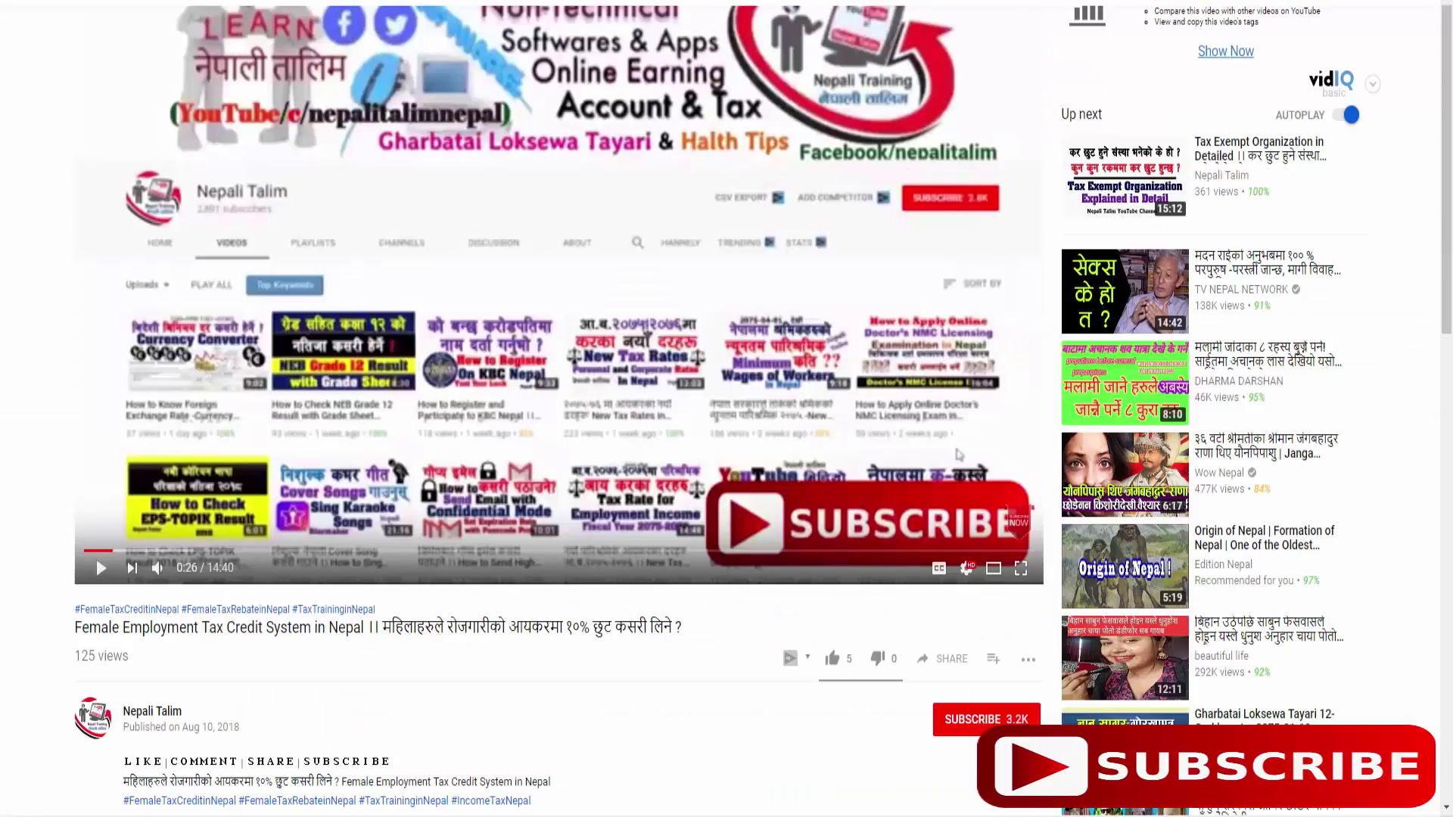
Step: Subscribe to the tutorial channel and set its bell to notify about all new videos
scroll(527, 307, "down", 1)
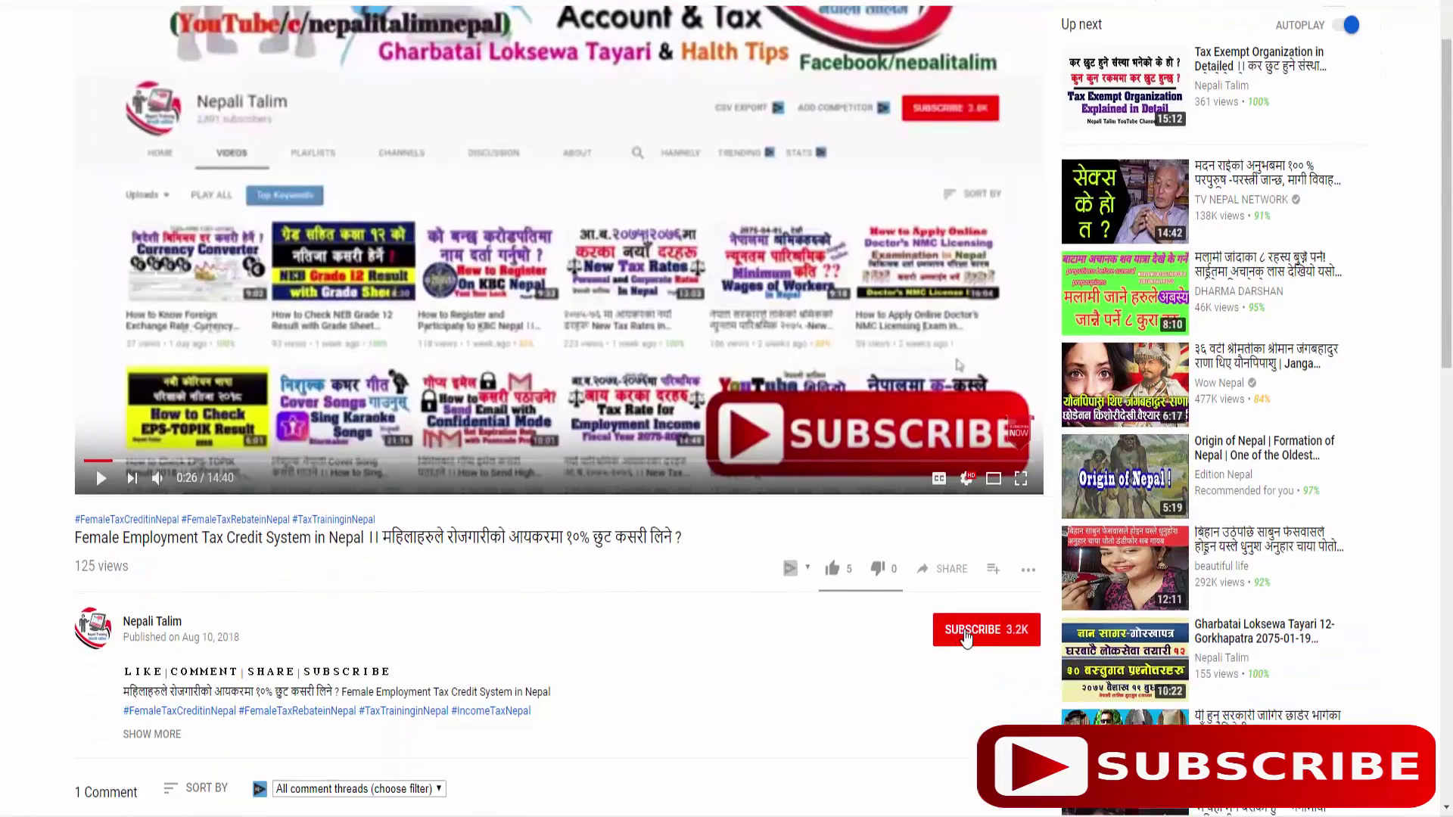
left_click(966, 639)
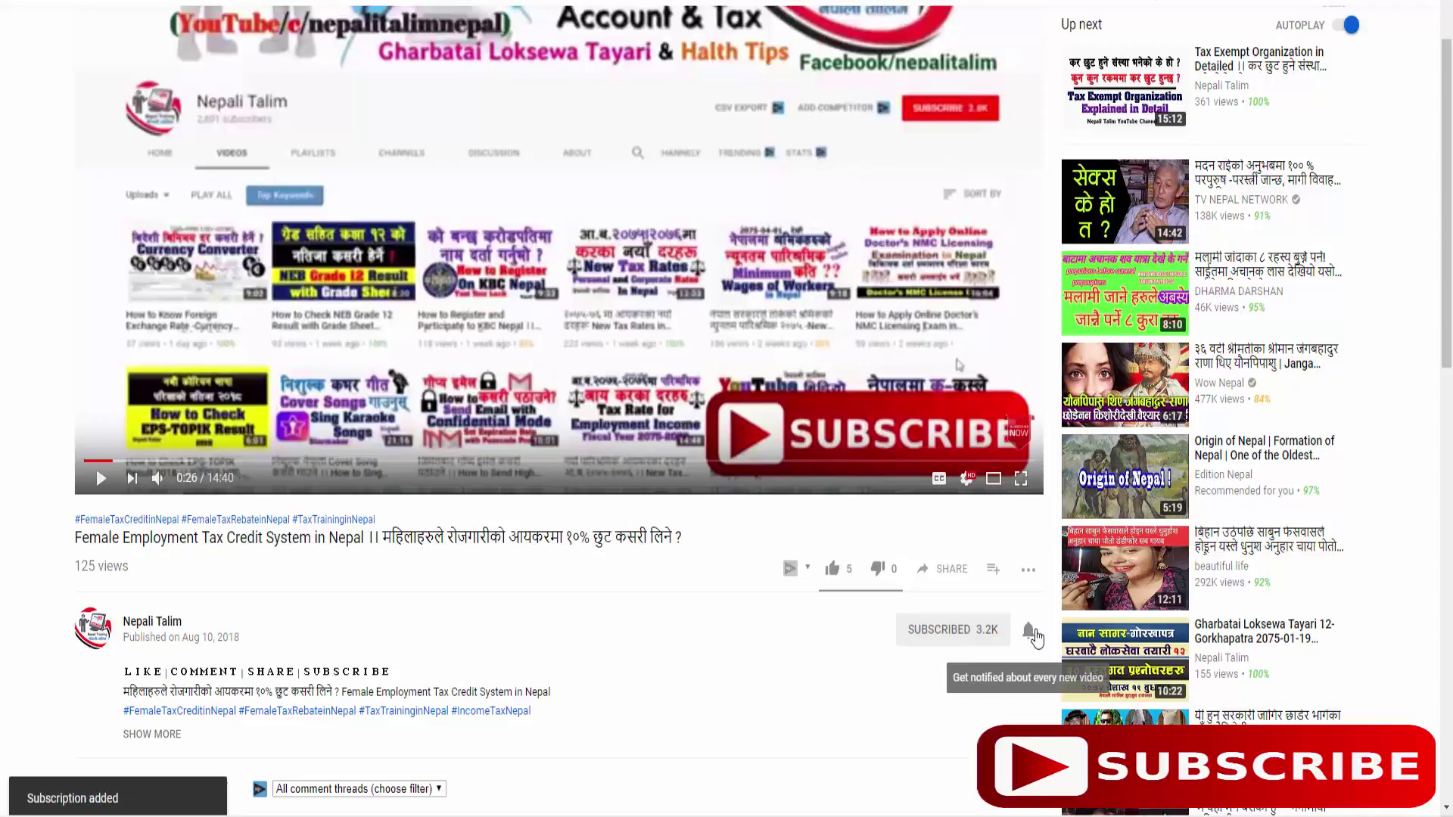
left_click(1031, 633)
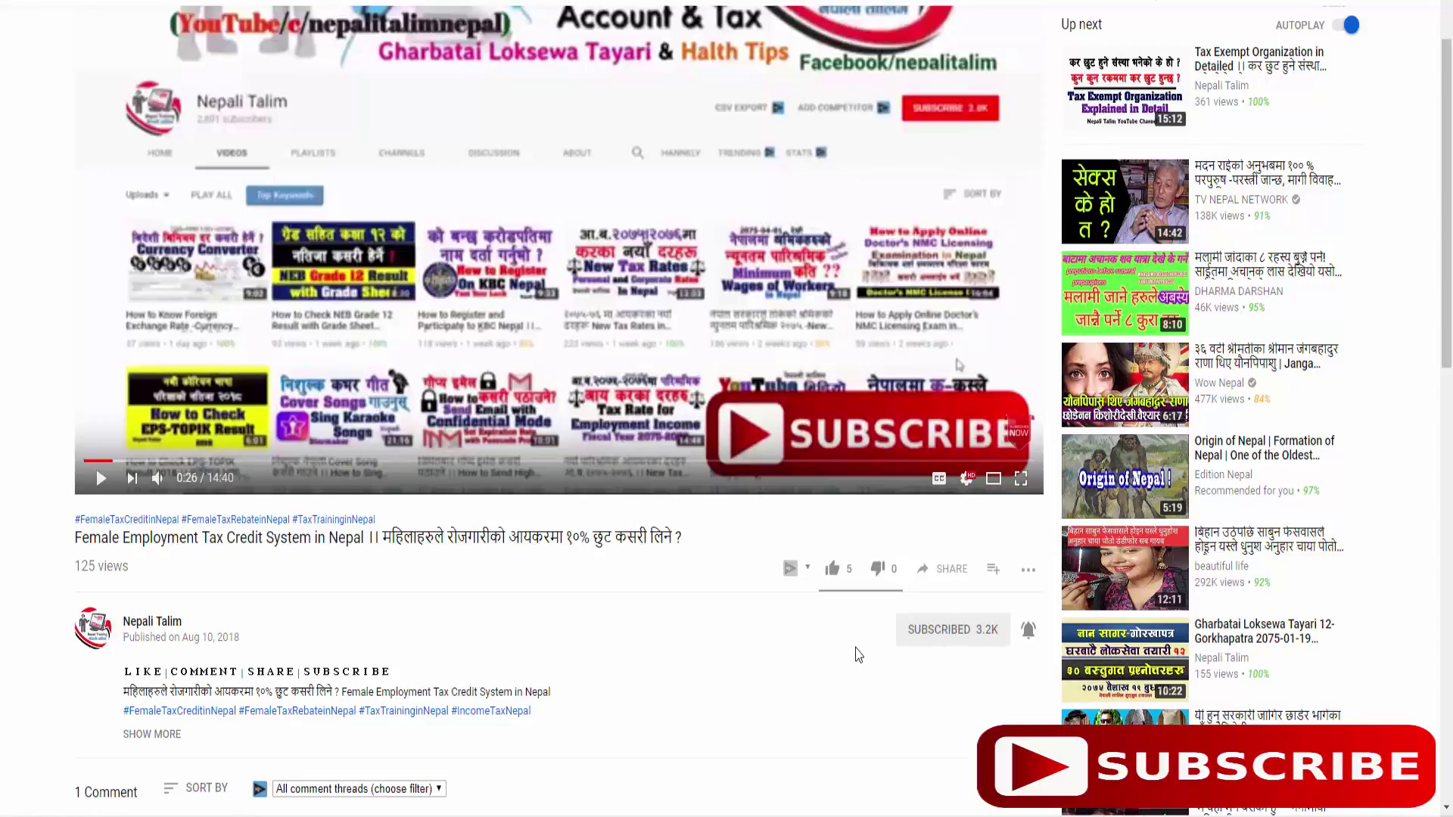
scroll(856, 648, "up", 3)
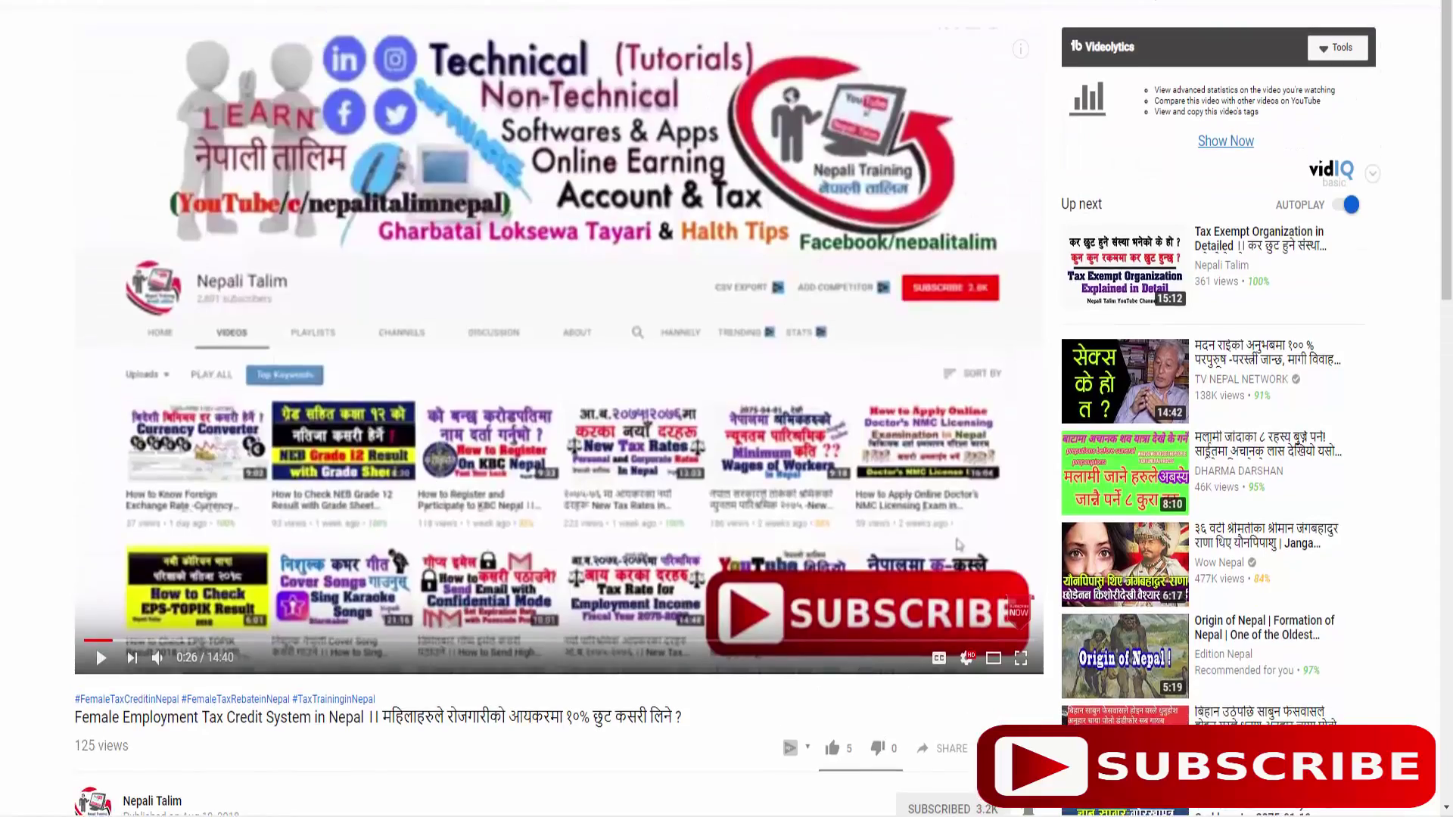
scroll(913, 479, "down", 1)
scroll(912, 479, "down", 1)
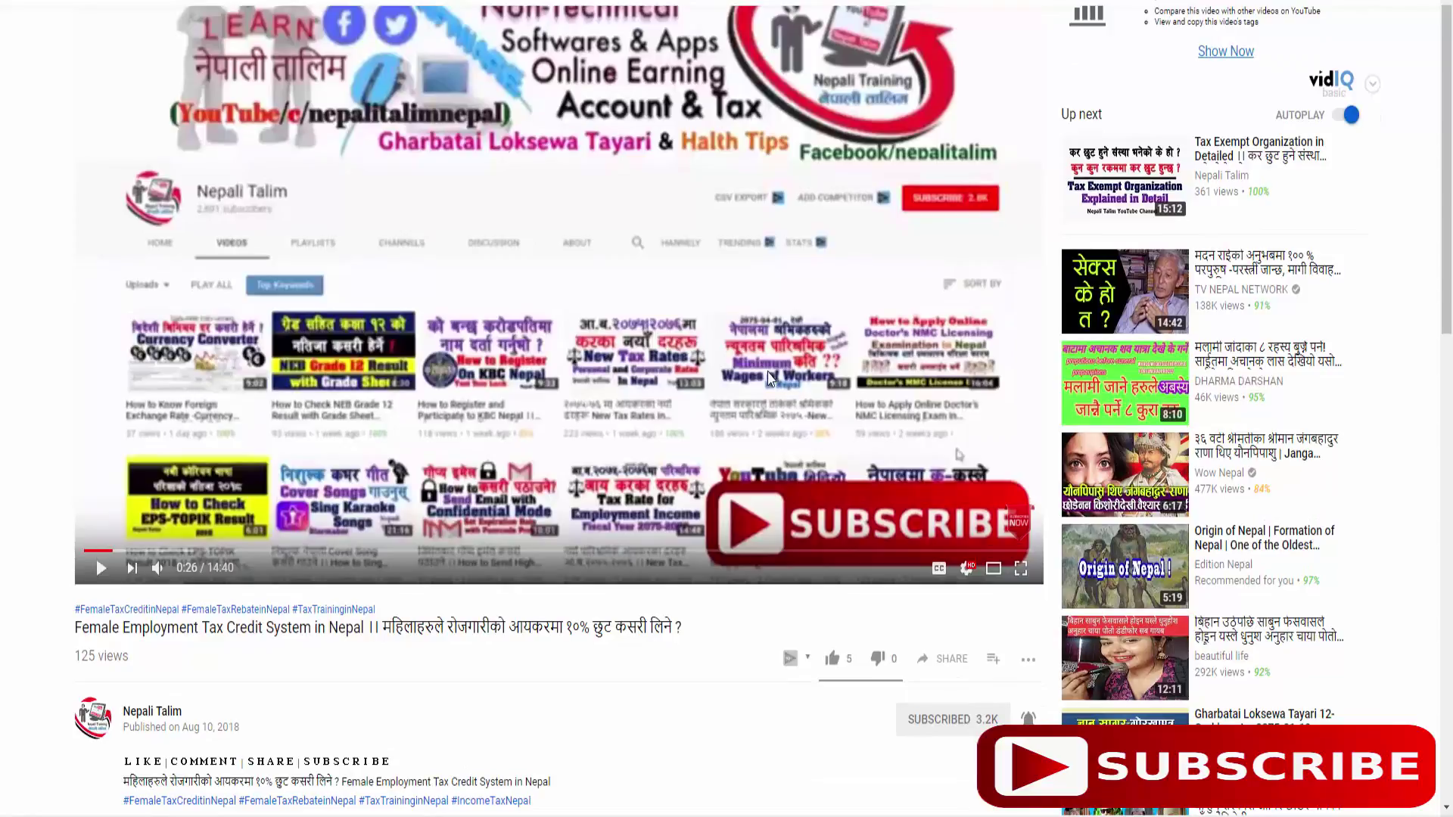
scroll(760, 390, "up", 1)
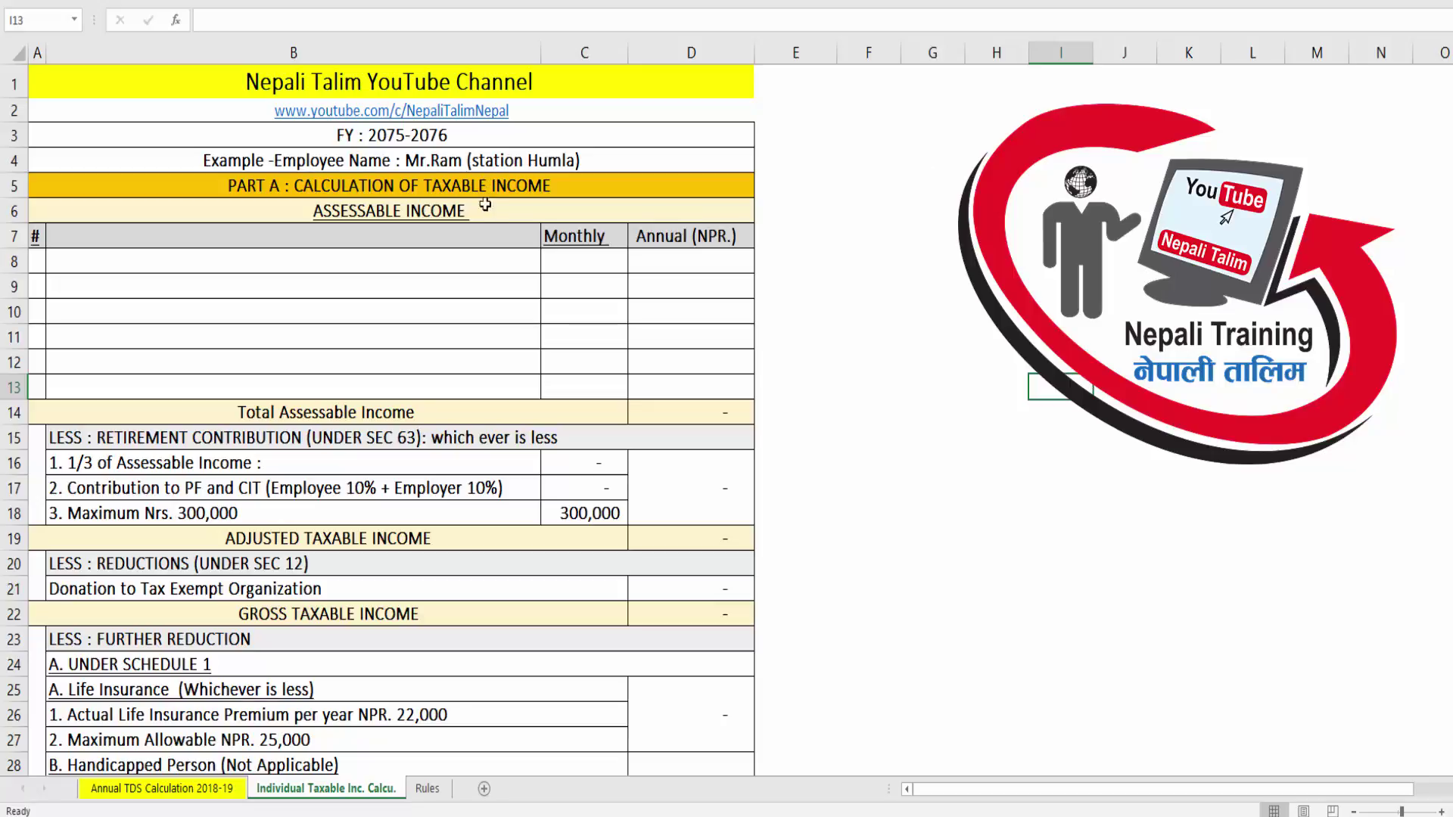
Step: Enter '1. salary' in B8 with a monthly amount of 20000 in C8
left_click(500, 268)
type("1.")
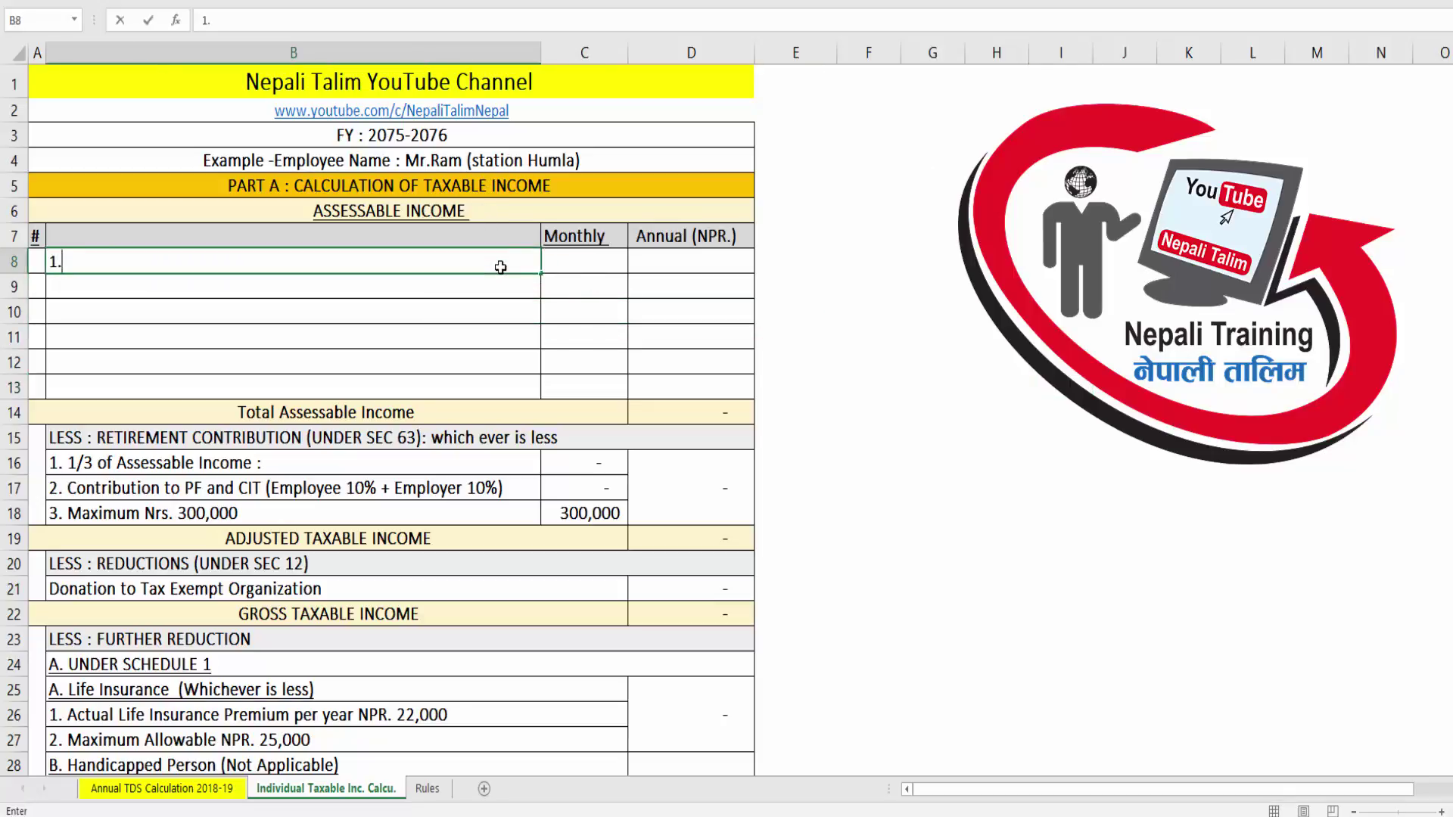
type(" salary")
key("Return")
key("Up")
key("Right")
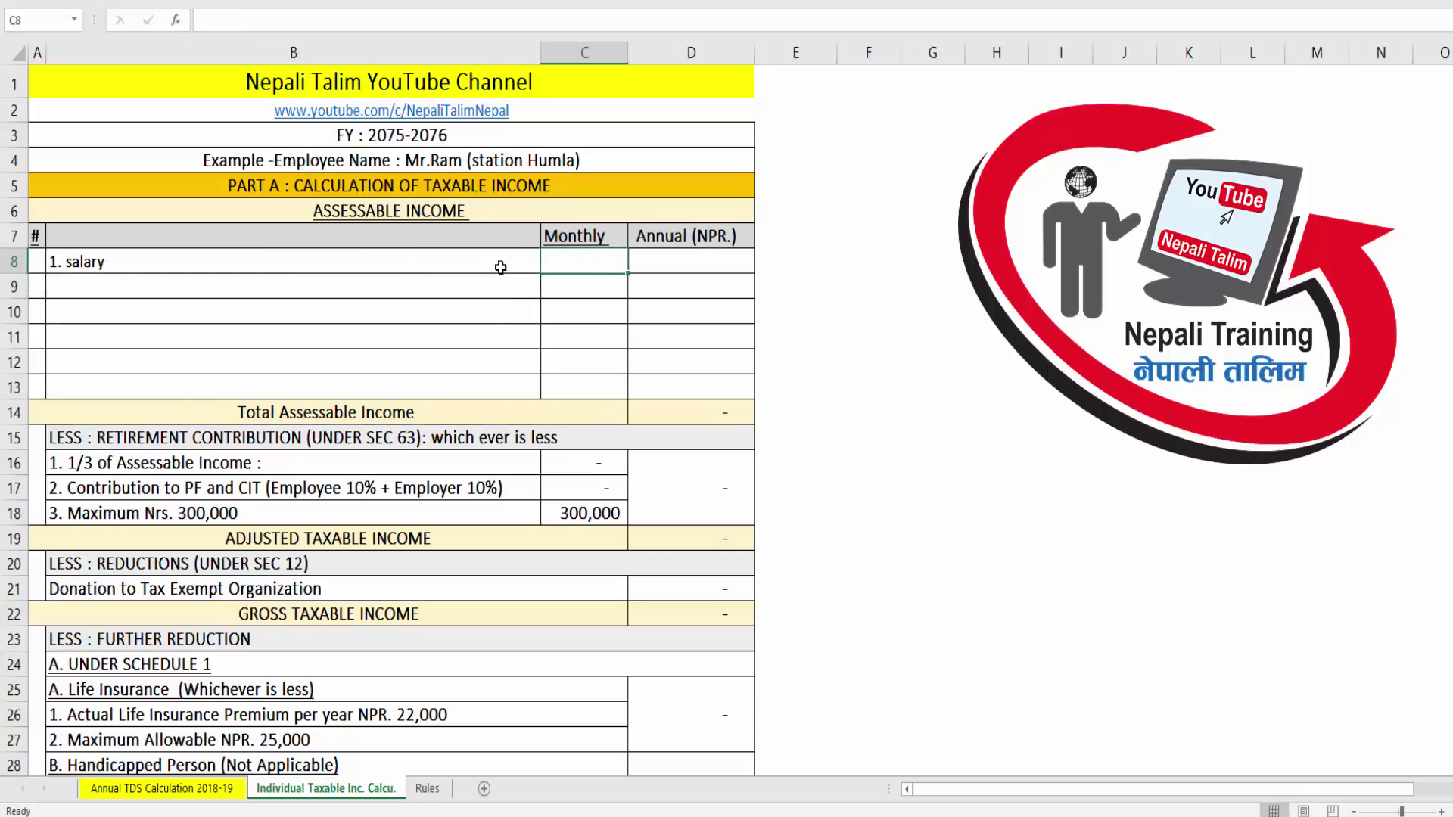
type("20000")
key("Return")
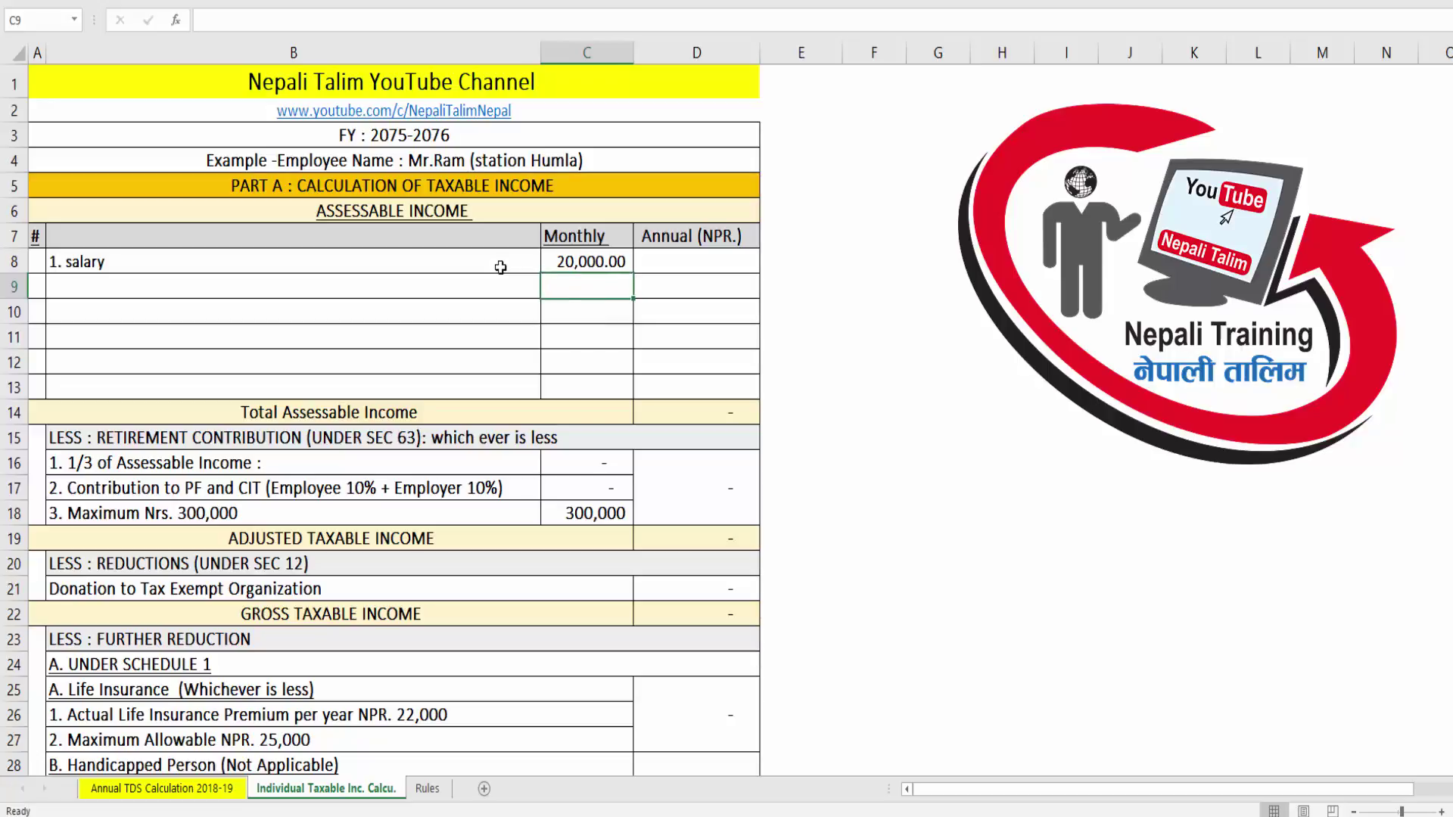
Step: Compute the annual salary in D8 as =C8*12 and begin the second item '2.' below
key("Up")
key("Right")
type("=")
key("Left")
type("*12")
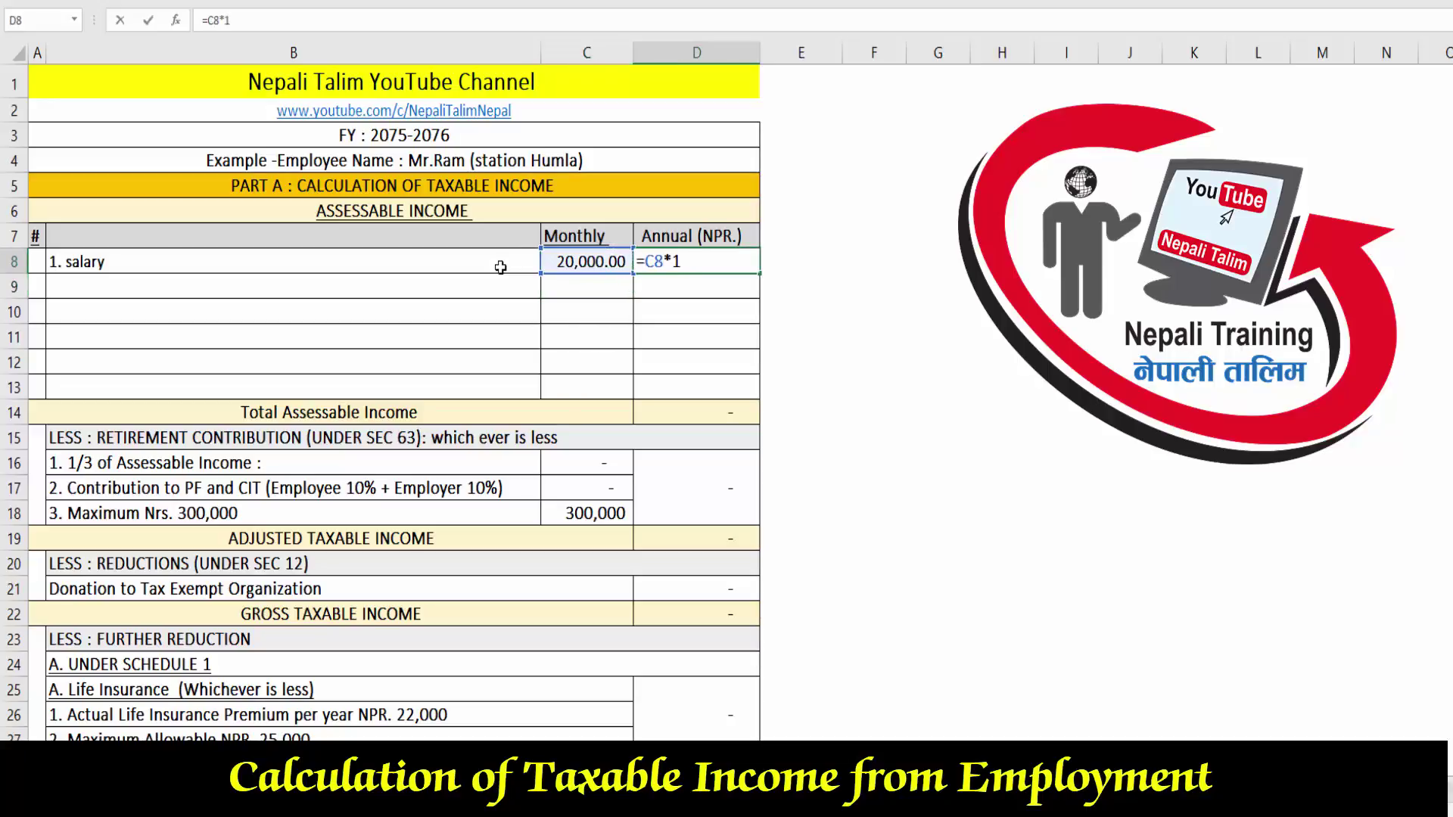
key("Return")
key("Up")
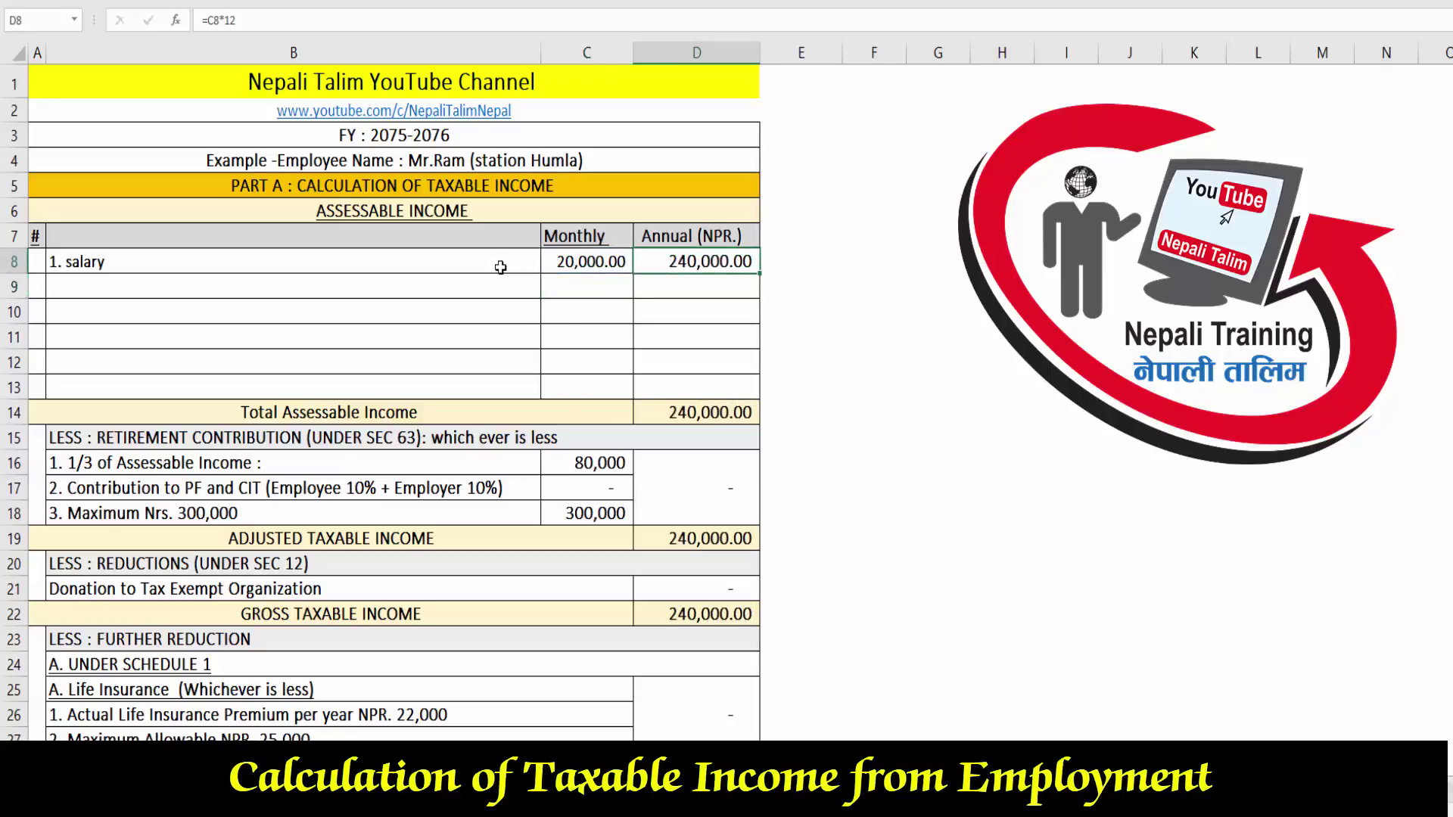
key("Left")
key("Left")
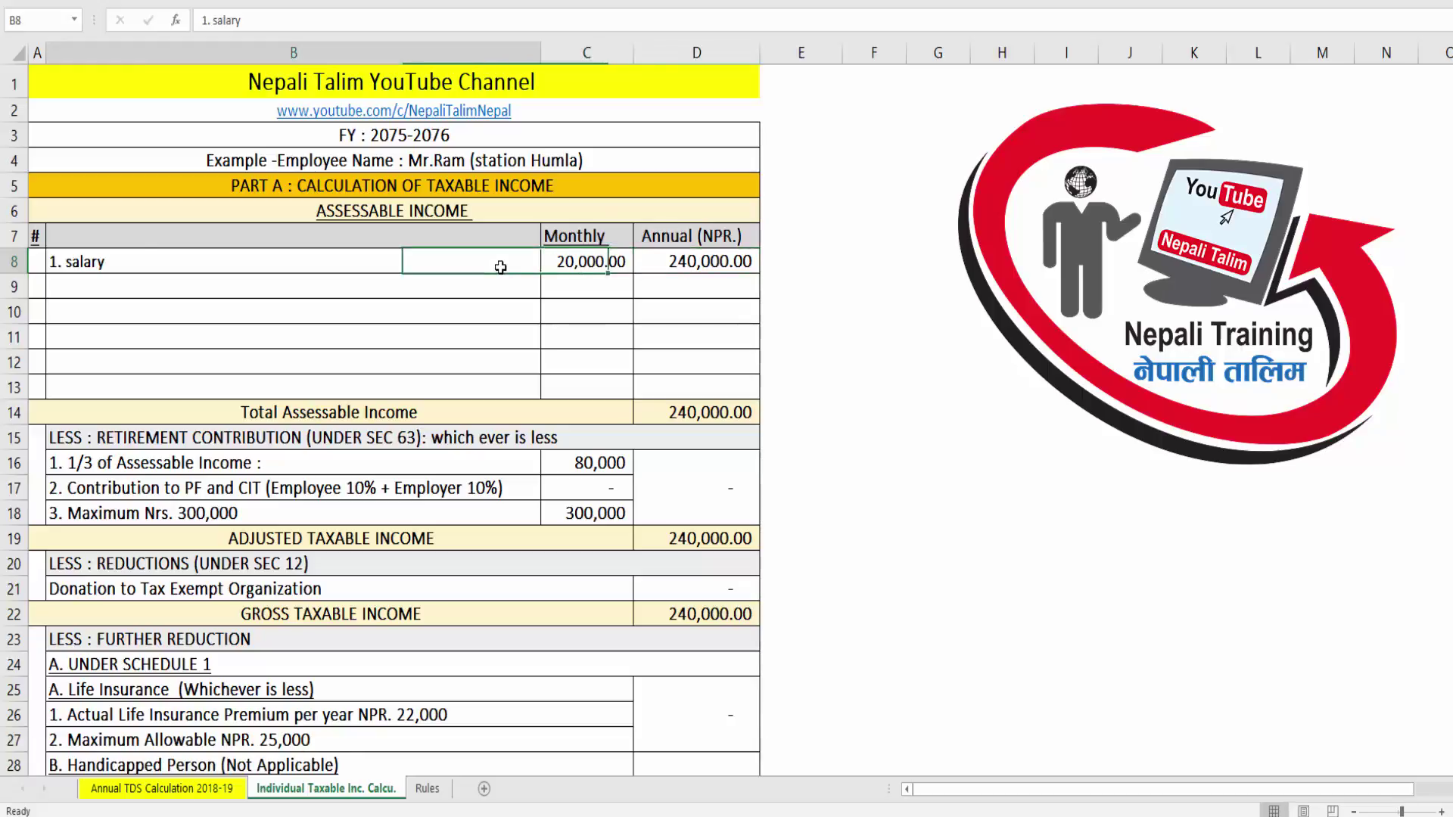
key("Right")
key("Right")
key("Left")
key("Left")
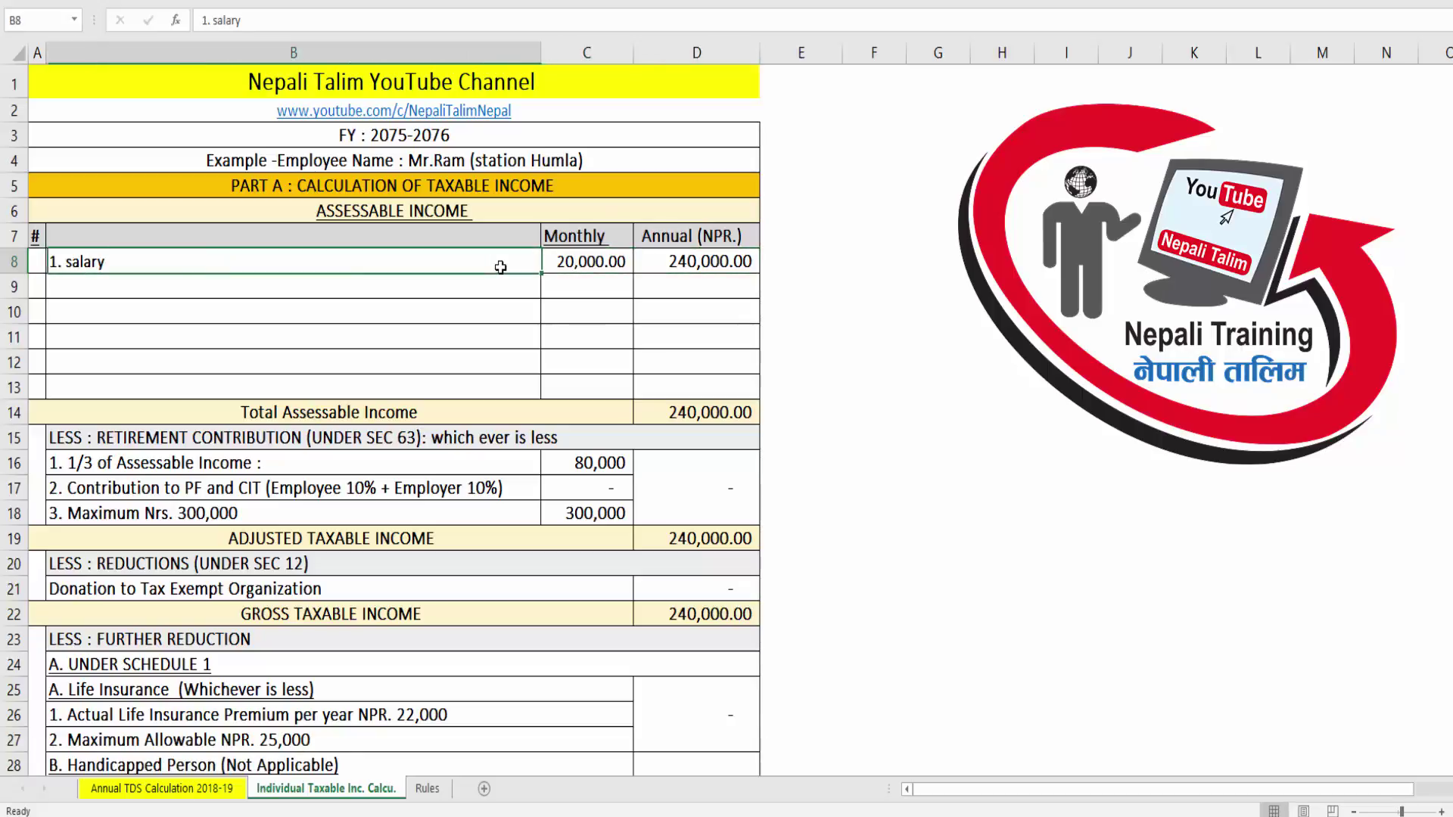
key("Down")
type("2.")
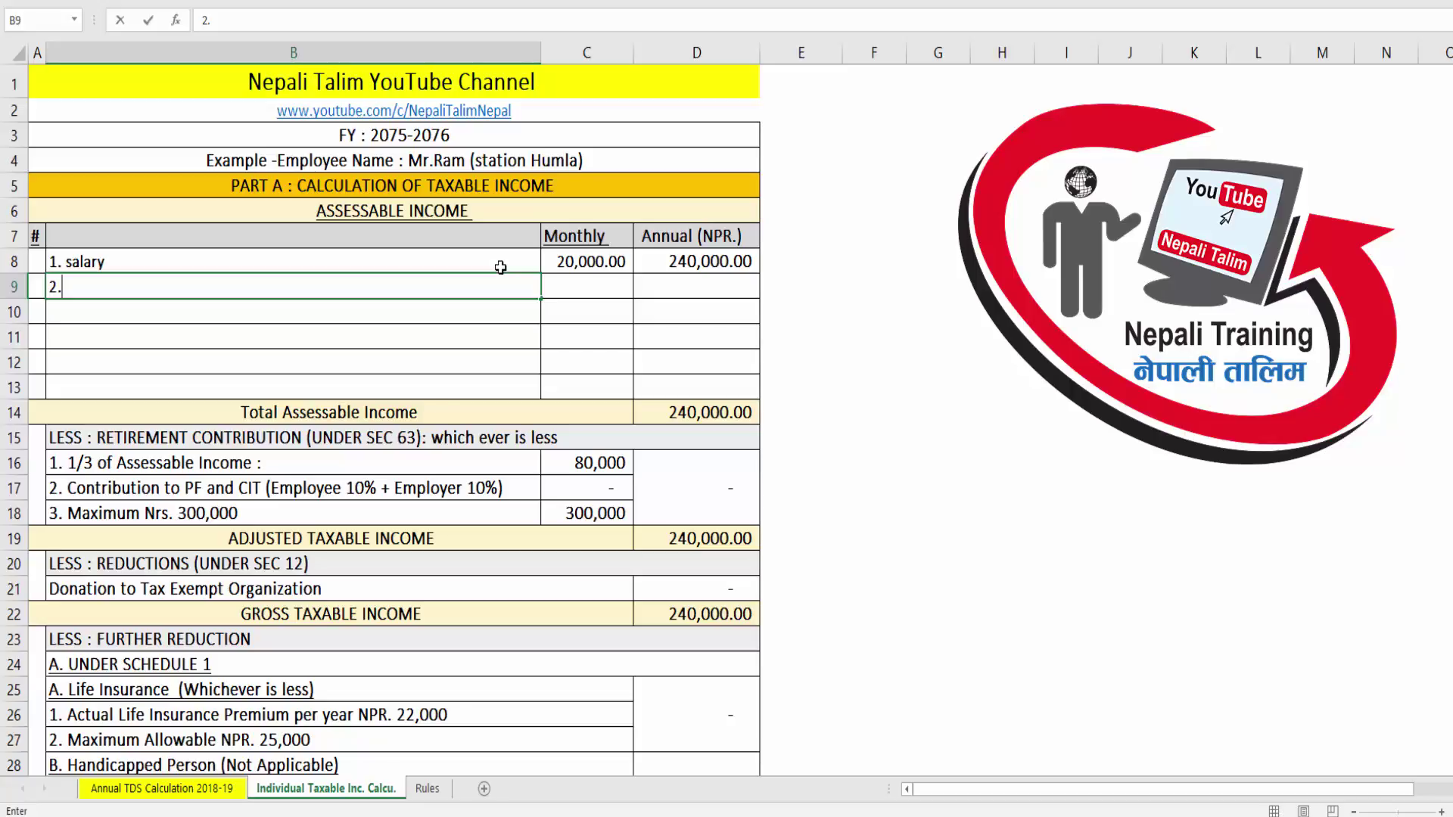
Step: Cancel the unfinished B9 entry and box the title, FY and employee name rows
type("+")
key("Escape")
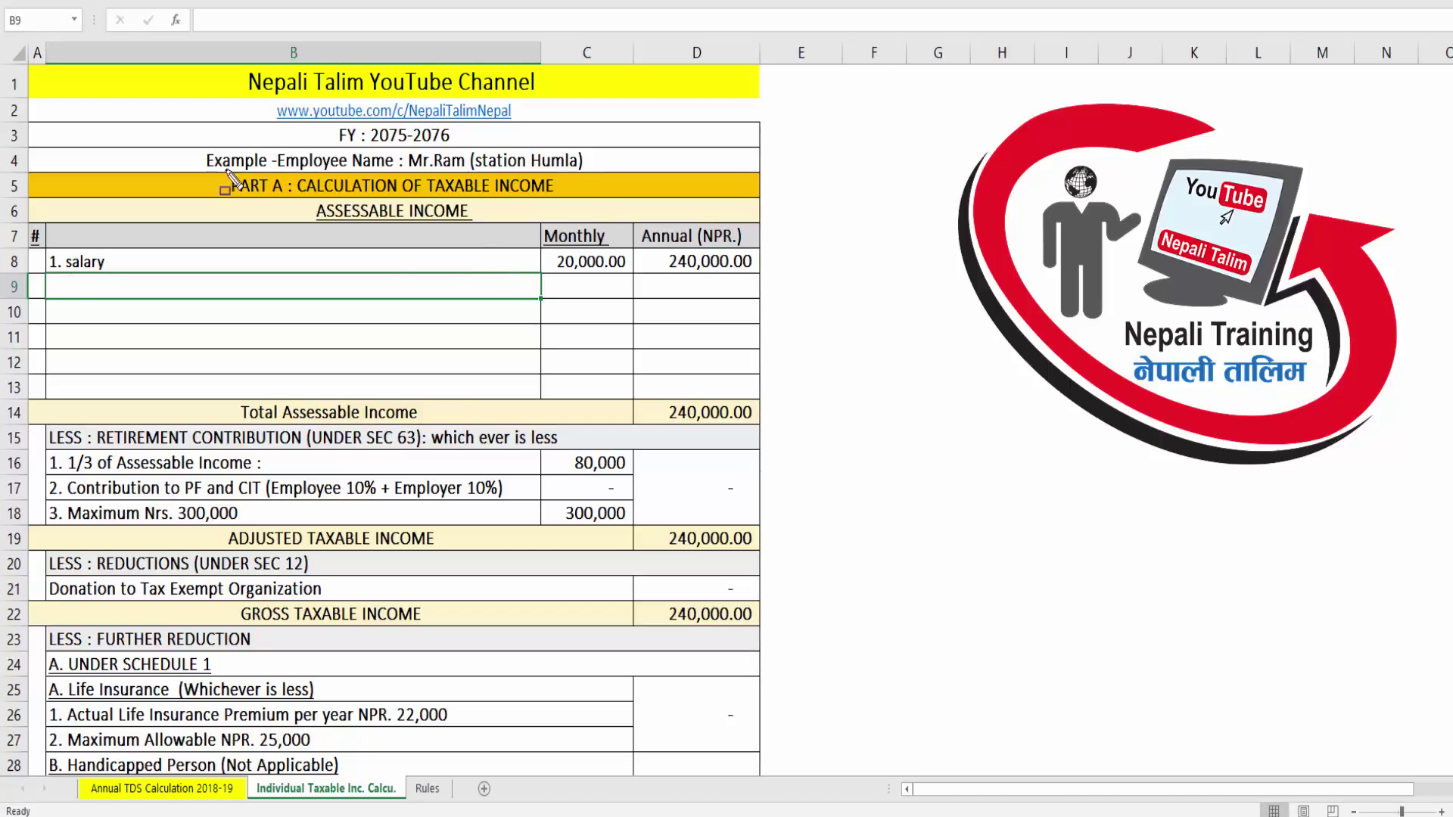
mouse_move(178, 139)
left_mouse_down()
mouse_move(612, 157)
mouse_move(680, 182)
left_mouse_up()
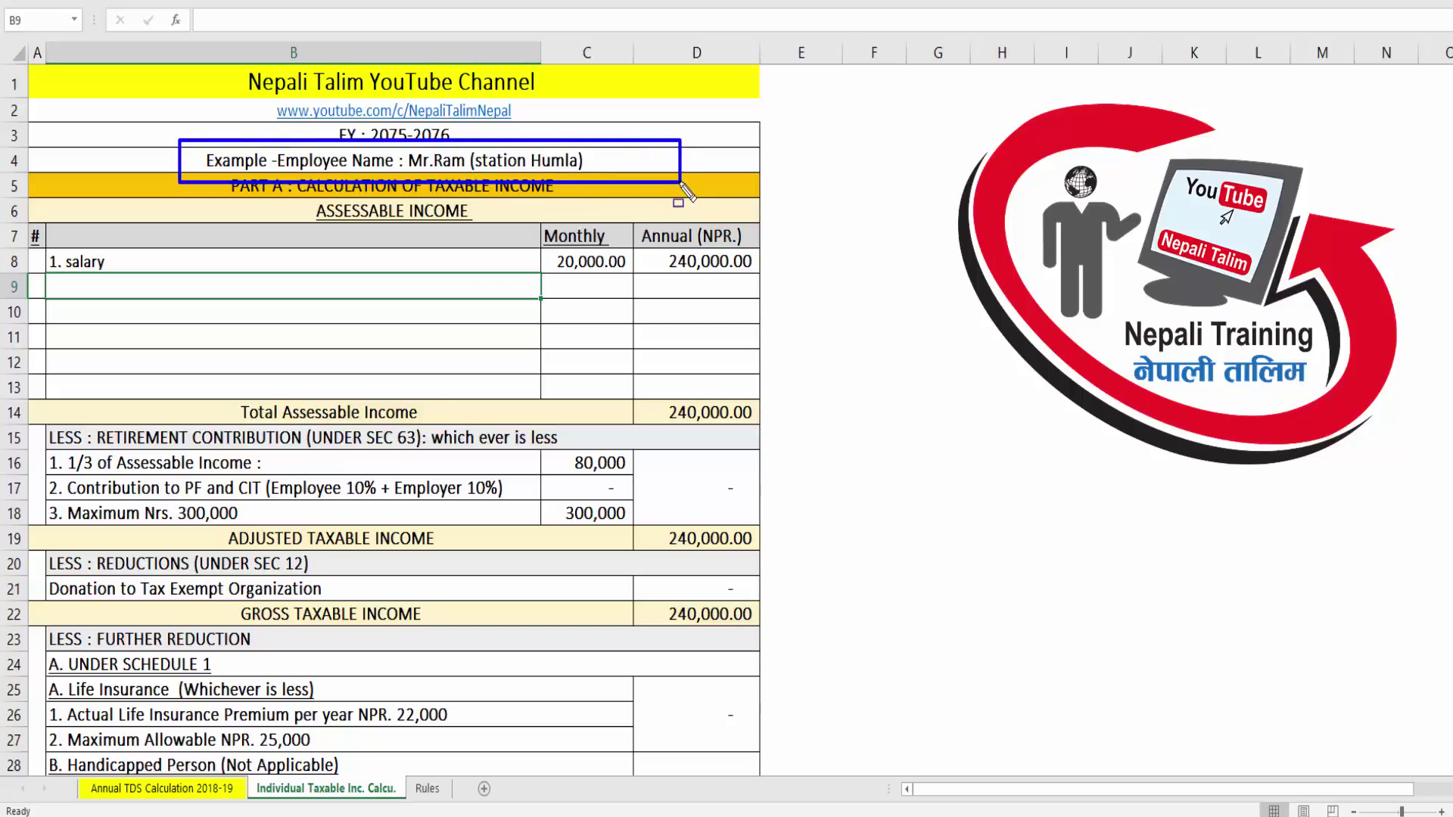
left_click_drag(92, 75, 767, 161)
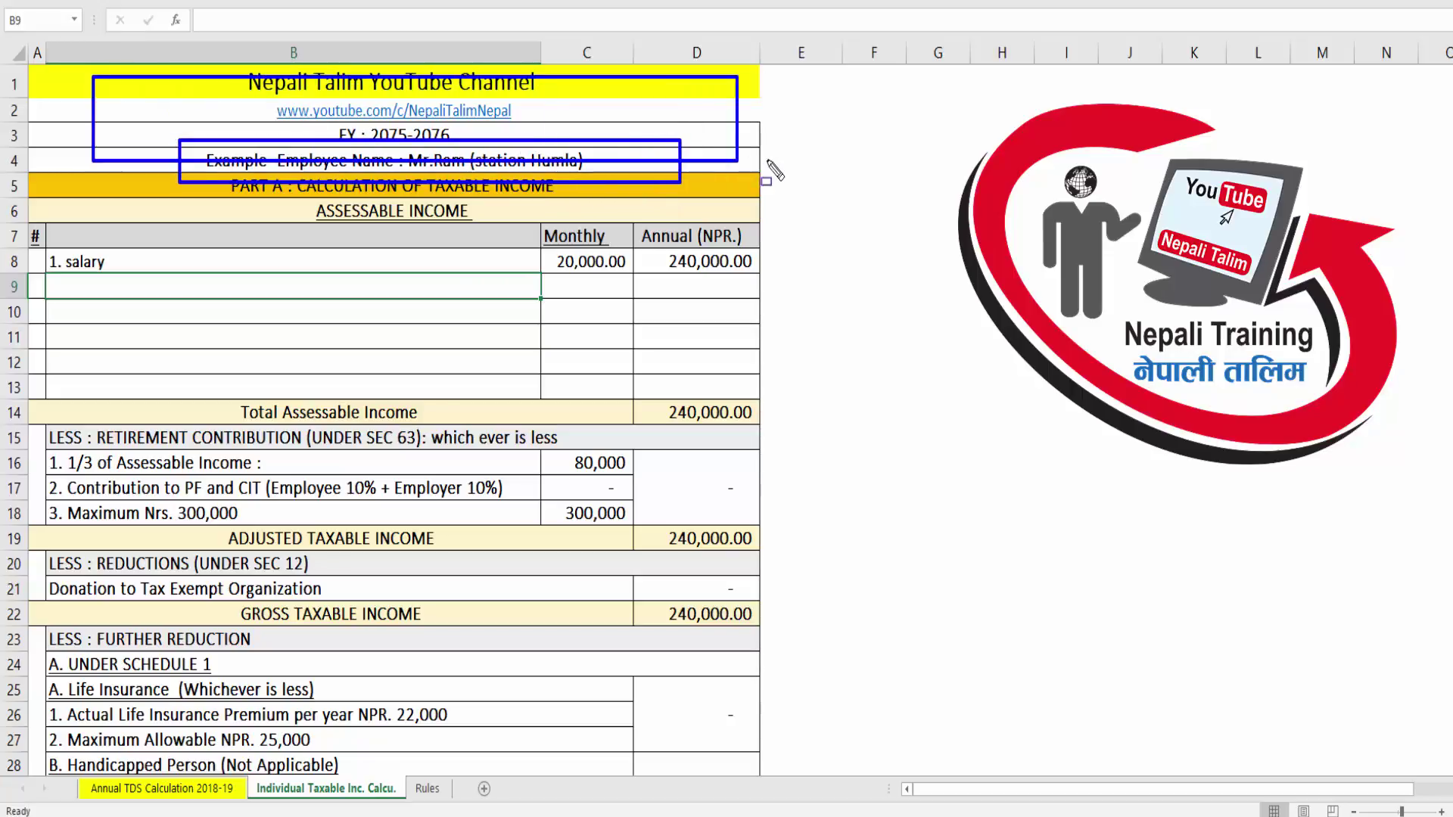
key("Escape")
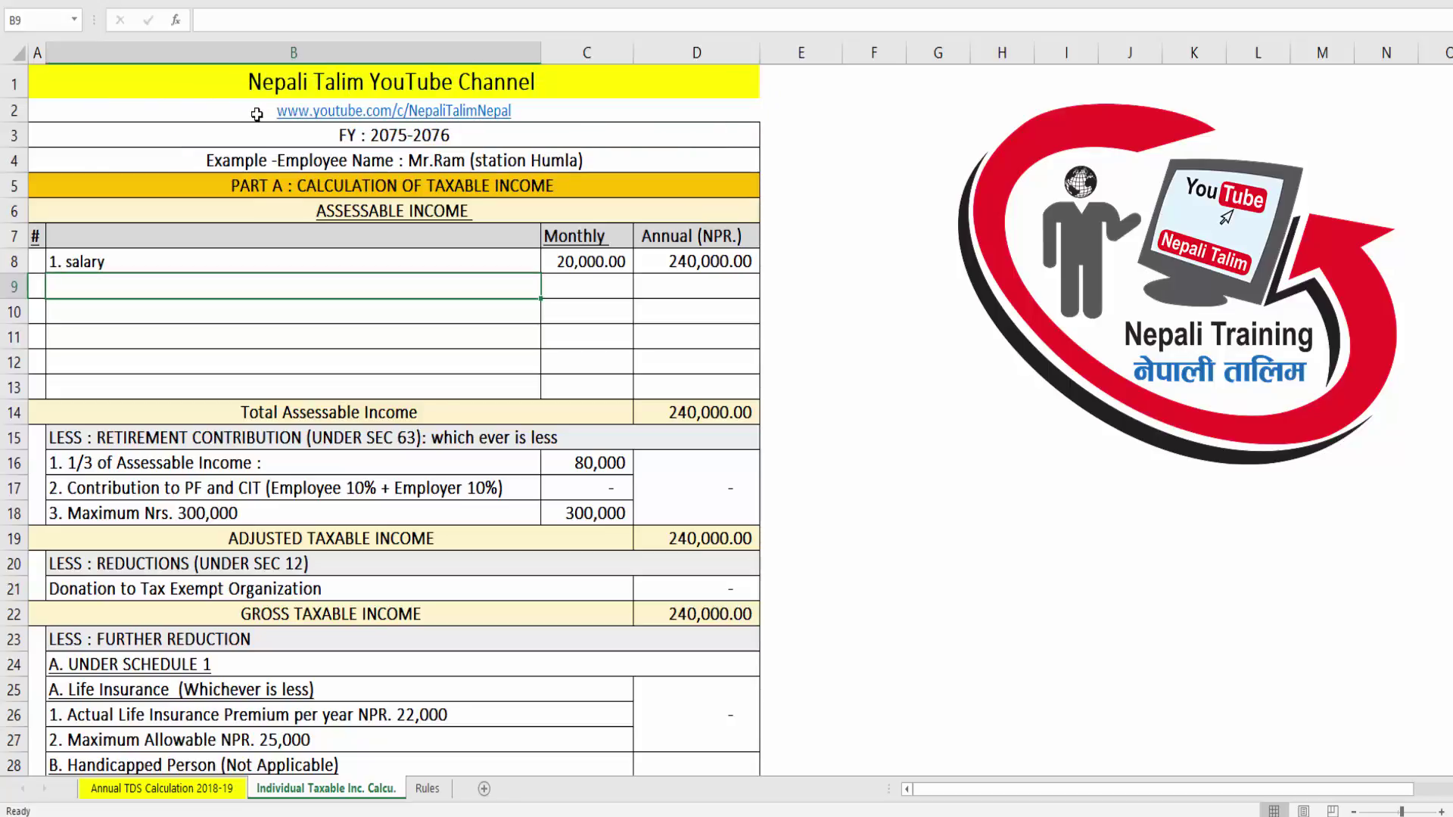
Step: Redraw outlines around the channel title, link, FY, employee name and salary rows
mouse_move(199, 67)
left_mouse_down()
mouse_move(673, 125)
mouse_move(675, 101)
left_mouse_up()
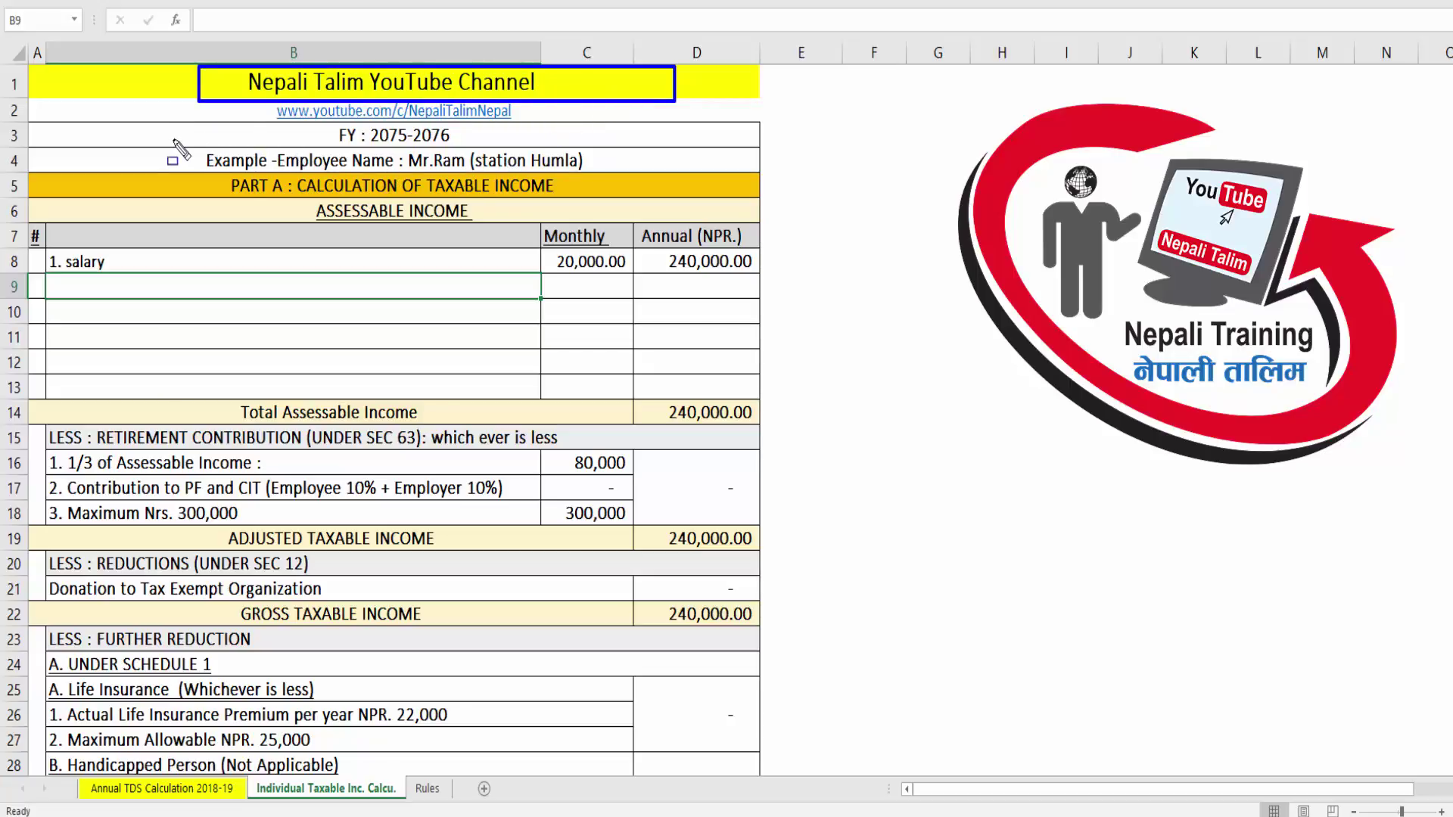
mouse_move(174, 140)
left_mouse_down()
mouse_move(685, 198)
mouse_move(697, 174)
left_mouse_up()
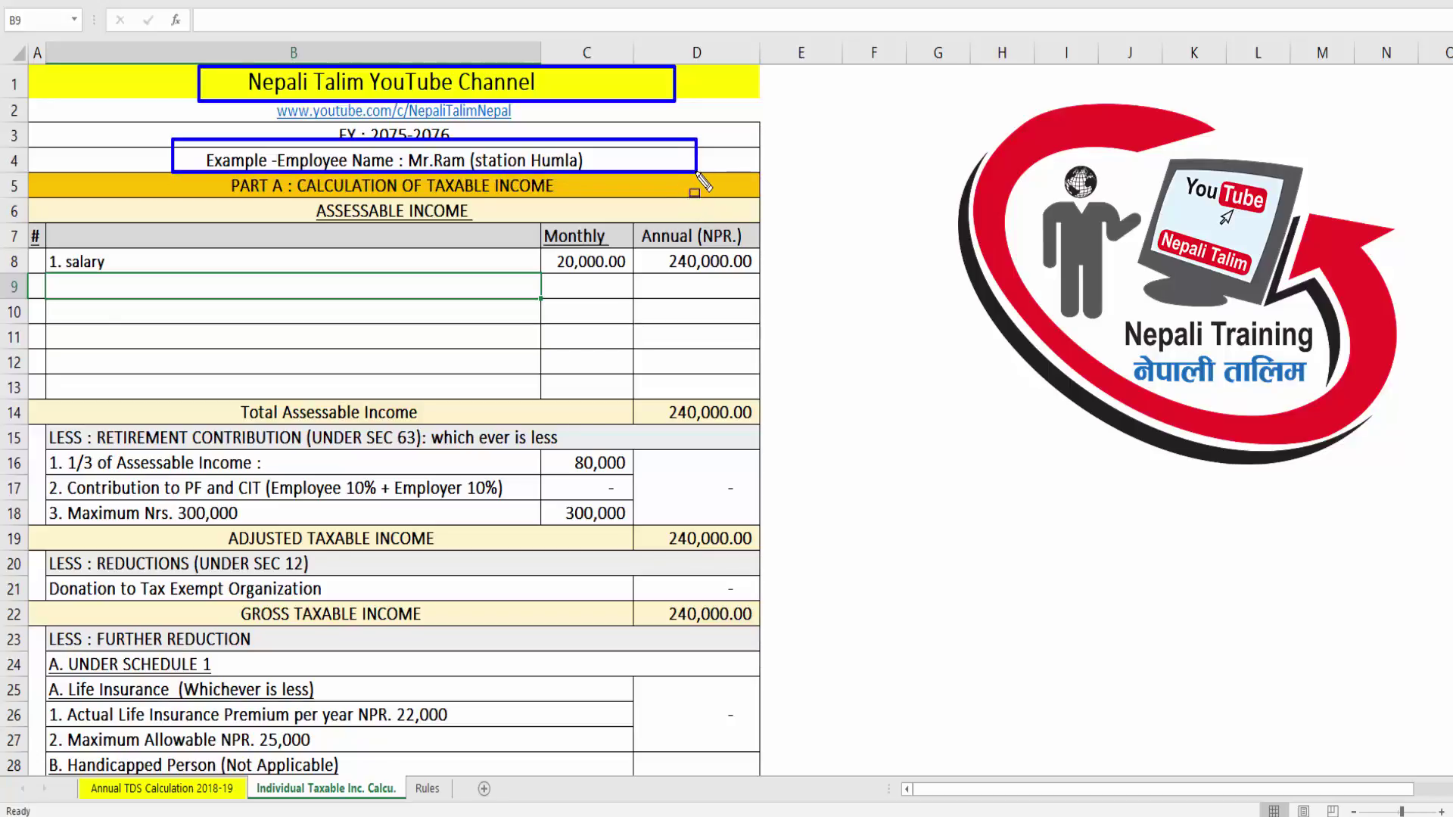
key("e")
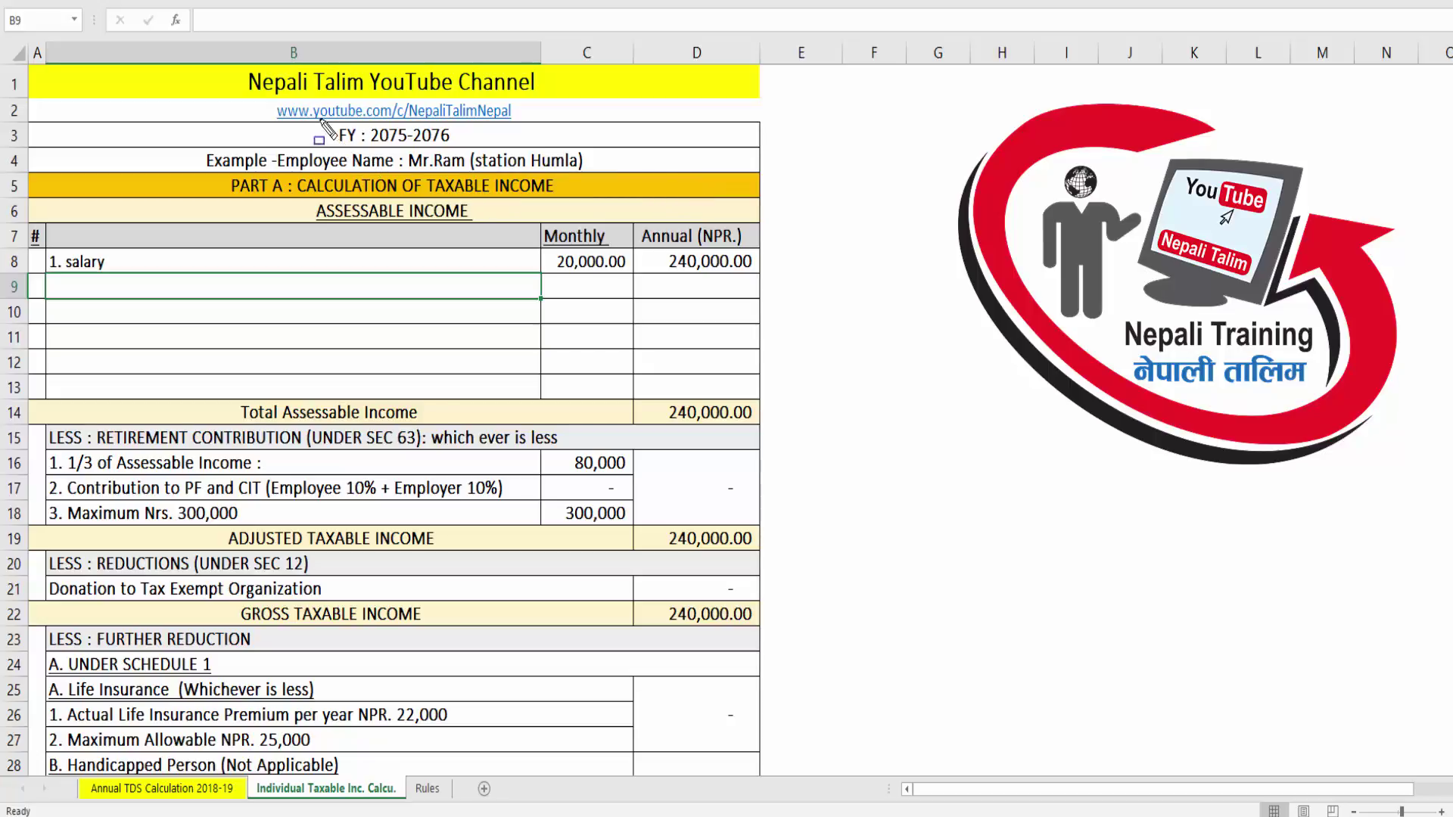
left_click_drag(205, 108, 604, 151)
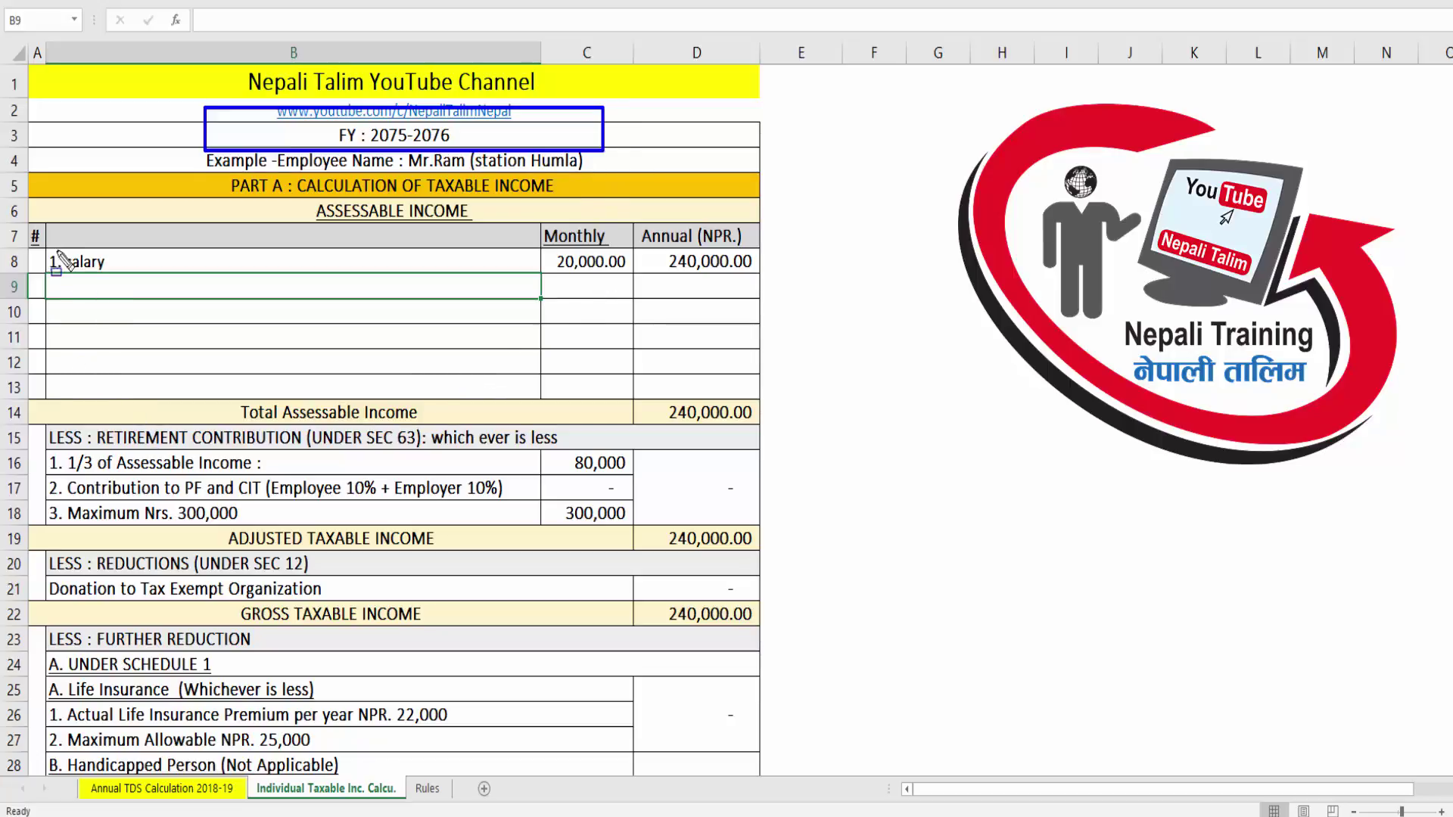
left_click_drag(41, 246, 70, 260)
mouse_move(291, 241)
left_mouse_down()
mouse_move(650, 294)
mouse_move(691, 272)
mouse_move(634, 278)
left_mouse_up()
Step: Raise the monthly salary in C8 to 30,000
key("Escape")
key("Up")
key("Right")
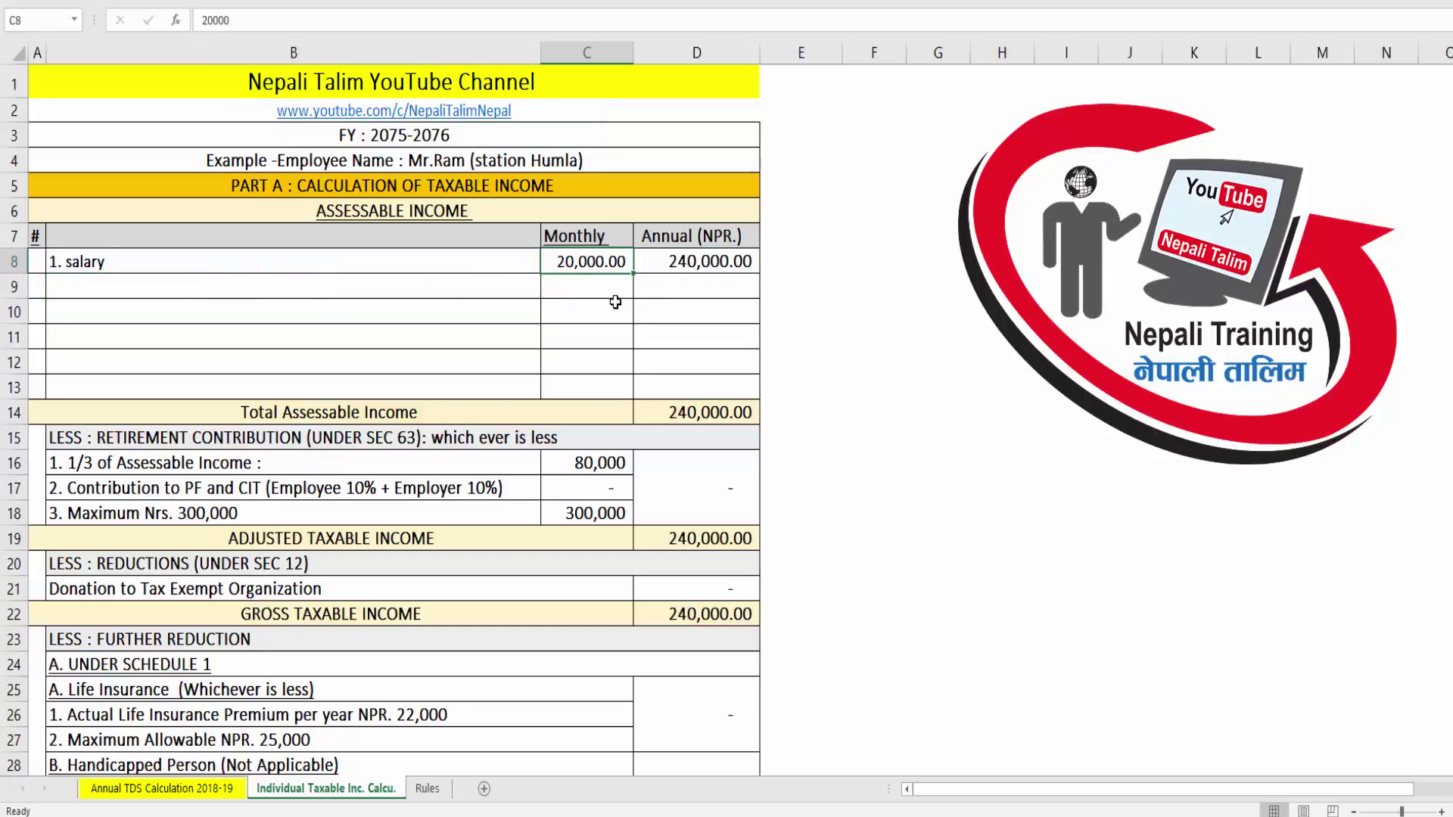
type("30,000")
key("Return")
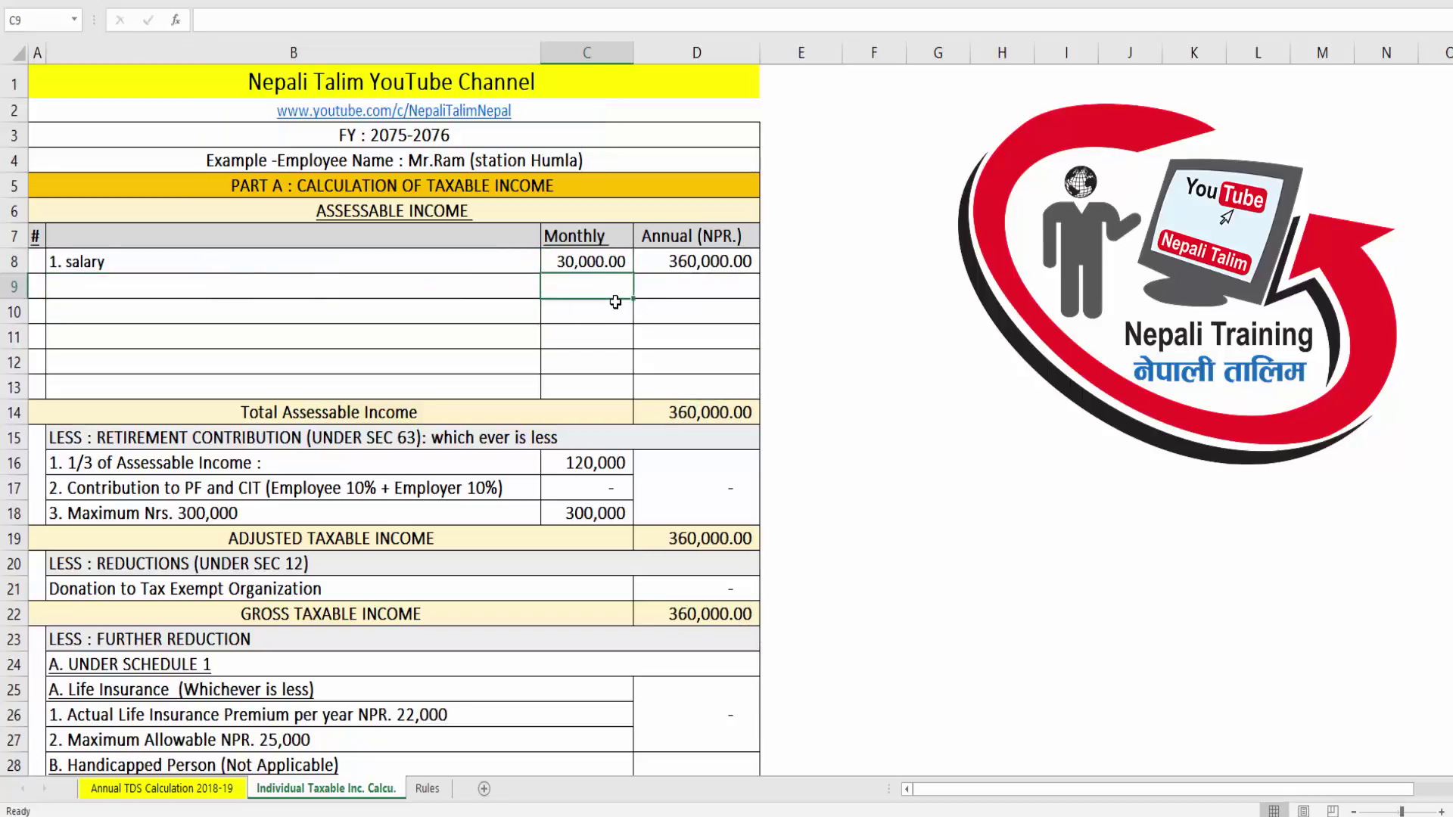
Step: Label B9 as '2. Provident fund -10%'
key("Left")
type("2. Pro")
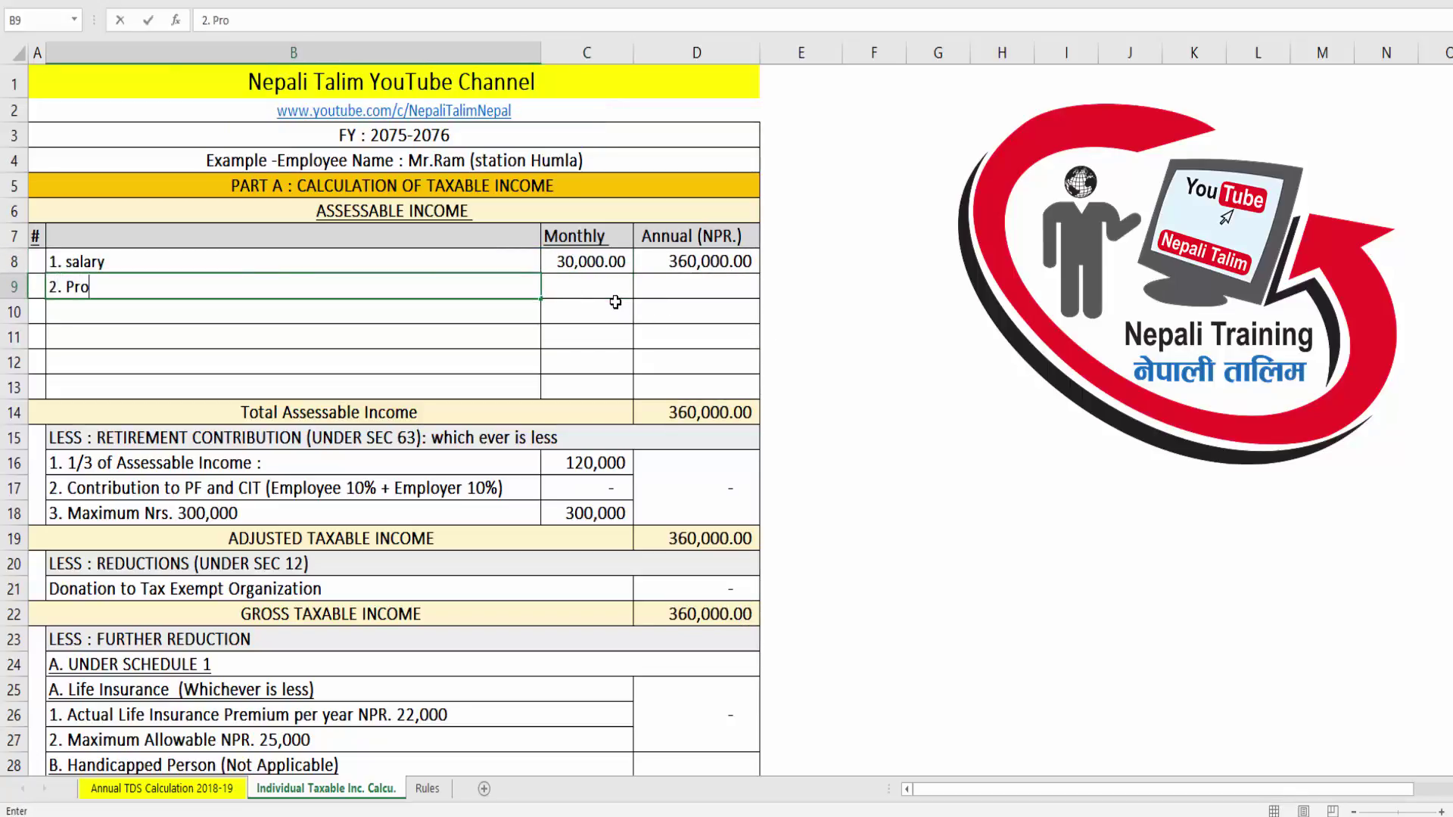
type("vident fund")
key("Return")
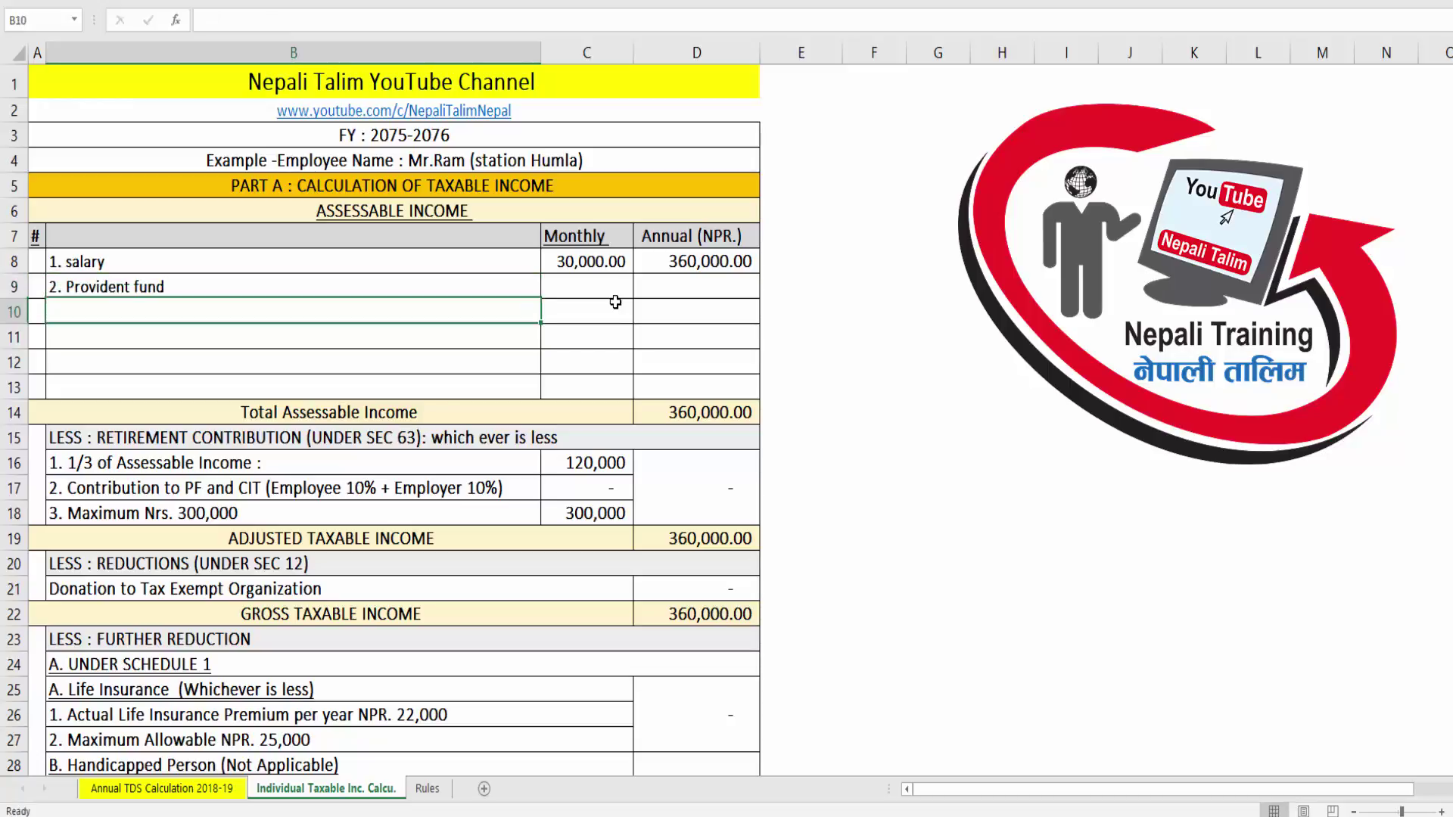
key("Up")
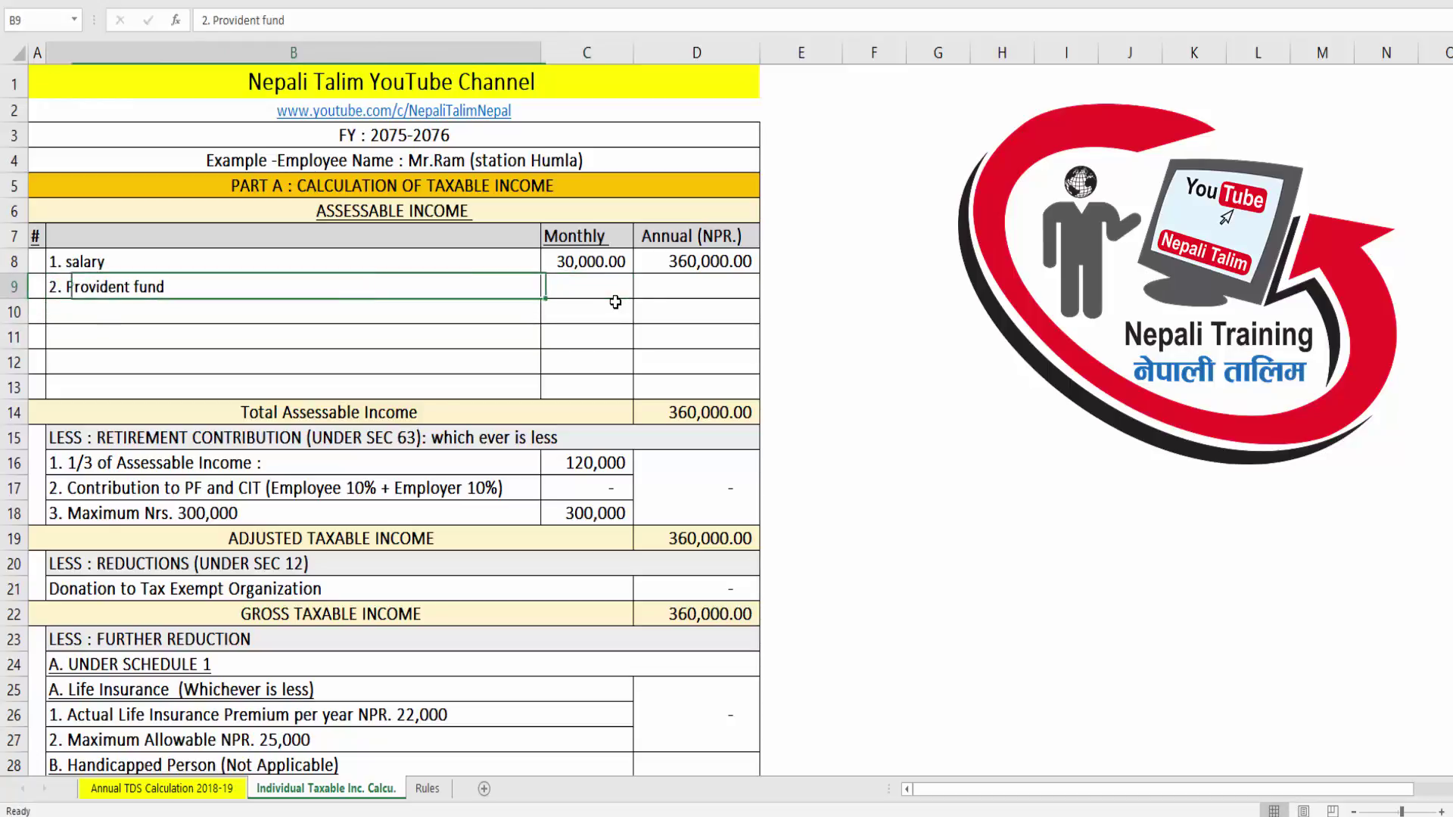
key("F2")
type("-10%")
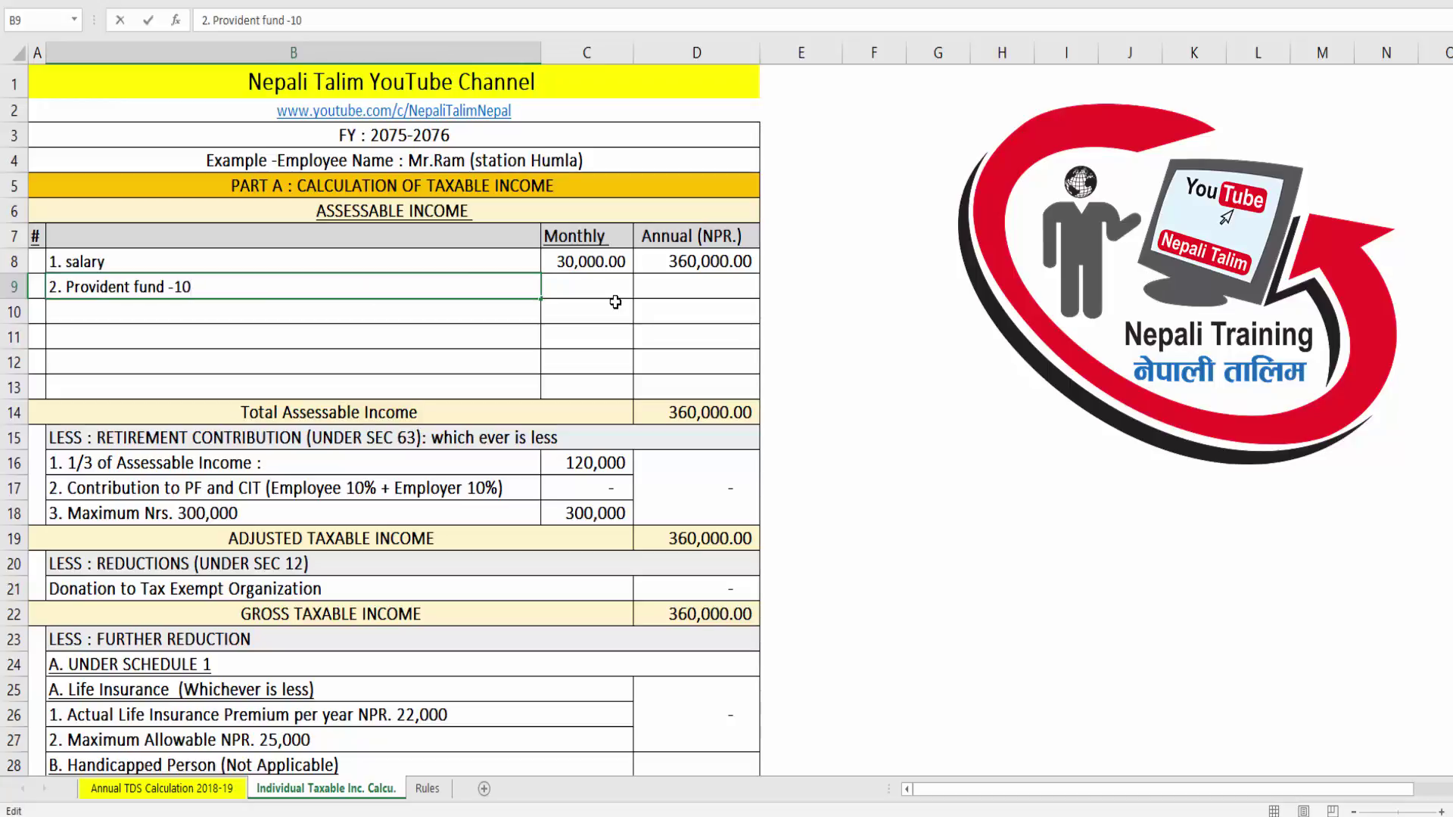
key("ctrl+Return")
Step: Enter =C8*.10 as the monthly and =C9*12 as the annual Provident fund amounts
key("Right")
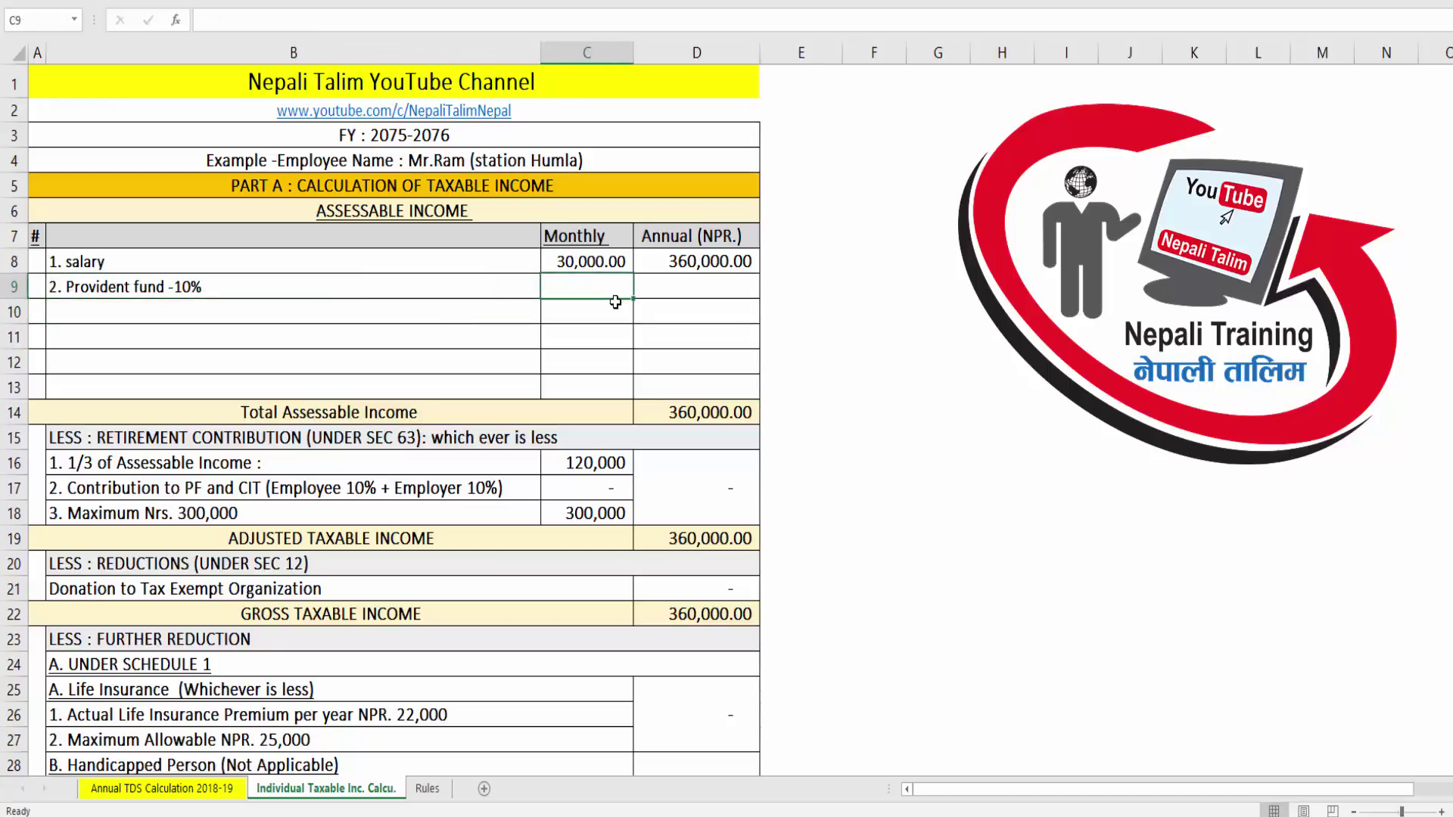
type("=C8*.10")
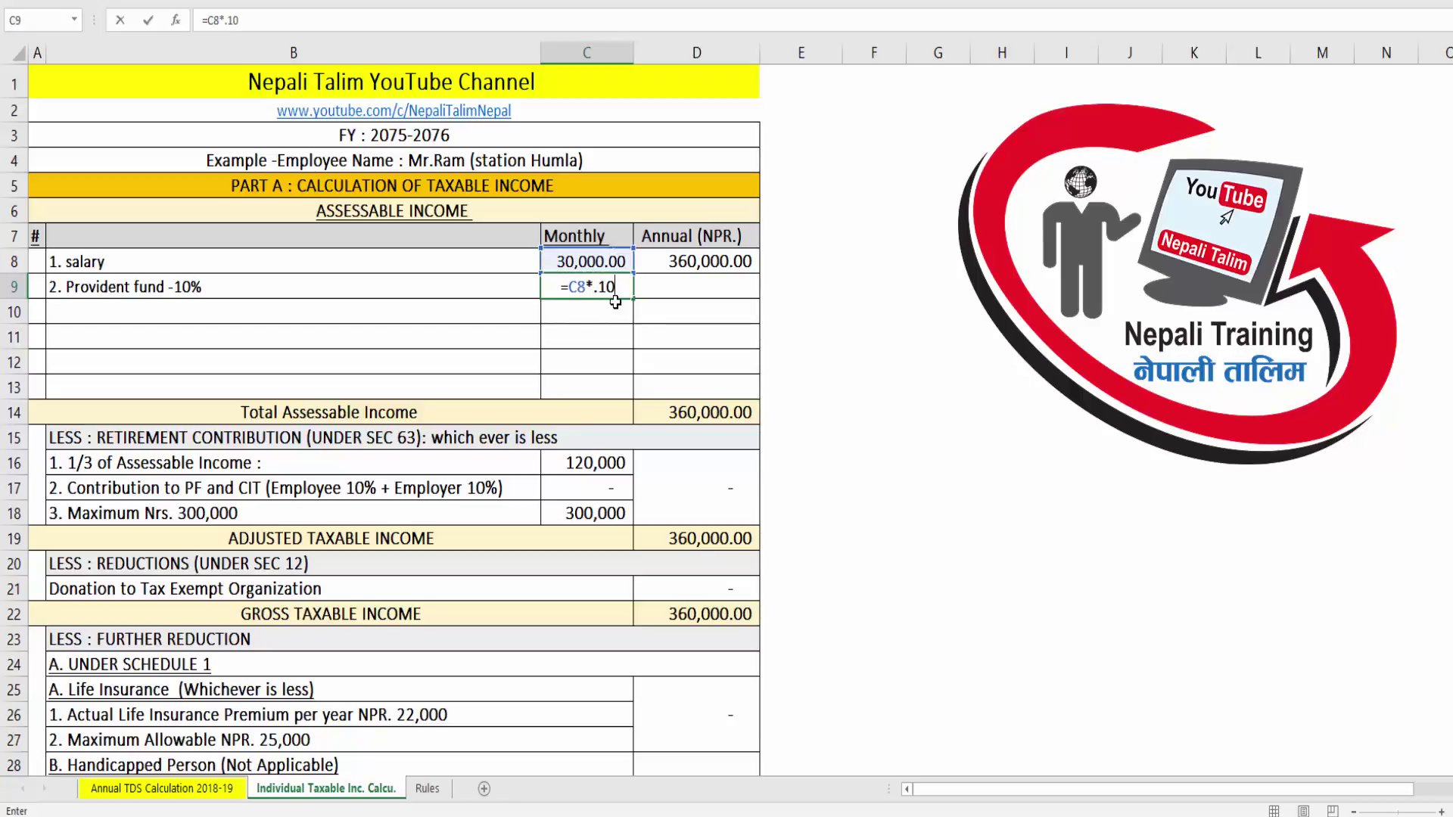
key("Return")
key("Up")
key("Right")
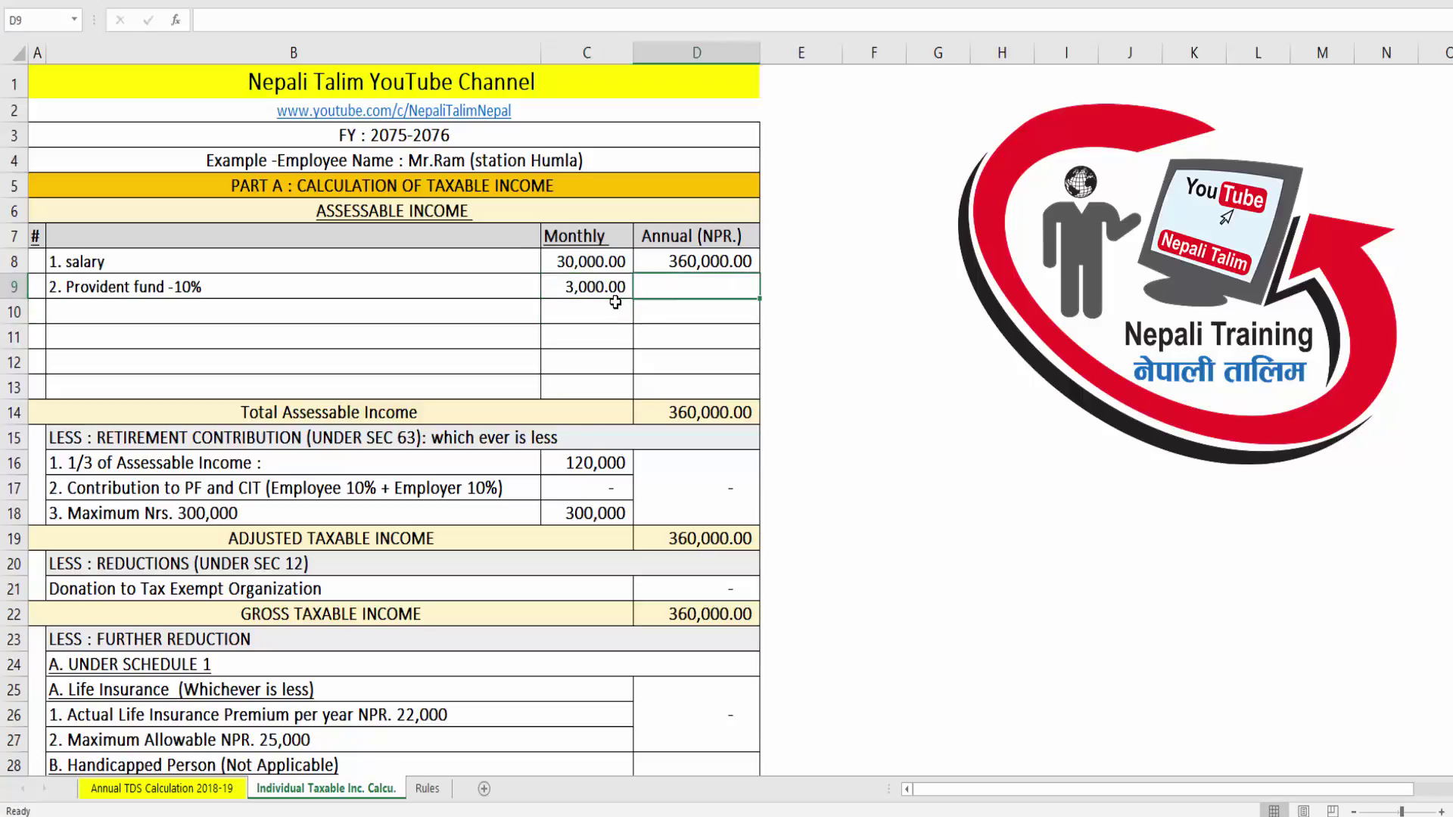
type("=C9*12")
key("ctrl+Return")
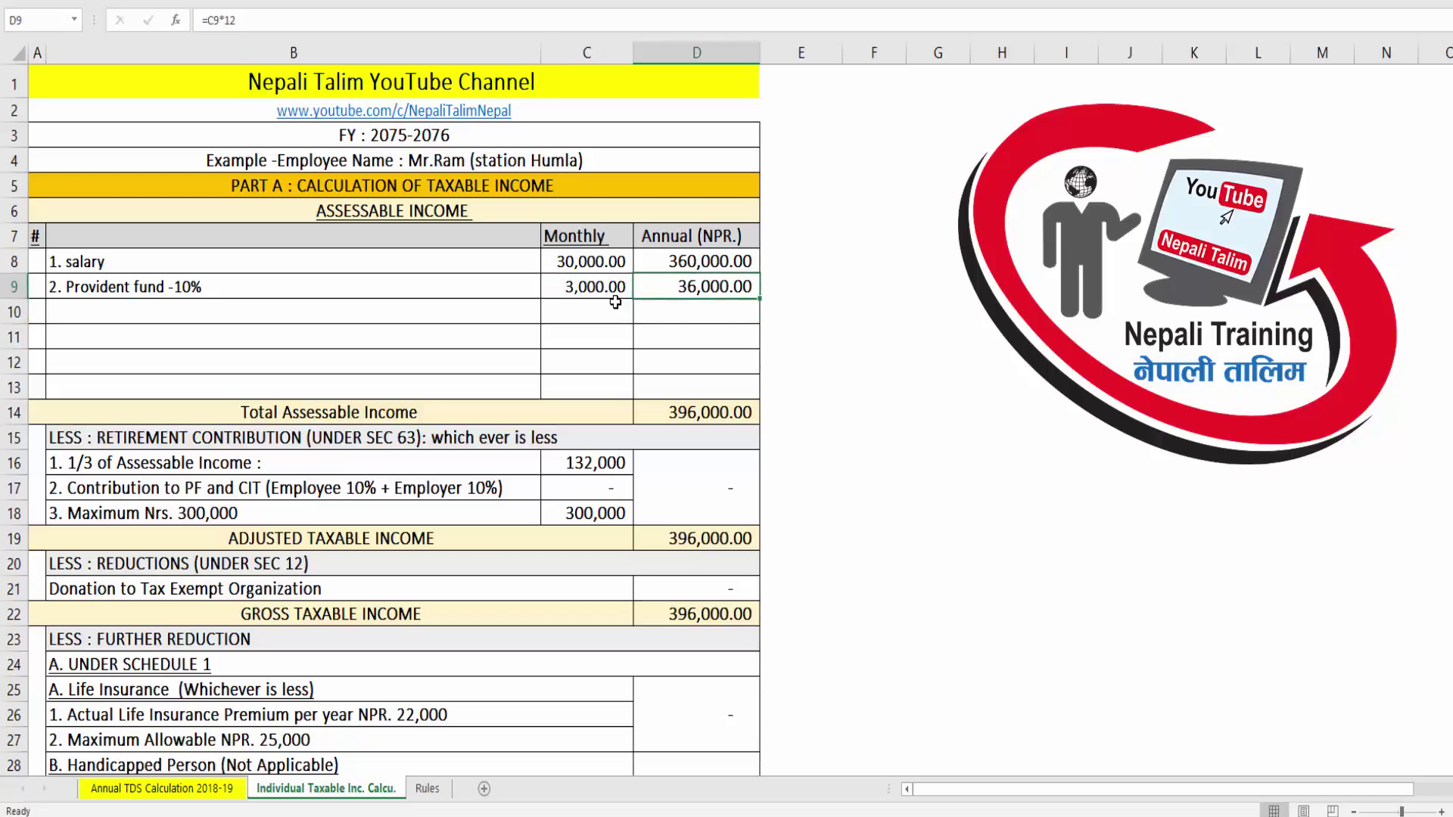
Step: Rename the B8 income label to '1. Basic Salary'
key("Up")
key("Left")
key("Left")
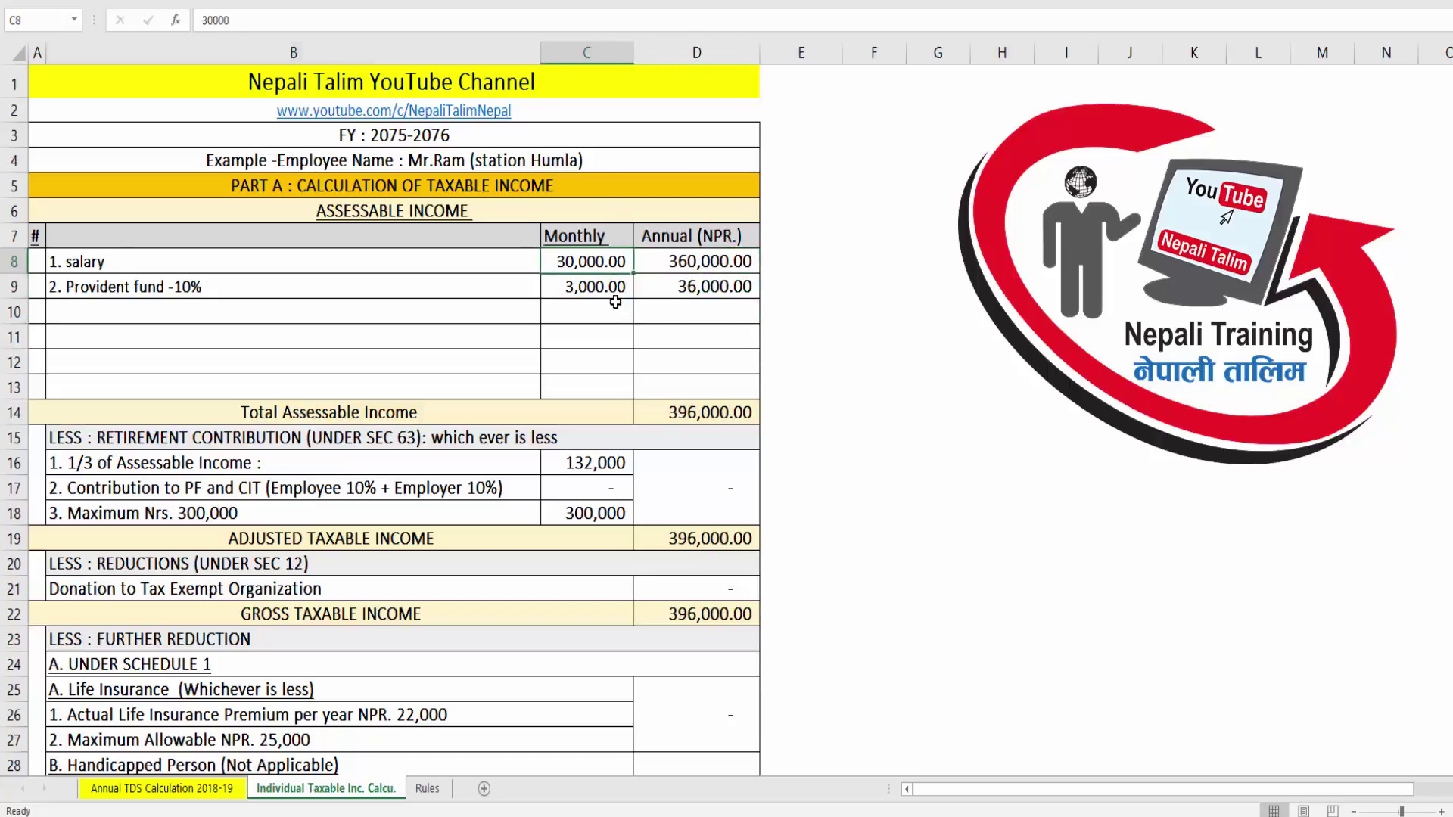
key("F2")
key("BackSpace")
key("BackSpace")
key("BackSpace")
key("BackSpace")
key("BackSpace")
key("BackSpace")
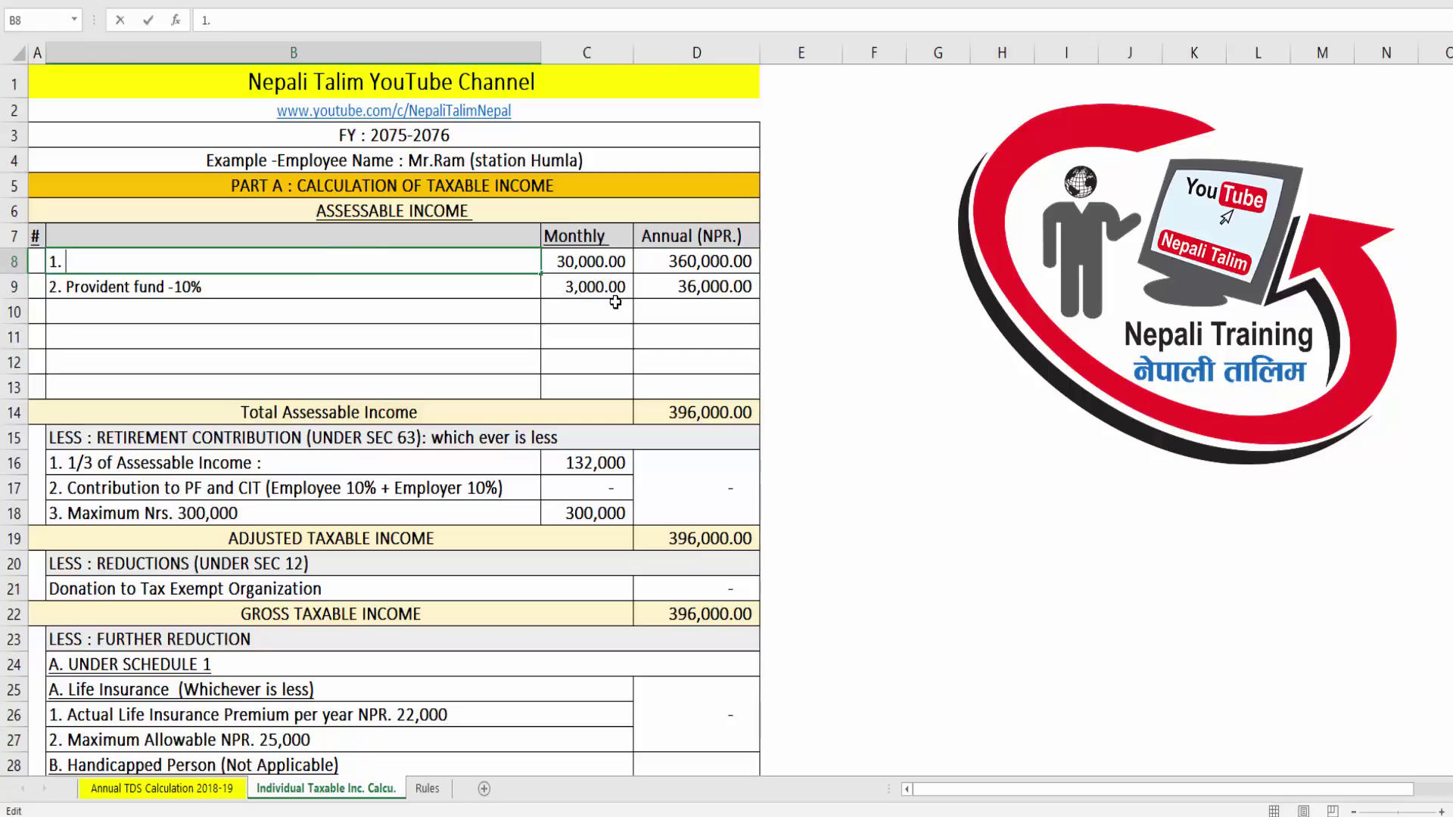
type("Basic Salary")
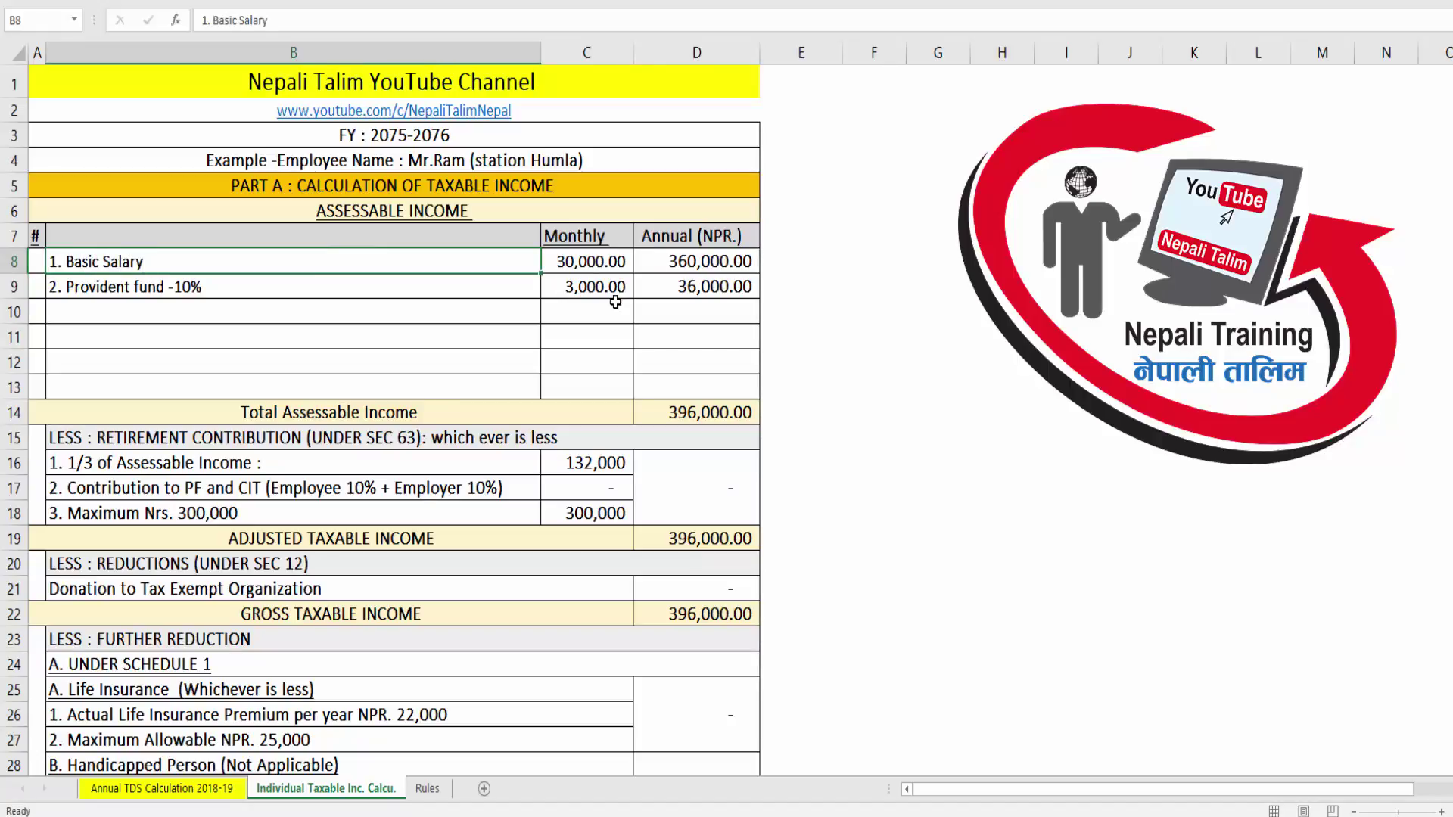
key("Return")
Step: Add the label '3. Dashain Kharcha (Allowance)' in B10
key("Right")
key("Down")
key("Left")
key("Left")
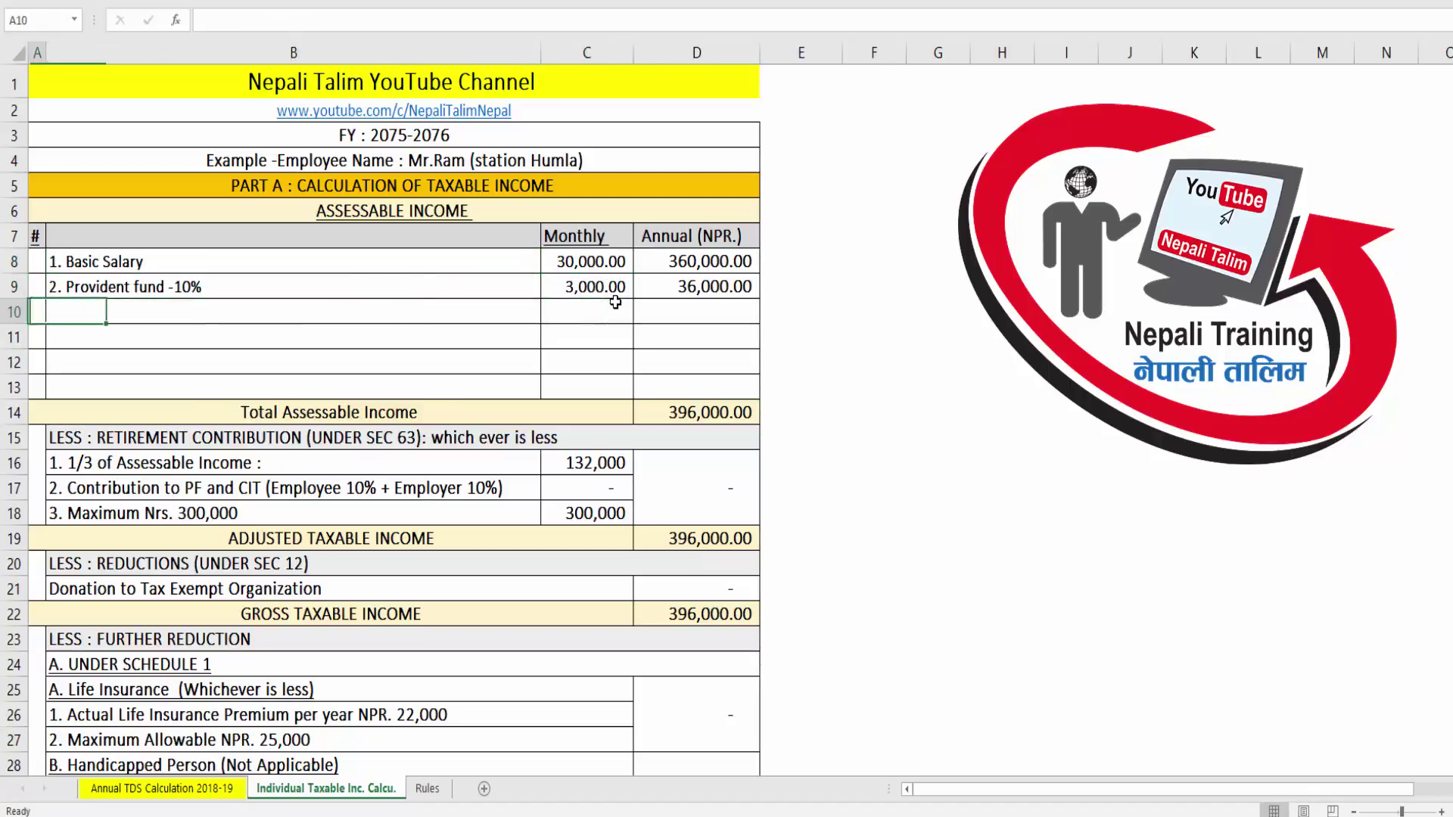
key("Right")
type("3. Dasha")
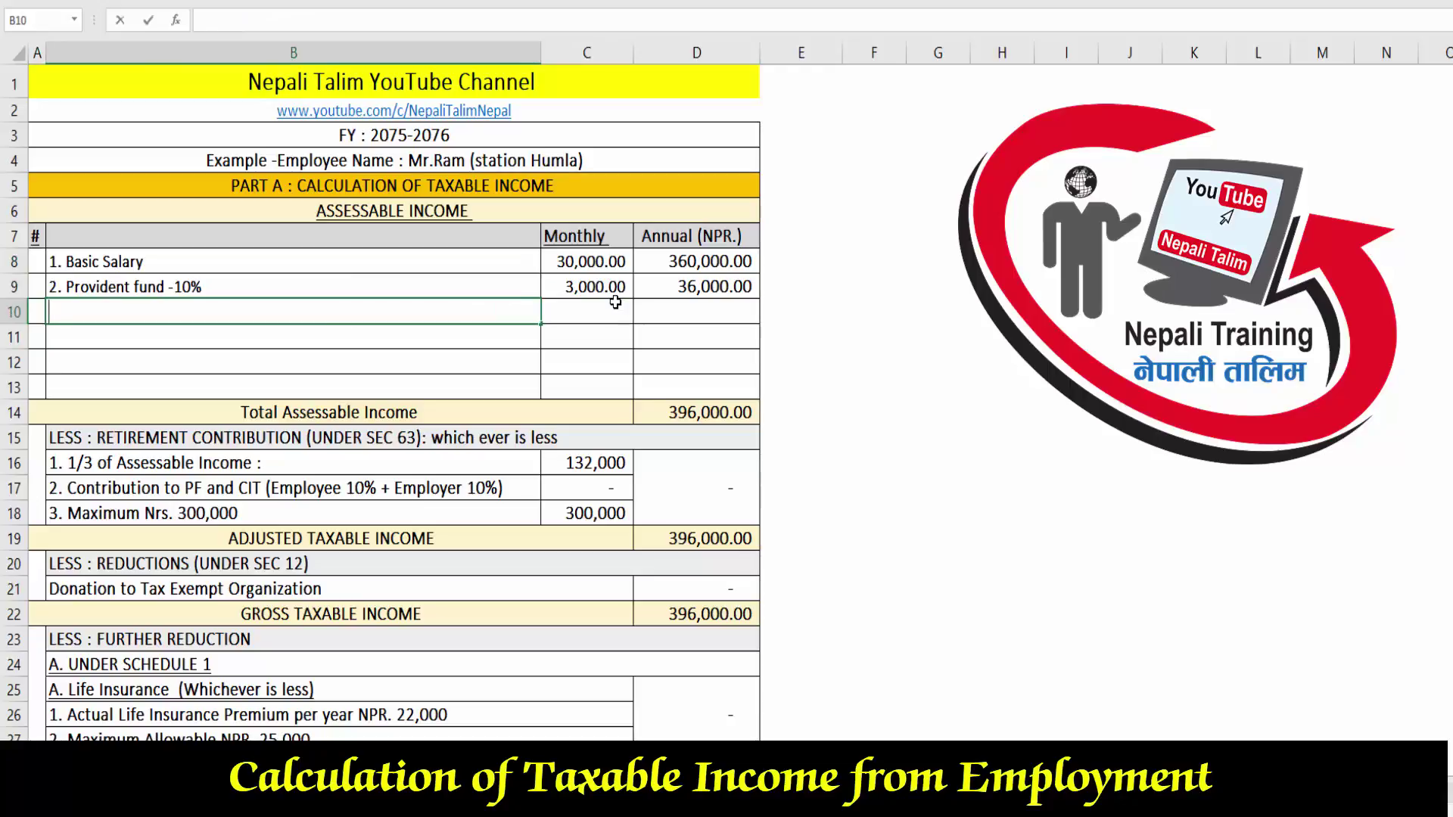
type("in")
key("BackSpace")
key("BackSpace")
key("BackSpace")
key("BackSpace")
key("BackSpace")
type("ashain")
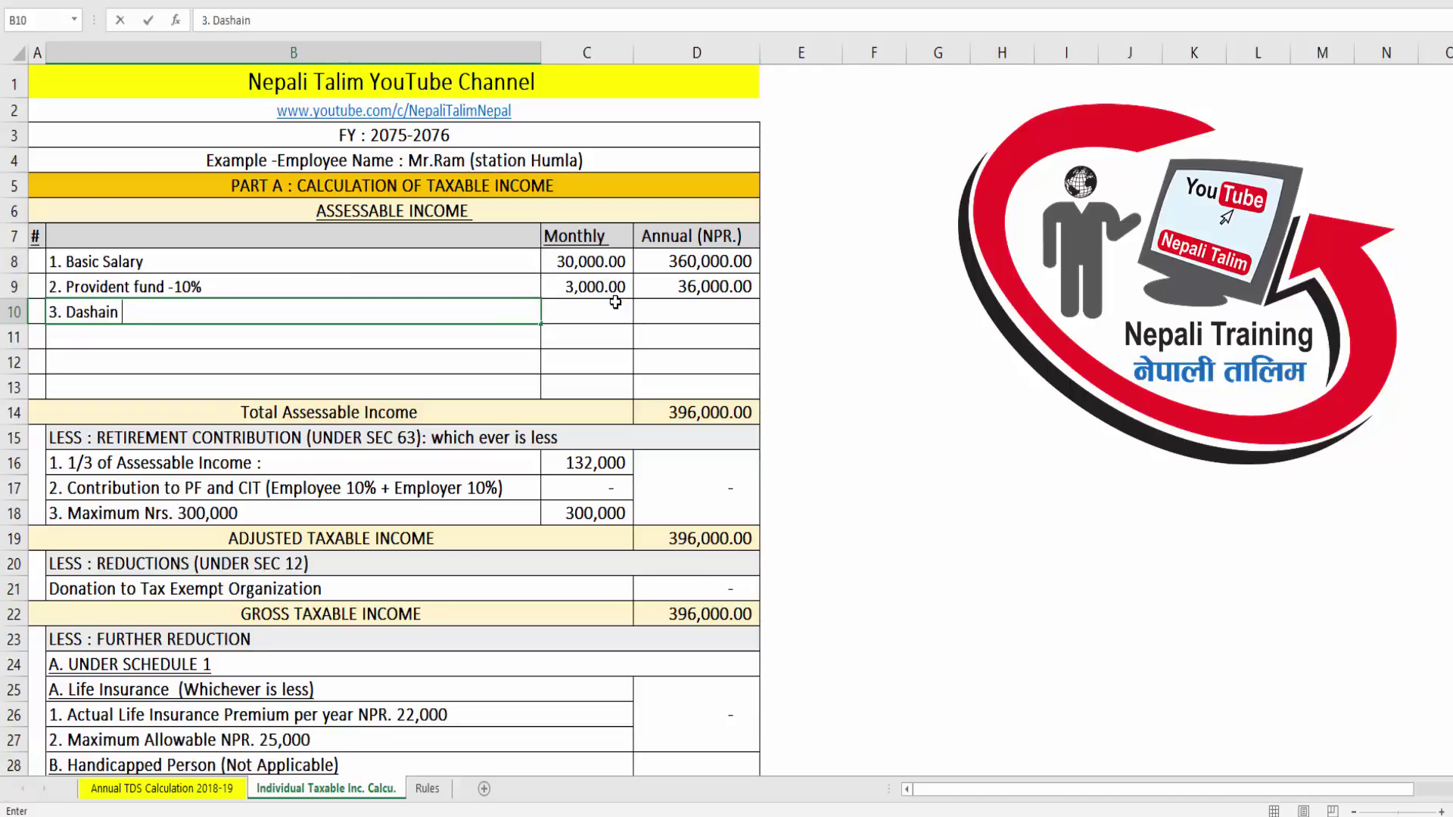
type(" Kharcha (Allowance)")
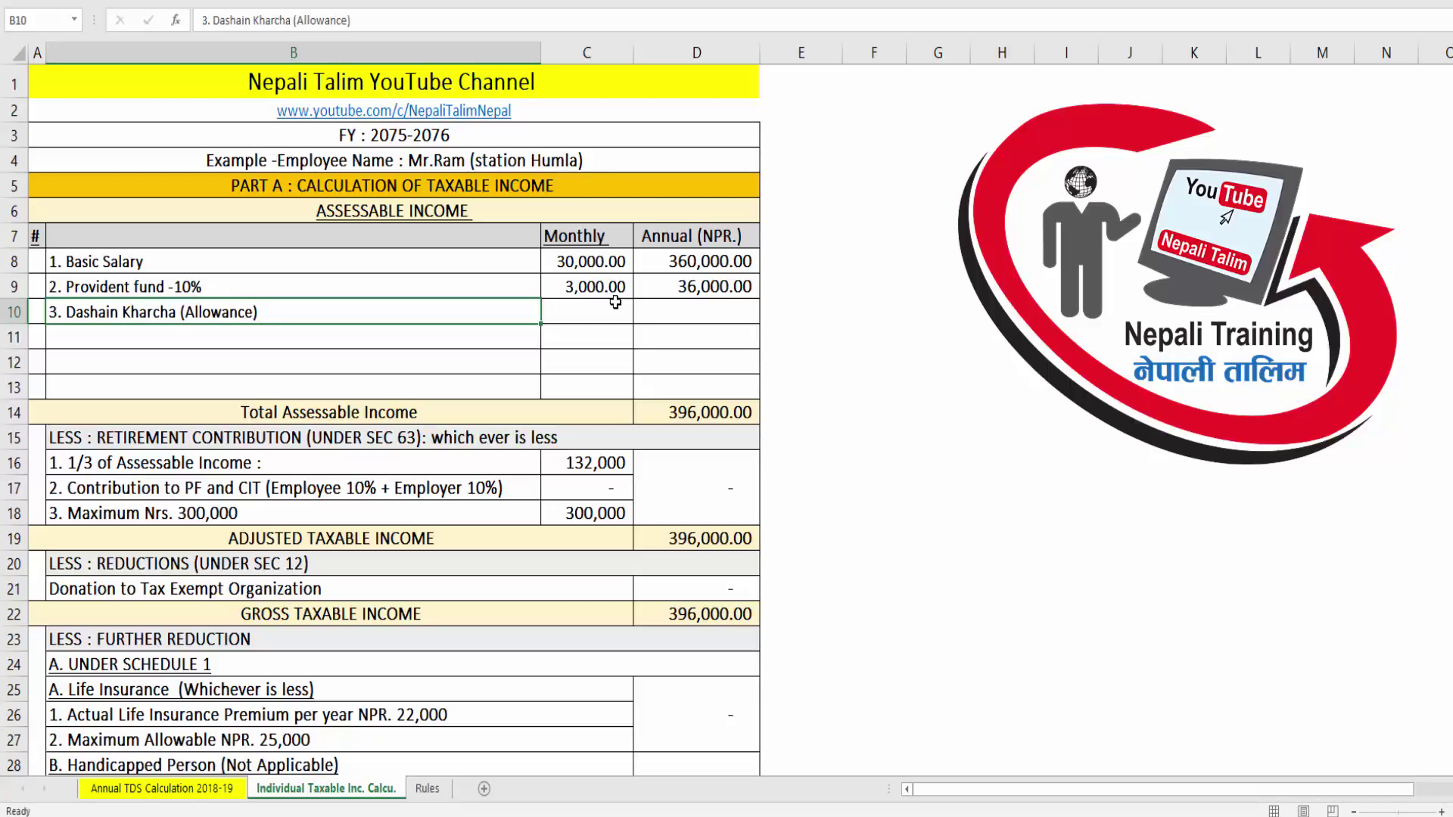
left_click(615, 302)
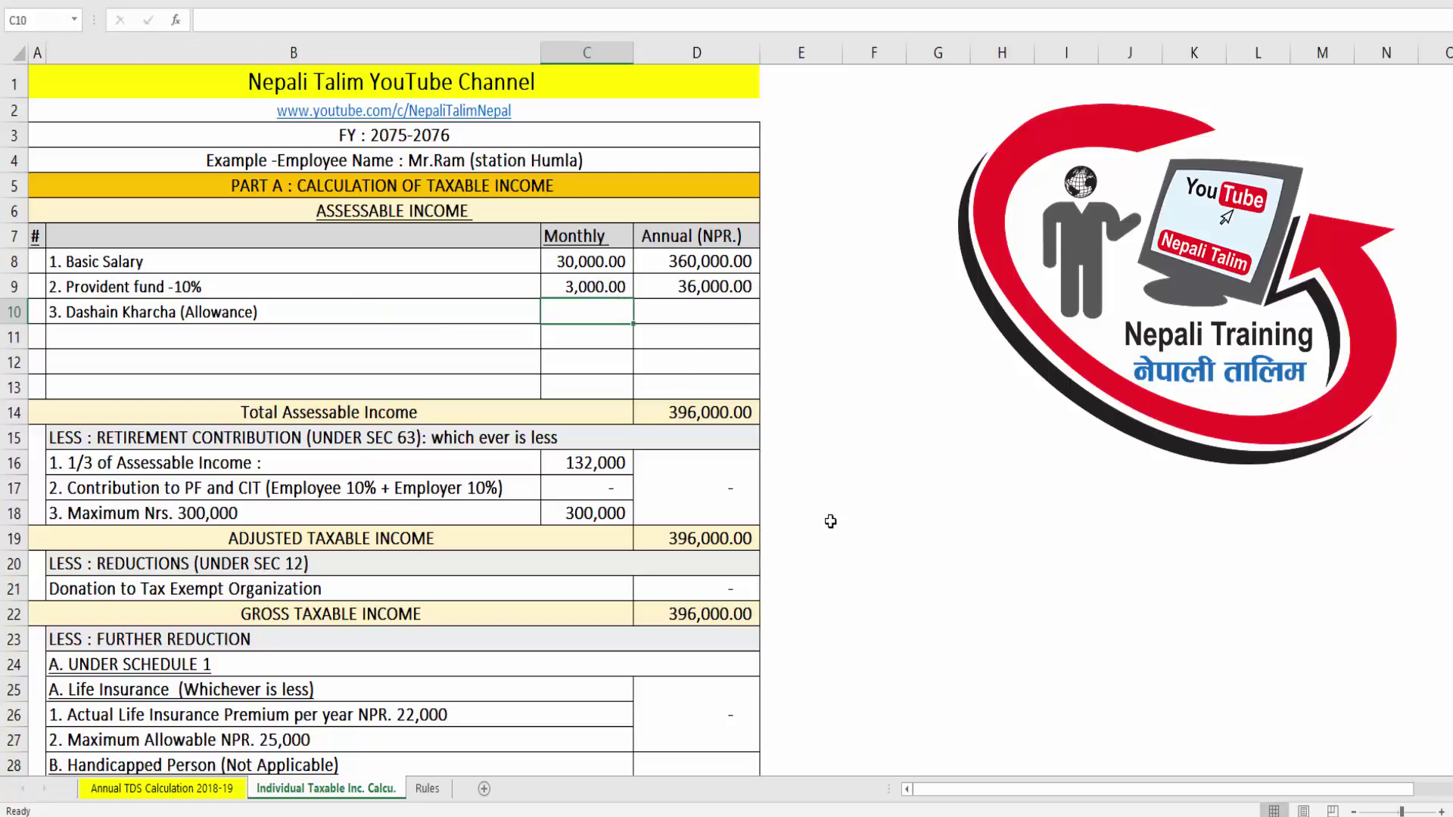
Step: Enter 30000 as both the monthly and annual Dashain Kharcha allowance
key("F2")
type("30000")
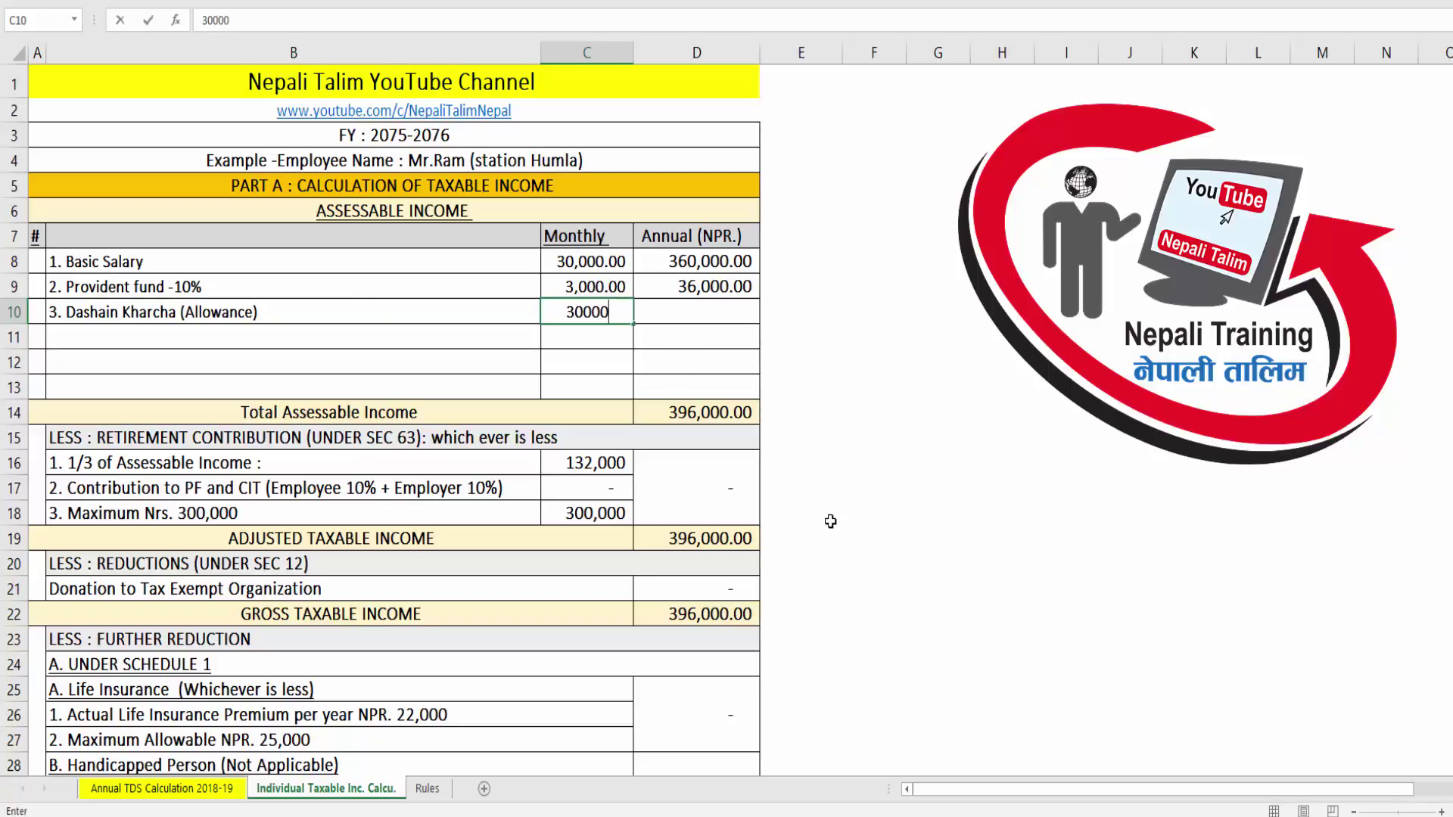
key("Return")
key("Up")
key("Right")
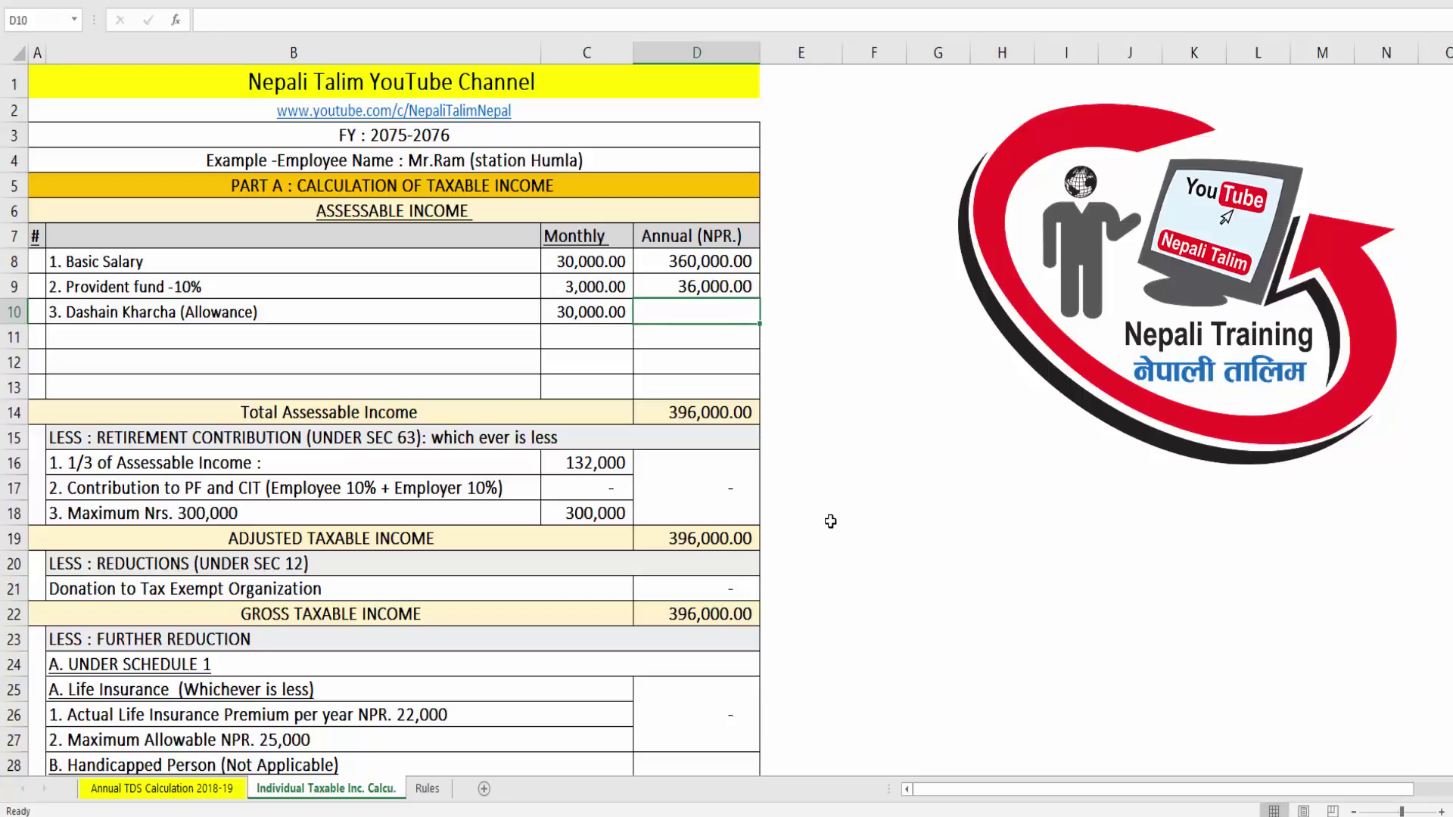
type("30000")
key("Return")
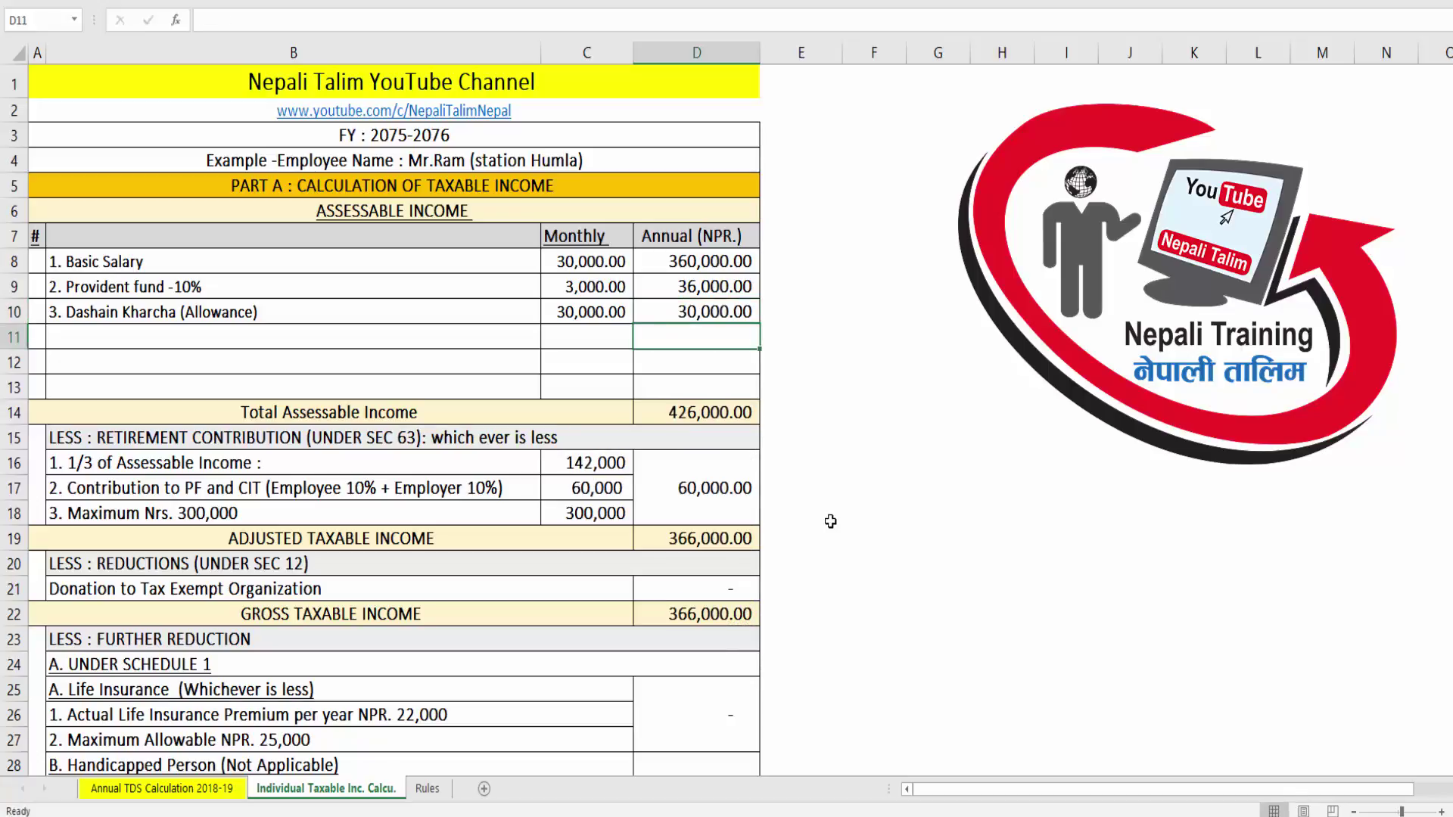
key("Up")
key("Left")
key("Left")
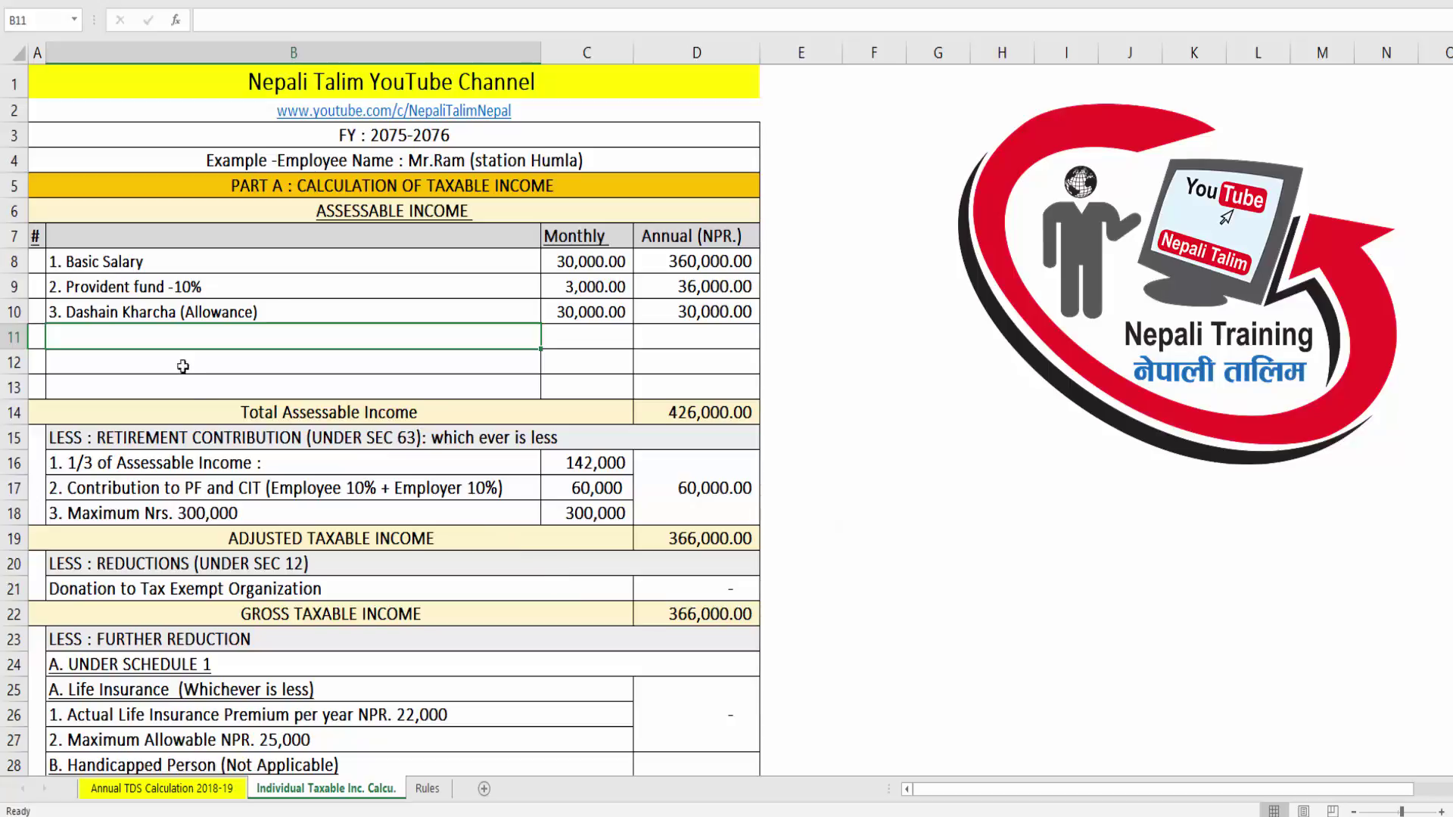
Step: Insert a blank row above Dashain Kharcha, number it 3, and renumber Dashain Kharcha to 4
right_click(13, 312)
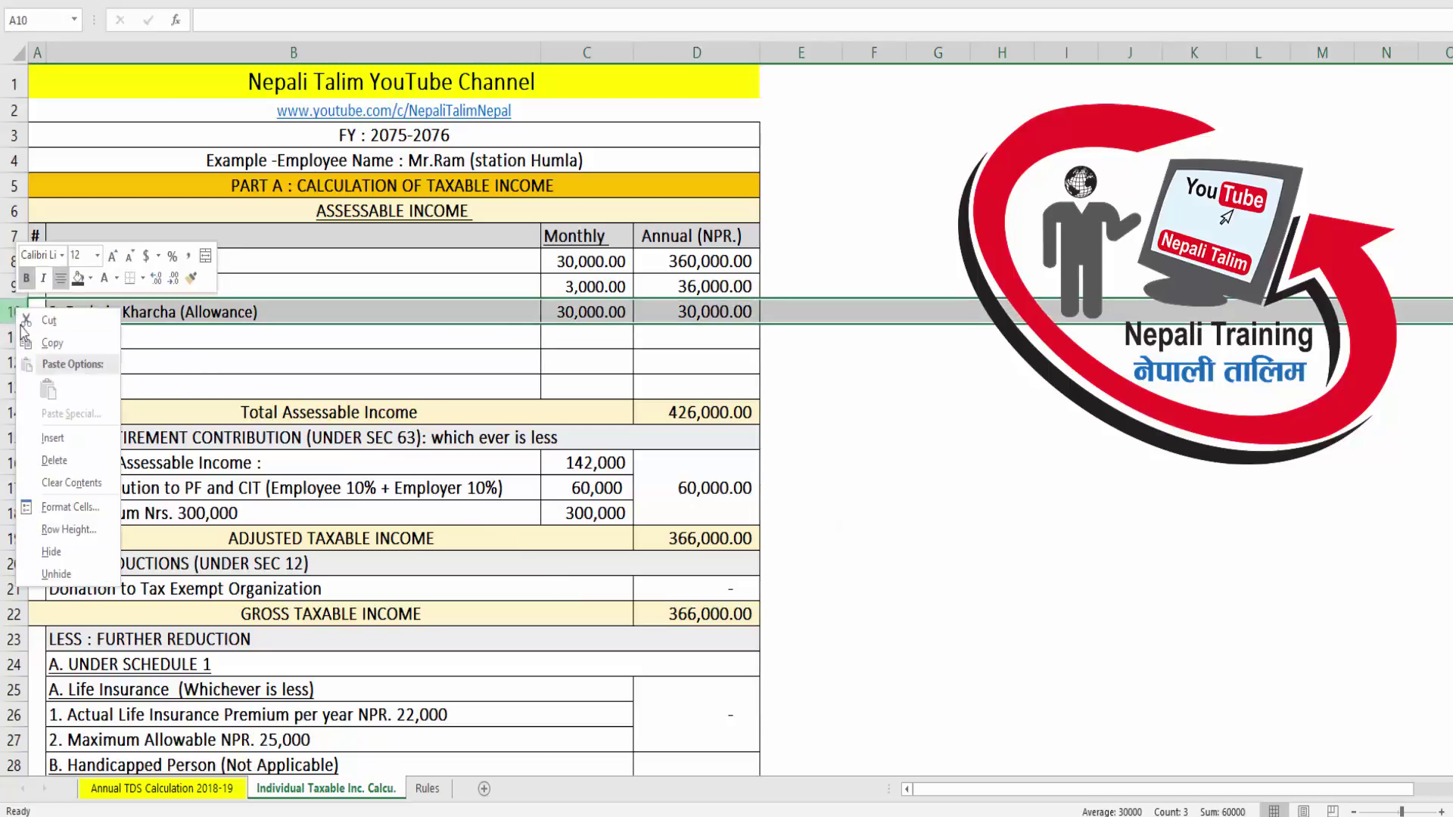
left_click(52, 437)
left_click(89, 316)
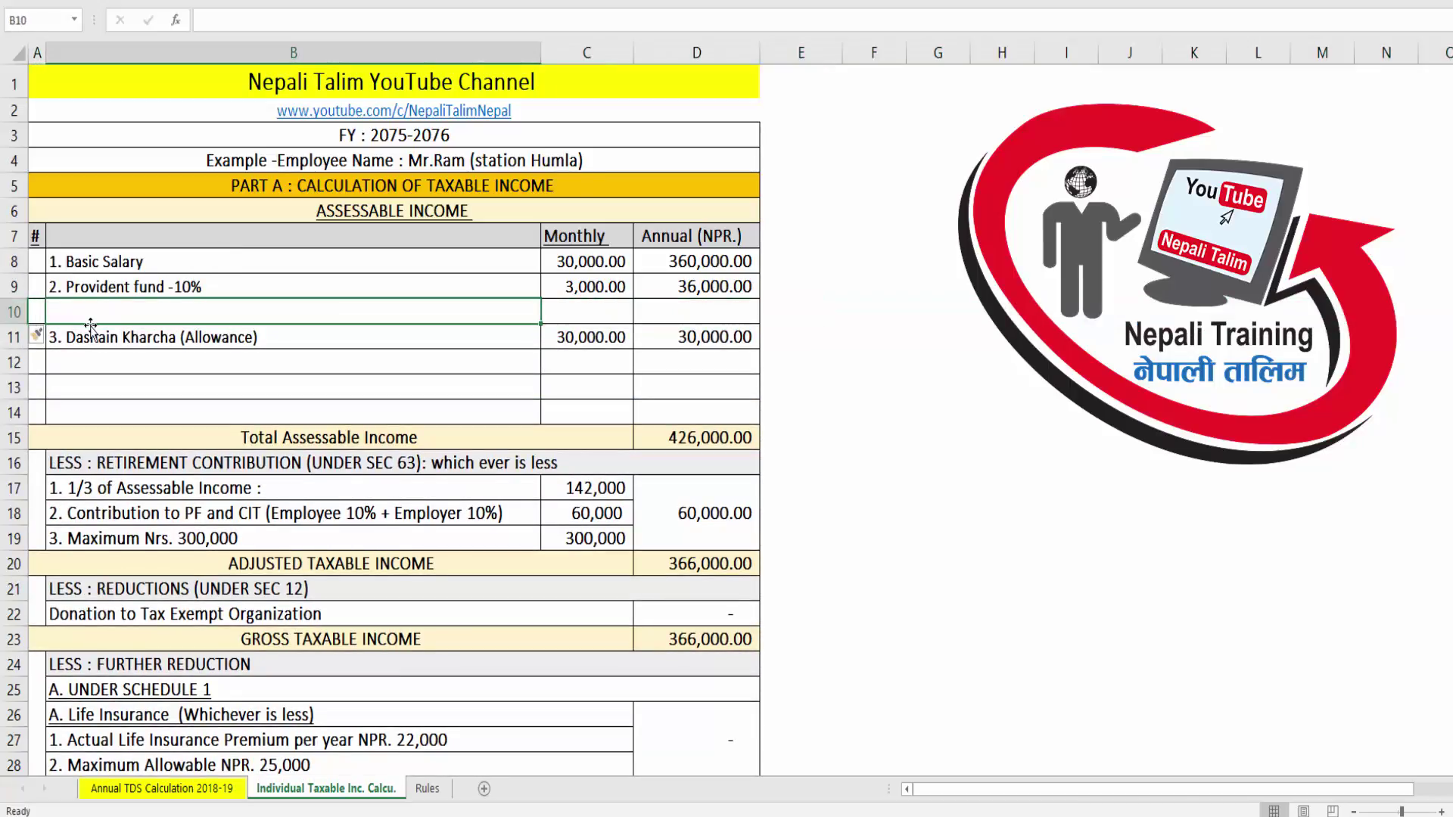
type("3")
key("Return")
double_click(90, 326)
key("Home")
key("Delete")
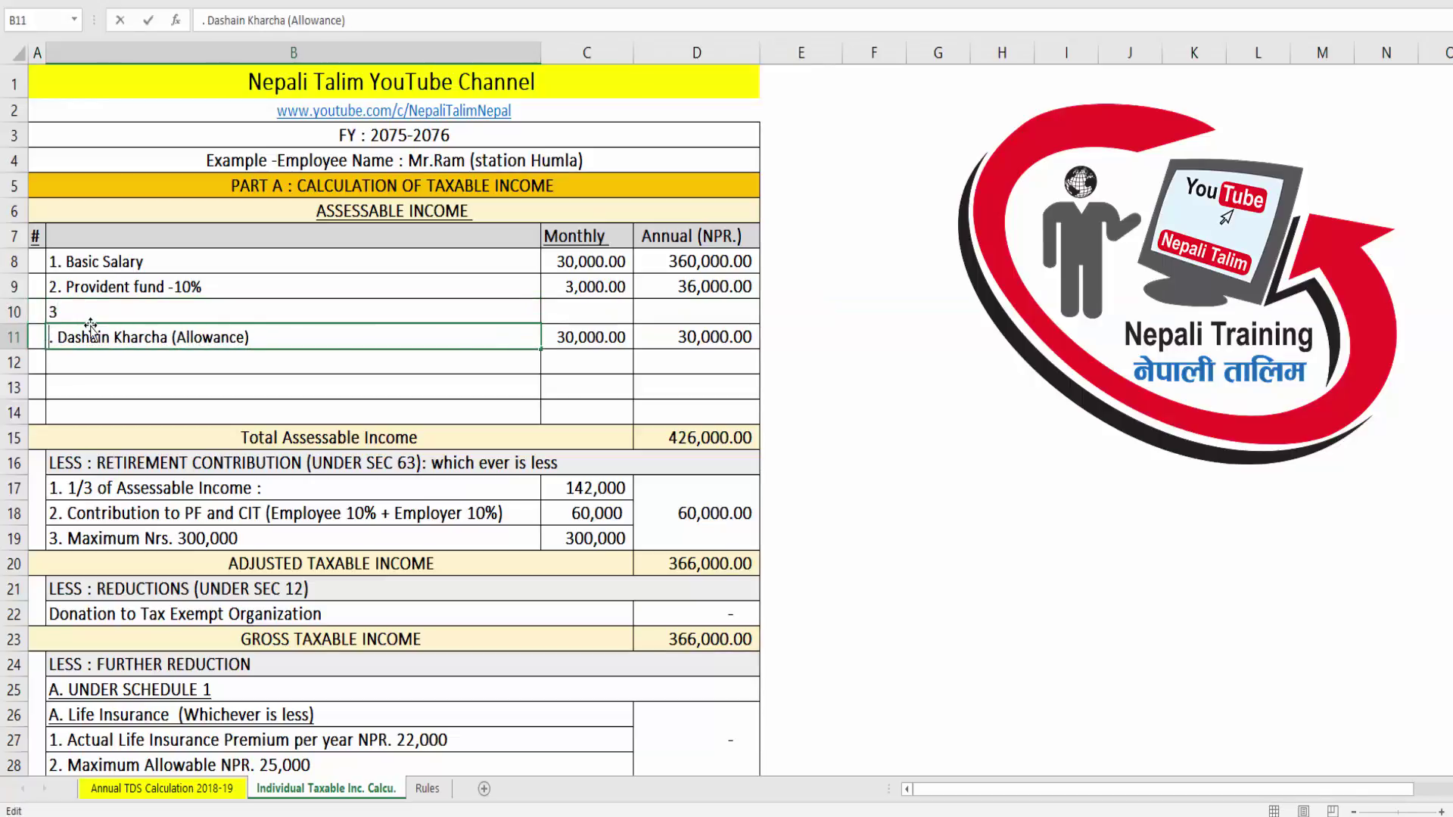
type("4")
key("shift+Return")
Step: Label the new row '3. Retirement Contribution 8.33%'
key("F2")
type(". च्भतृष")
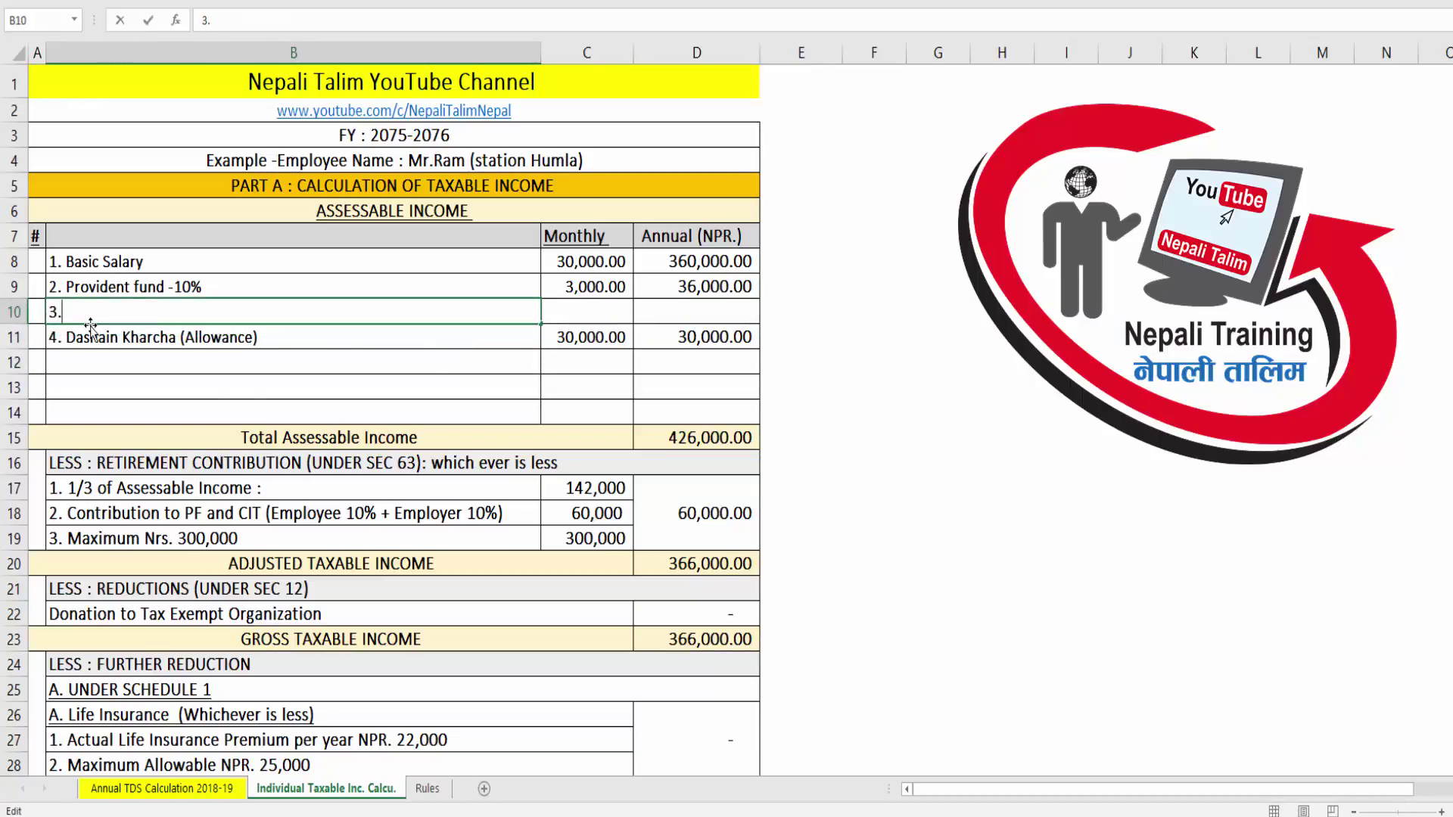
key("BackSpace")
key("BackSpace")
key("BackSpace")
key("BackSpace")
key("BackSpace")
key("BackSpace")
type("Retirement Fu")
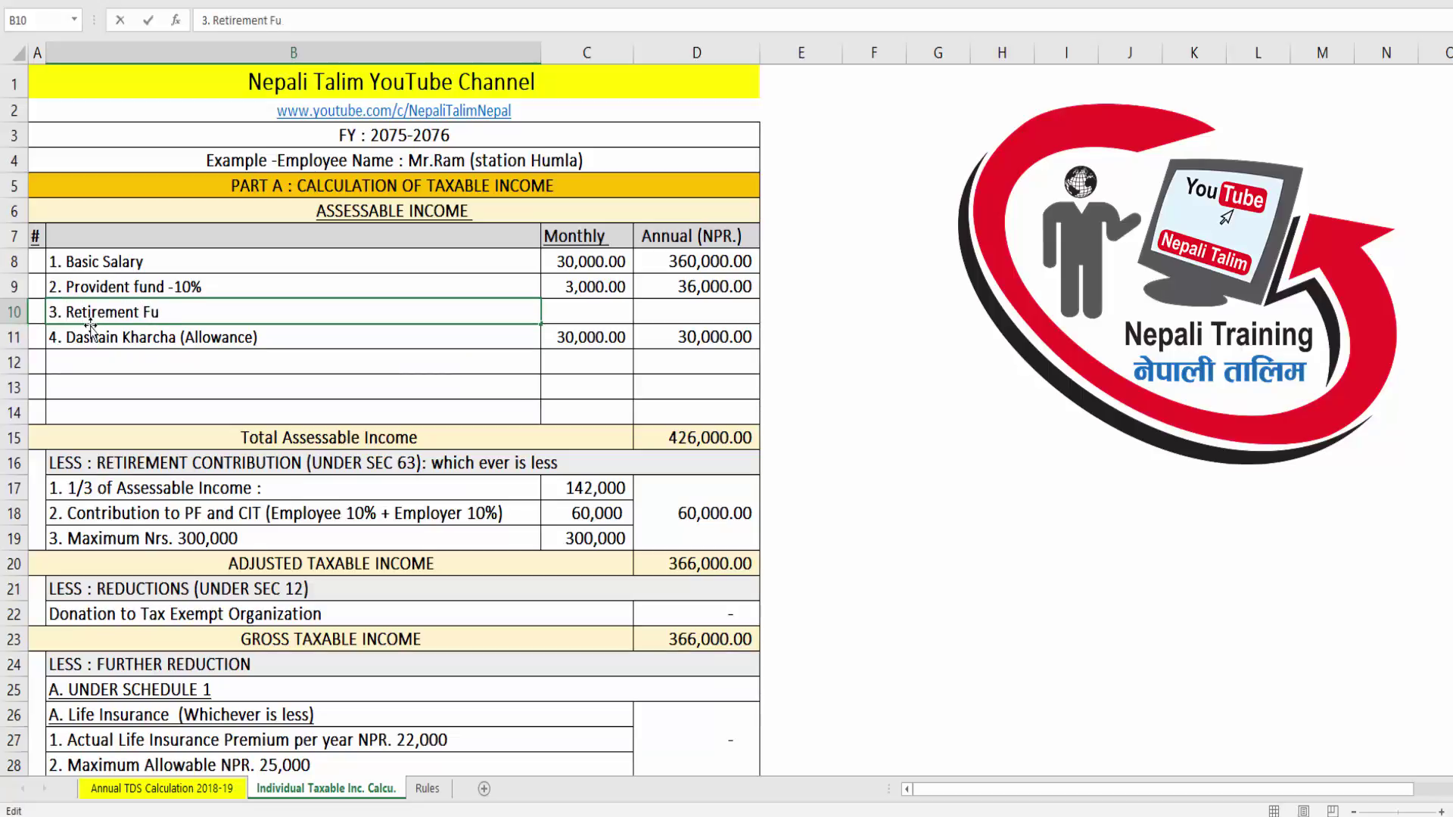
key("BackSpace")
key("BackSpace")
type("Contribution 8.33%")
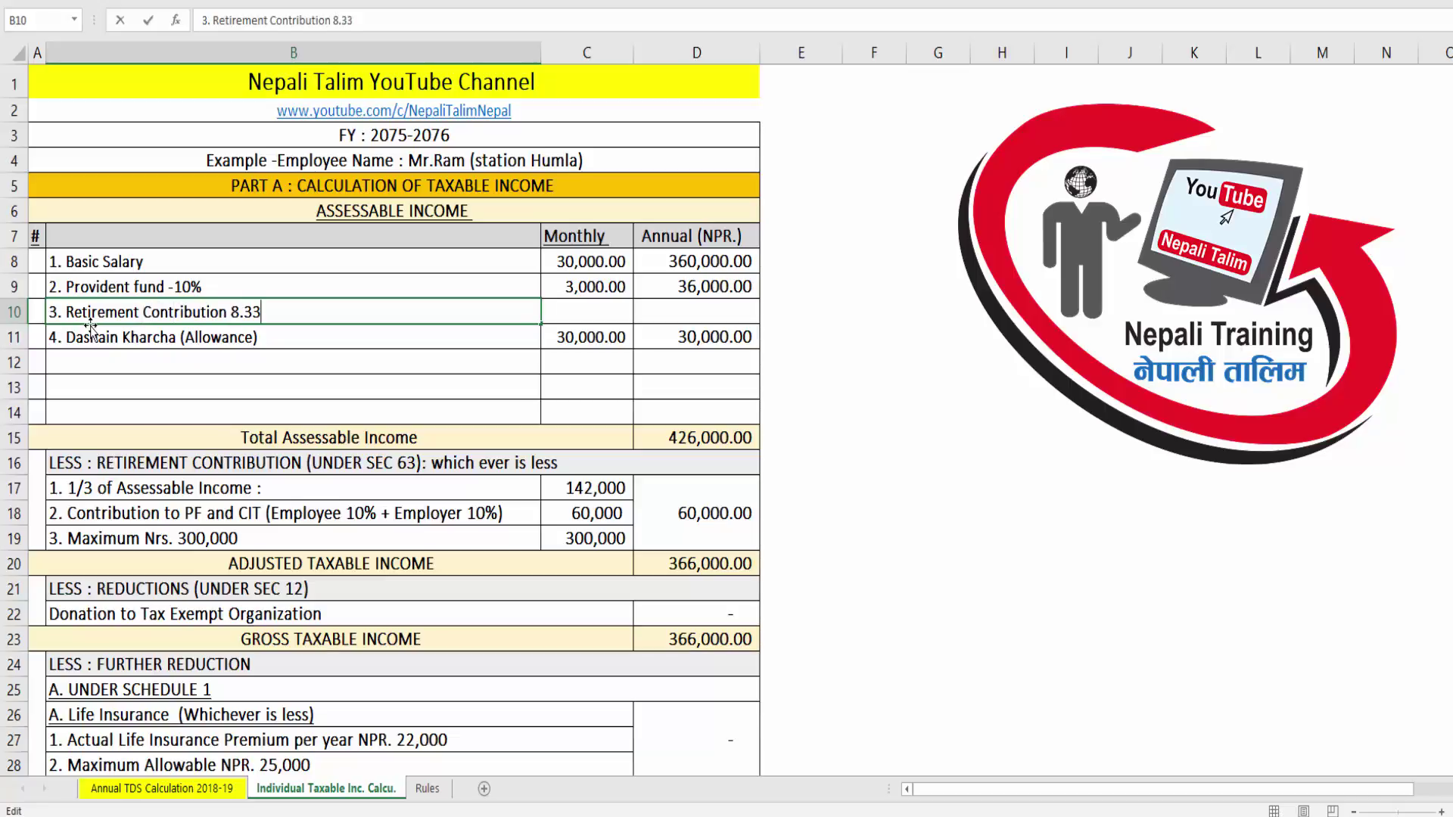
key("Return")
Step: Set the monthly retirement contribution in C10 to =C8*.088 (2,640.00)
key("Up")
key("Right")
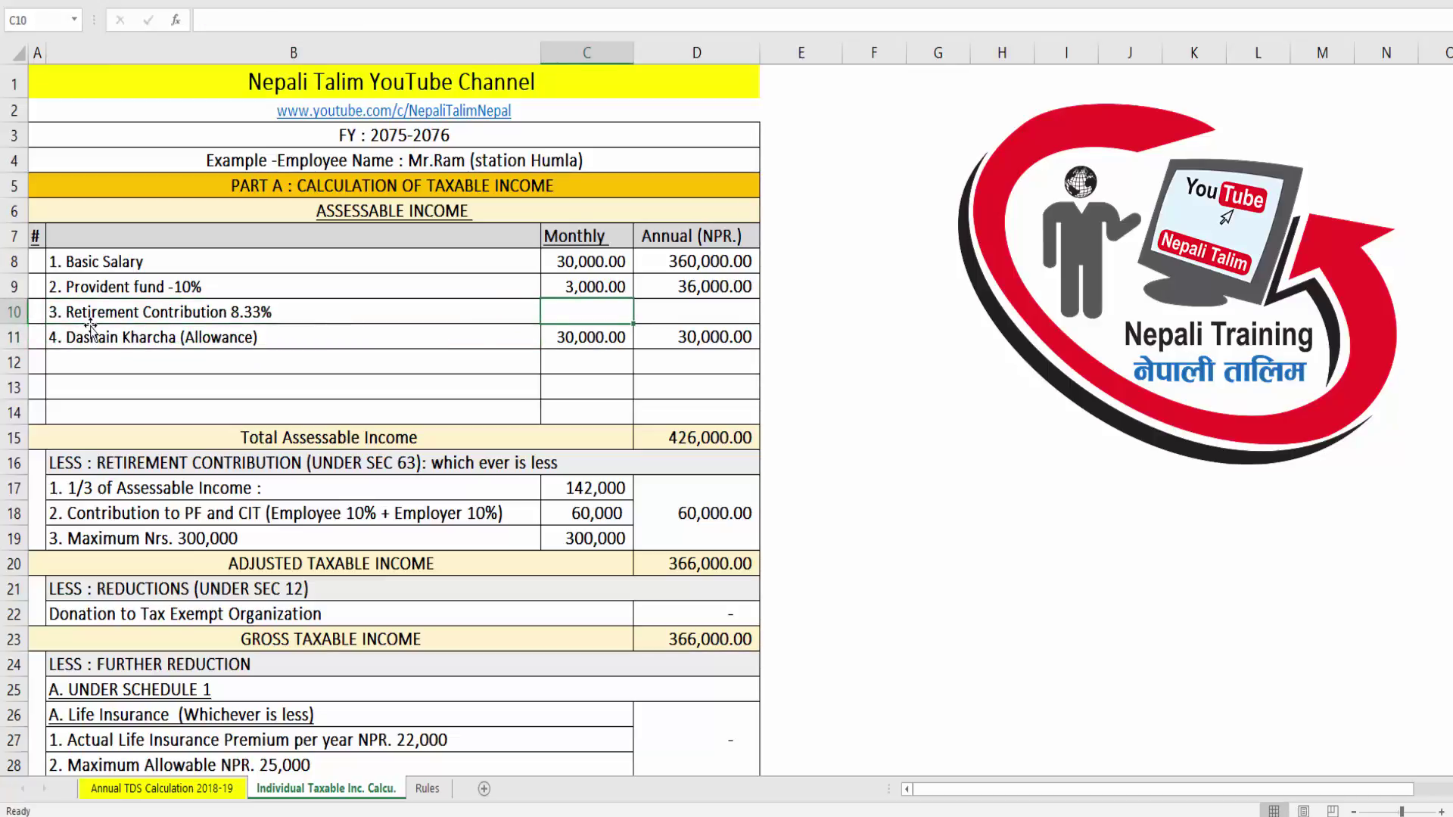
type("=")
key("Up")
key("Up")
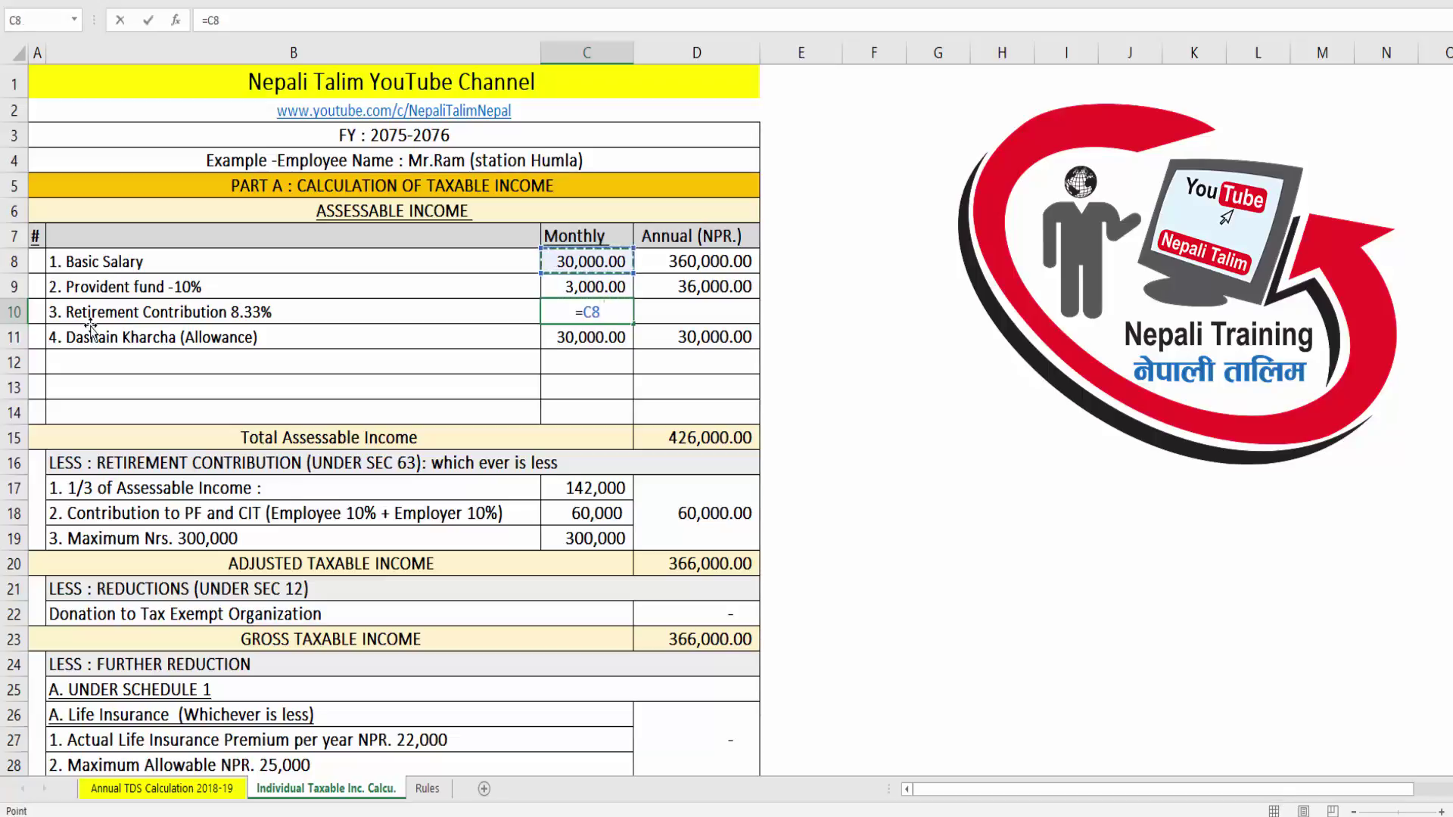
type("*.8")
key("BackSpace")
type("088")
key("Return")
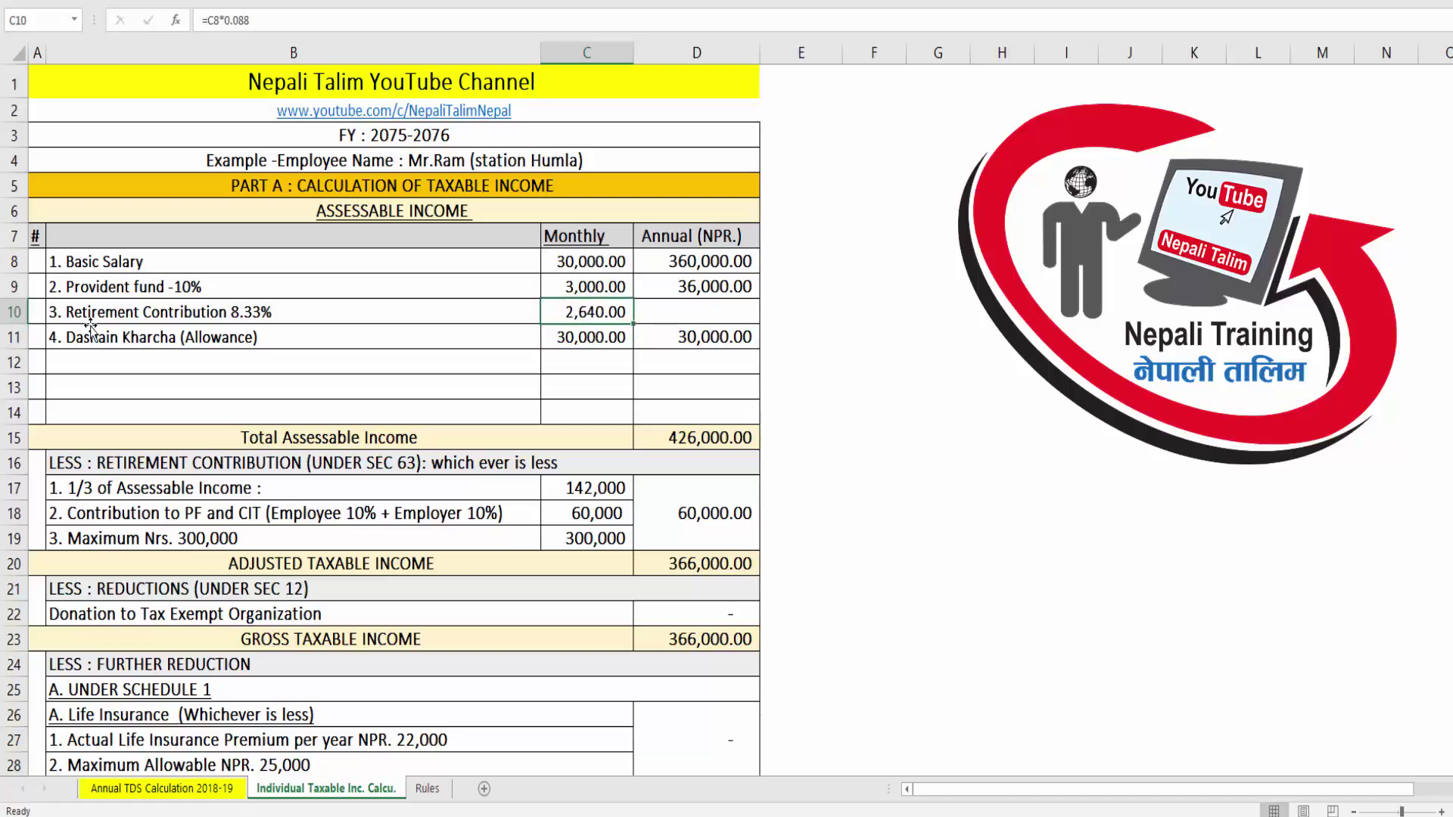
Step: Set the annual retirement contribution in D10 to =C10*12 (31,680.00)
key("Right")
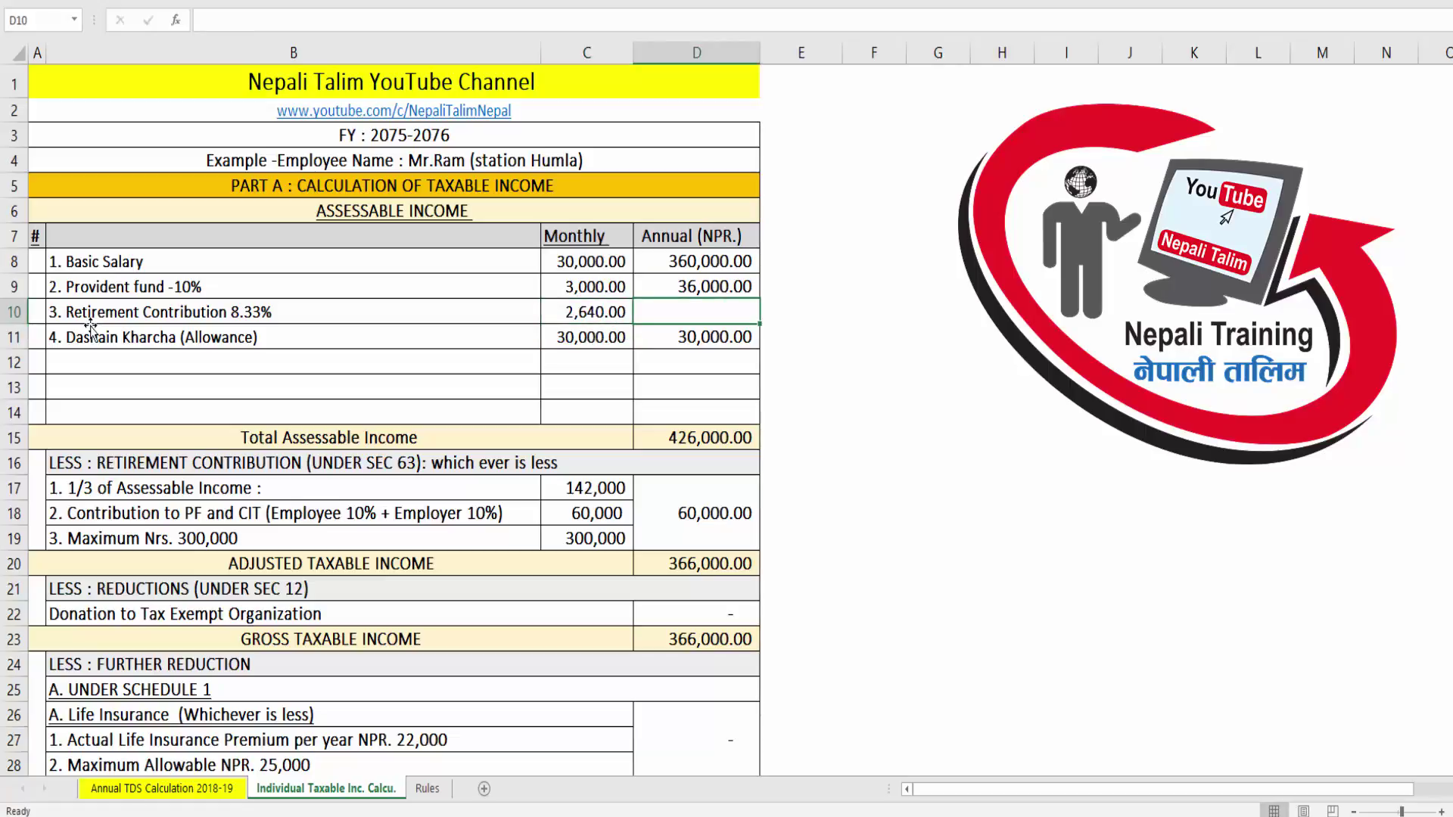
type("=")
key("Left")
type("*12")
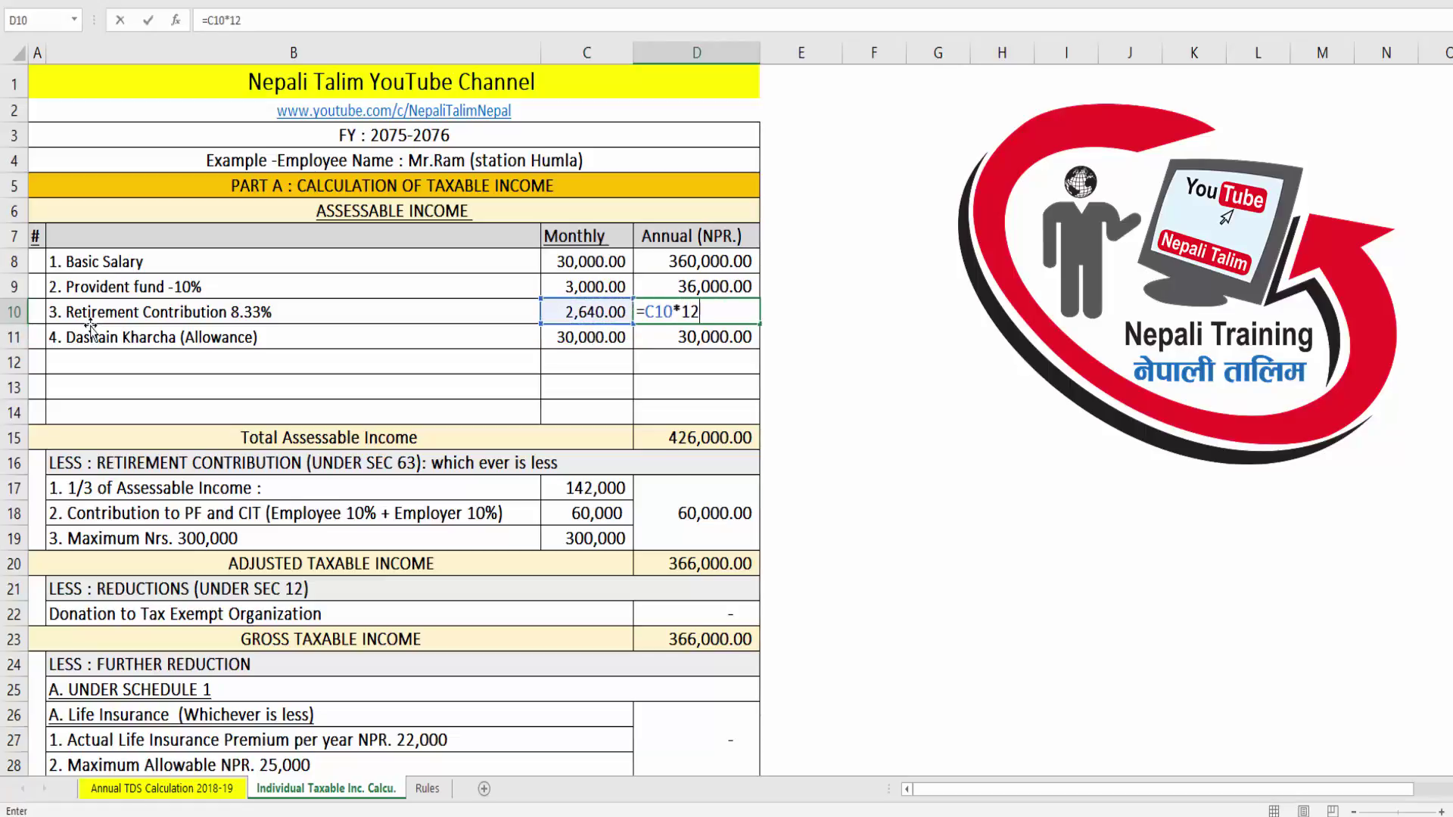
key("Return")
key("Down")
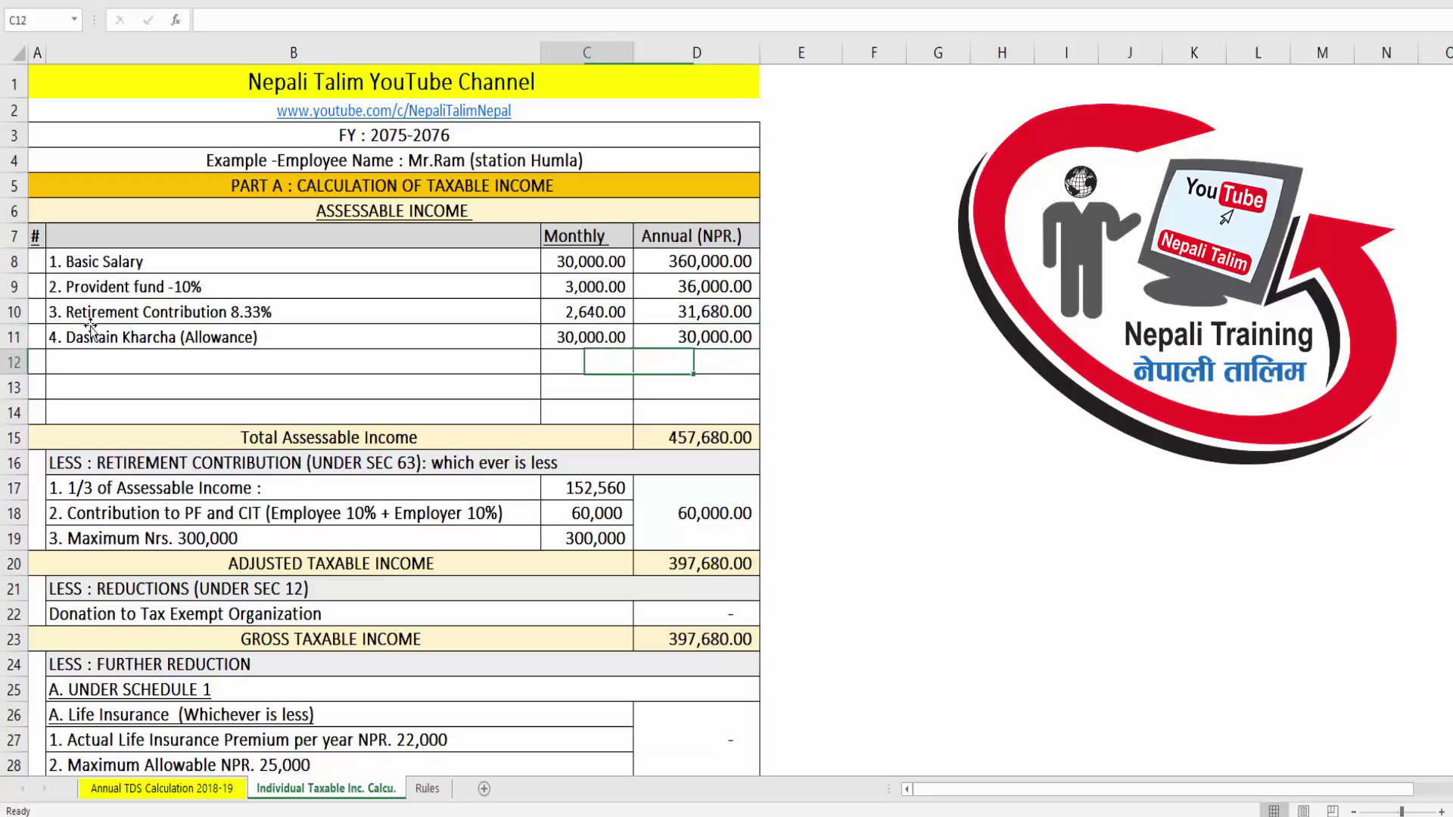
key("Left")
key("Left")
Step: Add the label '5. Annual Bonus' in B12
type("5.")
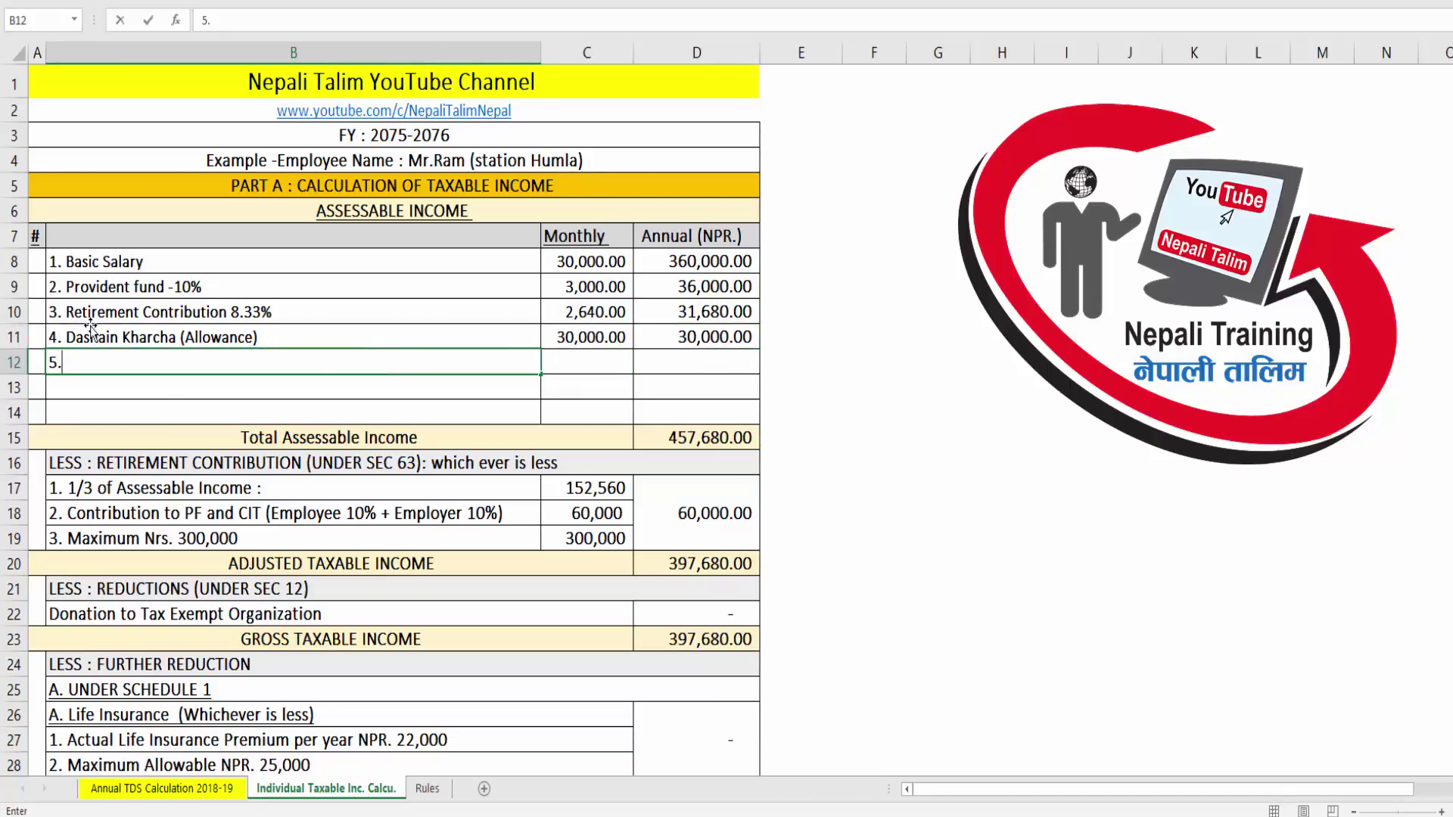
type(" Annual Bonu")
key("BackSpace")
key("BackSpace")
key("BackSpace")
type("onus")
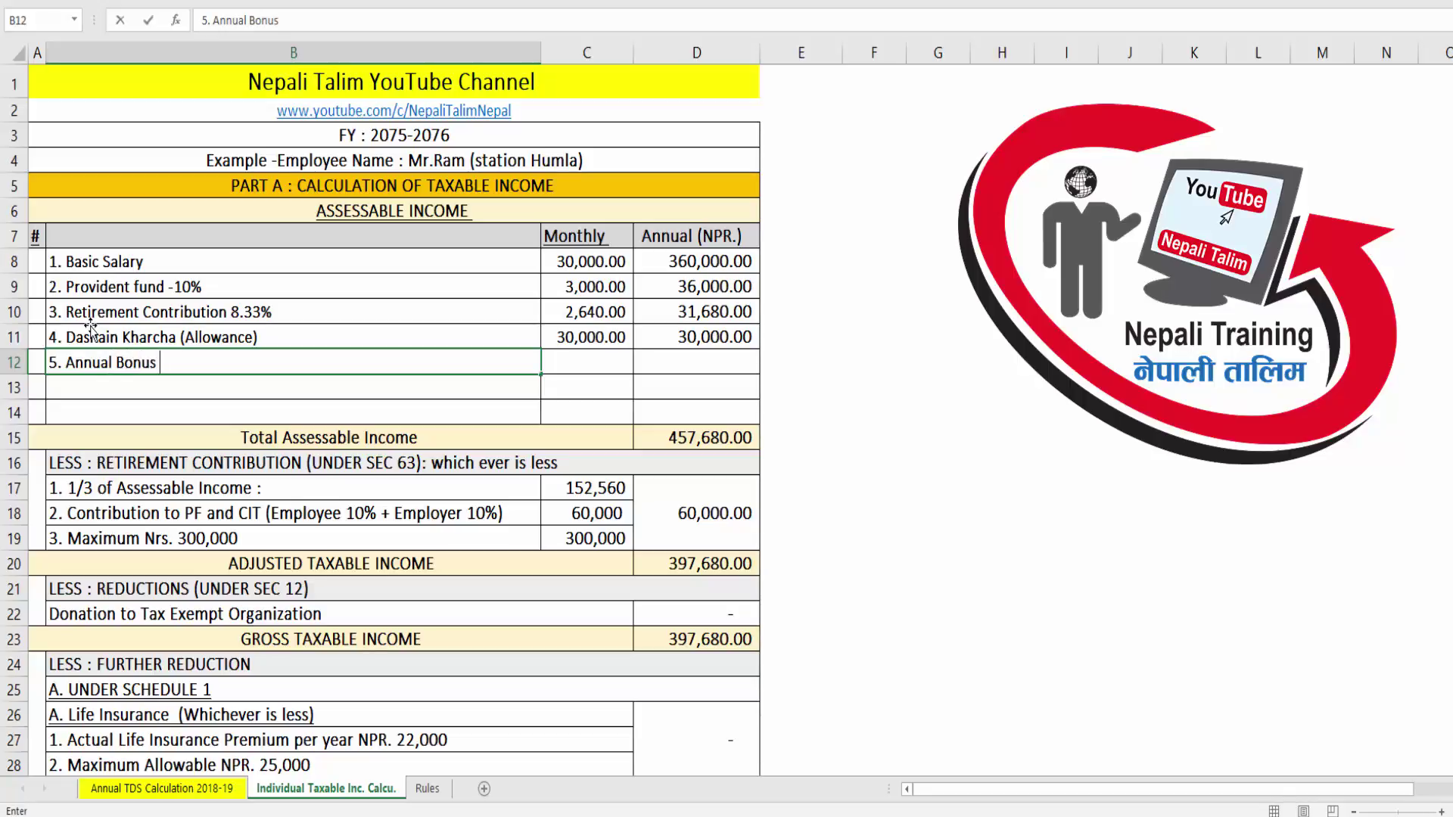
key("Return")
key("Up")
key("Right")
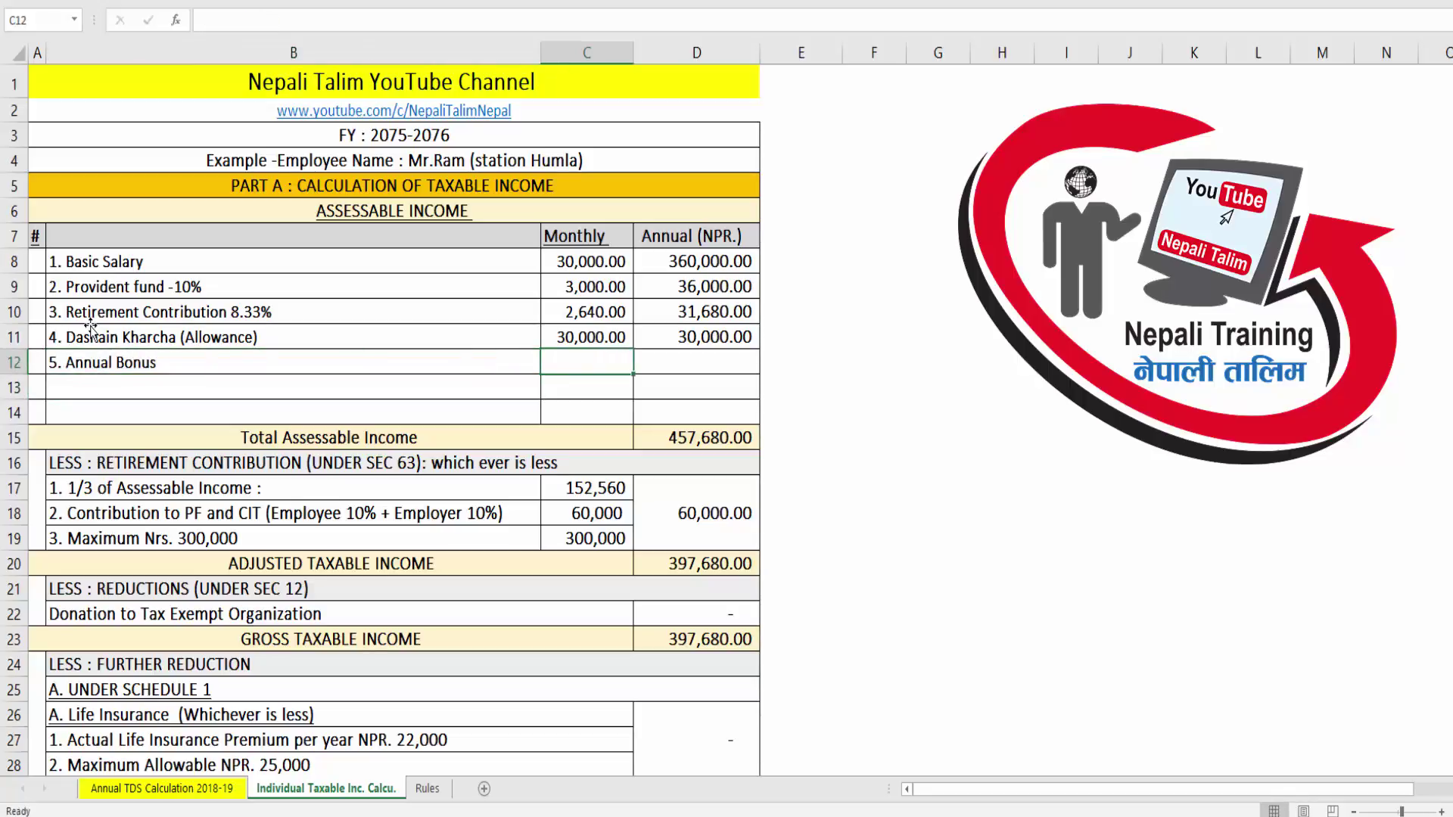
Step: Enter the annual bonus in D12, settling on 500,000 after trying 2,000,000 and 200,000
key("Right")
type("2,0")
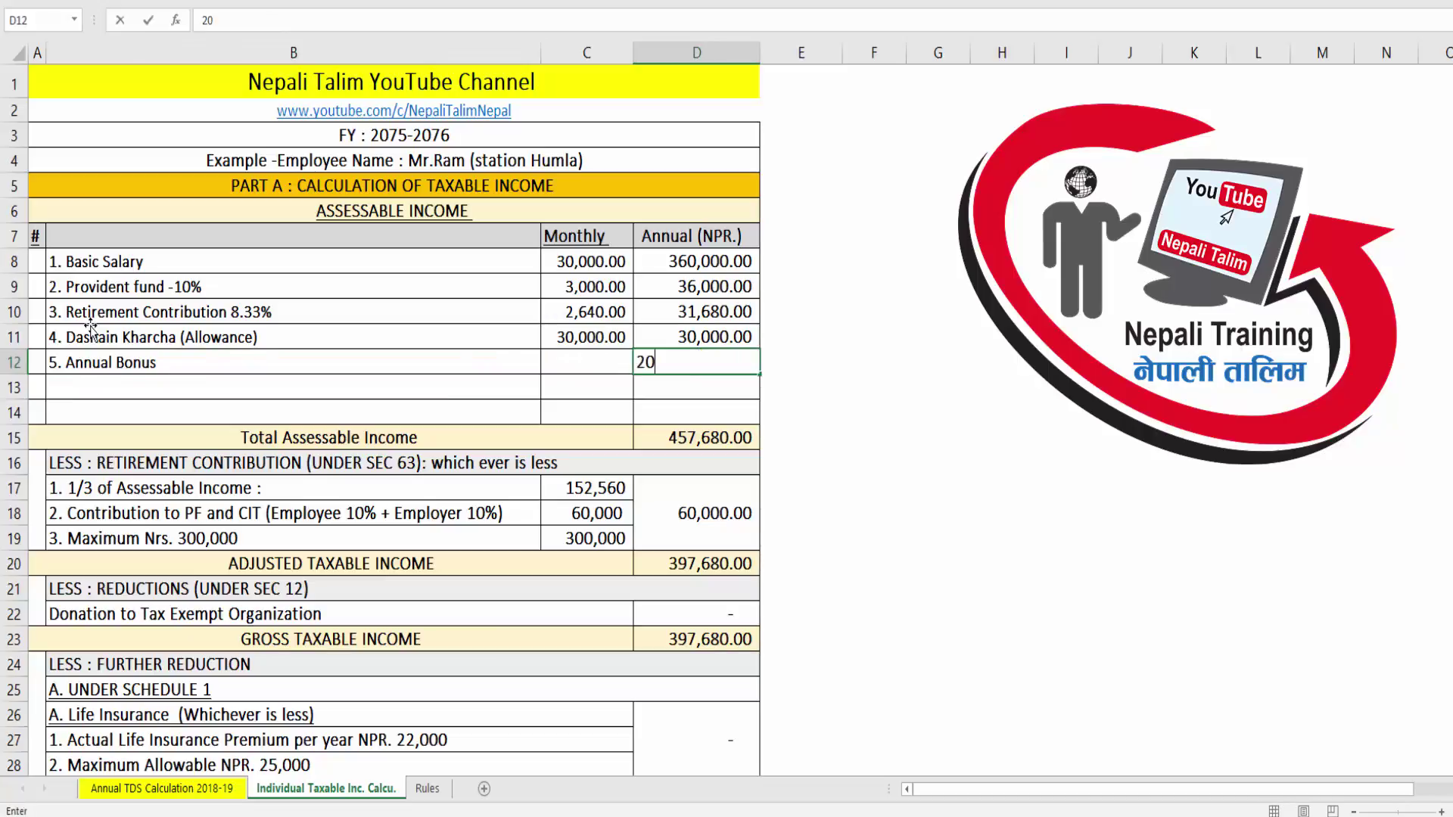
type("00,000")
key("Return")
key("Up")
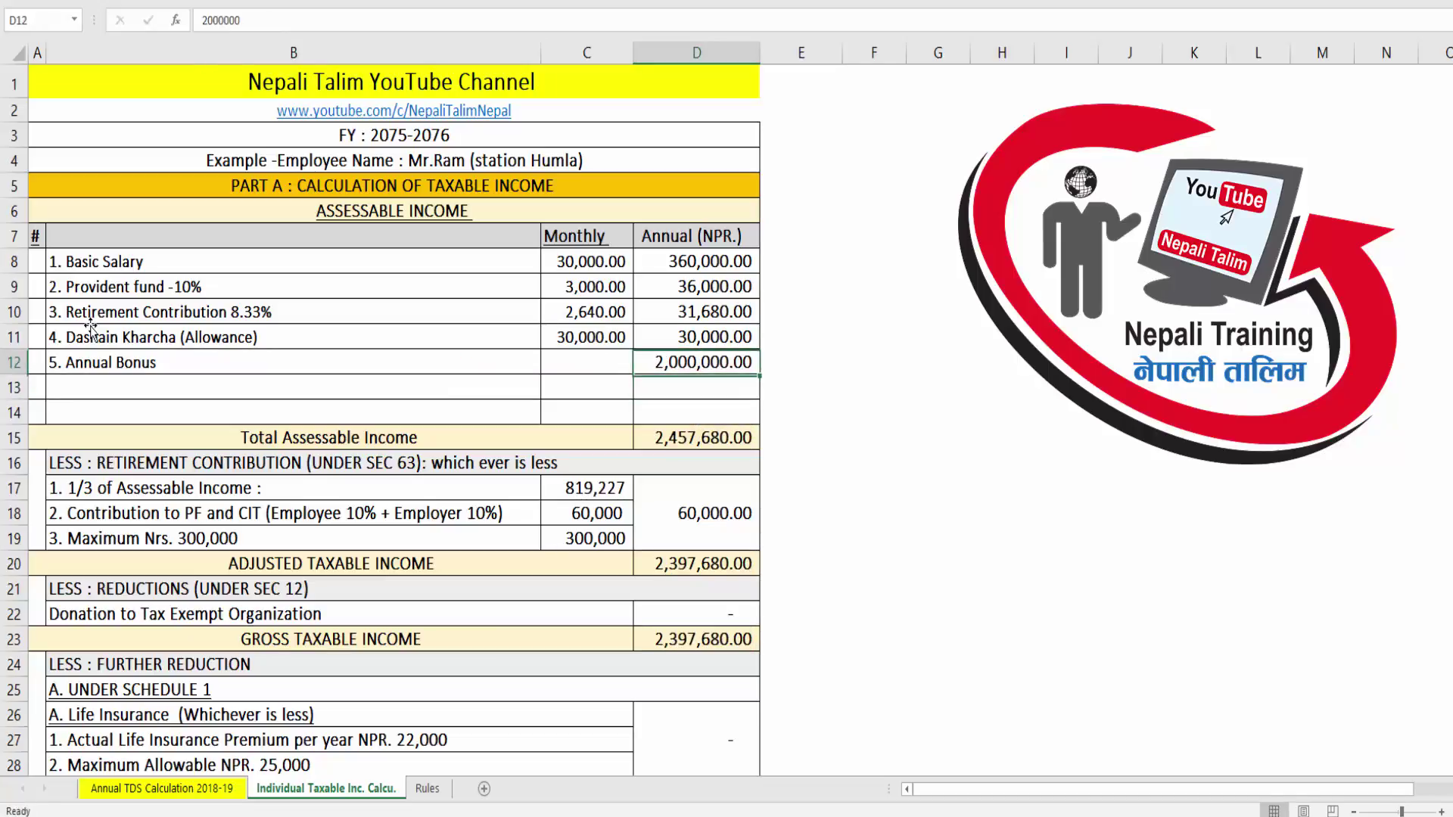
type("200")
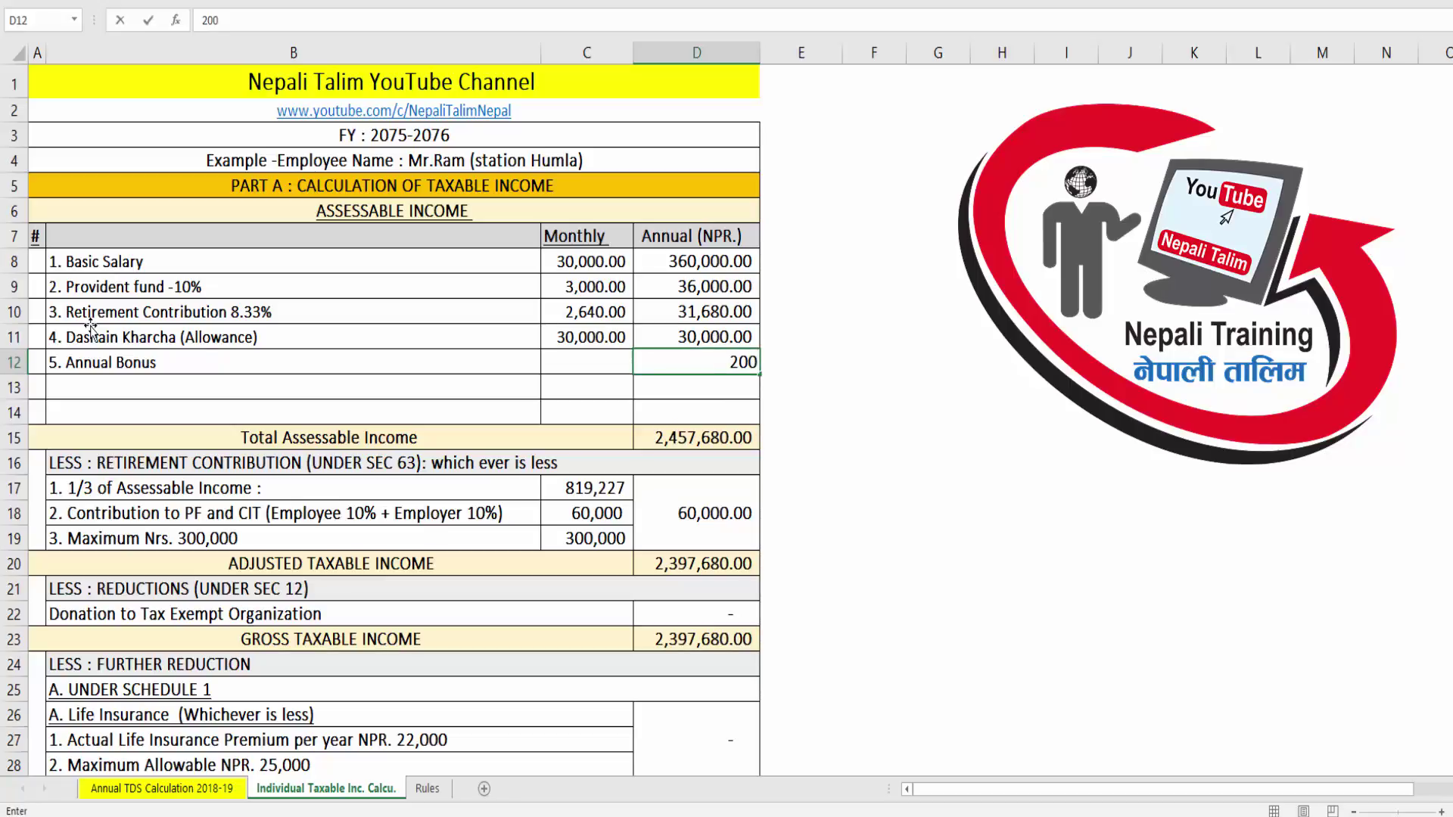
type(",000")
key("Return")
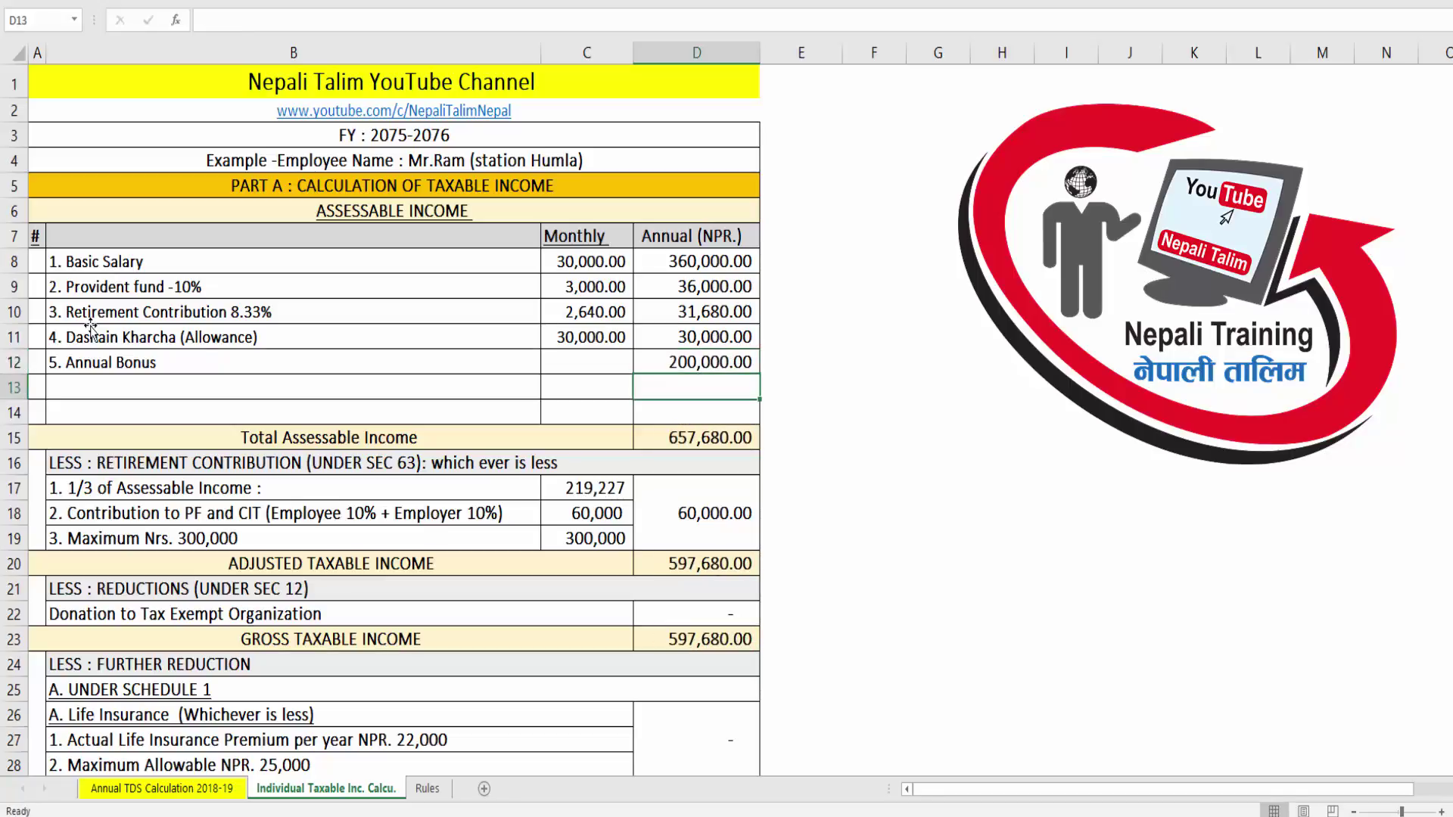
key("Down")
key("Down")
key("Up")
key("Up")
key("Up")
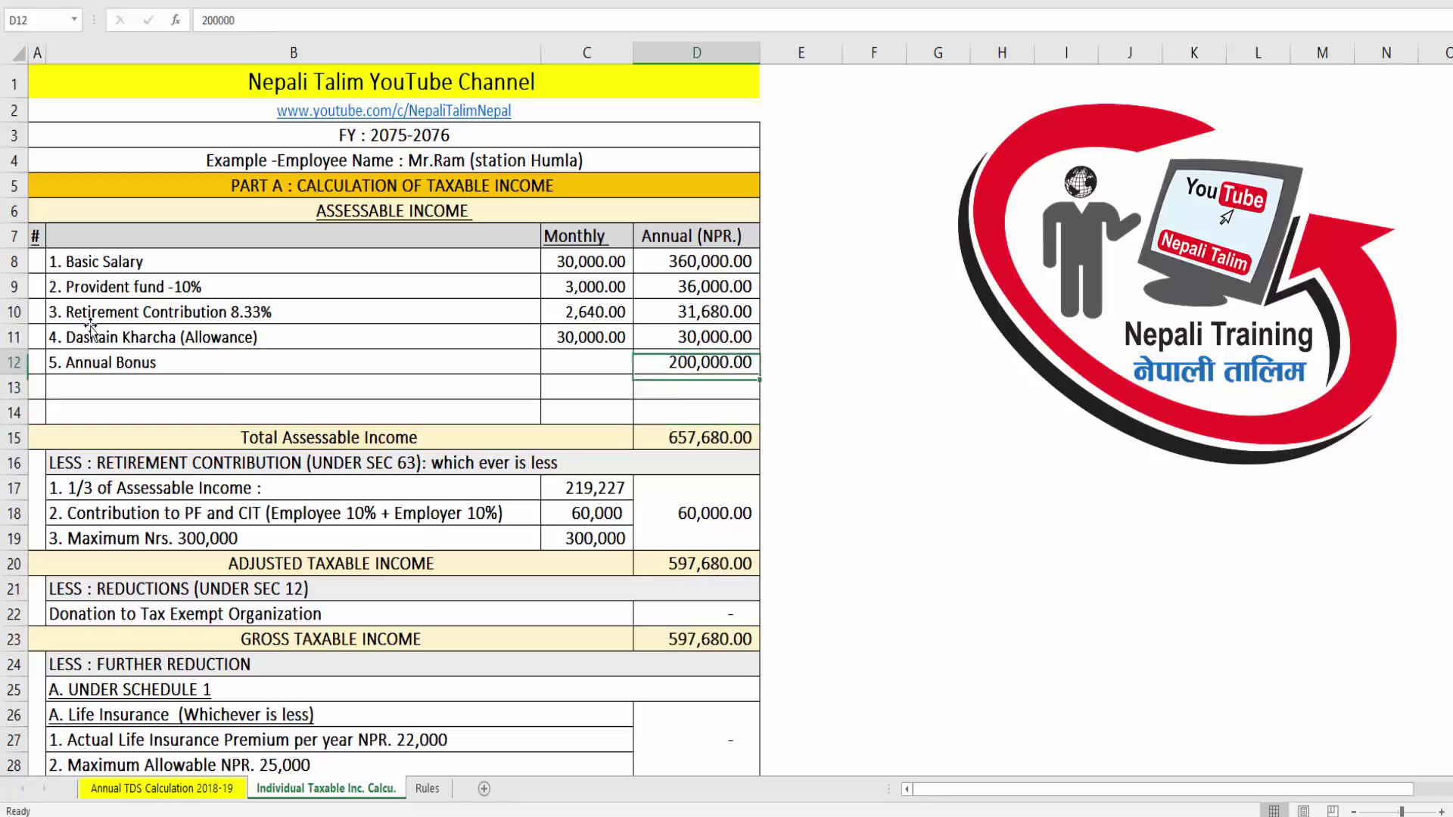
type("50")
type("0,000")
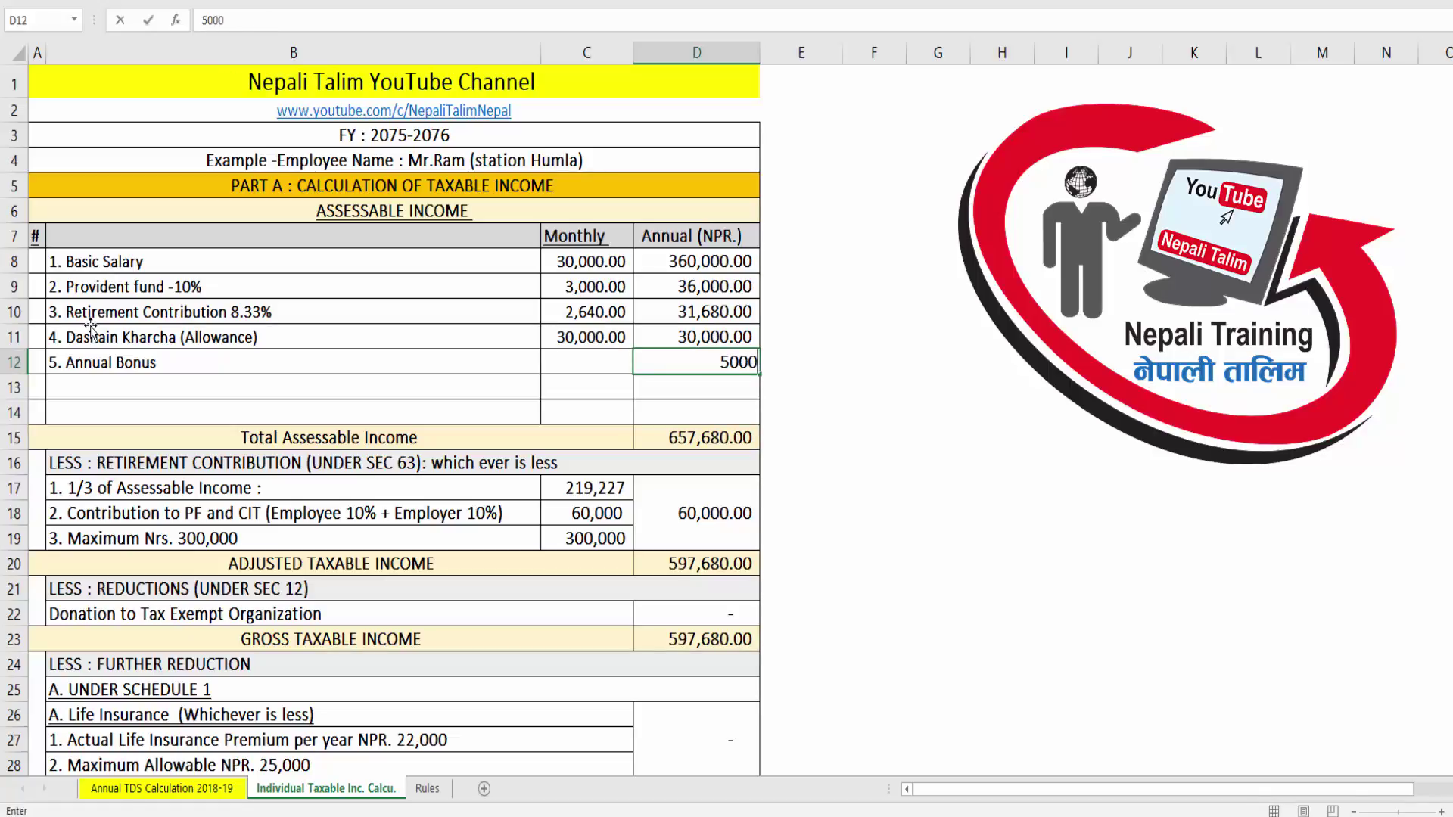
key("Return")
key("Down")
key("Down")
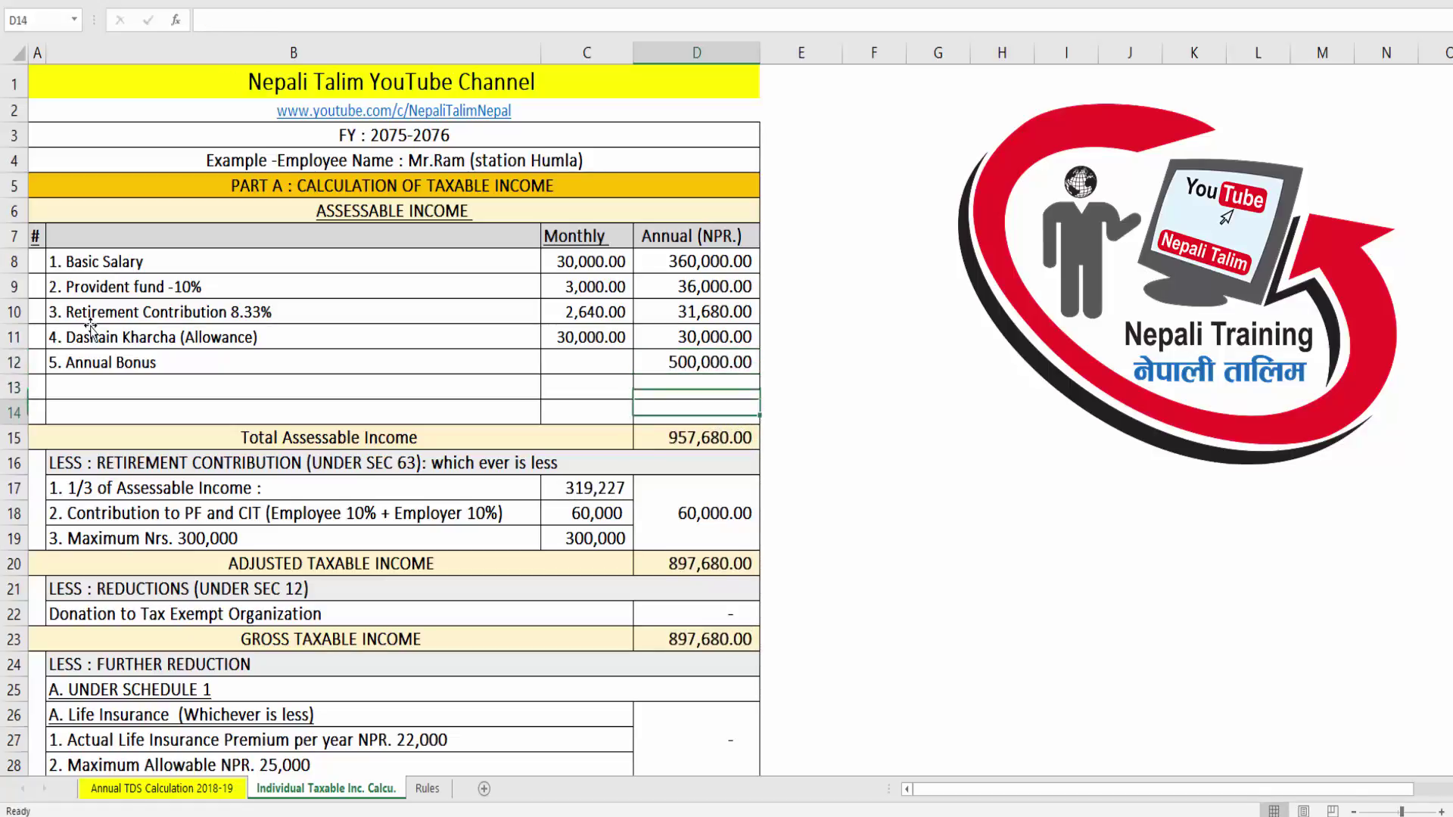
Step: Delete empty rows 13–14 and confirm the D13 total reads =SUM(D8:D12)
left_click_drag(14, 387, 14, 413)
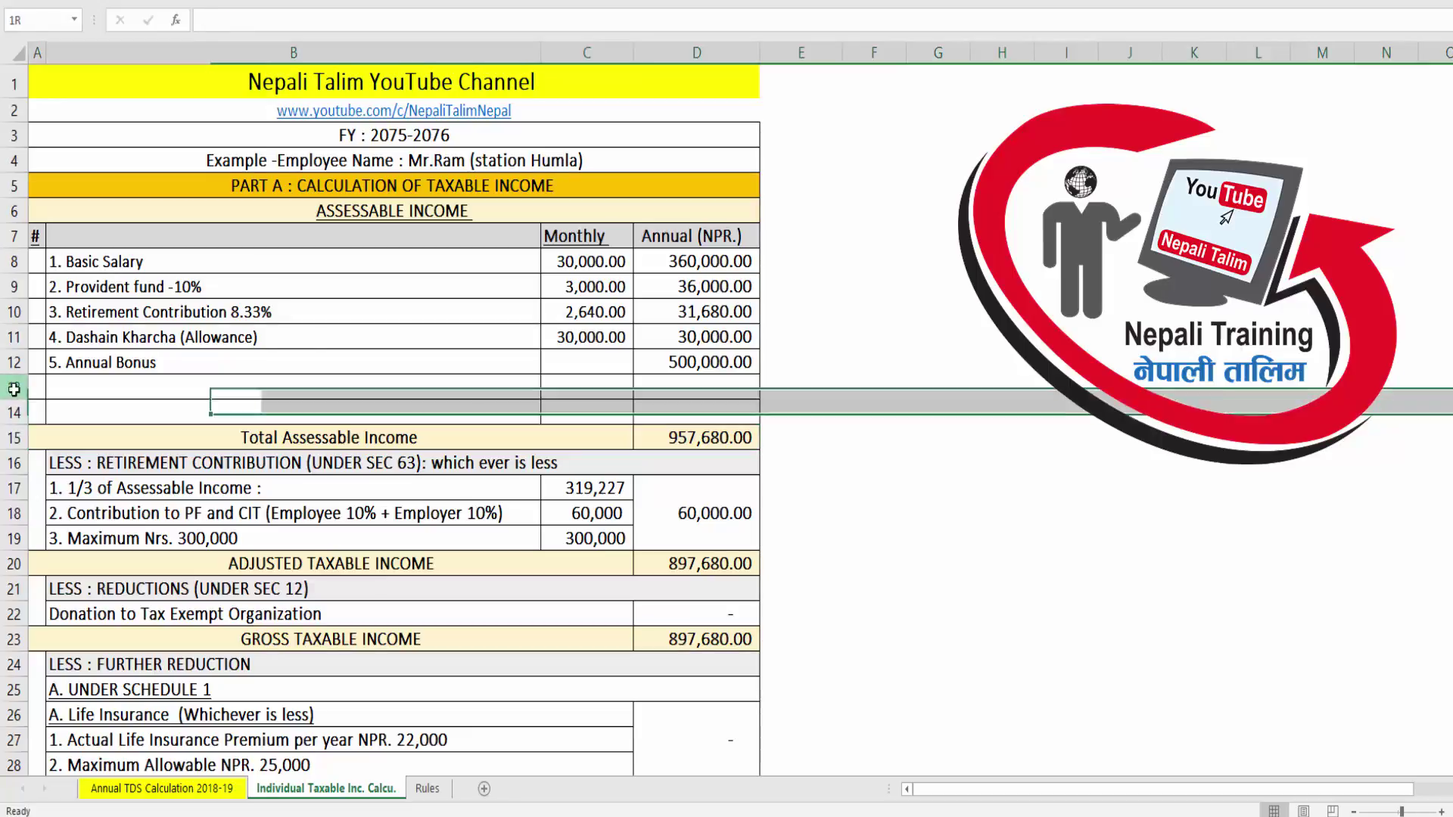
right_click(13, 401)
left_click(98, 550)
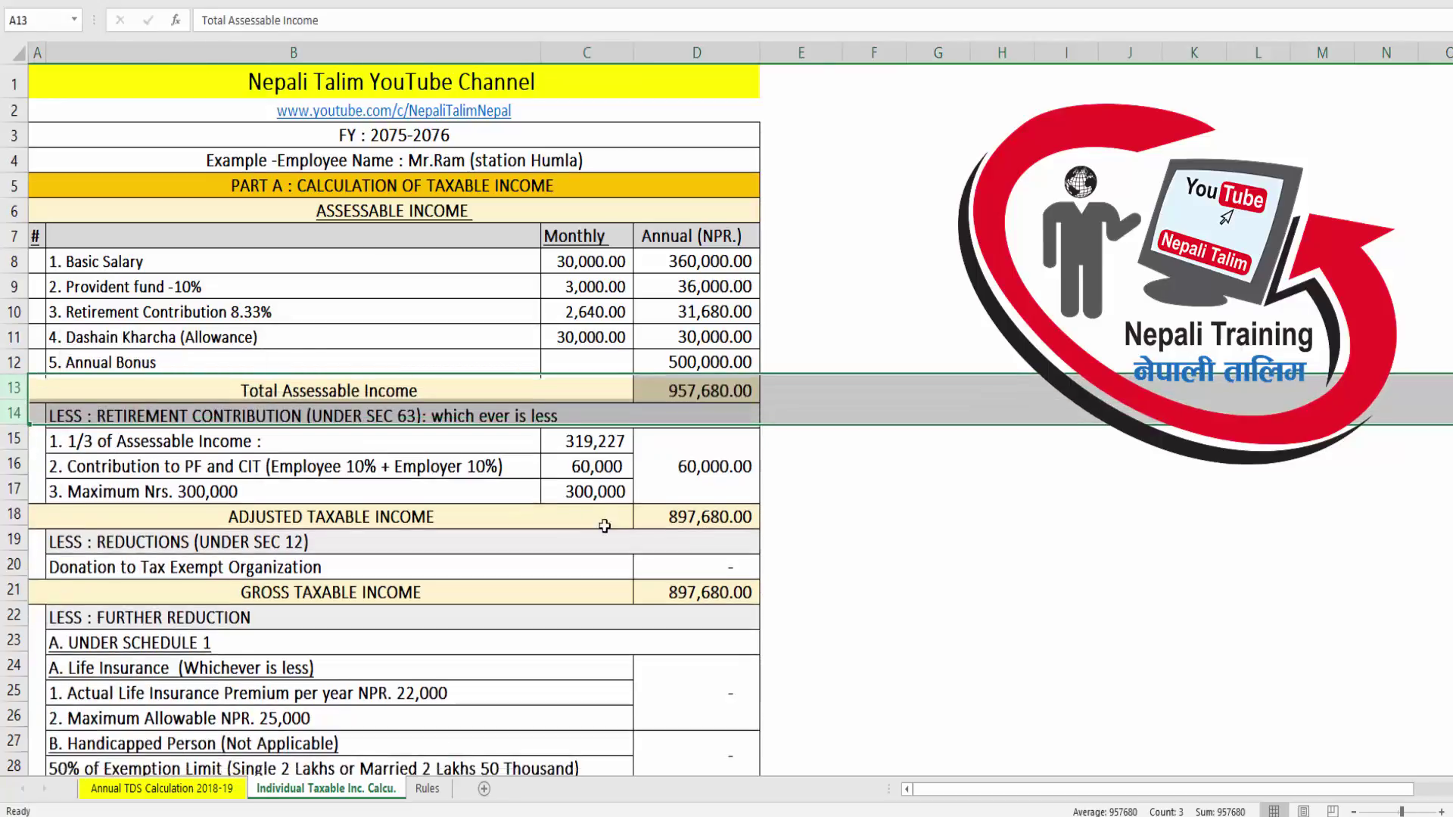
left_click(696, 389)
key("F2")
key("ctrl+Return")
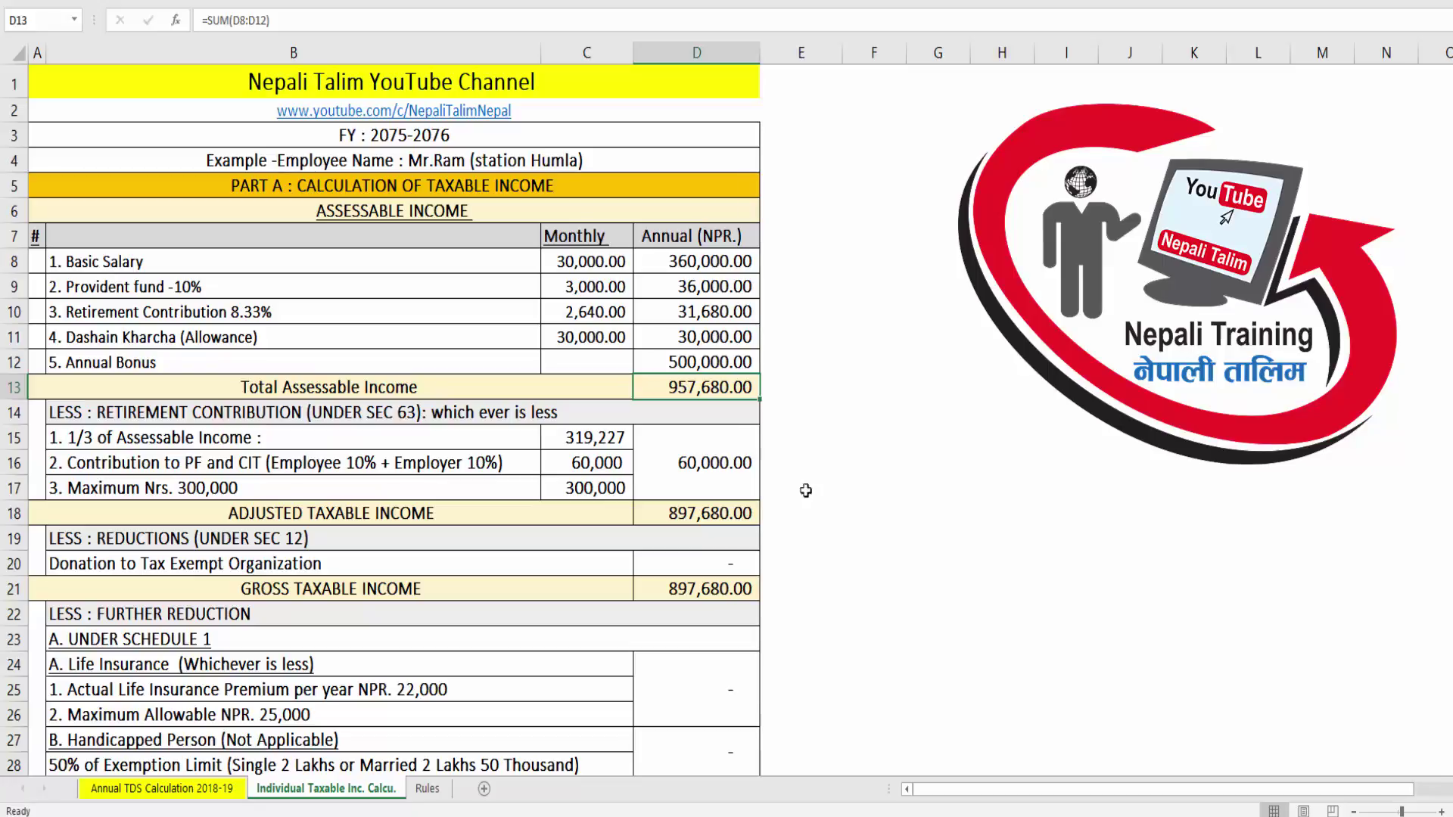
left_click(713, 409)
left_click(739, 398)
left_click(492, 391)
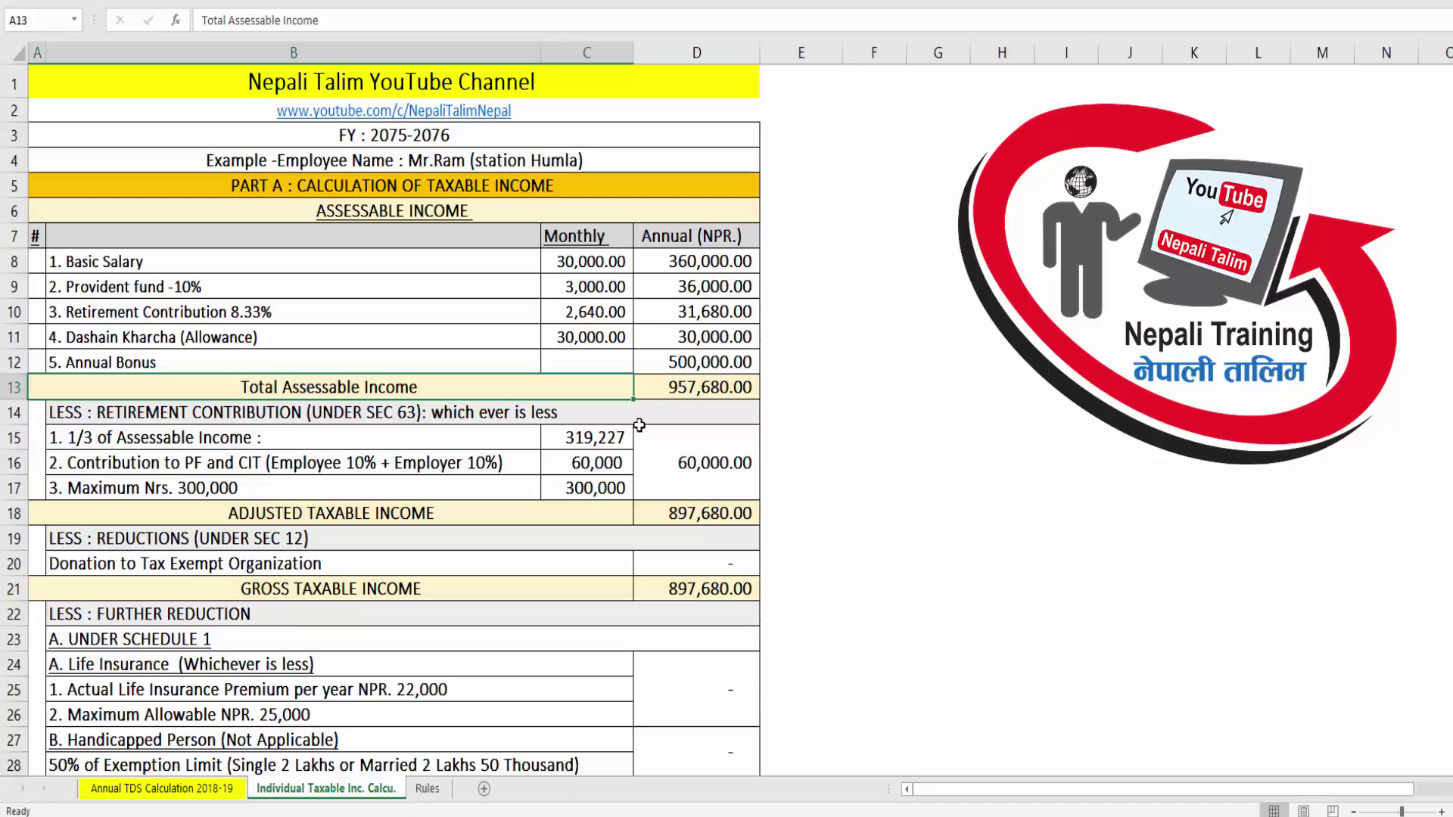
left_click(652, 391)
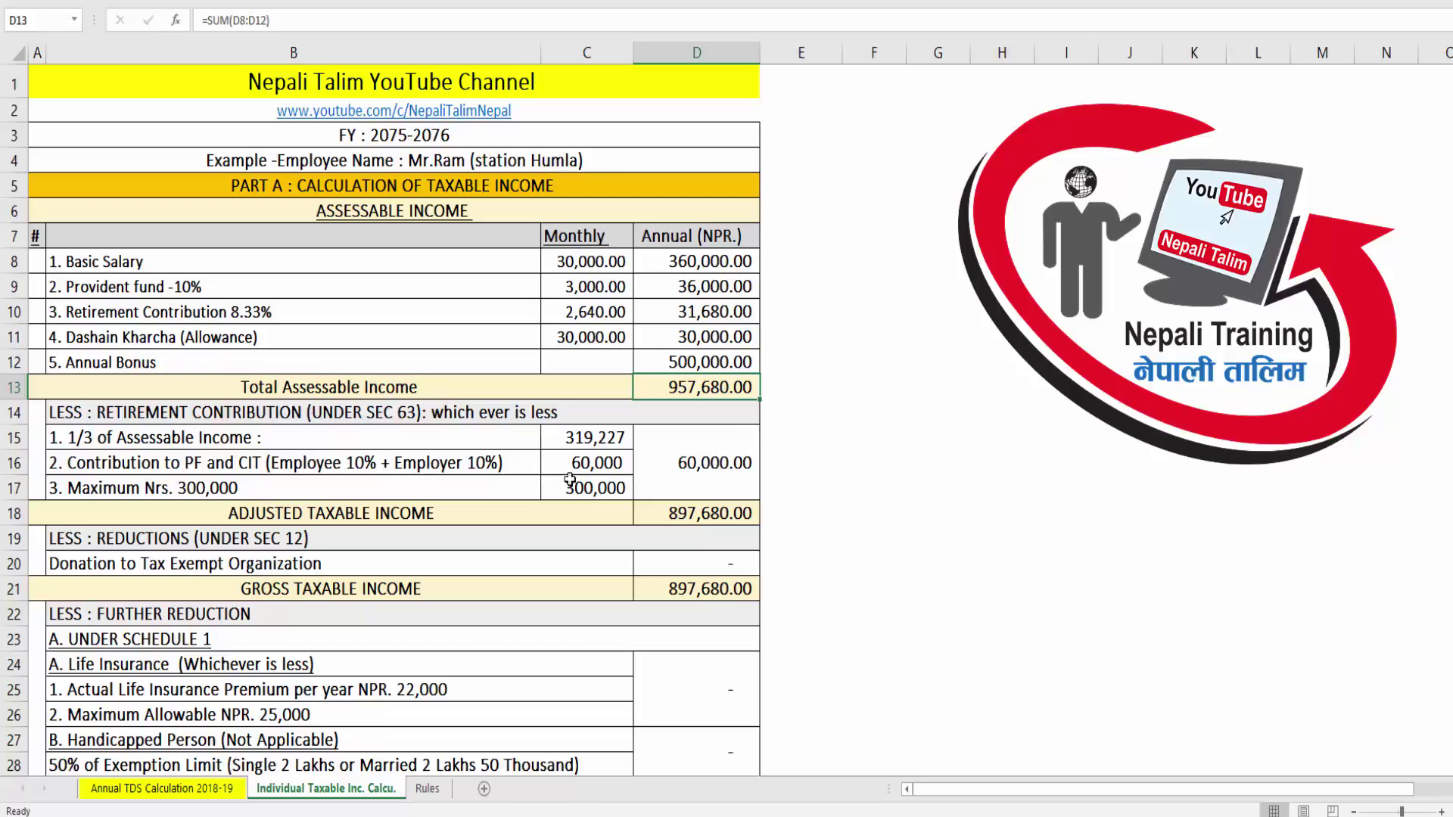
left_click(90, 414)
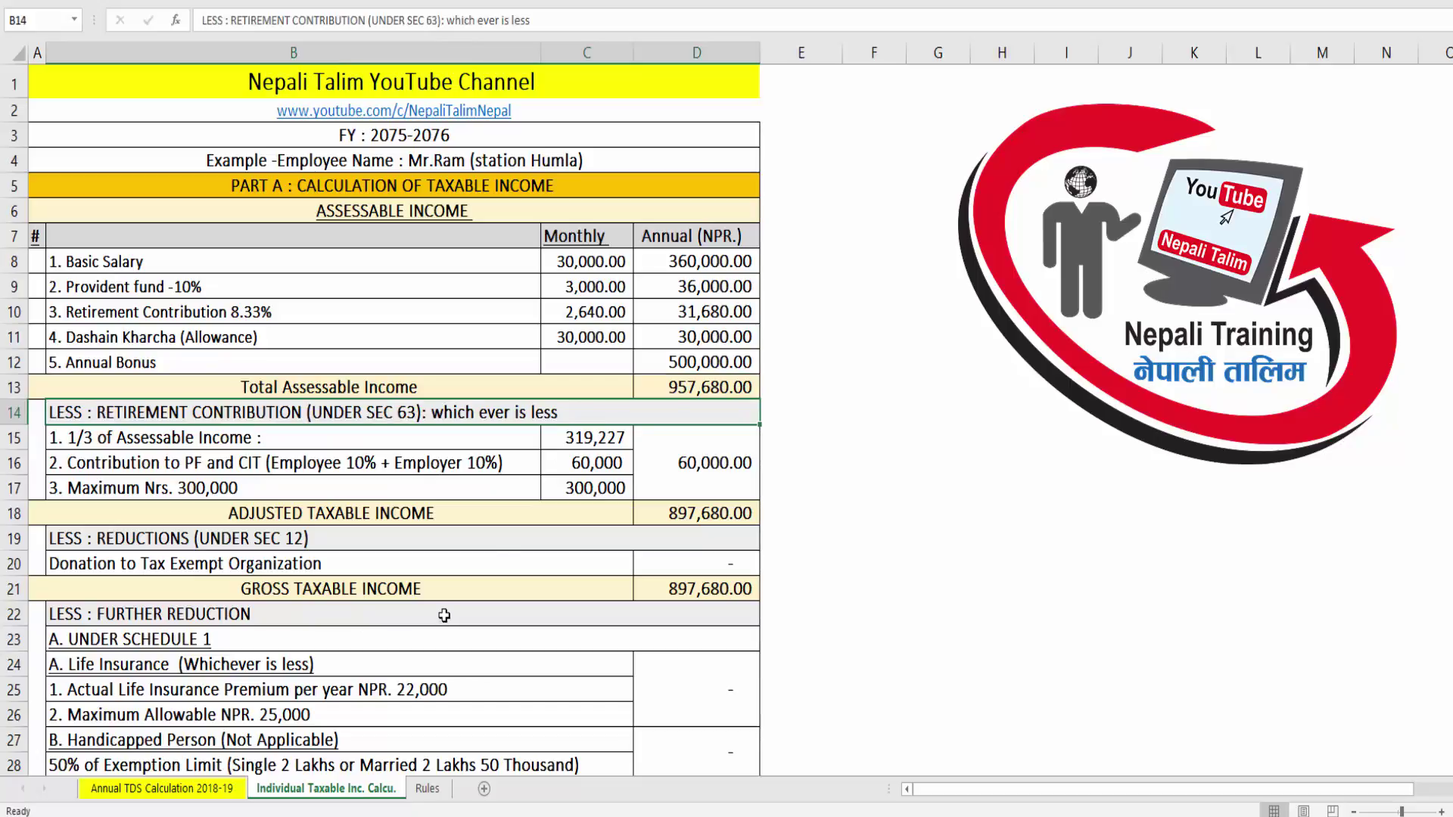
left_click_drag(704, 386, 536, 395)
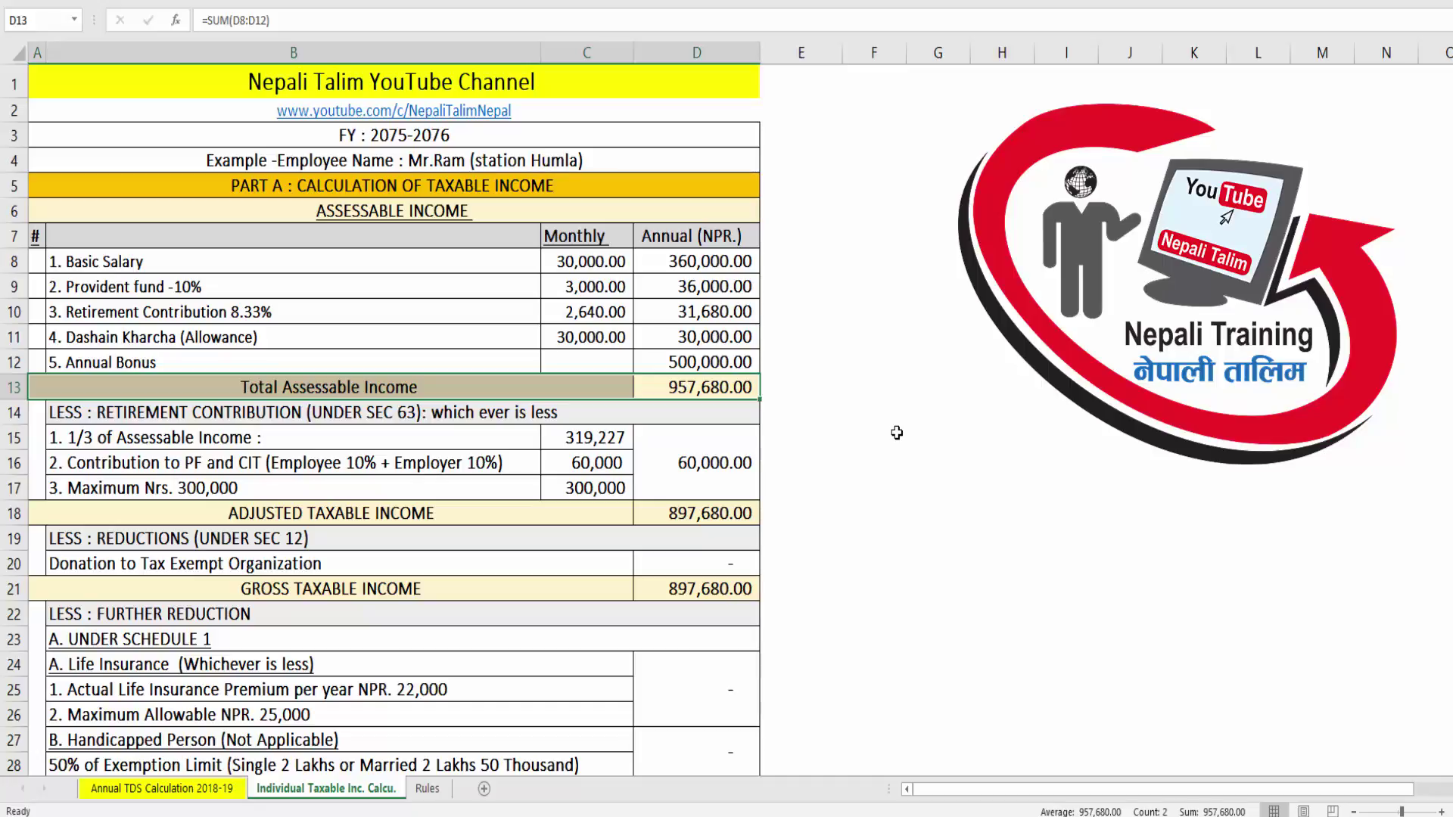
left_click(715, 455)
left_click(343, 420)
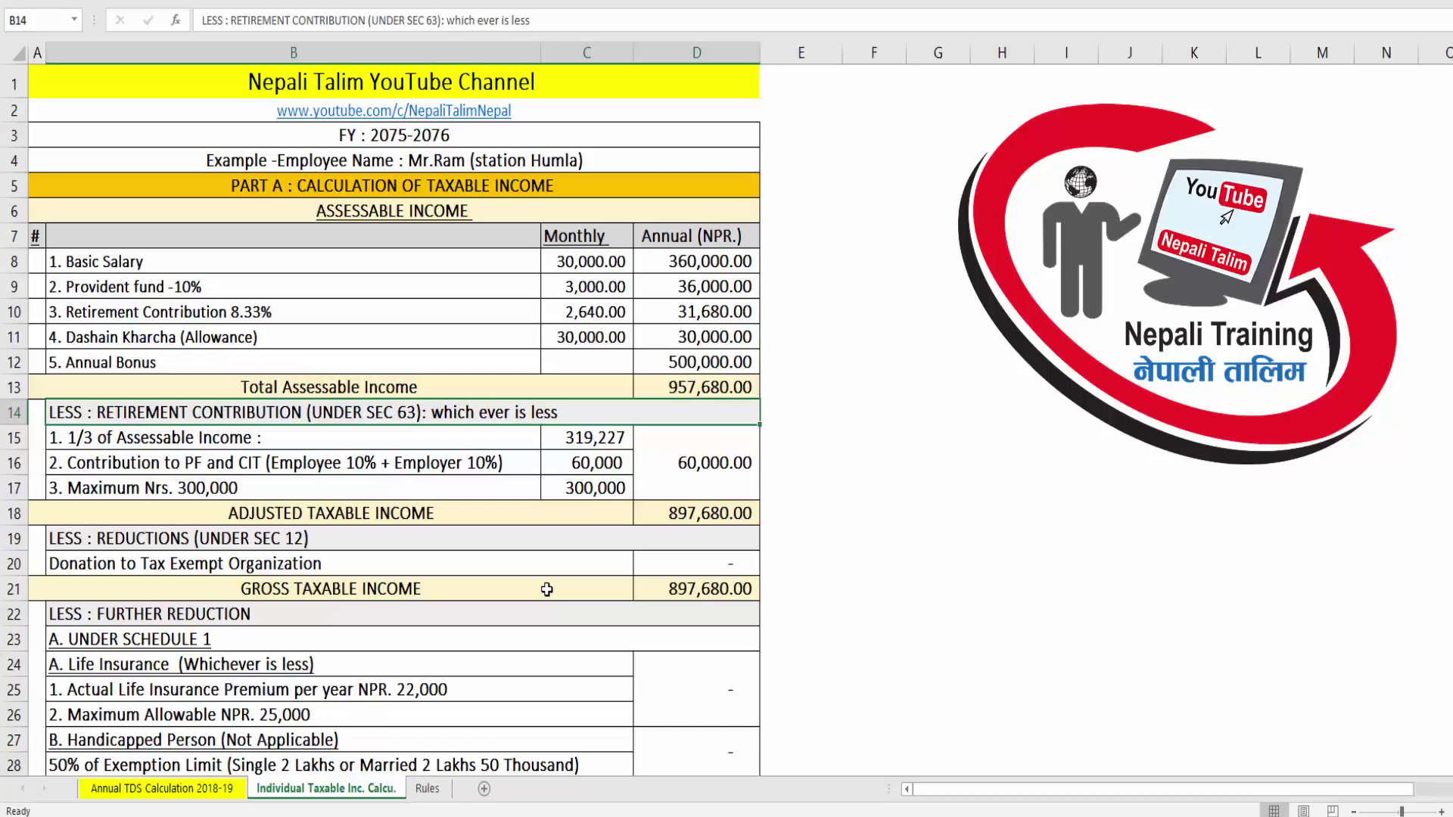
Step: Set the 1/3 of Assessable Income cell C15 to =D13/3
left_click(602, 432)
left_click(711, 389)
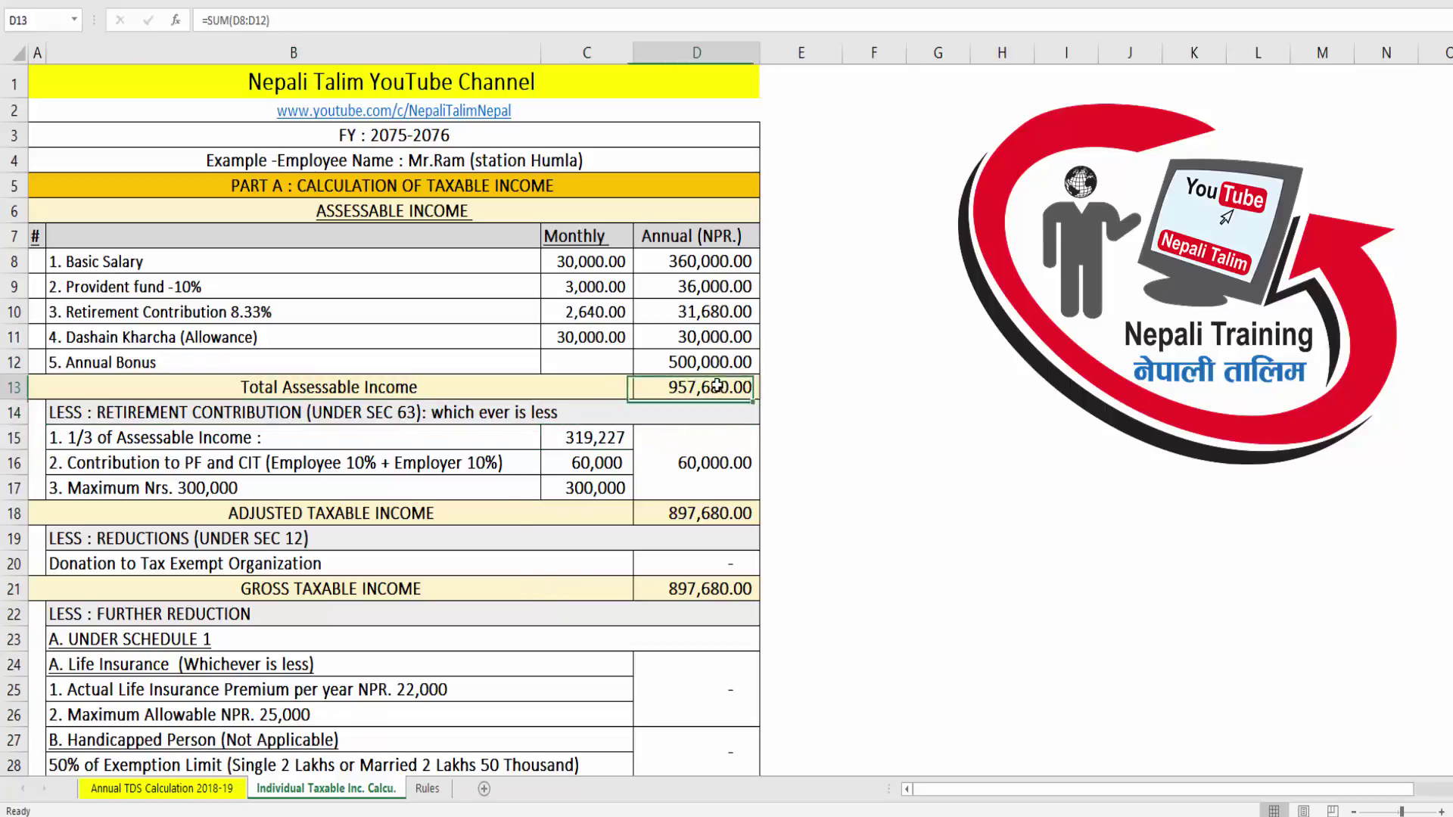
left_click(593, 440)
key("F2")
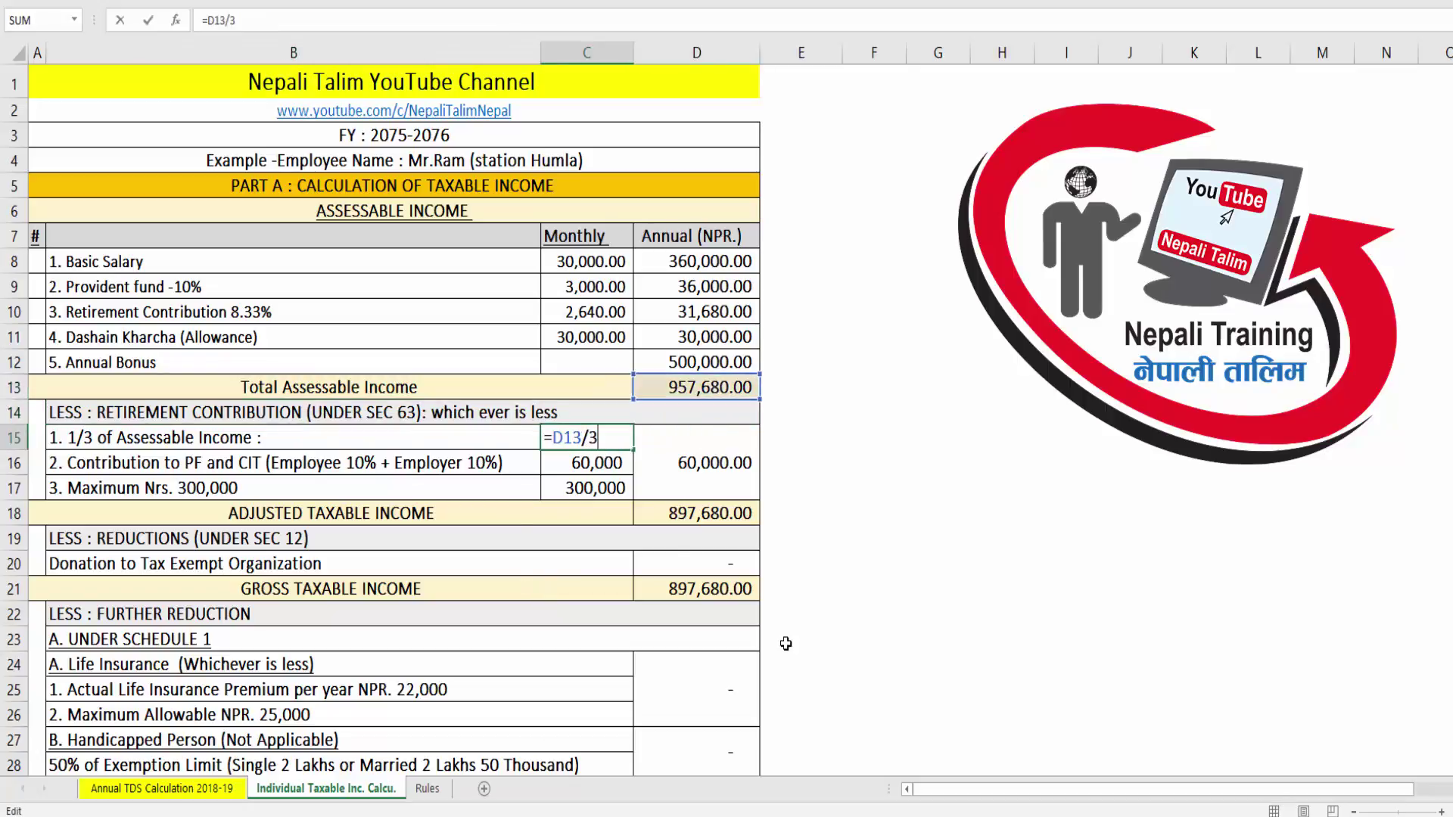
key("Escape")
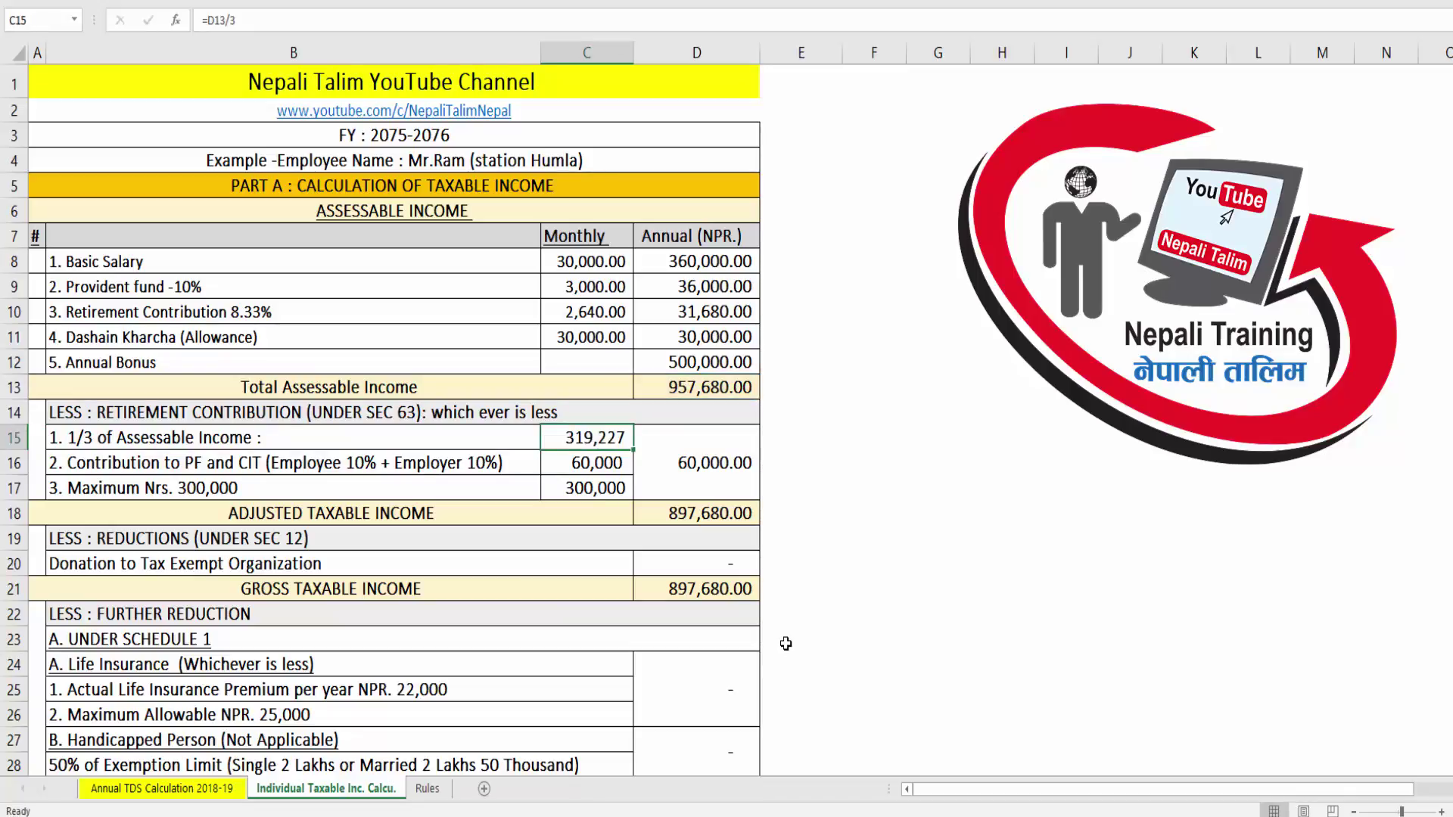
type("=")
left_click(711, 389)
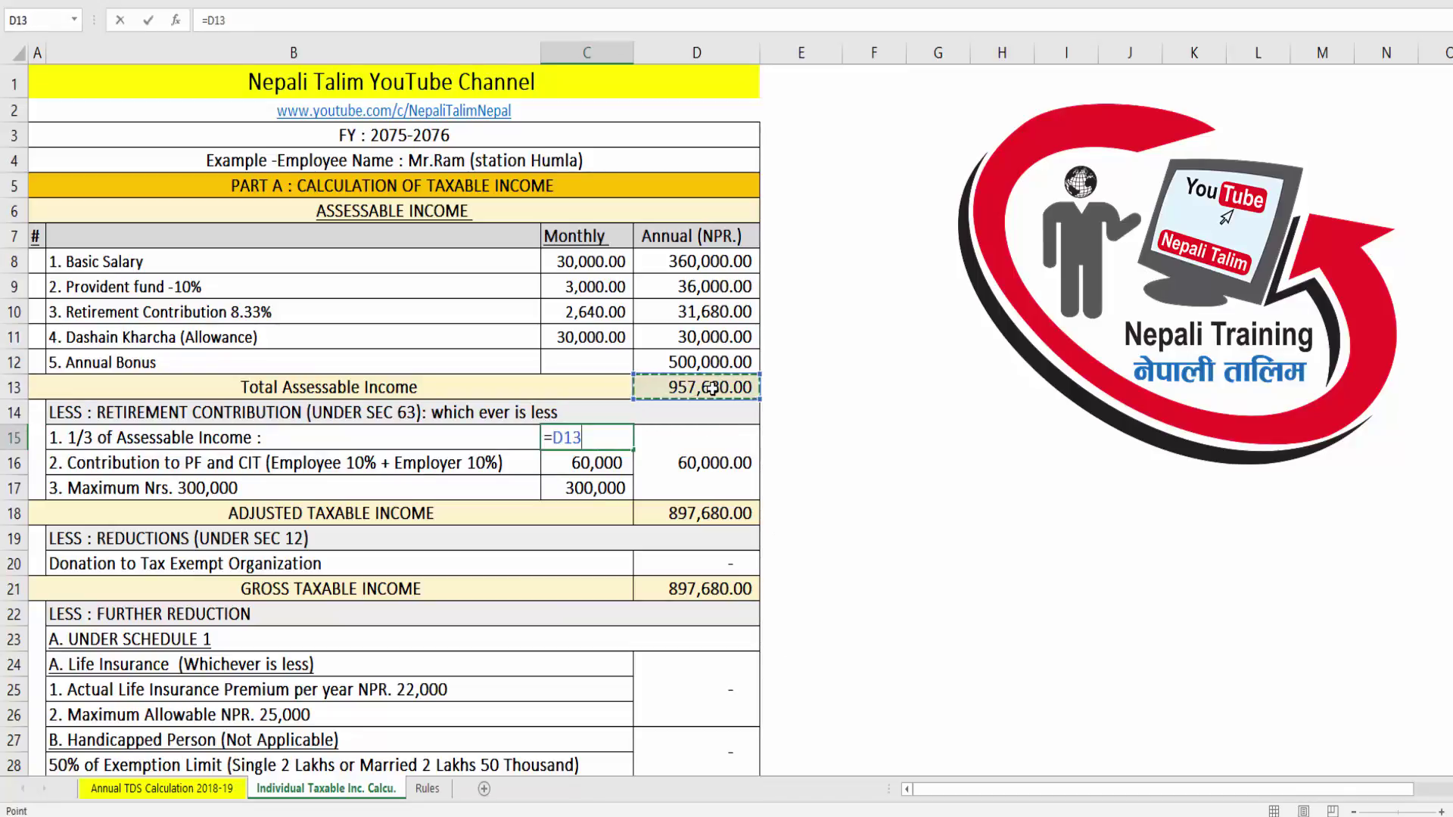
type("/3")
key("Return")
key("Up")
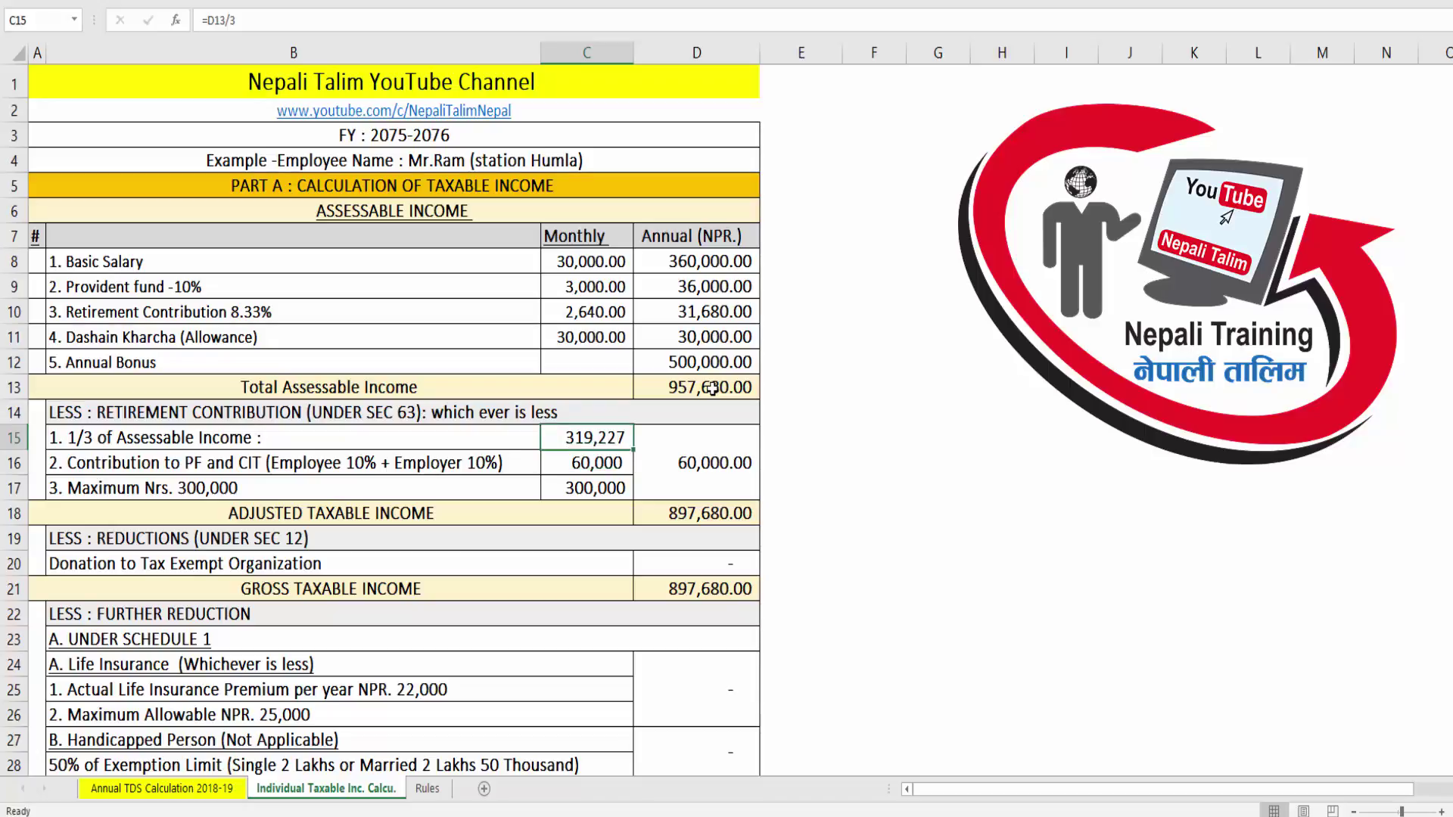
key("Down")
key("Down")
key("Down")
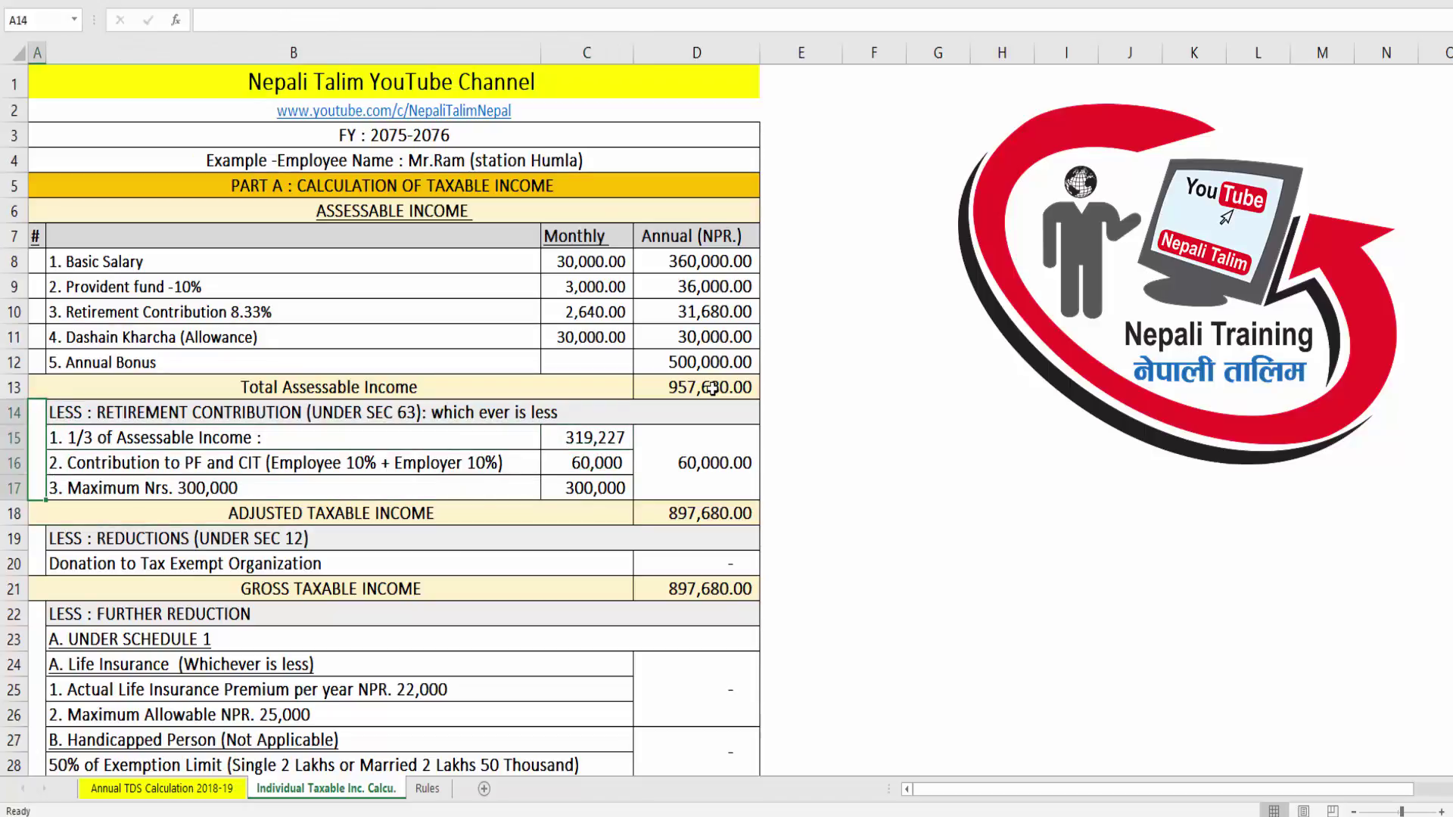
key("Up")
key("Up")
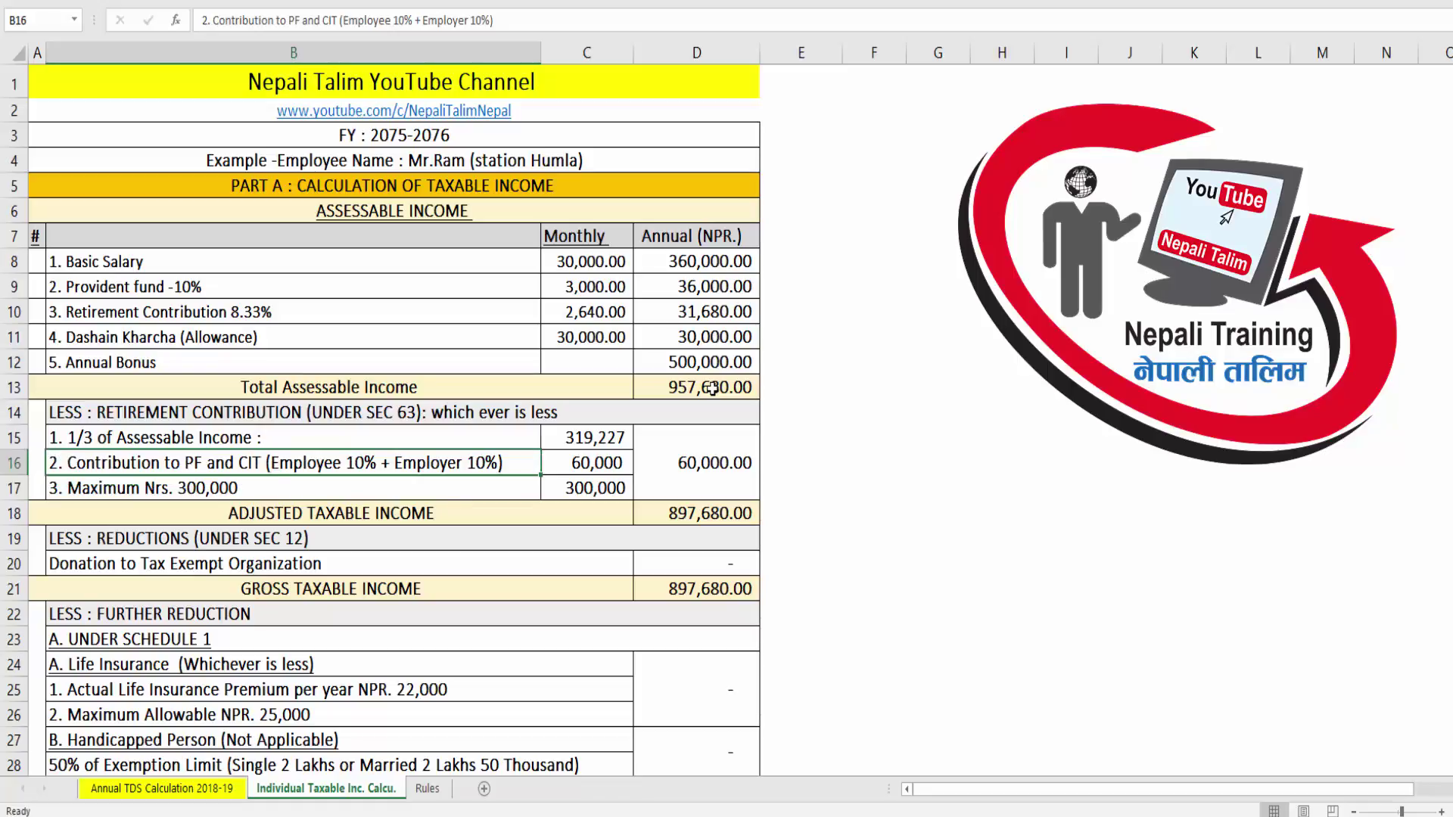
Step: Colour the Provident fund and Dashain Kharcha labels red
left_click(162, 283)
left_click(195, 337, "ctrl")
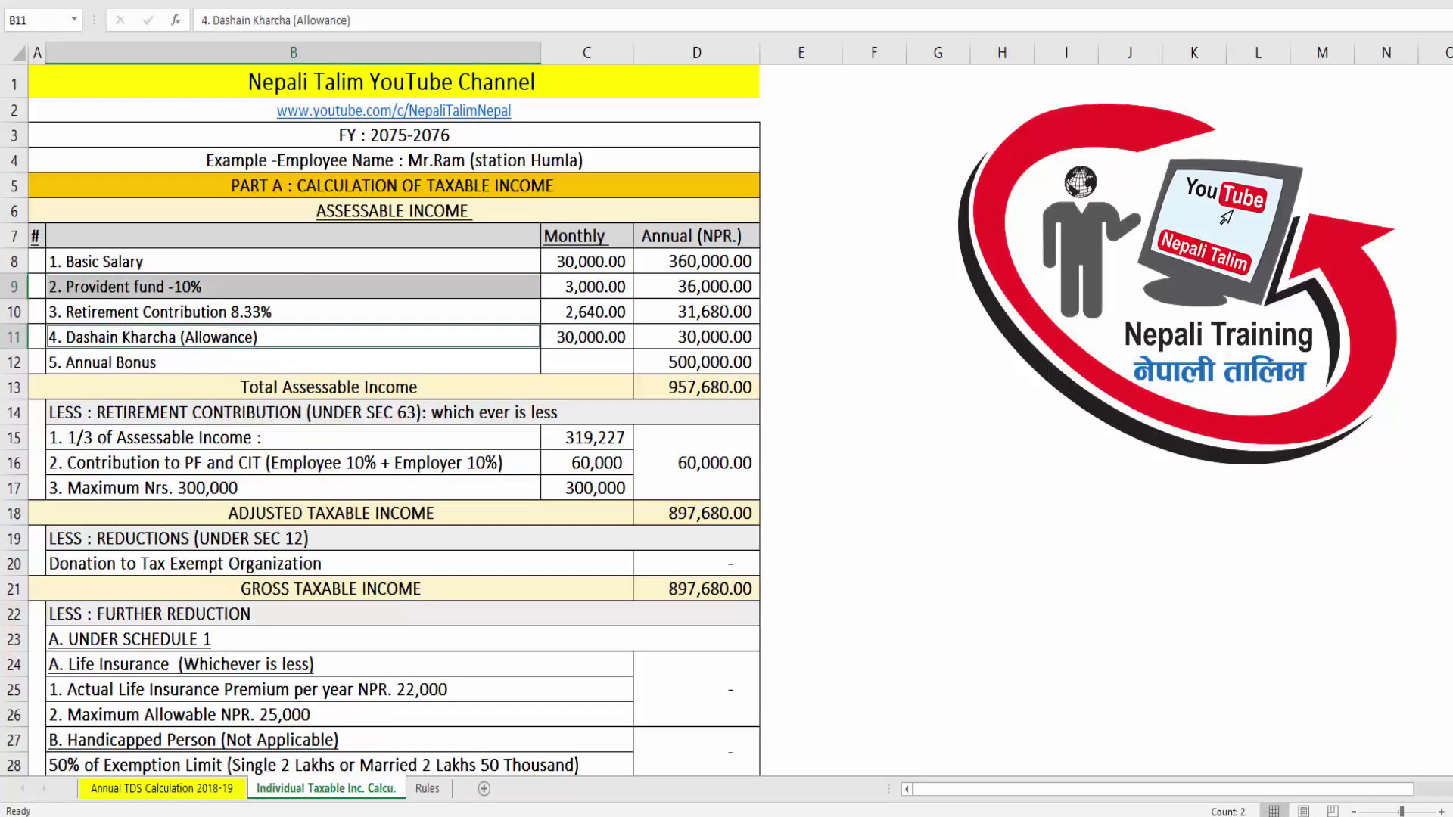
left_click(274, 135)
left_click(996, 418)
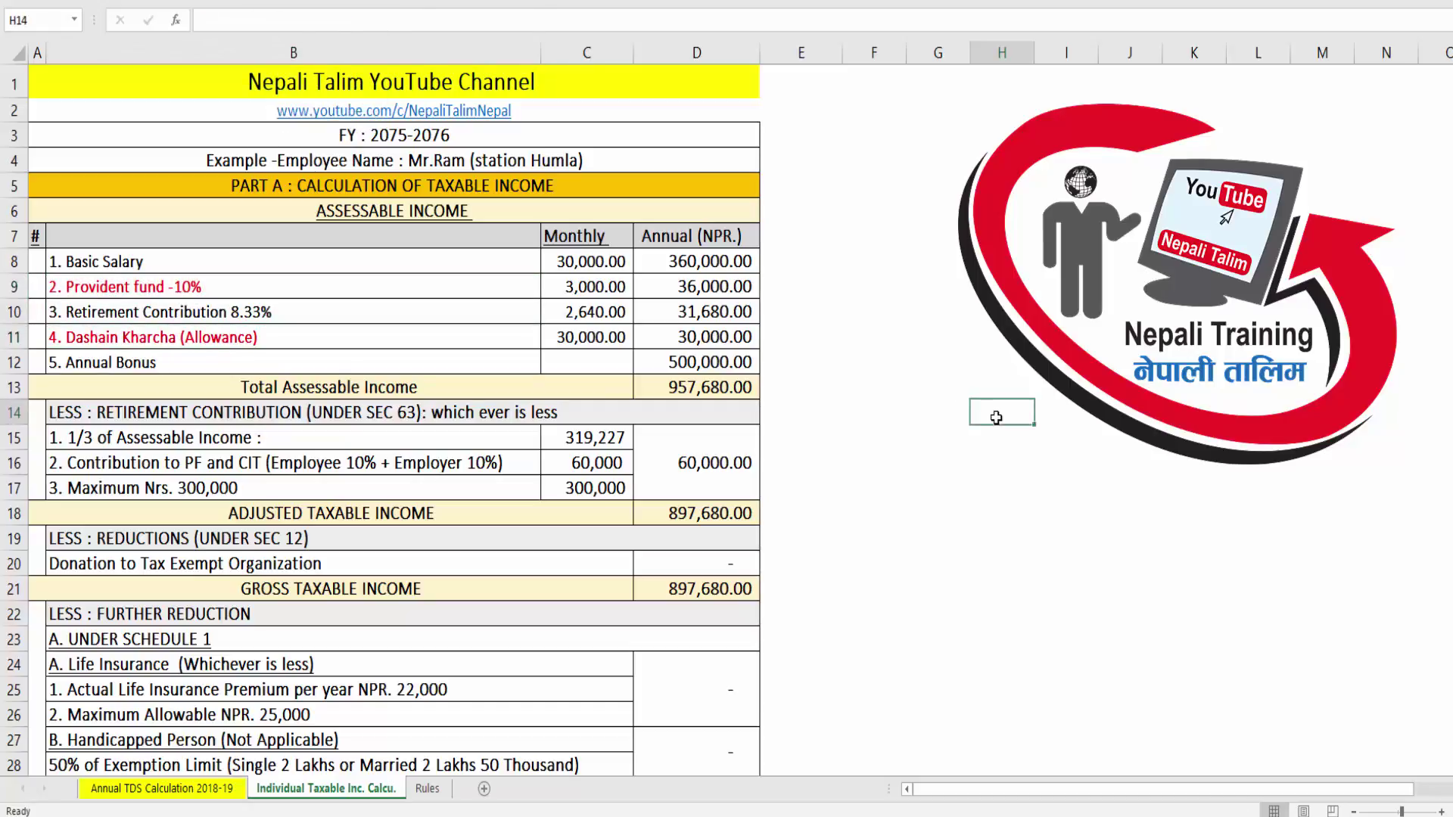
left_click(193, 334)
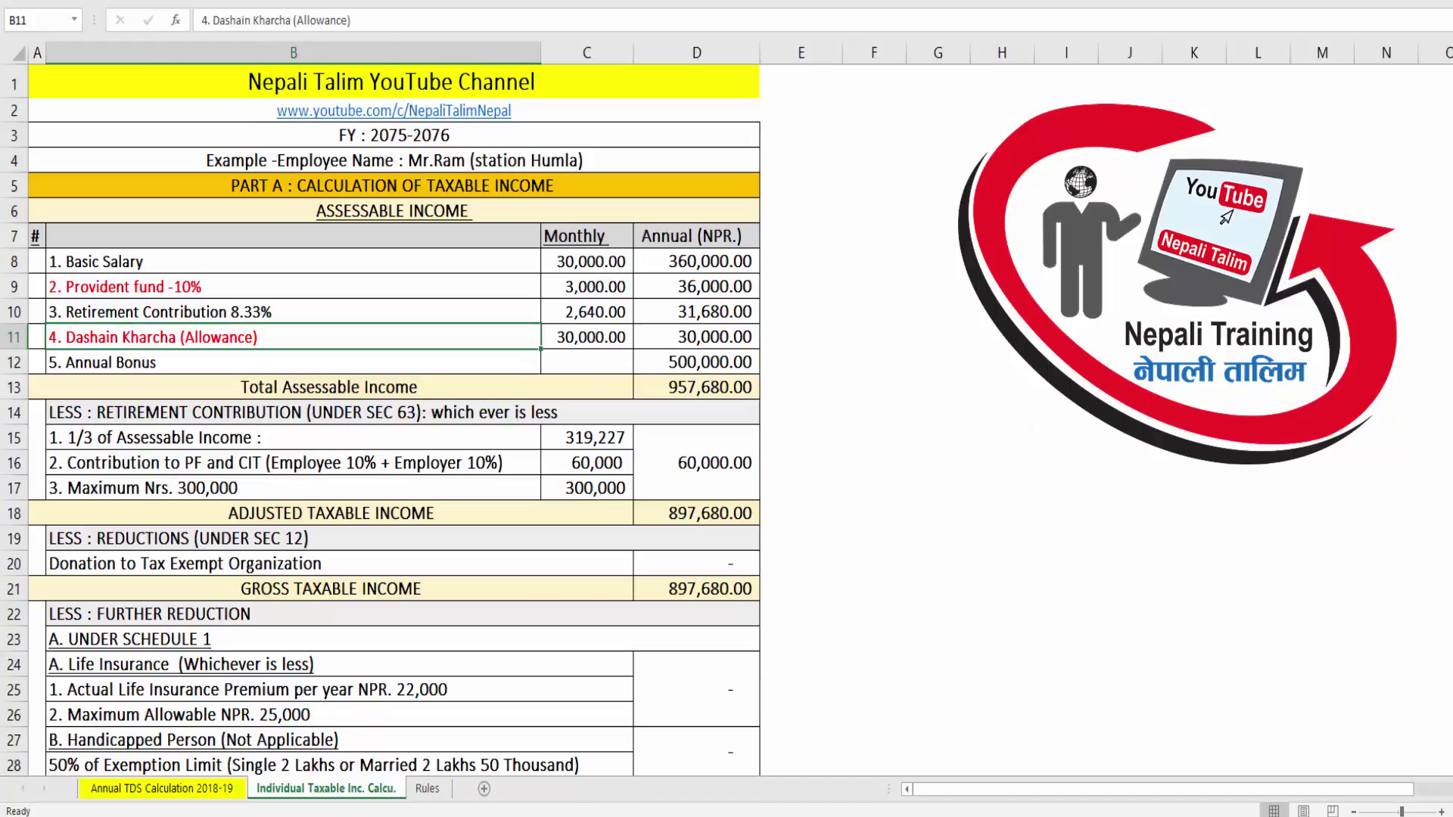
Step: Return Dashain Kharcha to black and make the Provident fund and Retirement Contribution labels and amounts red
left_click(274, 29)
left_click(198, 312)
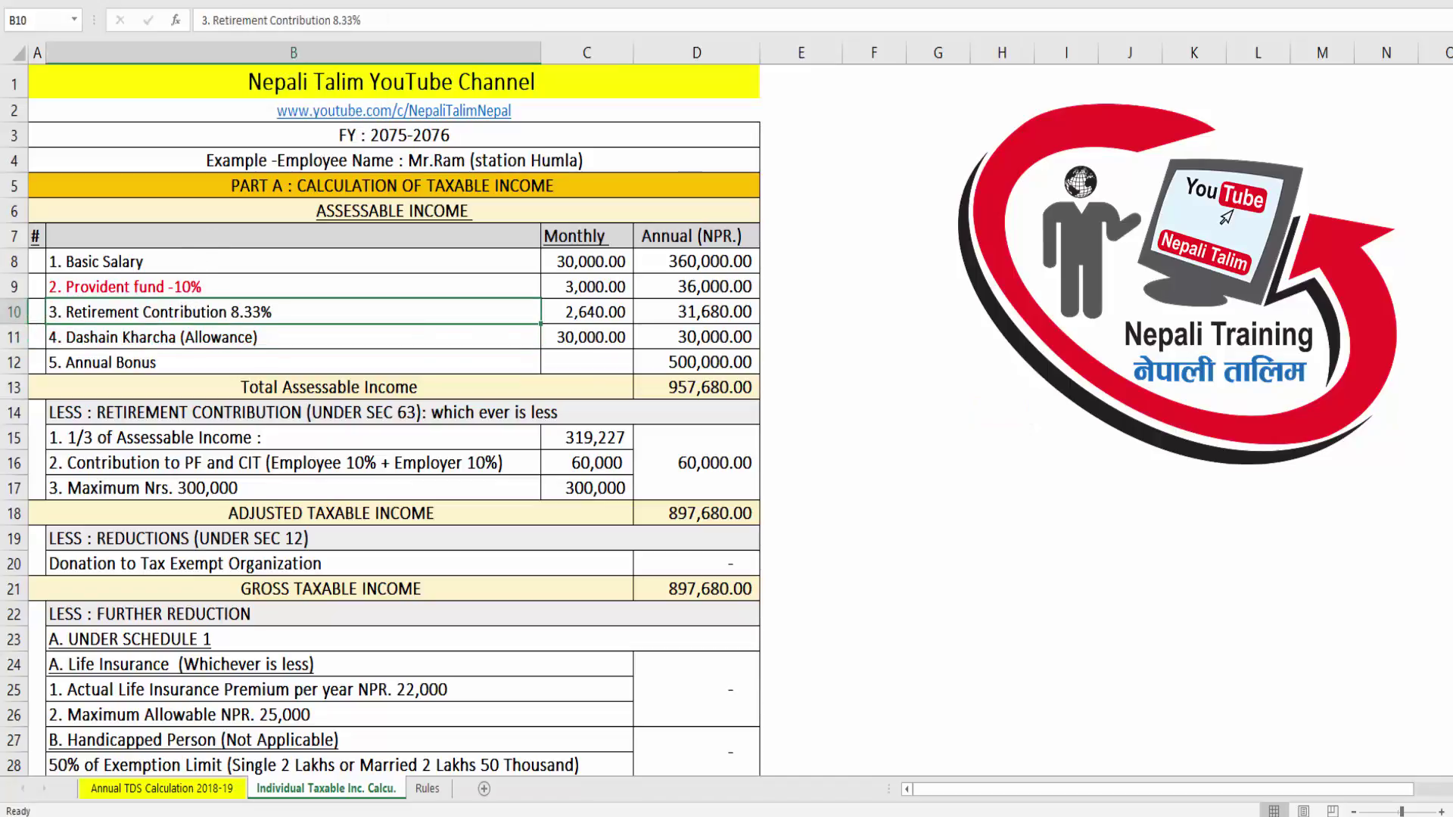
left_click(272, 4)
left_click(273, 130)
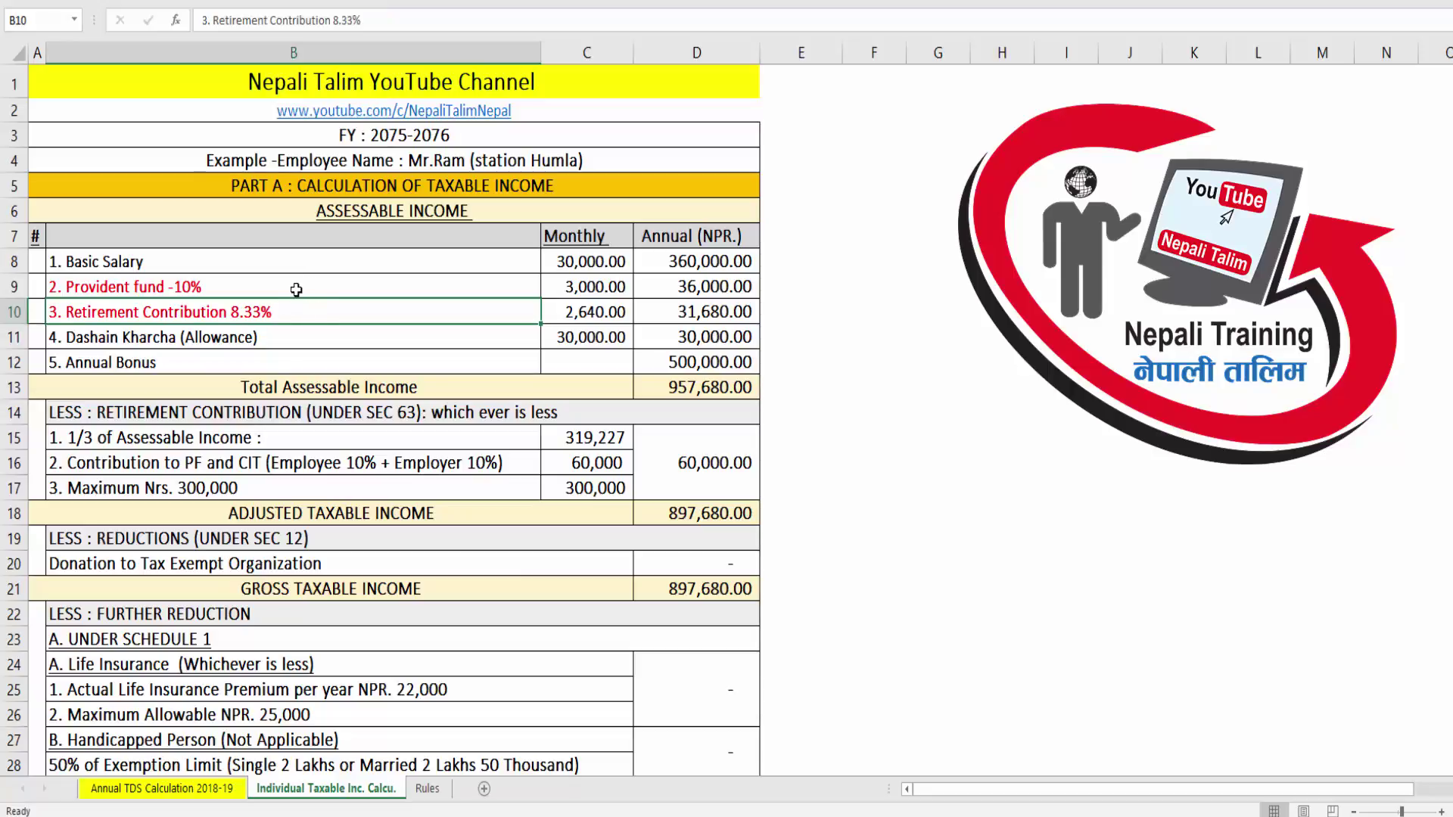
left_click_drag(295, 287, 697, 312)
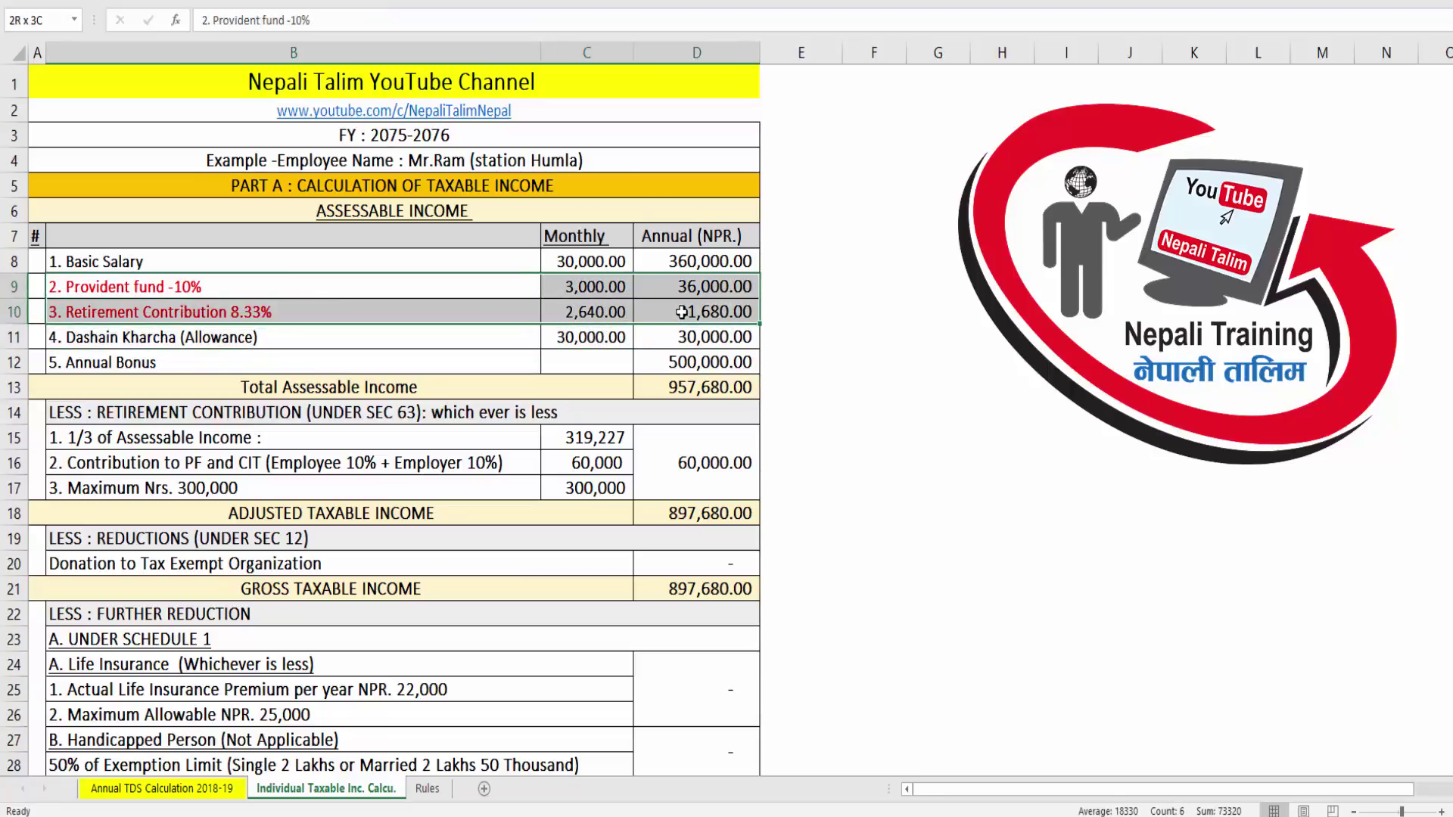
left_click(261, 6)
left_click(936, 285)
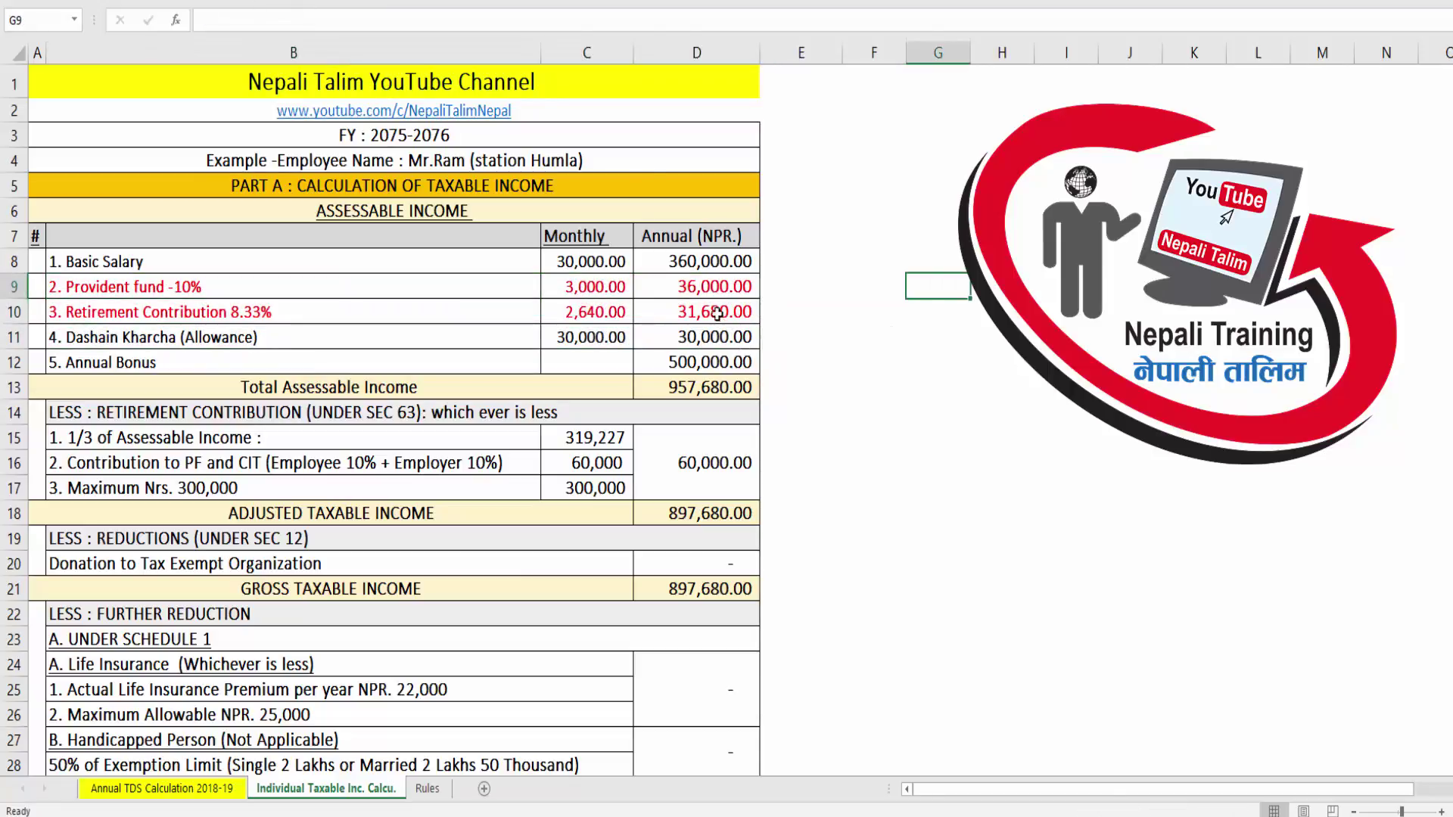
left_click(500, 440)
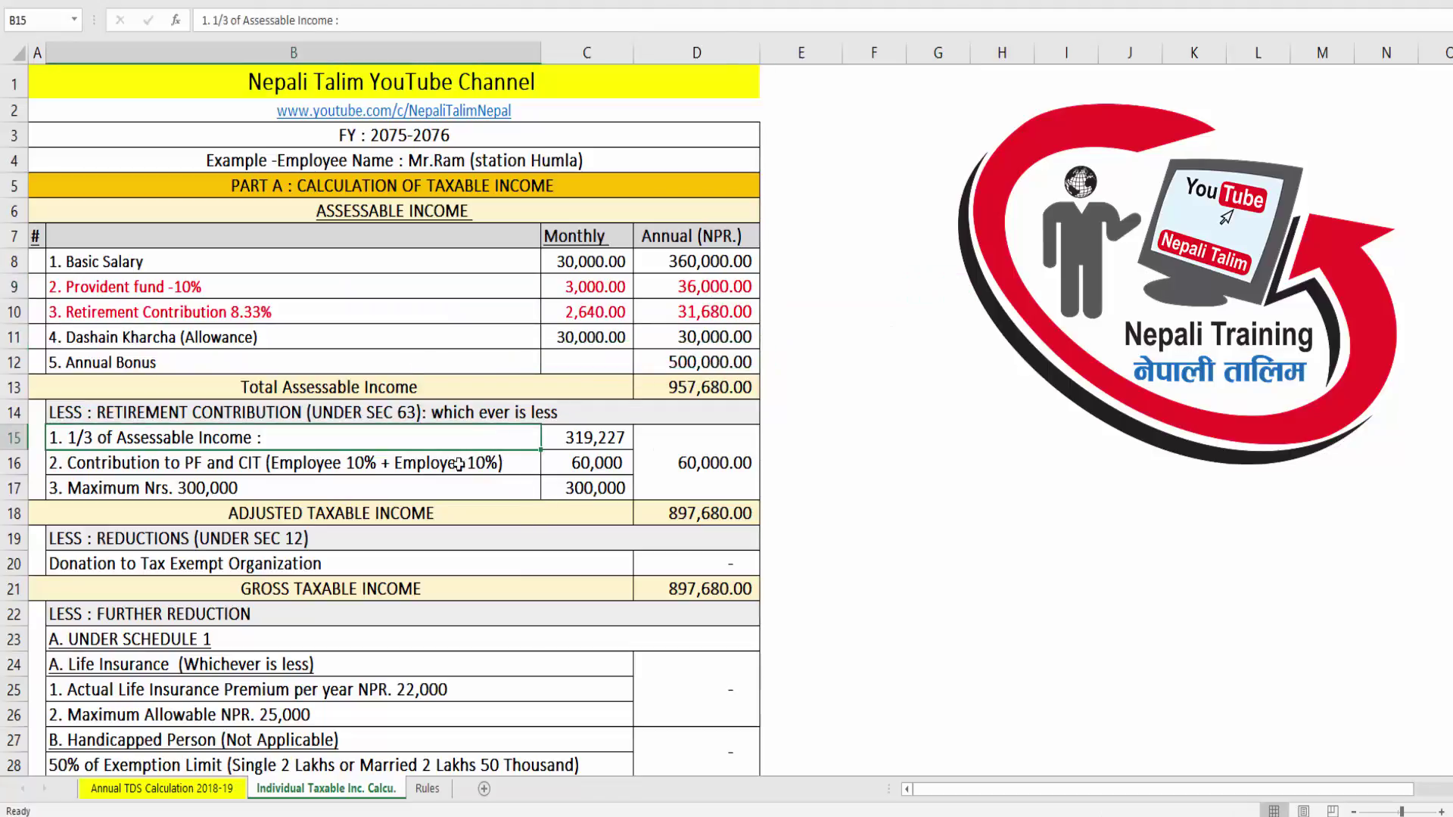
Step: Change B16 to read '2. Contribution to PF and CIT (10+10) %+ (8.33+8.33)%'
double_click(365, 463)
left_click_drag(507, 464, 276, 469)
key("BackSpace")
type("10")
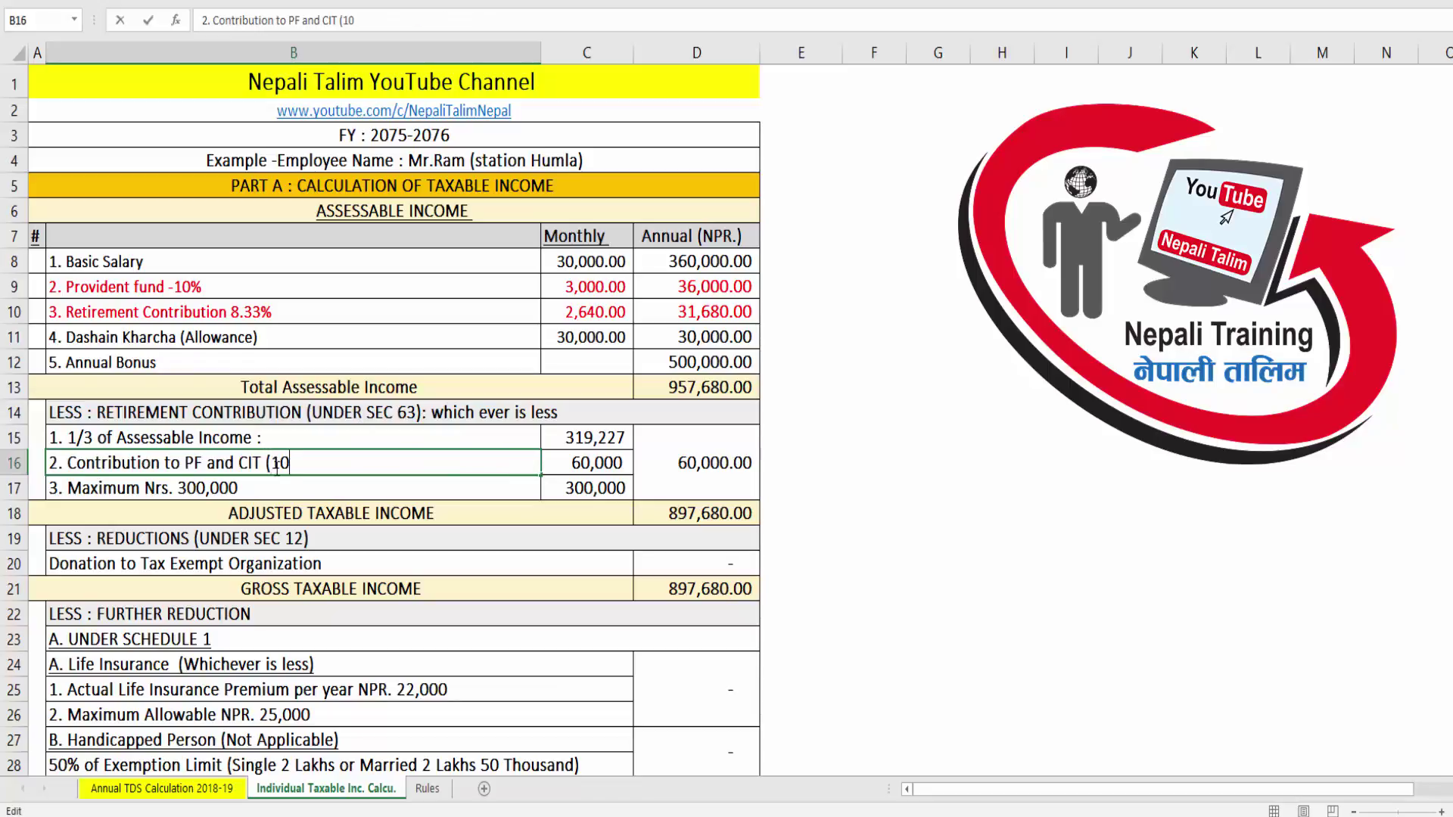
type("+10")
type("%")
key("BackSpace")
key("BackSpace")
type("%+ 8.33+")
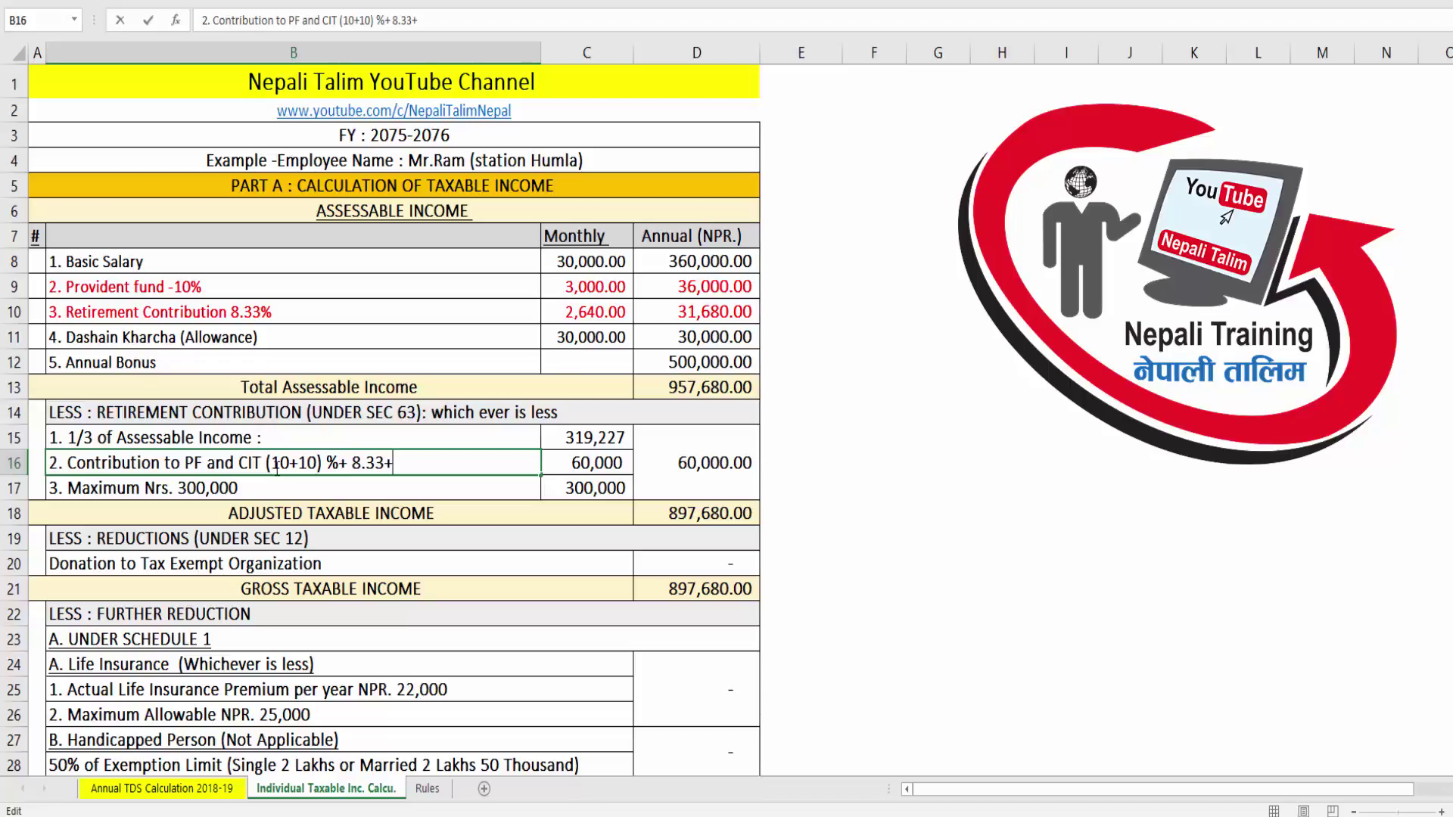
type("8.33")
key("Left")
type("(")
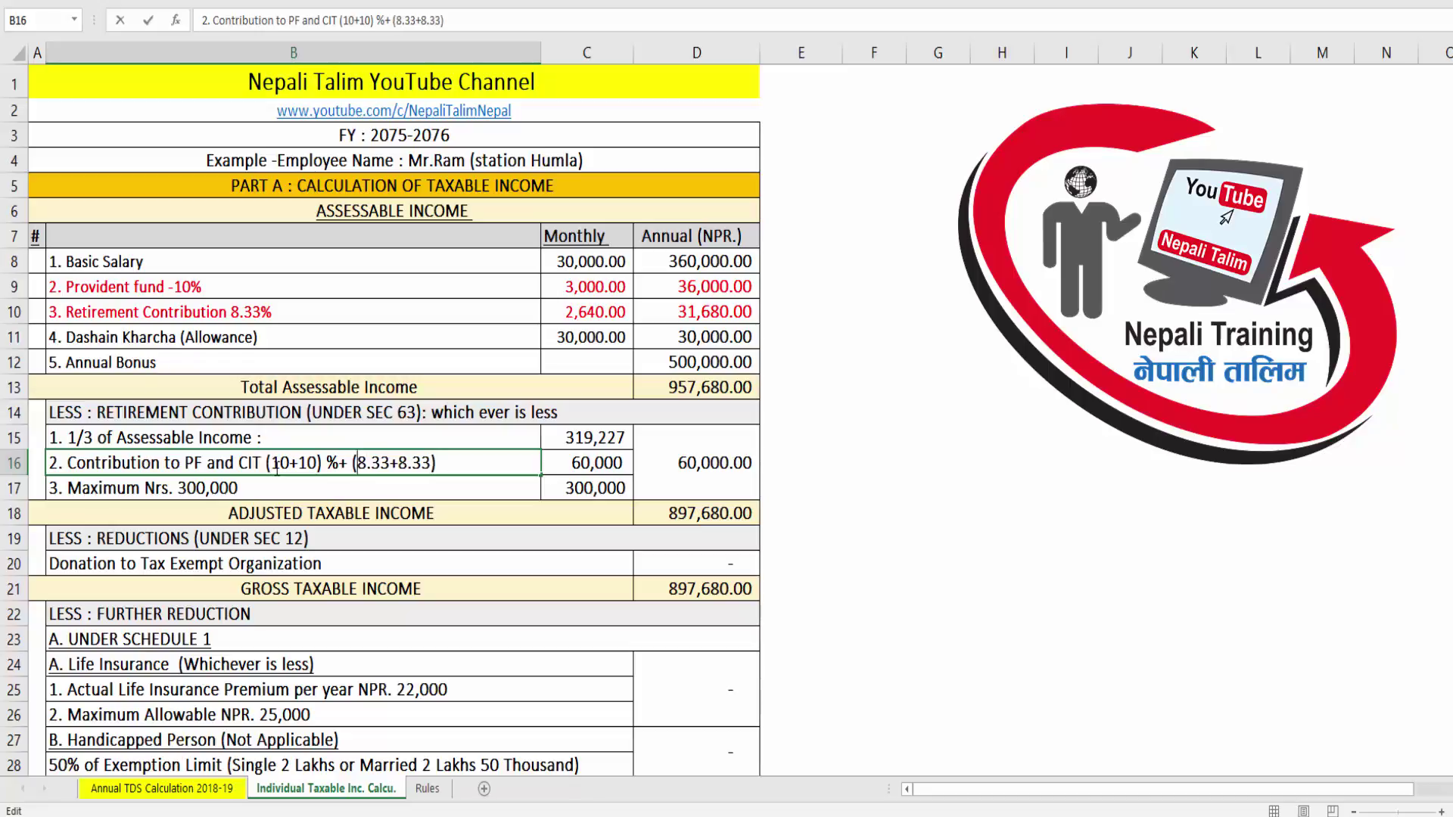
key("End")
type("%")
key("Tab")
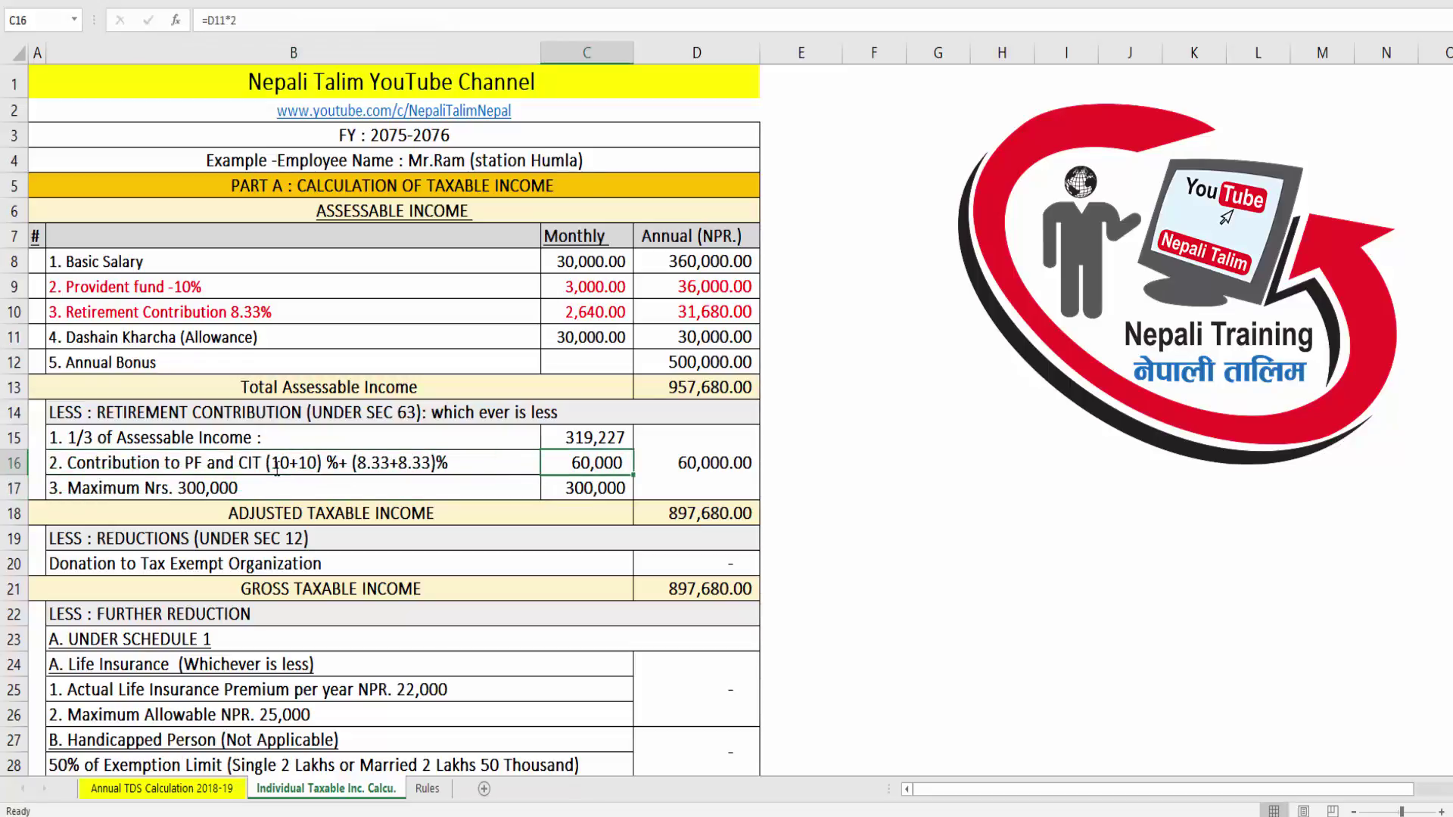
Step: Review the D9 provident fund amount and discard a mistyped =36000*2) entry in C16
left_click(715, 290)
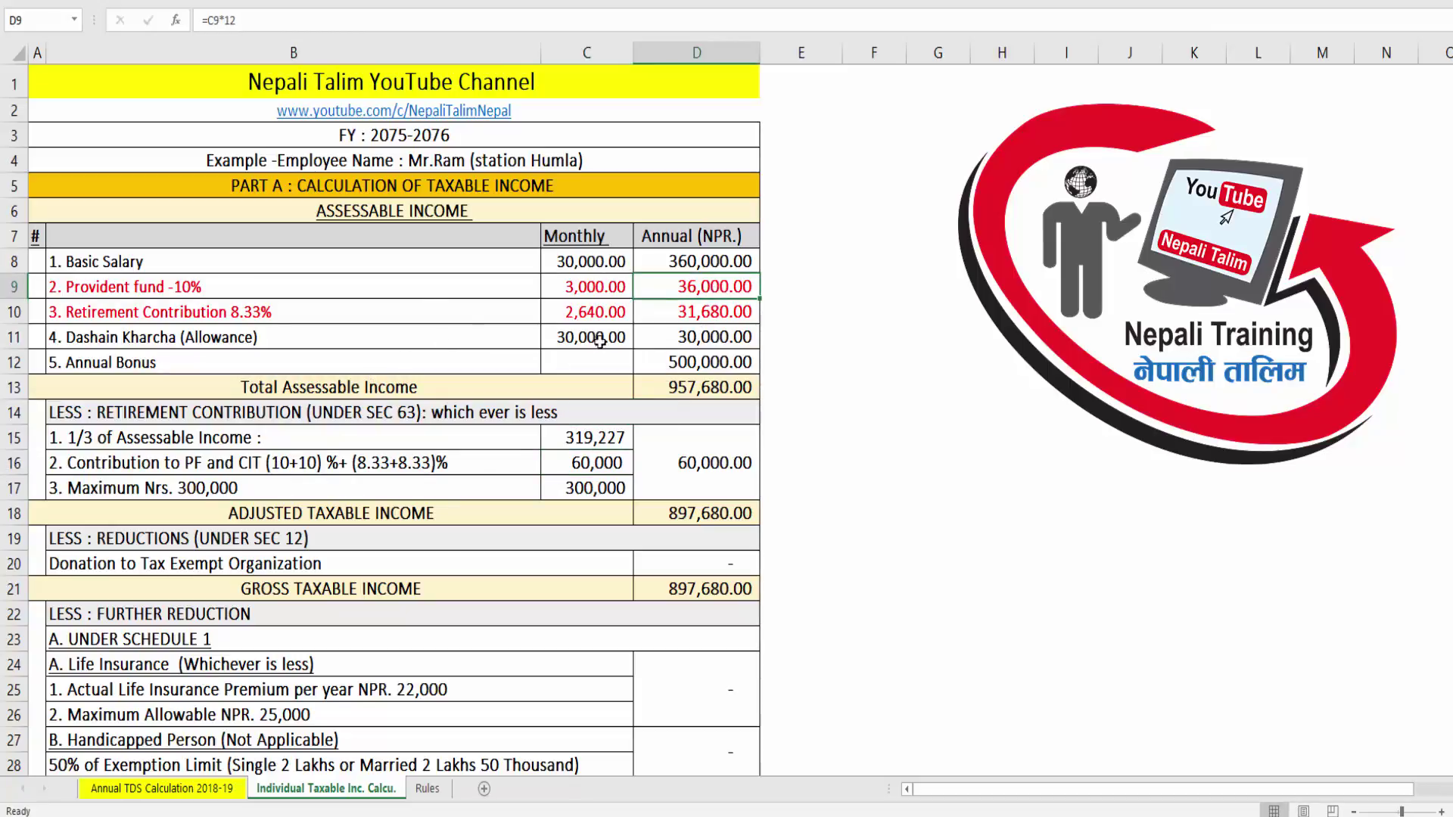
left_click(399, 288)
left_click(697, 287)
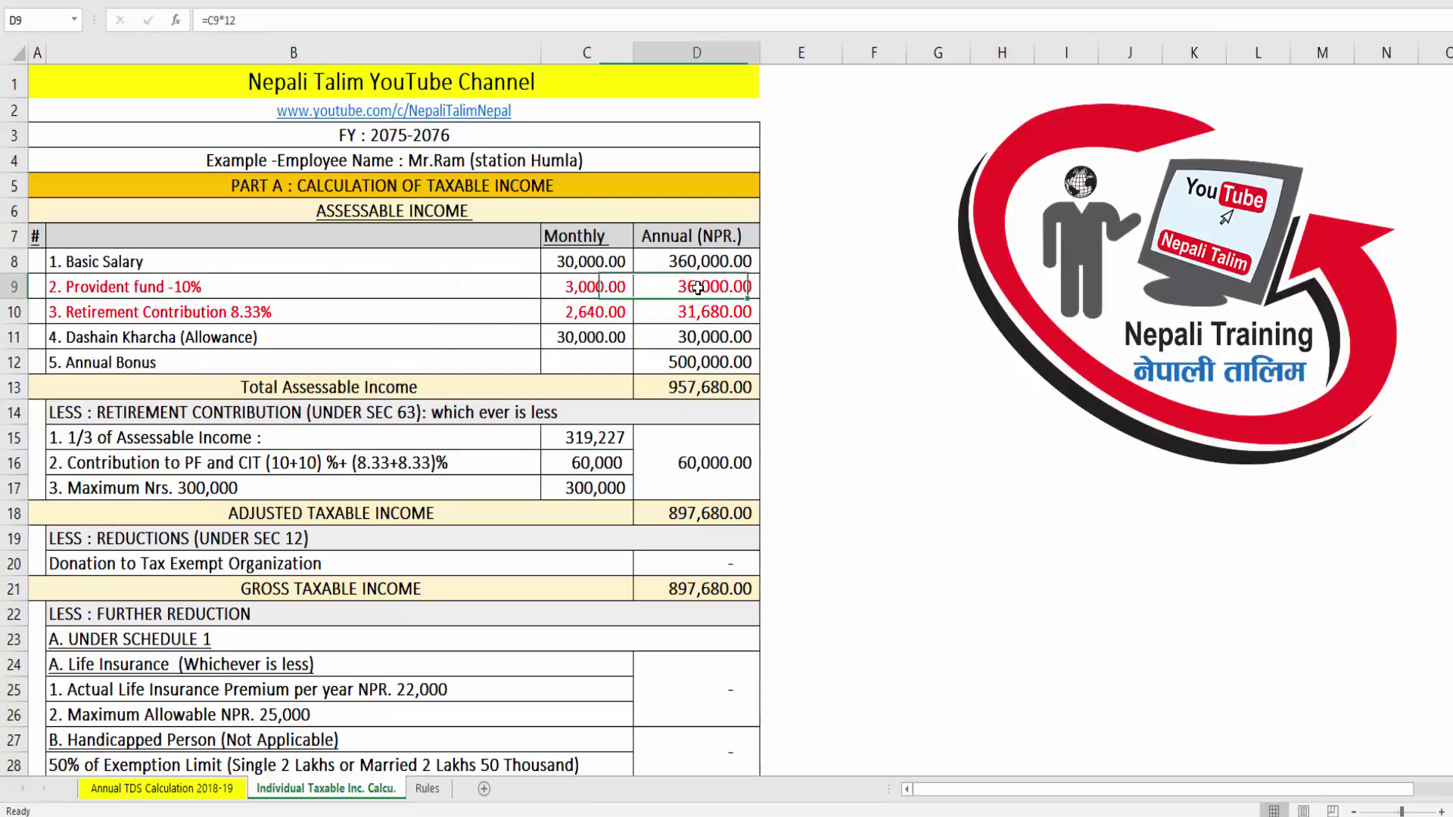
left_click(583, 470)
type("=36")
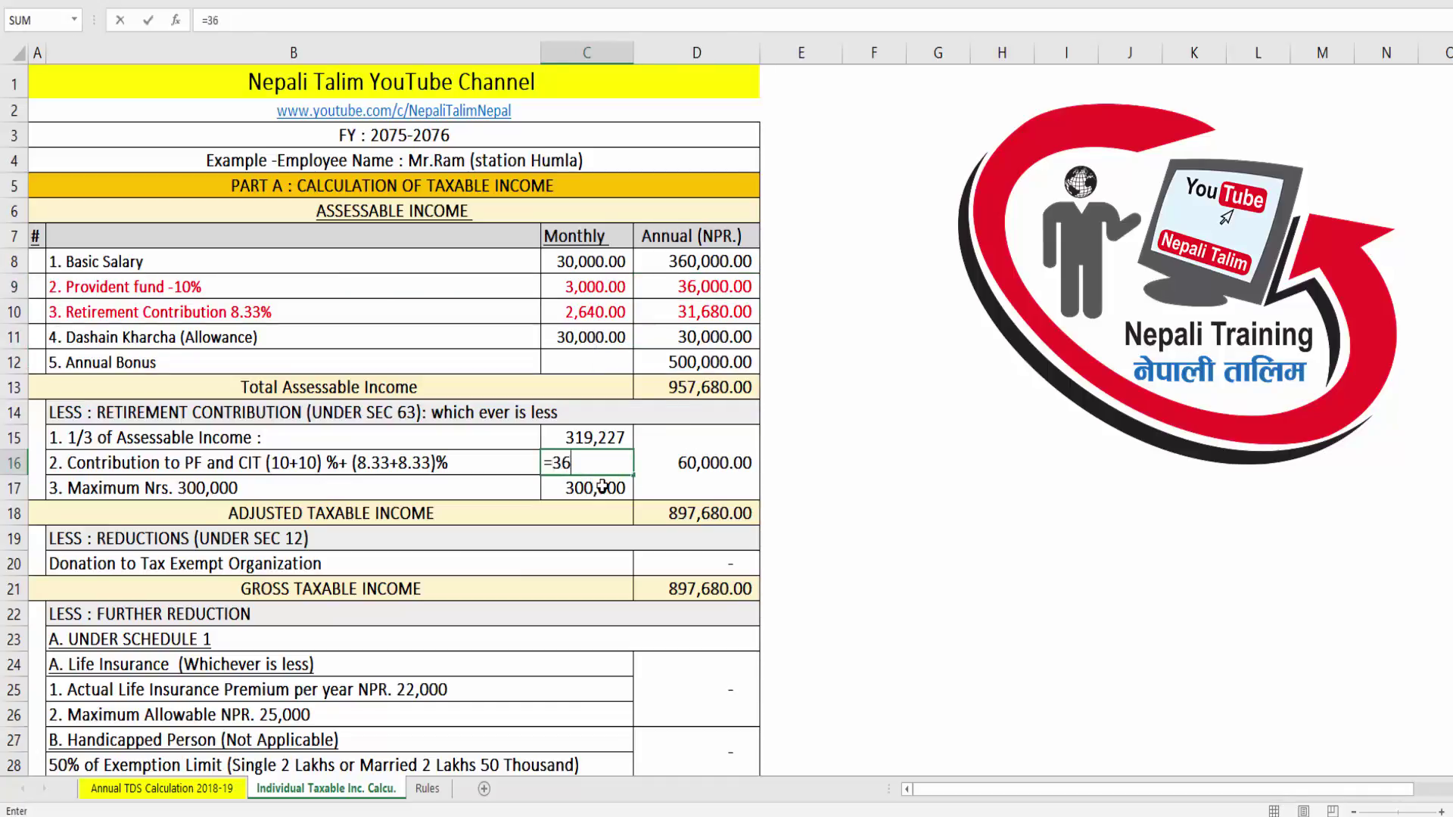
type("000*2)")
key("Return")
key("Return")
key("Return")
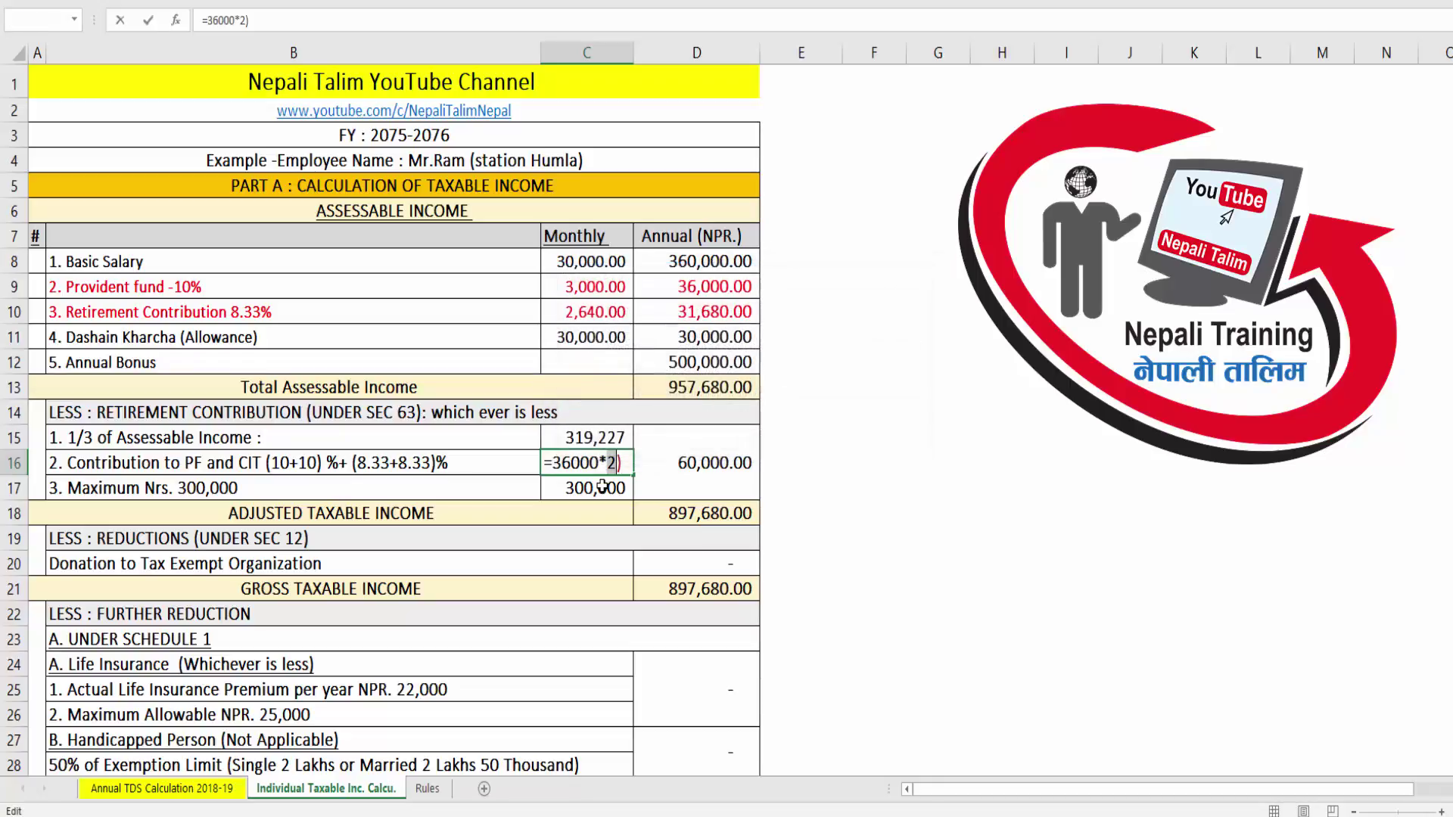
key("Escape")
Step: Enter =(D9*2)+(D10*2) in C16, giving a 135,360 contribution limit
type("=")
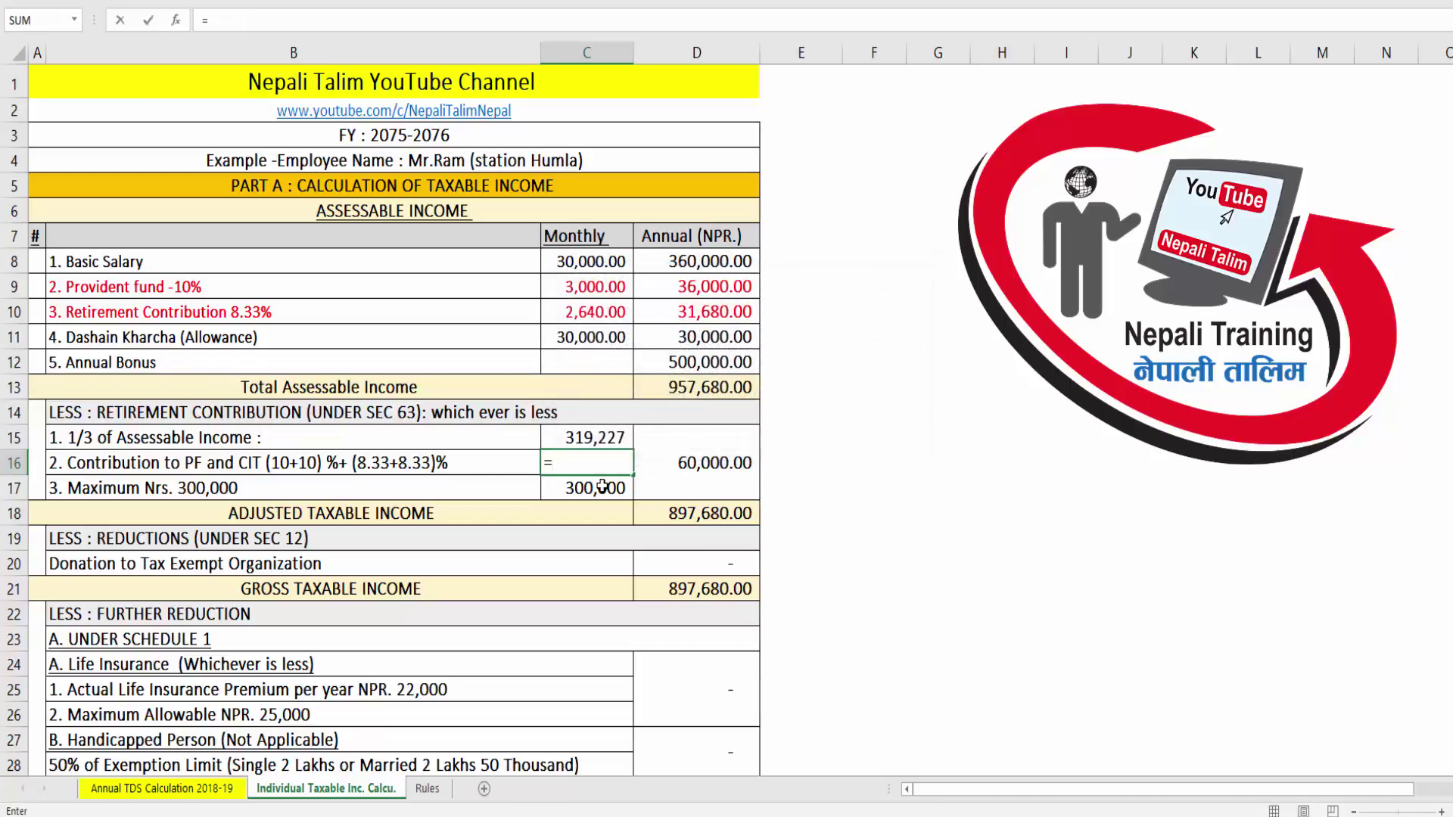
type("(")
left_click(708, 289)
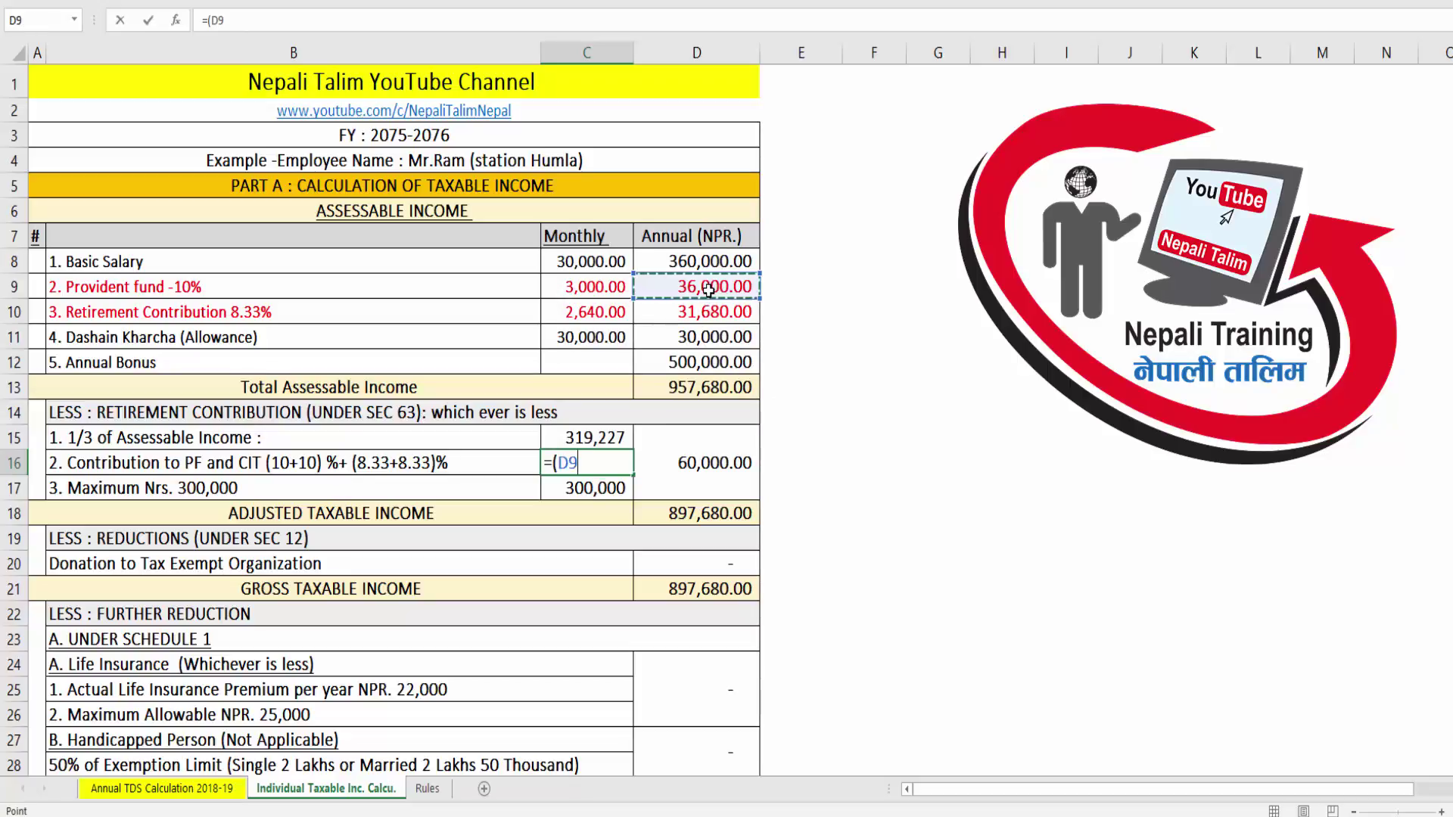
type("*2")
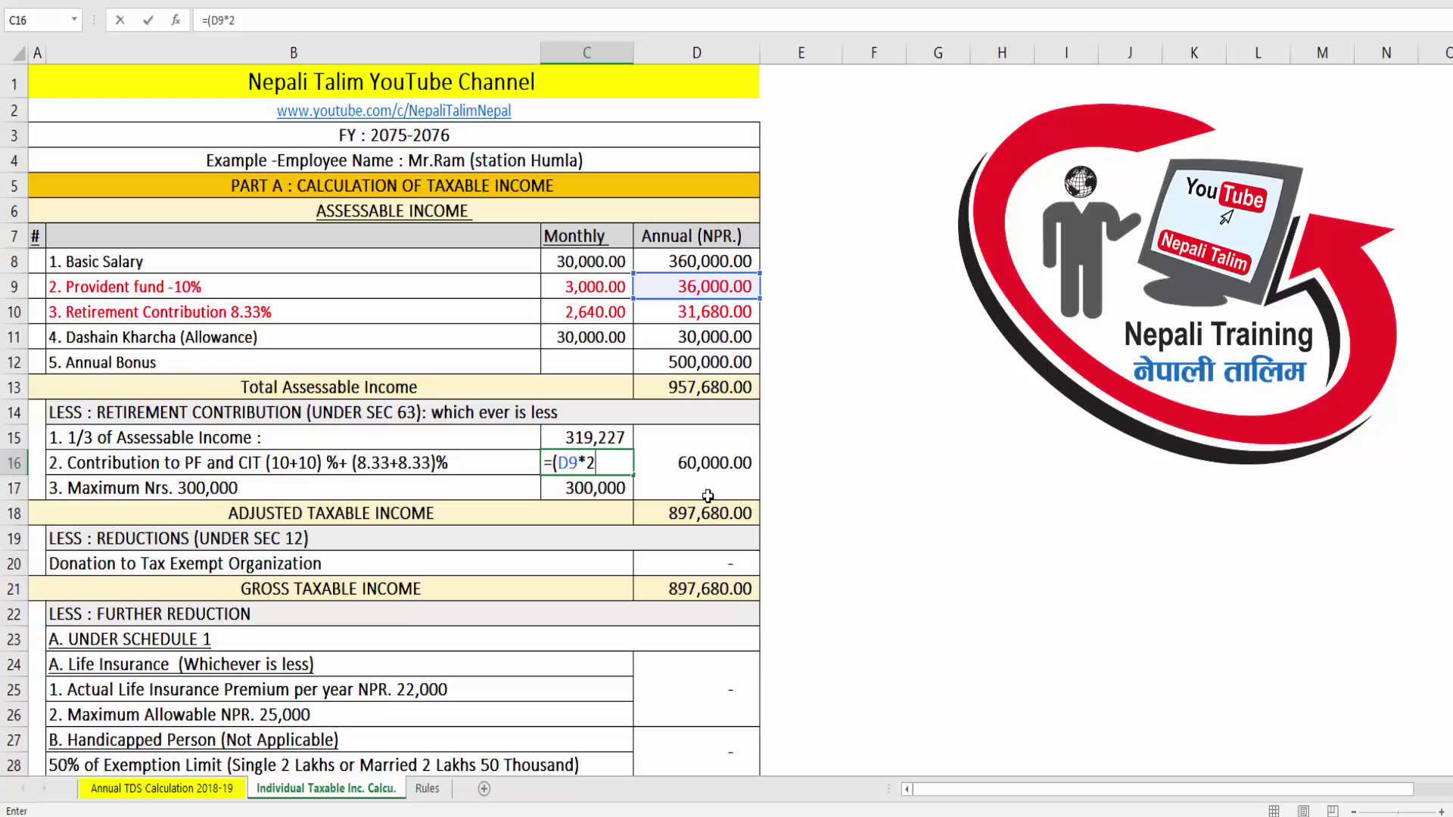
type("+(")
left_click(728, 309)
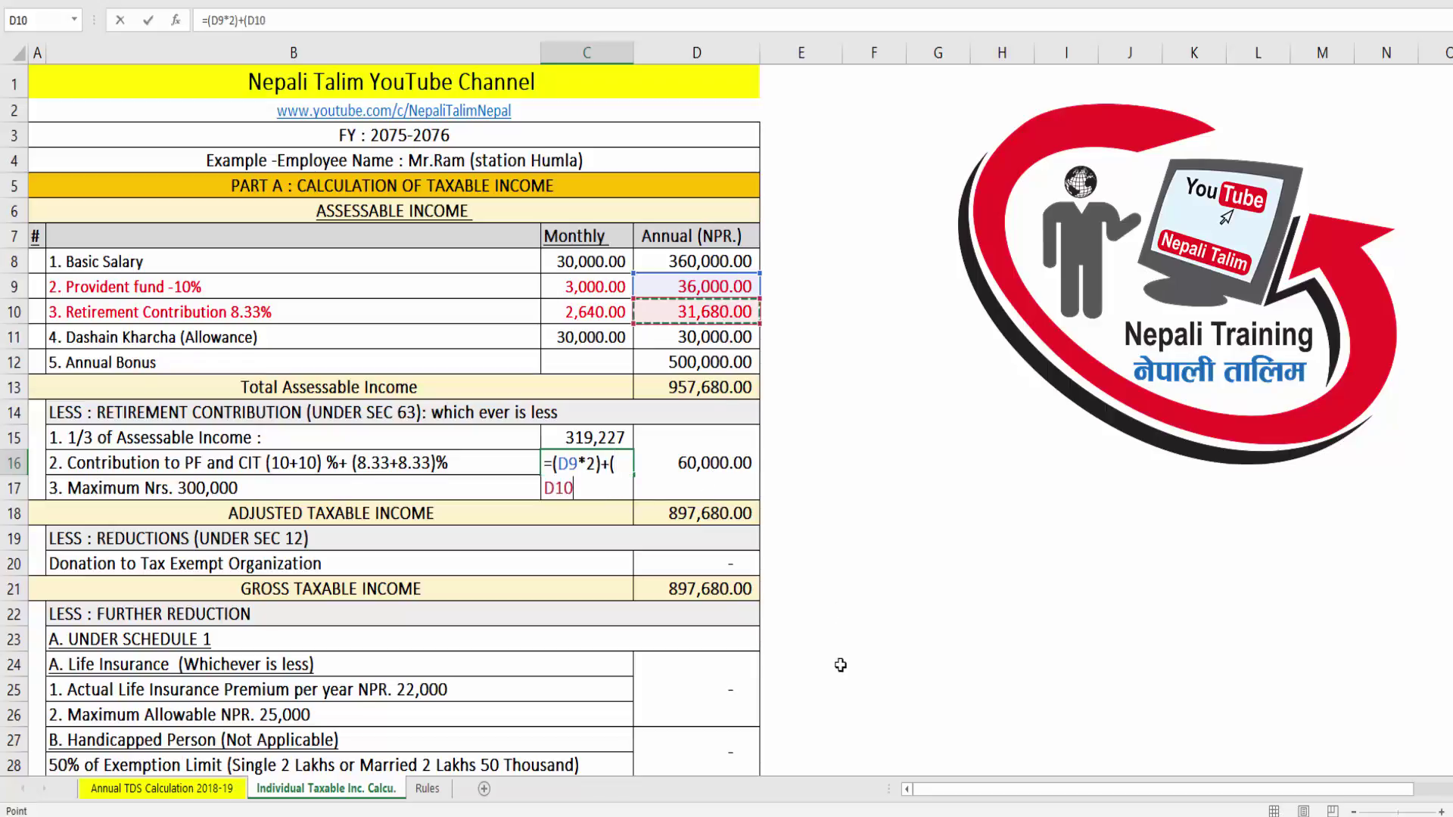
type("+")
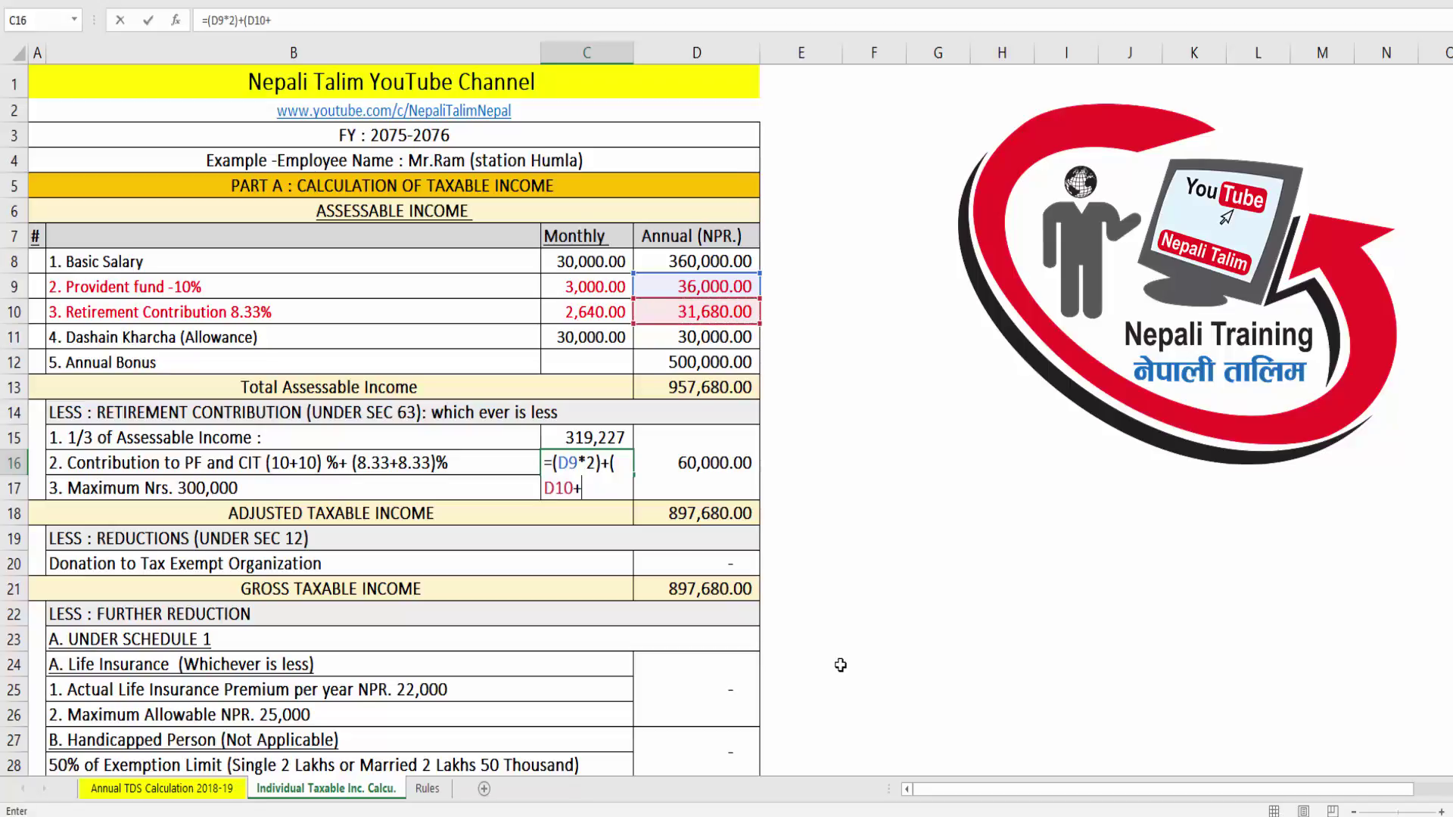
key("BackSpace")
type("*2)")
key("ctrl+Return")
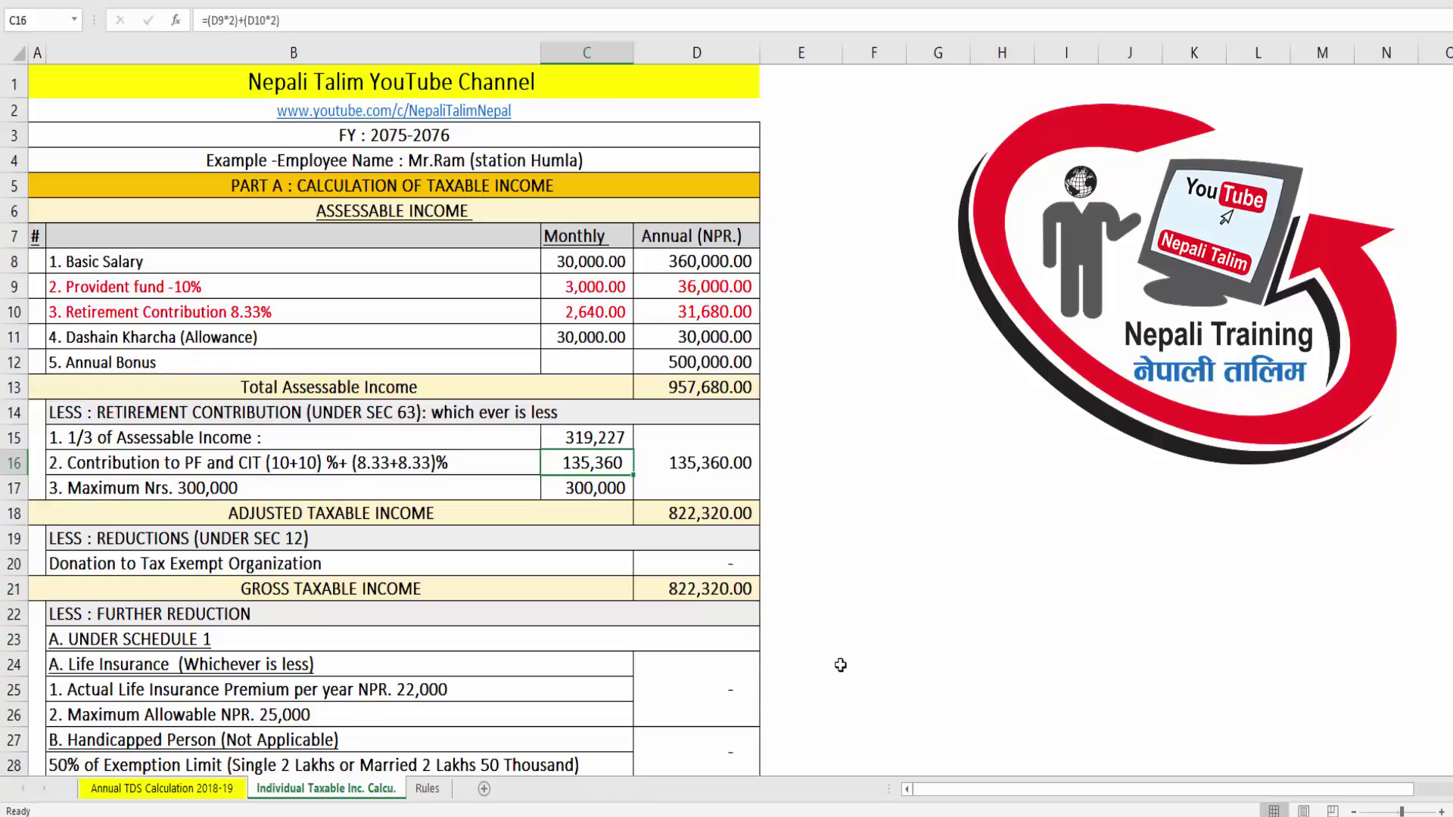
key("Down")
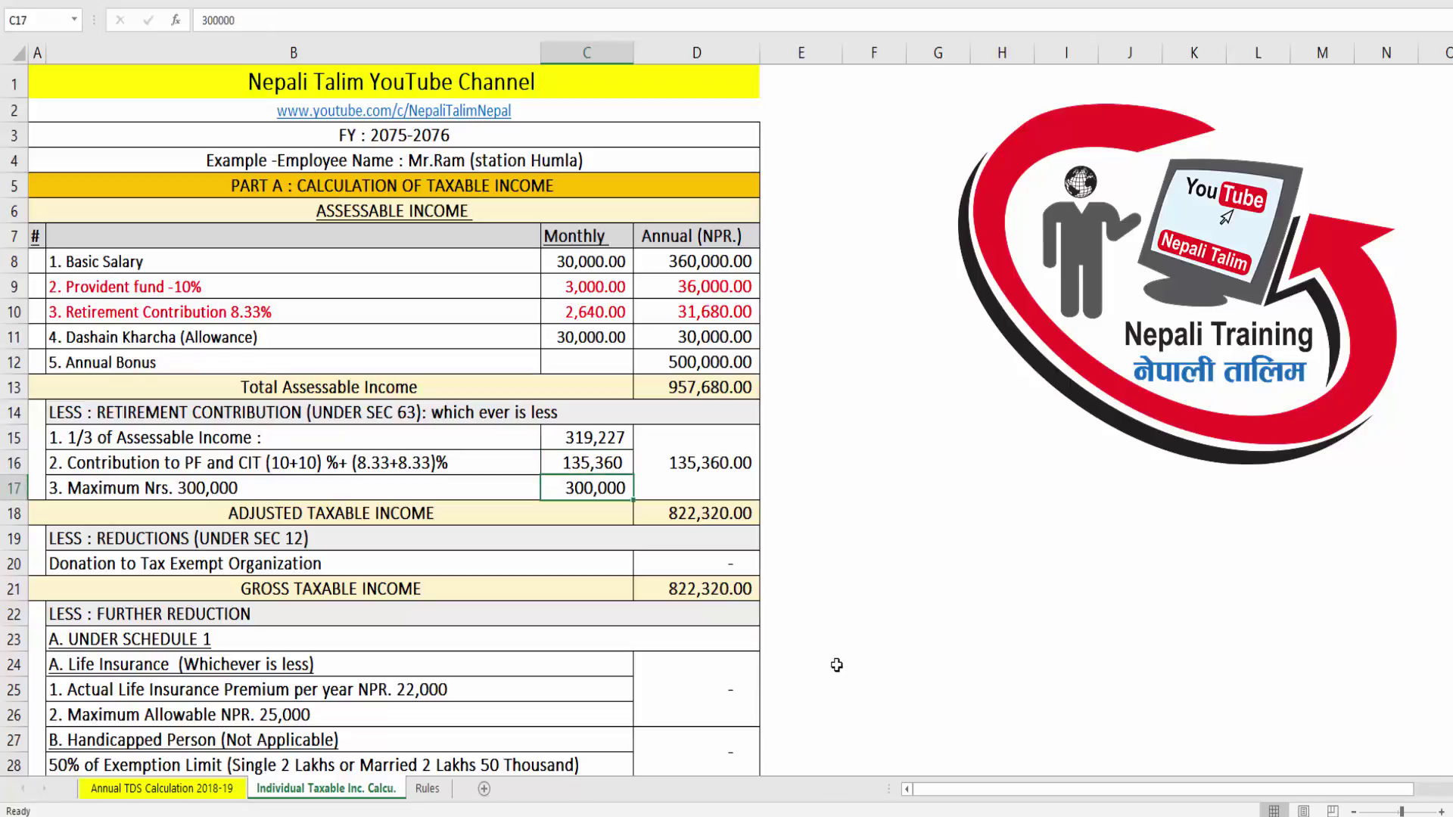
left_click(72, 488)
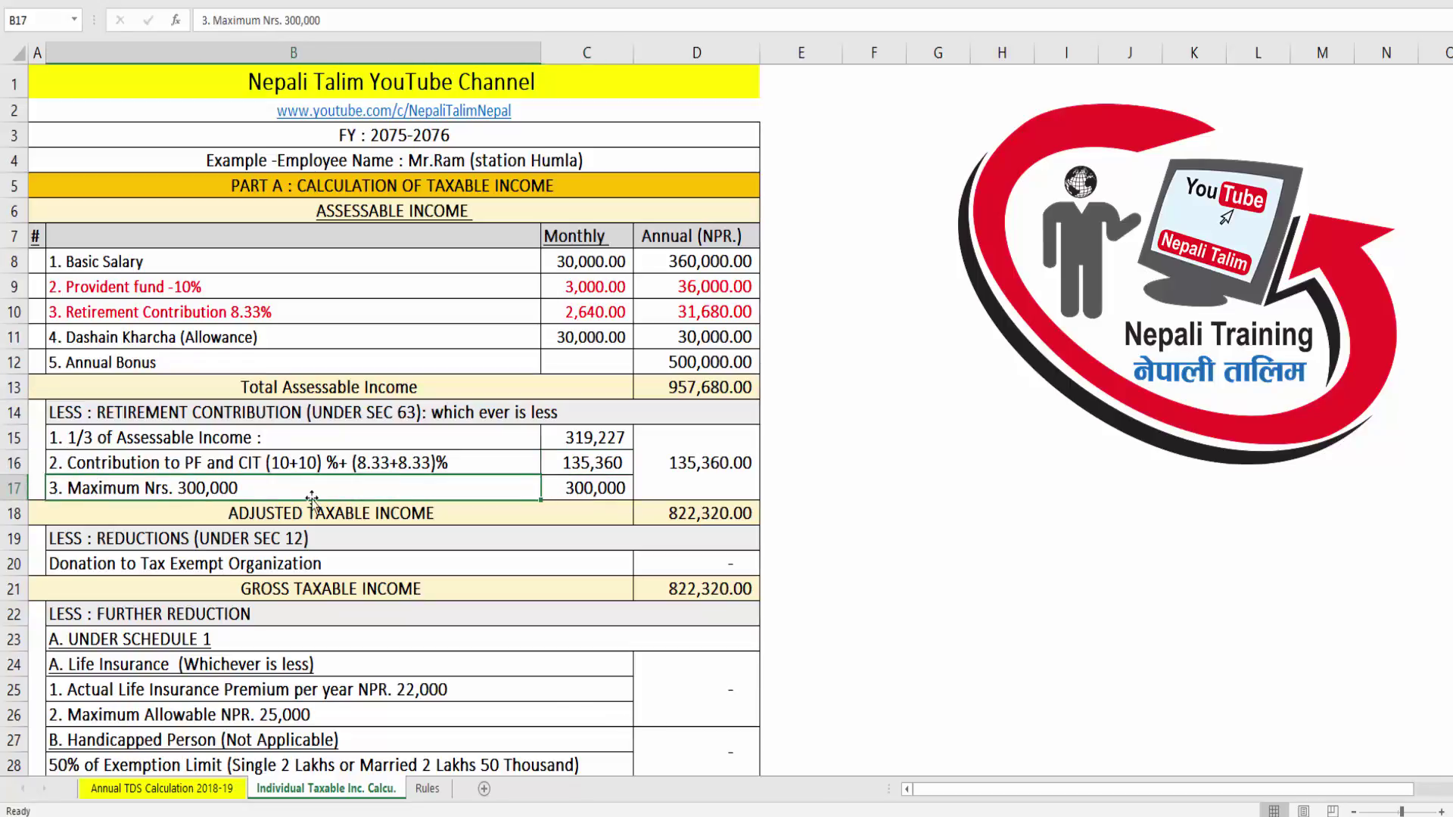
left_click(144, 448)
mouse_move(145, 448)
left_mouse_down()
mouse_move(144, 488)
mouse_move(144, 446)
left_mouse_up()
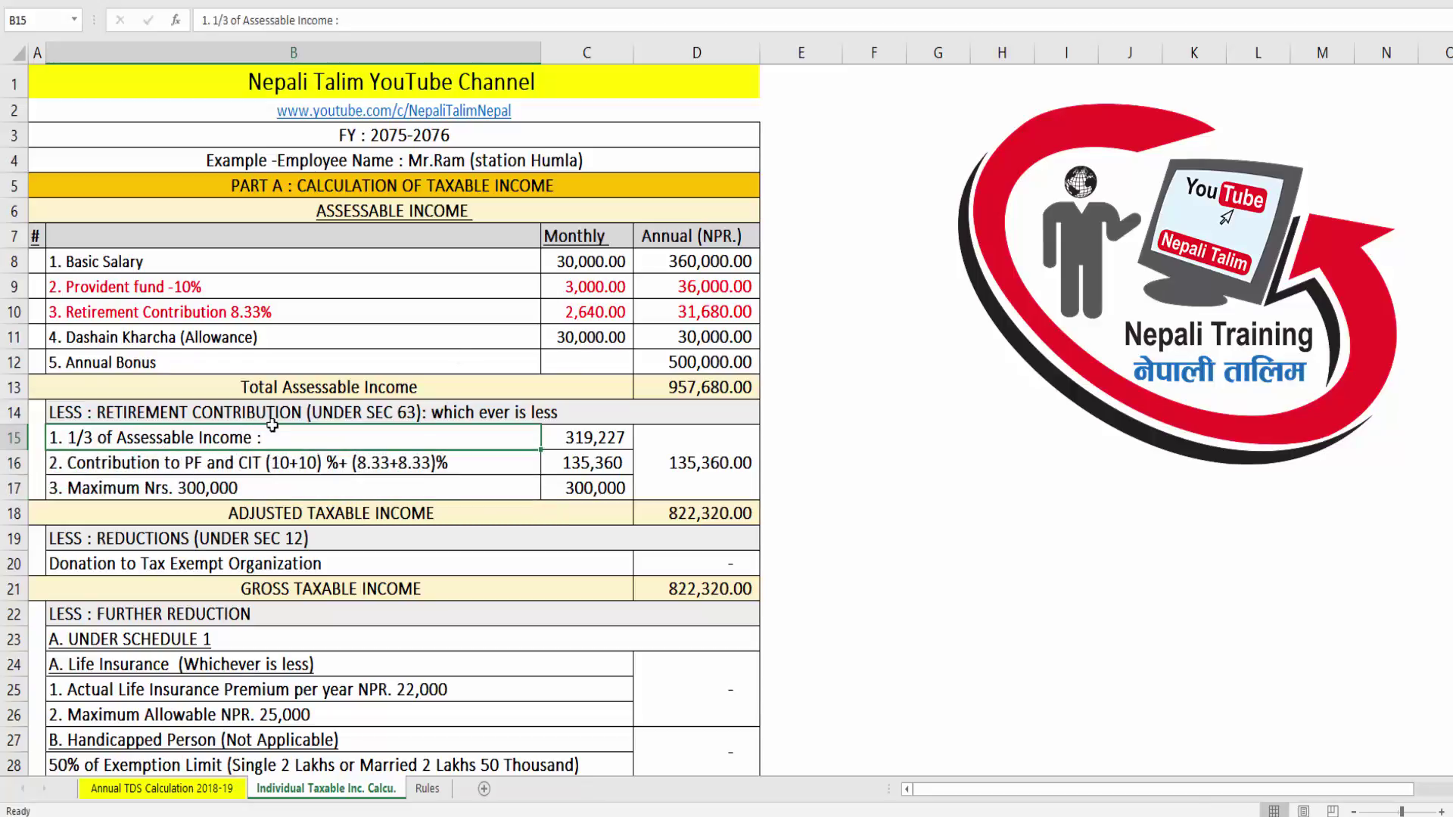
left_click(129, 460)
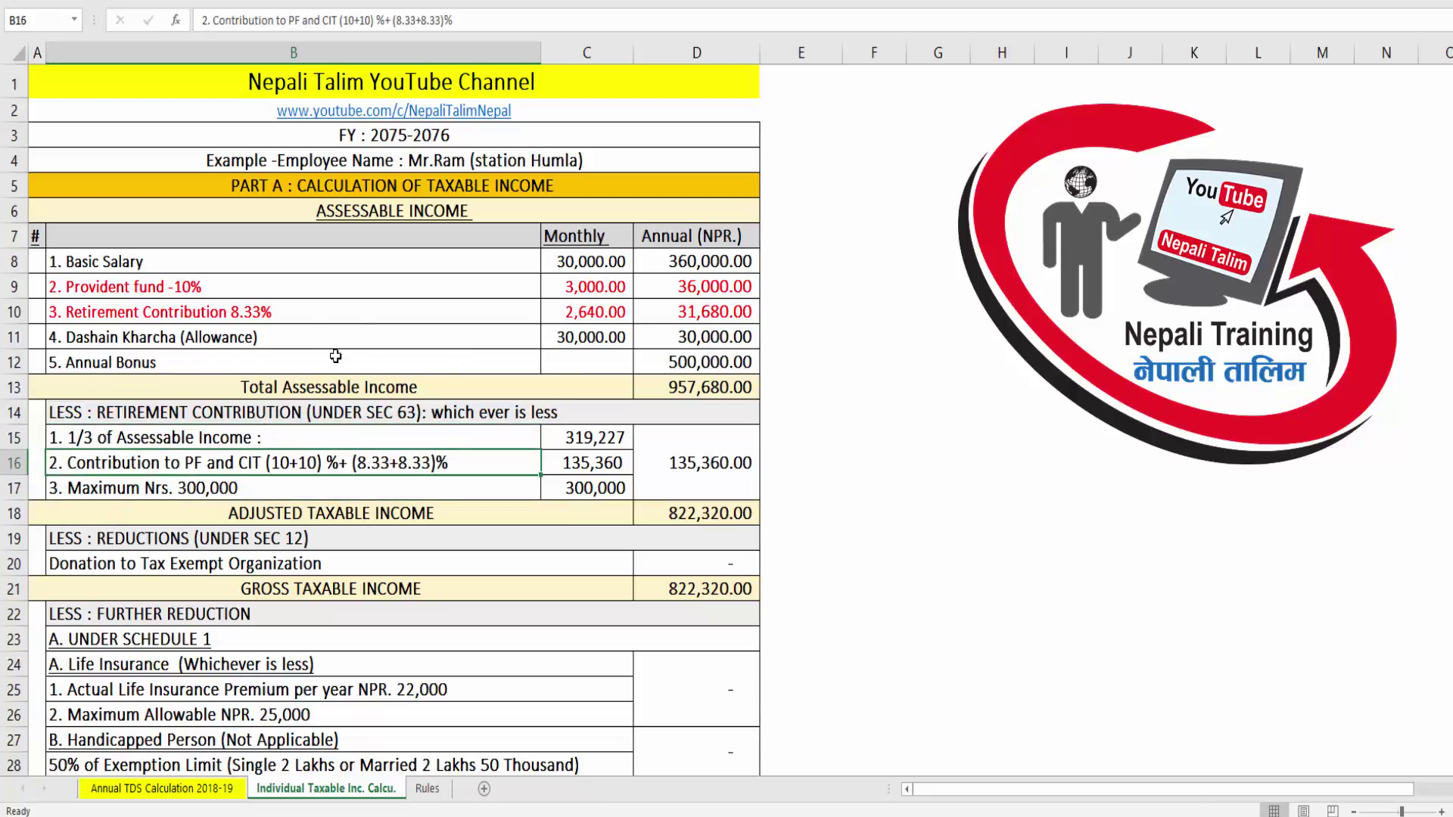
left_click(300, 307)
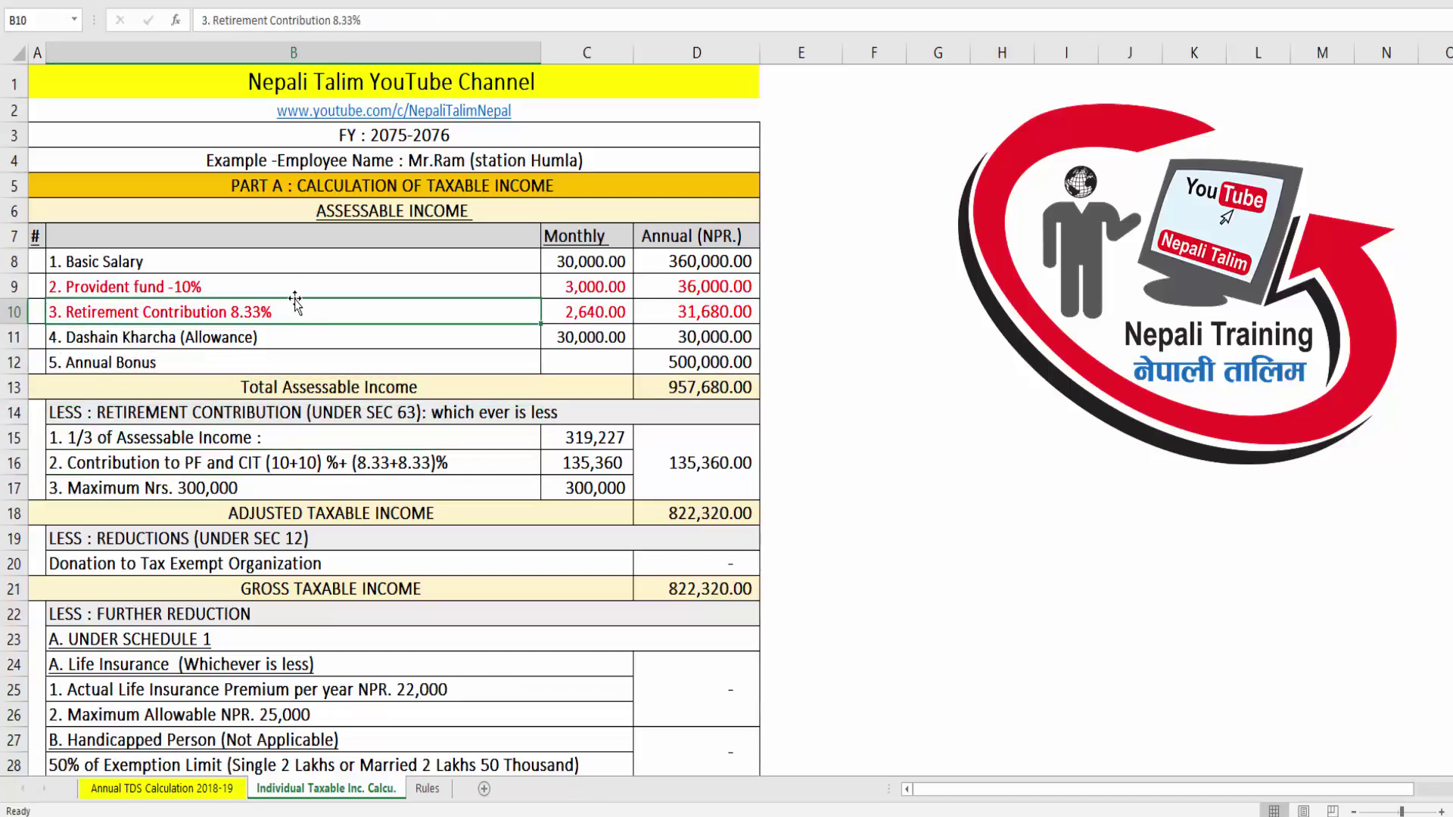
left_click(424, 464)
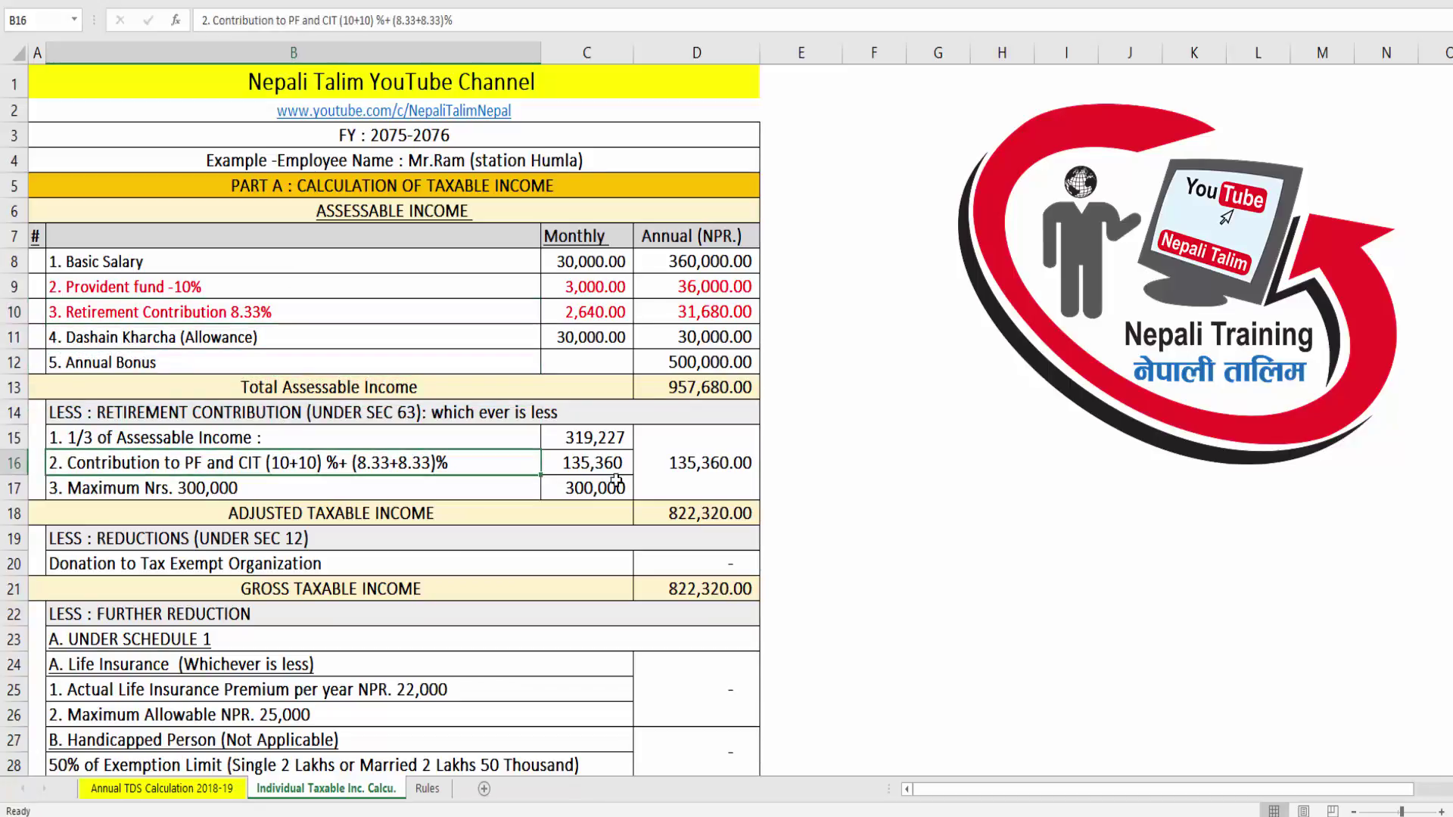
left_click_drag(612, 463, 464, 461)
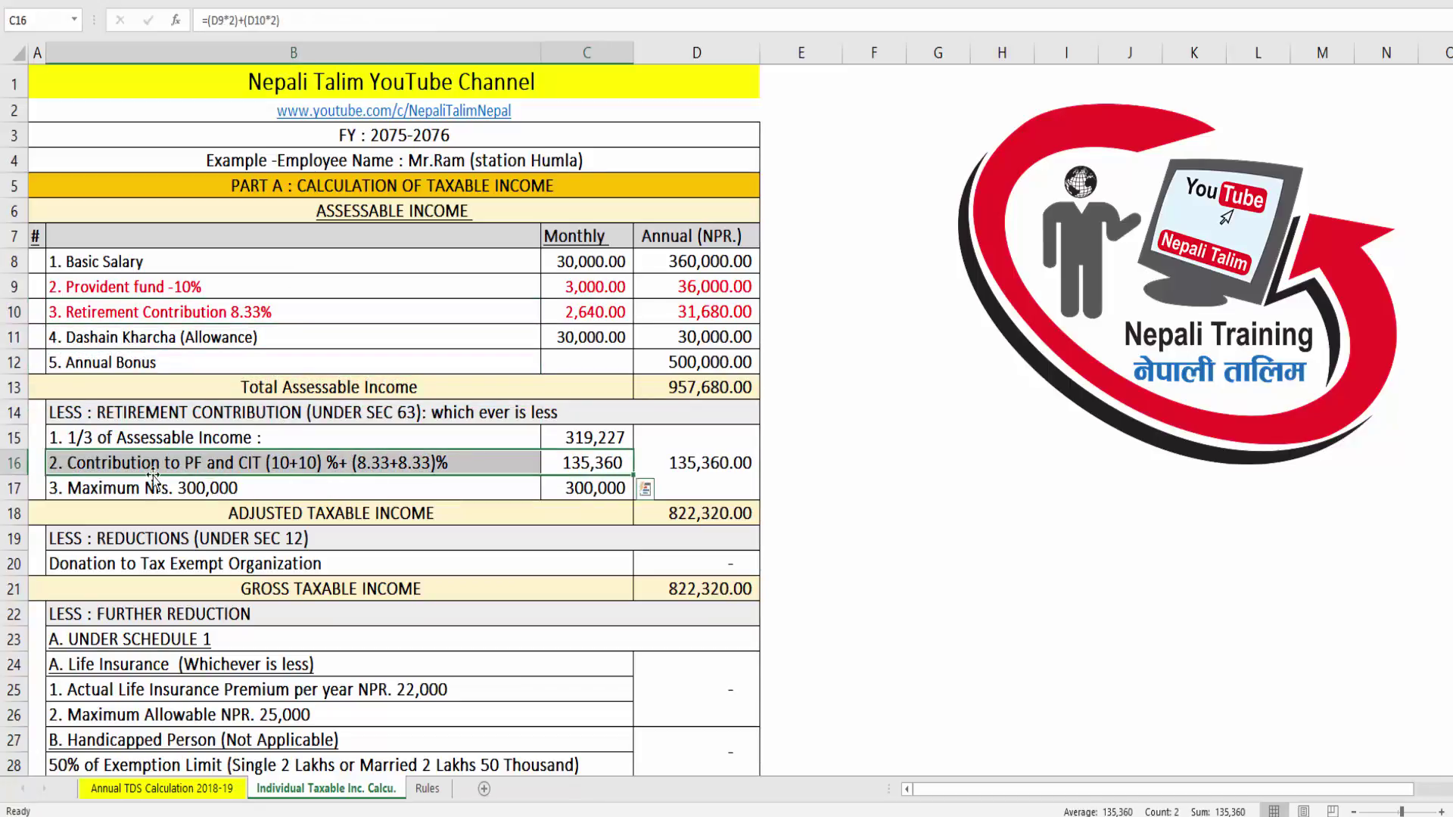
left_click(134, 483)
left_click(568, 490, "shift")
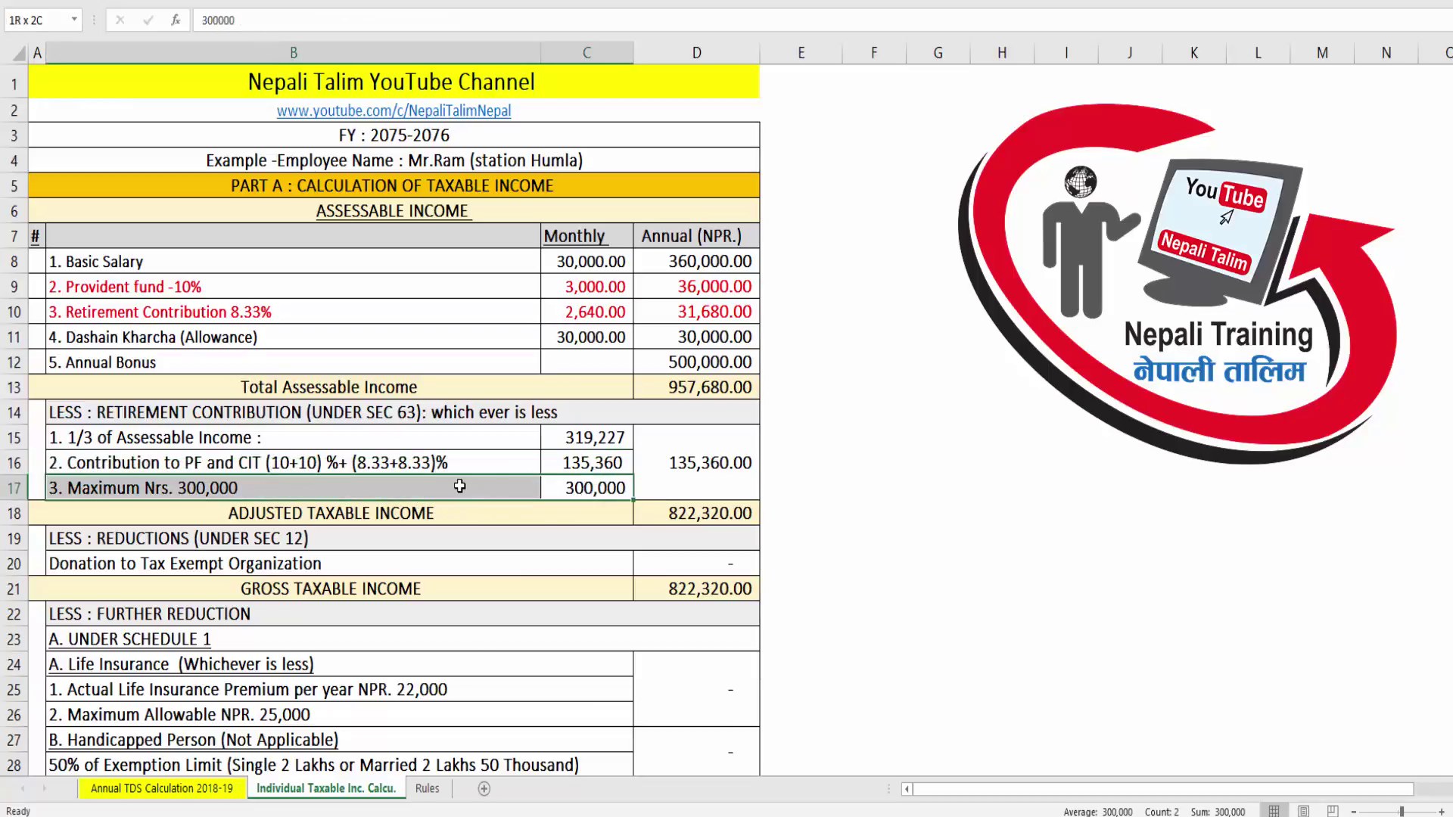
left_click(577, 484)
left_click_drag(594, 437, 605, 492)
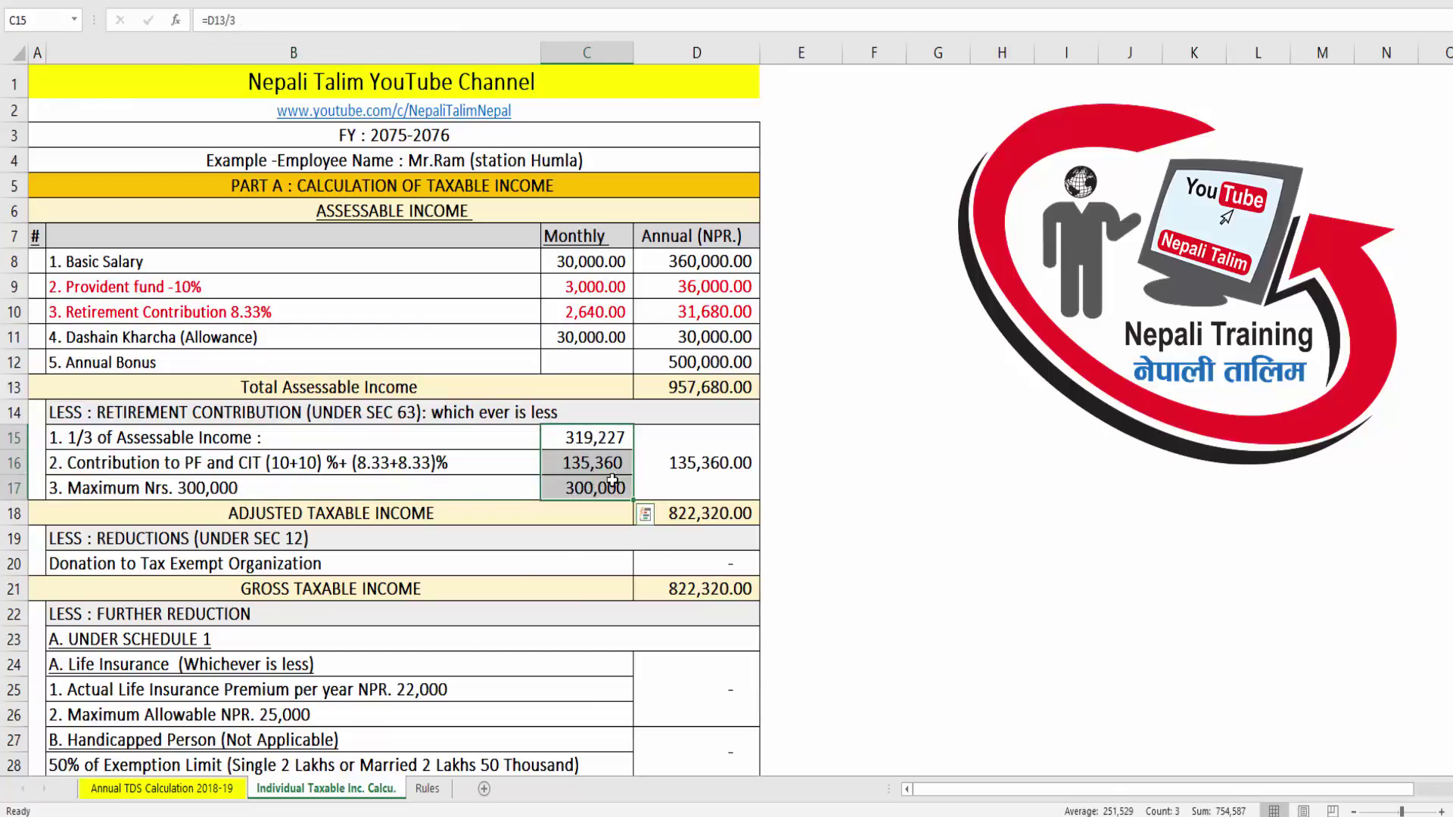
left_click(702, 477)
key("ctrl+z")
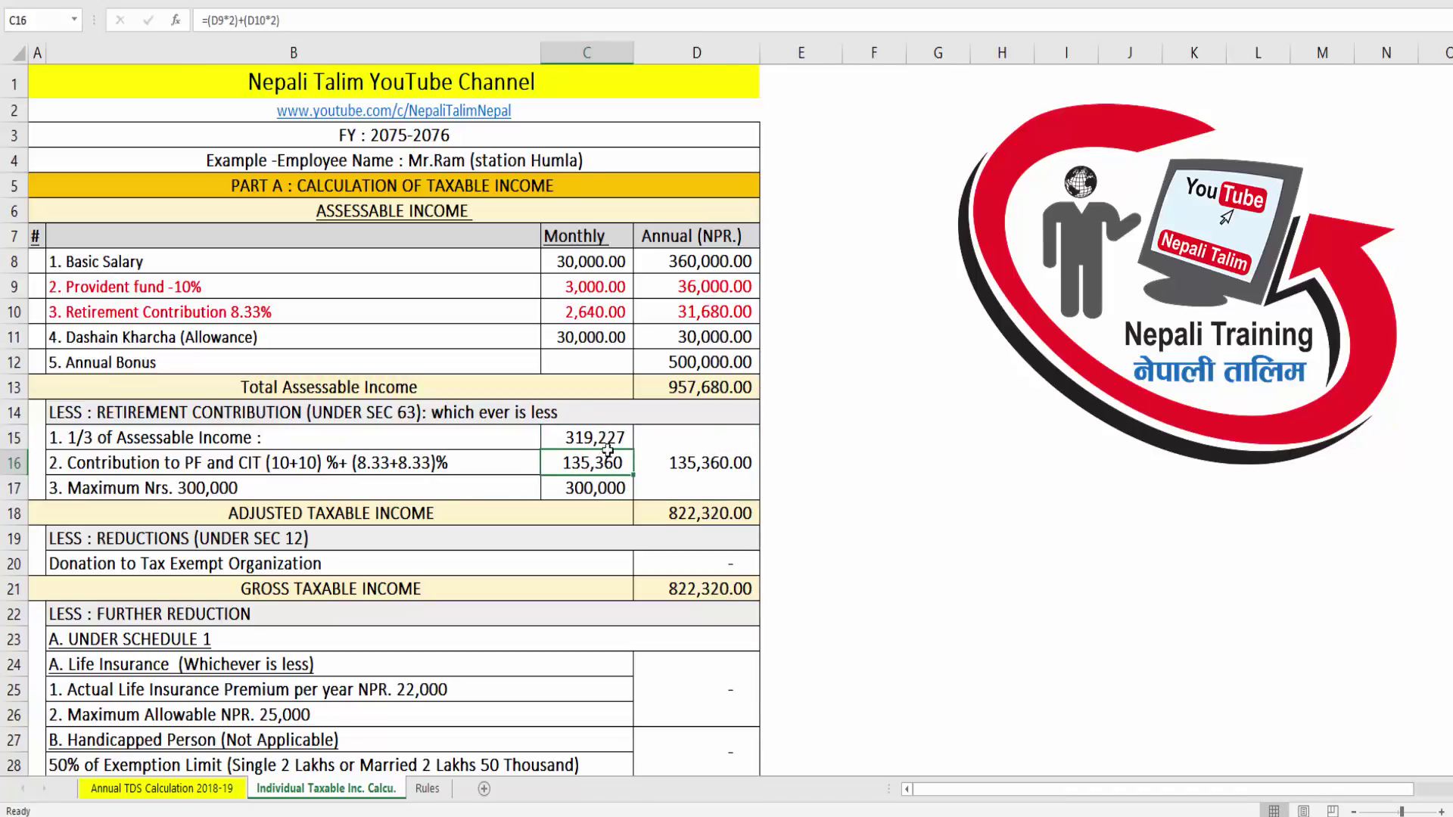
key("ctrl+y")
left_click(708, 513)
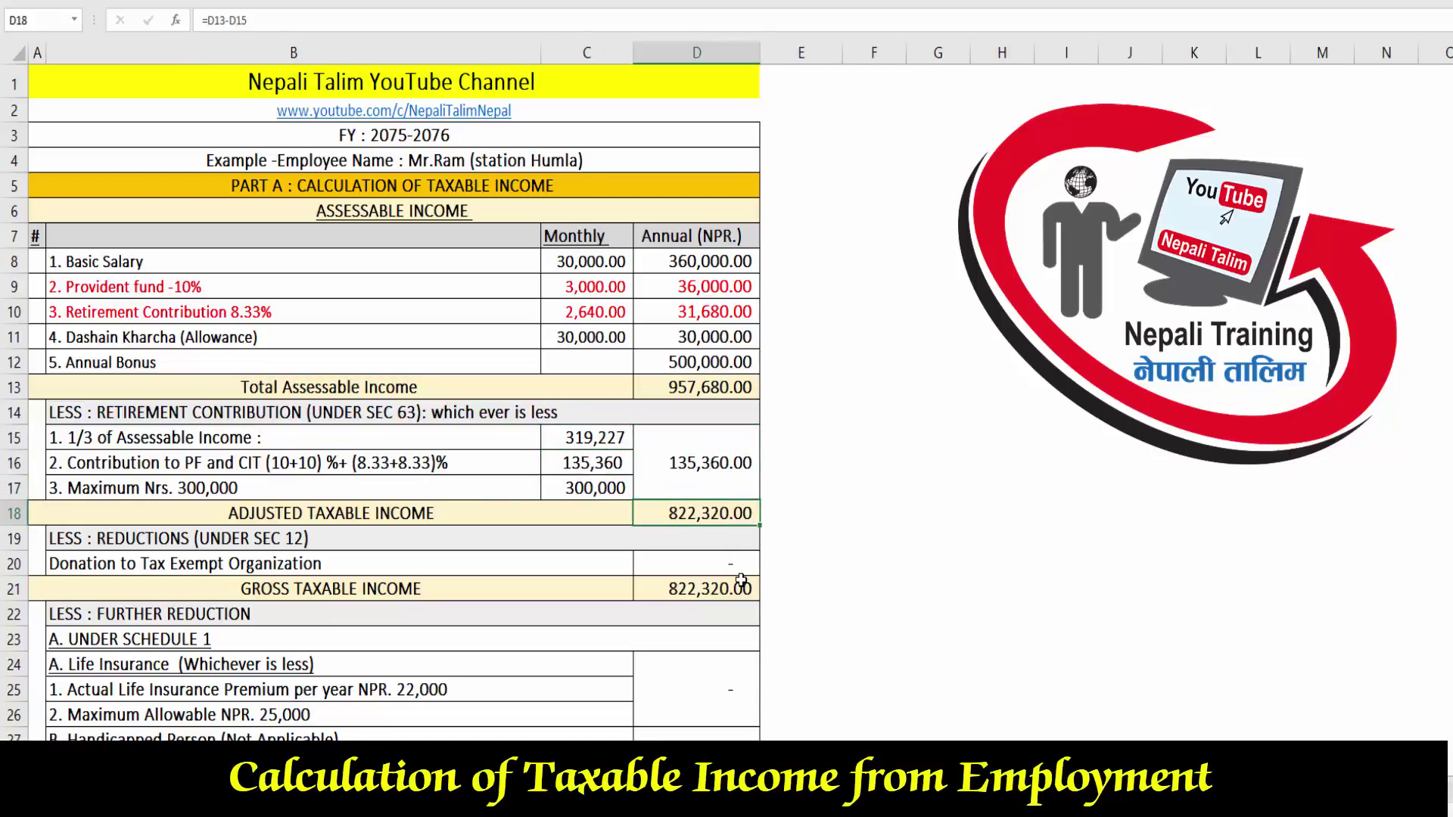
key("Up")
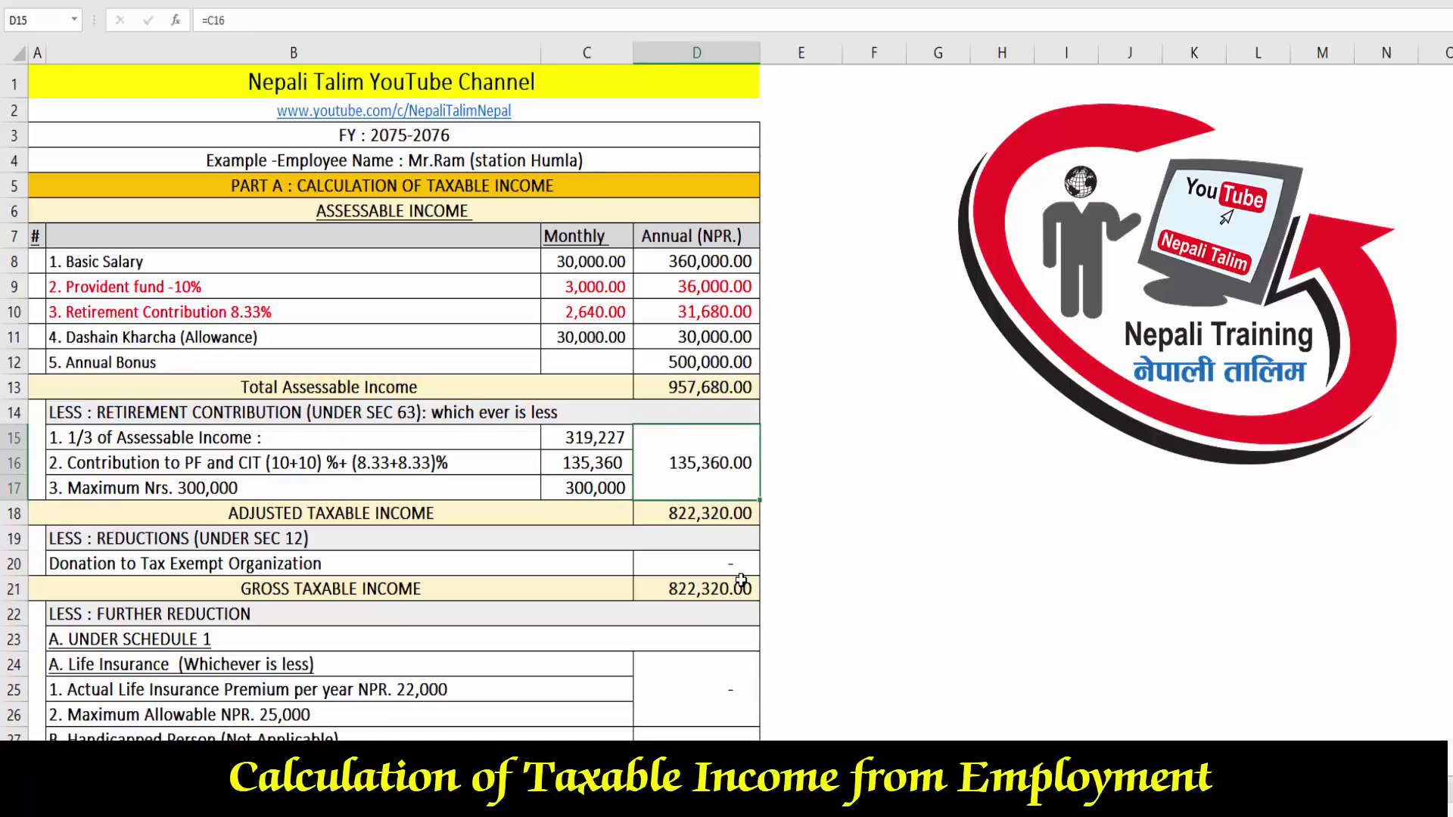
key("Down")
key("F2")
key("Escape")
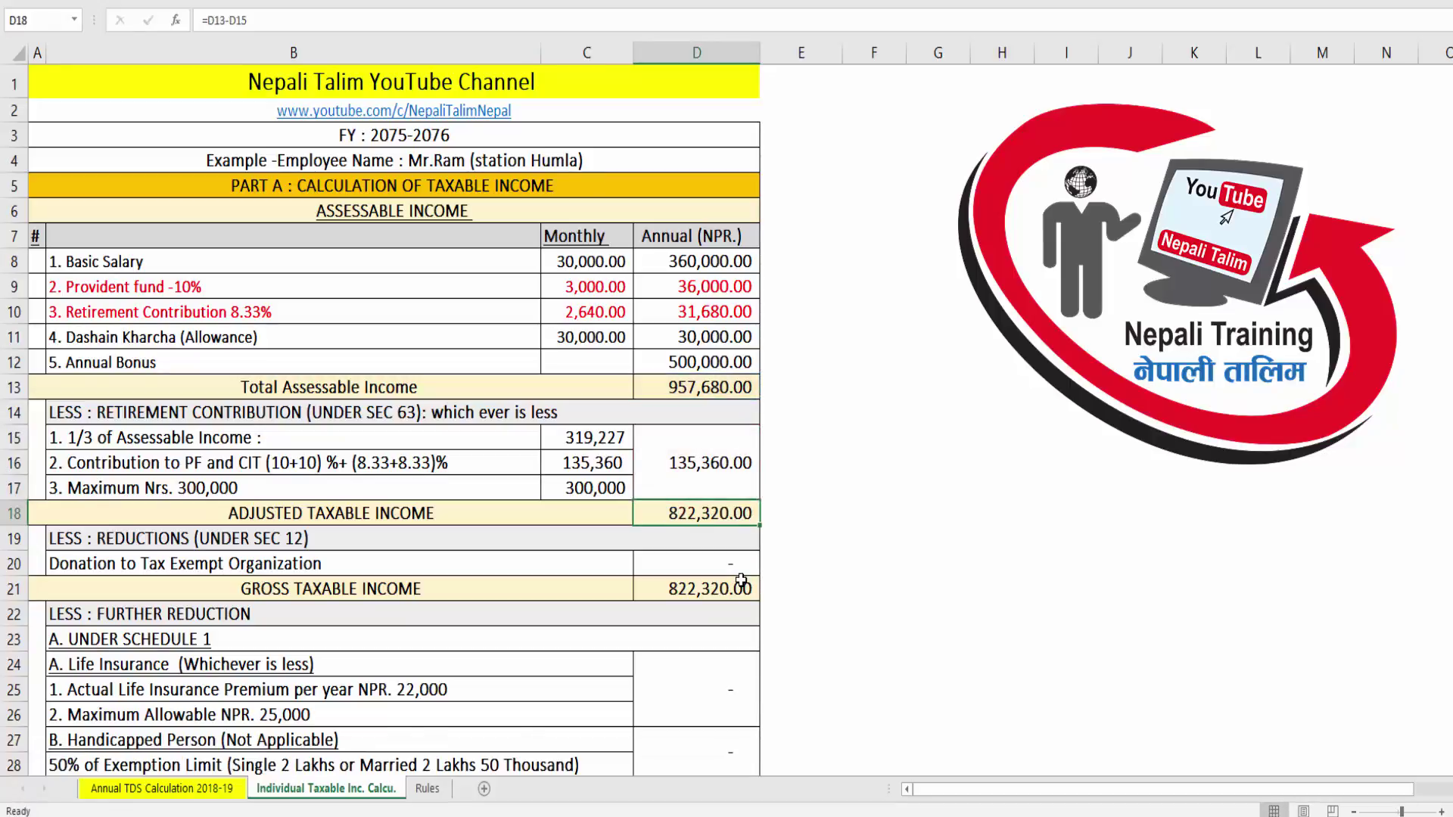
key("F2")
key("BackSpace")
key("BackSpace")
key("BackSpace")
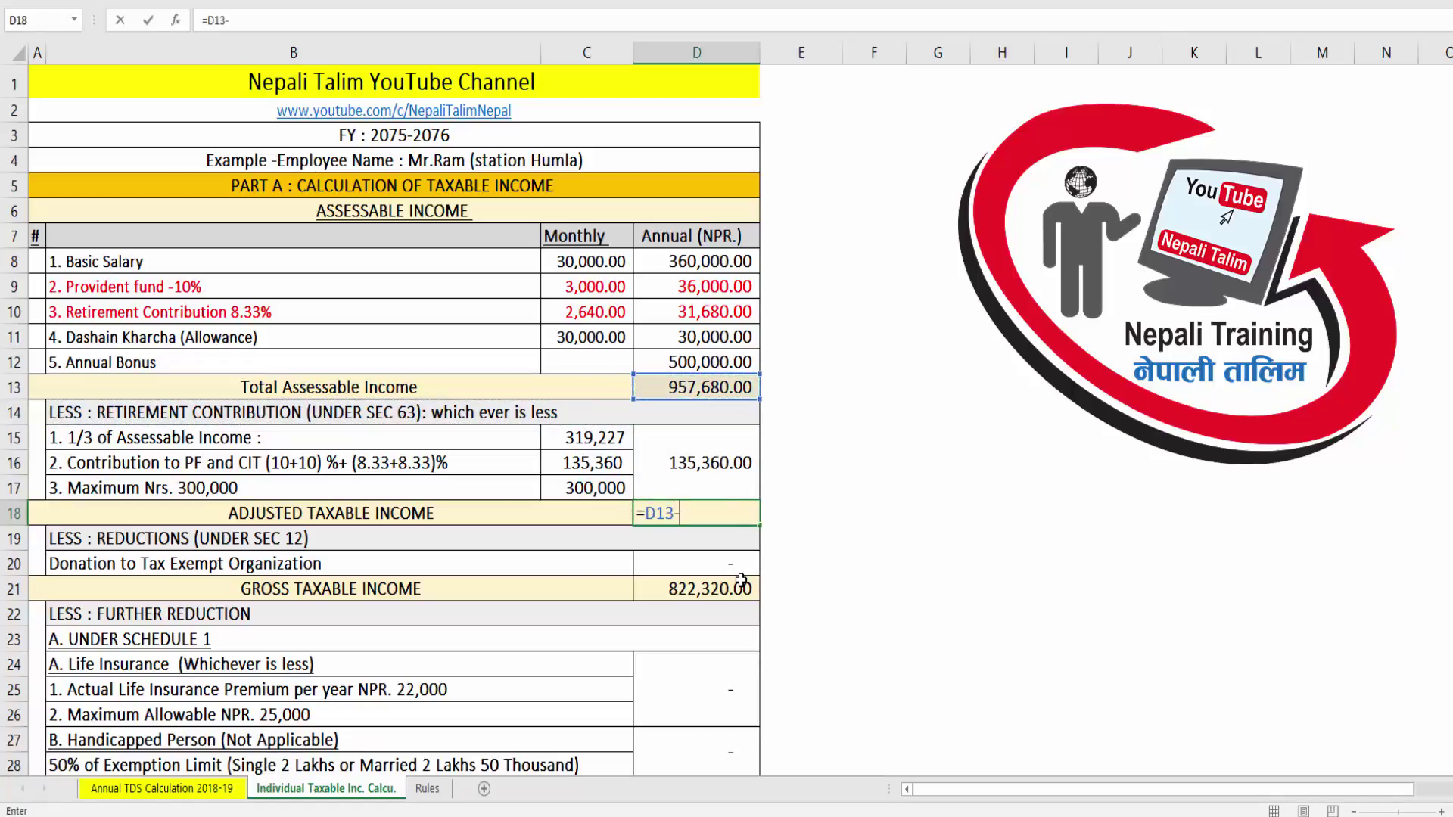
key("Up")
key("Return")
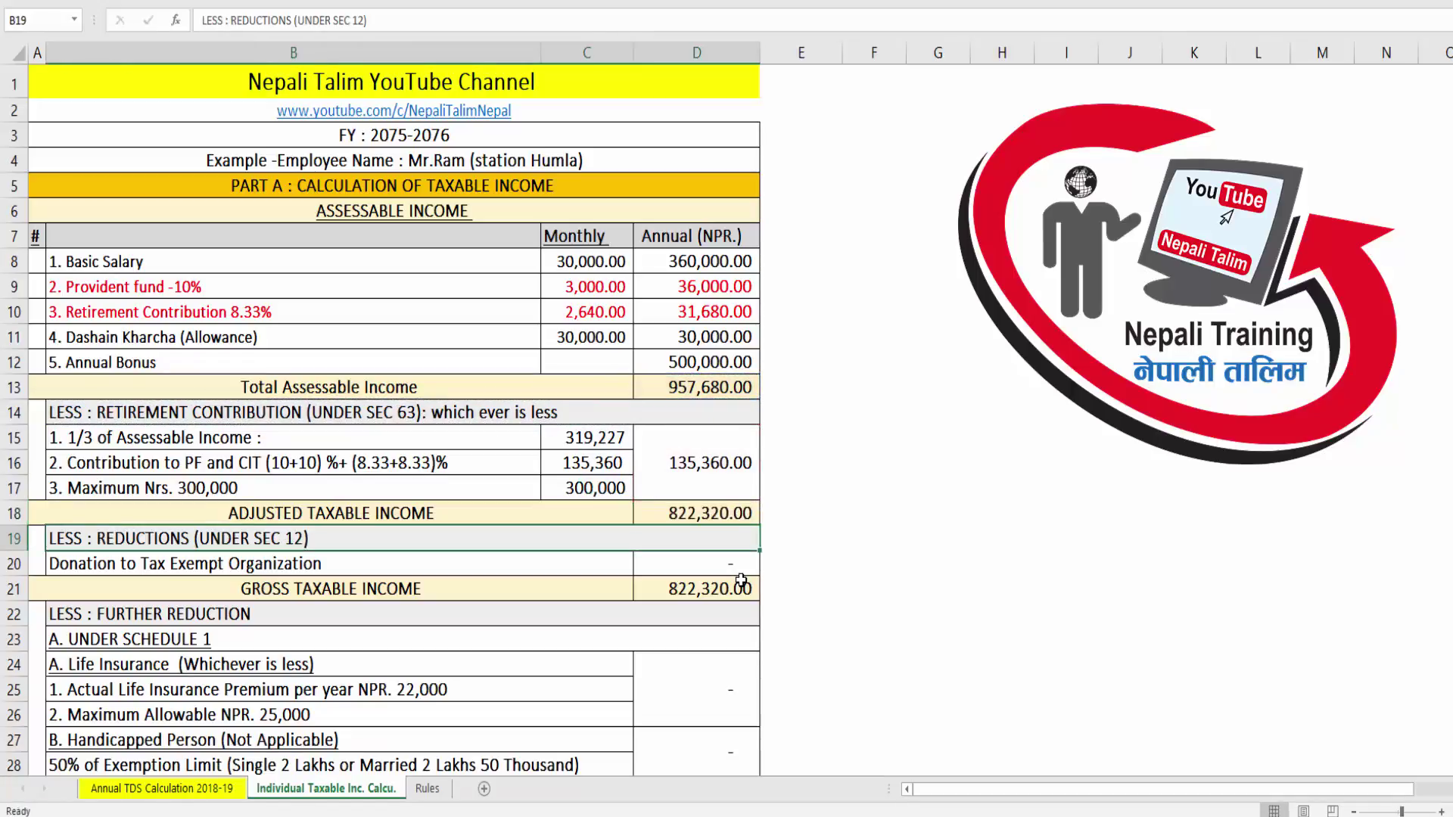
left_click(712, 514)
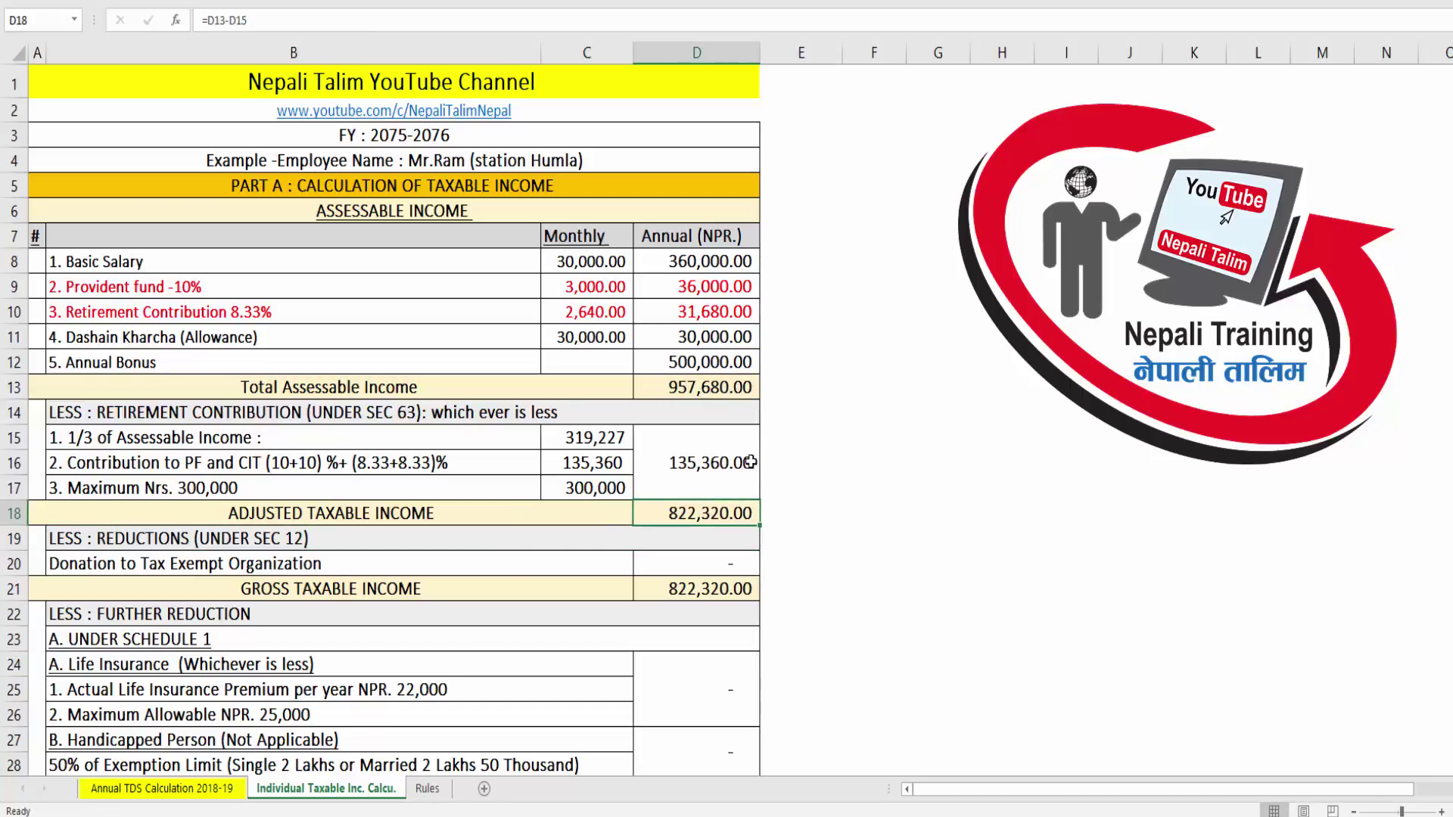
left_click(705, 464)
left_click(728, 520)
Step: Remove the trailing dash from the donation label, enter 0 as the donation, and verify =D18-D20
key("Down")
key("Down")
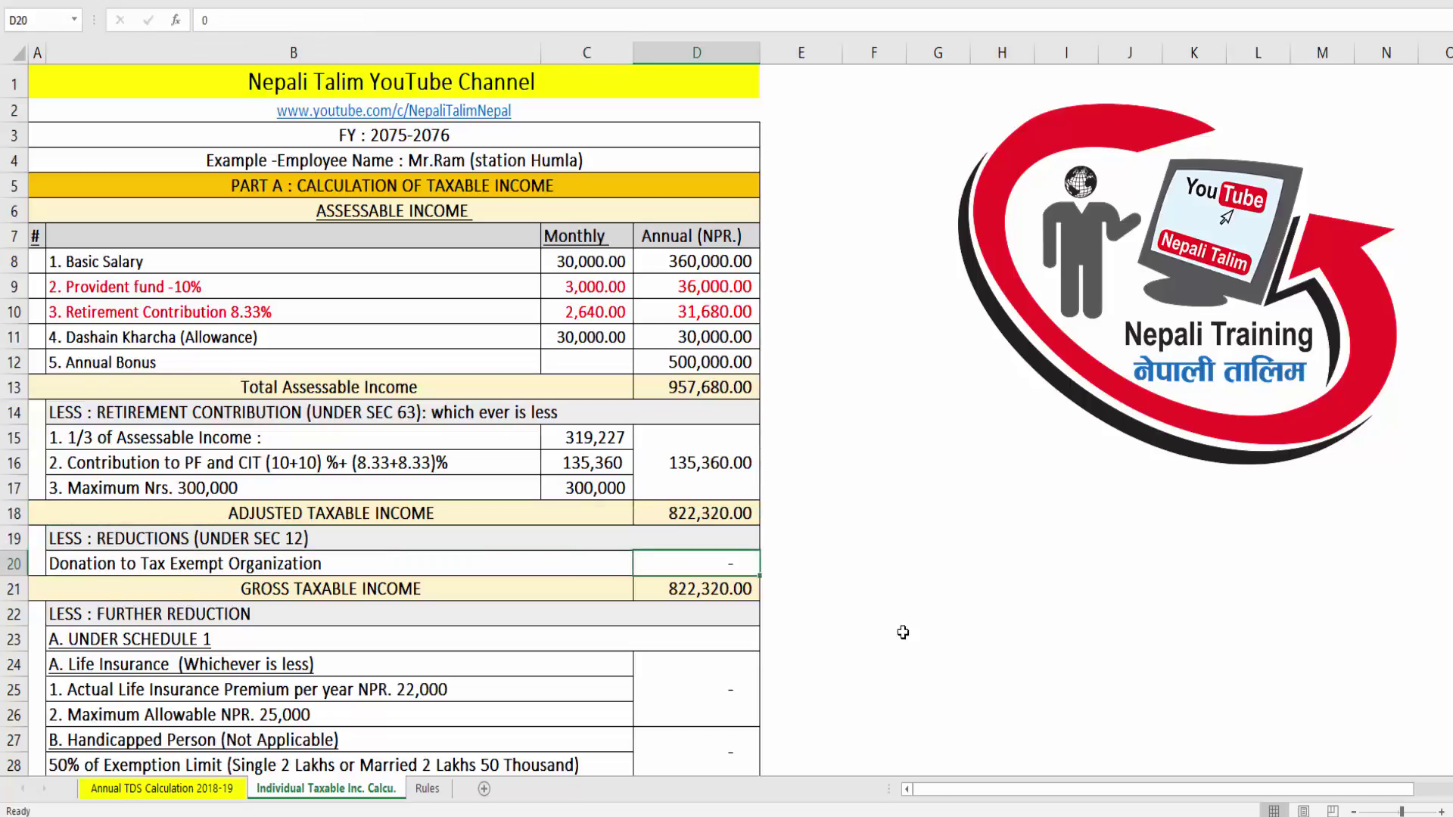
key("Left")
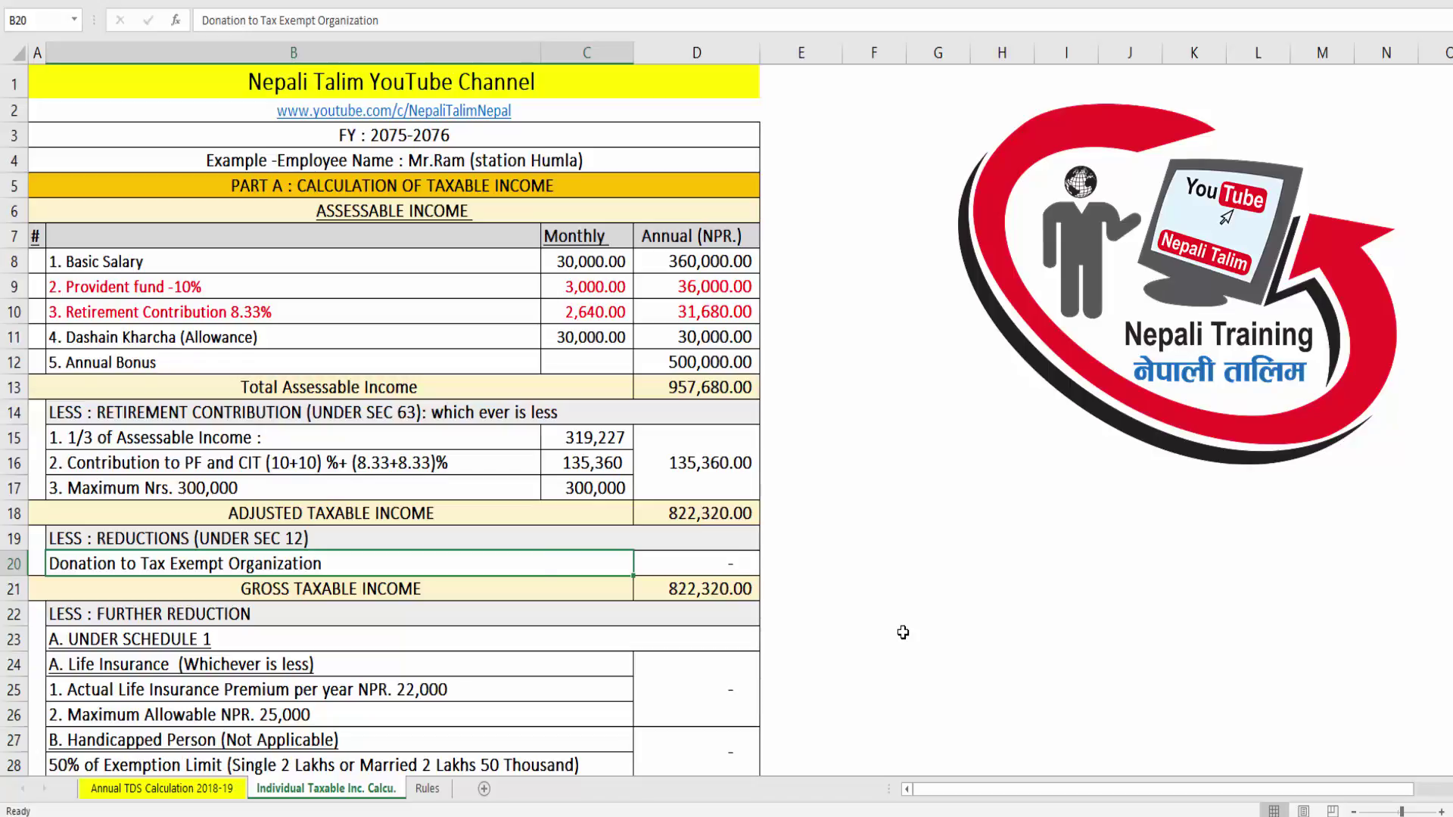
key("F2")
type("-")
key("BackSpace")
key("BackSpace")
key("Tab")
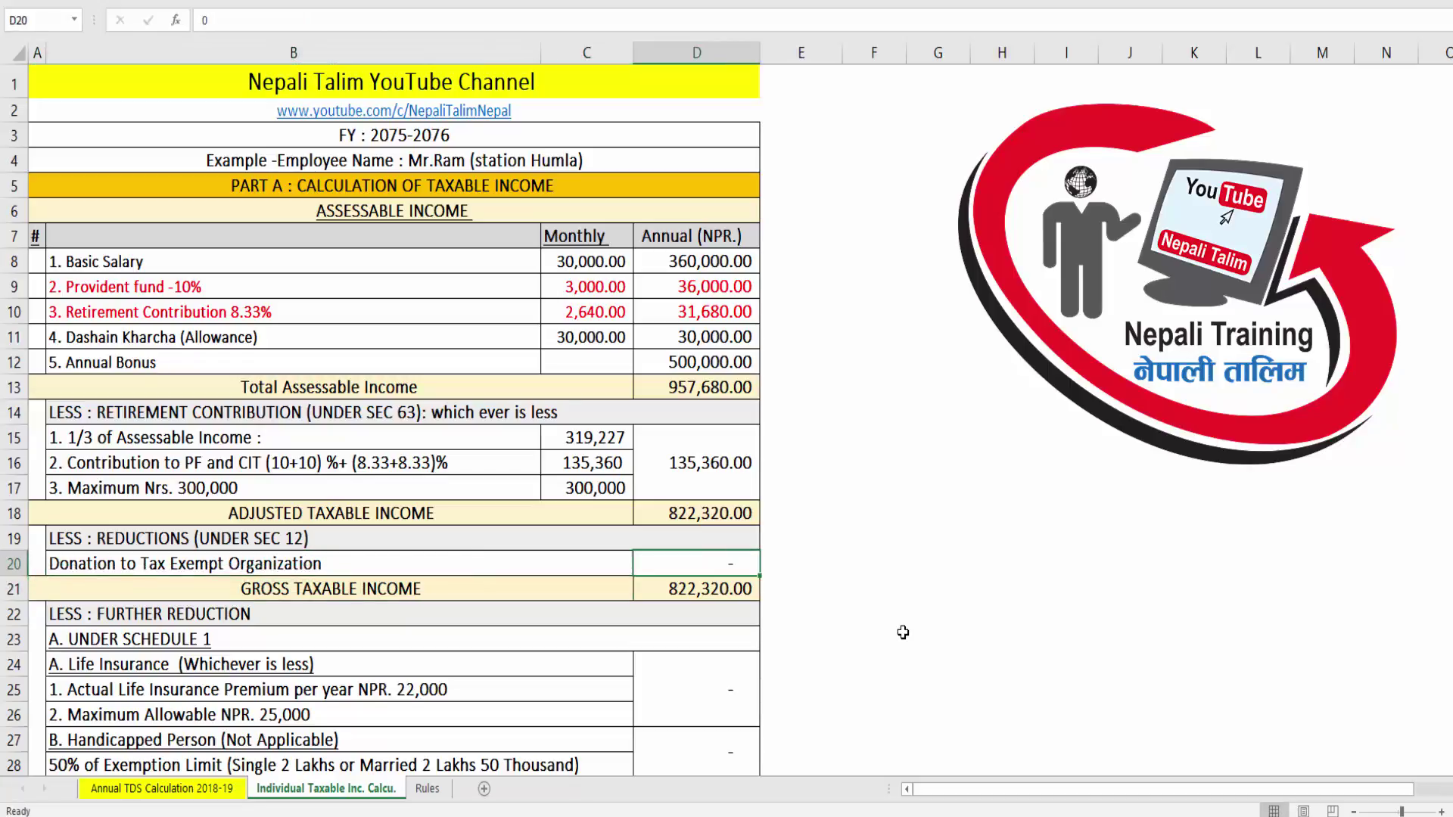
type("0")
key("Return")
key("F2")
key("Escape")
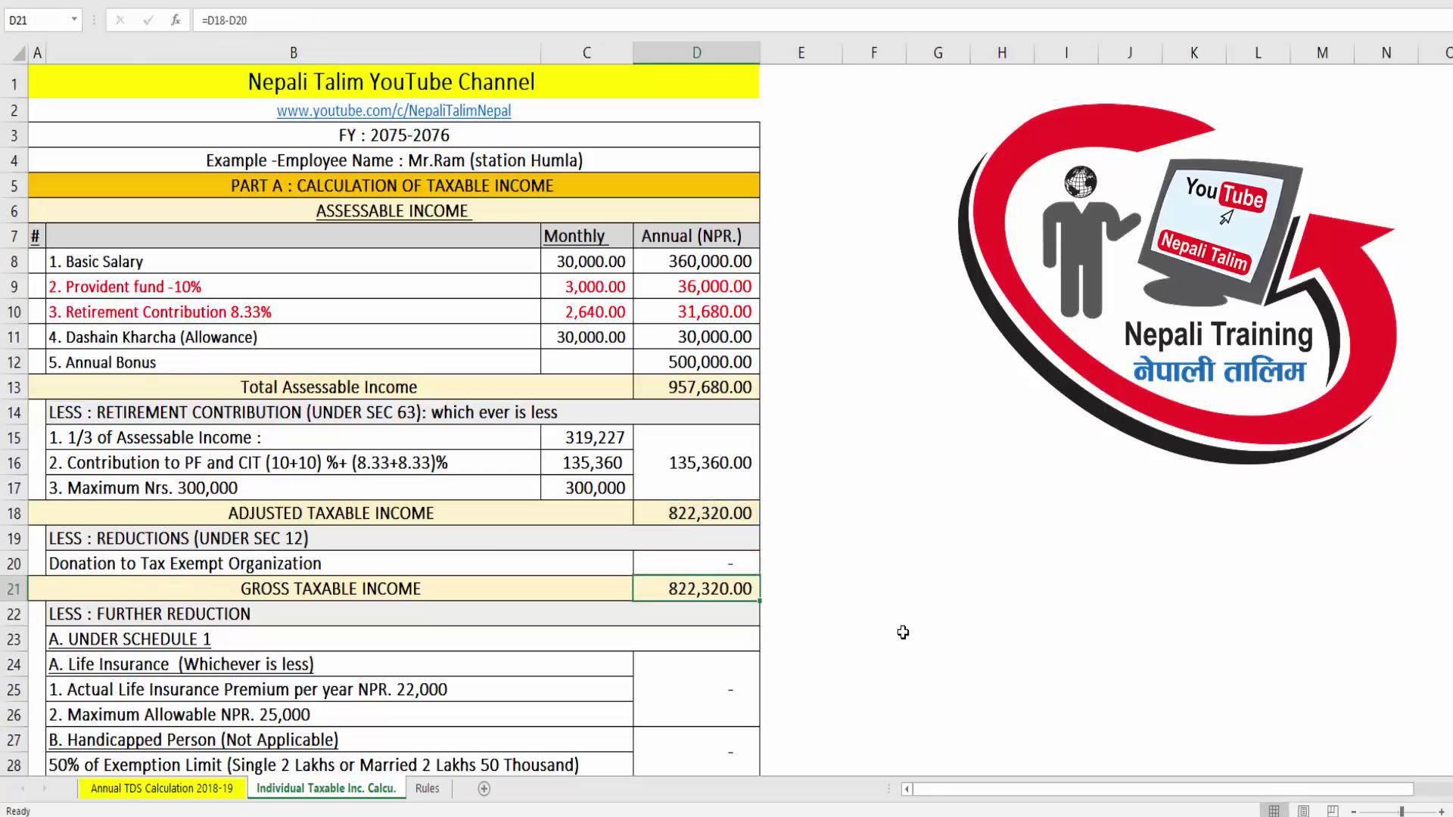
scroll(723, 469, "down", 2)
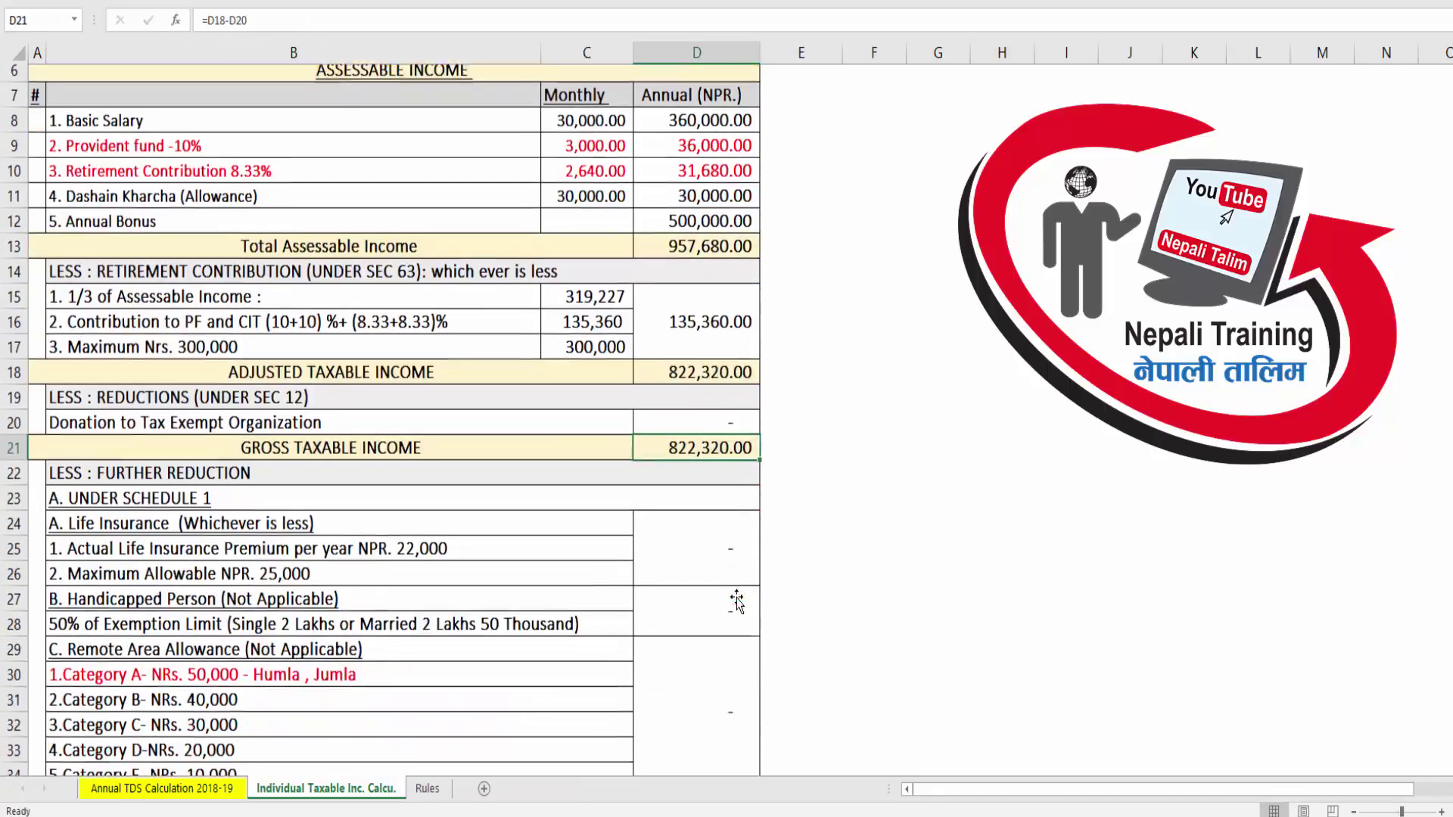
left_click(371, 434)
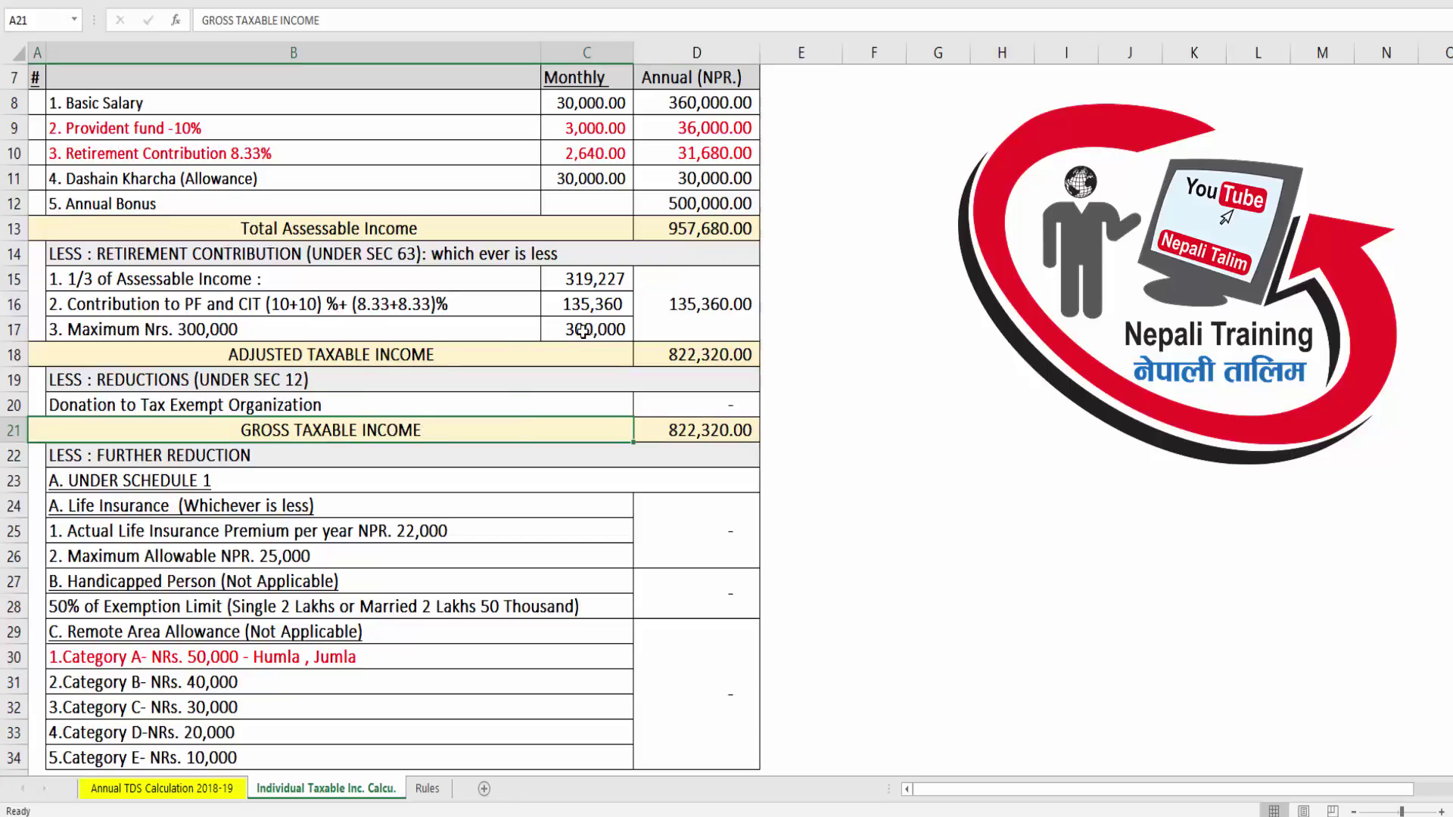
left_click(13, 354)
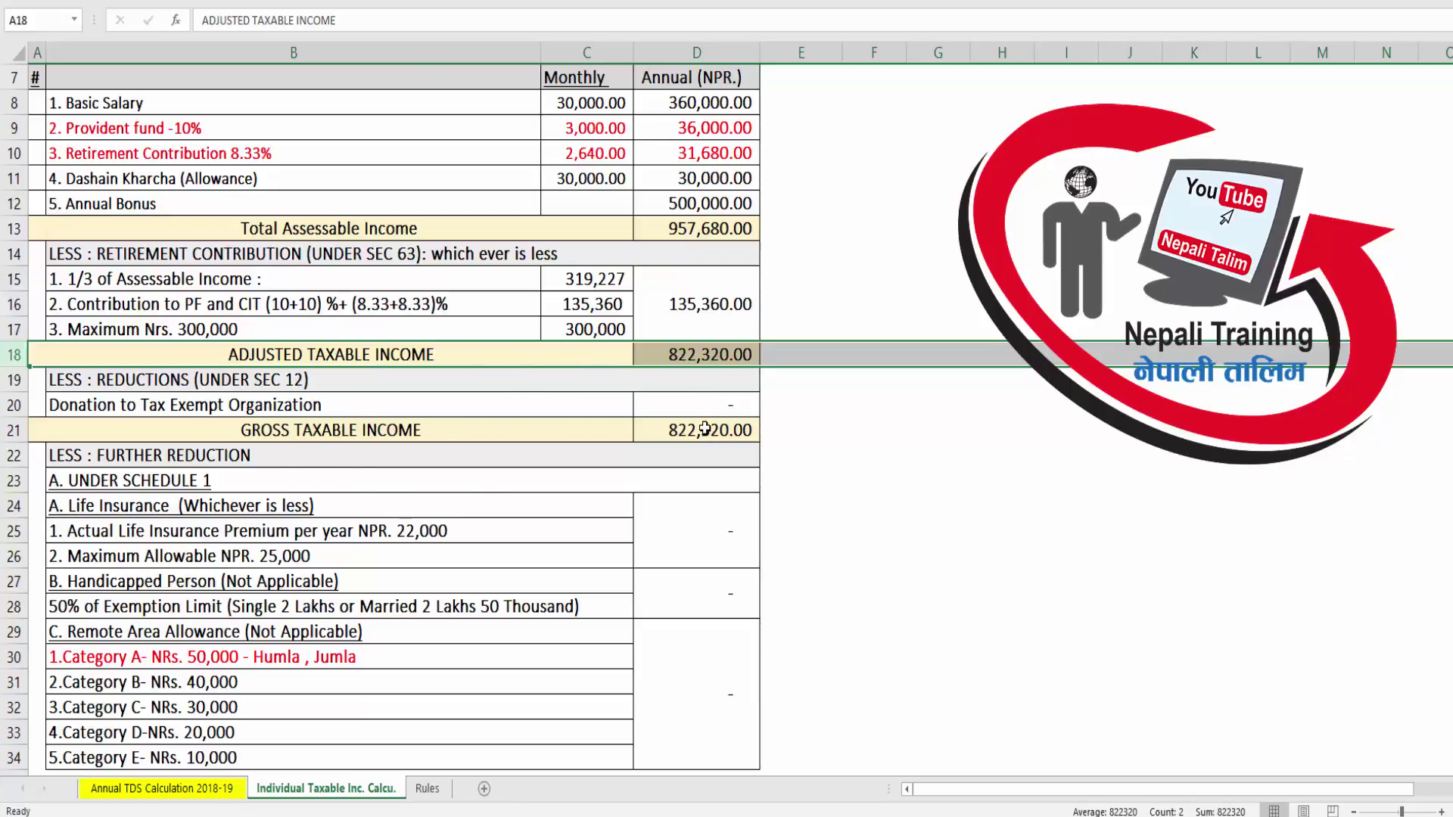
left_click(705, 429)
left_click(183, 453)
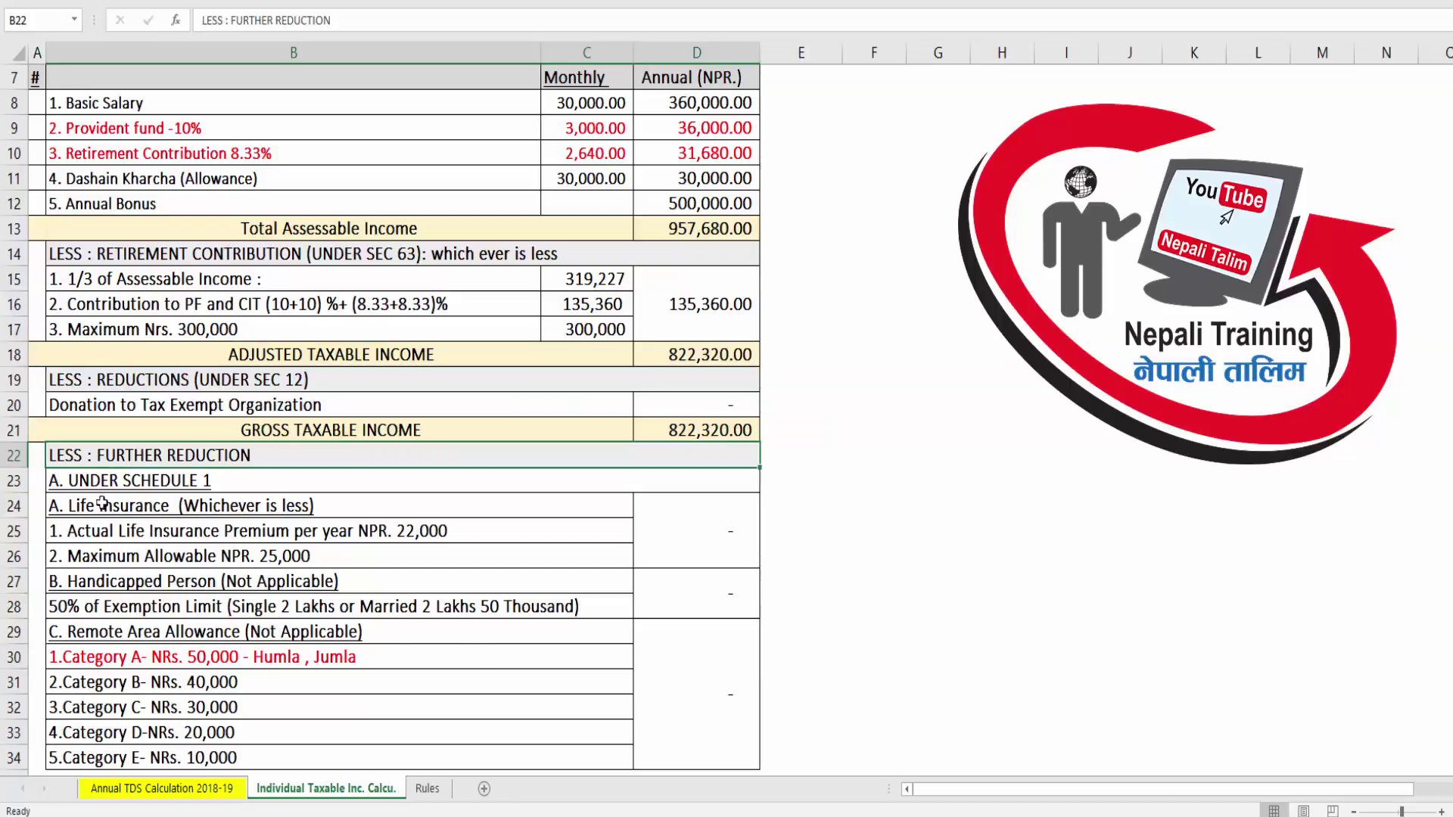
Step: Fill the UNDER SCHEDULE 1, Handicapped Person and Remote Area Allowance headings with light gold
left_click(107, 480)
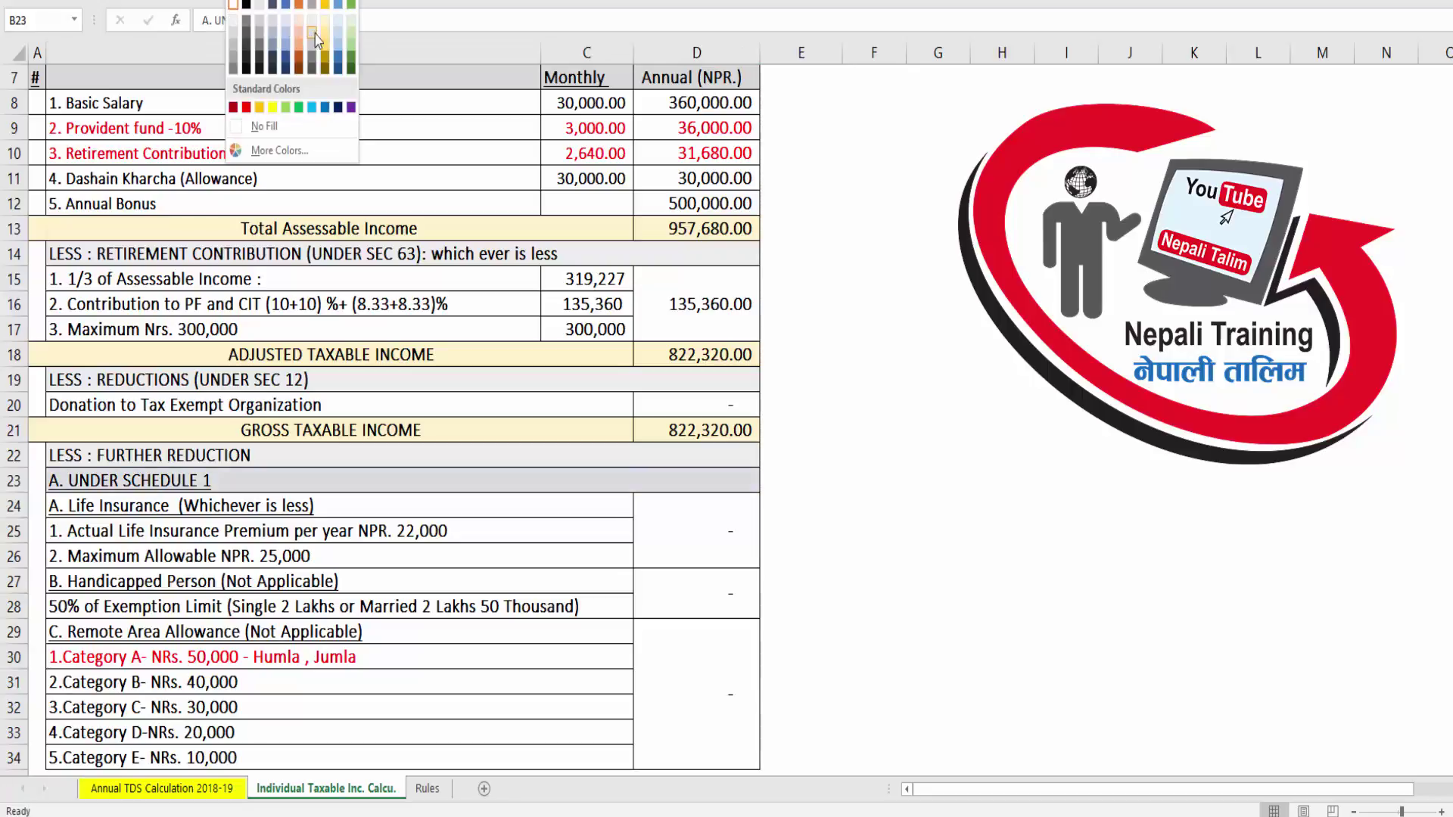
left_click(328, 40)
left_click(186, 505)
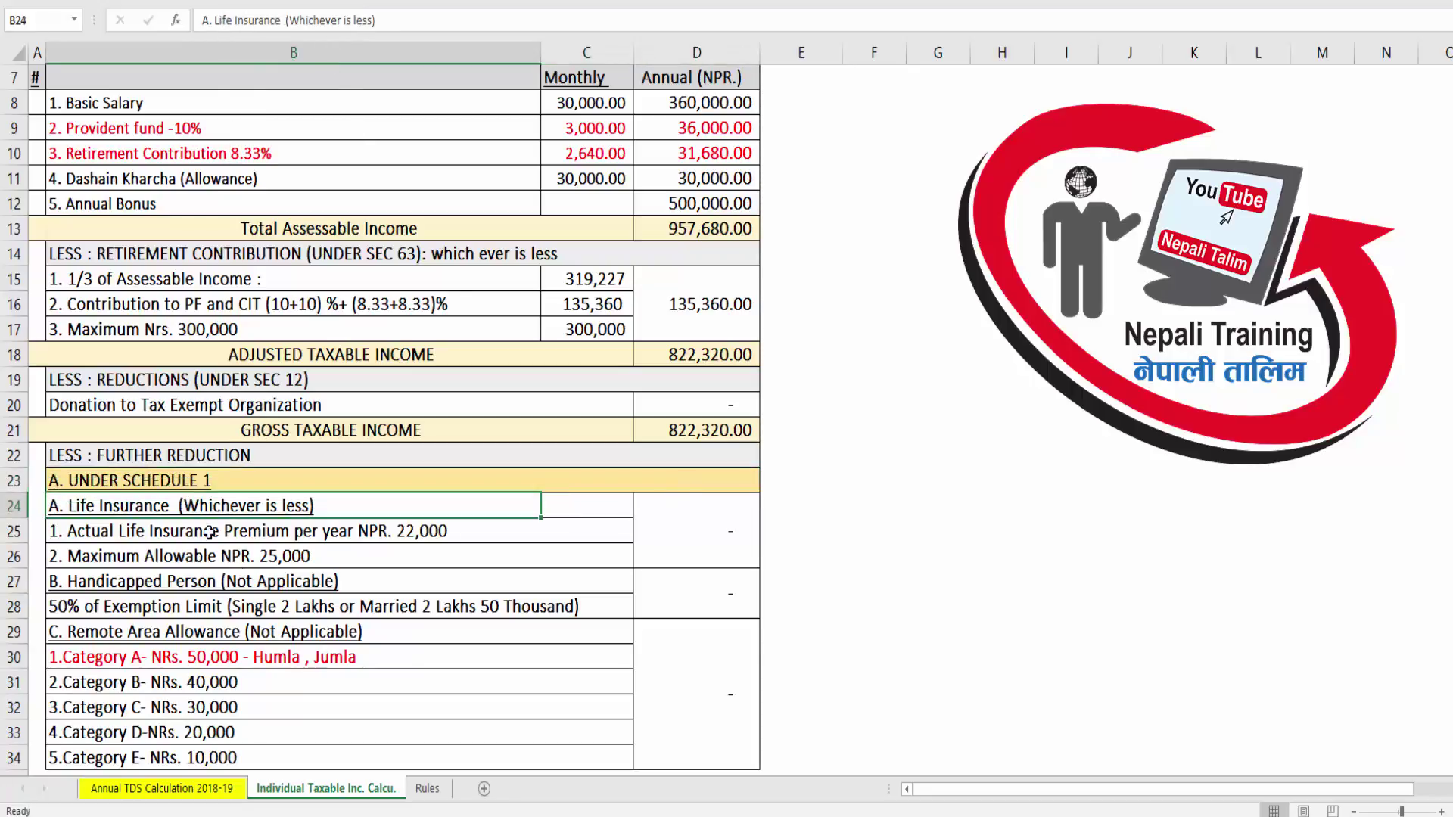
scroll(412, 449, "down", 2)
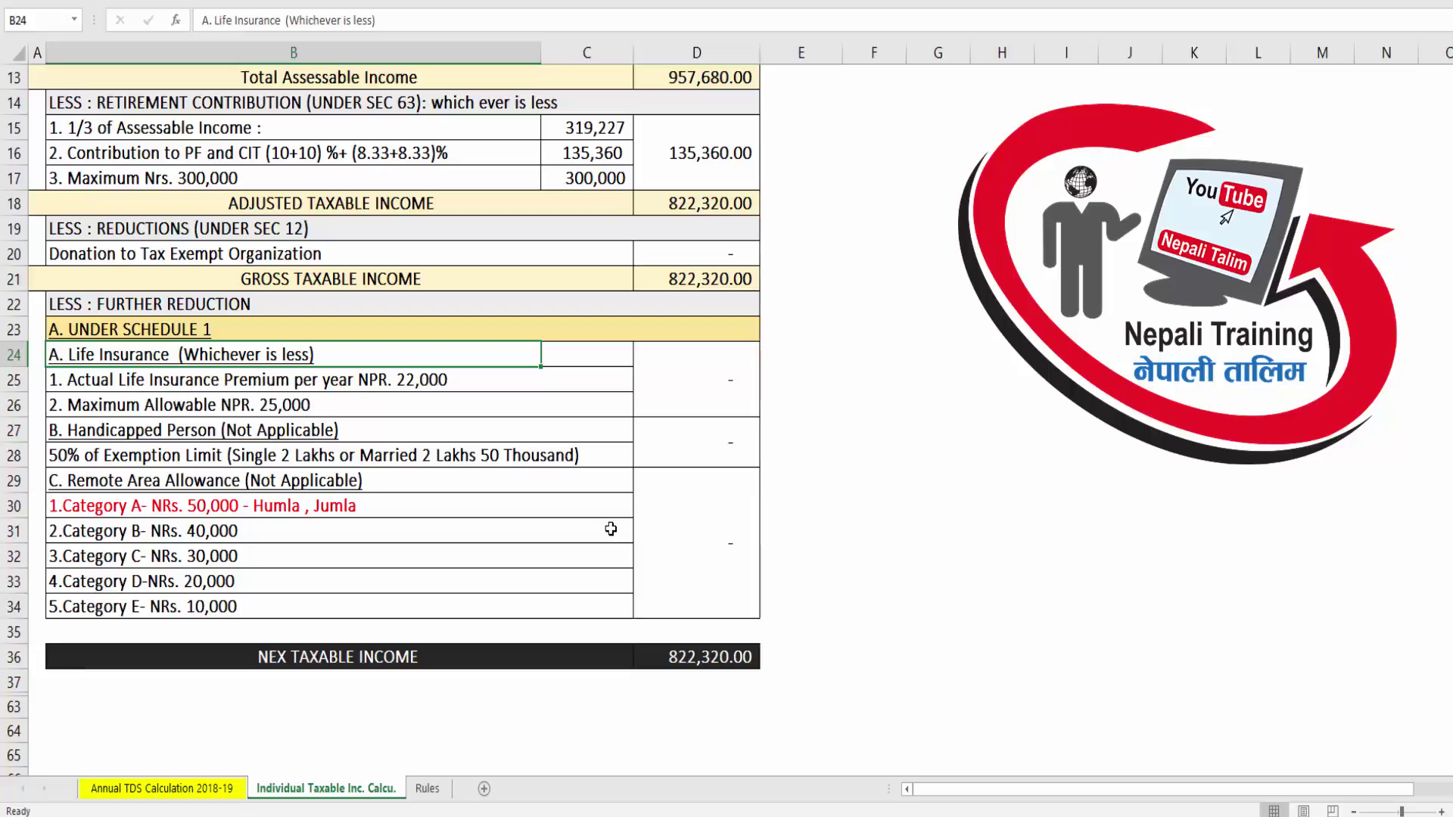
key("Down")
key("Down")
key("Down")
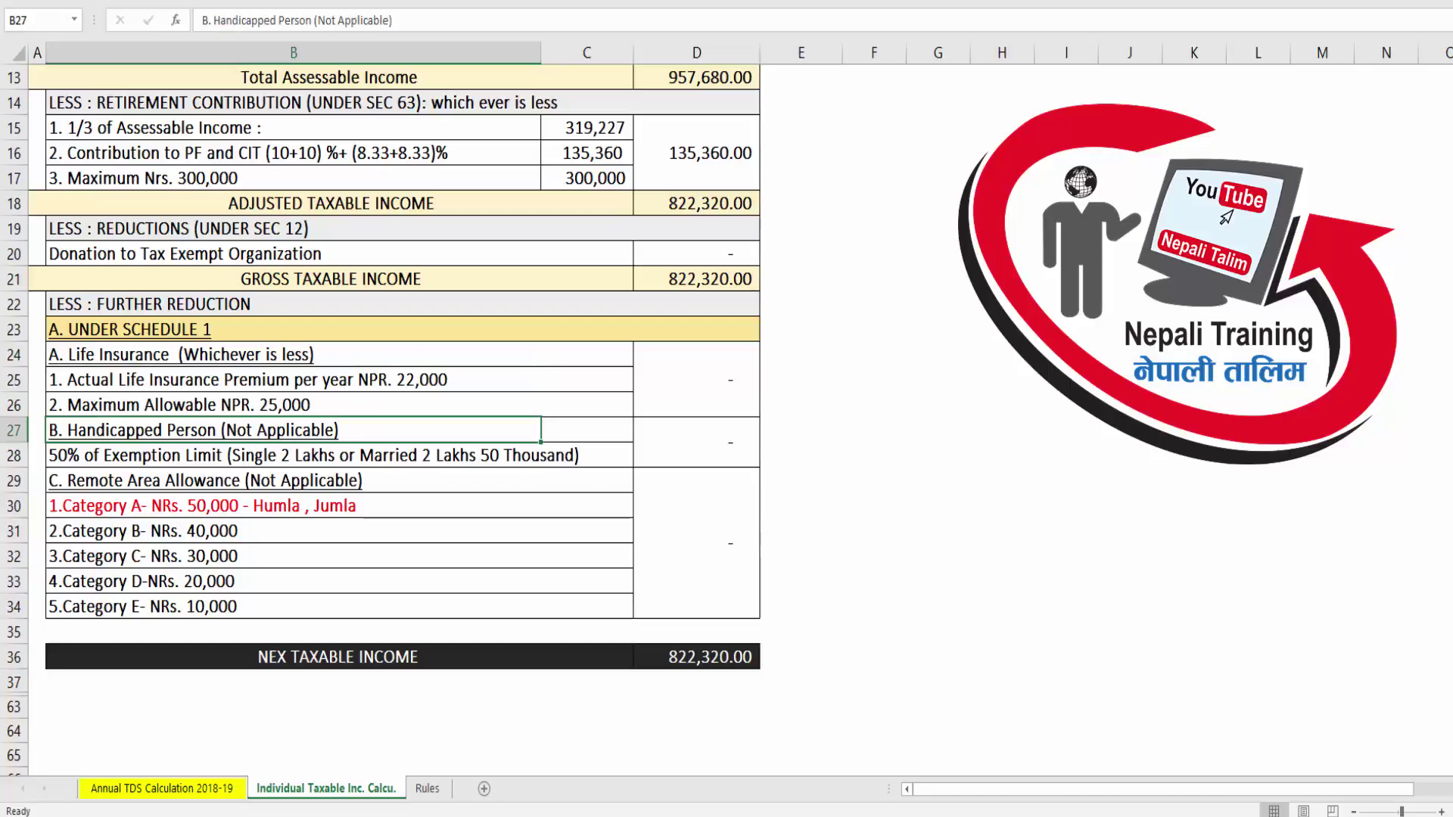
key("F4")
key("Down")
key("Down")
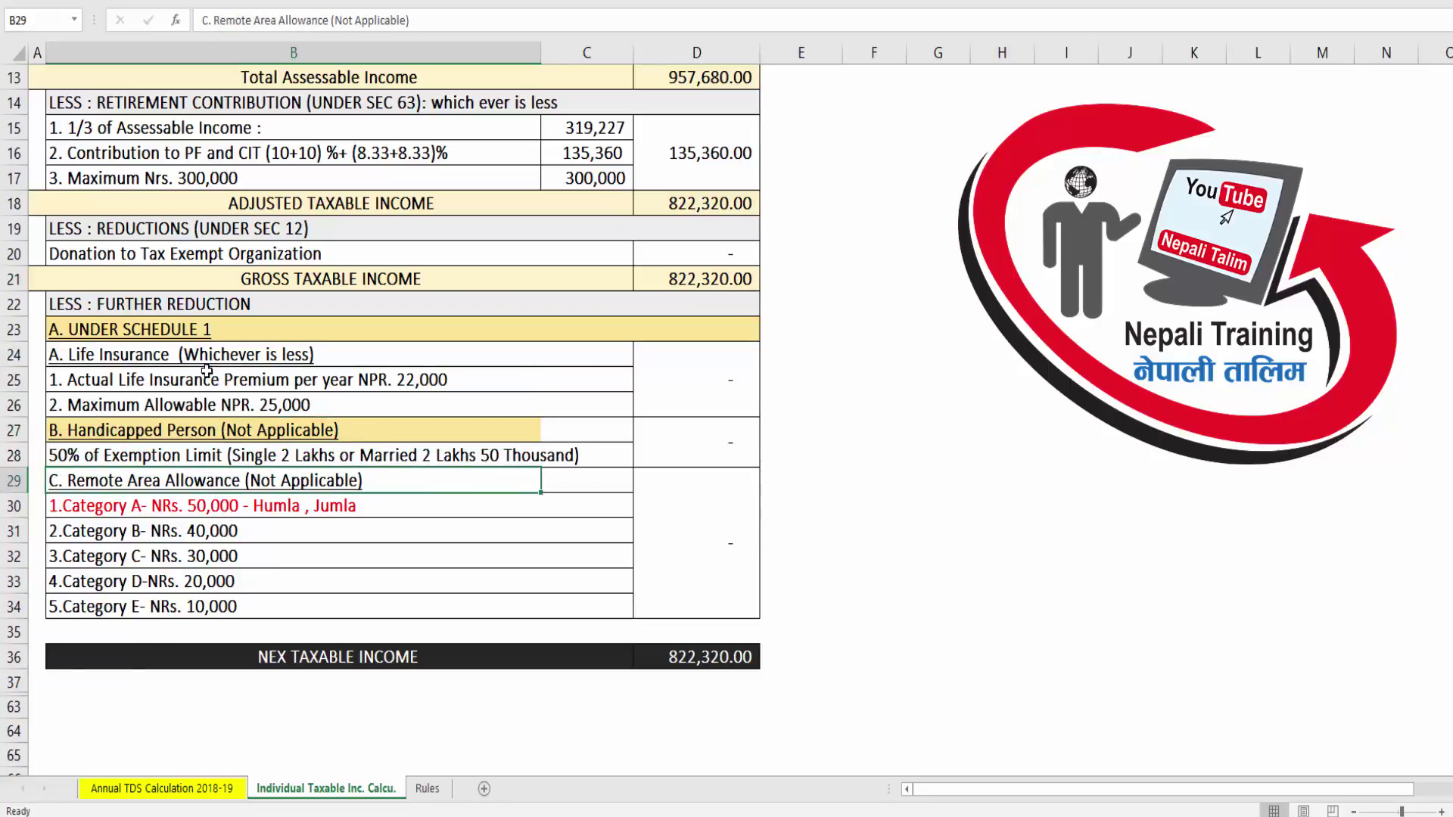
key("F4")
key("Up")
key("Up")
key("Up")
key("Up")
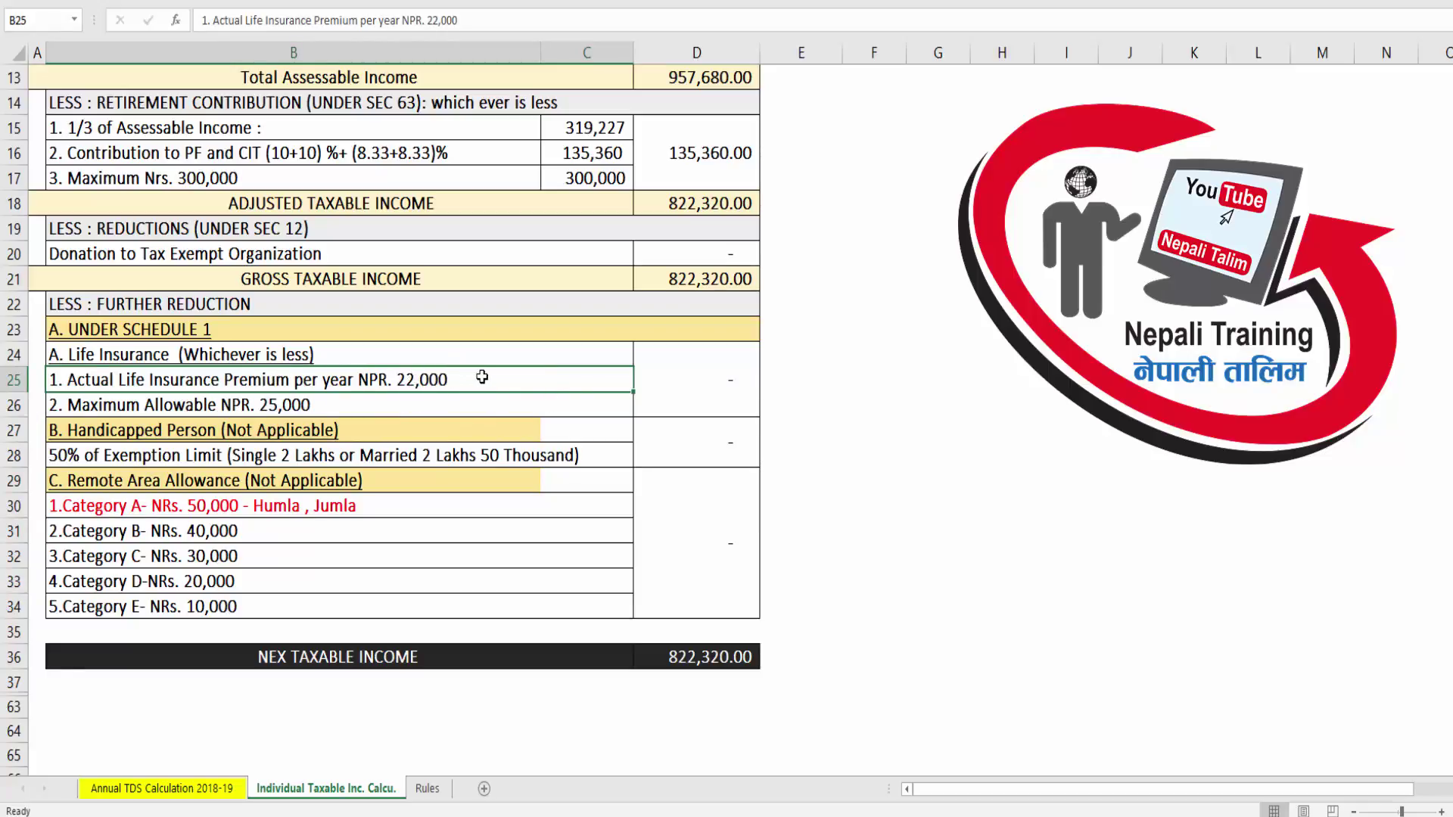
Step: Enter 22000 as the life insurance deduction amount
left_click(466, 399)
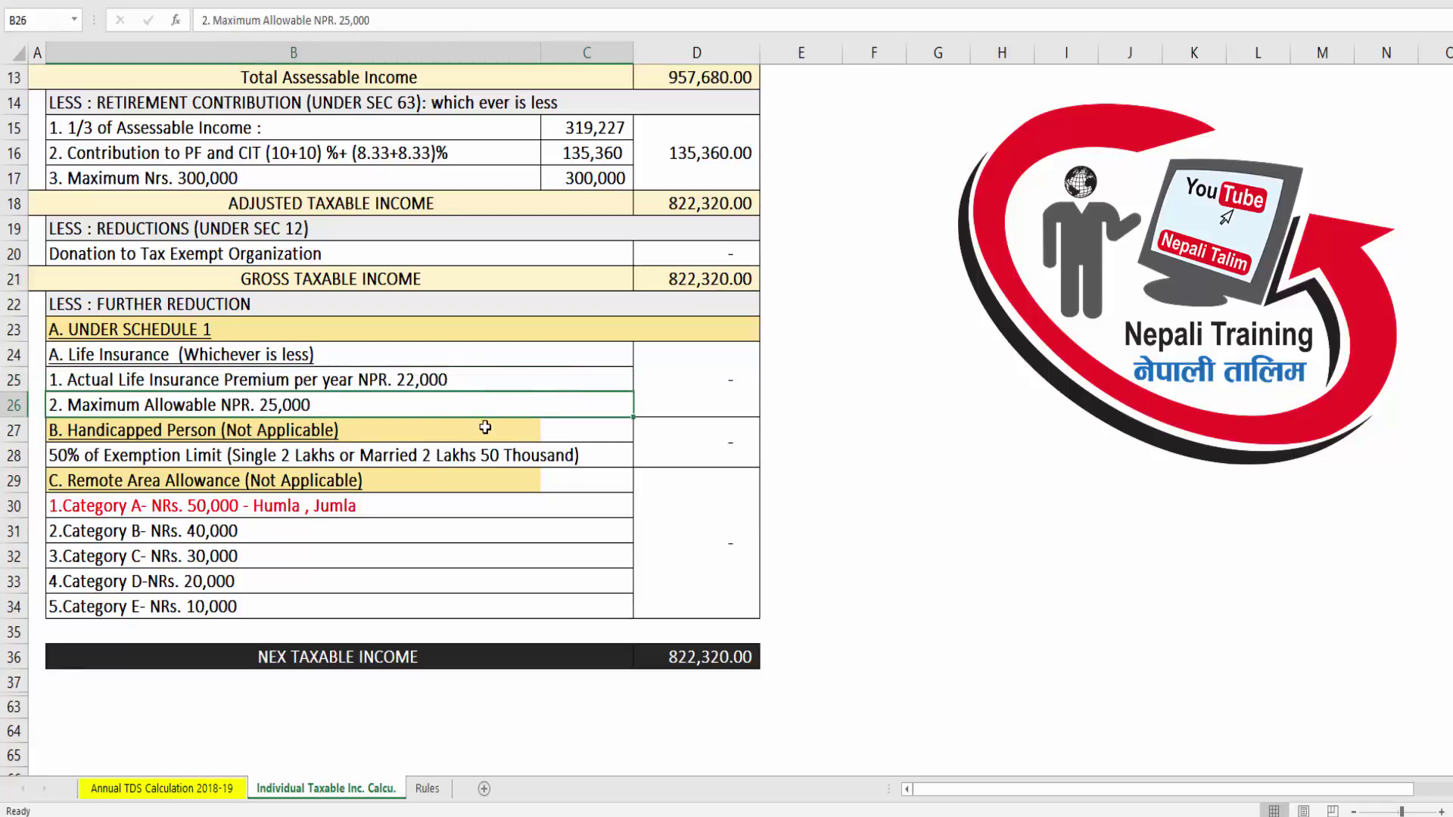
key("Right")
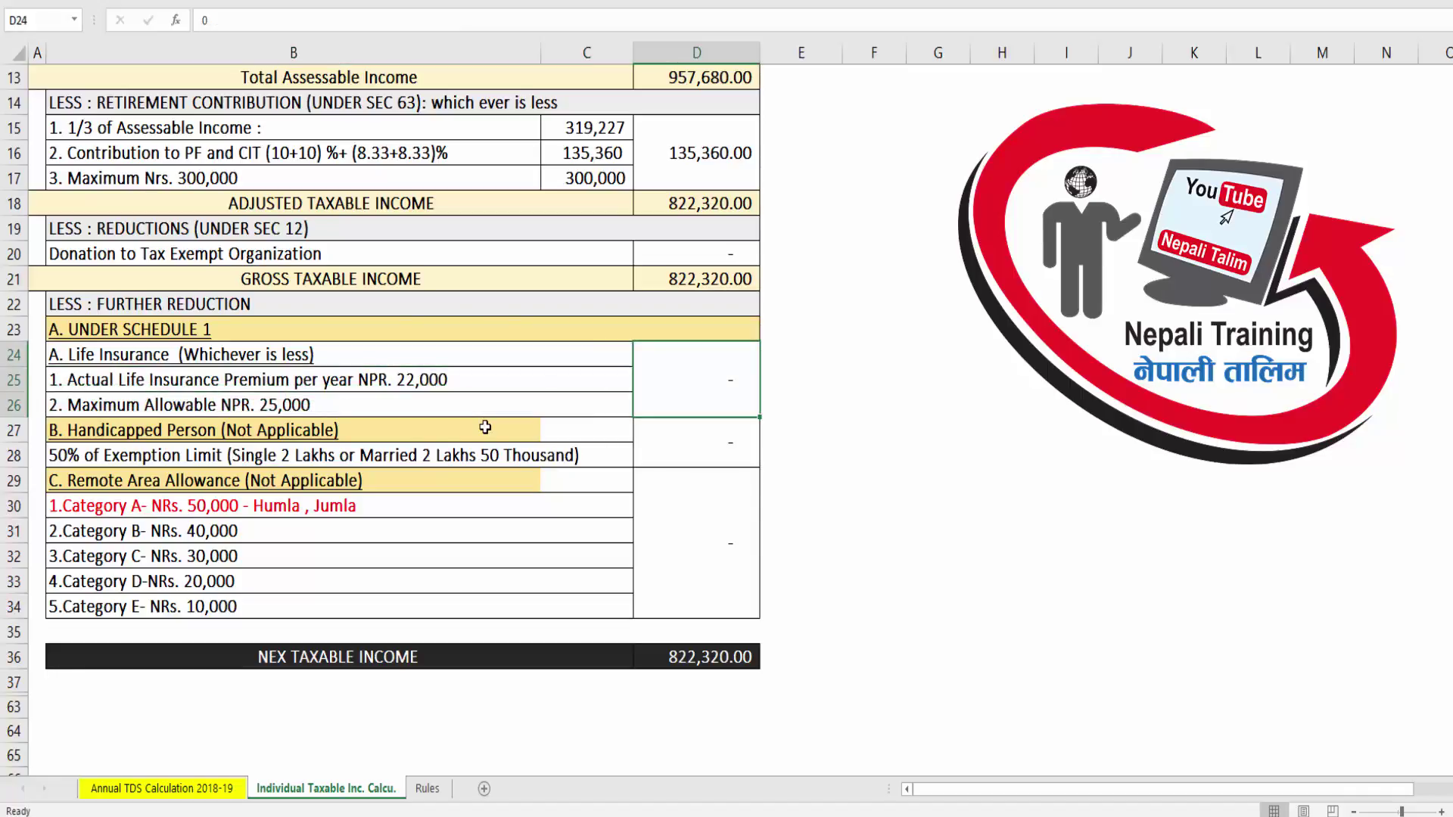
type("25")
key("BackSpace")
key("BackSpace")
type("22000")
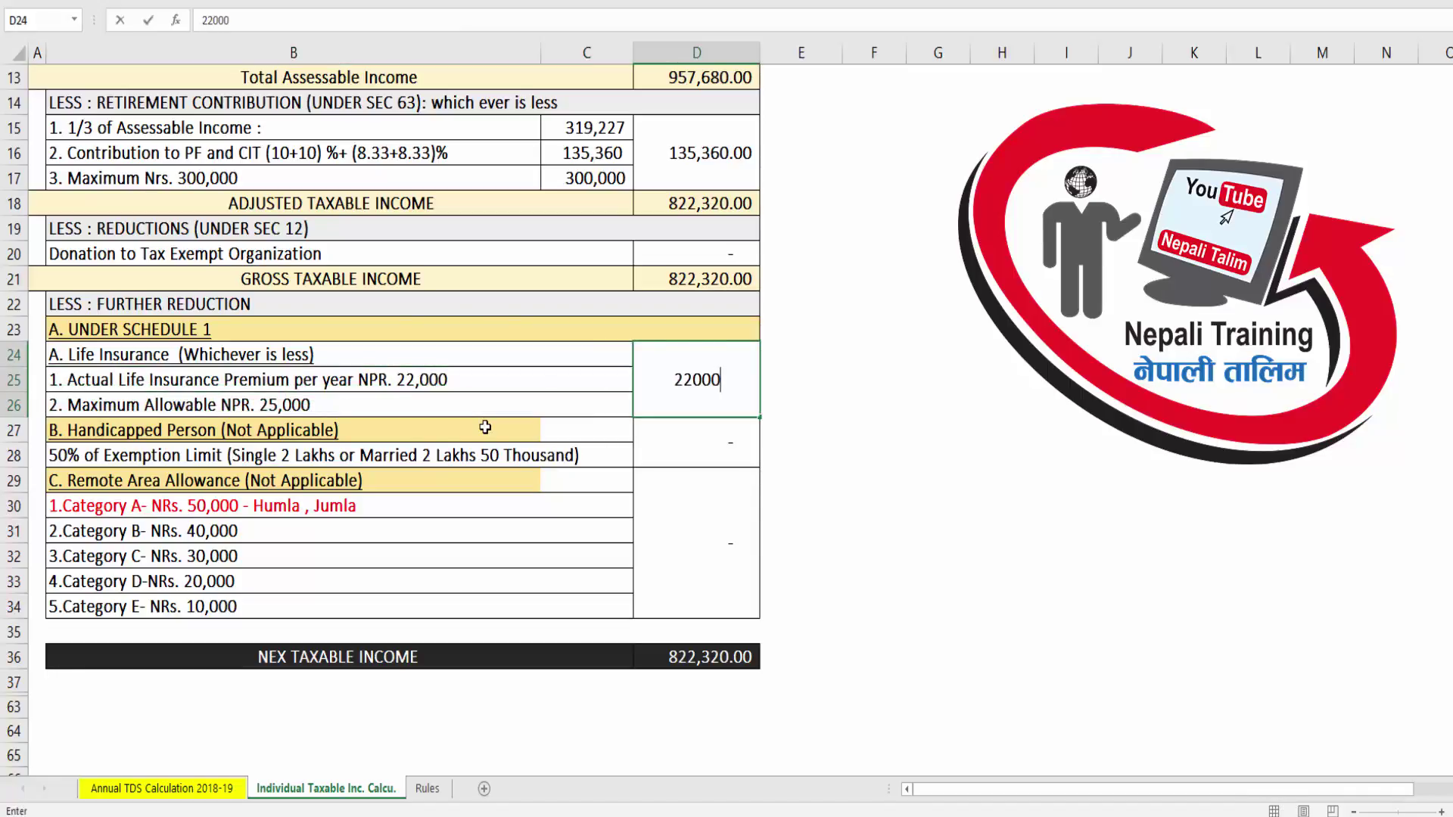
key("Return")
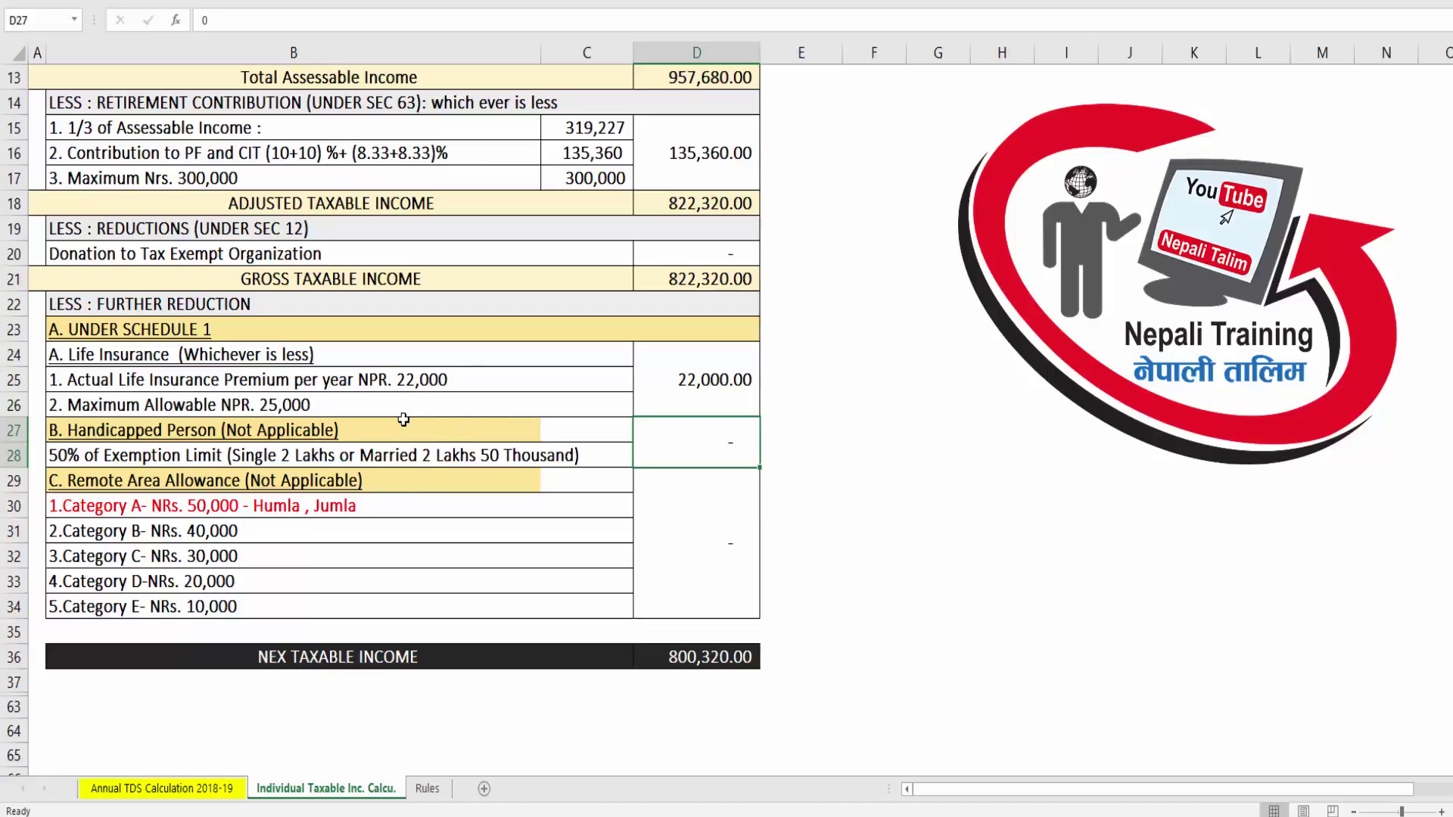
left_click(391, 445)
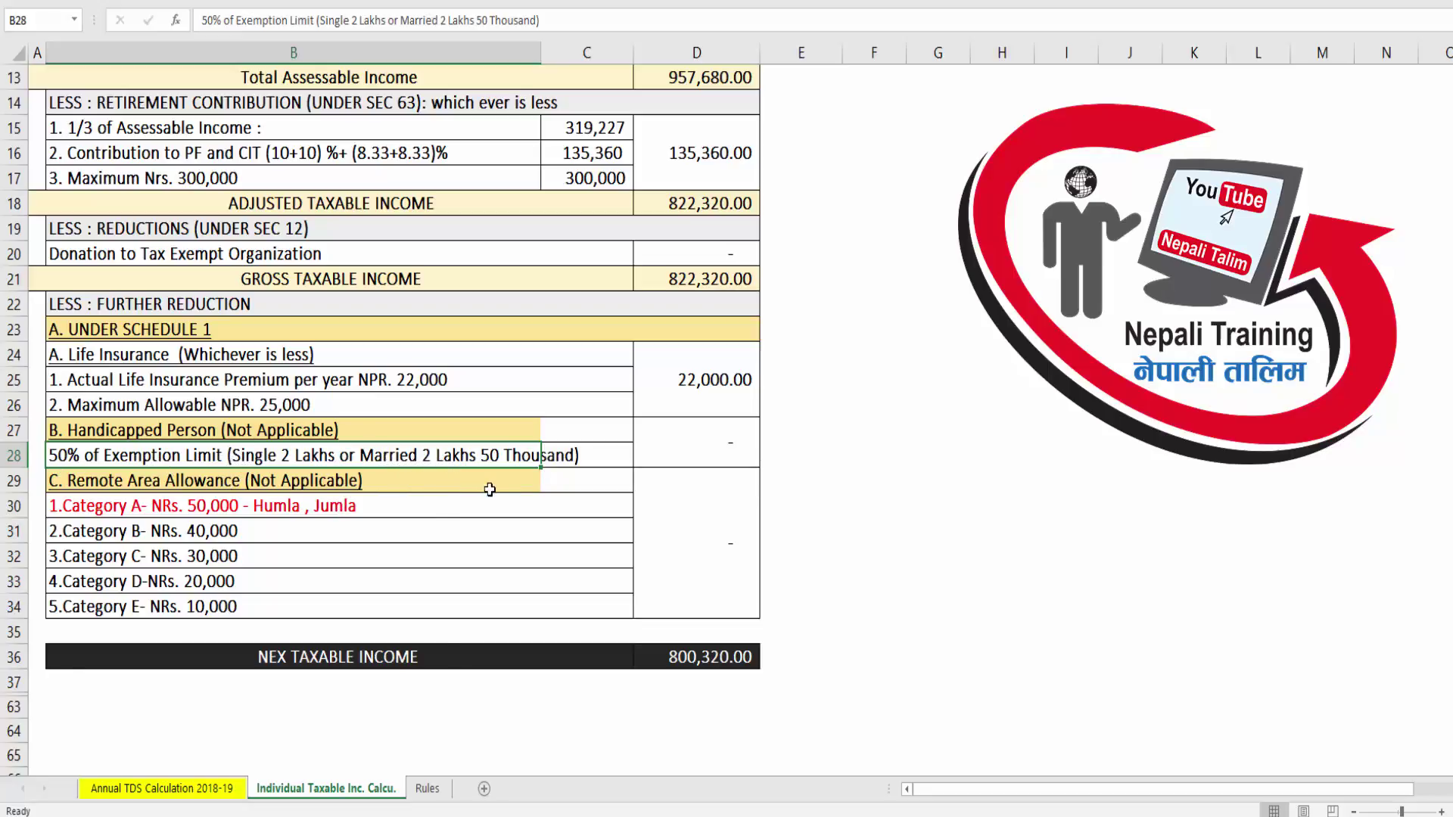
Step: Delete the bracketed Single/Married limits from the exemption limit line
double_click(228, 454)
left_click_drag(228, 455, 556, 483)
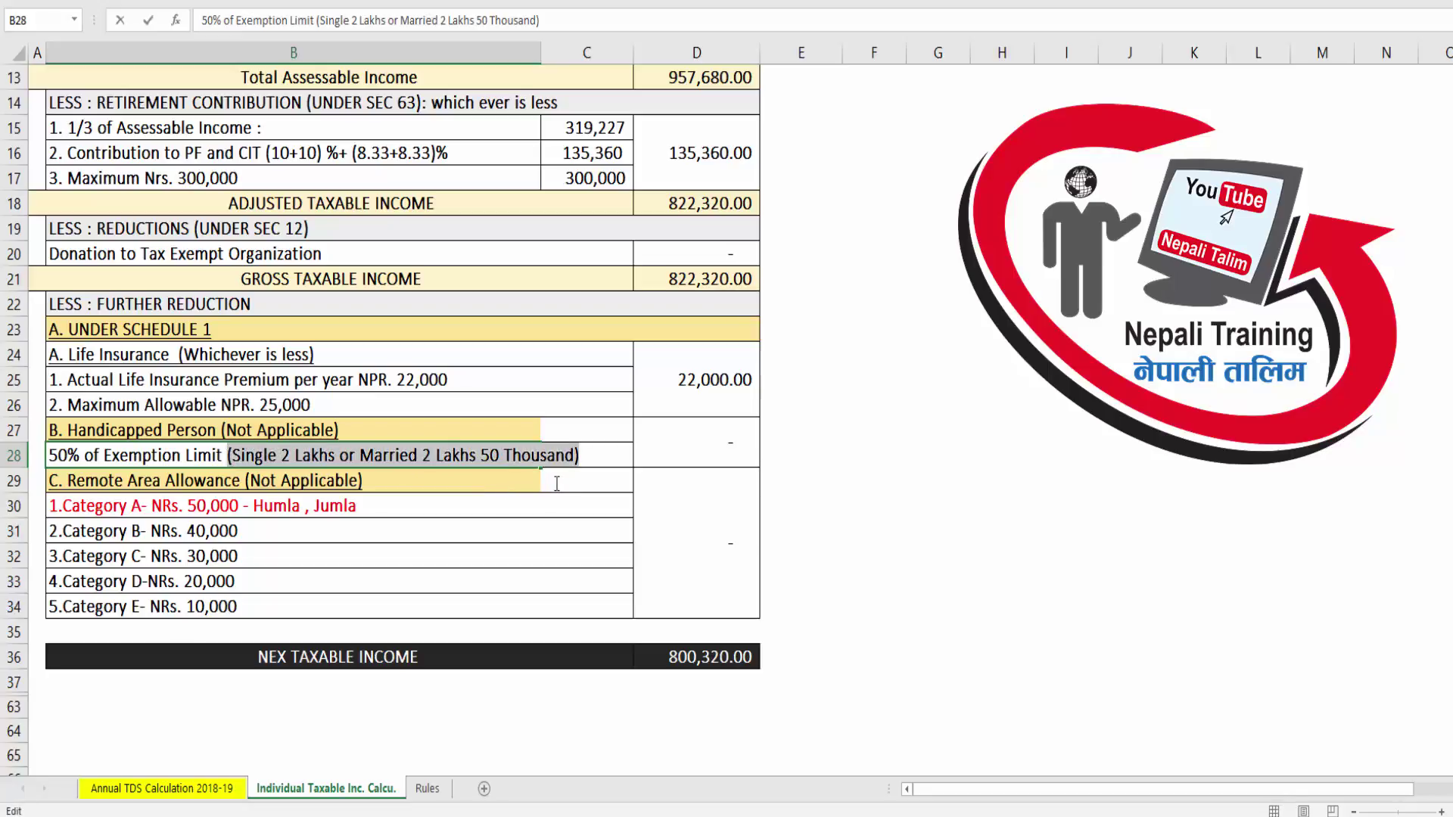
left_click(578, 457)
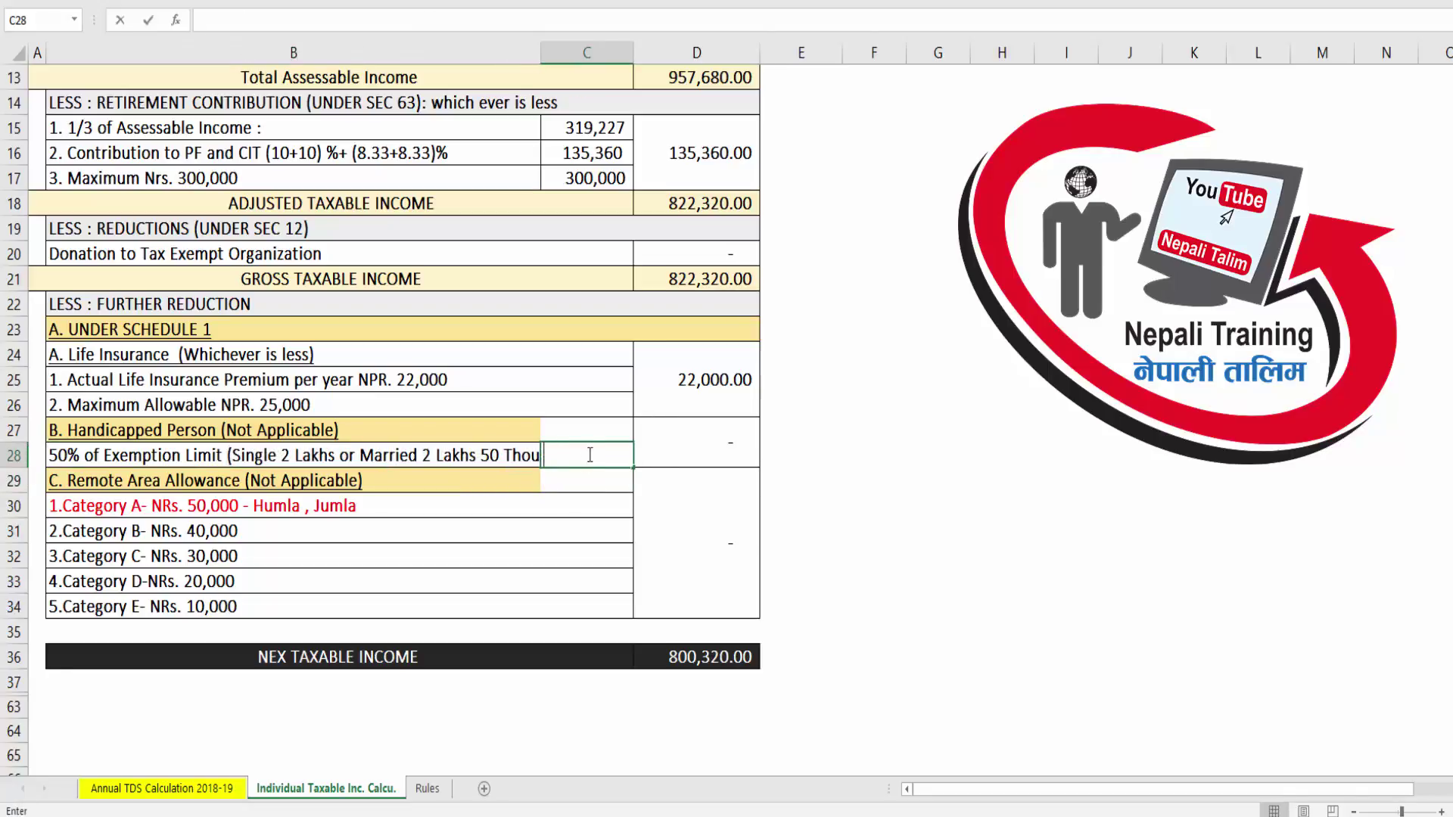
left_click(238, 430)
left_click(231, 454)
double_click(231, 455)
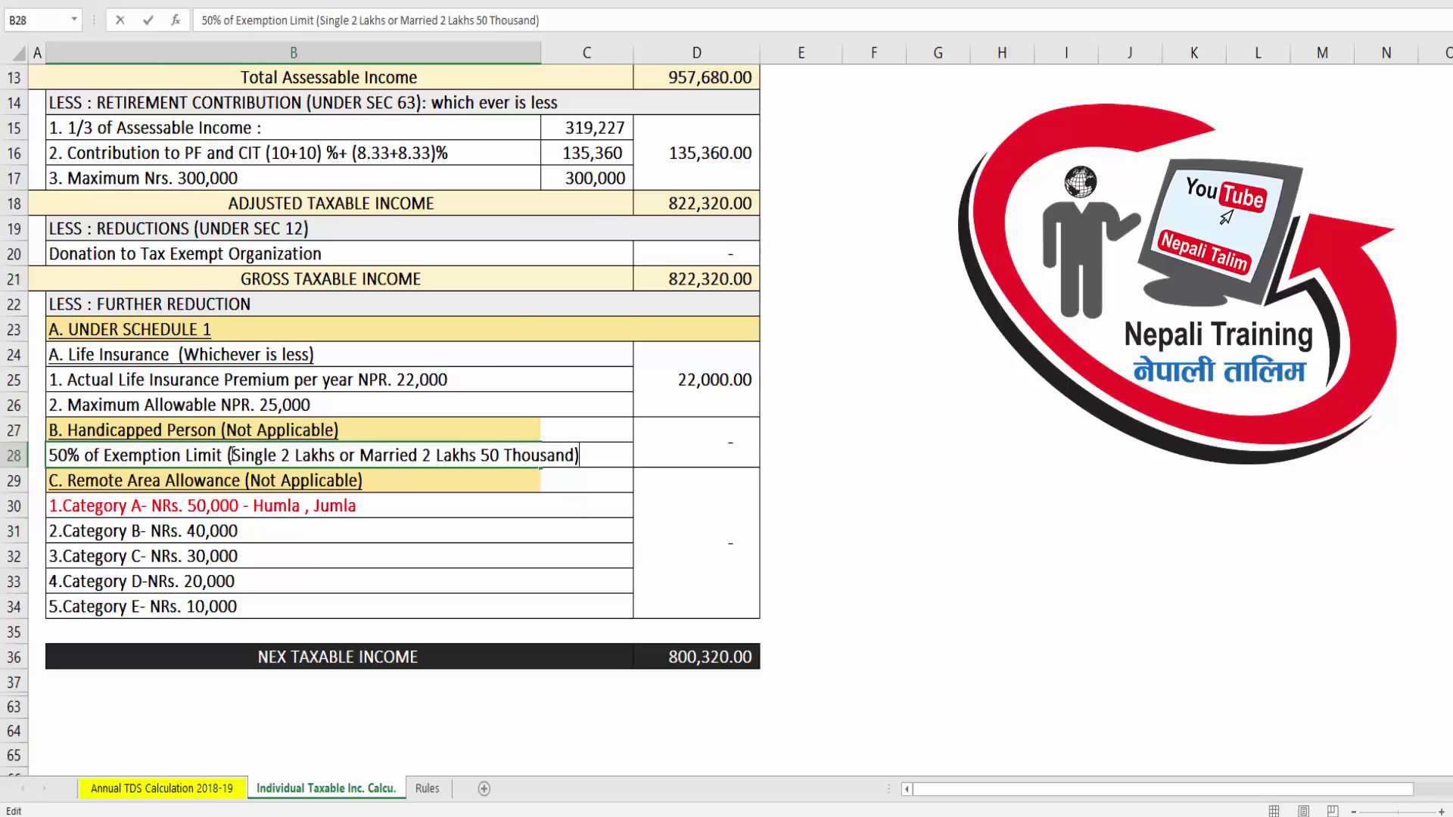
left_click_drag(228, 454, 584, 458)
key("BackSpace")
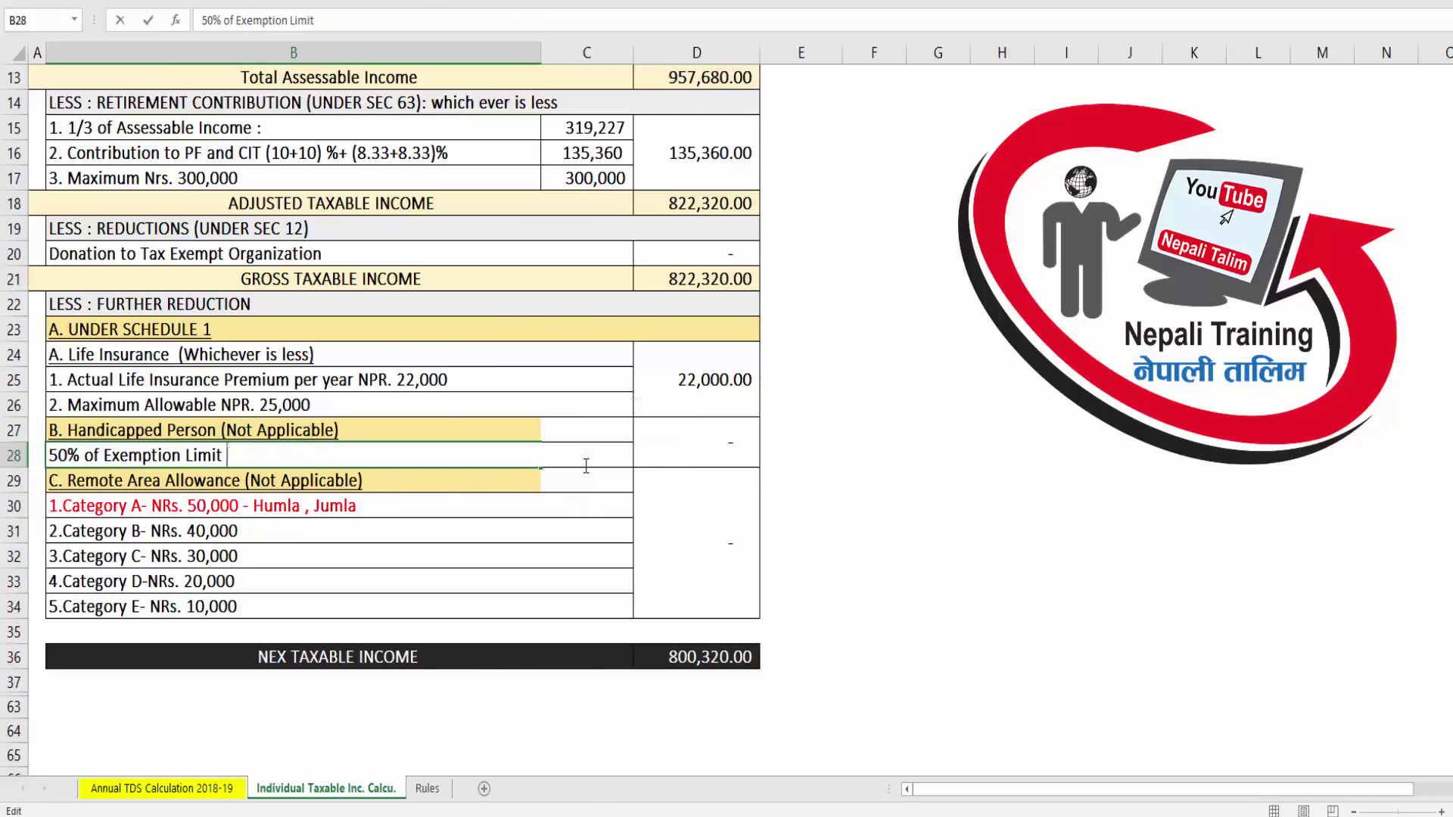
key("Return")
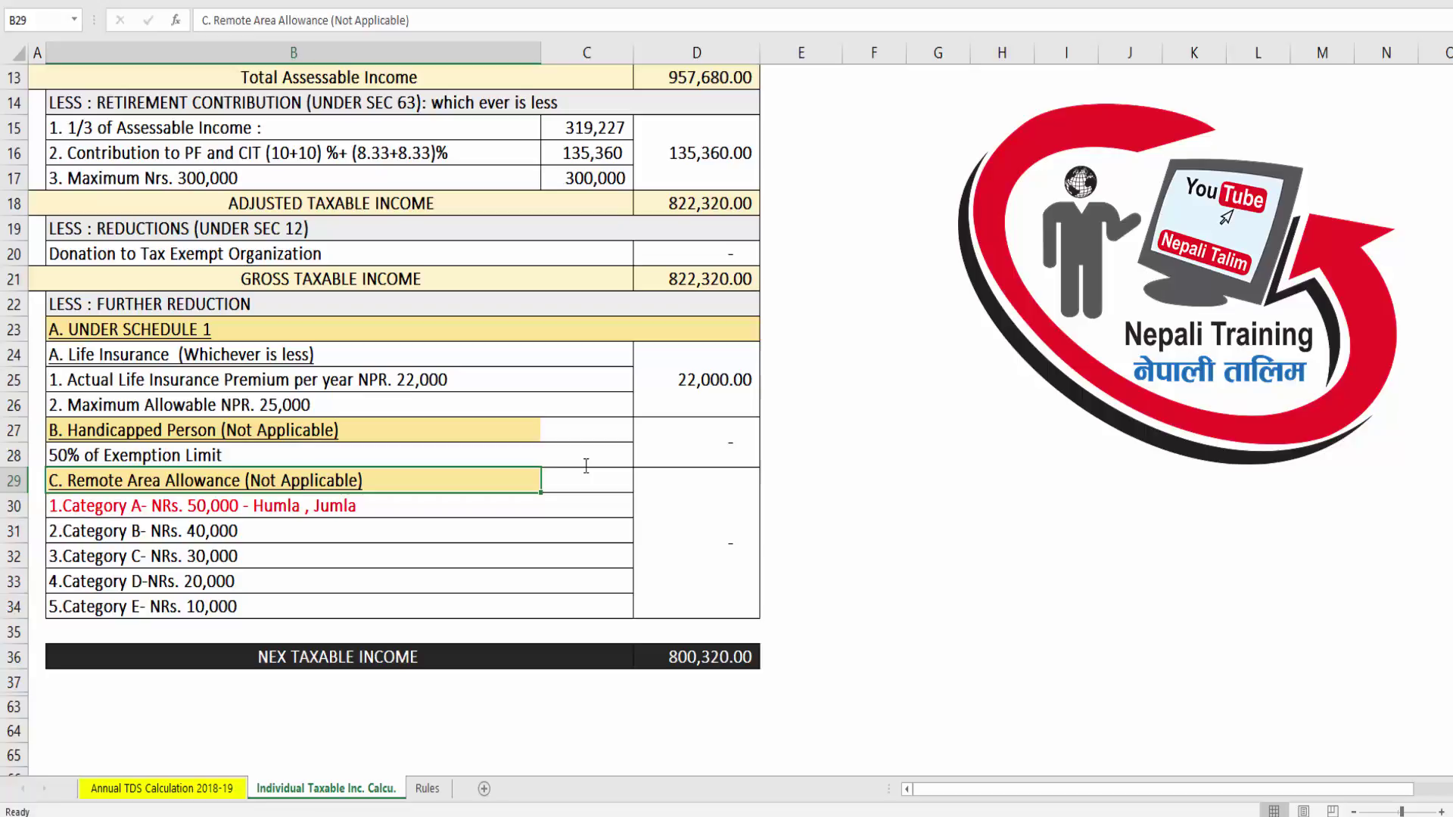
Step: Append '(350,000 single +couple 400000)' to the exemption limit line
key("Up")
key("F2")
type("(")
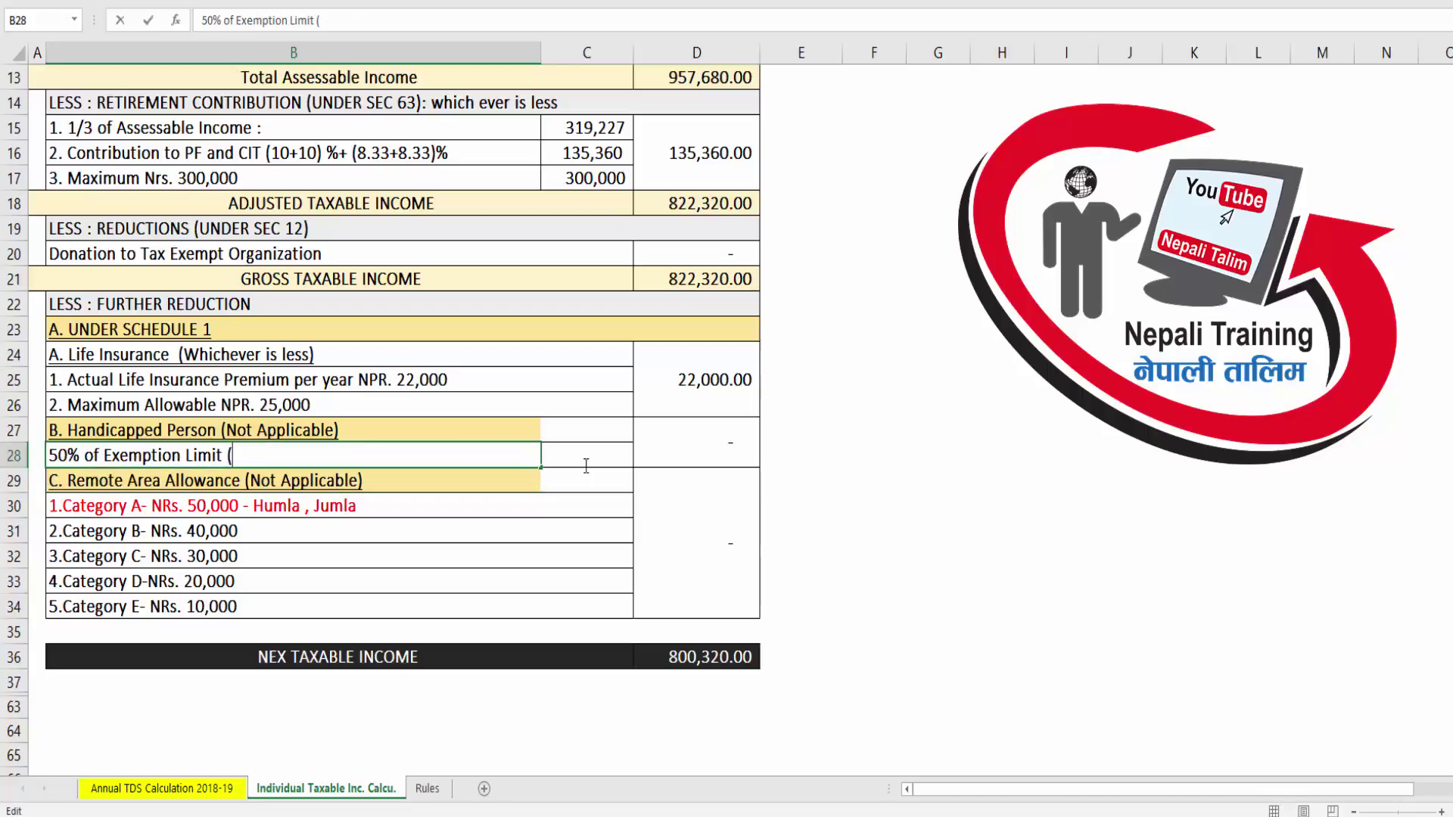
type("350,000 single")
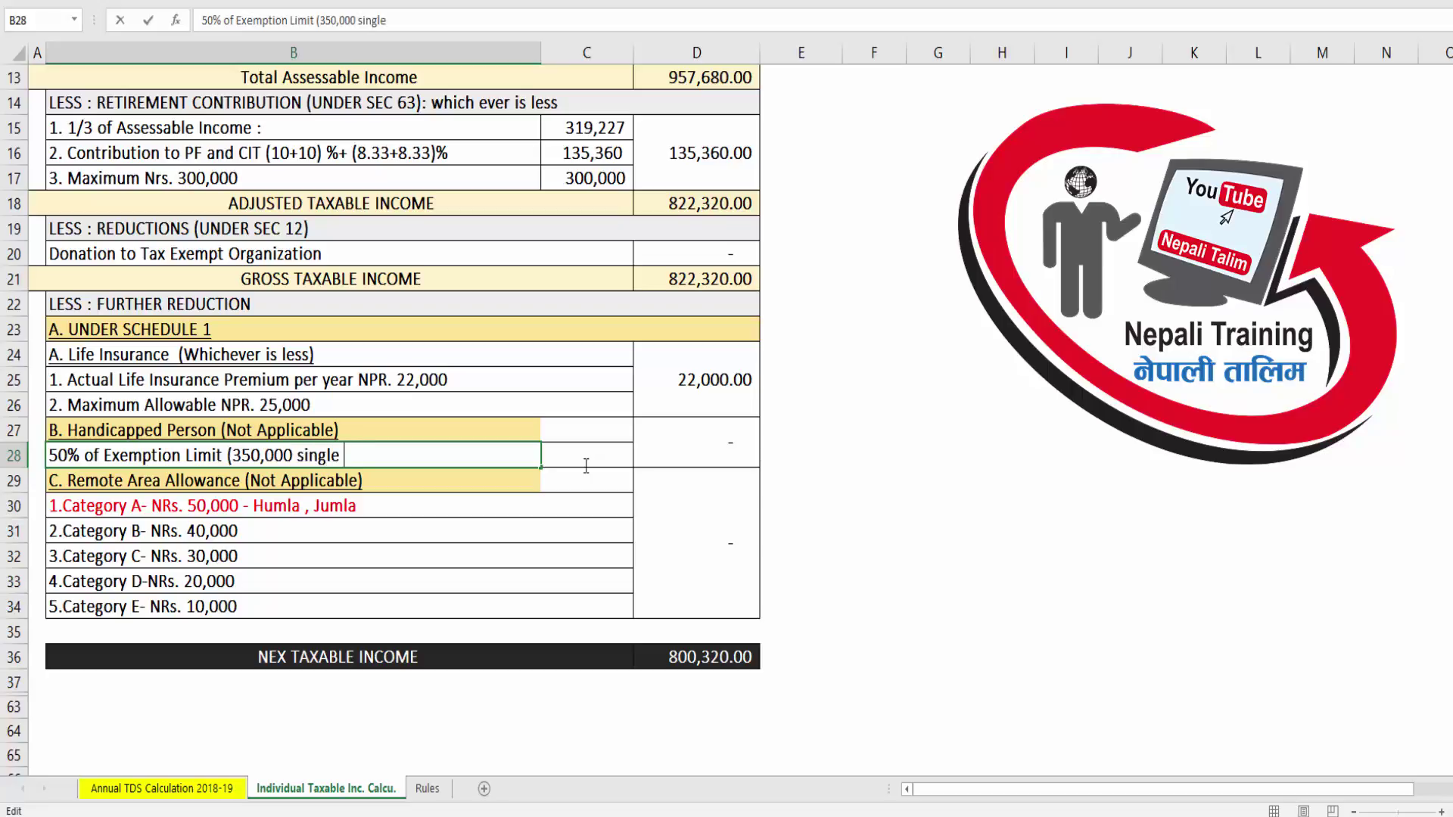
type(" +couple 400000")
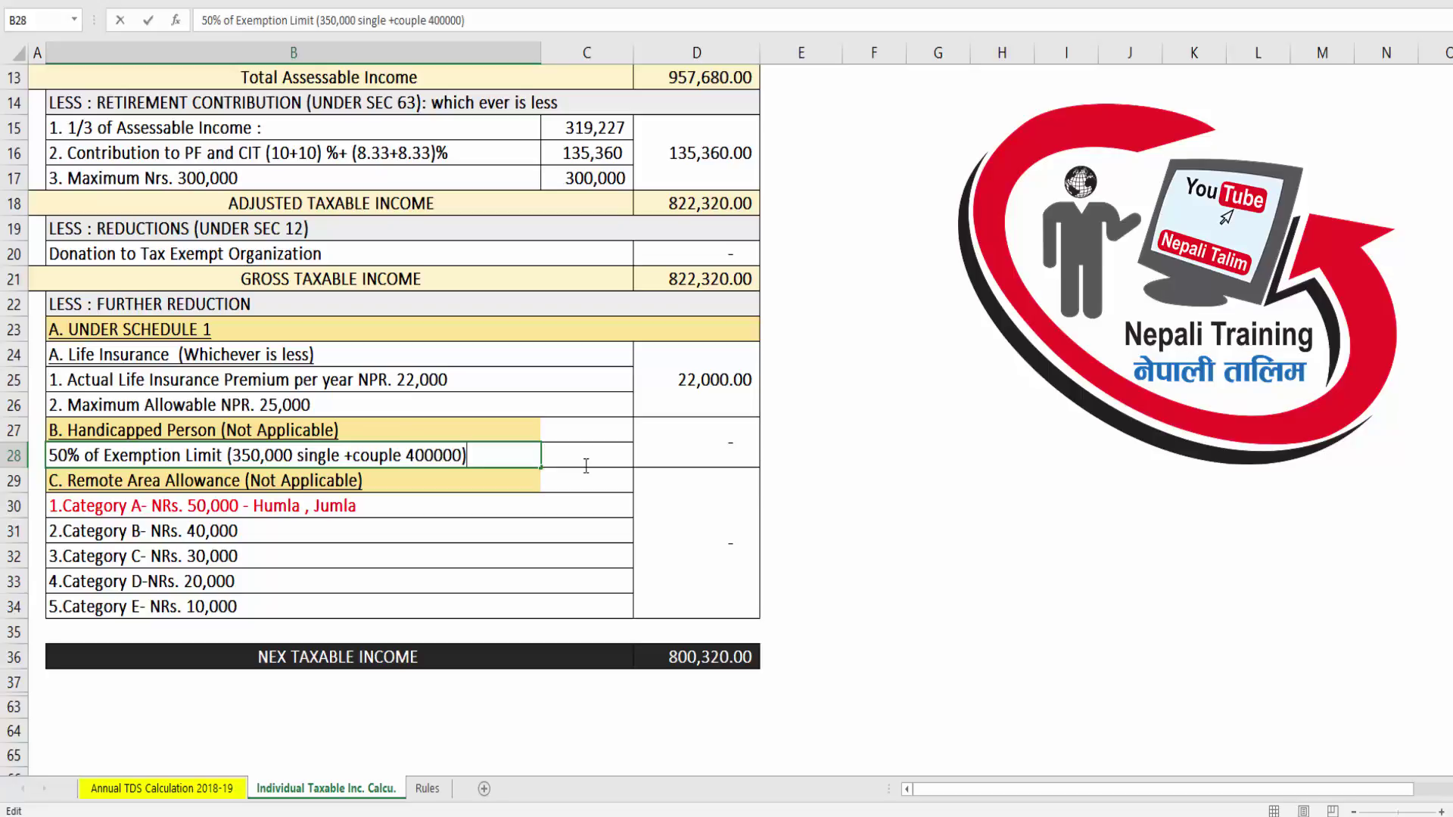
key("Return")
key("Up")
key("Right")
key("Right")
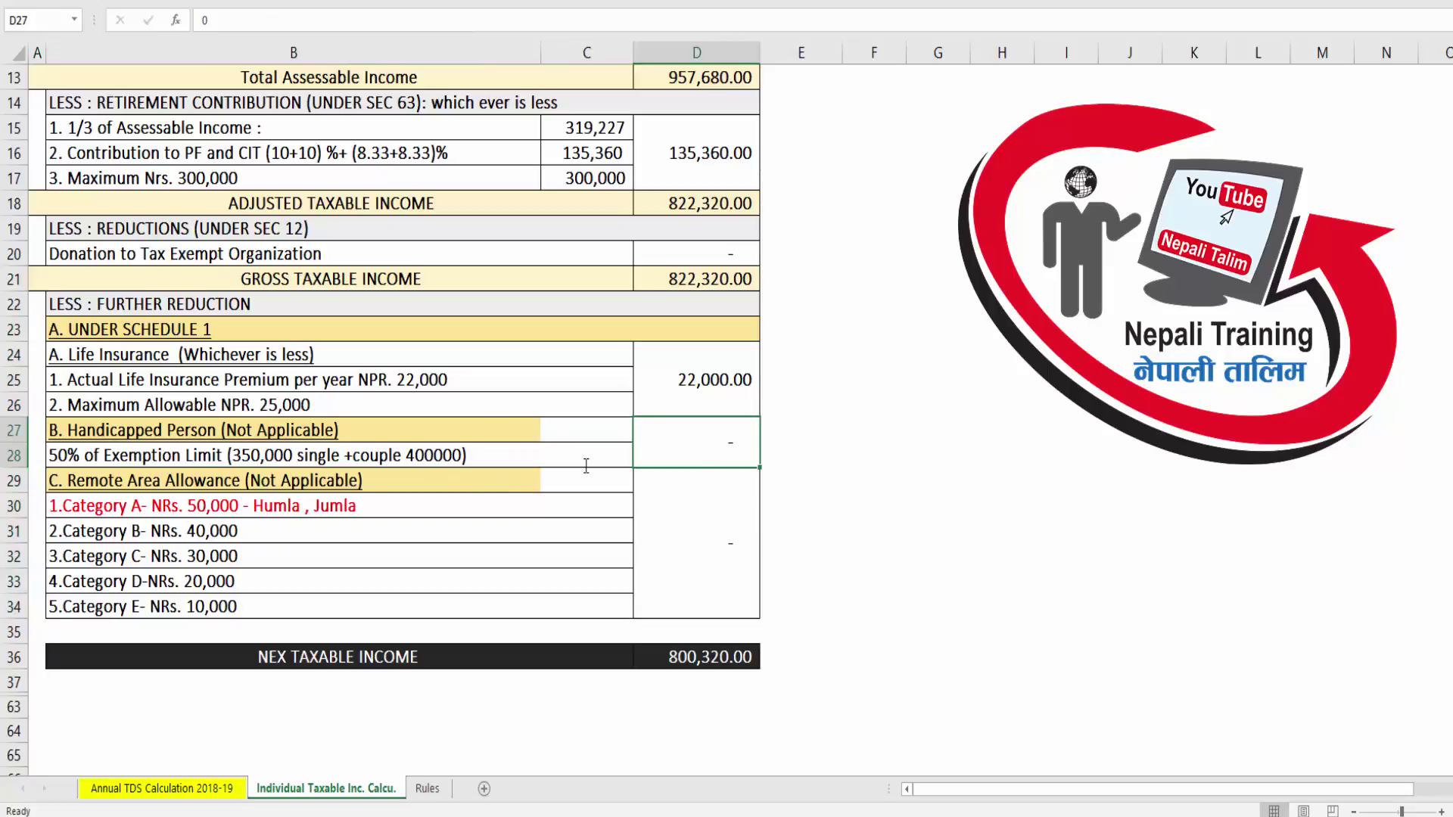
Step: Try =350000/2 as the handicapped deduction, then clear that amount again
type("=350000*/2")
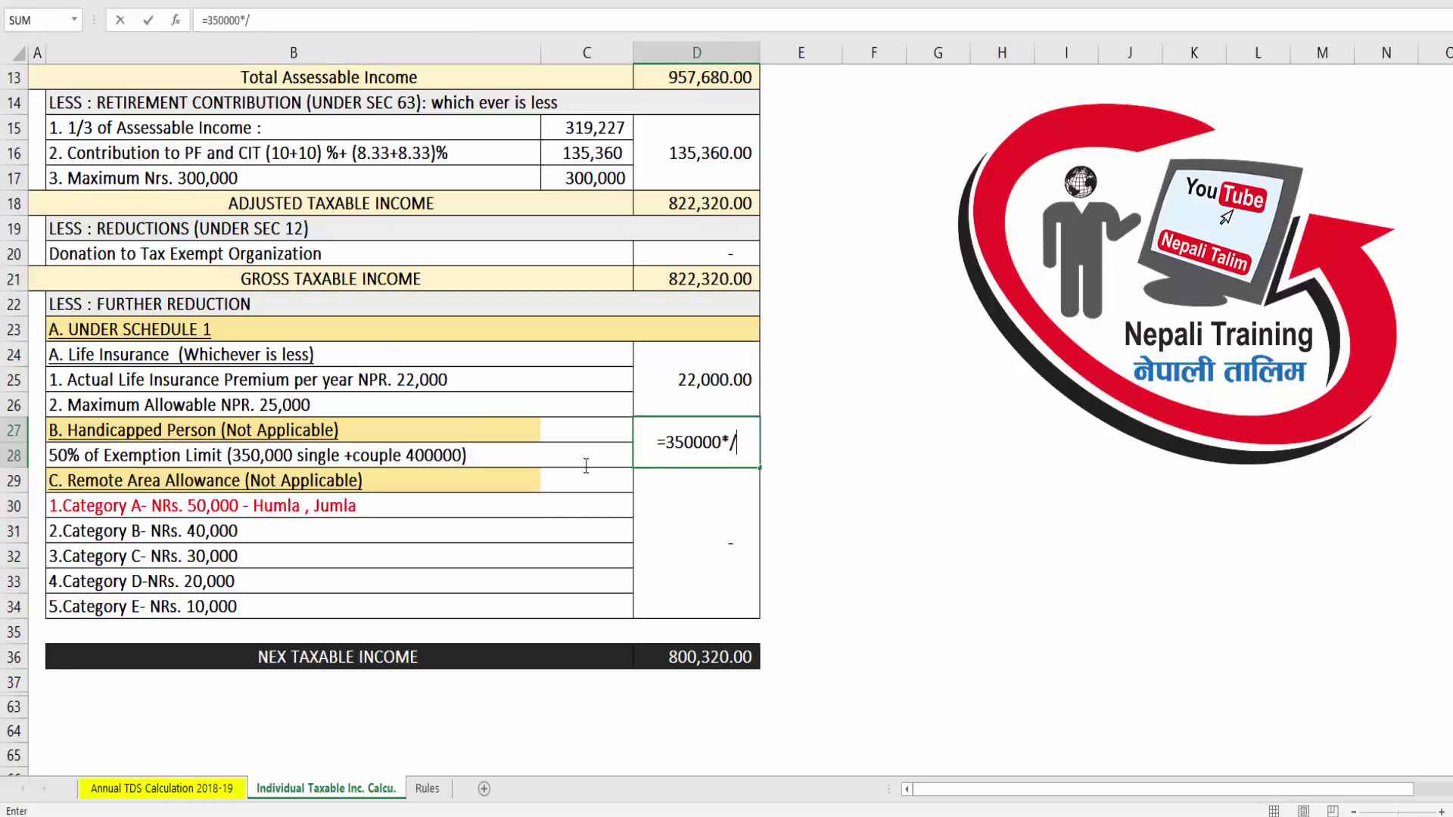
key("BackSpace")
key("BackSpace")
key("BackSpace")
type("/2")
key("Return")
key("Up")
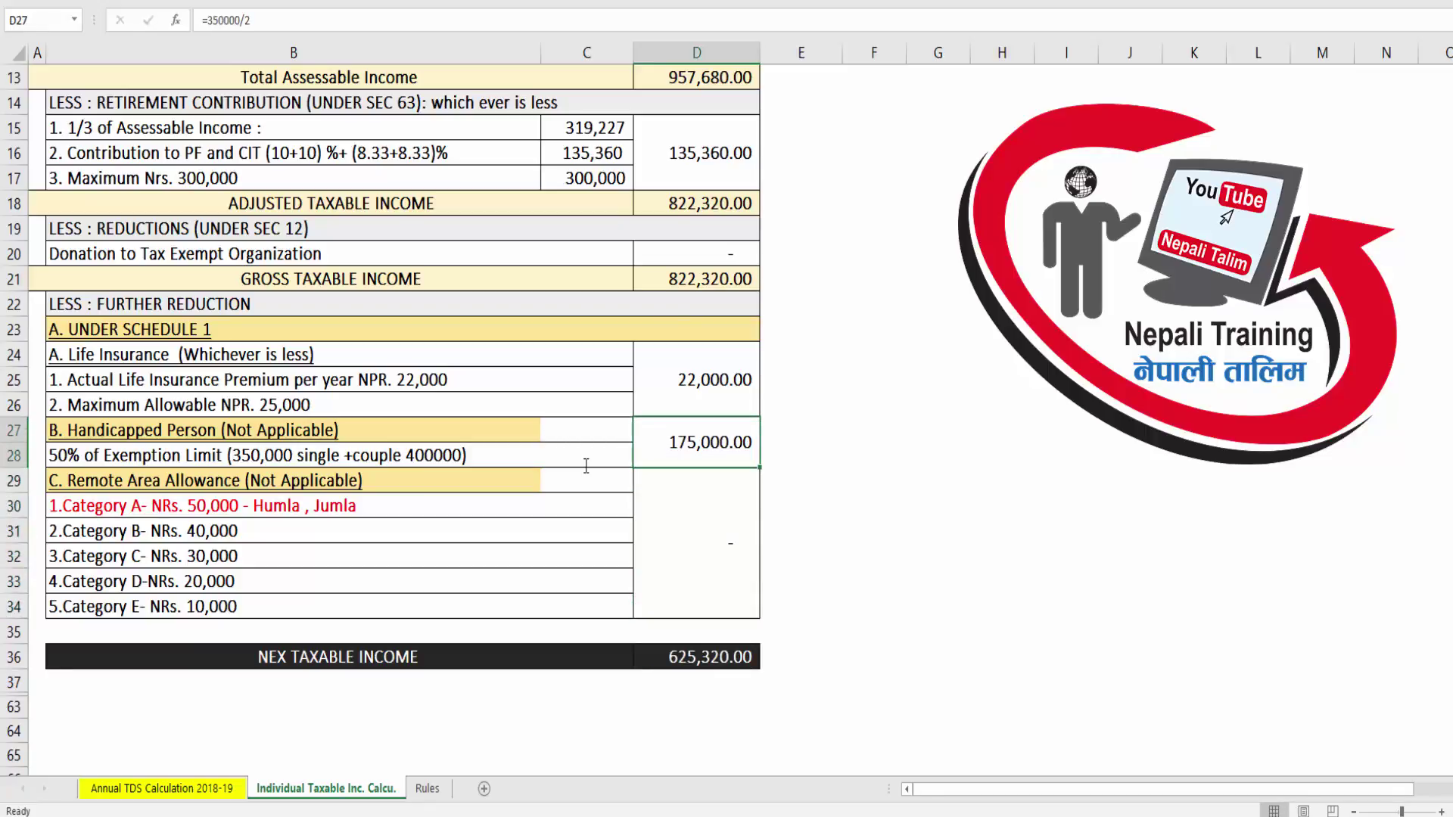
key("Delete")
Step: Toggle strikethrough off on the Handicapped Person lines B27:B28
key("Left")
key("Left")
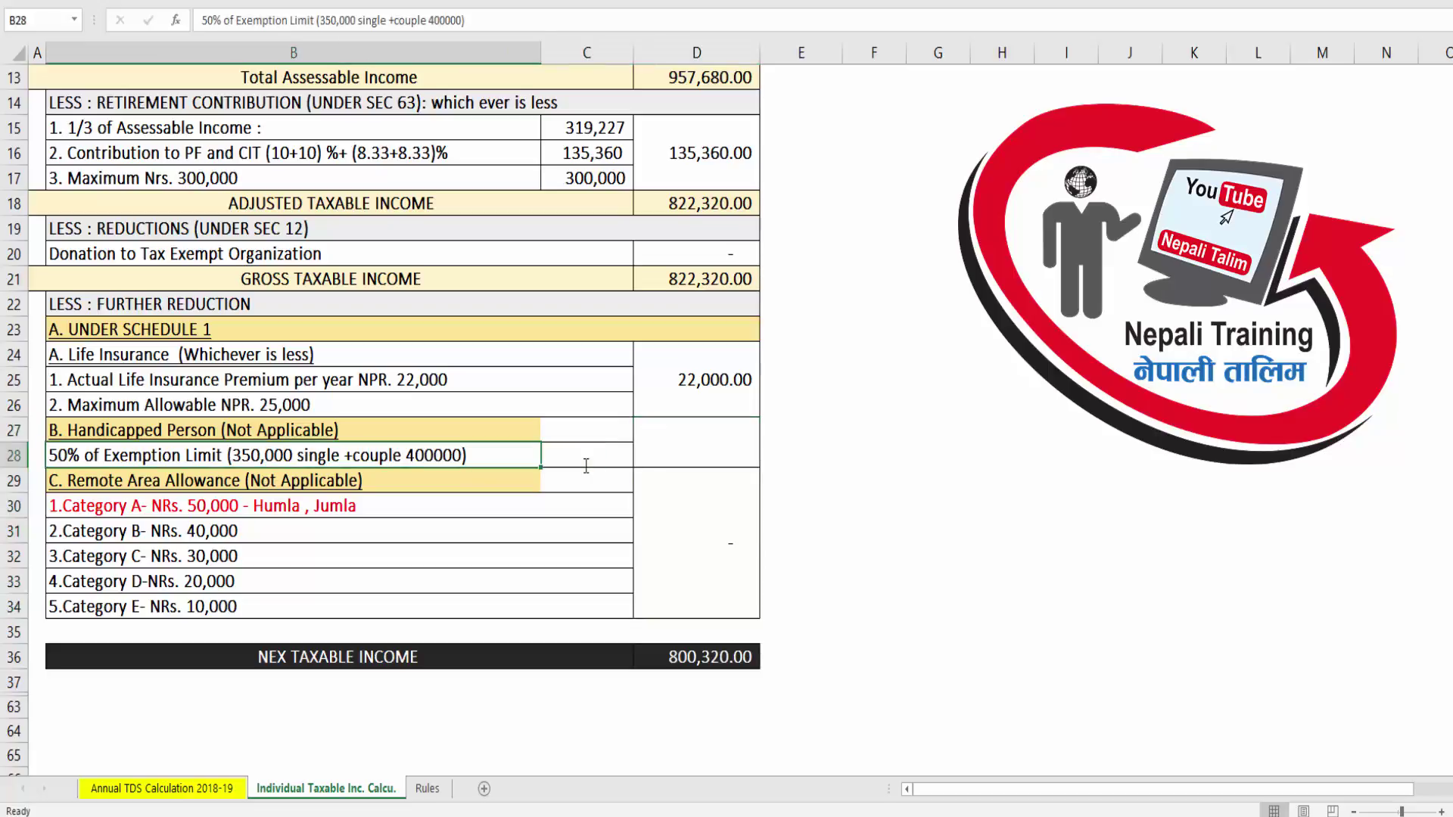
key("Up")
key("shift+Down")
key("ctrl+5")
key("ctrl+5")
key("Down")
key("Down")
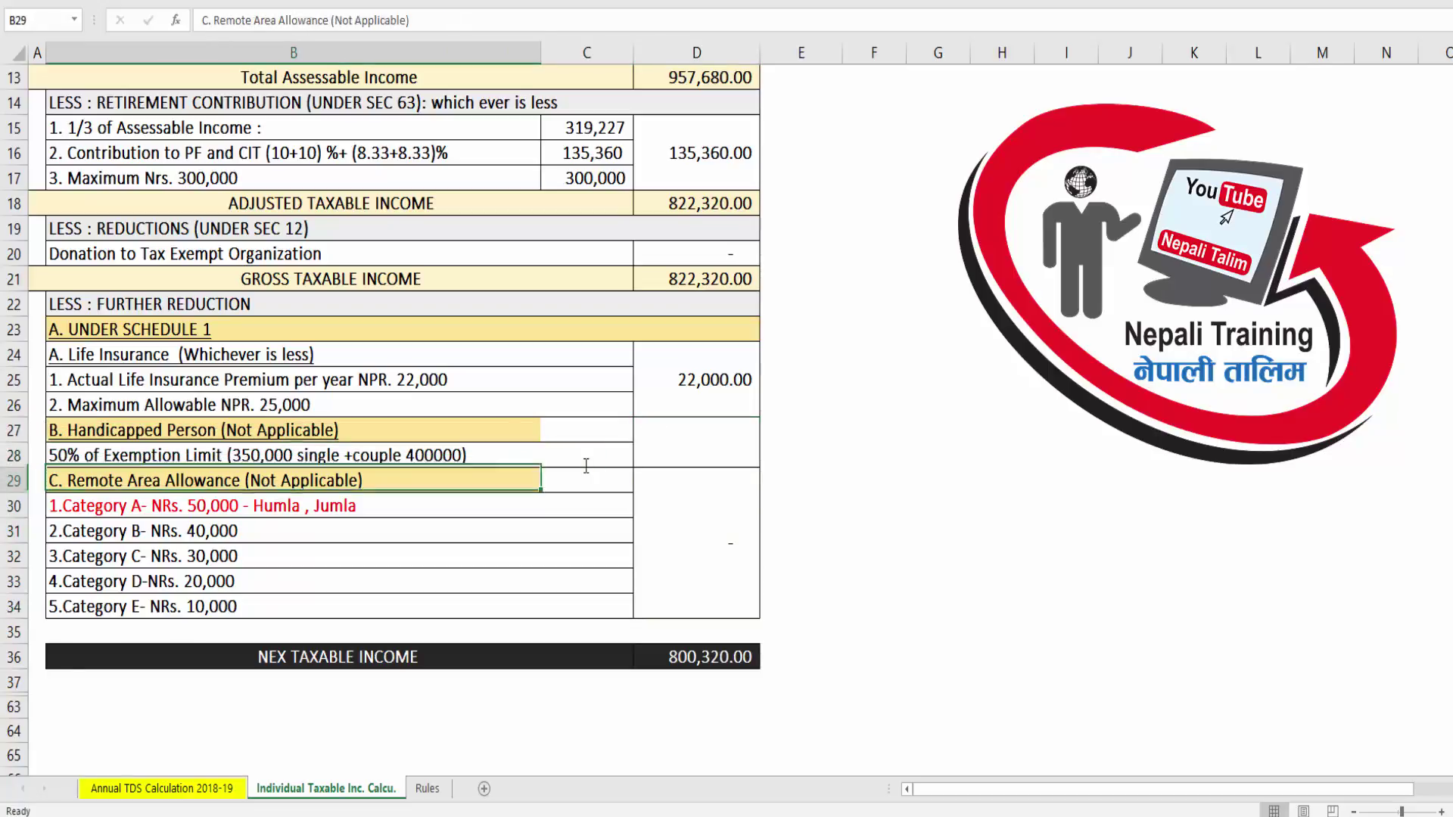
Step: Scroll through the sheet to review the Remote Area Allowance category lines
scroll(579, 465, "down", 5)
scroll(535, 610, "up", 9)
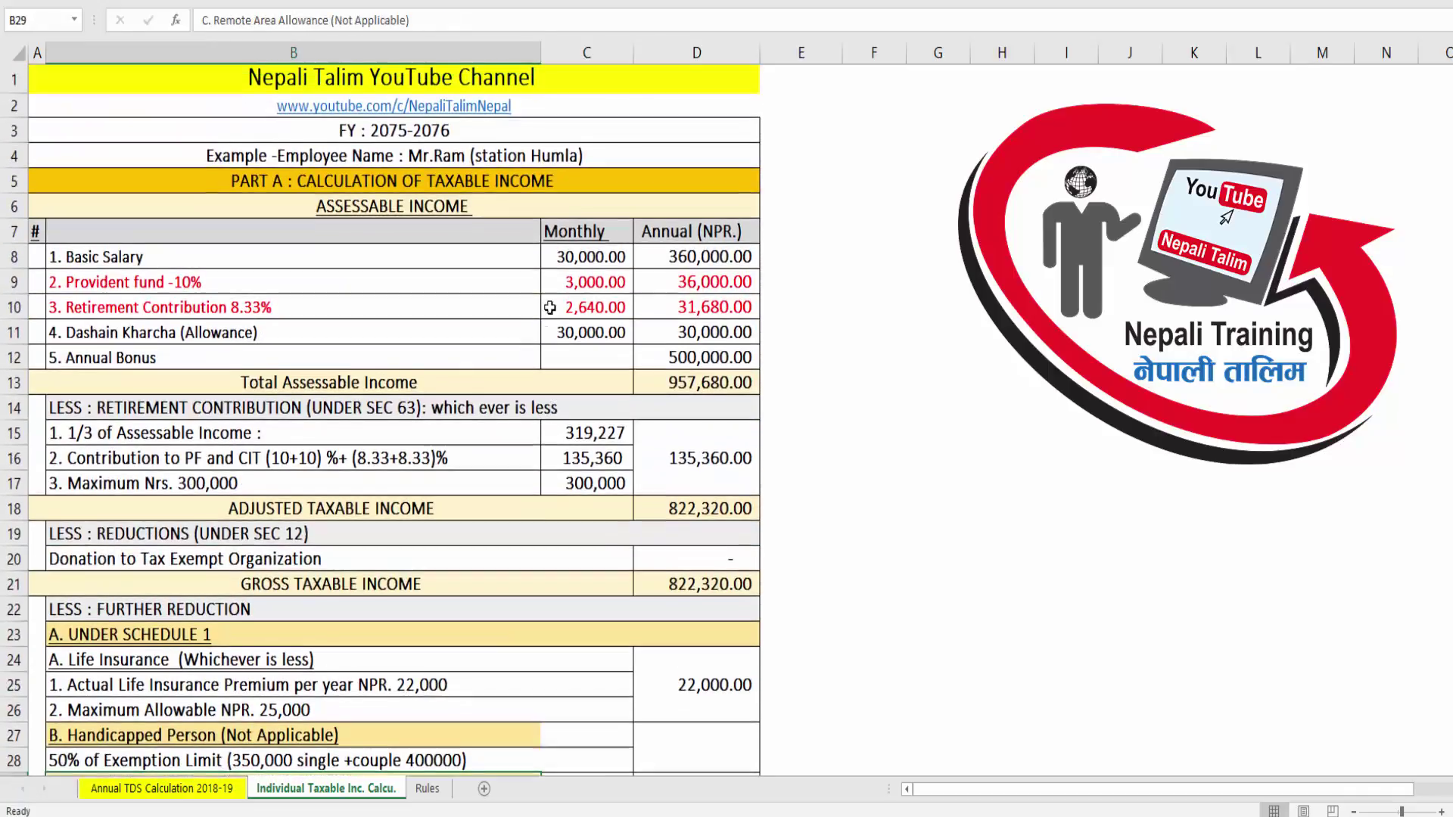
left_click(543, 166)
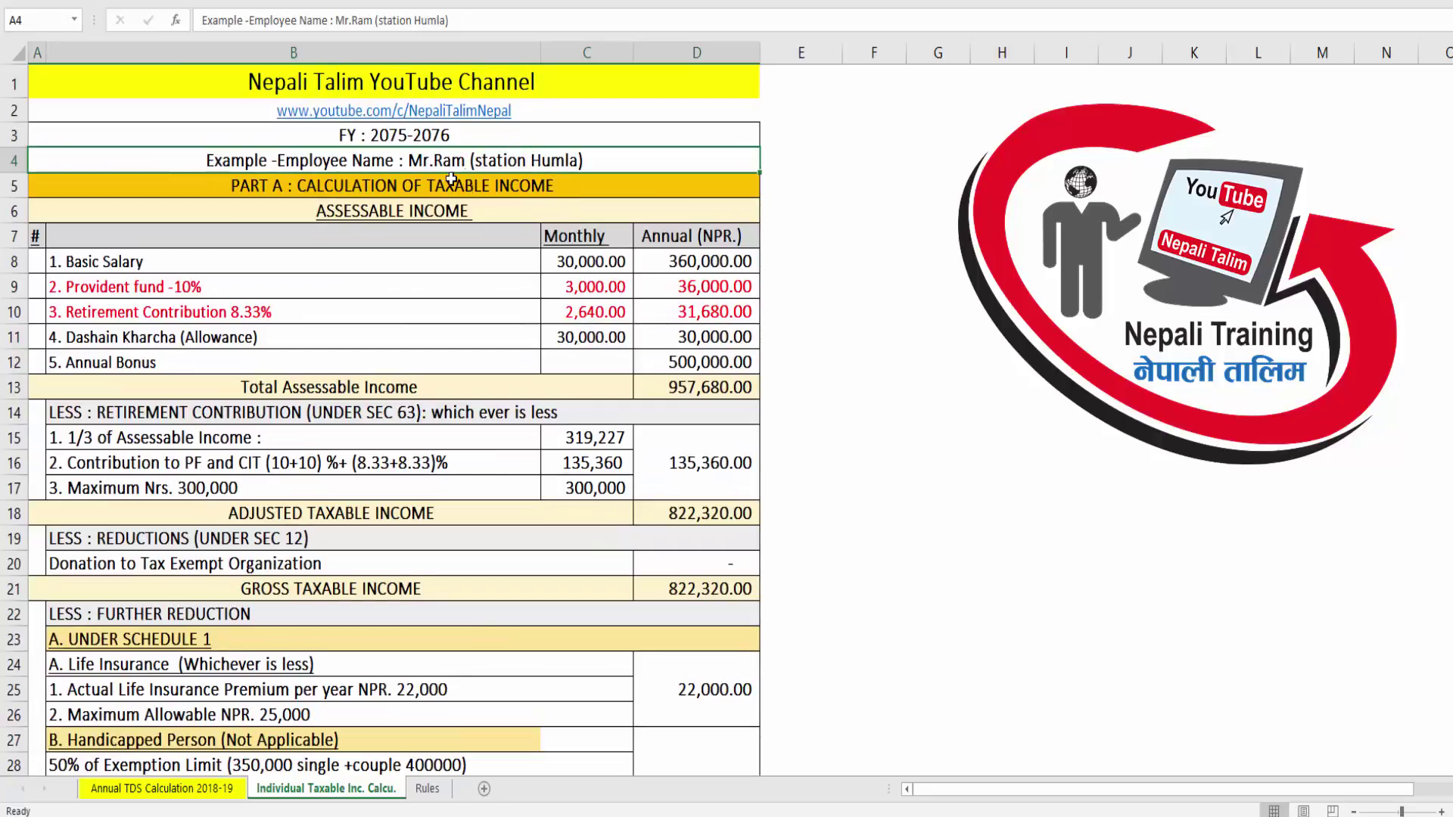
scroll(636, 215, "down", 6)
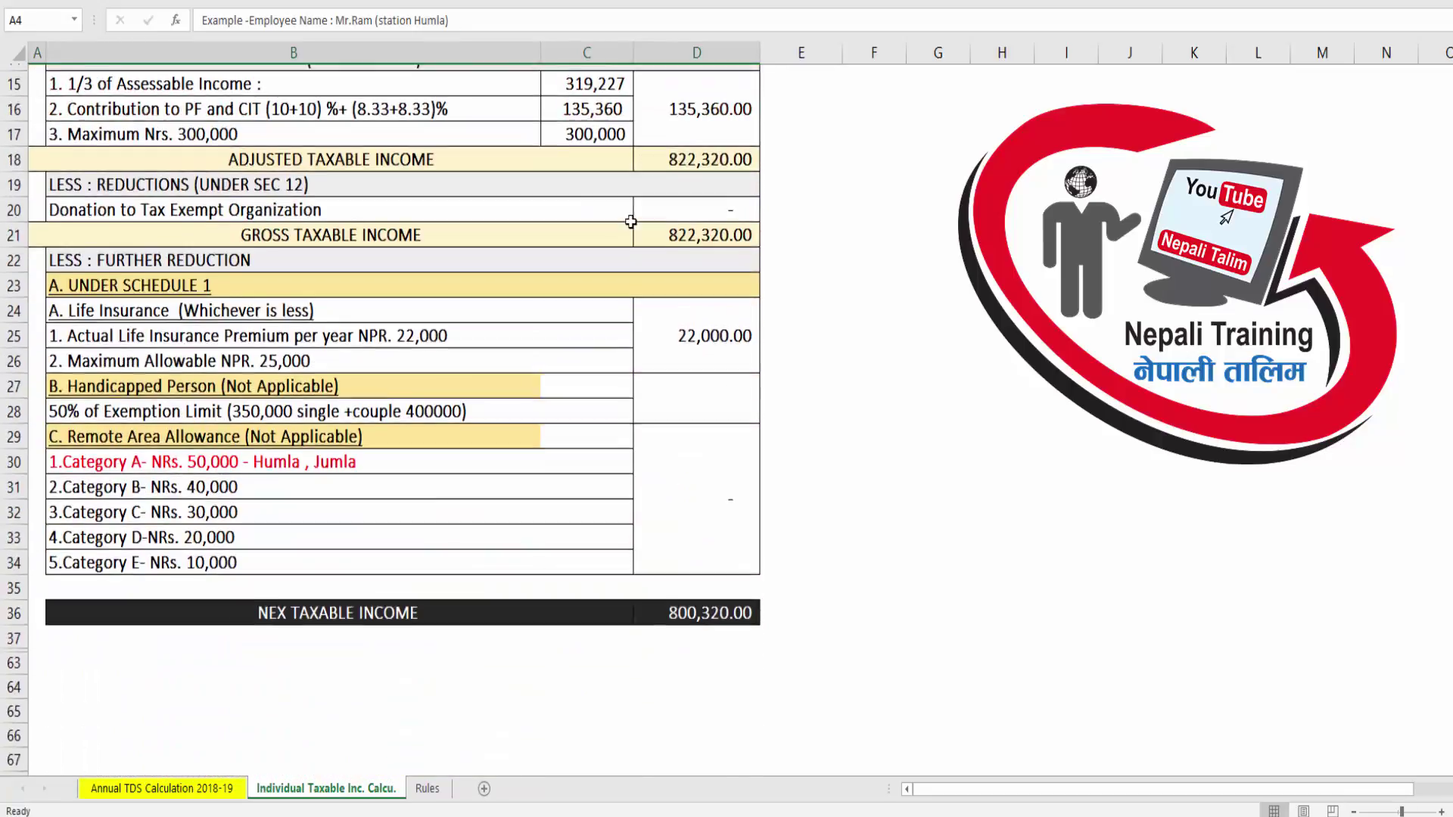
left_click(398, 374)
left_click(398, 358)
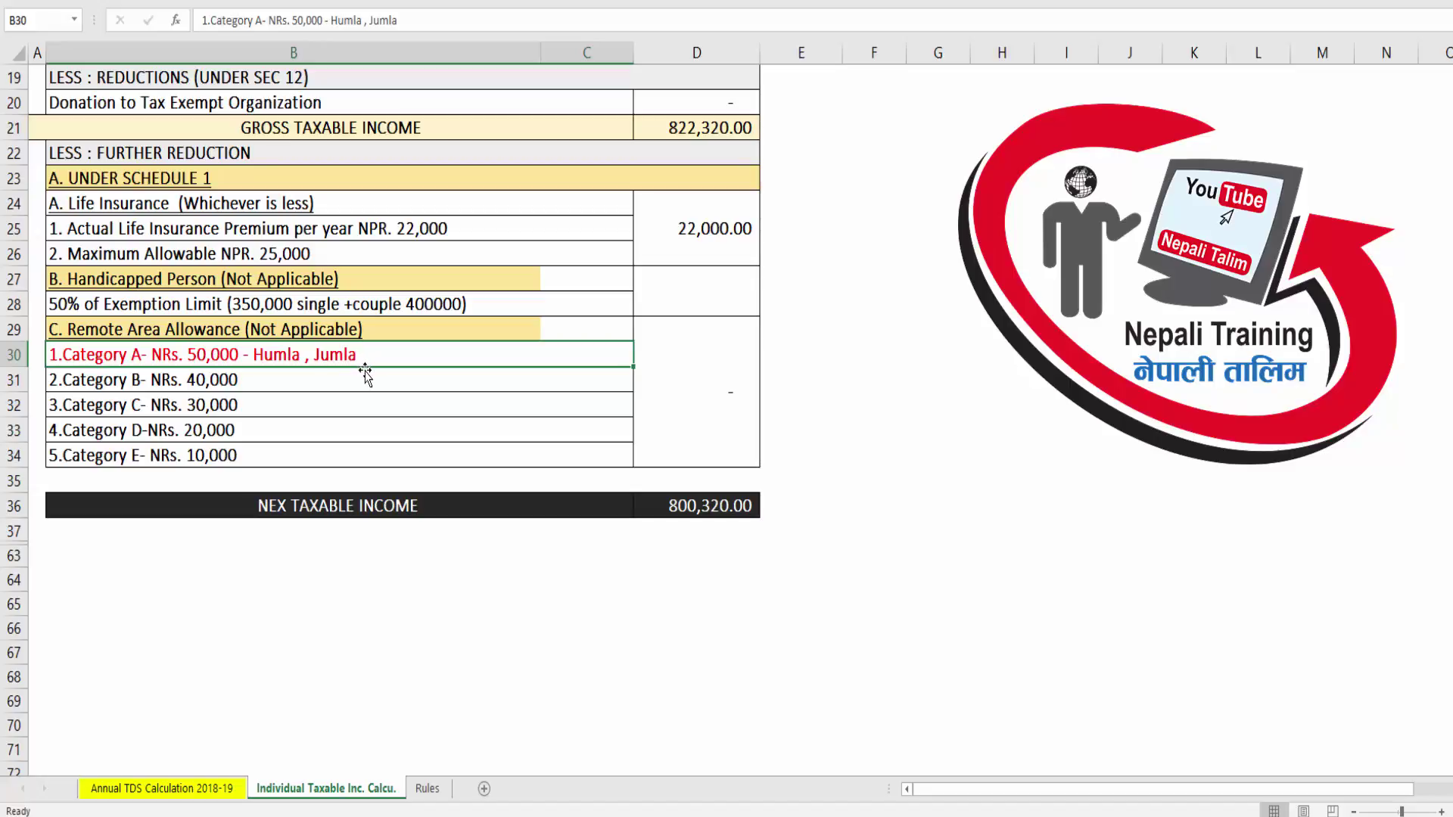
Step: Review the five Remote Area Allowance category lines, Category A through E
left_click(115, 384)
left_click(189, 411)
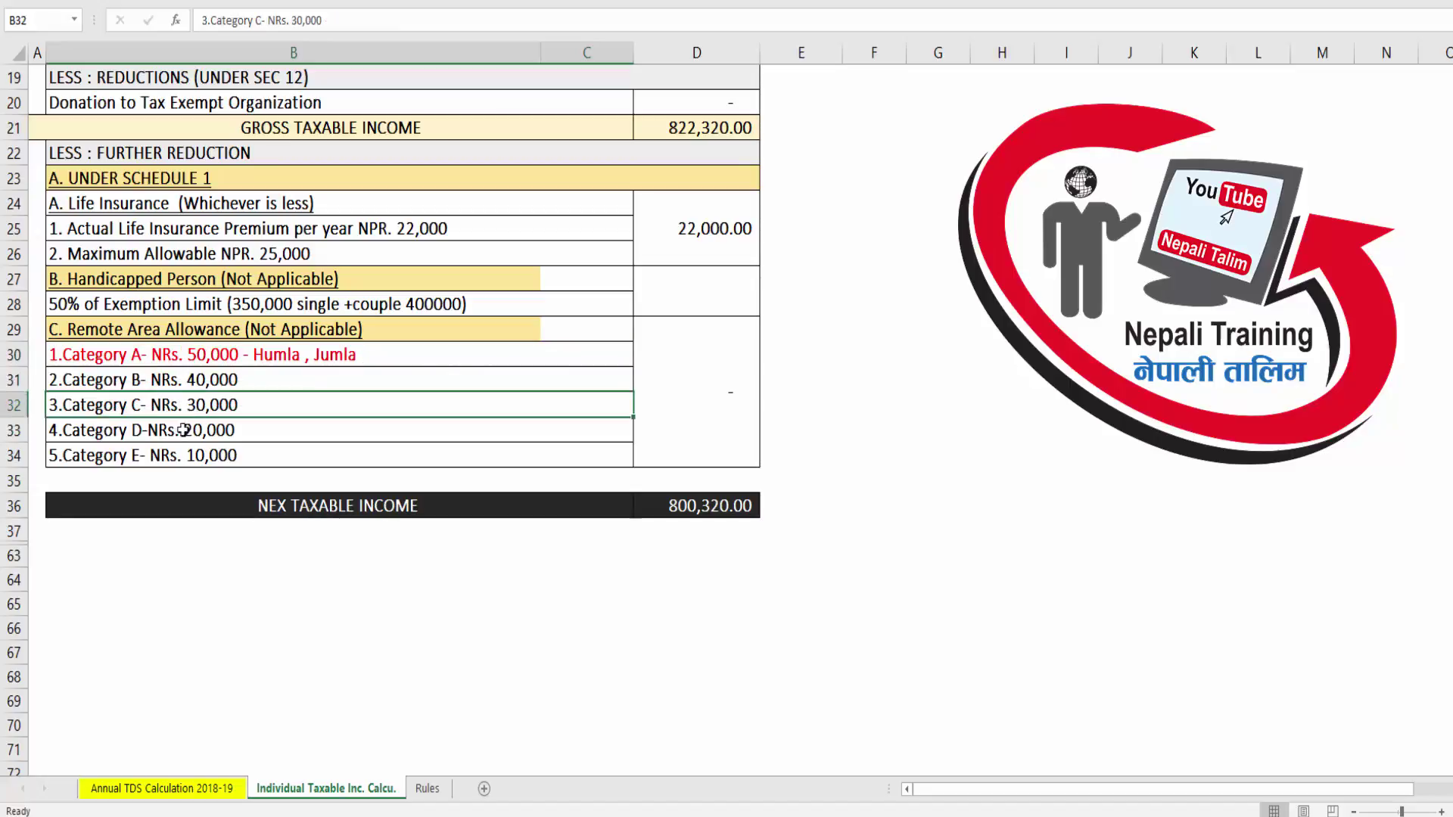
left_click(189, 429)
left_click(189, 456)
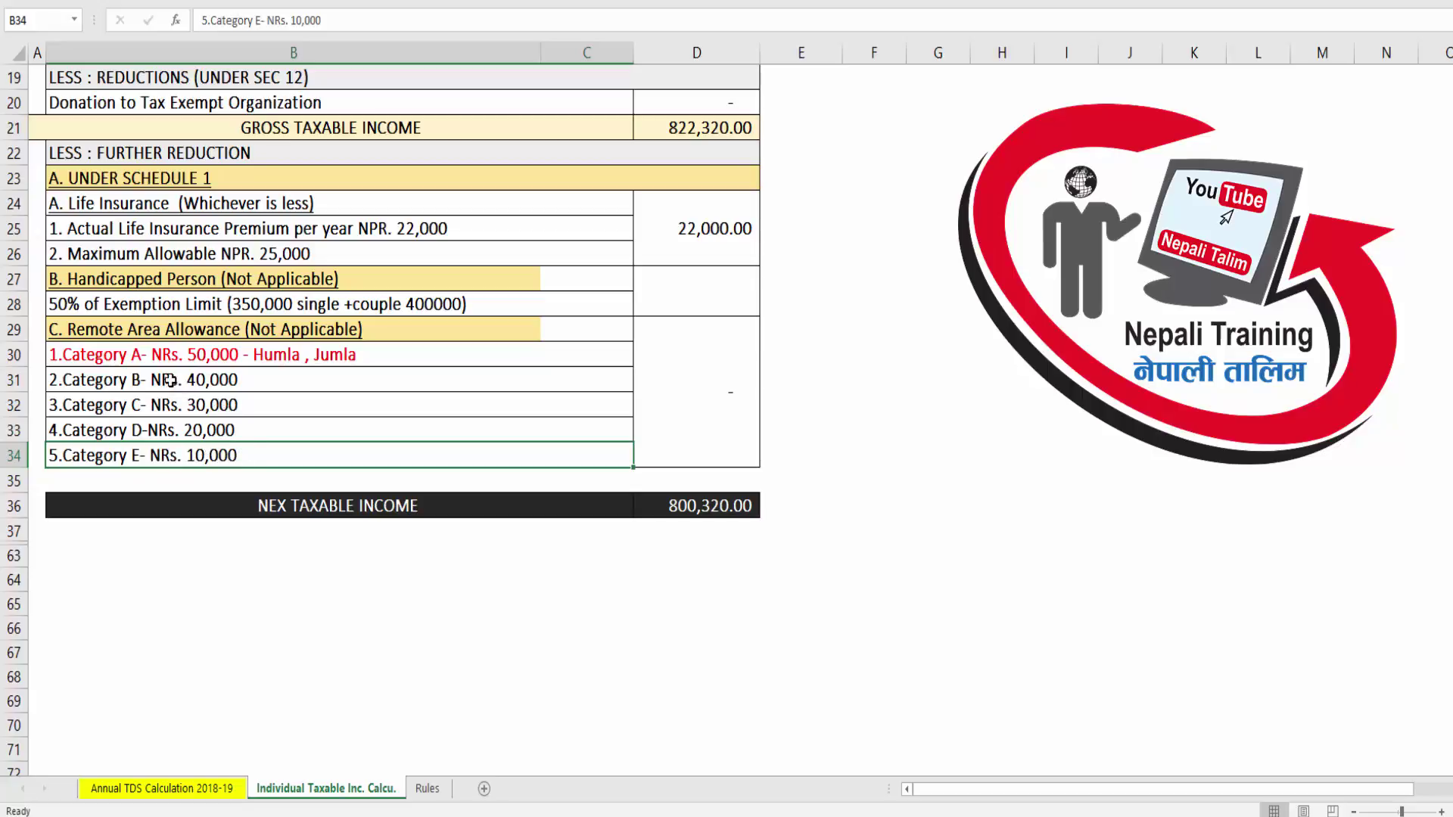
left_click_drag(142, 359, 154, 456)
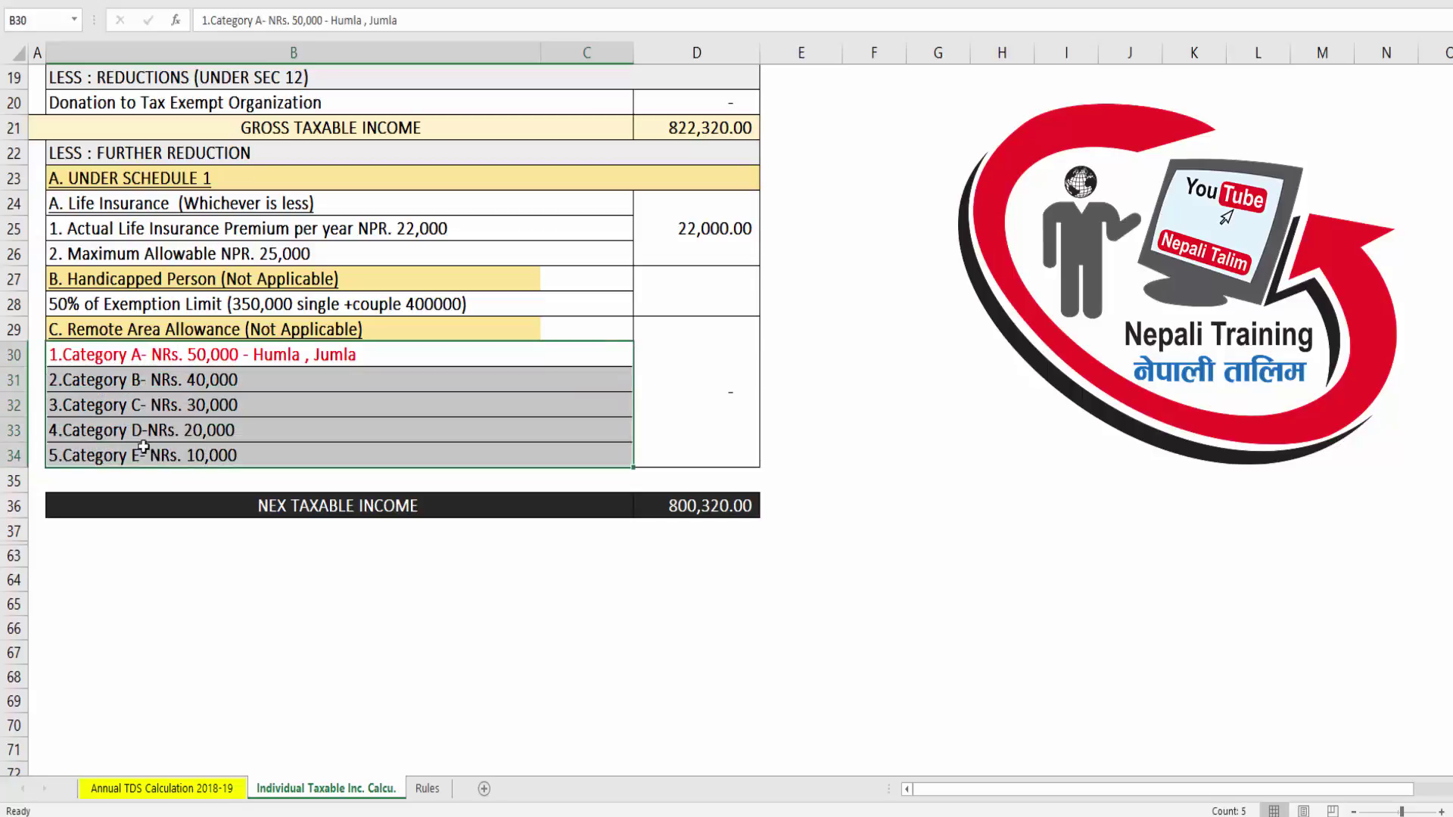
left_click(211, 363)
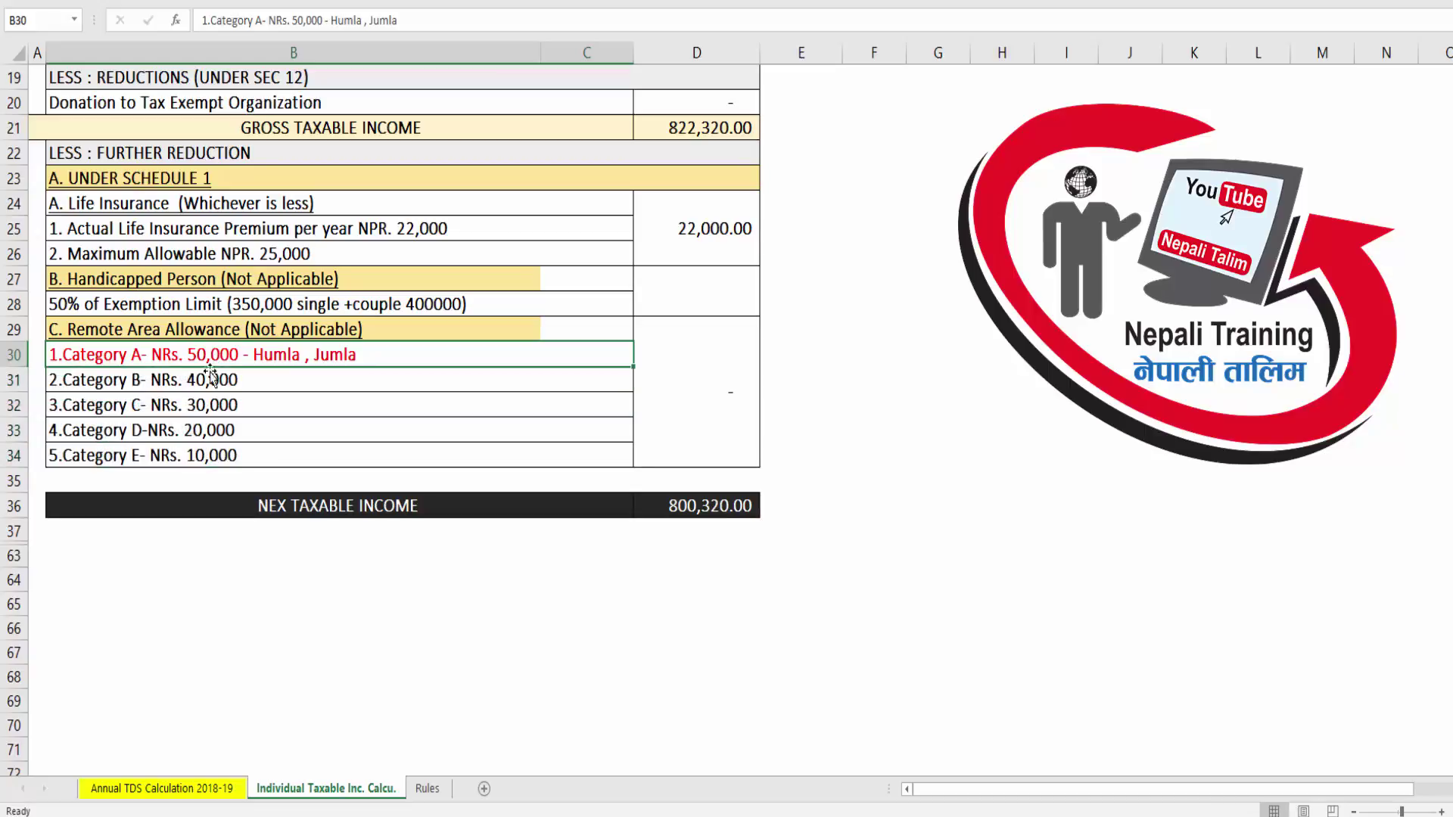
key("Down")
key("Down")
key("Down")
key("Down")
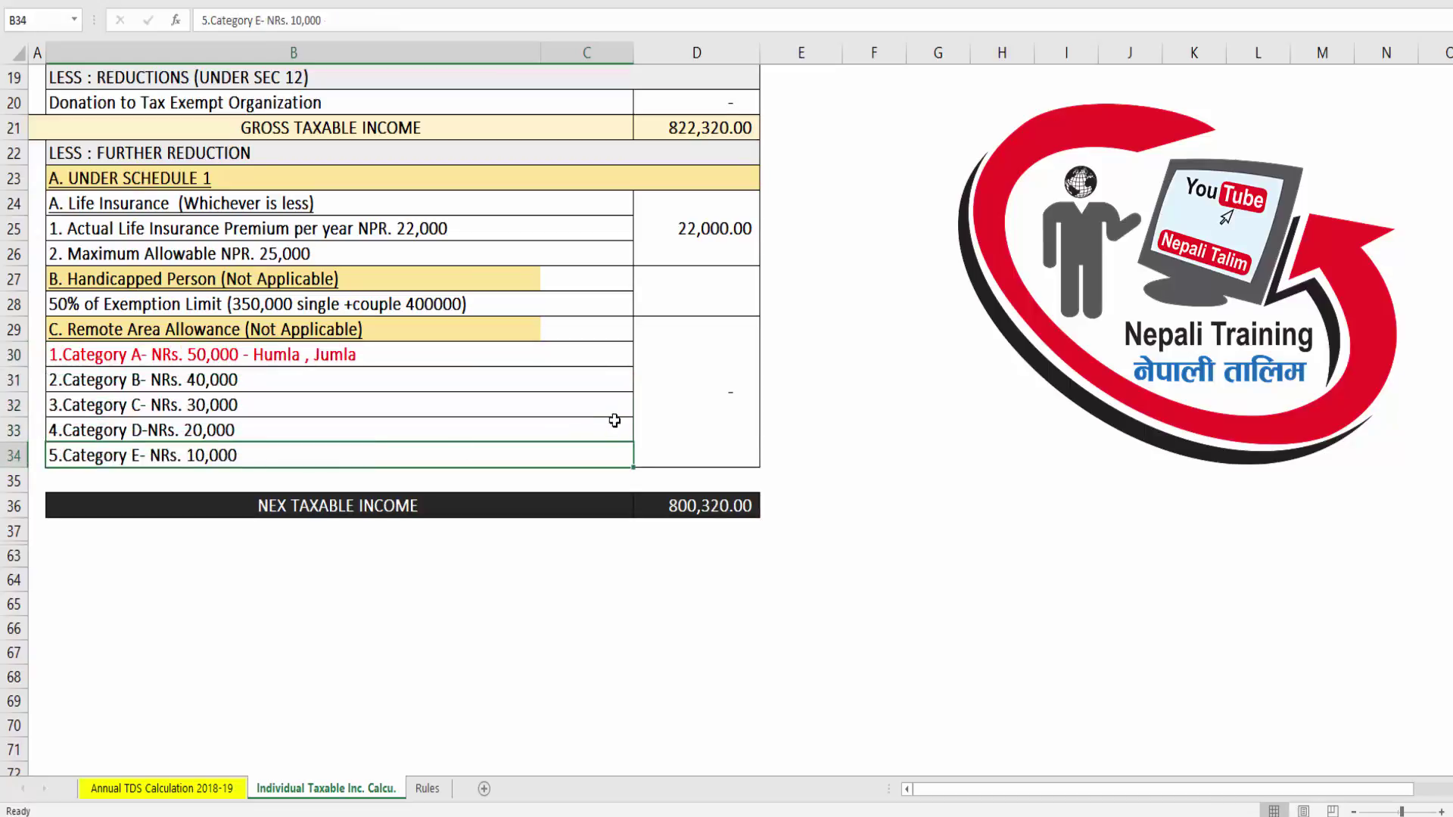
left_click(364, 363)
Step: Enter 50000 as the Remote Area Allowance deduction and check net taxable income 750,320.00
left_click(708, 354)
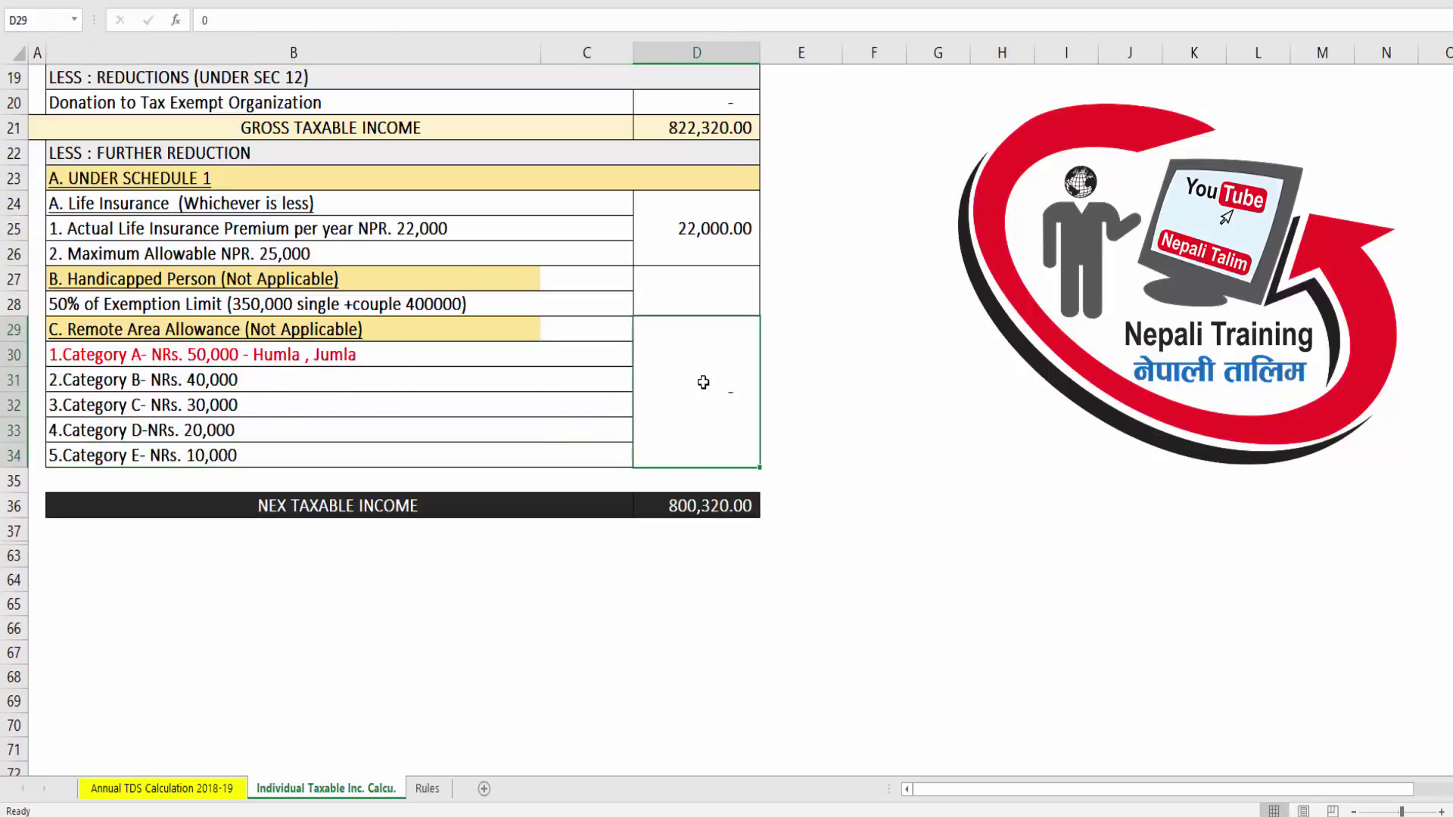
type("50000")
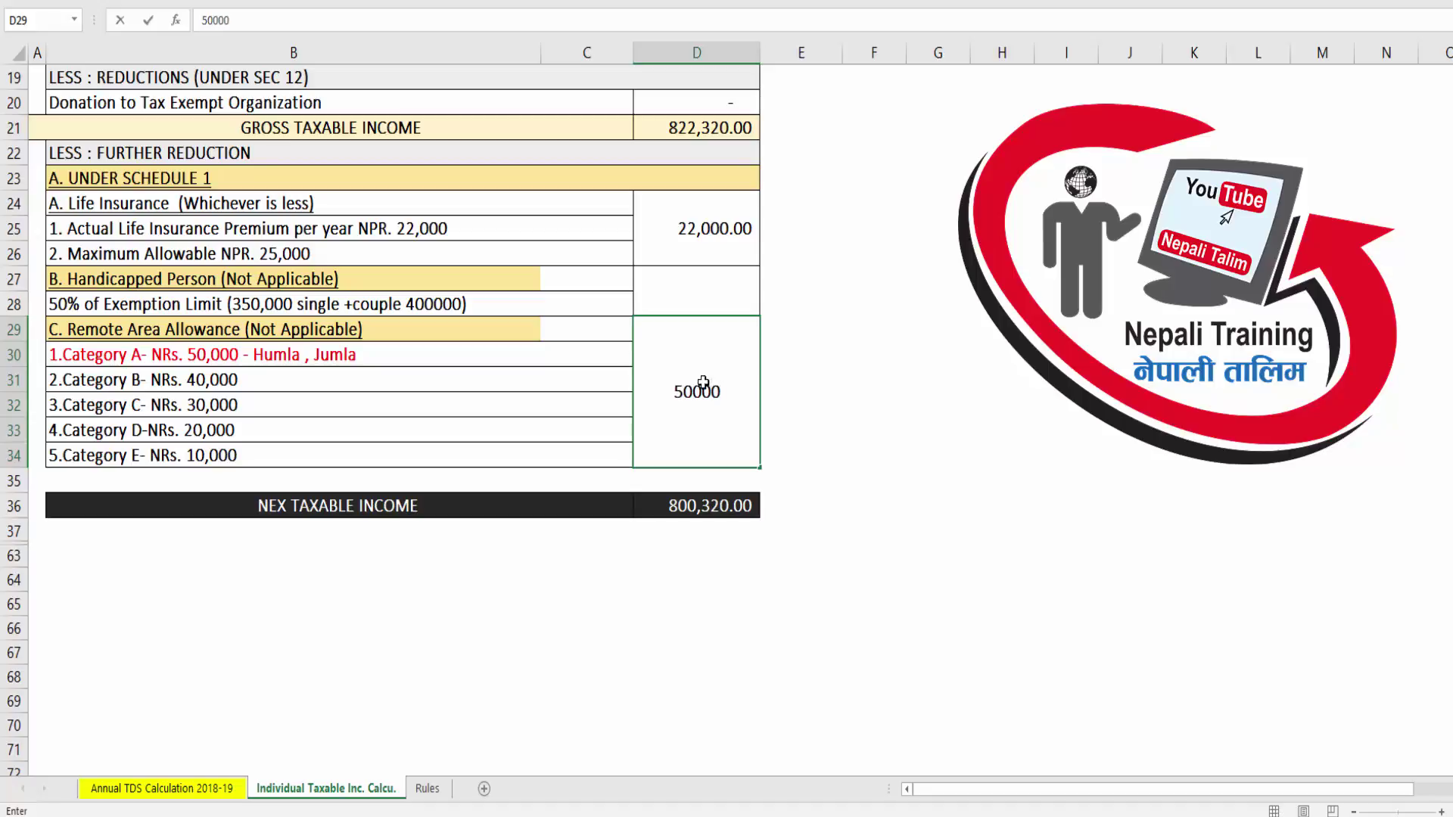
key("Return")
left_click(686, 501)
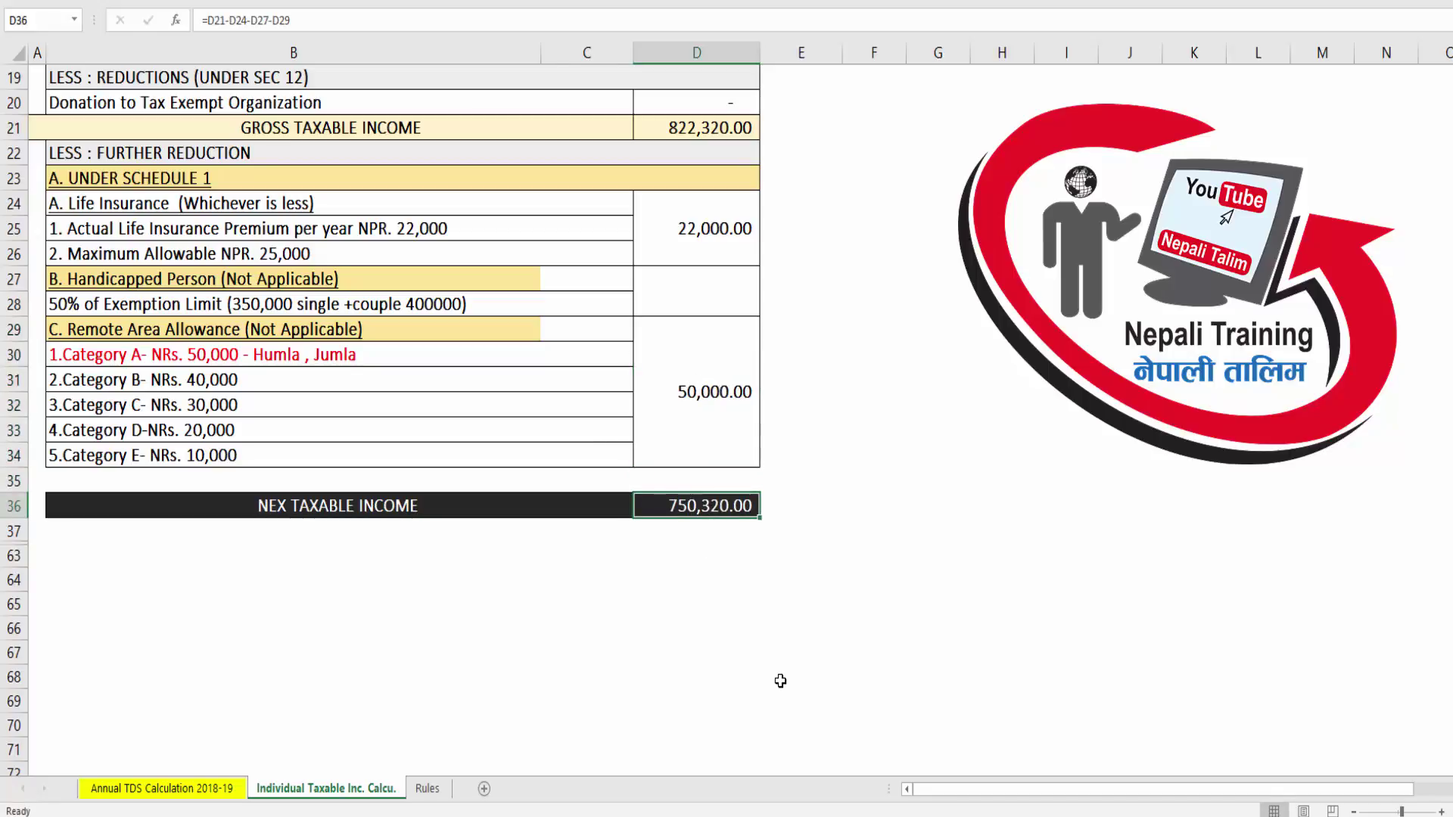
left_click(706, 529)
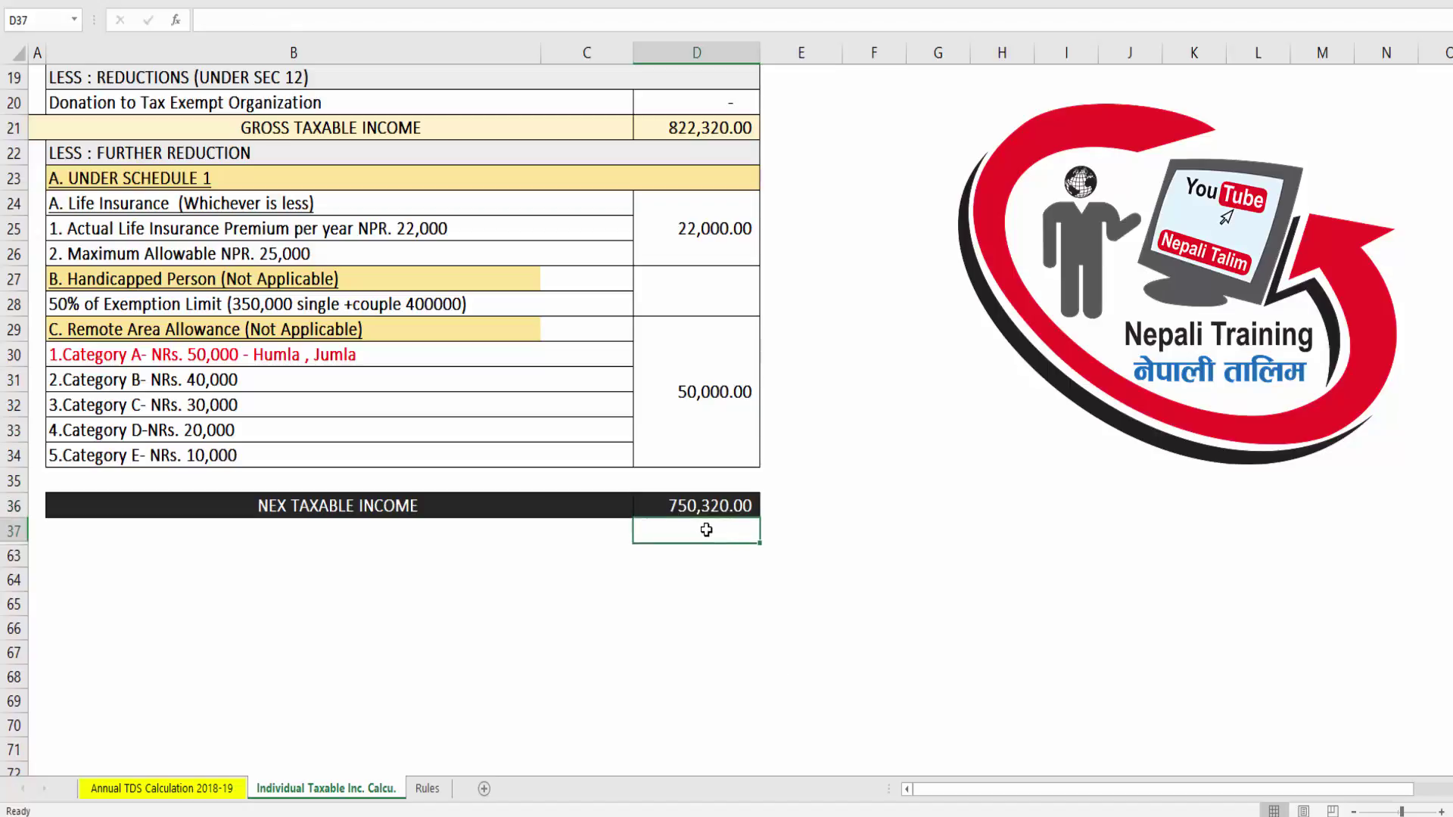
type("=")
scroll(723, 566, "up", 6)
left_click(706, 388)
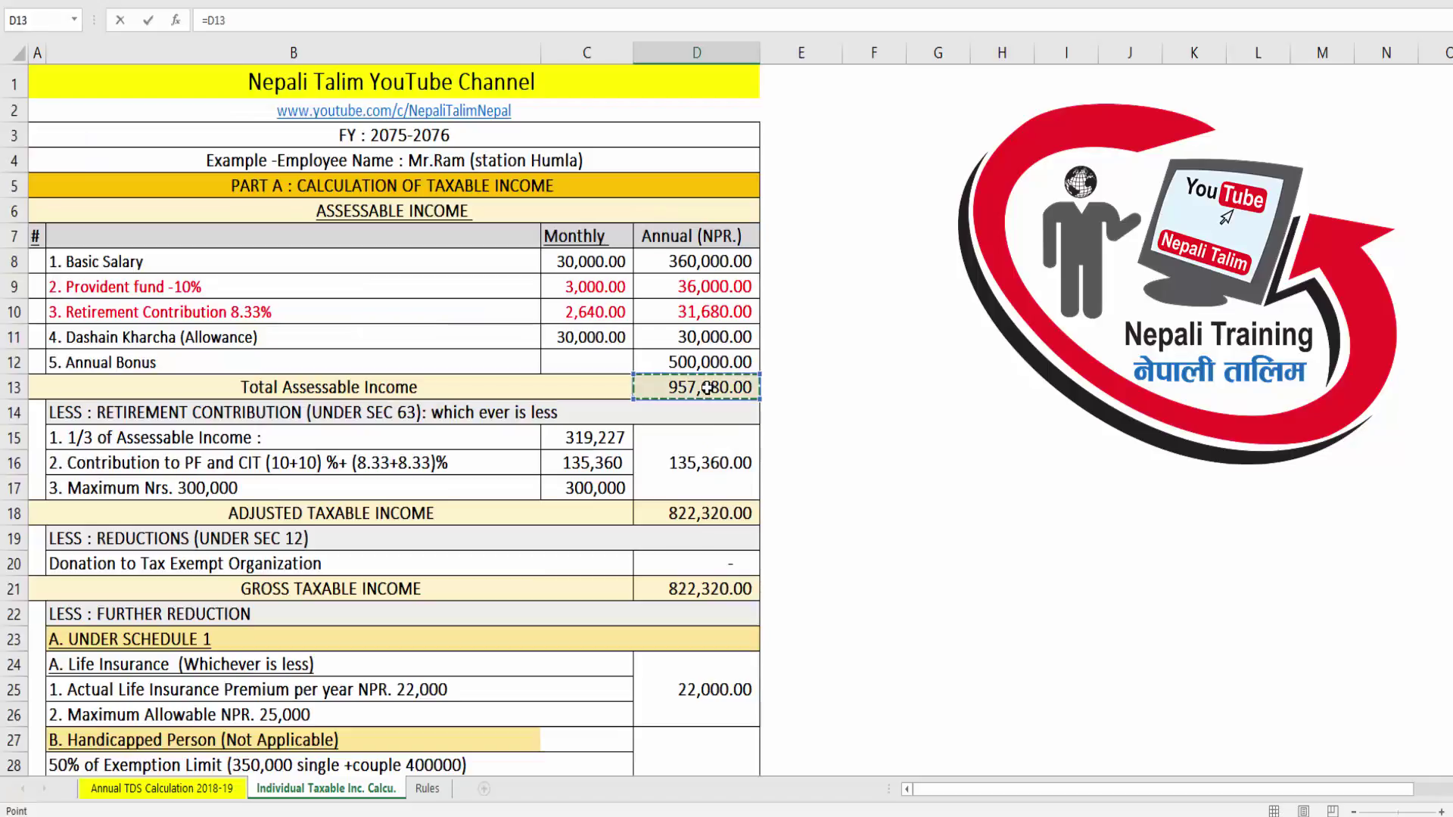
type("-")
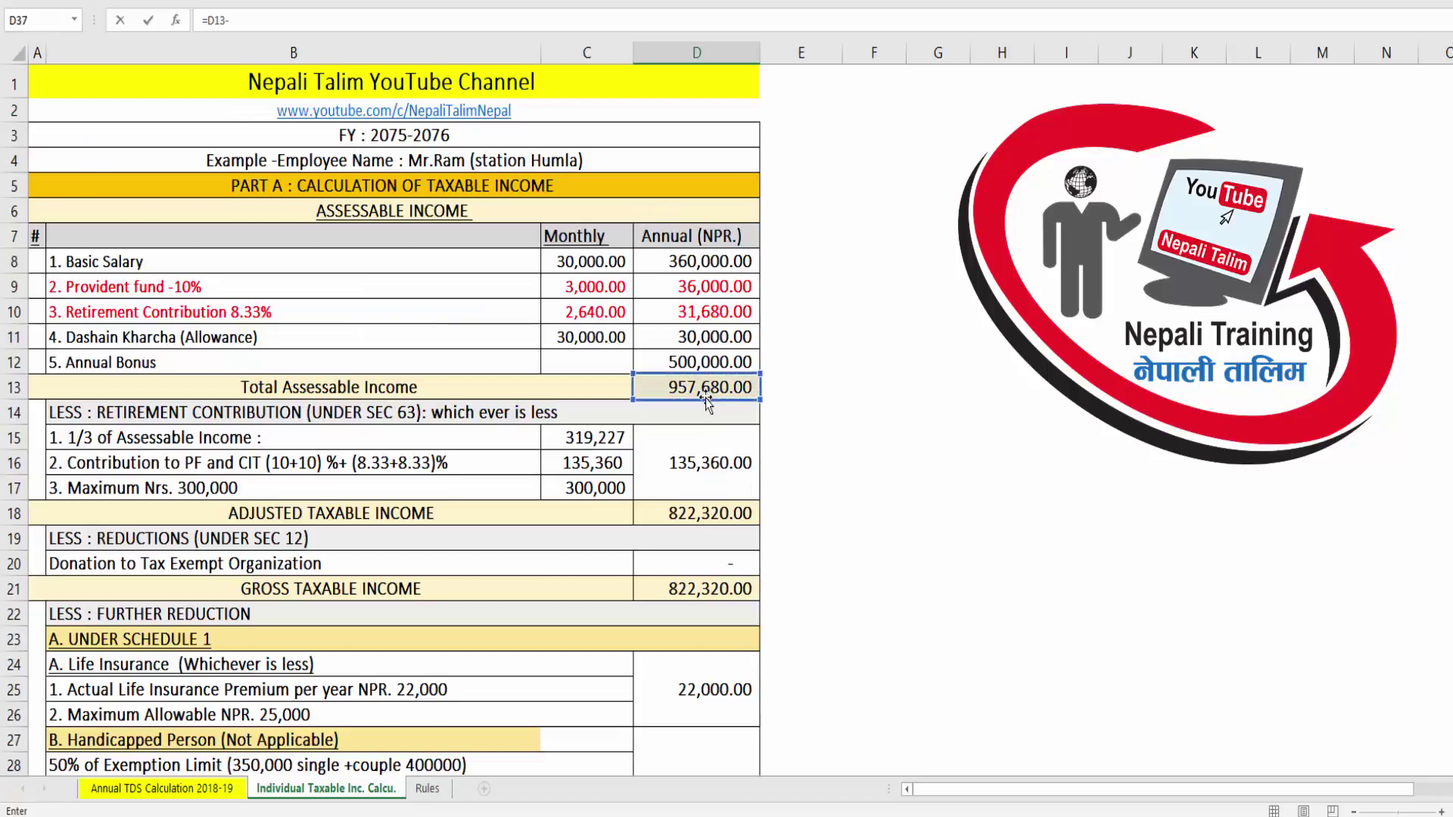
scroll(711, 424, "down", 6)
left_click(718, 506)
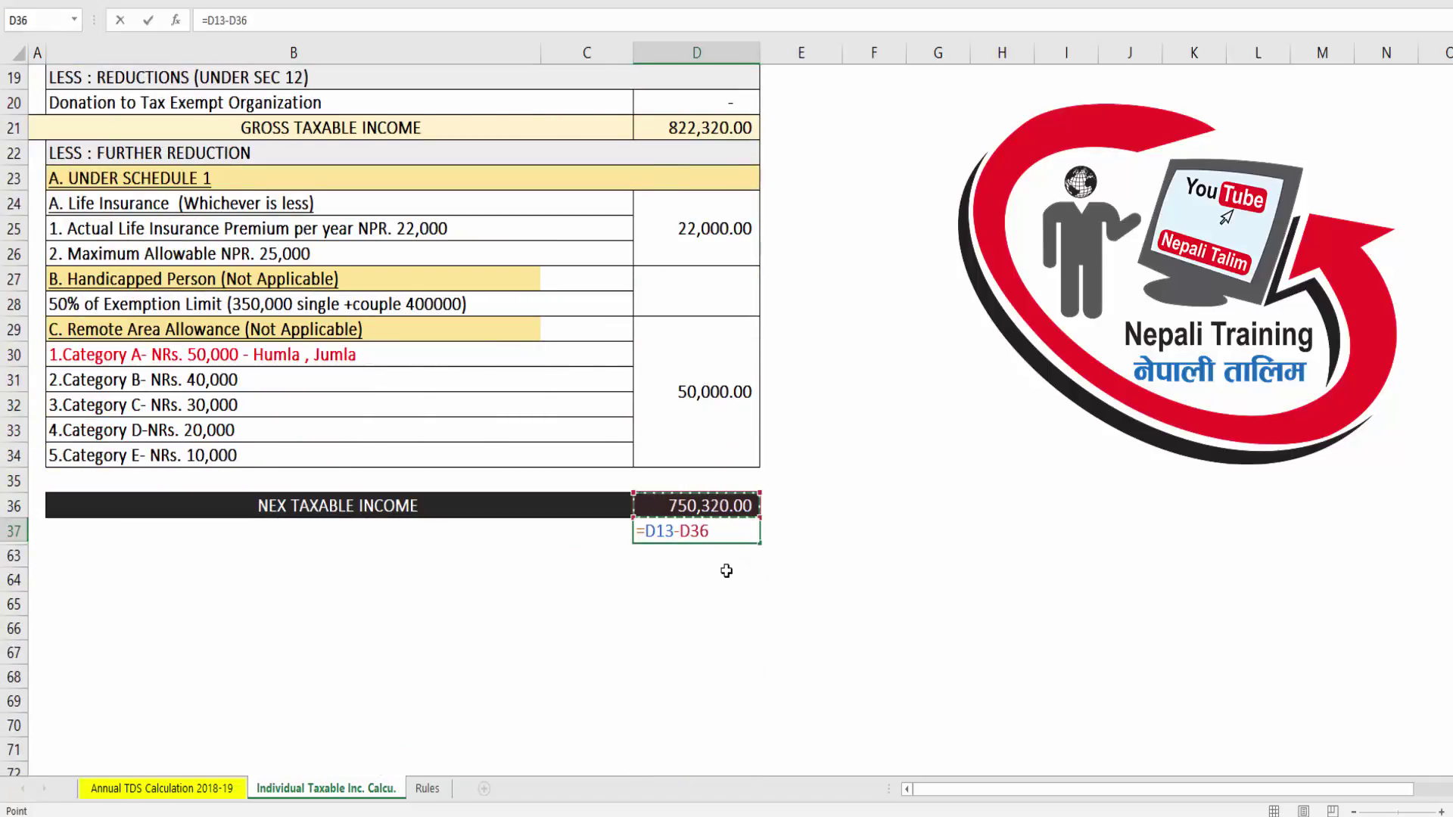
key("Return")
key("Up")
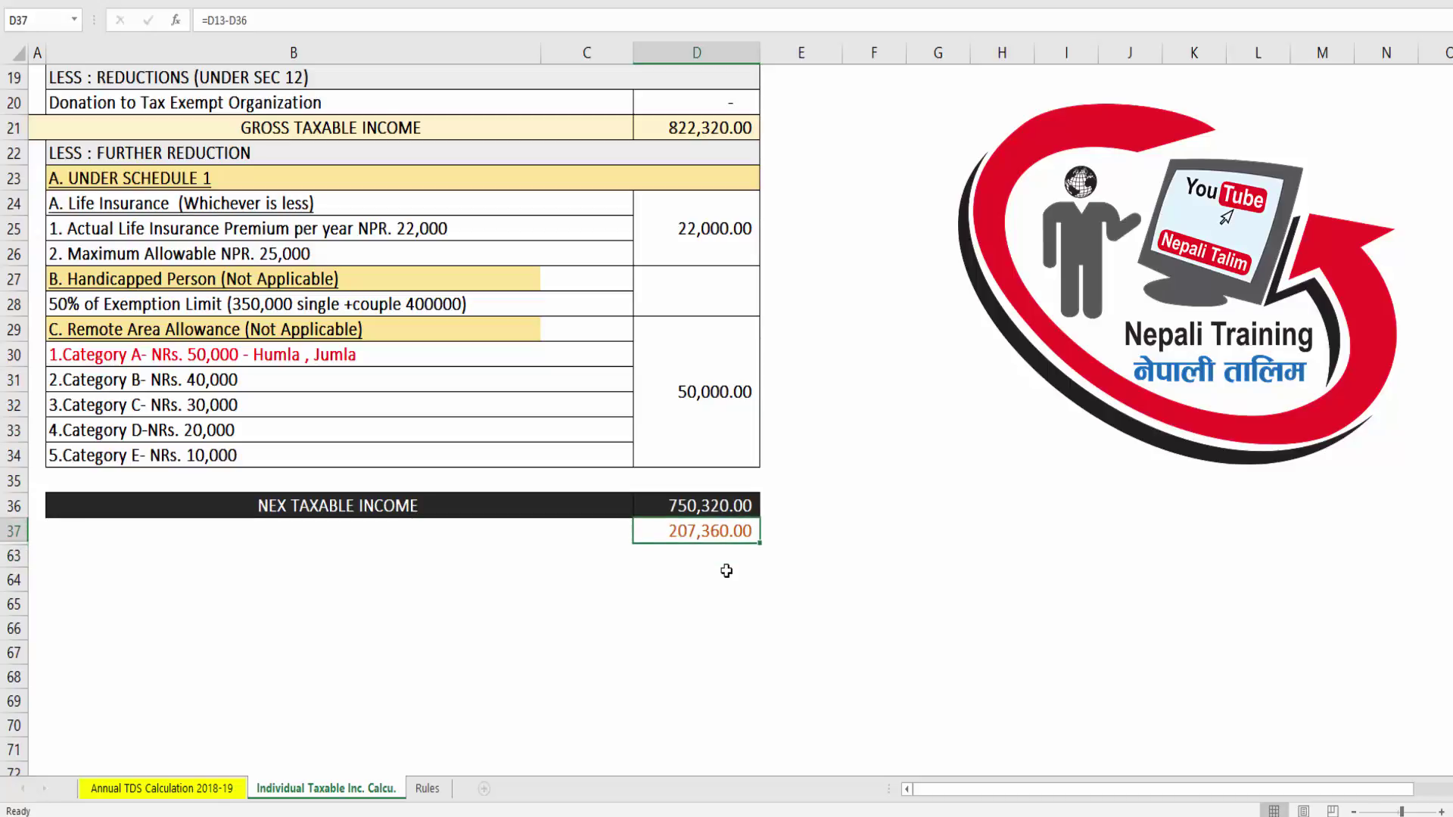
scroll(708, 505, "up", 6)
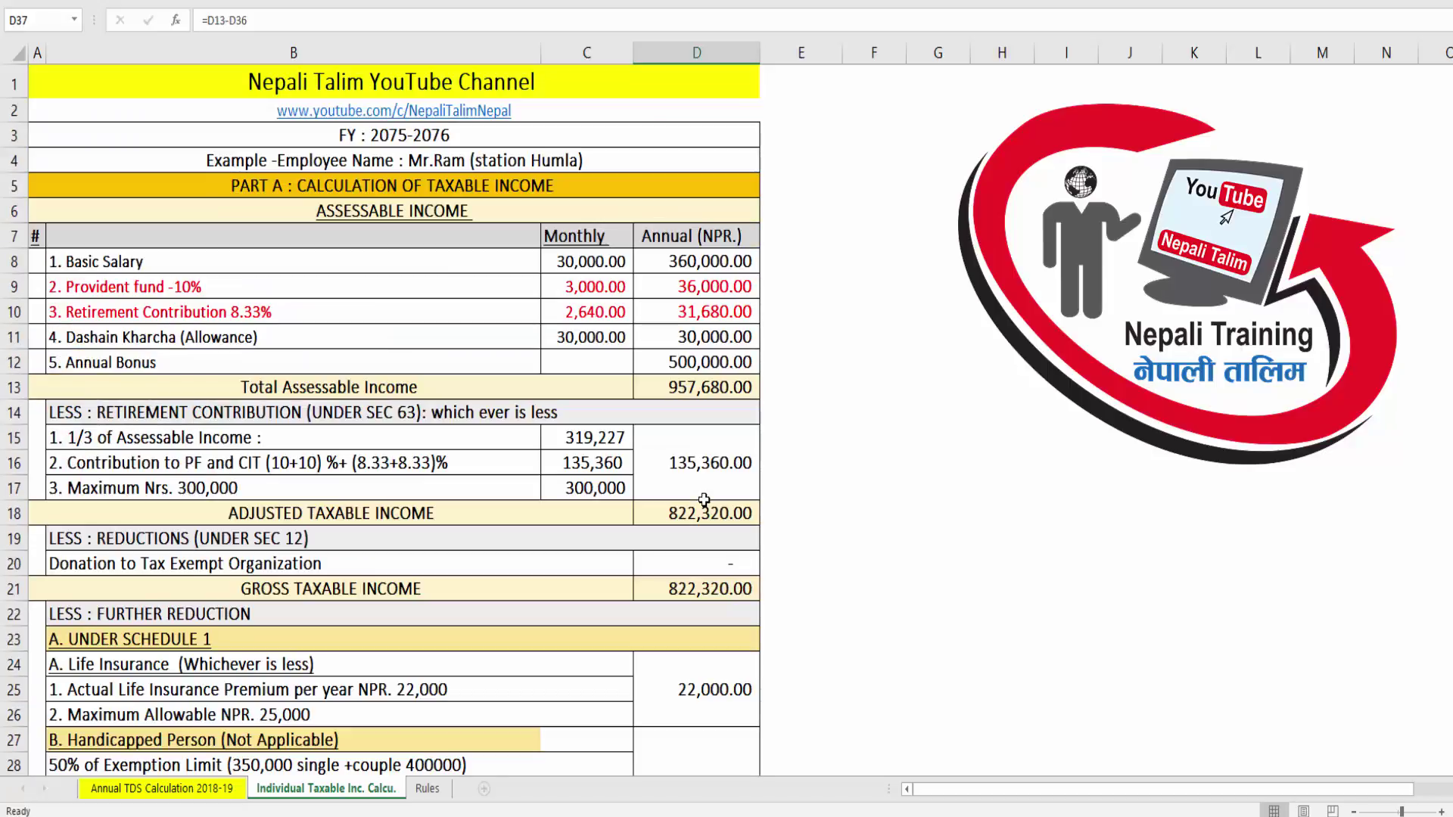
left_click(588, 489)
left_click(579, 461)
key("Up")
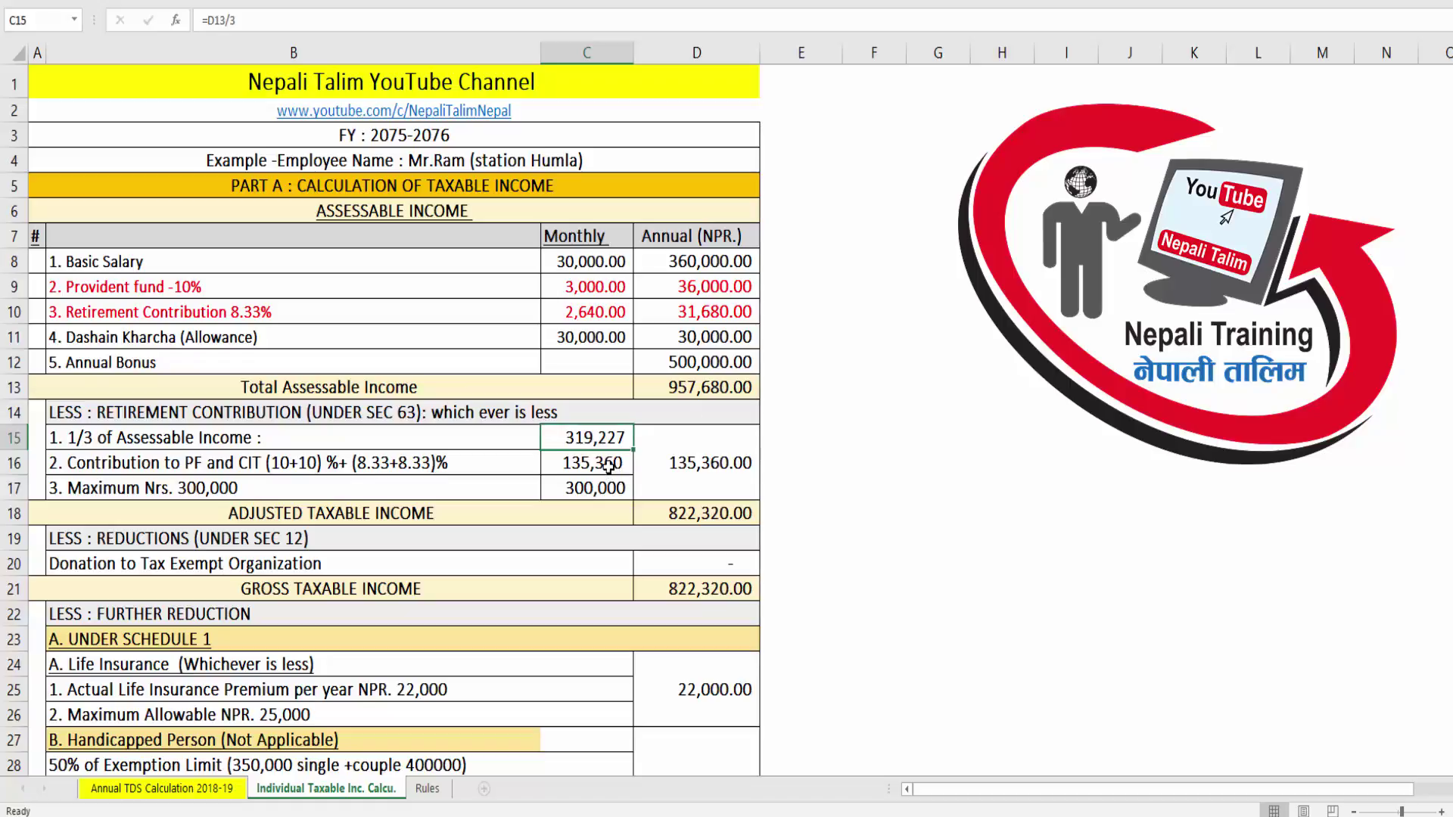
left_click(609, 465)
left_click(610, 481)
left_click(609, 465)
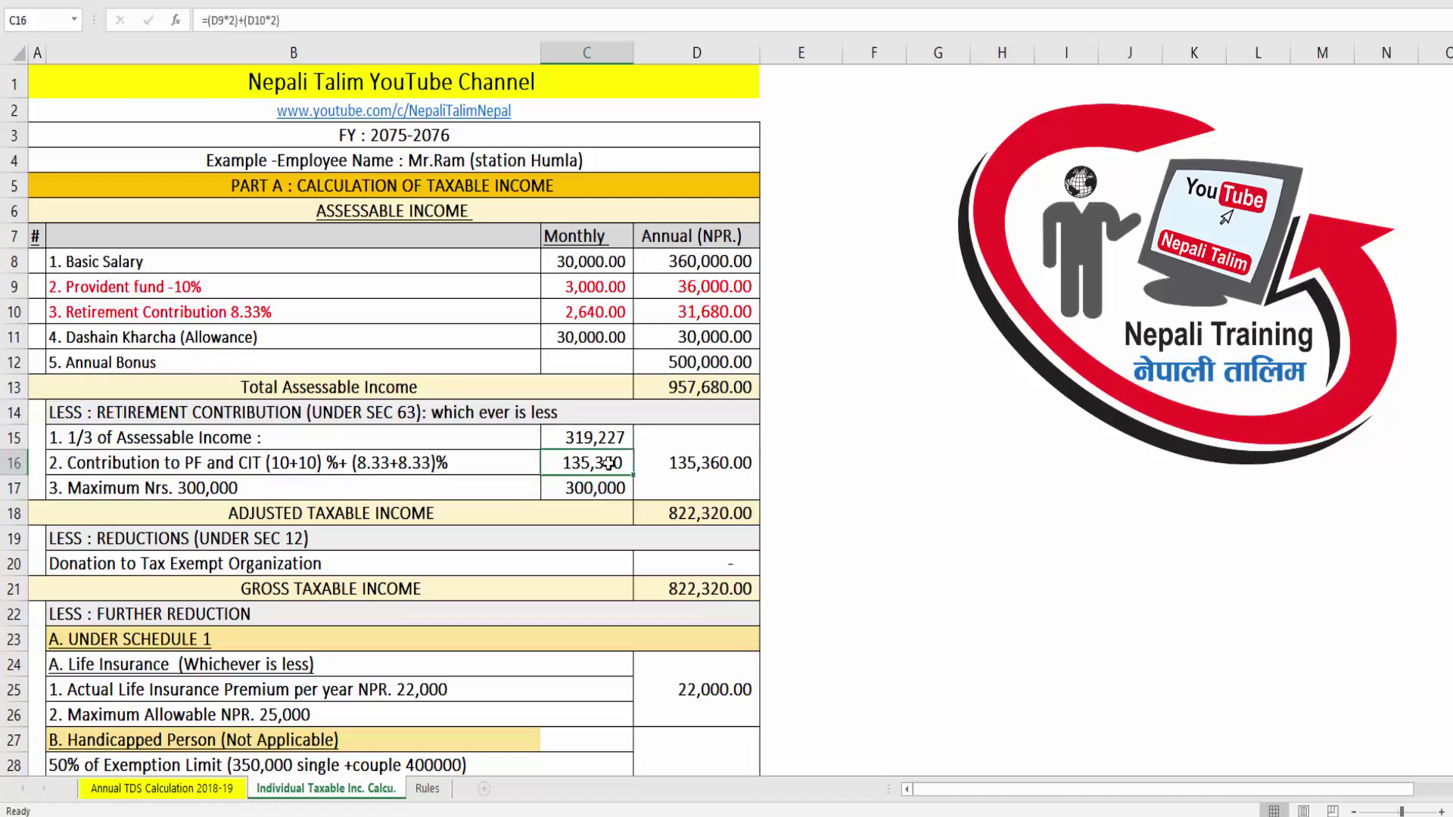
left_click(470, 463)
key("Right")
left_click(684, 458)
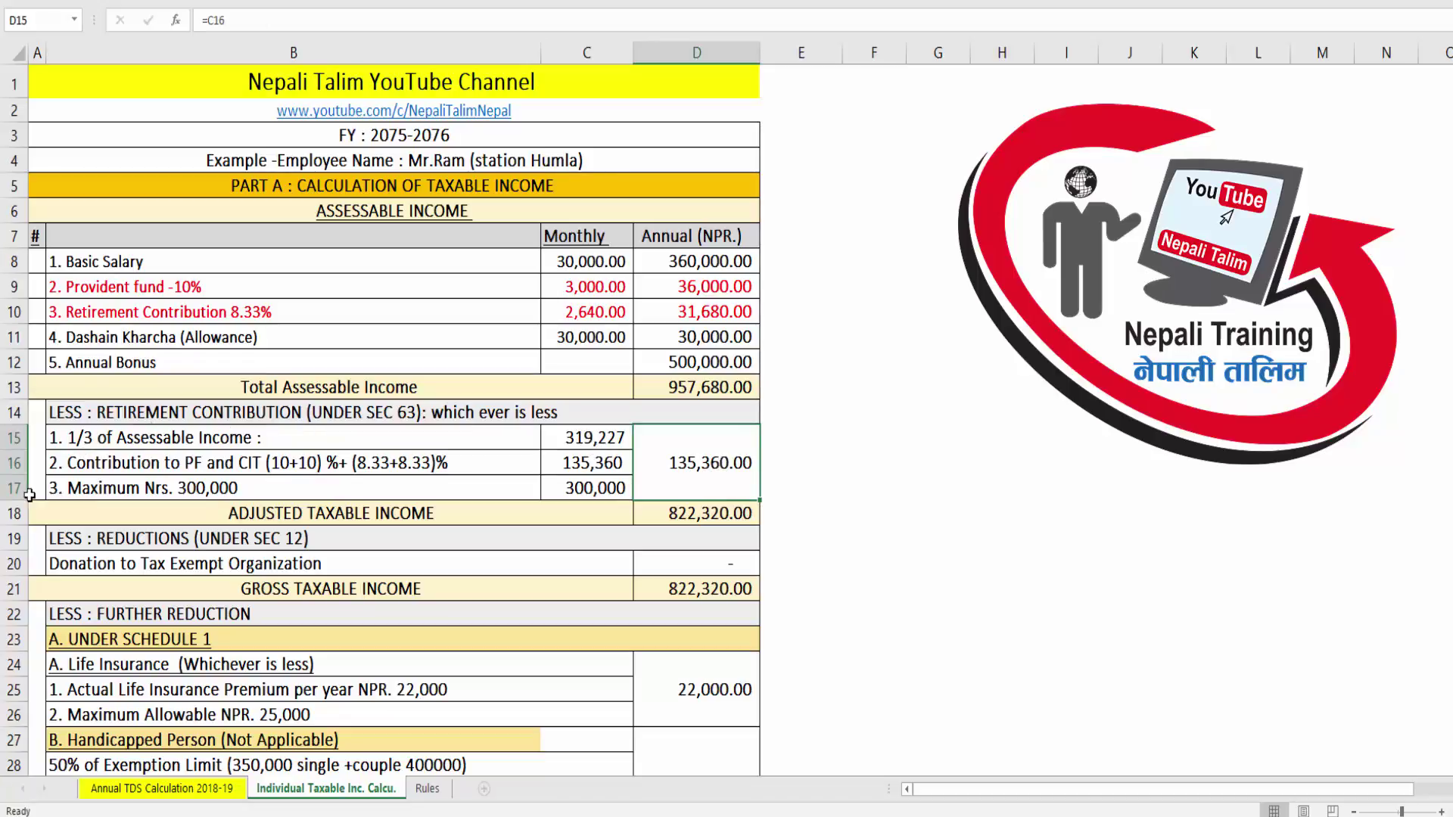
left_click_drag(21, 413, 38, 480)
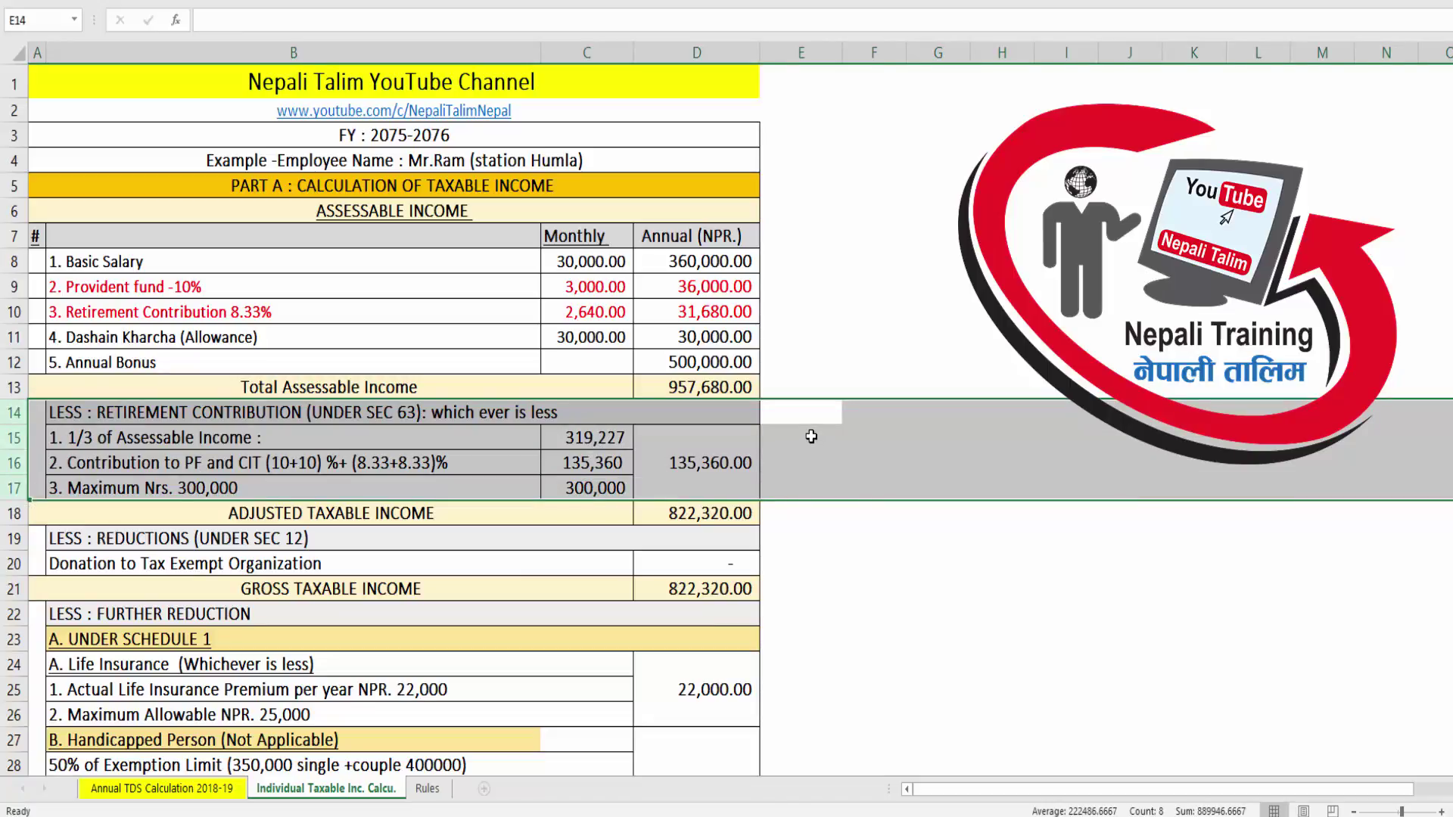
scroll(811, 436, "down", 5)
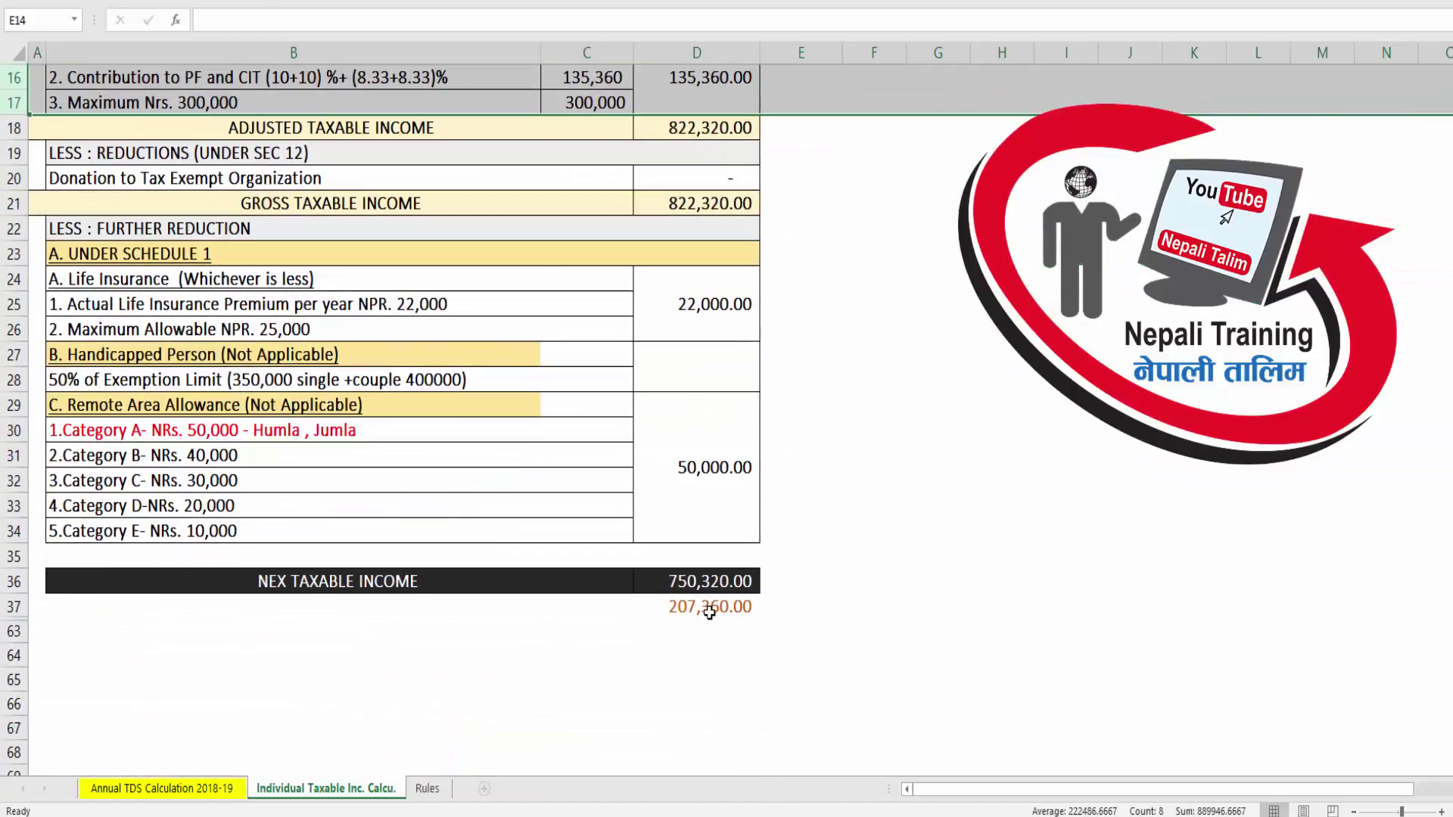
left_click(709, 613)
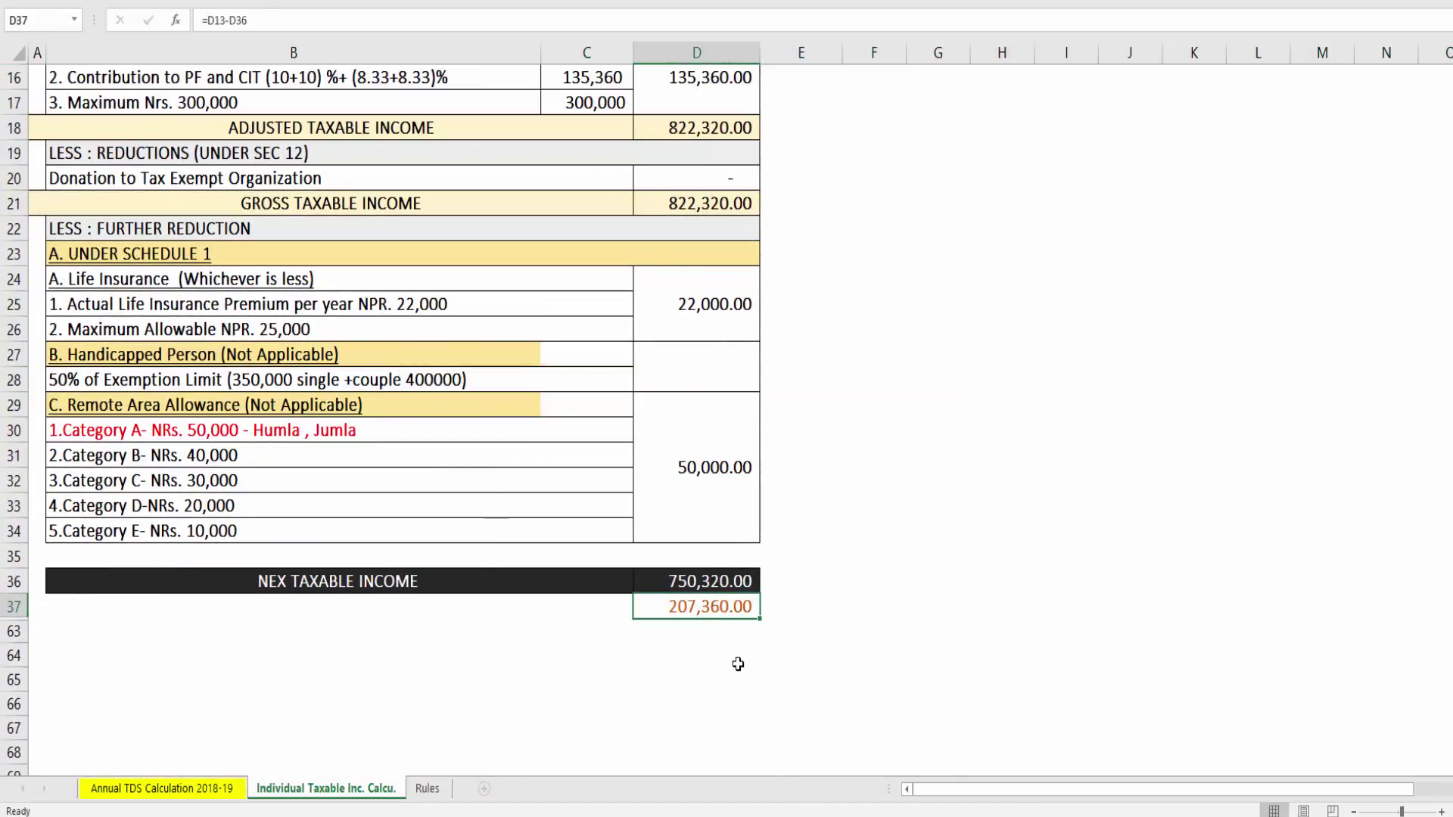
key("Delete")
left_click(713, 584)
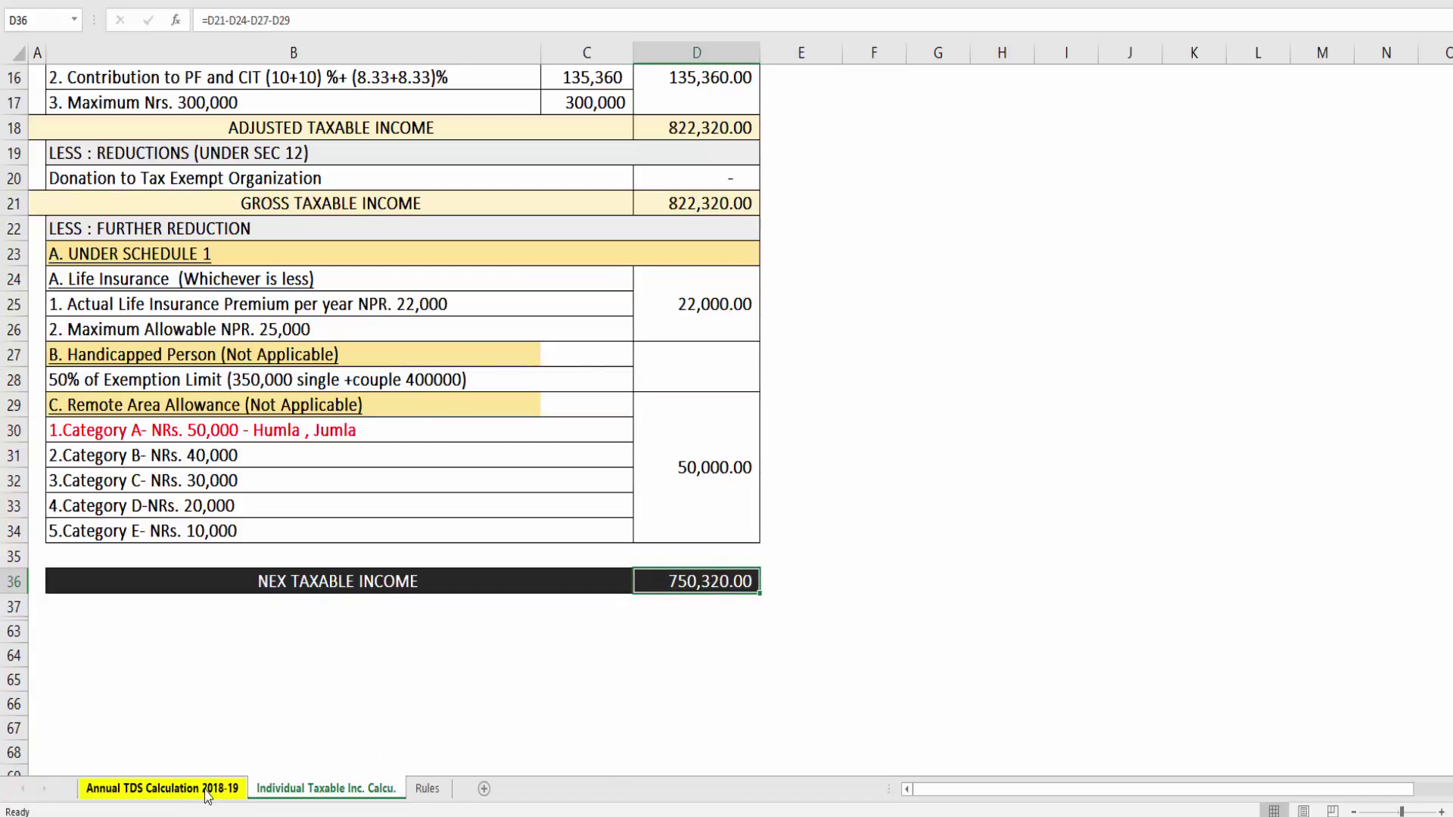
left_click(206, 789)
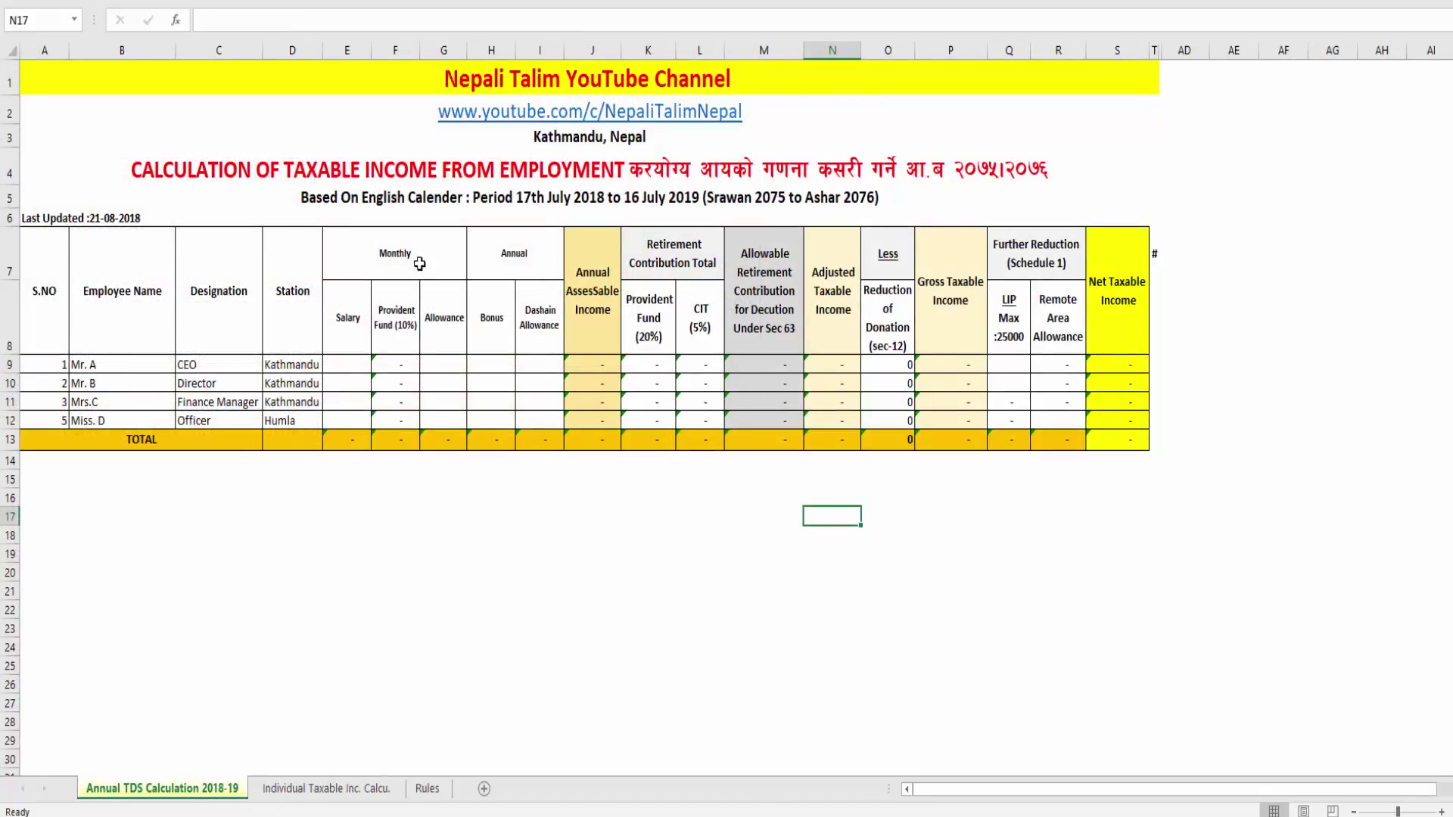
left_click(440, 174)
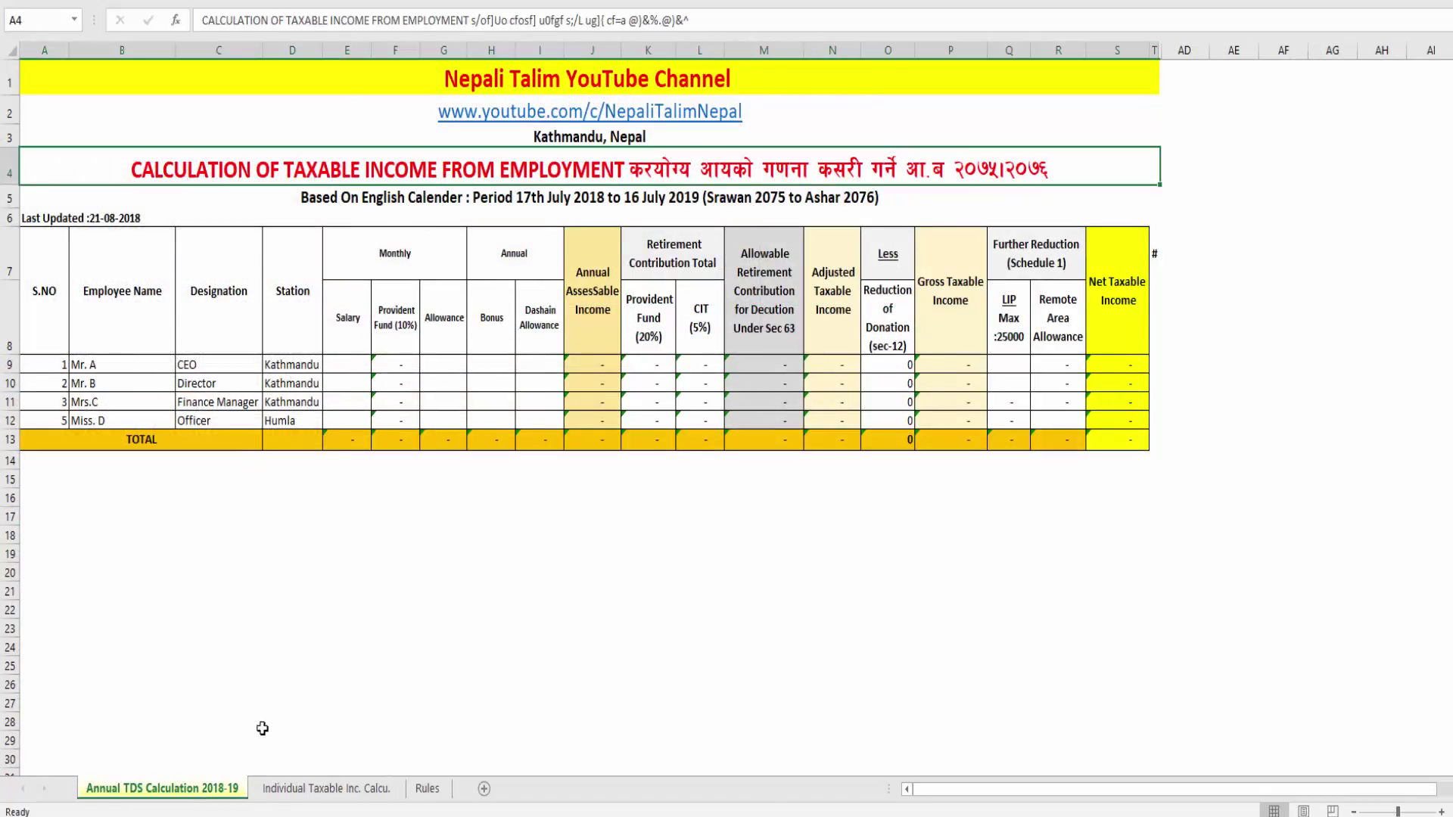
left_click(330, 789)
scroll(348, 484, "up", 7)
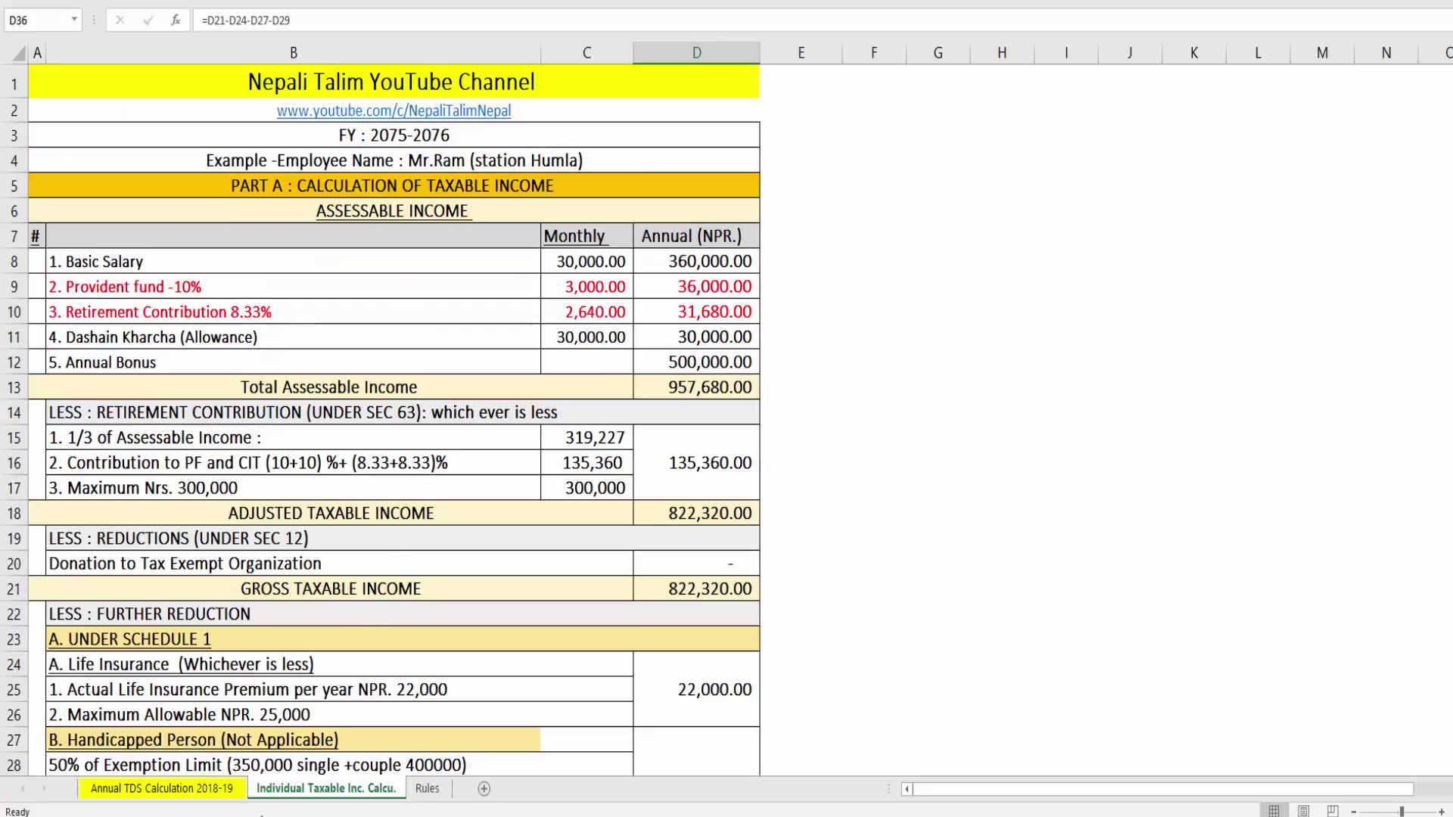
left_click(200, 790)
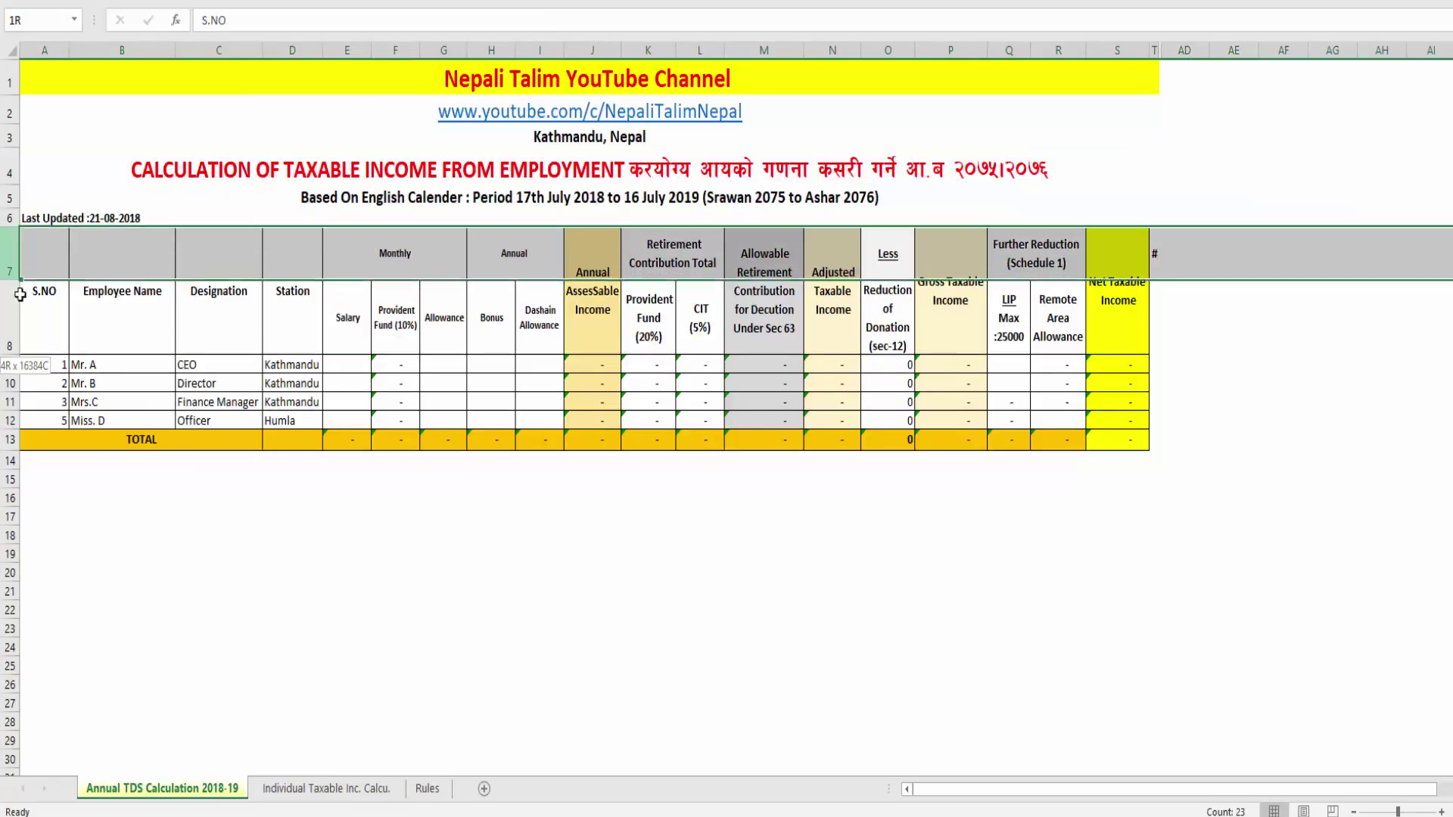
left_click(355, 361)
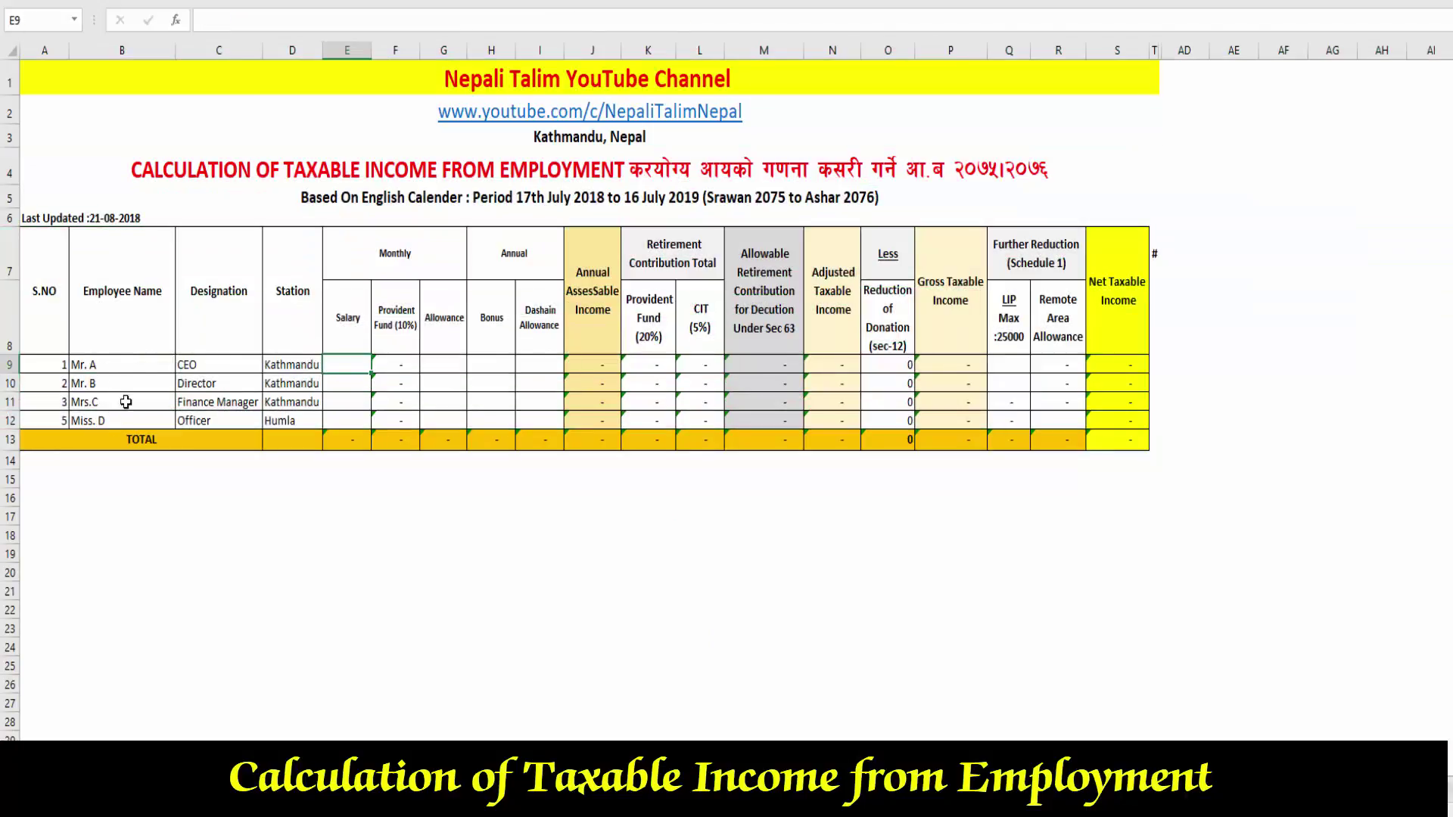
left_click(117, 303)
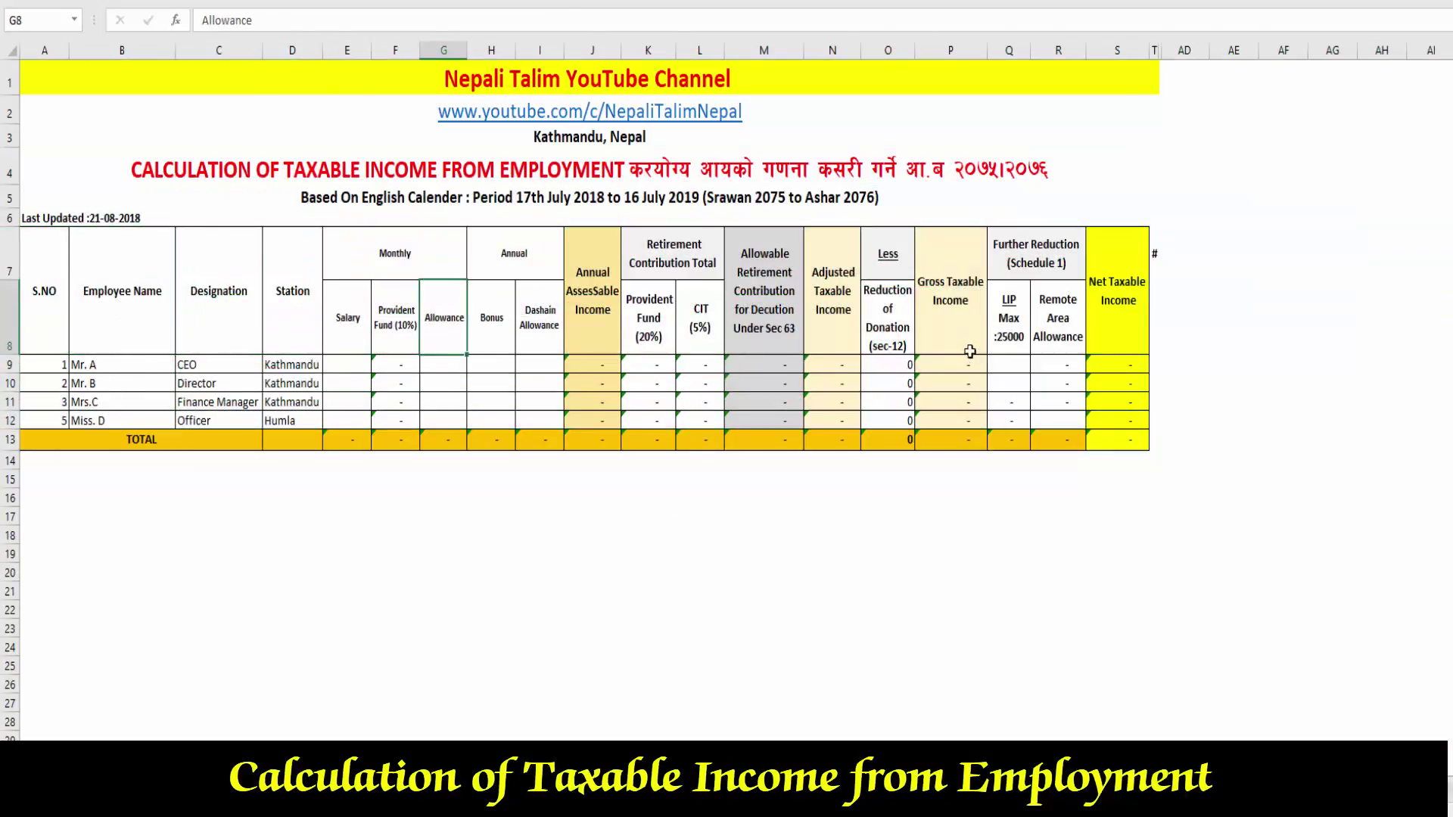
left_click(1043, 362)
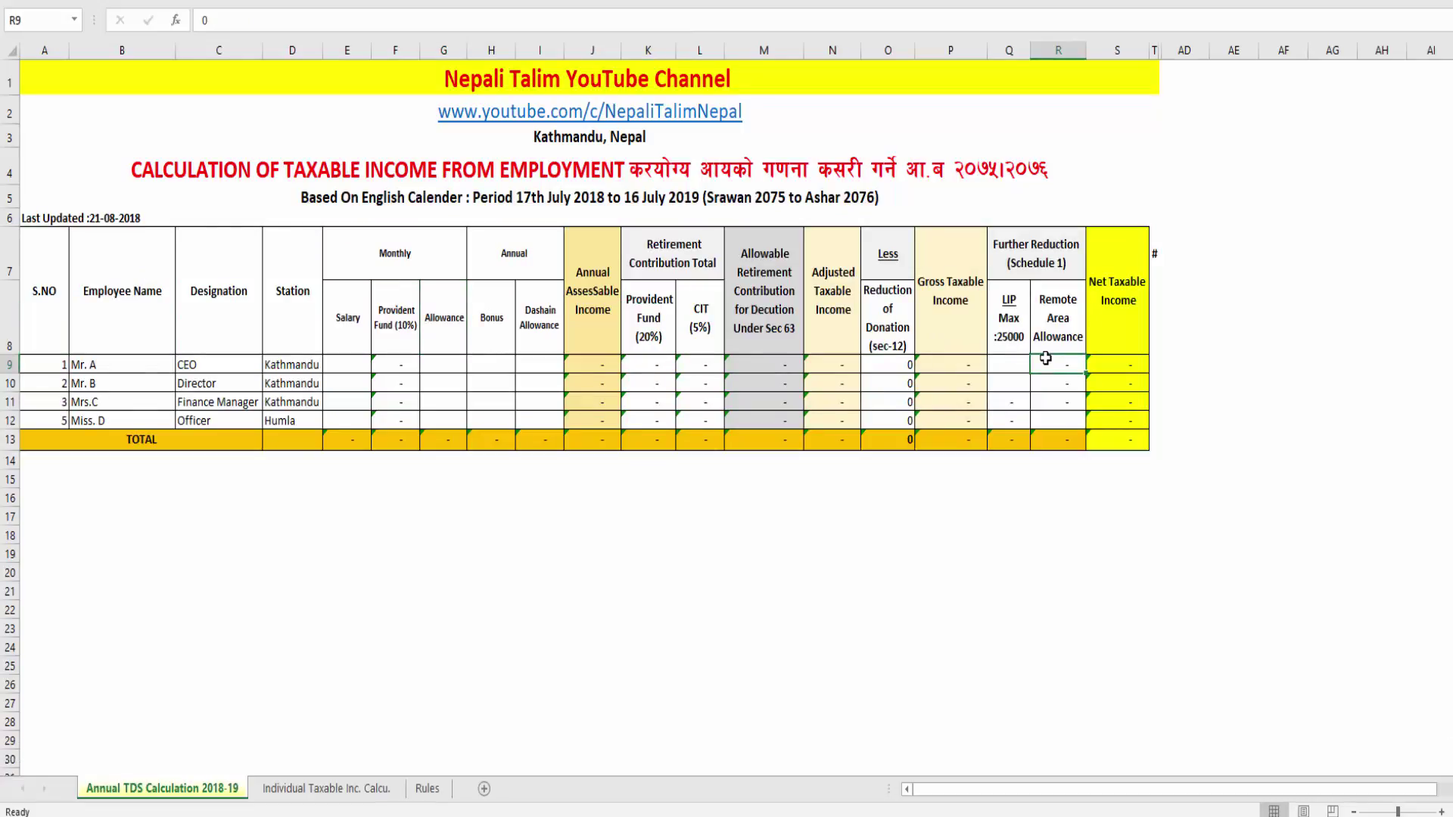
left_click(100, 269)
key("Down")
key("Down")
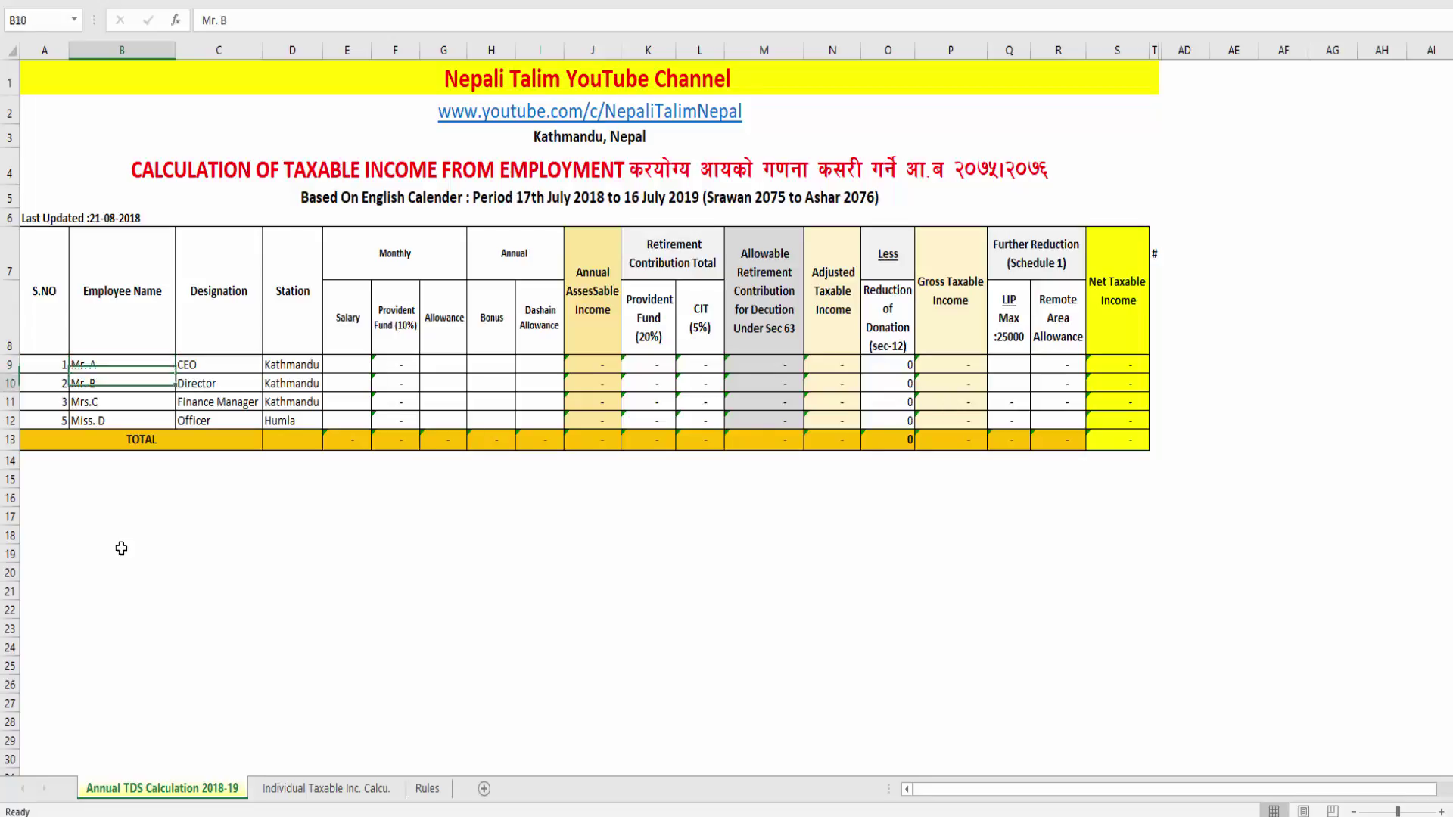
key("Down")
key("Down")
key("Right")
key("Up")
key("Up")
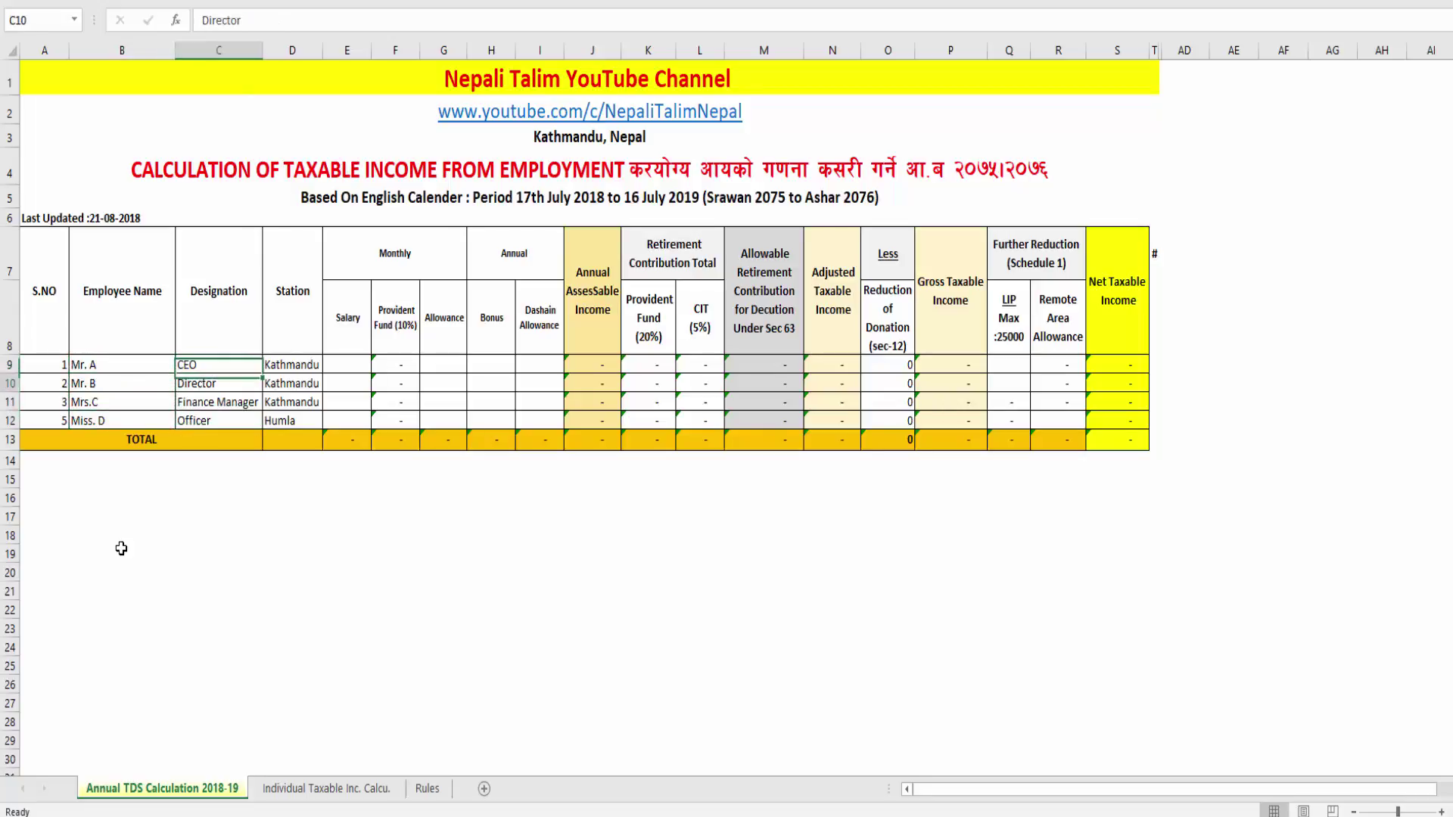
key("Down")
key("Down")
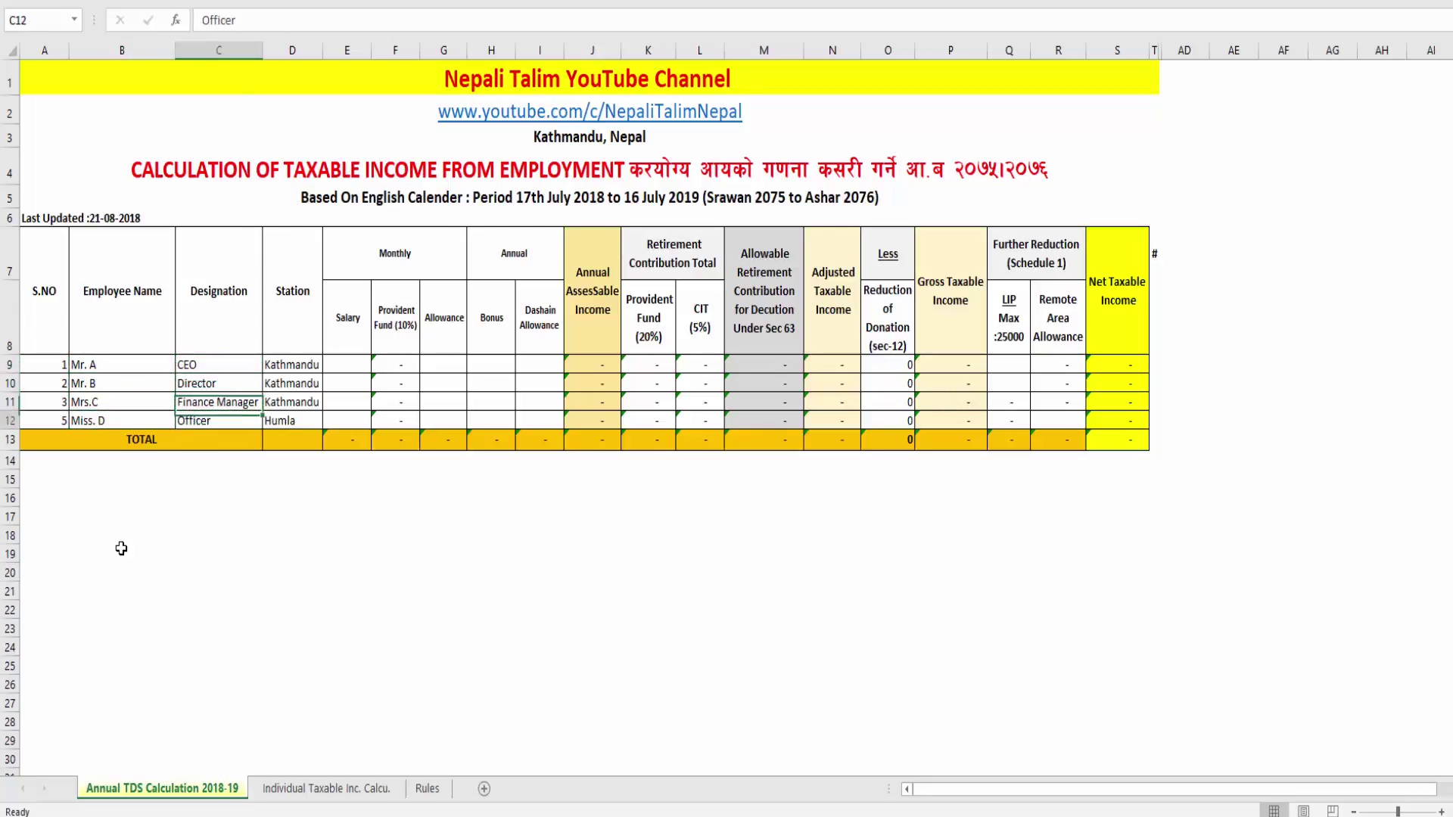
key("Up")
key("Up")
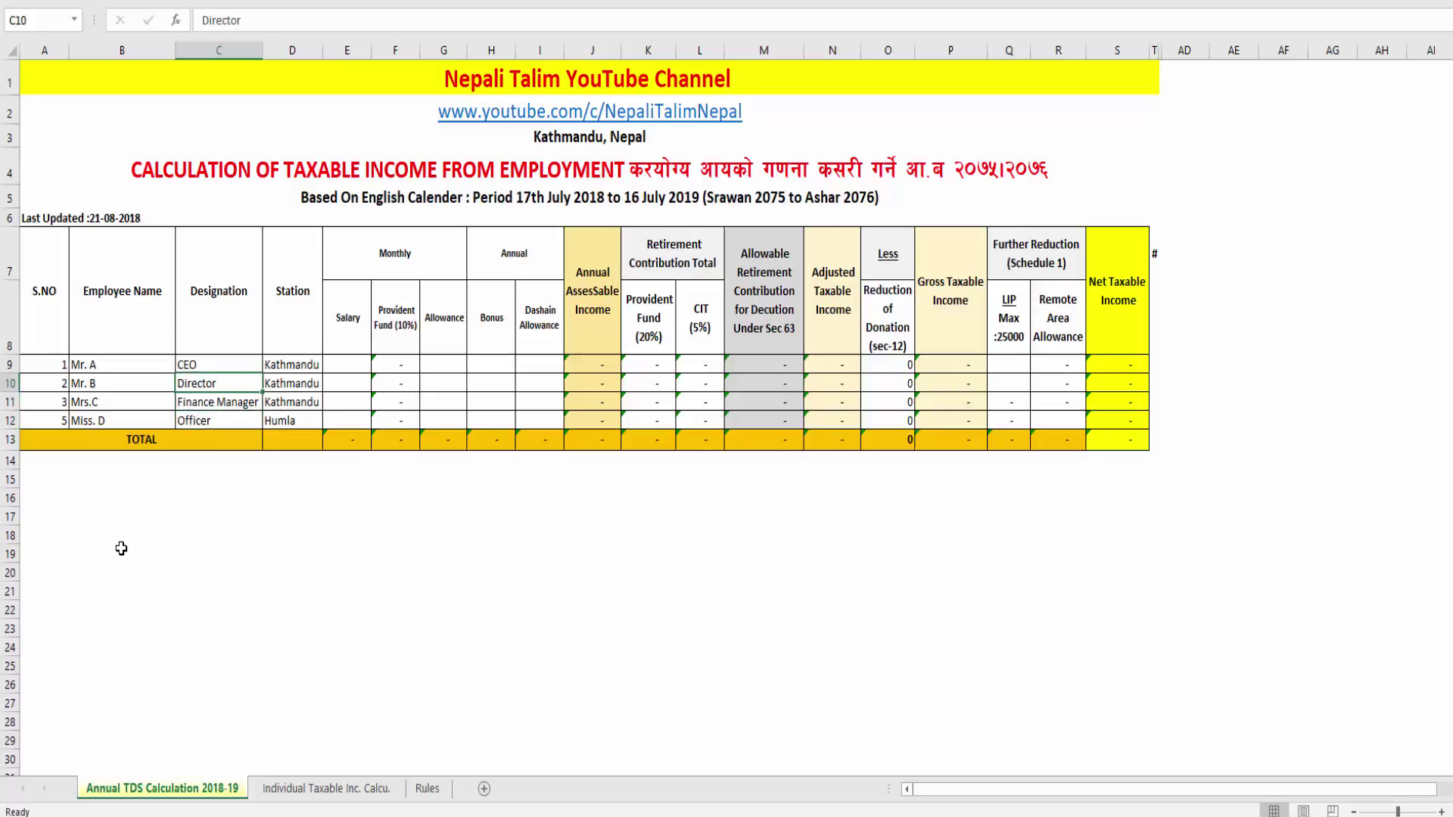
key("Down")
key("Down")
key("Down")
key("Up")
key("Up")
key("Up")
key("Right")
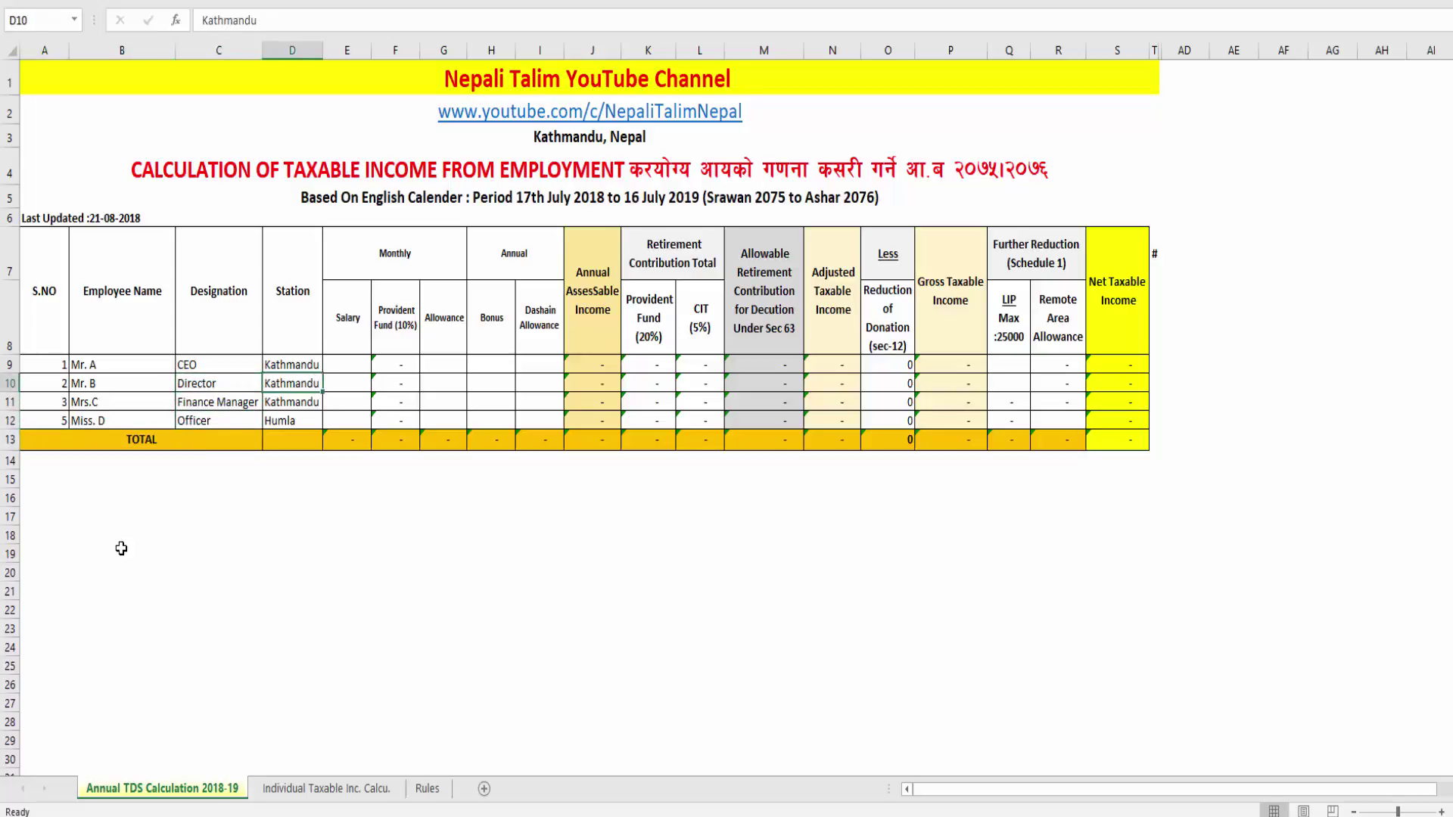
key("Up")
key("Down")
key("Down")
key("Down")
key("Right")
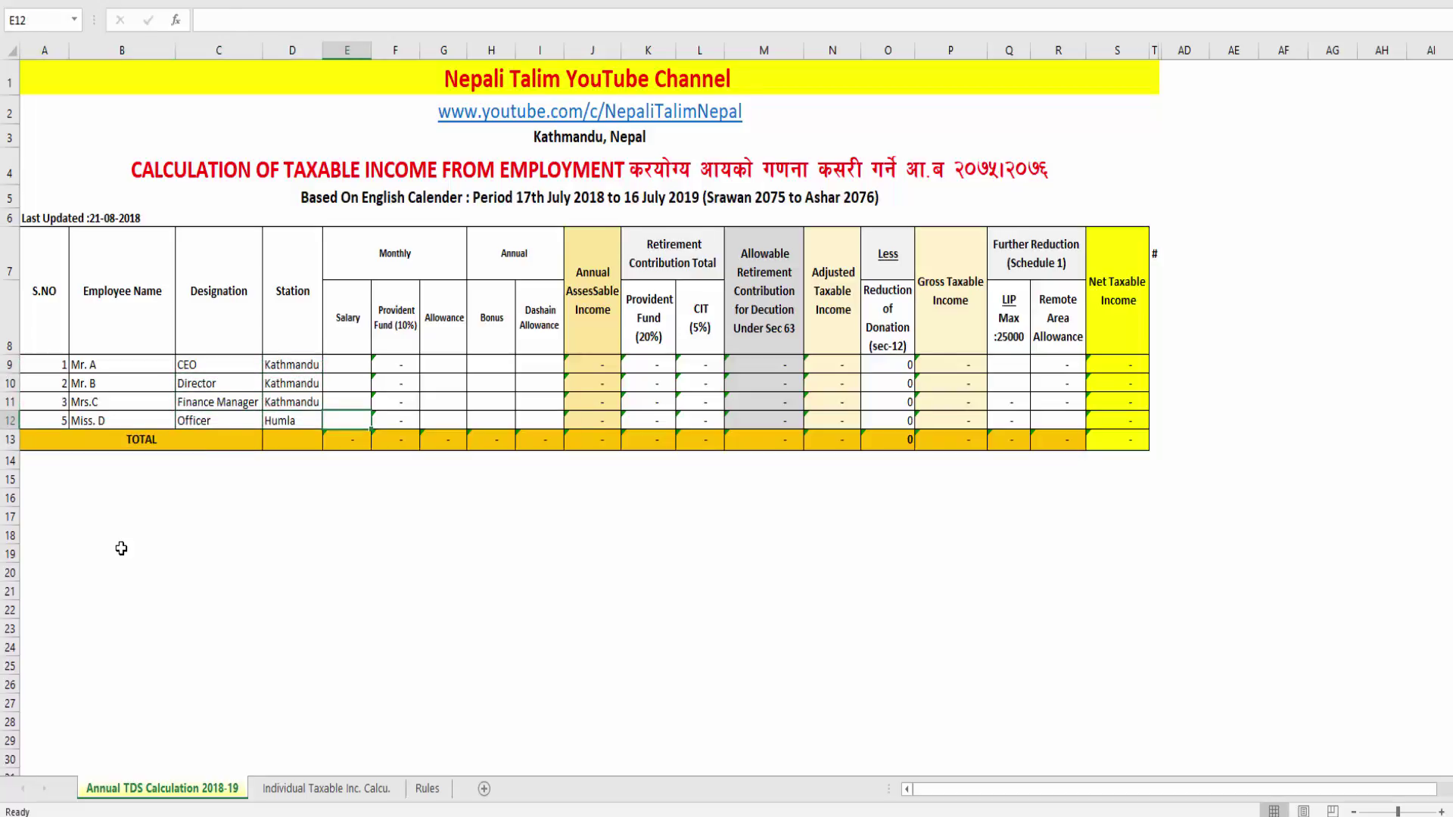
key("Up")
key("Up")
key("Up")
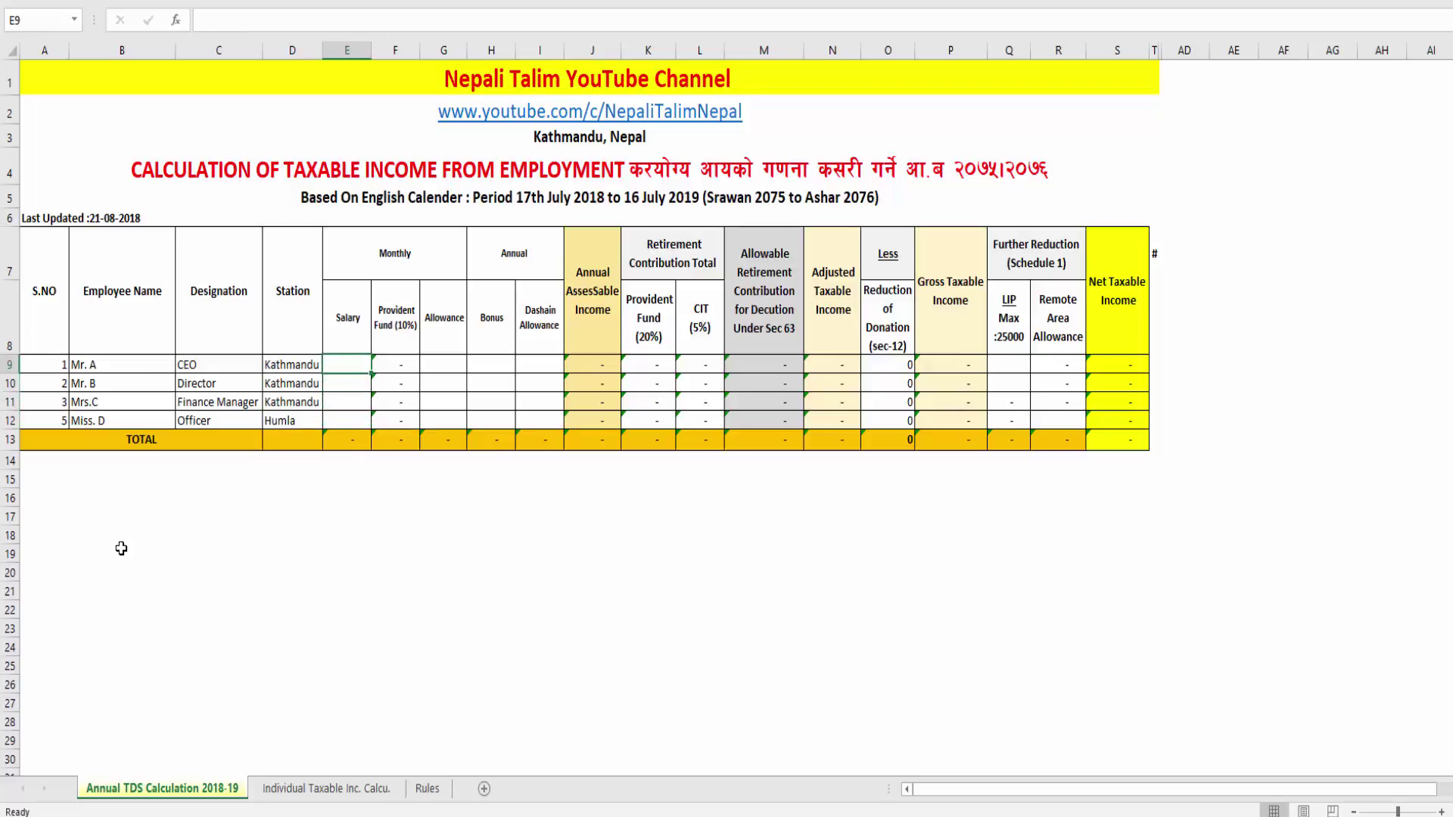
type("1000")
key("Escape")
left_click_drag(370, 255, 375, 422)
left_click_drag(521, 256, 545, 422)
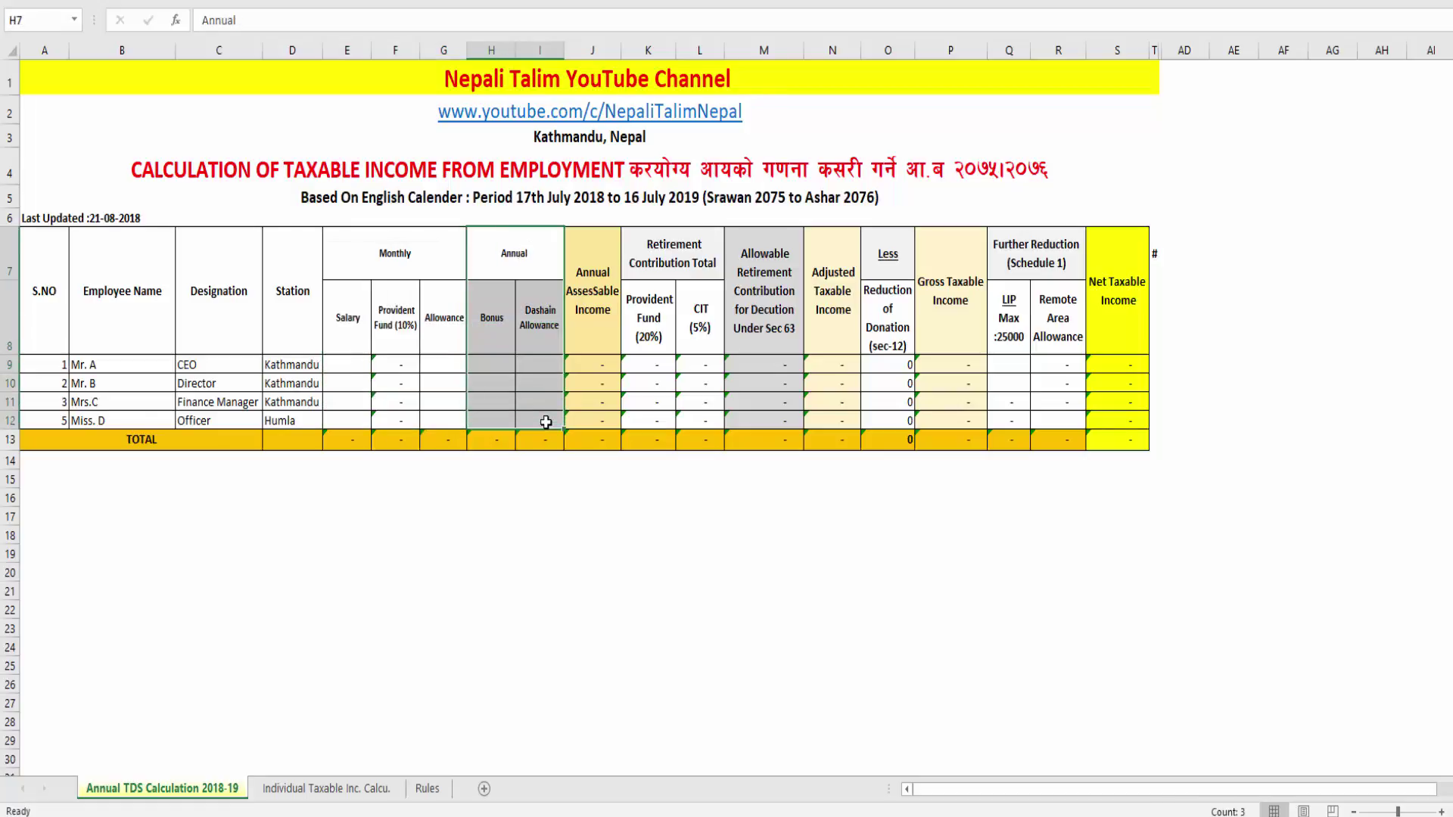
left_click_drag(587, 291, 606, 420)
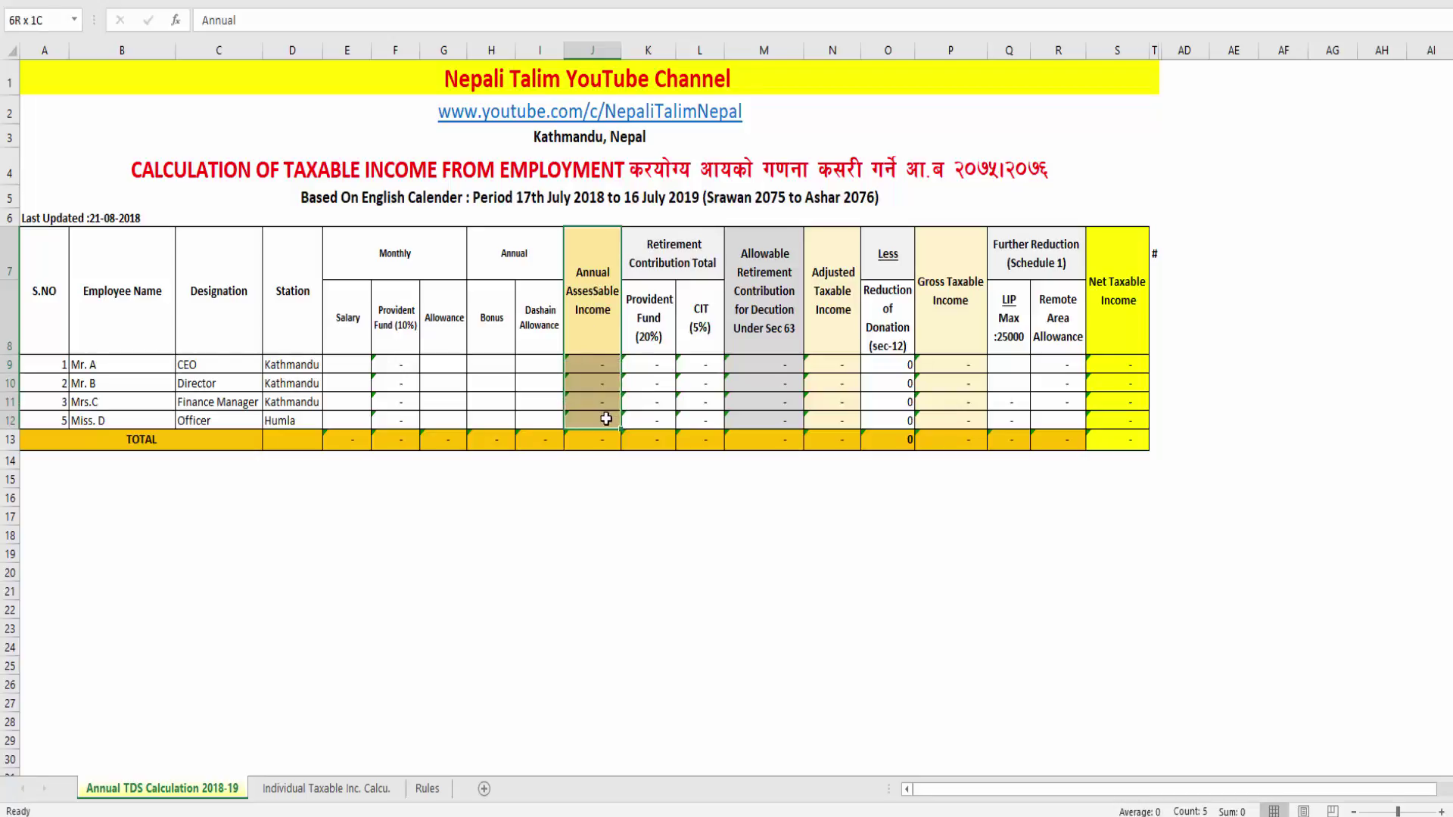
Step: Enter Mr. A's salary as 100,000, correcting the initially typed 10,000
left_click(363, 369)
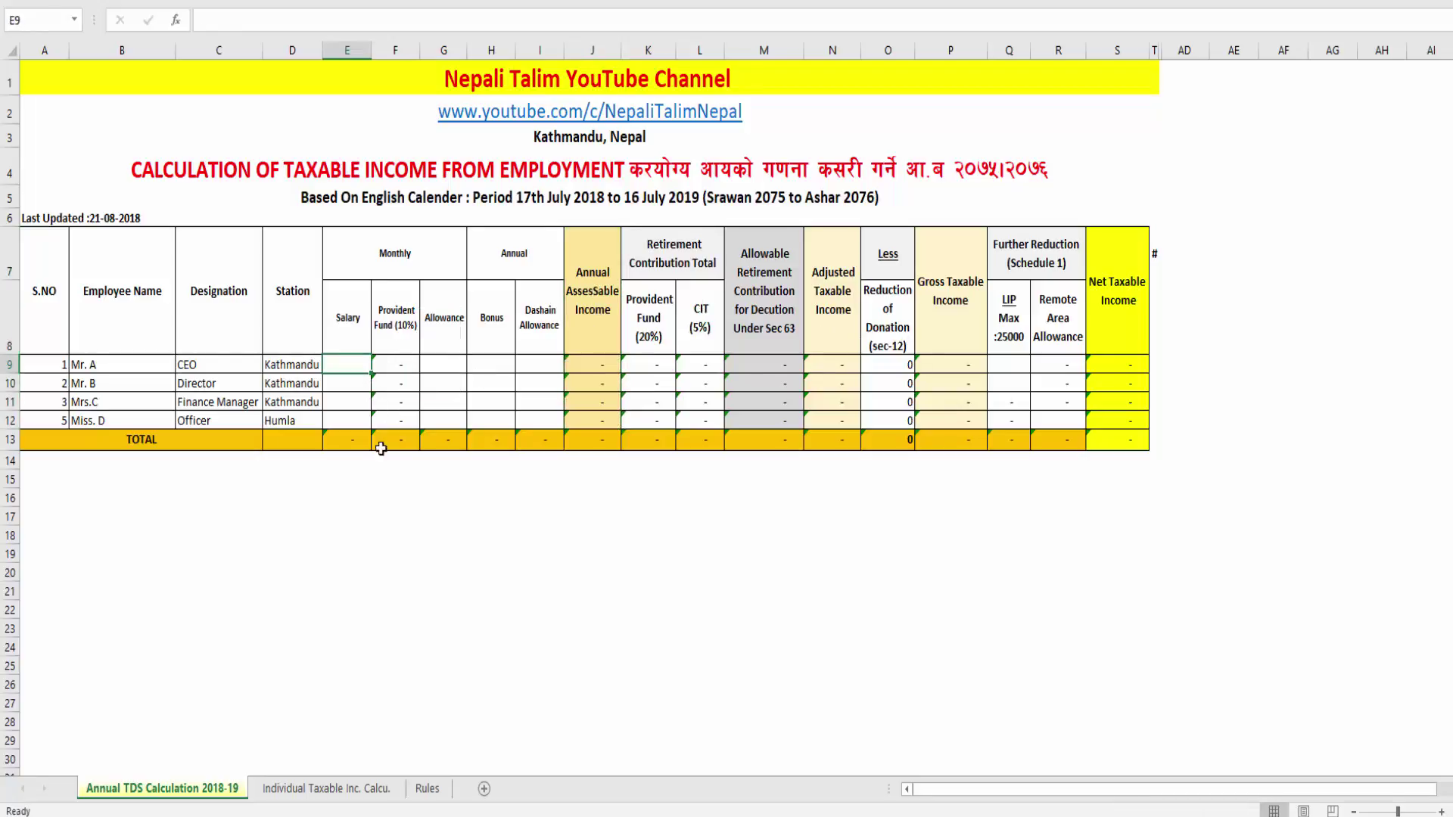
type("10,")
type("0000")
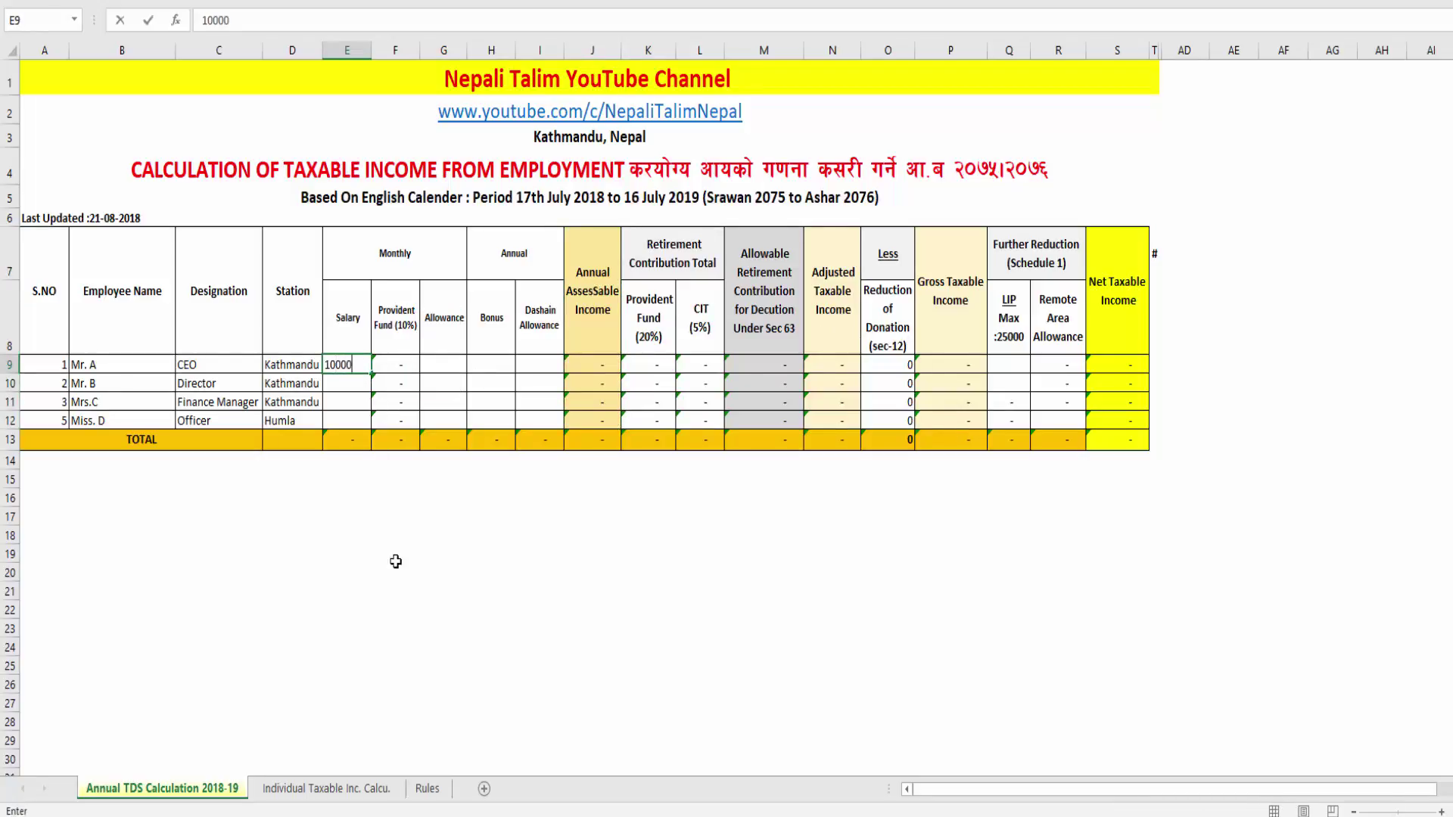
key("Return")
key("Up")
type("100")
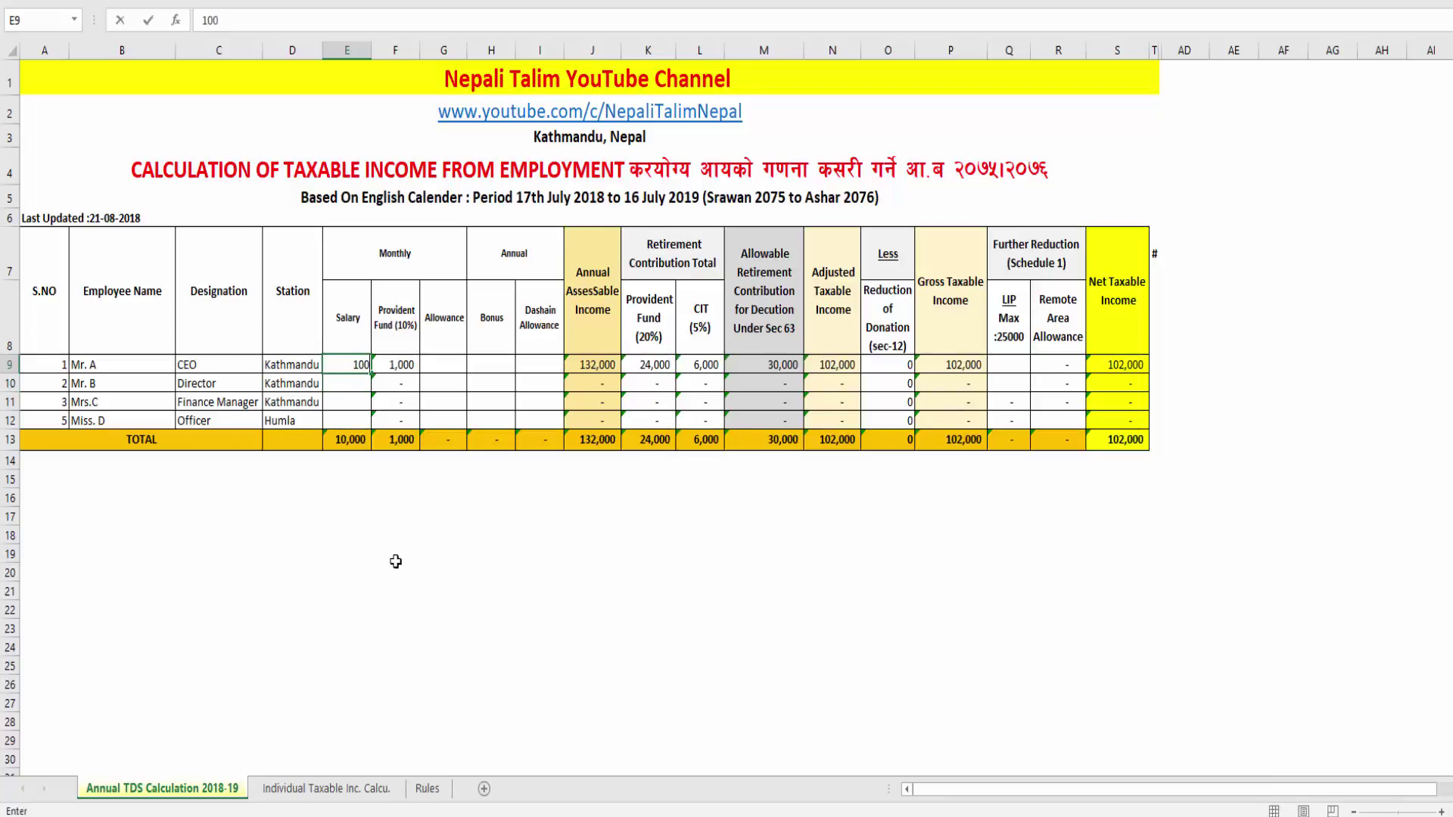
type(",0000")
key("Return")
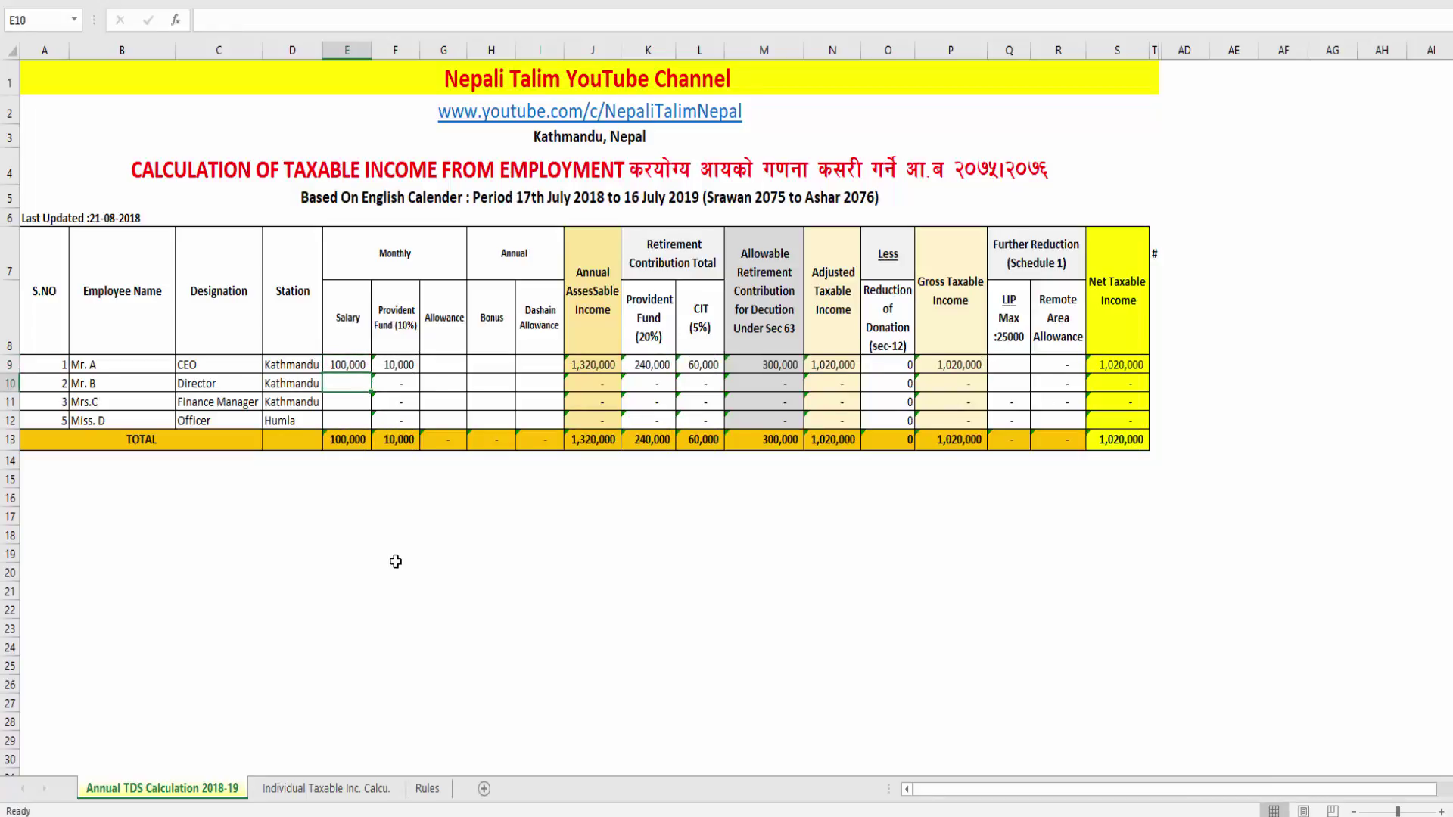
Step: Enter salaries of 800,000, 50,000 and 40,000 for Mr. B, Mrs.C and Miss. D
type("800,000")
key("Return")
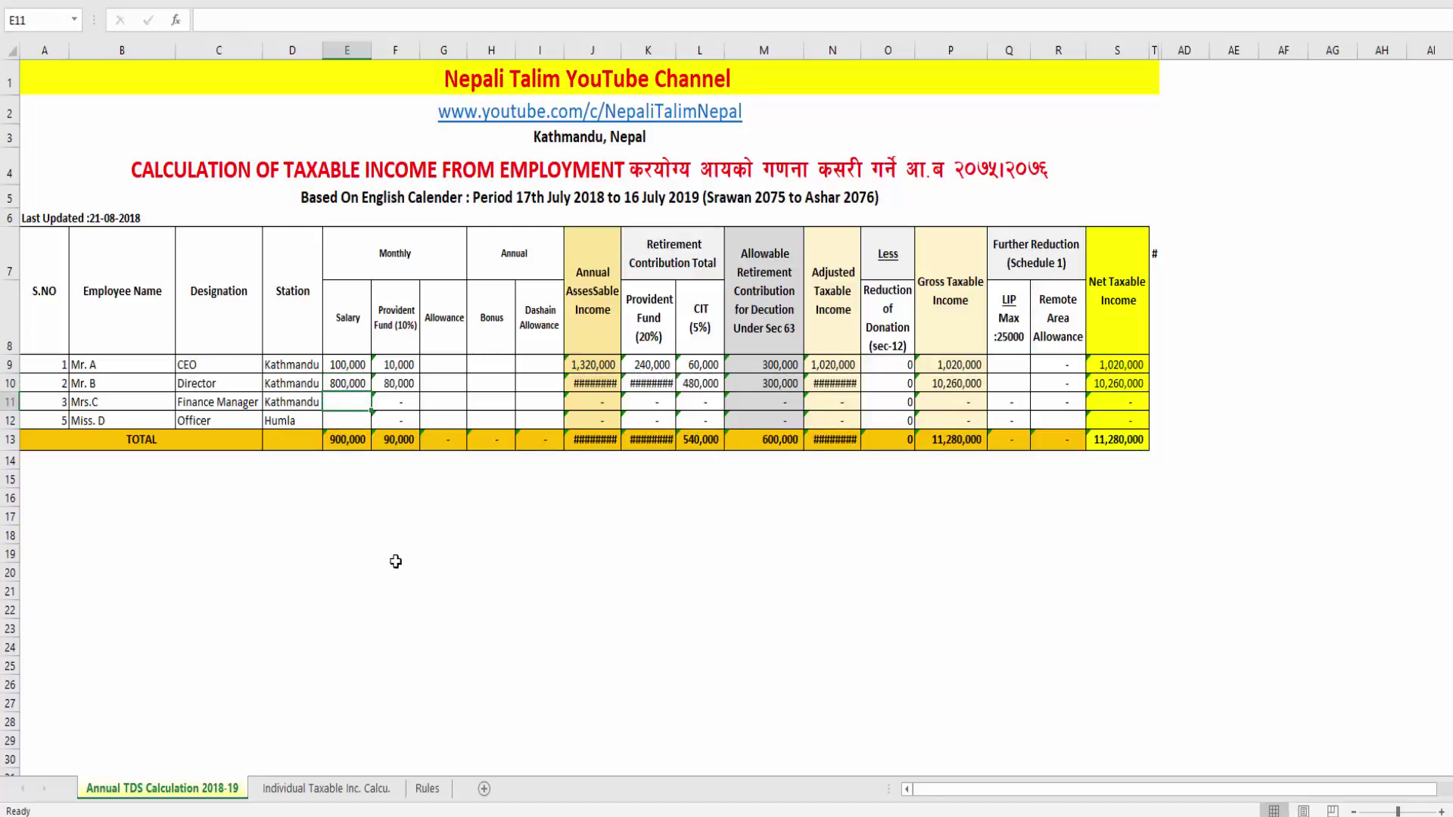
type("50,")
type("0000")
key("Return")
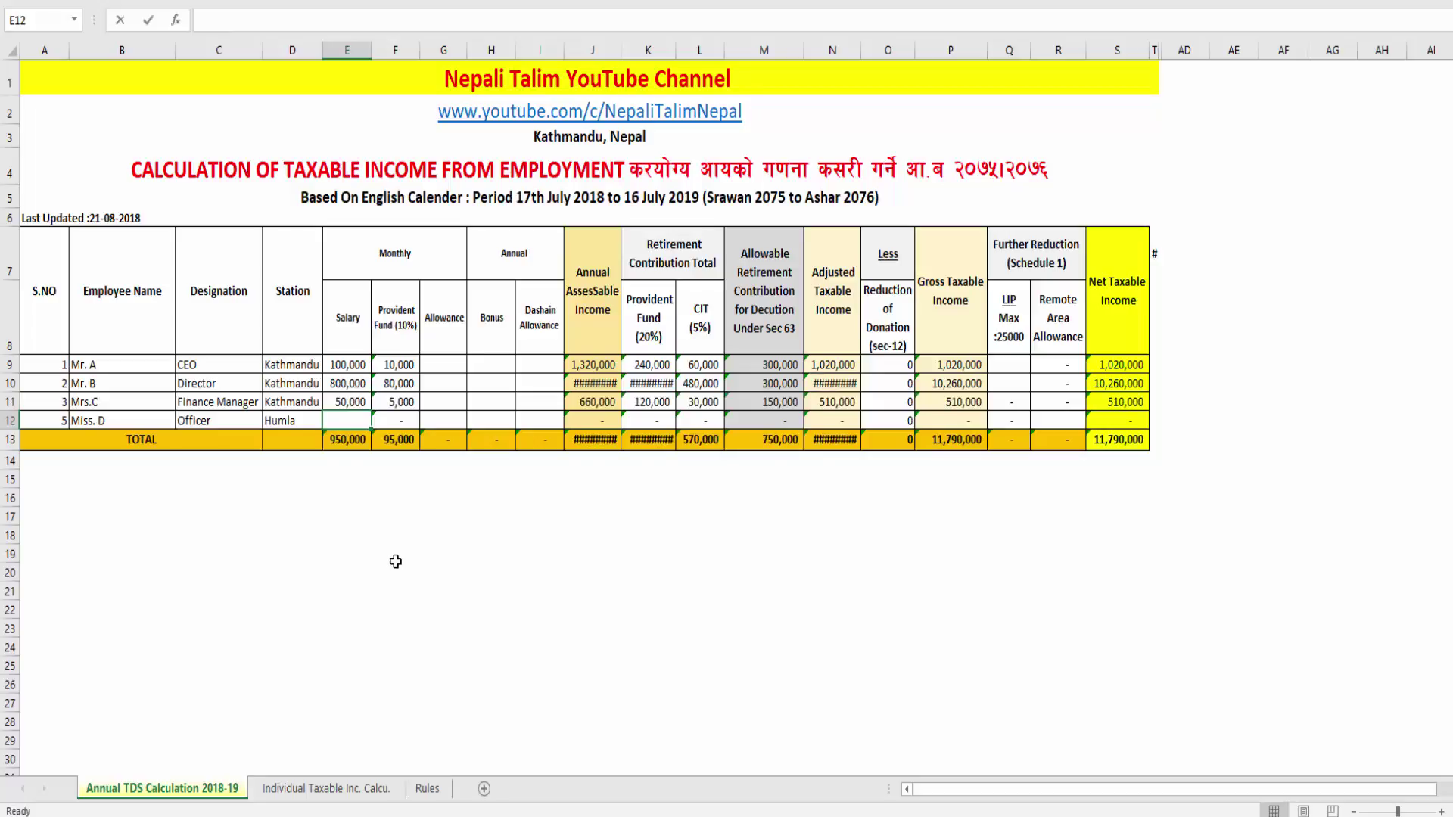
type("40000")
key("Return")
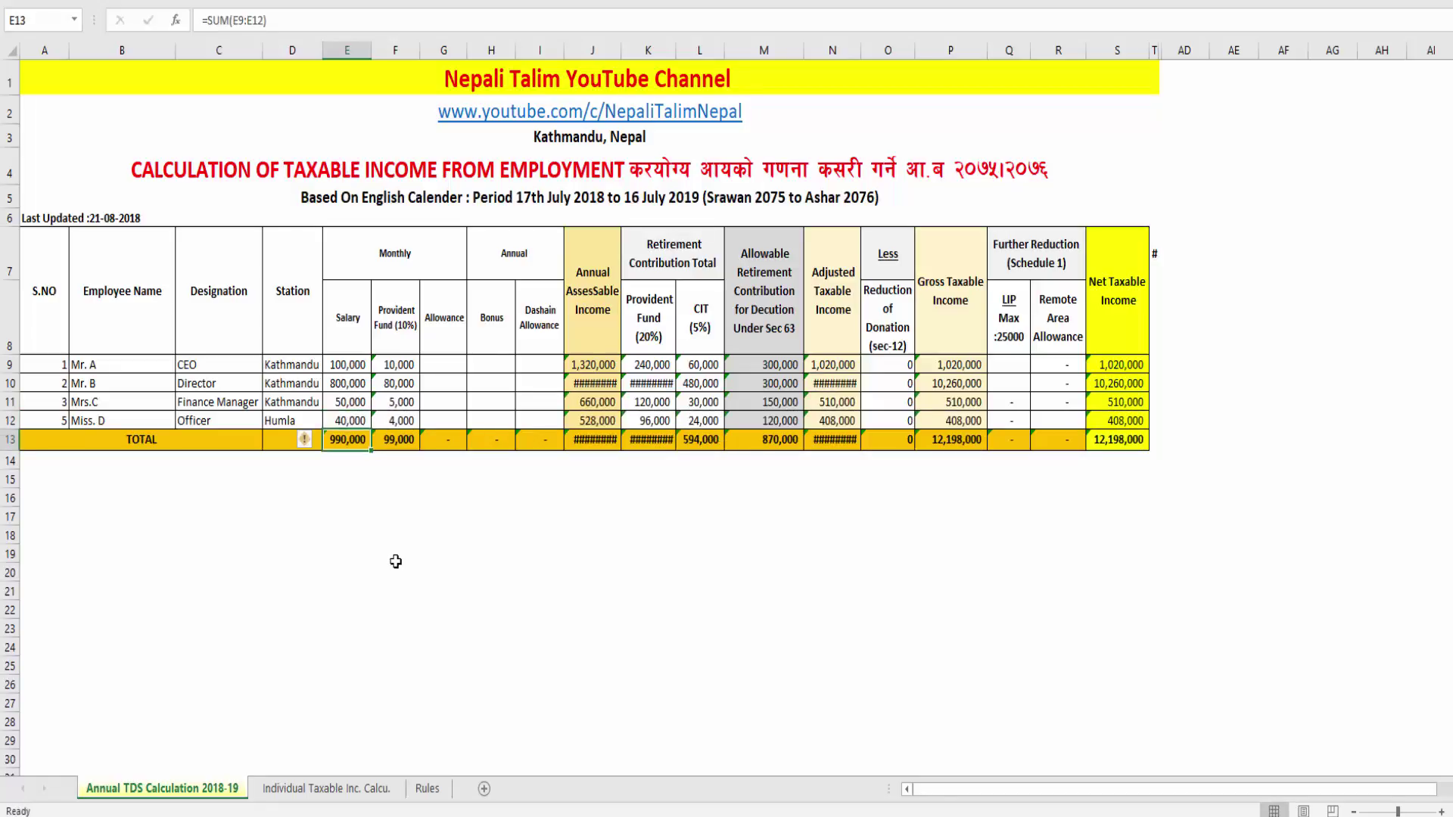
Step: Inspect the Salary column's SUM total formula without changing it
key("F2")
key("Return")
key("Up")
key("Up")
key("Up")
key("Up")
key("Up")
key("Right")
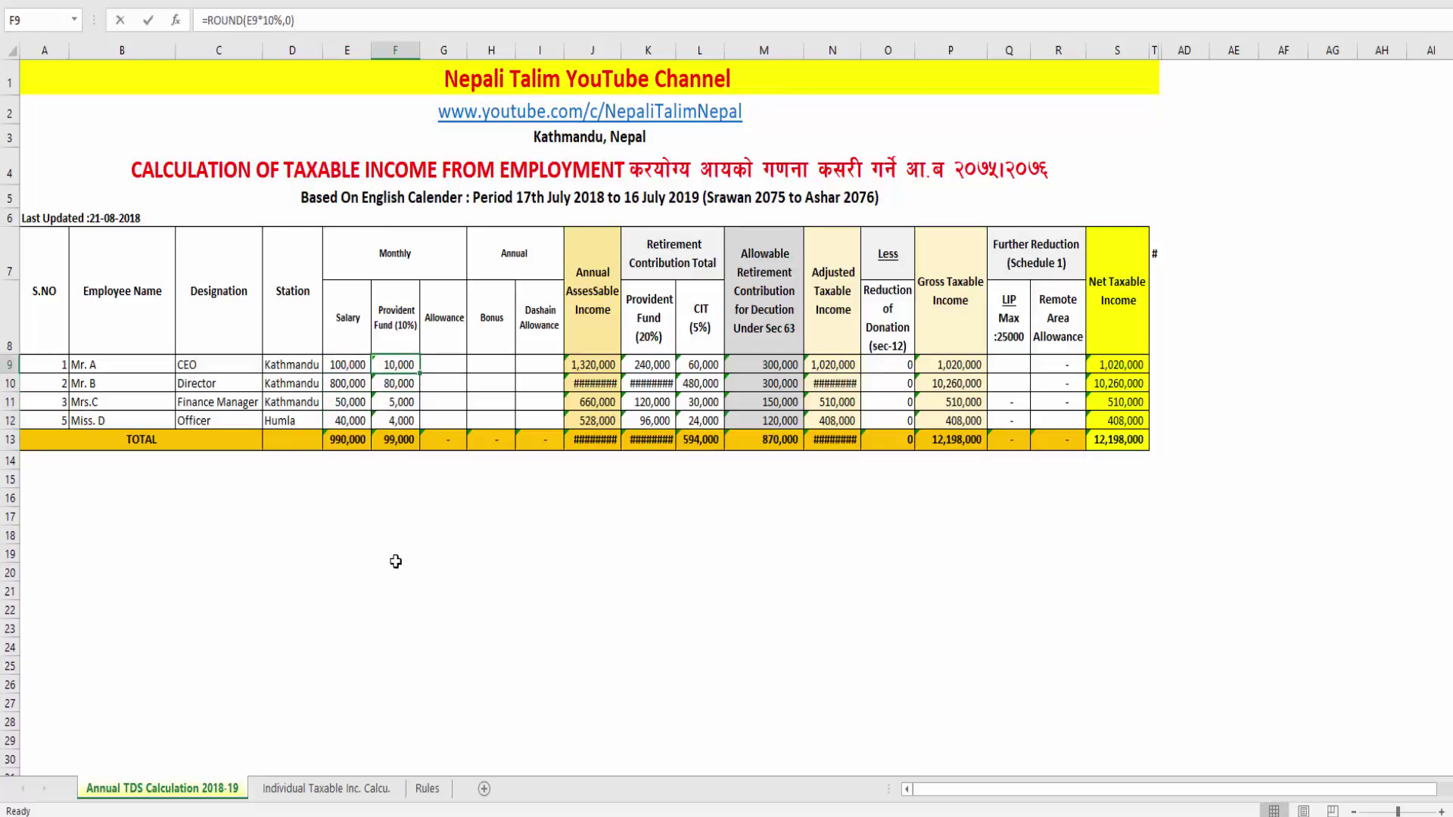
Step: AutoFit column E so the 990,000 Salary total shows instead of hash marks
left_click(454, 332)
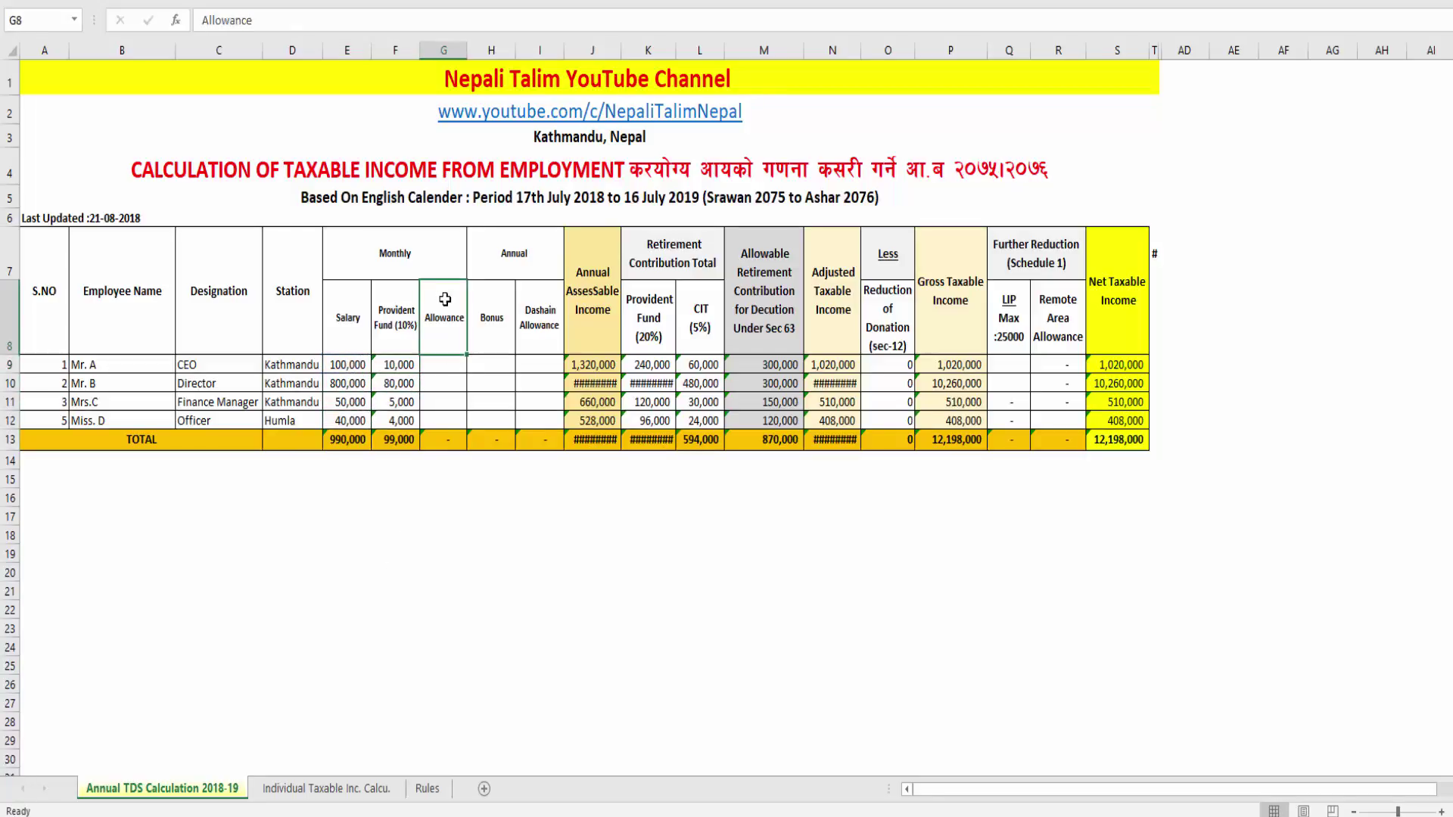
left_click_drag(343, 299, 346, 418)
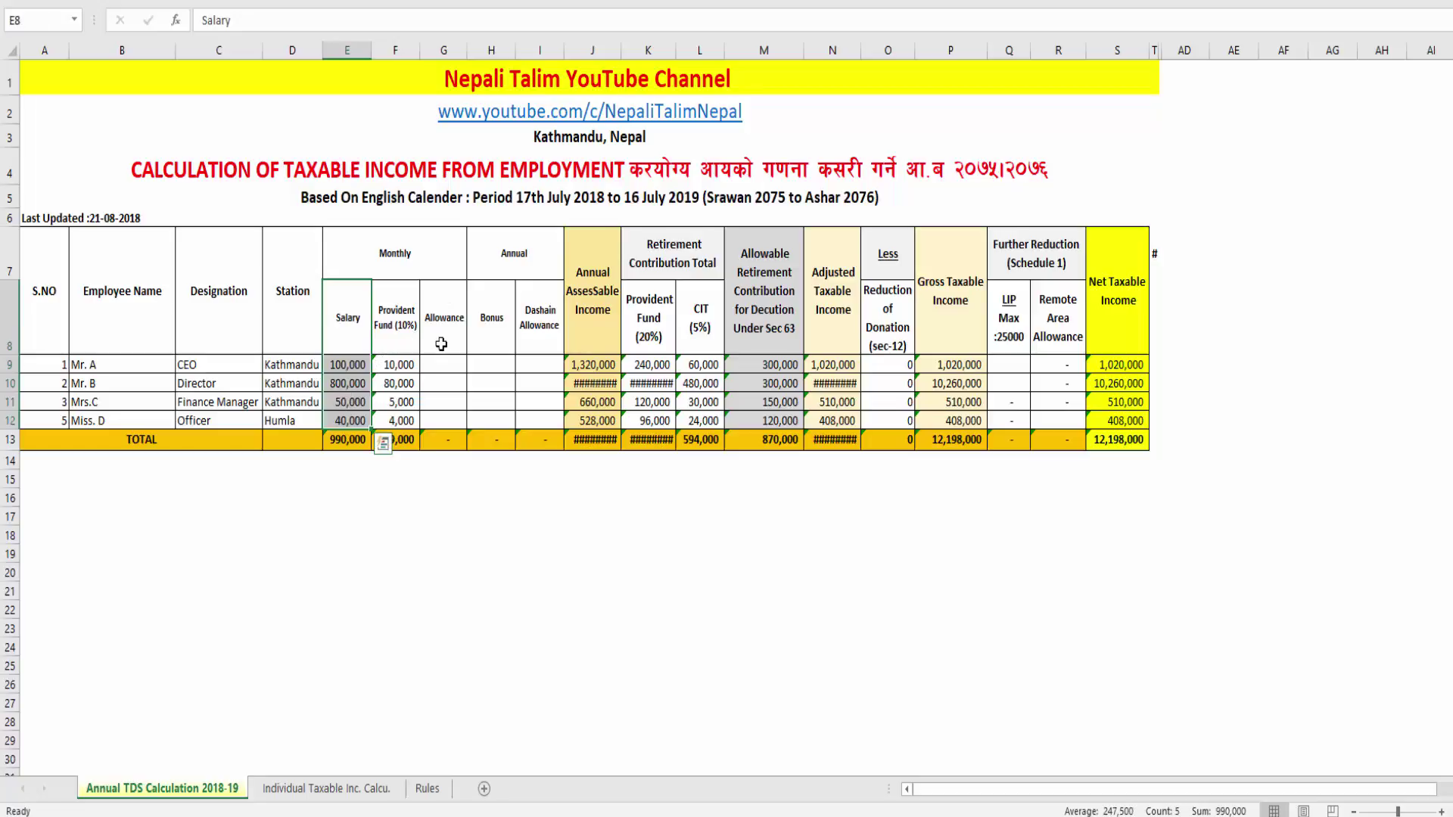
scroll(444, 345, "up", 2, "ctrl")
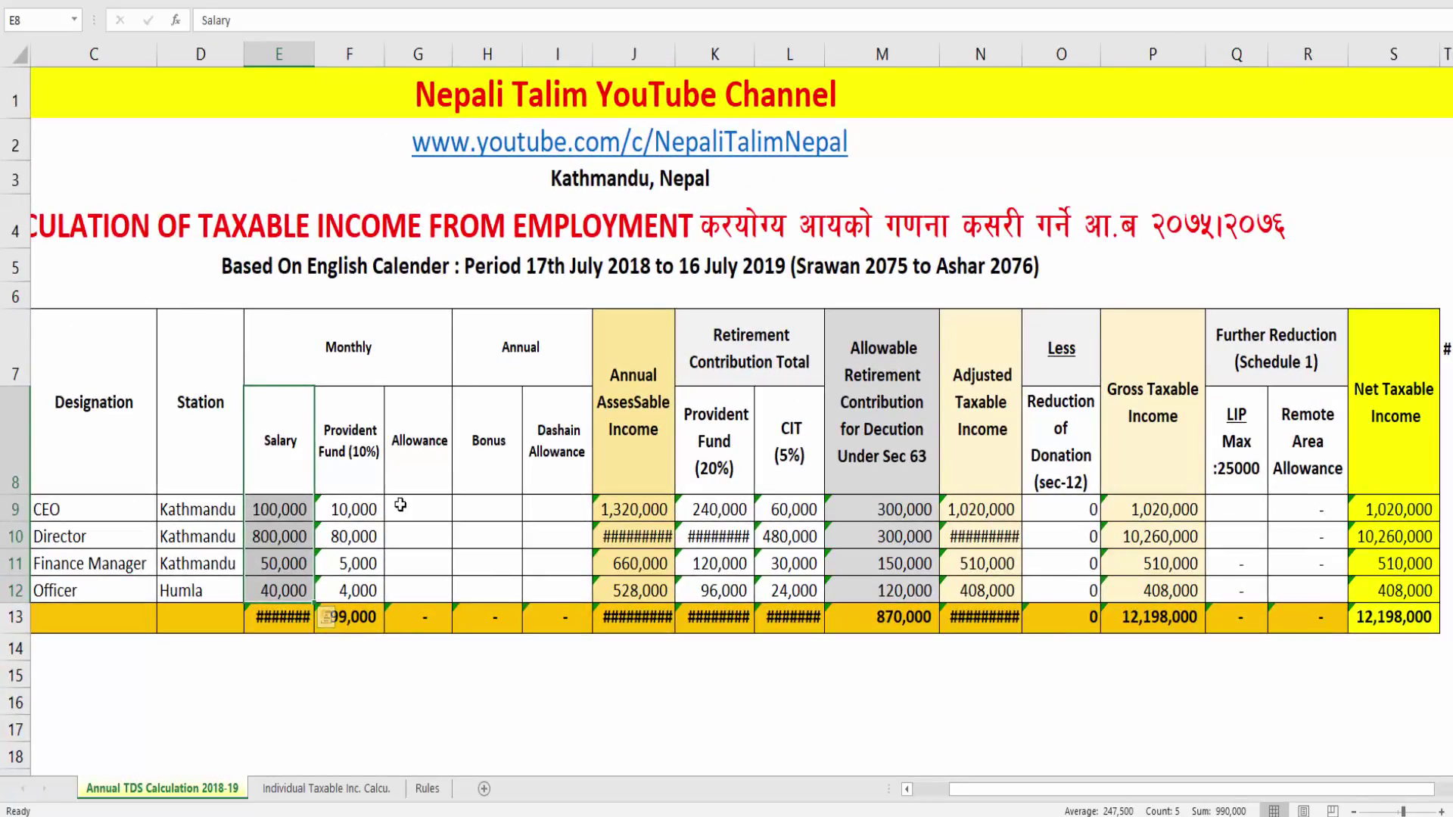
double_click(315, 54)
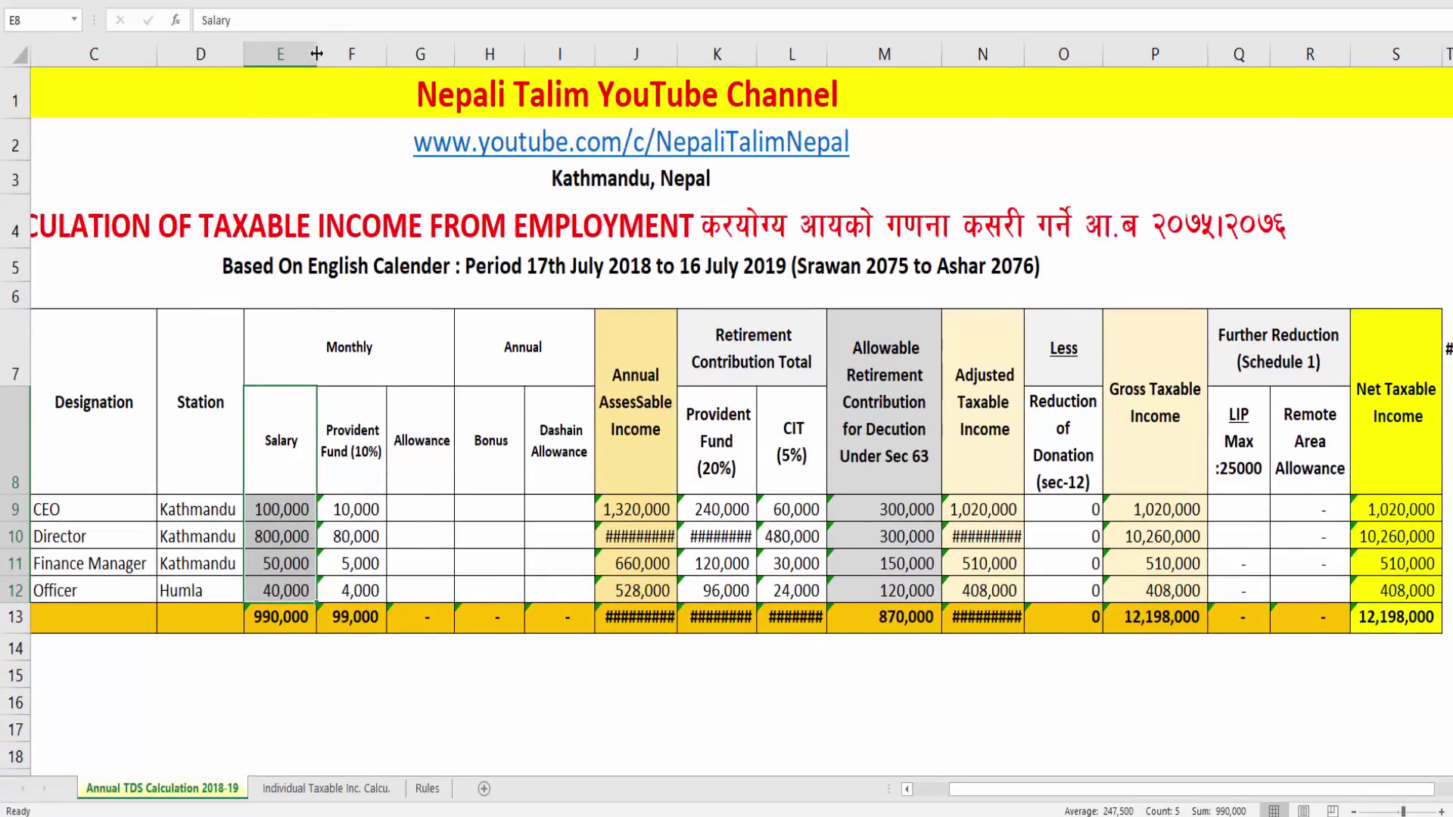
Step: Review the Provident Fund formulas from Mr. A's cell down toward the total
left_click(333, 562)
left_click(353, 511)
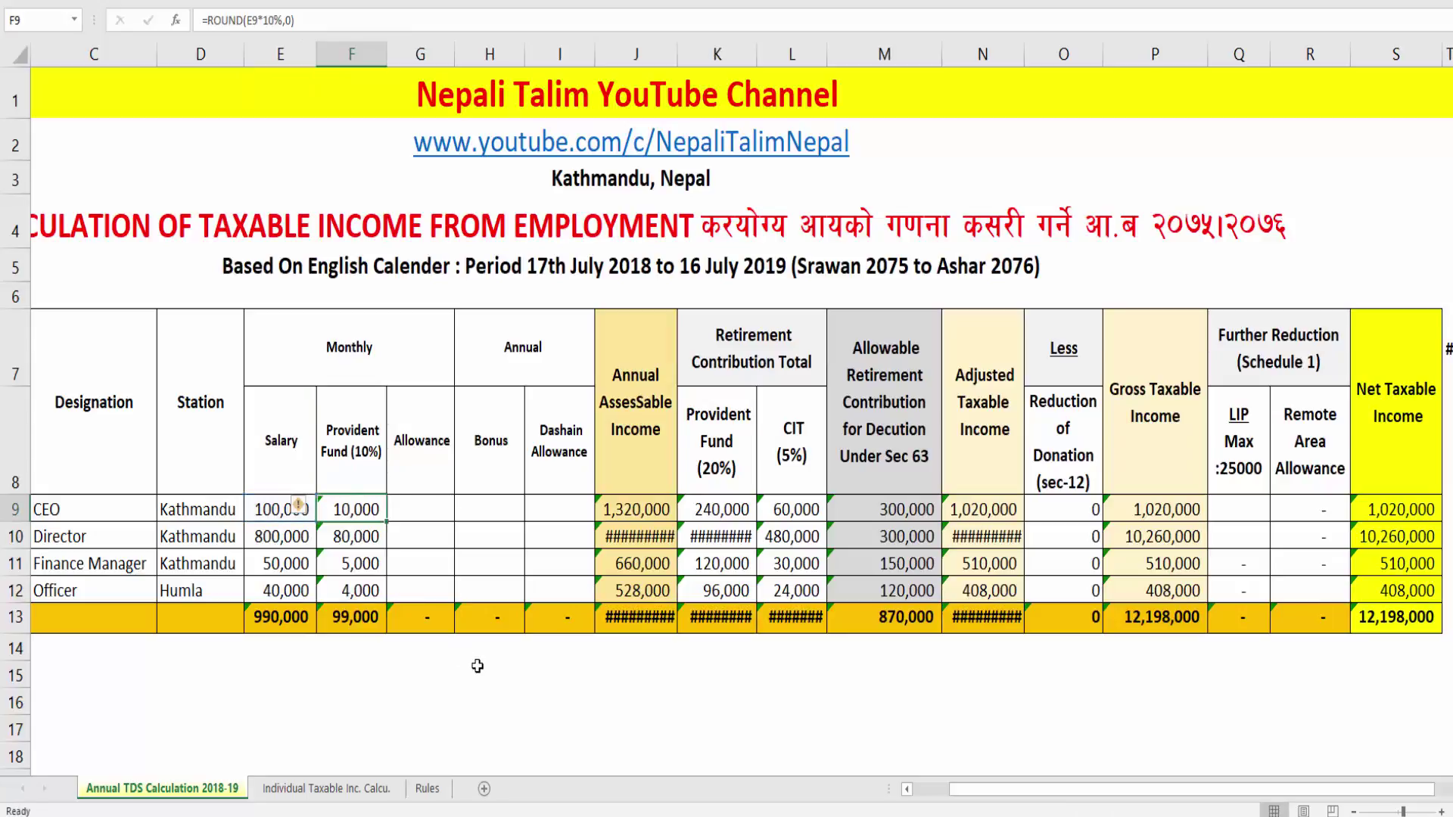
key("Down")
key("Down")
key("Down")
key("Down")
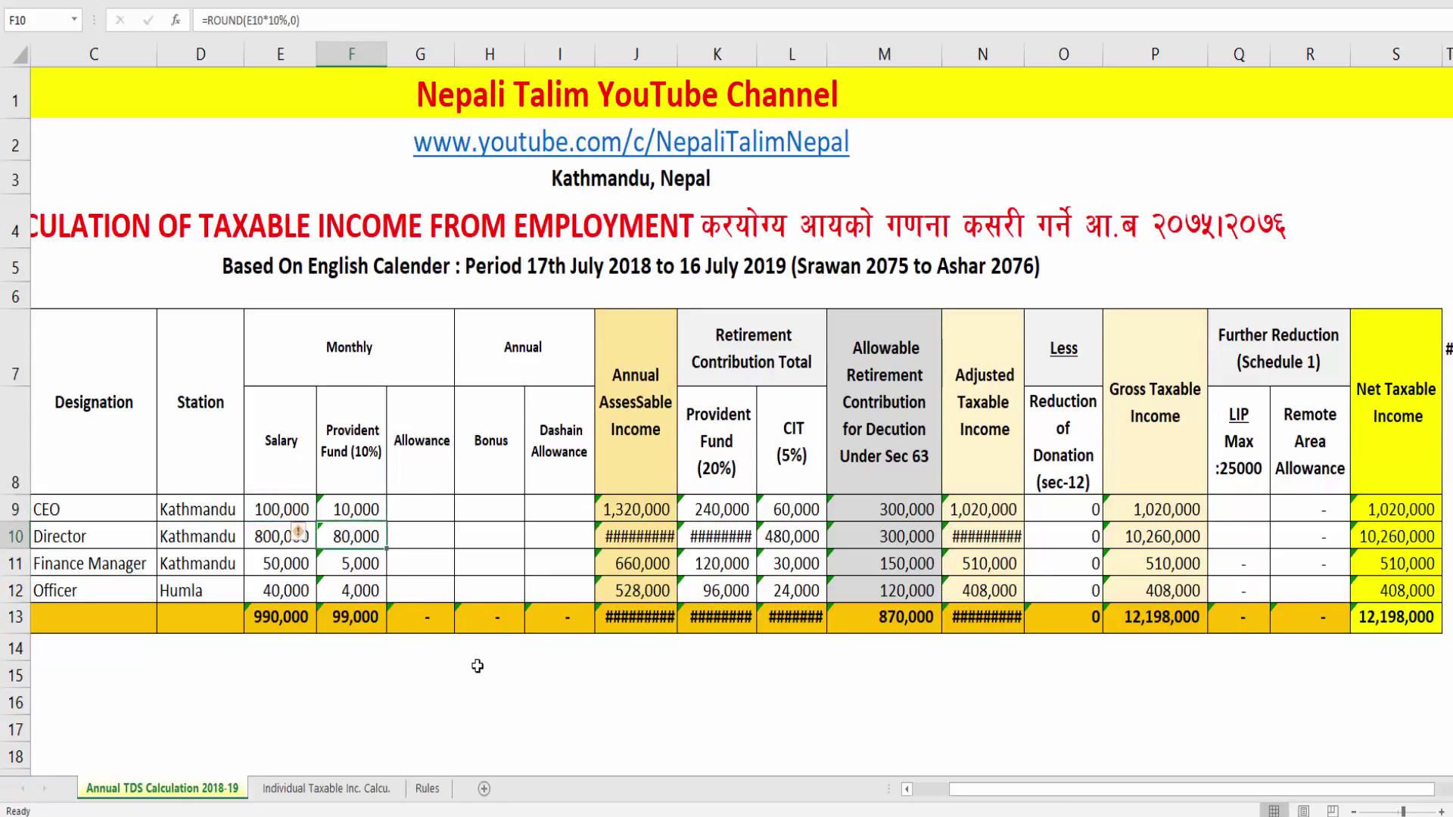
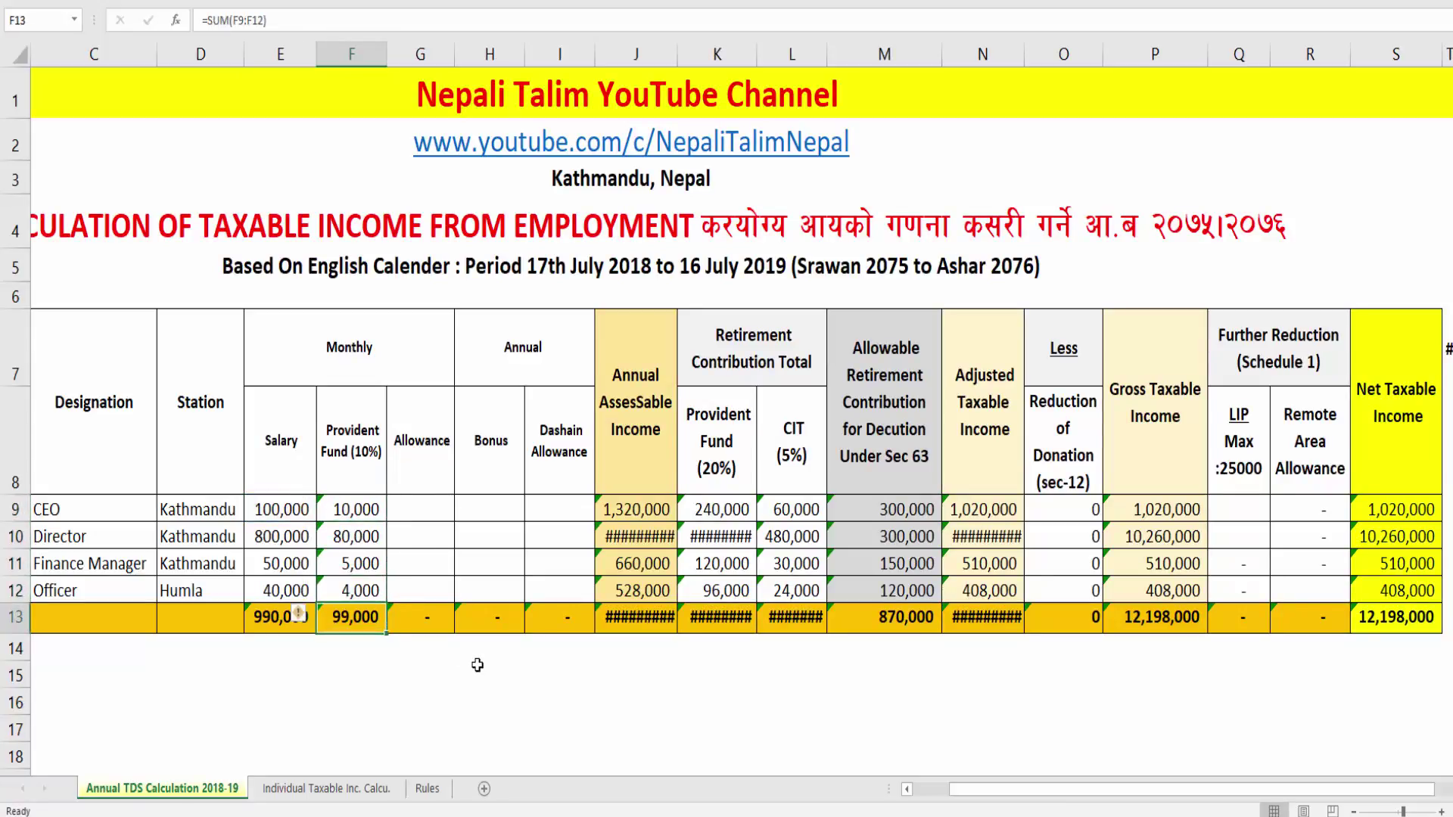
Step: Enter monthly allowances of 10,000, 8,000, 5,000 and 4,000 down G9:G12
left_click(418, 509)
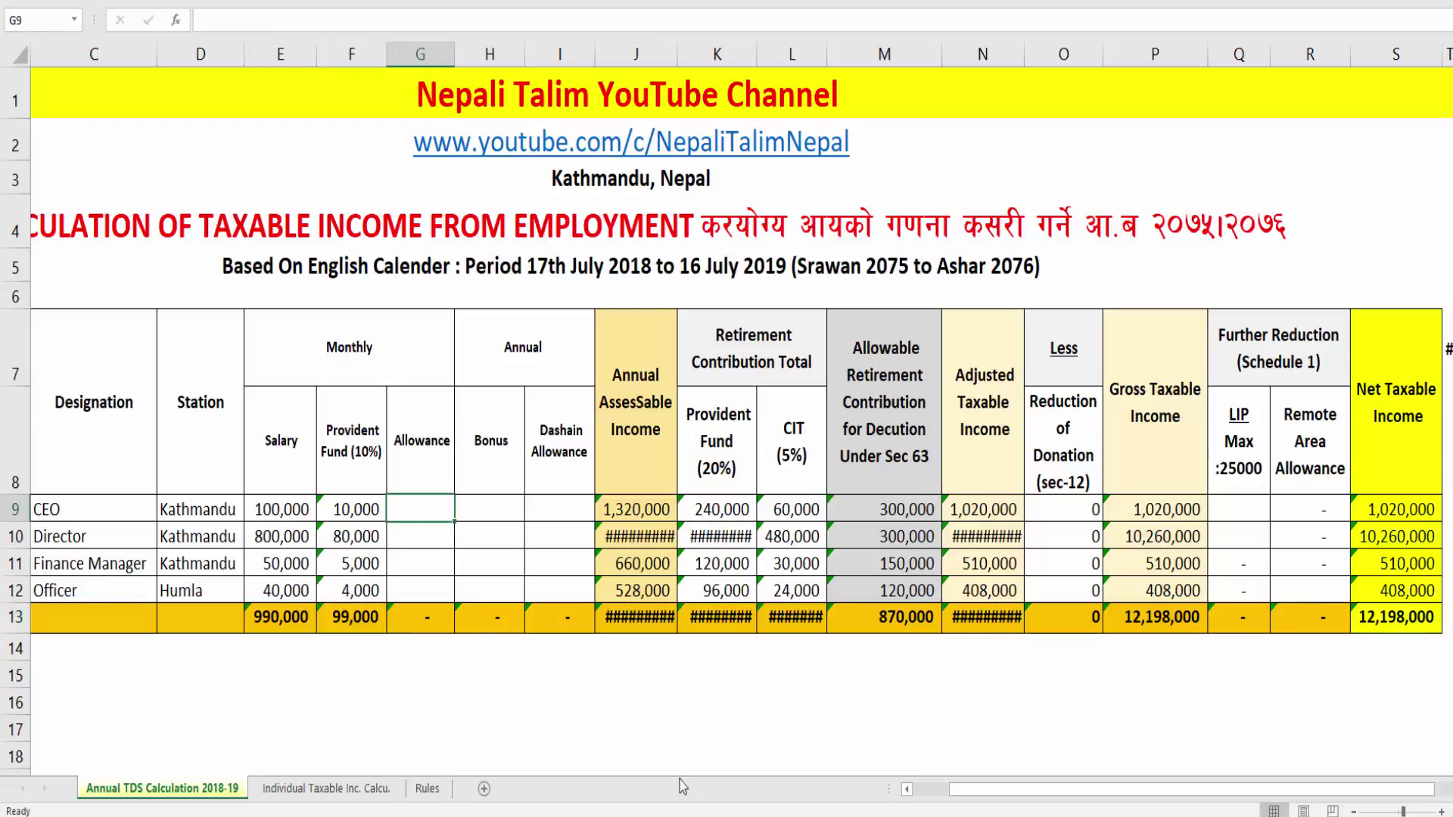
type("10000")
key("Return")
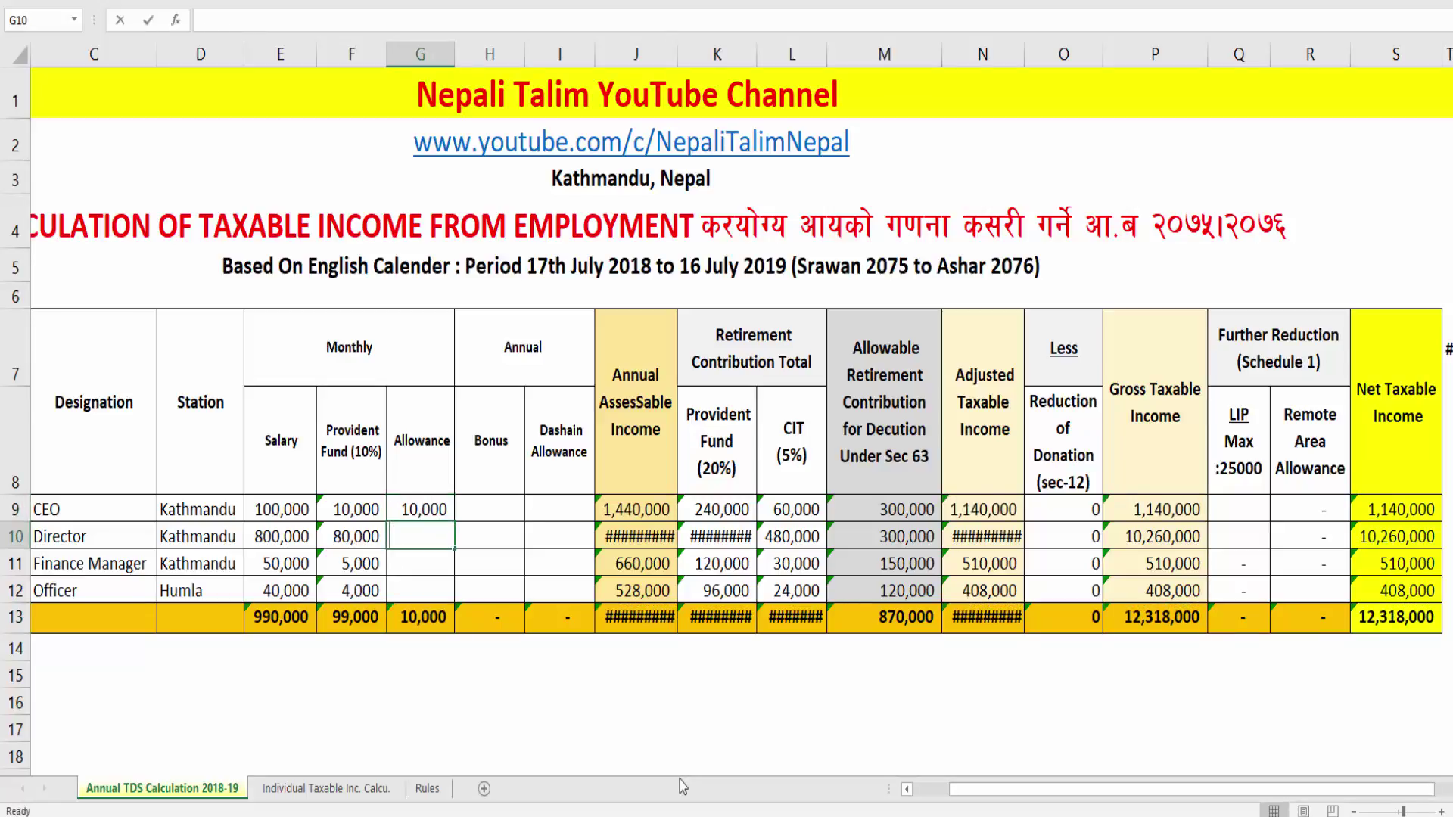
type("8000")
key("Return")
type("5000")
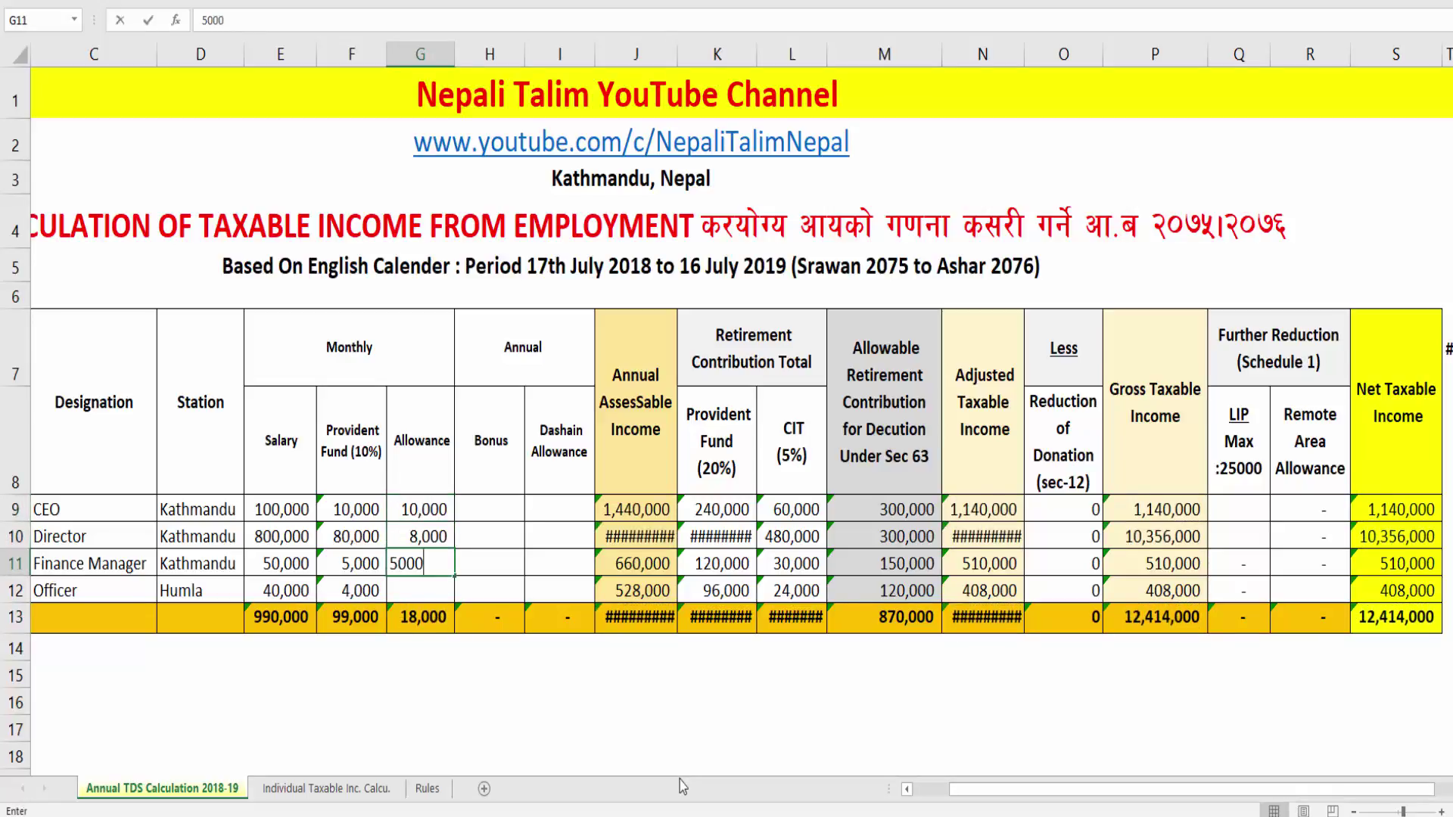
key("Return")
type("4000")
key("Return")
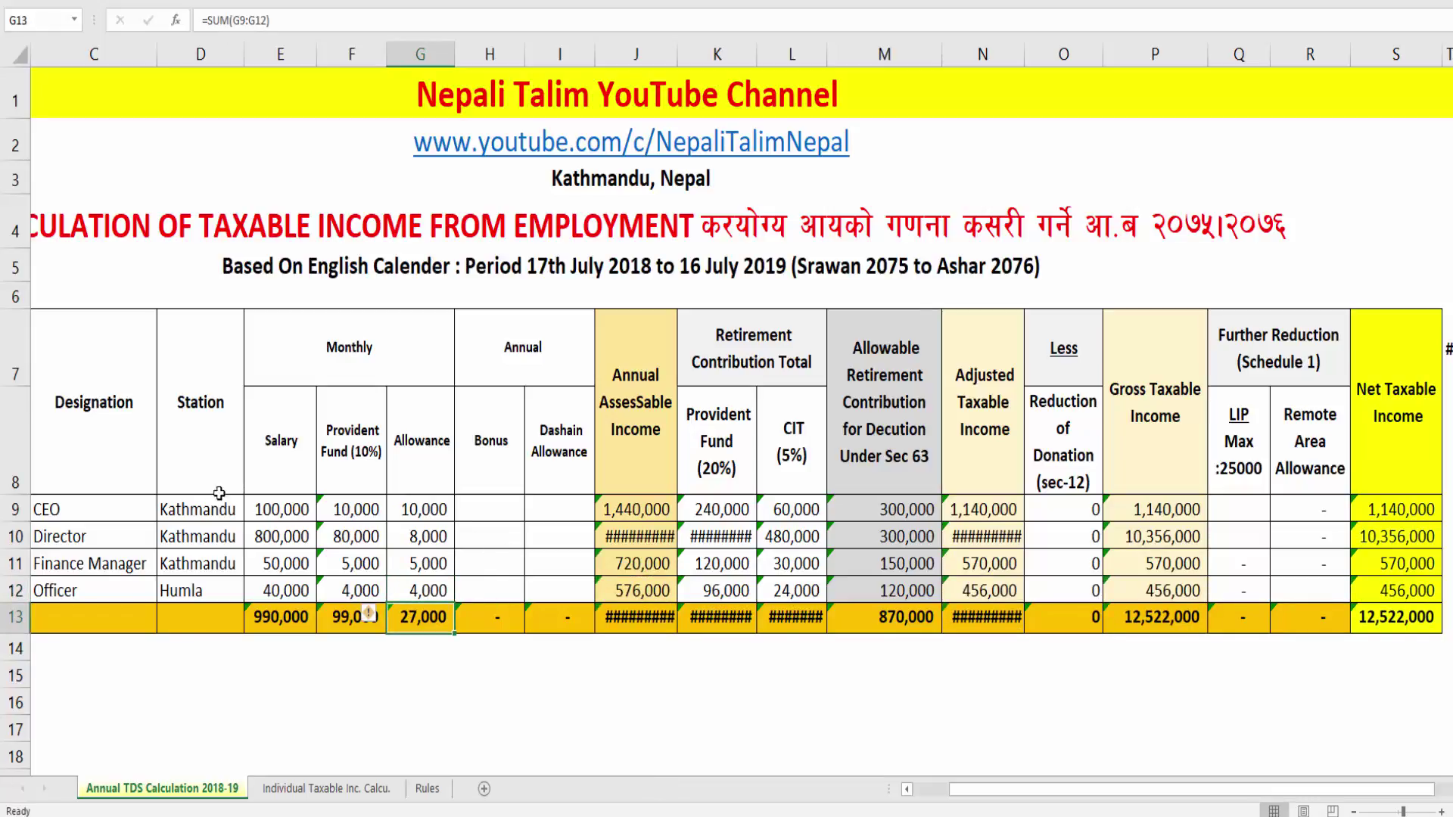
Step: Freeze panes at D10 so the name columns stay fixed while scrolling
left_click_drag(215, 503, 200, 563)
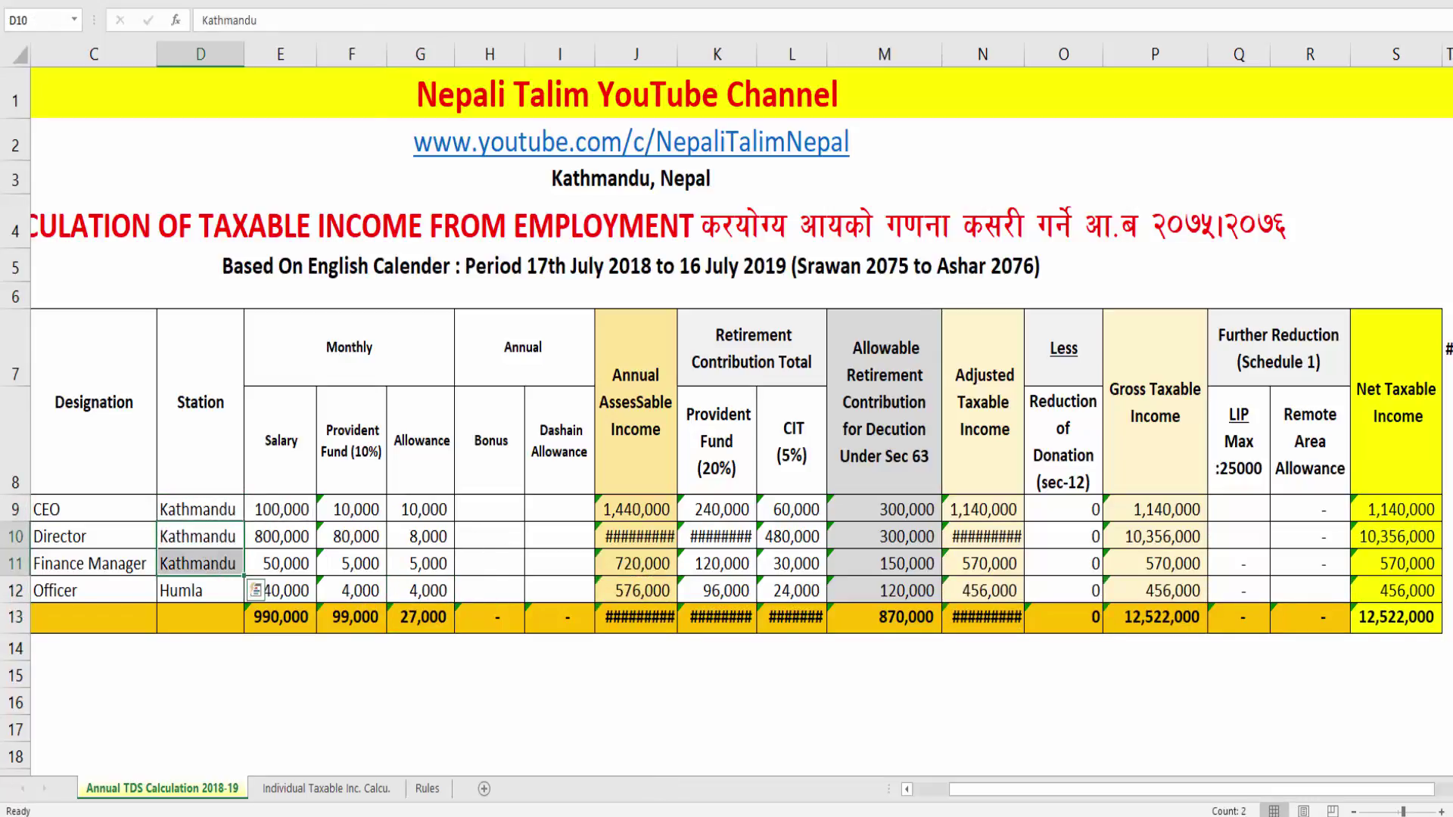
left_click(255, 590)
left_click(527, 2)
scroll(938, 790, "left", 2)
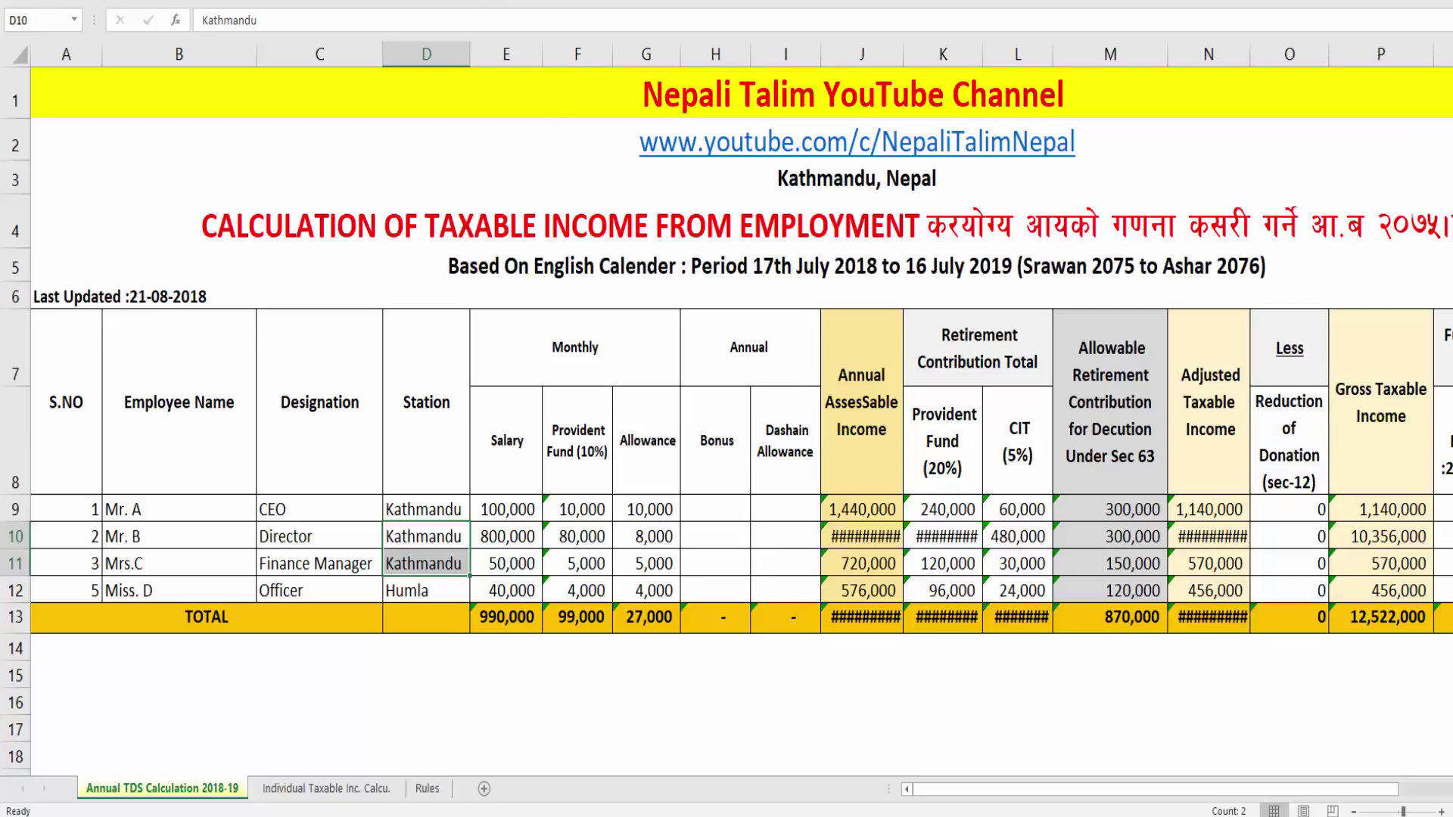
left_click(492, 4)
left_click(535, 22)
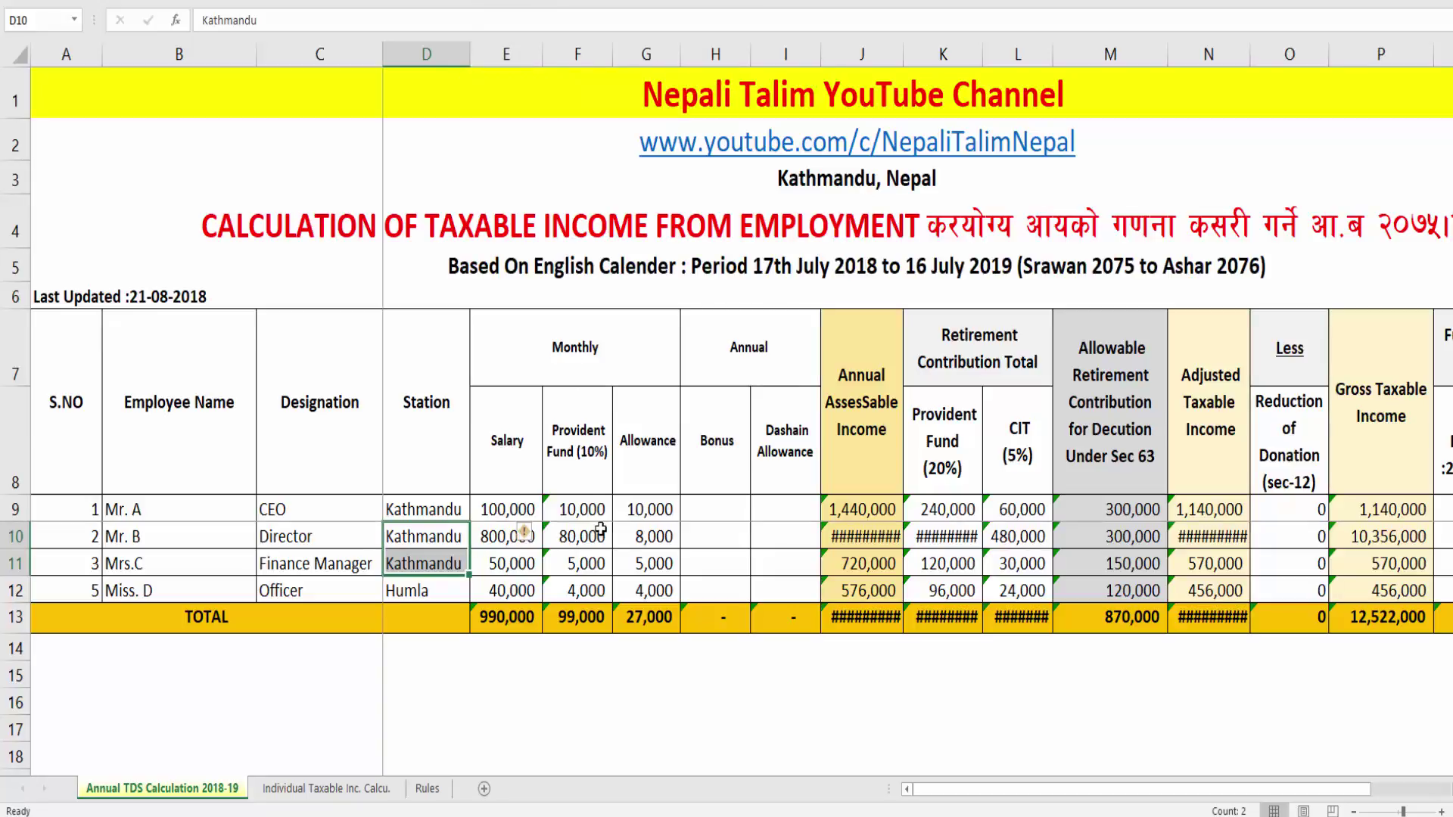
key("Right")
key("Right")
key("Right")
key("Up")
key("Right")
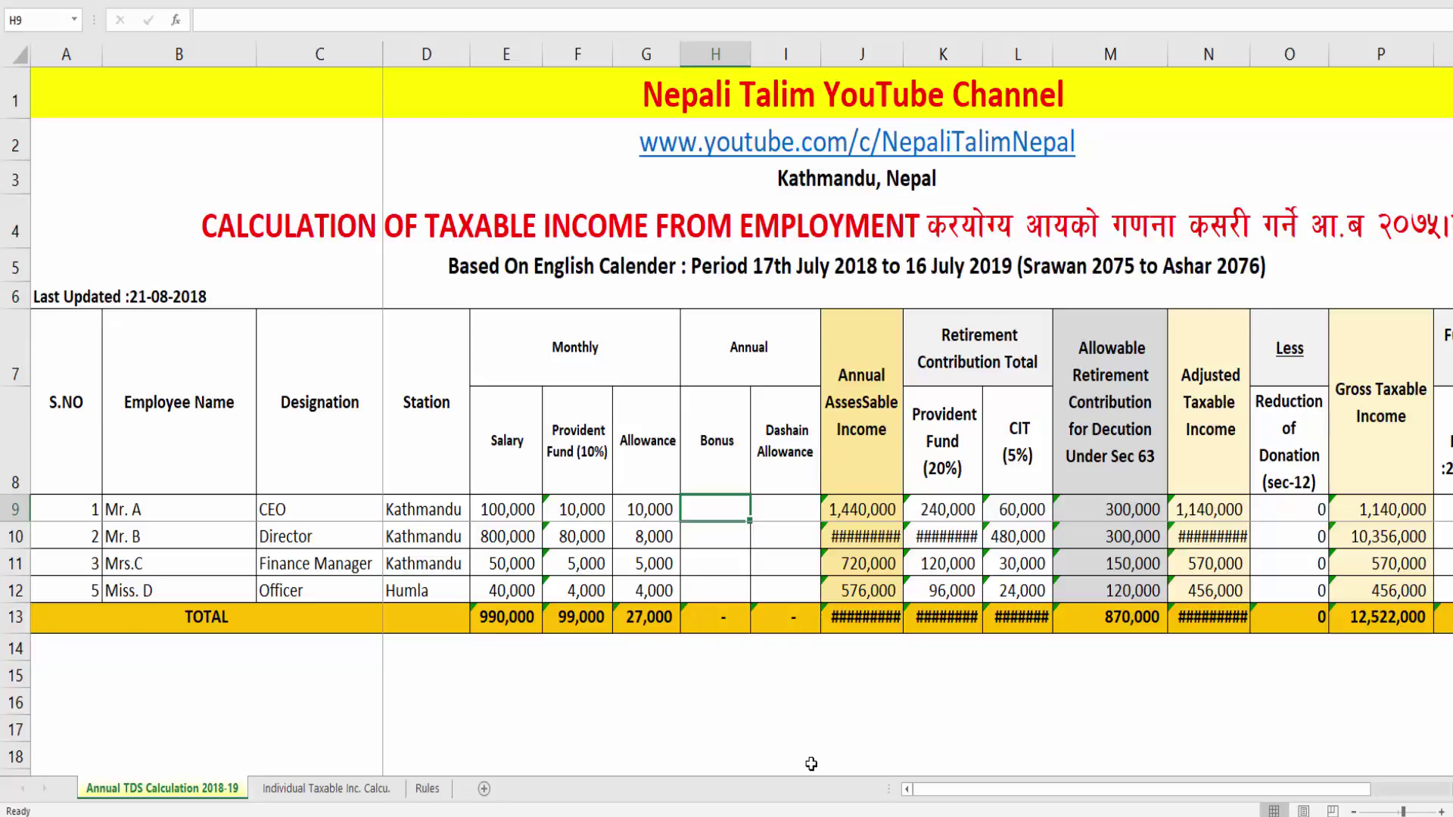
Step: Give all four employees a 100,000 bonus in H9:H12 and widen the bonus column
type("100000")
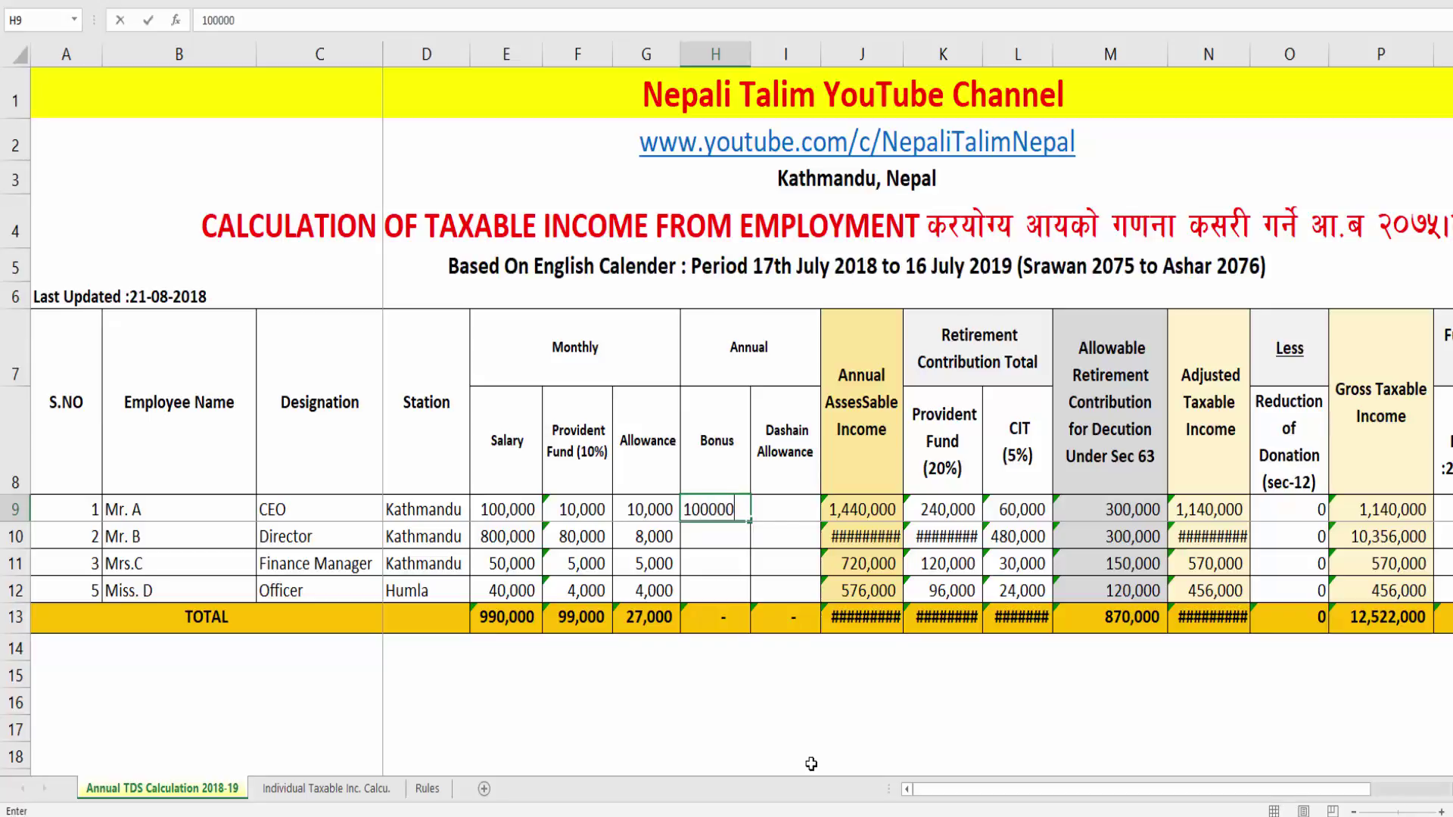
key("Return")
key("Up")
key("ctrl+c")
key("Down")
key("ctrl+v")
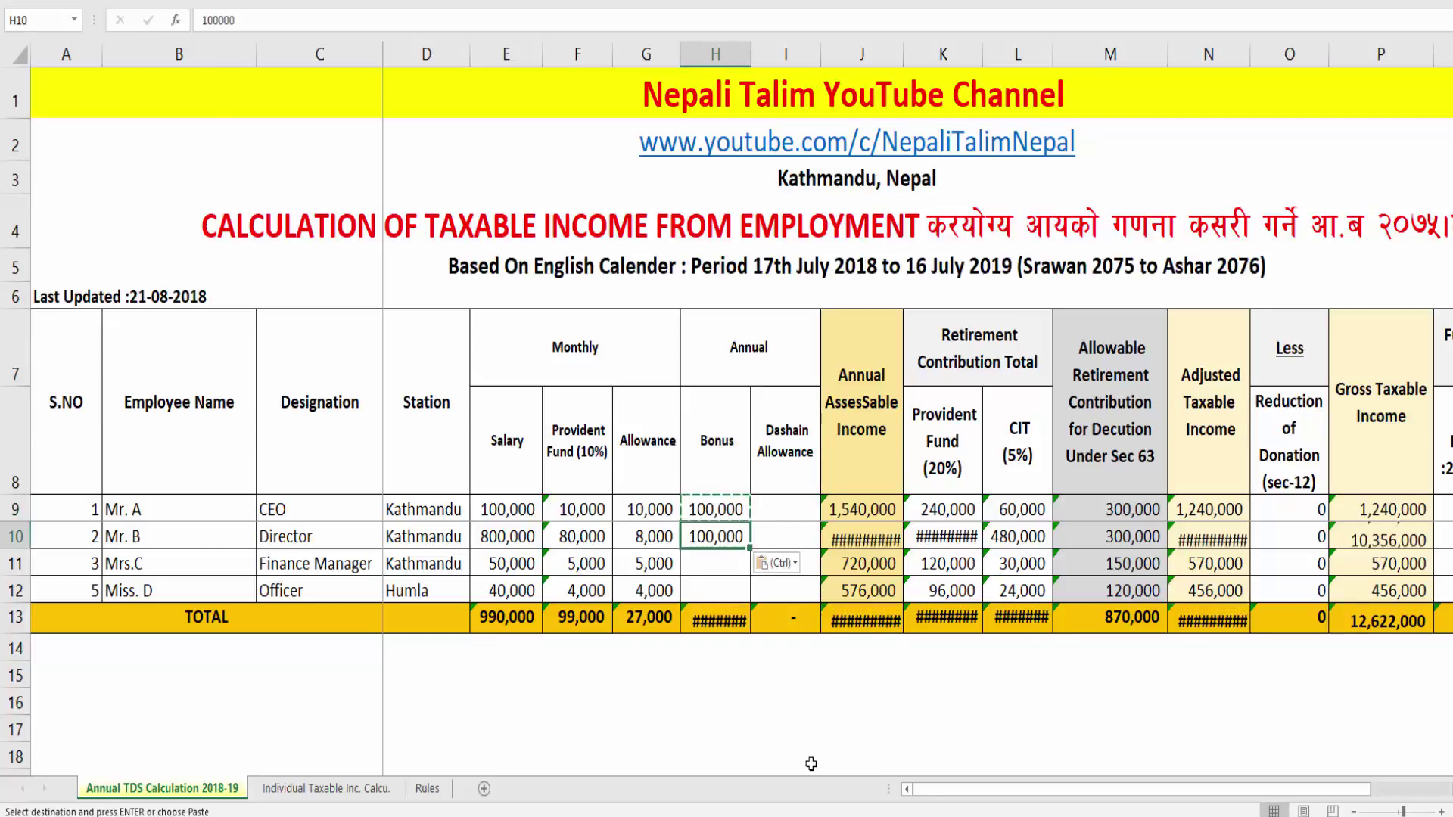
key("Down")
key("ctrl+v")
key("Down")
key("ctrl+v")
key("Down")
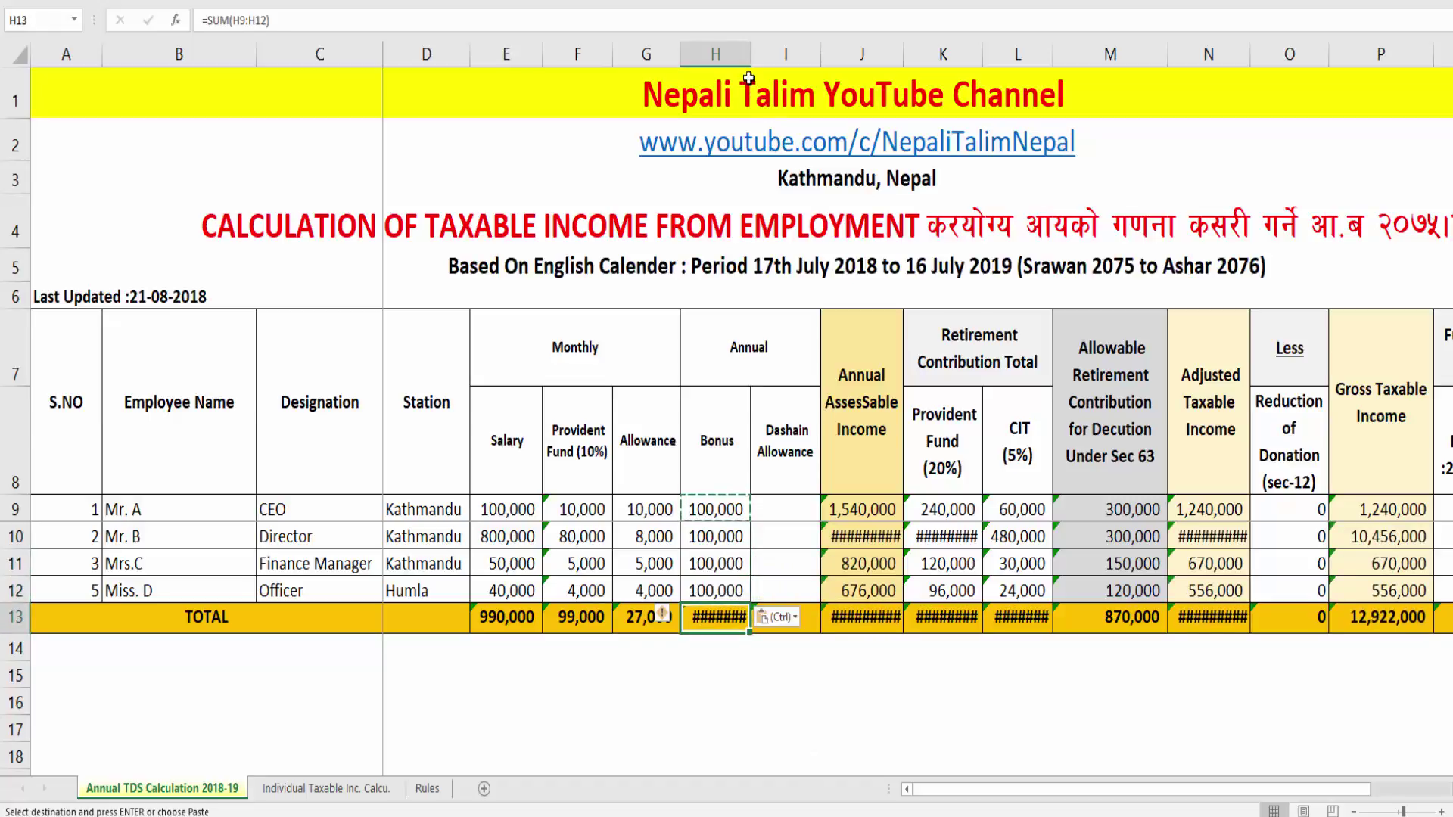
left_click_drag(748, 55, 752, 55)
Step: Rename the Bonus header to 'Annual Bonus'
double_click(739, 468)
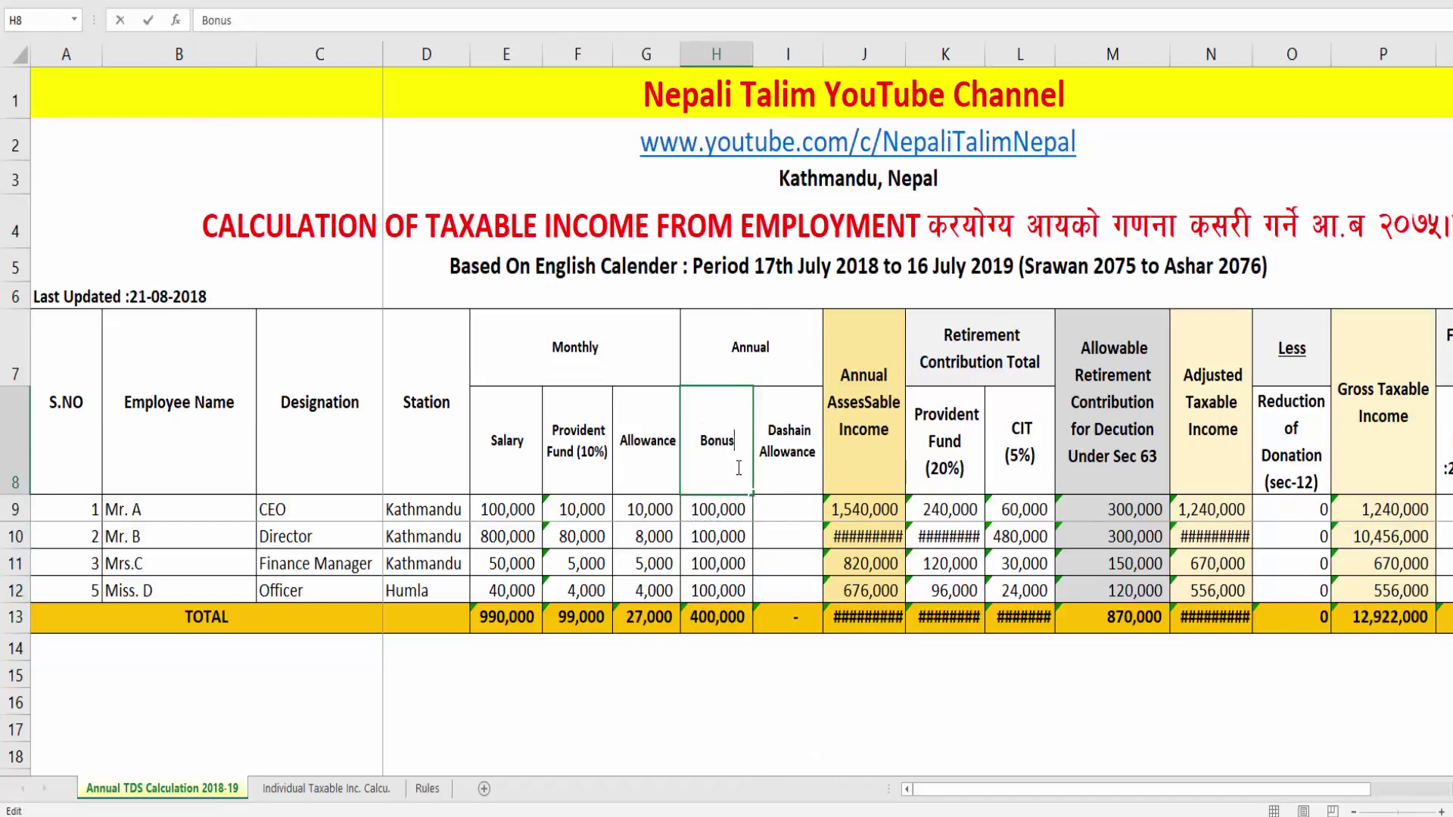
type("Annual")
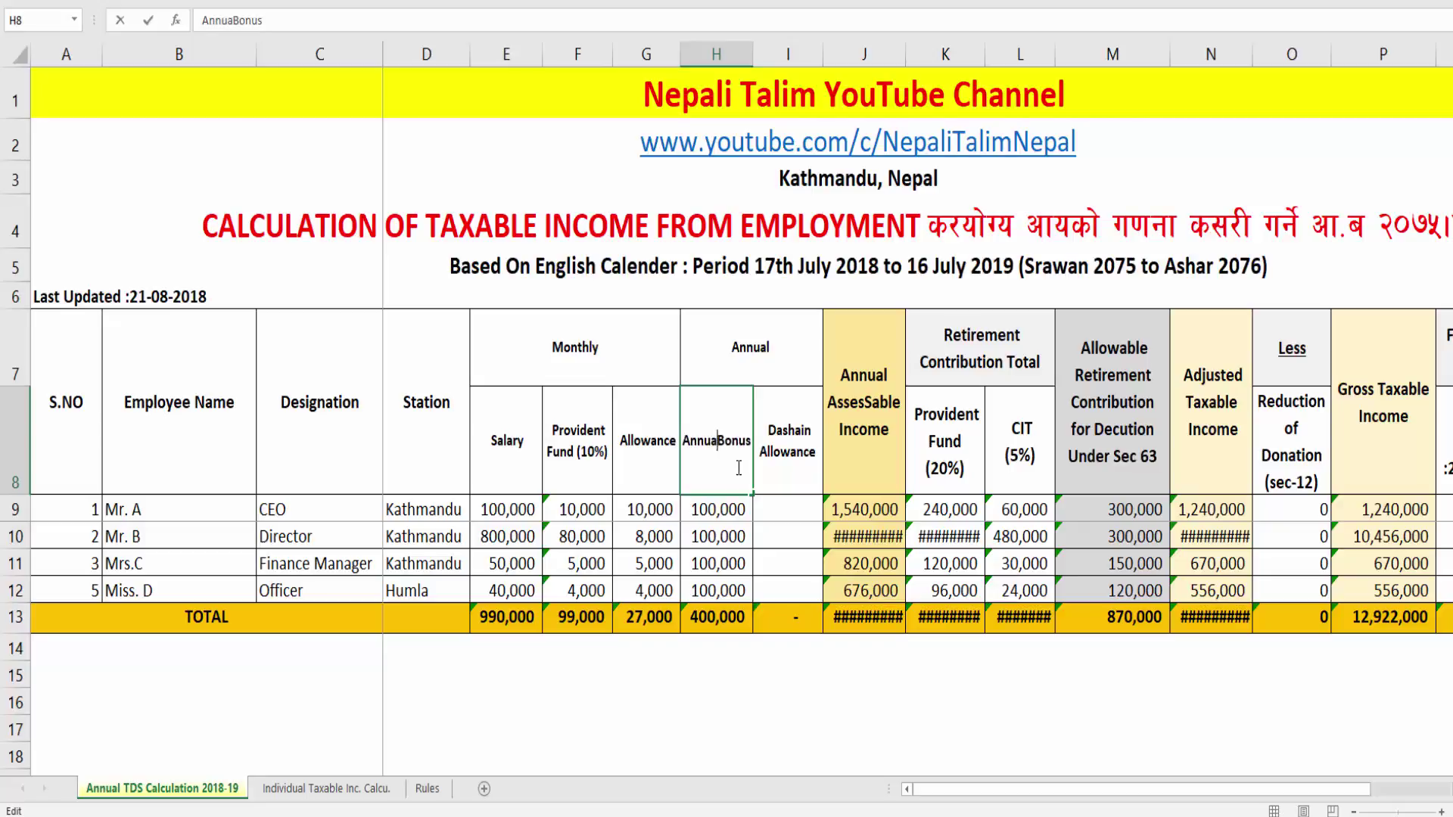
key("Return")
Step: Set Dashain Allowance to =E9, fill it down to I12, and widen the columns
key("Up")
key("Right")
key("Down")
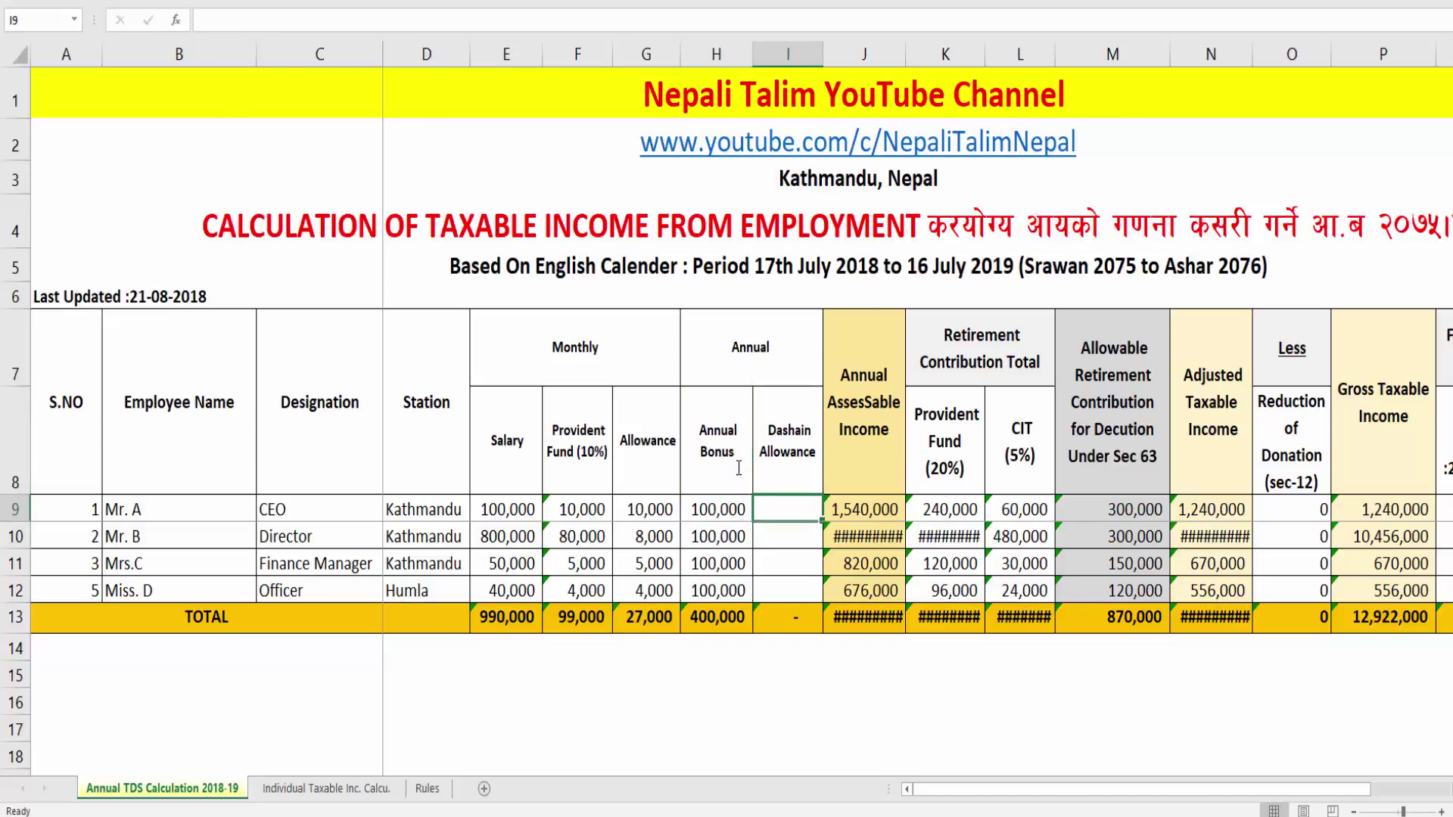
type("=")
key("Left")
key("Left")
key("Left")
key("Left")
key("Return")
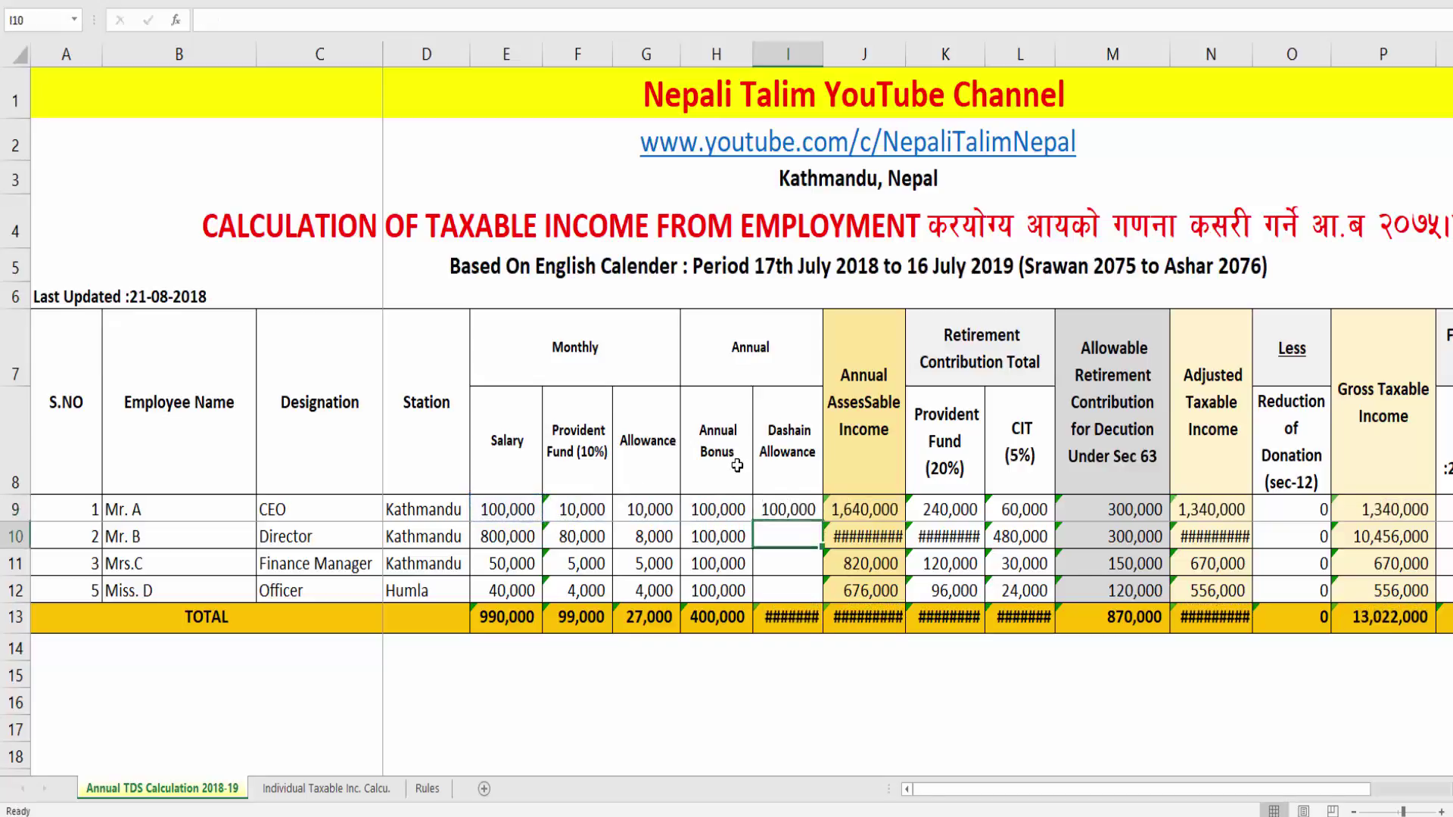
left_click(810, 509)
left_click_drag(822, 523, 822, 603)
left_click_drag(823, 53, 918, 53)
left_click(901, 509)
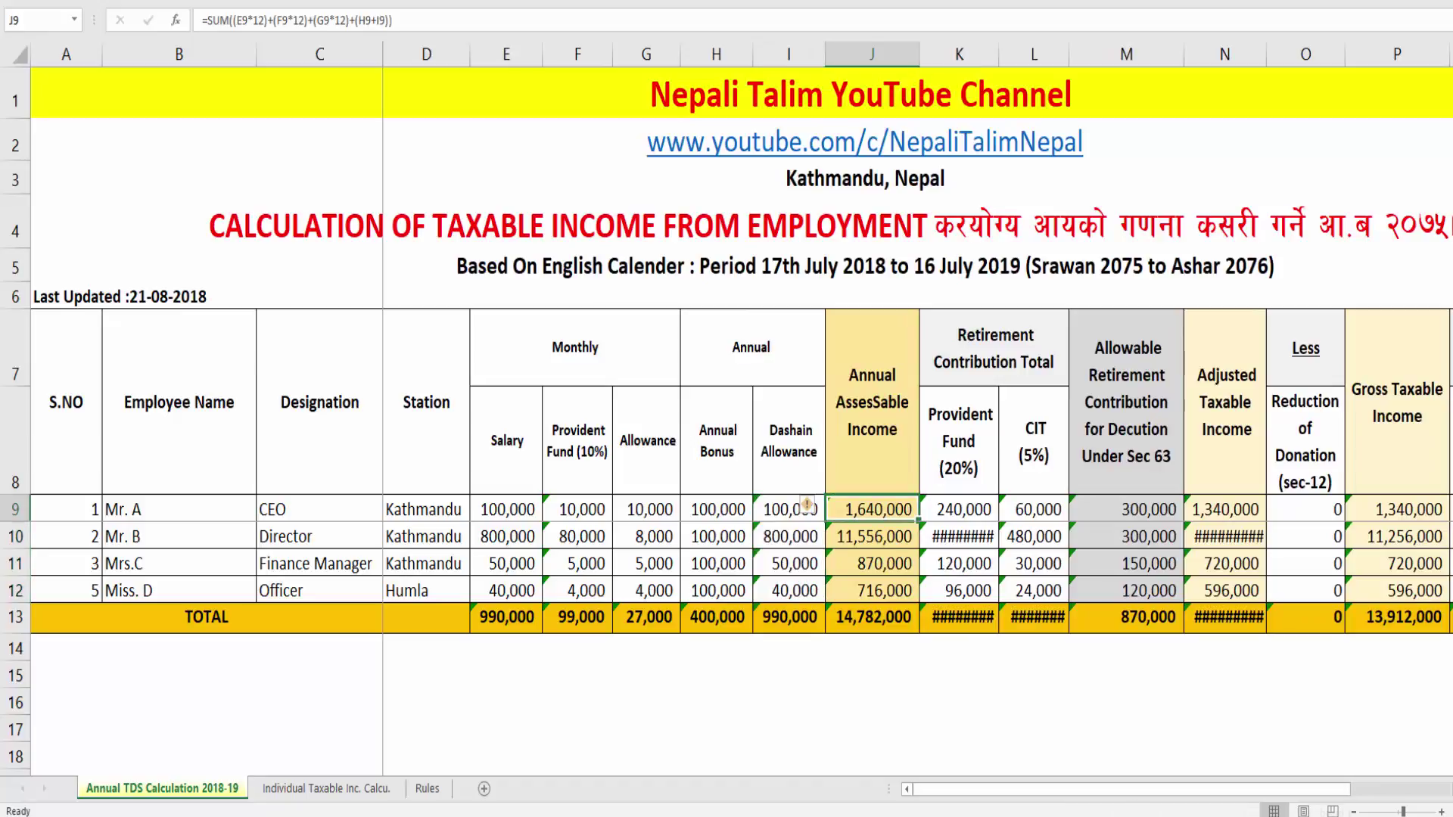
Step: Change the Director's monthly salary in E10 to 80,000
key("Down")
key("Left")
key("Left")
key("Left")
key("Left")
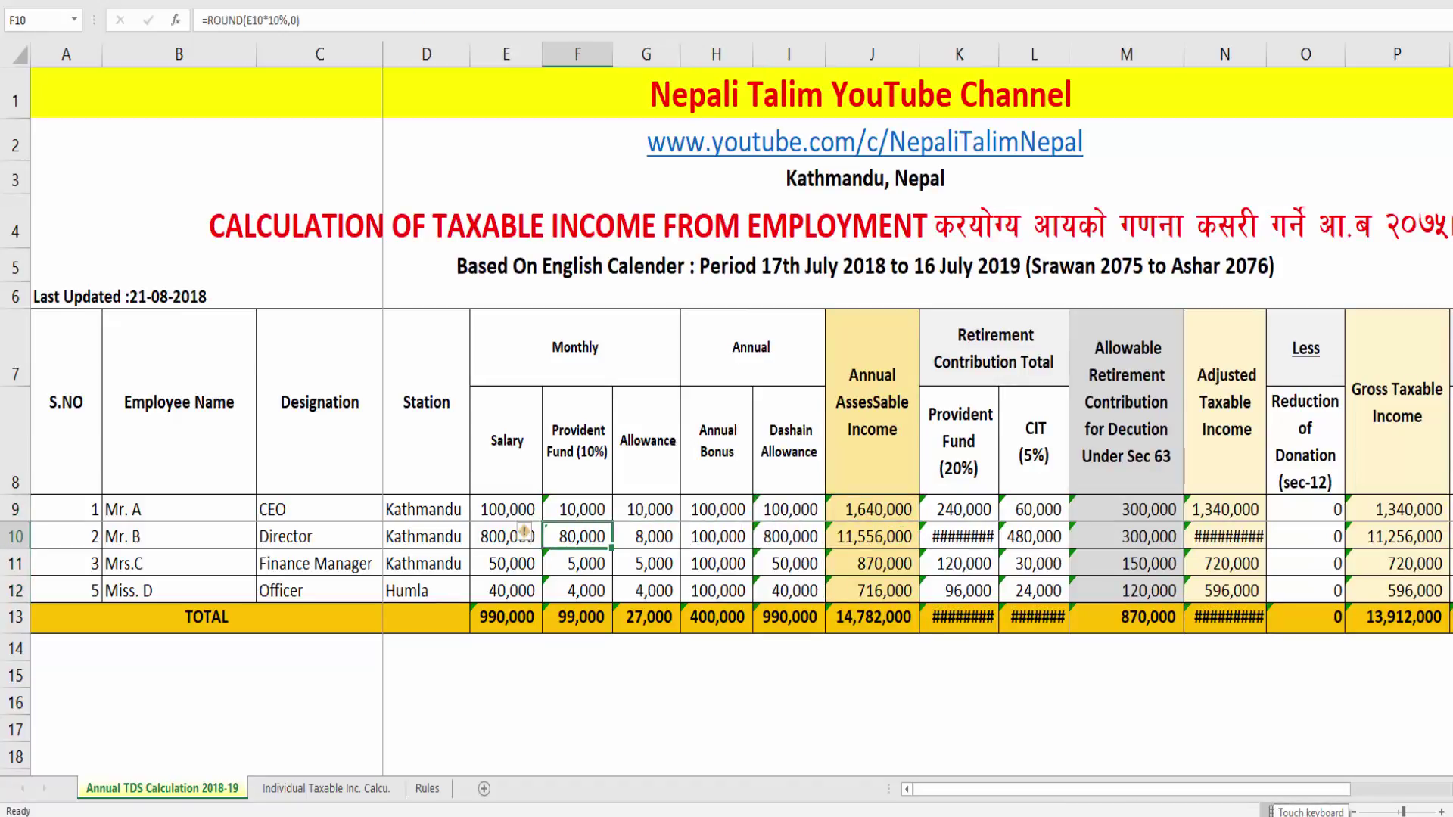
key("Left")
type("80000")
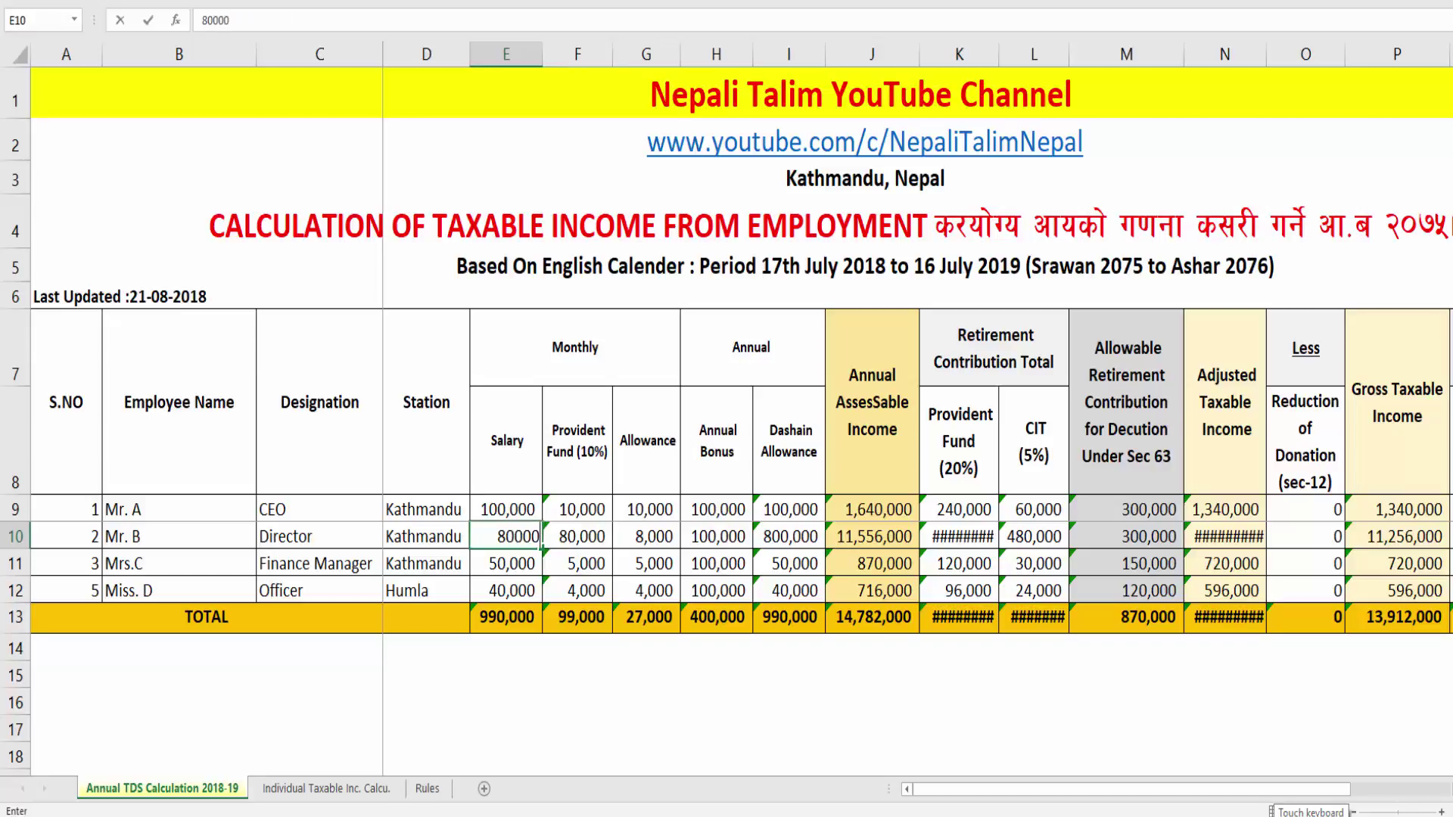
key("Return")
Step: Check the assessable income formulas in J9:J13 and autofit the CIT column to show 162,000
key("Up")
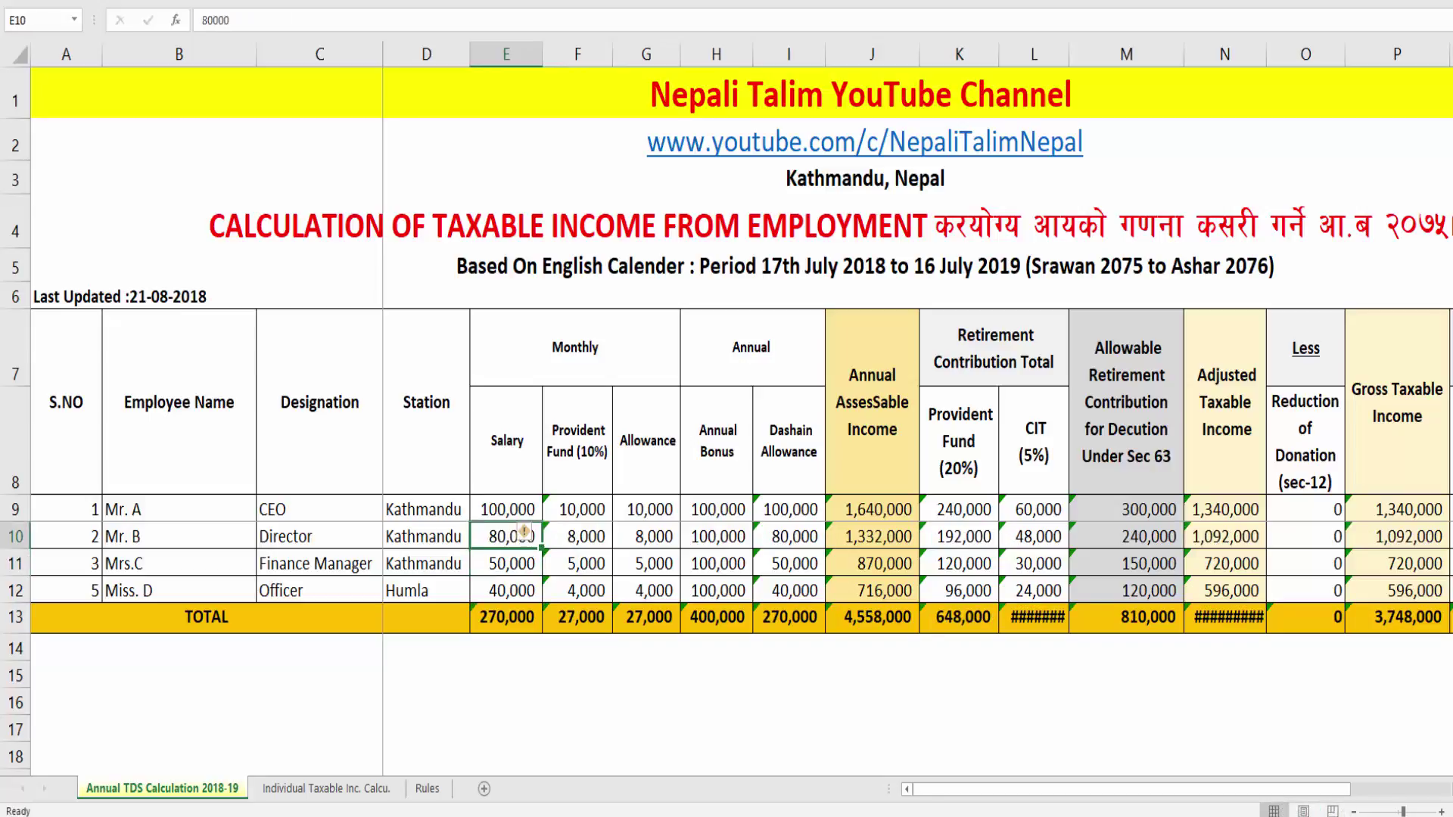
key("Right")
key("Right")
key("Right")
key("Right")
key("Right")
key("Up")
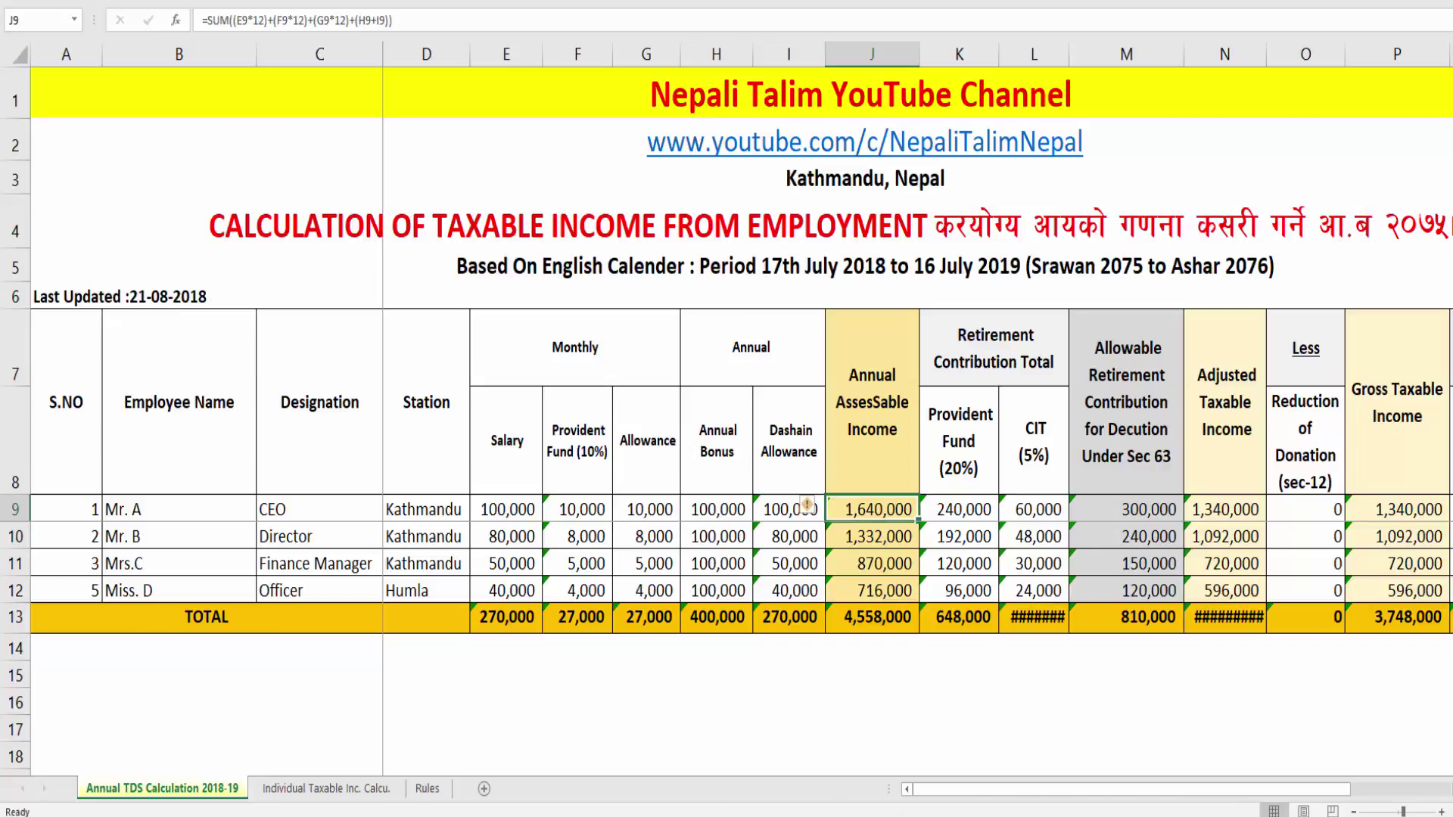
left_click(872, 537)
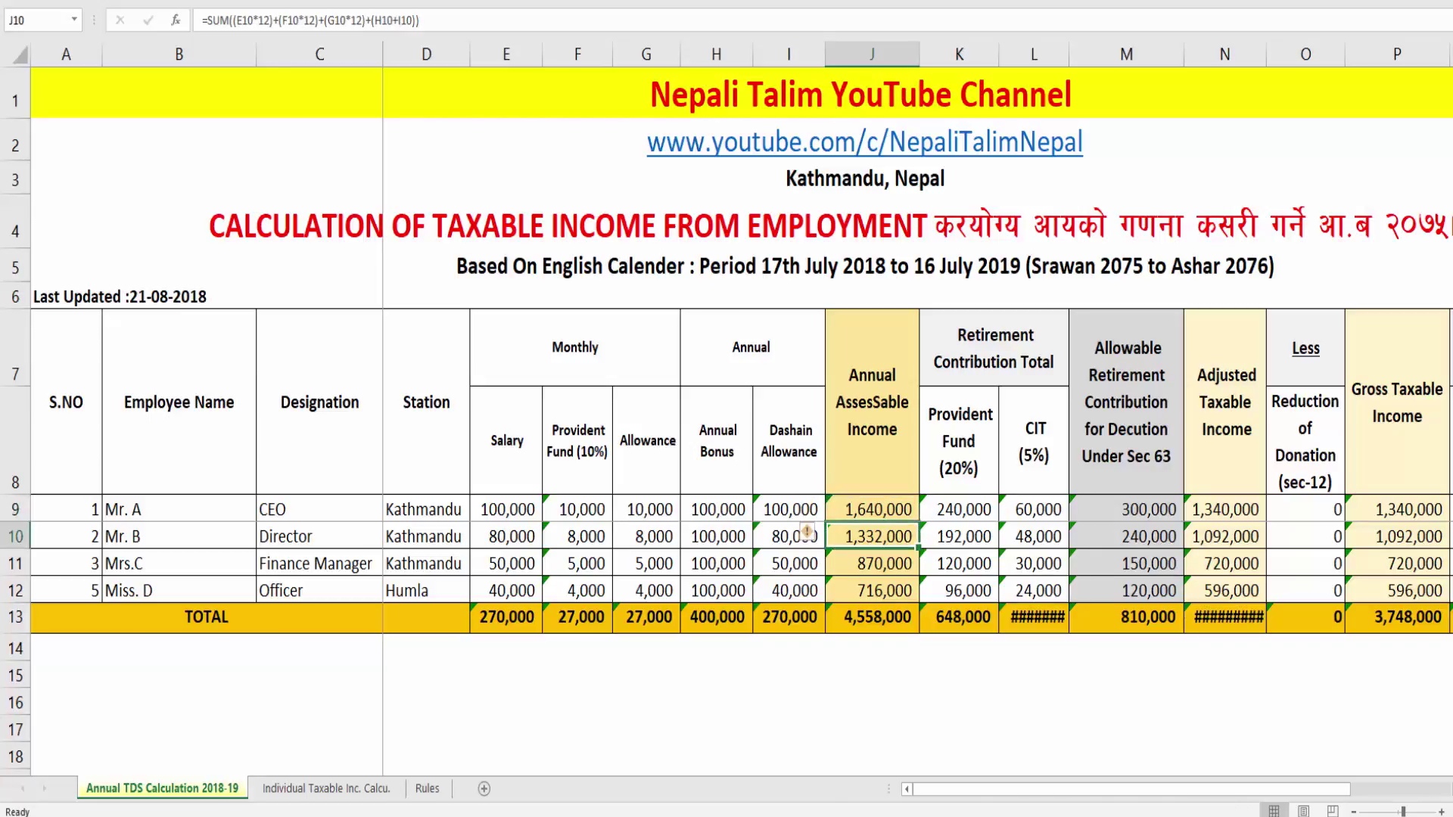
left_click(872, 564)
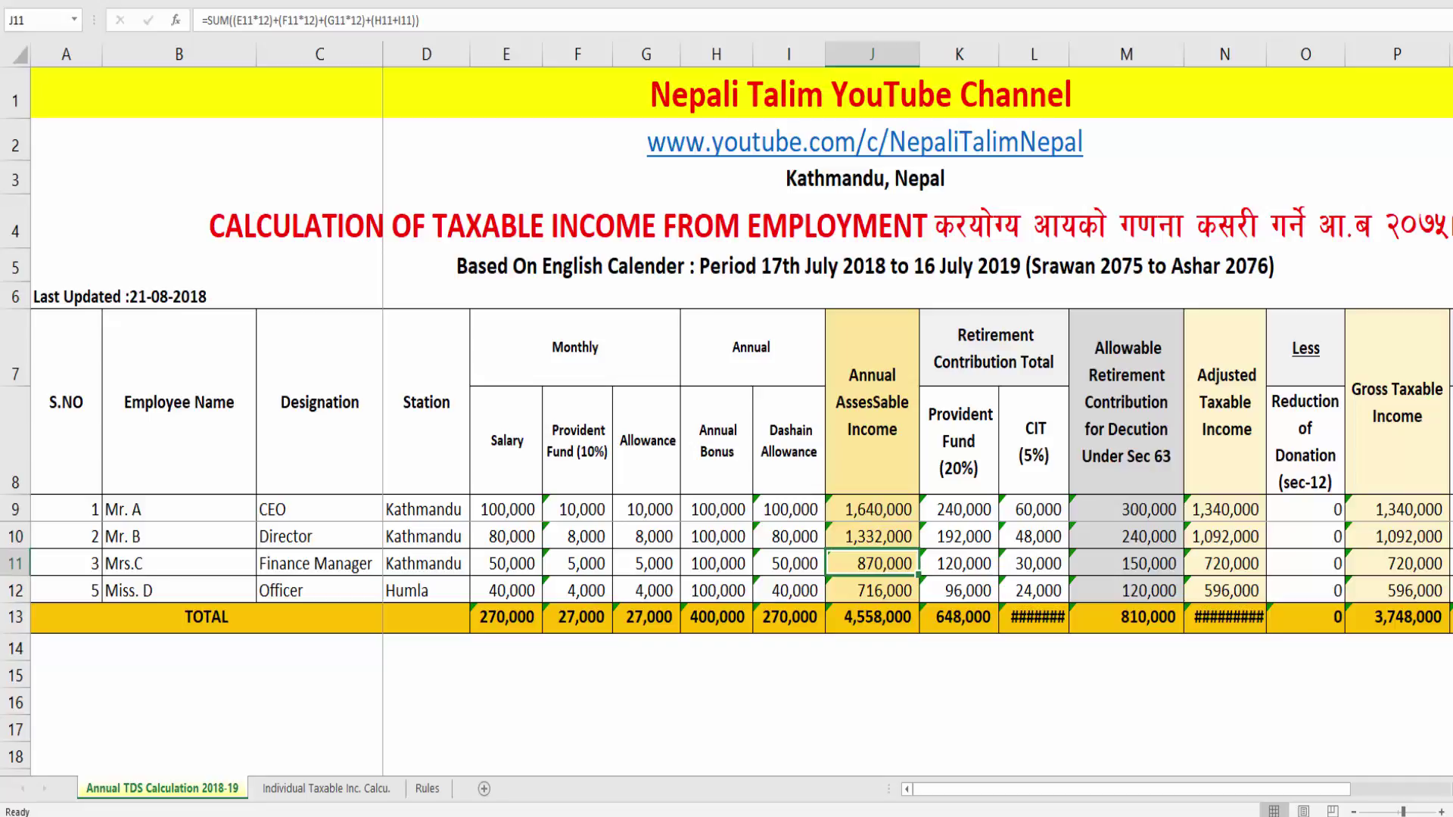
left_click(872, 591)
left_click(872, 617)
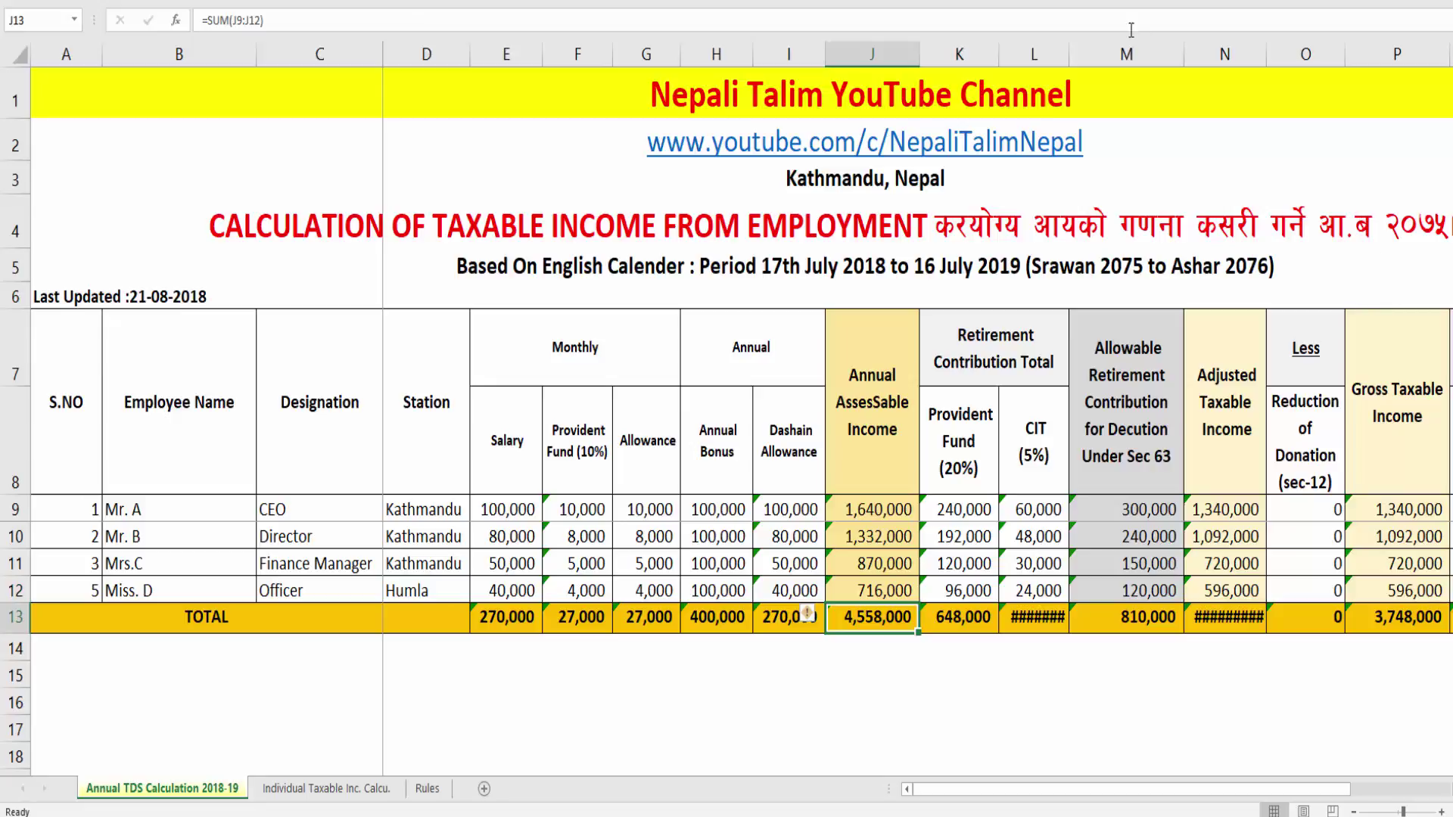
double_click(1069, 55)
left_click(1050, 356)
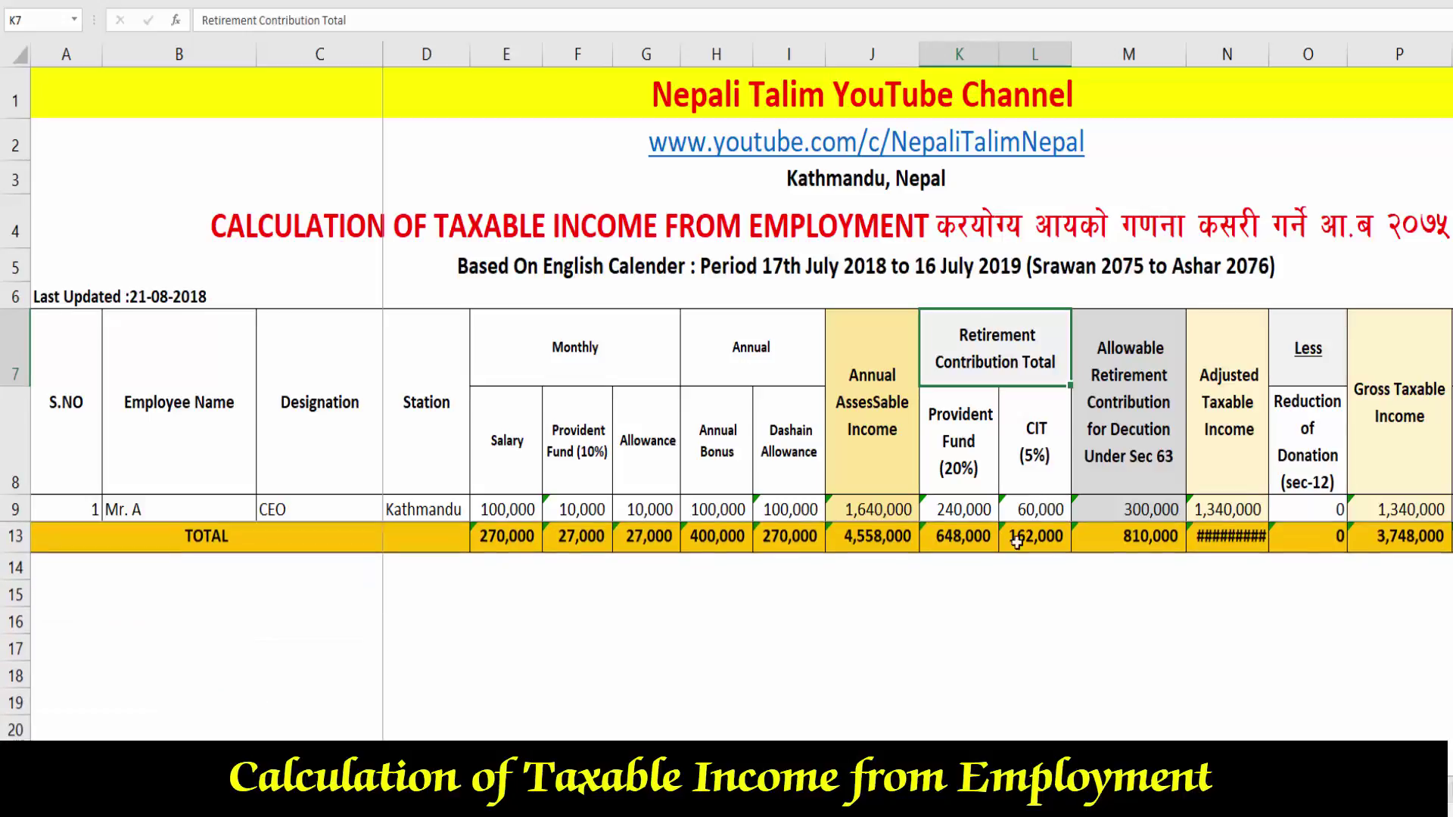
Step: Add a bold, underlined 'Retirement Contribution' heading below the table
left_click(965, 598)
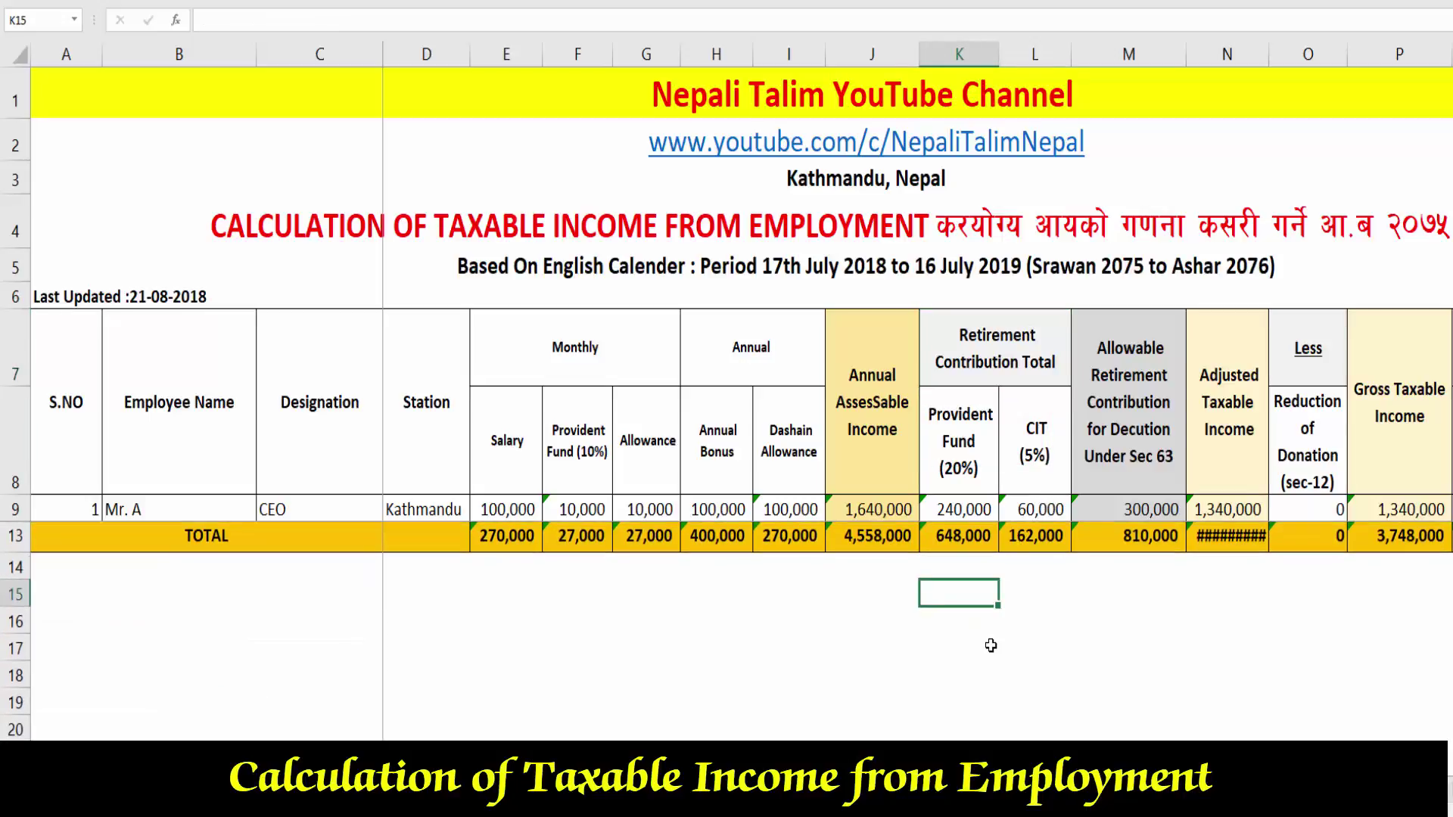
type("Retirement Con")
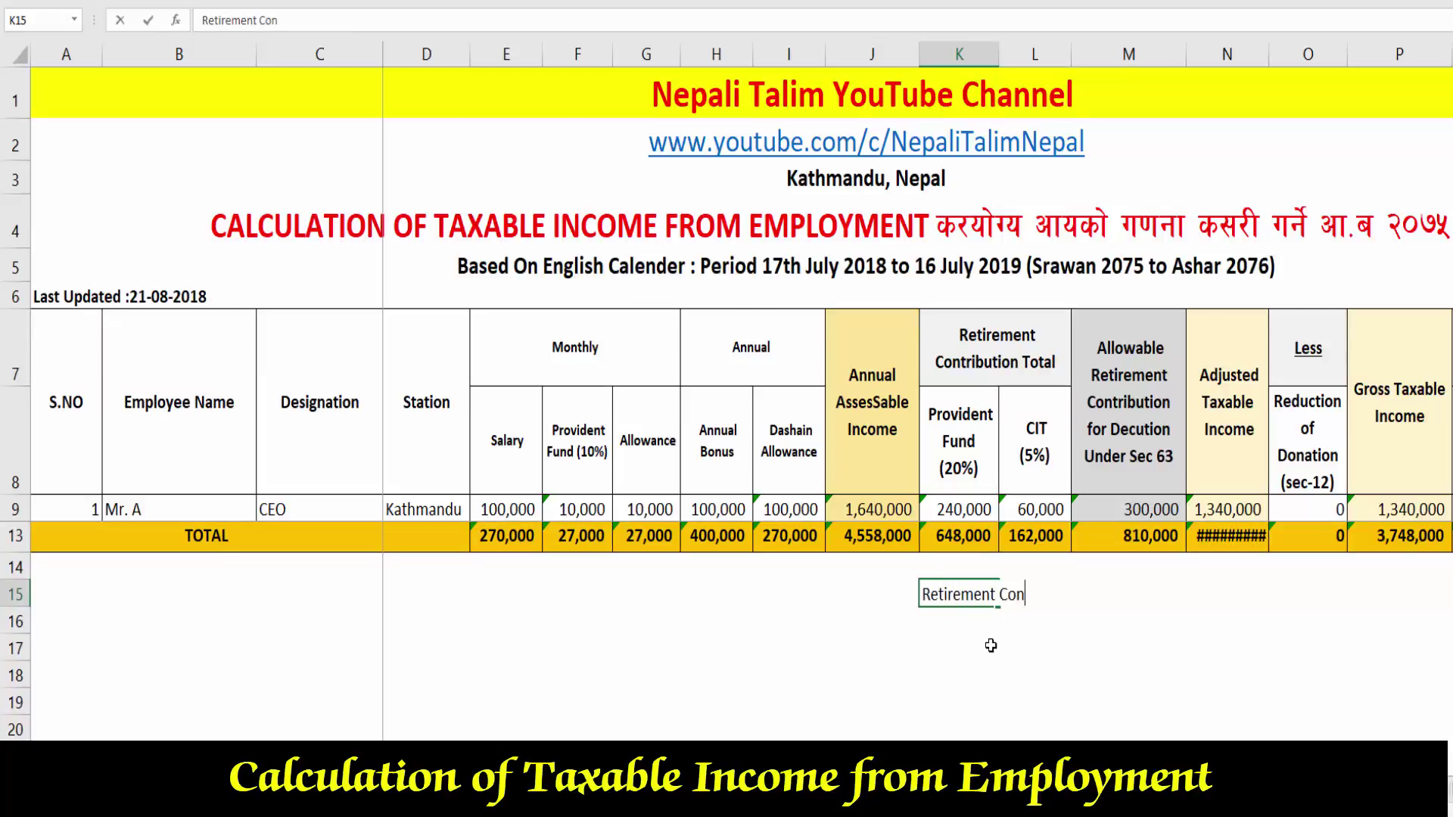
type("tribution")
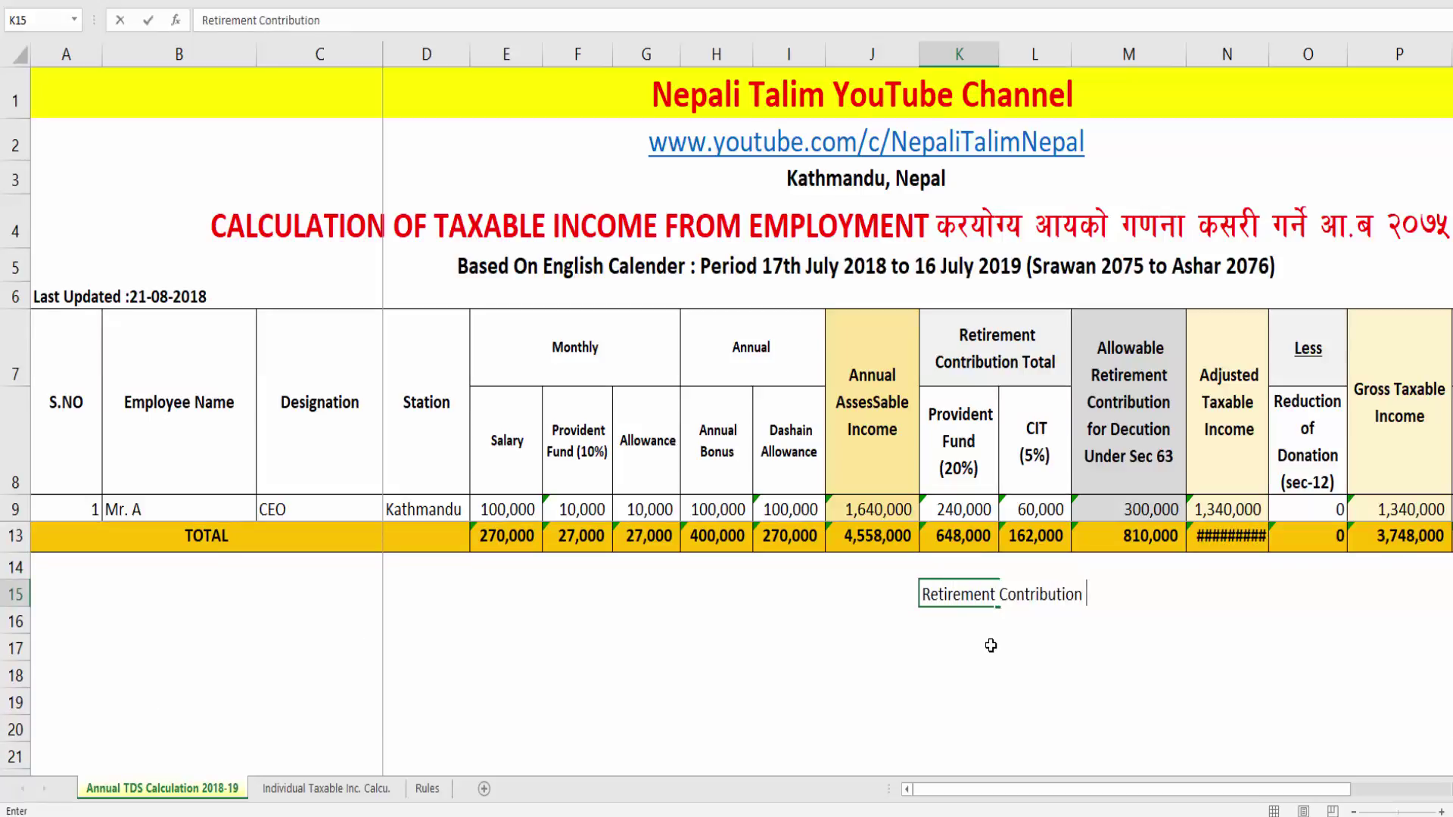
key("Return")
key("Up")
key("ctrl+b")
key("ctrl+u")
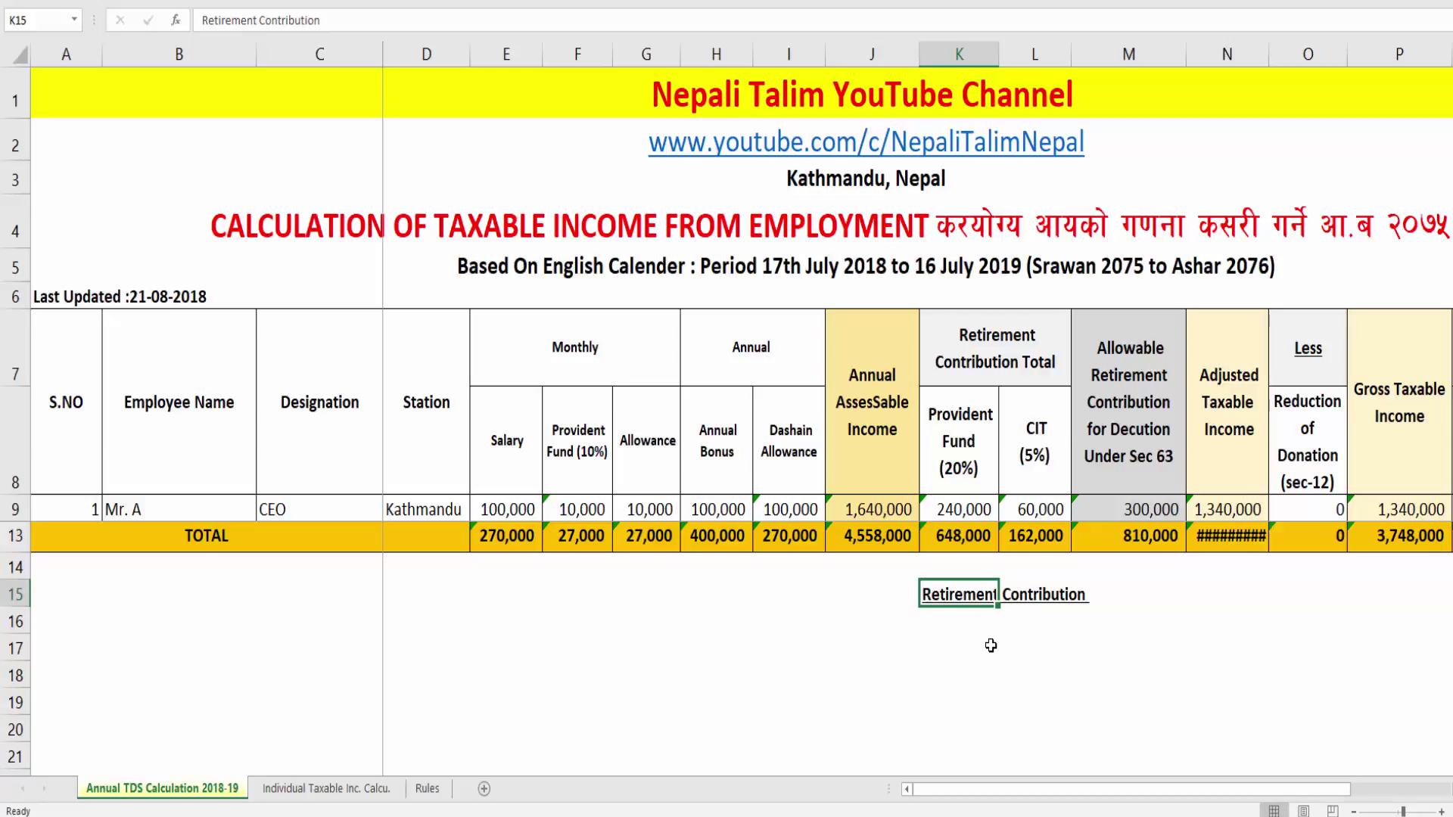
key("Down")
Step: List 'Max 3 Lakhs', '1/3 of Assesable income' and 'Actual Deposit to Retirement fund' beneath it
type("Ma")
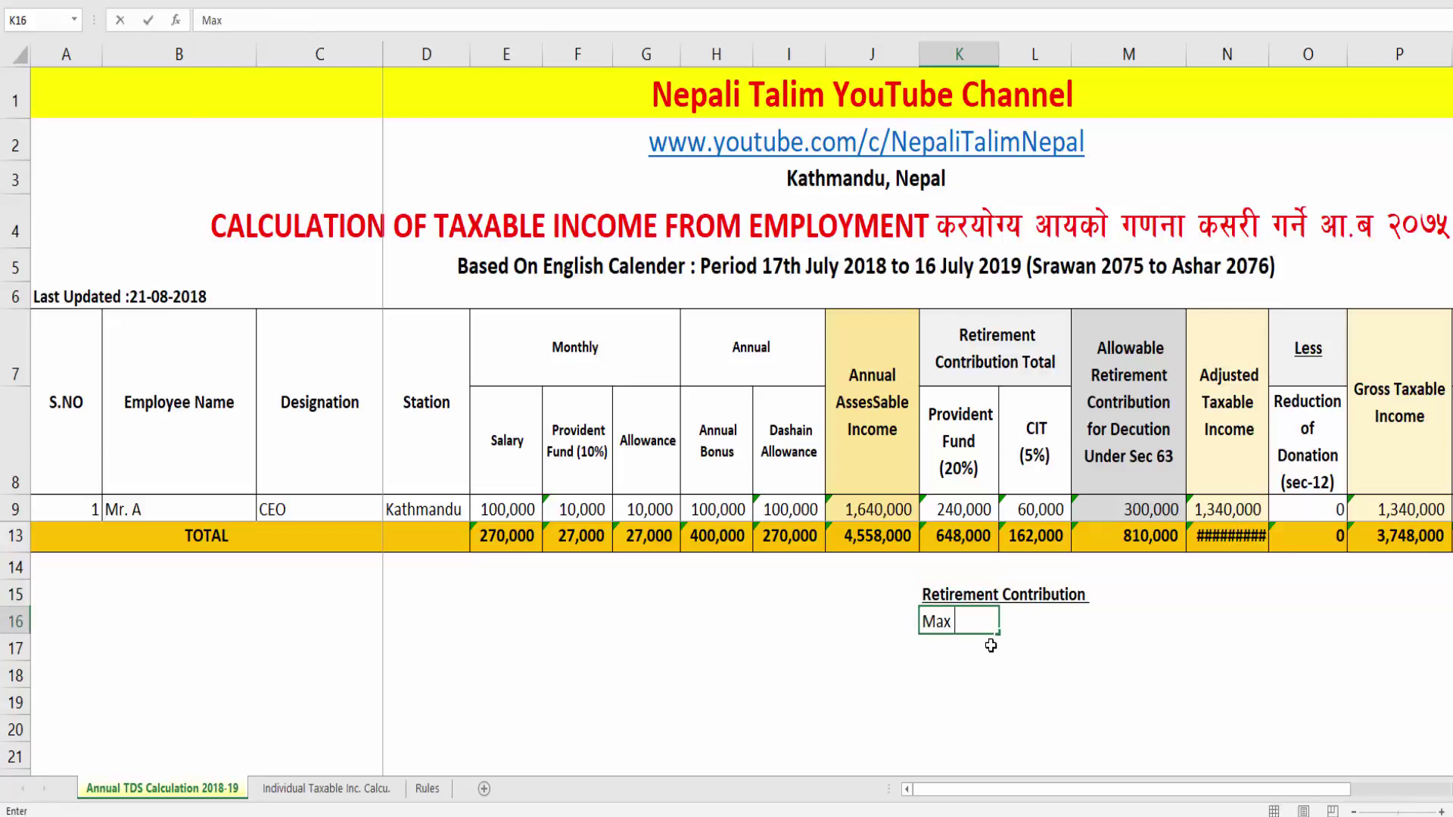
type("x 300000")
key("BackSpace")
key("BackSpace")
key("BackSpace")
key("BackSpace")
key("BackSpace")
type("Lakhs")
key("Return")
type("1/3")
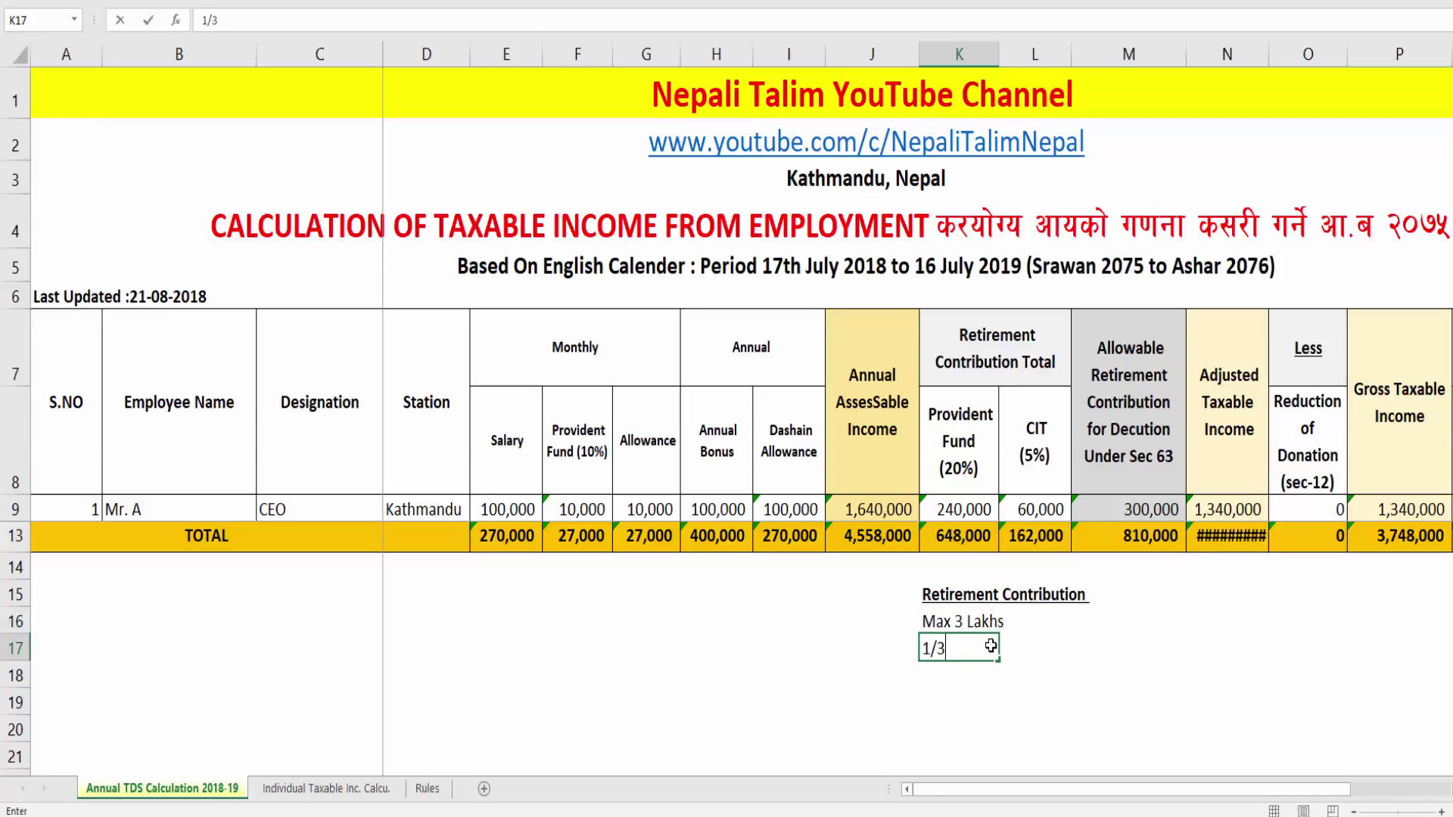
type(" of ASs")
type("esio")
type("le income")
key("Return")
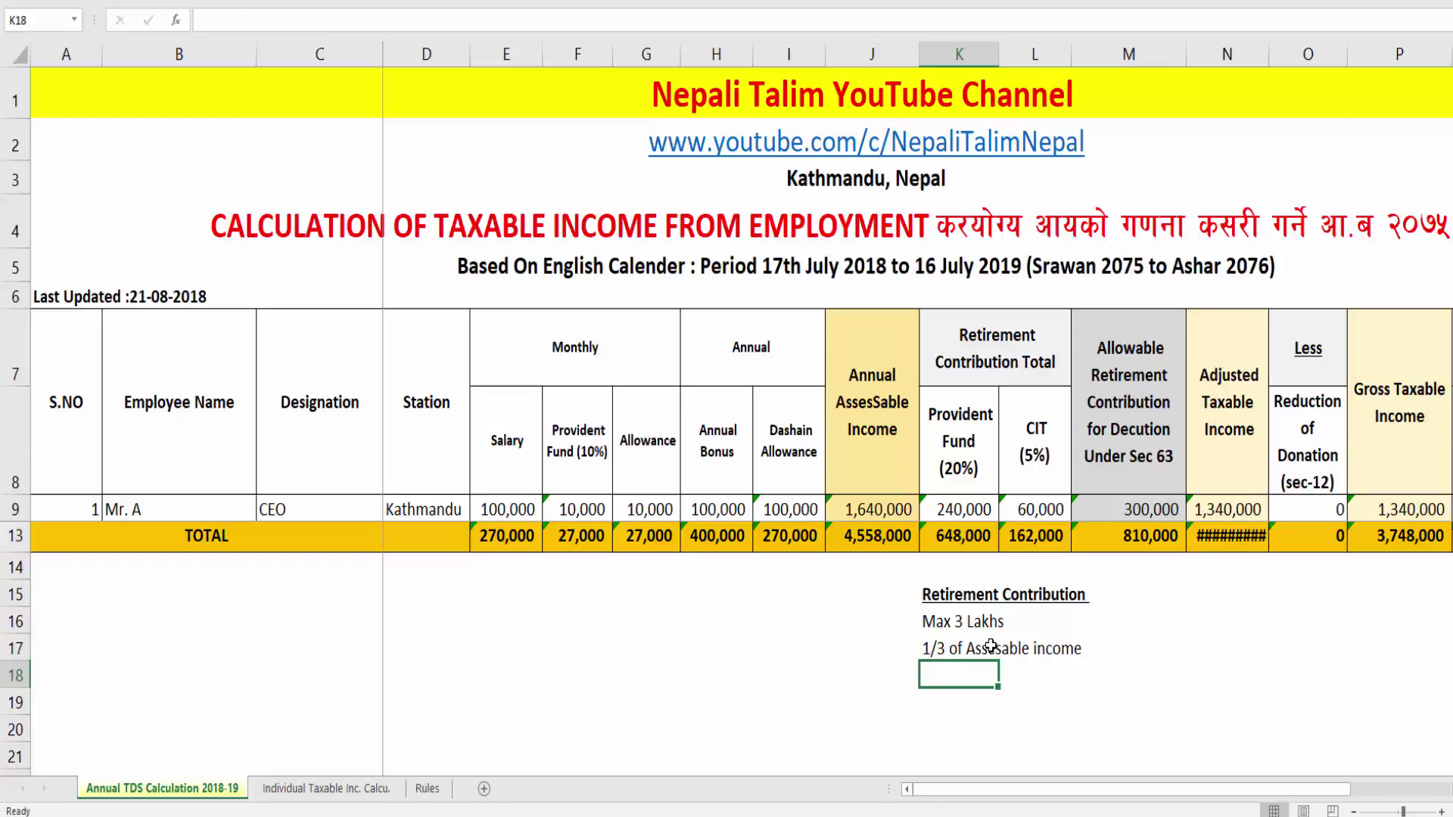
type("Actual")
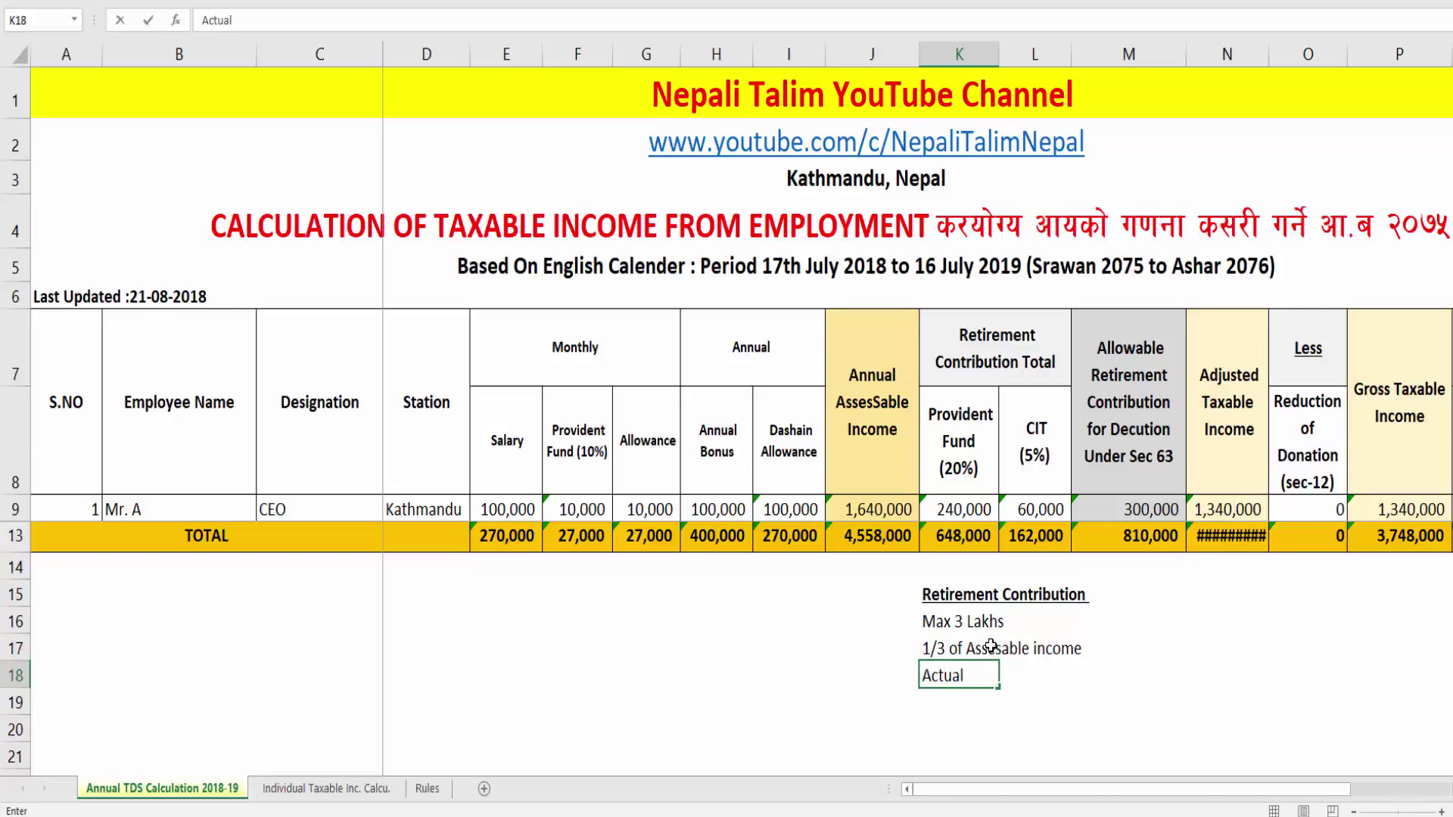
type(" Deposi")
type("it")
type(" to Retirement ")
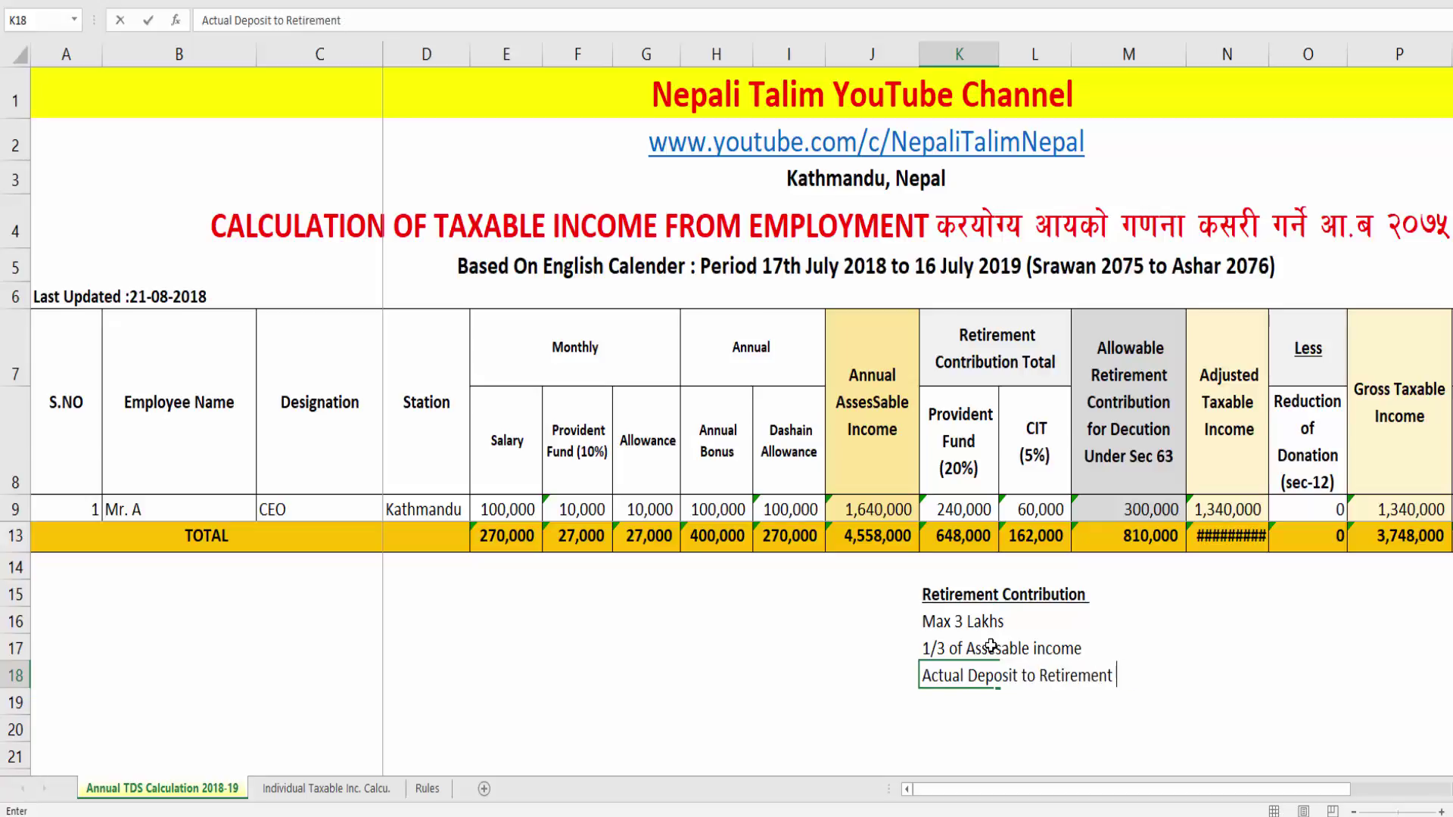
type("fund")
key("Return")
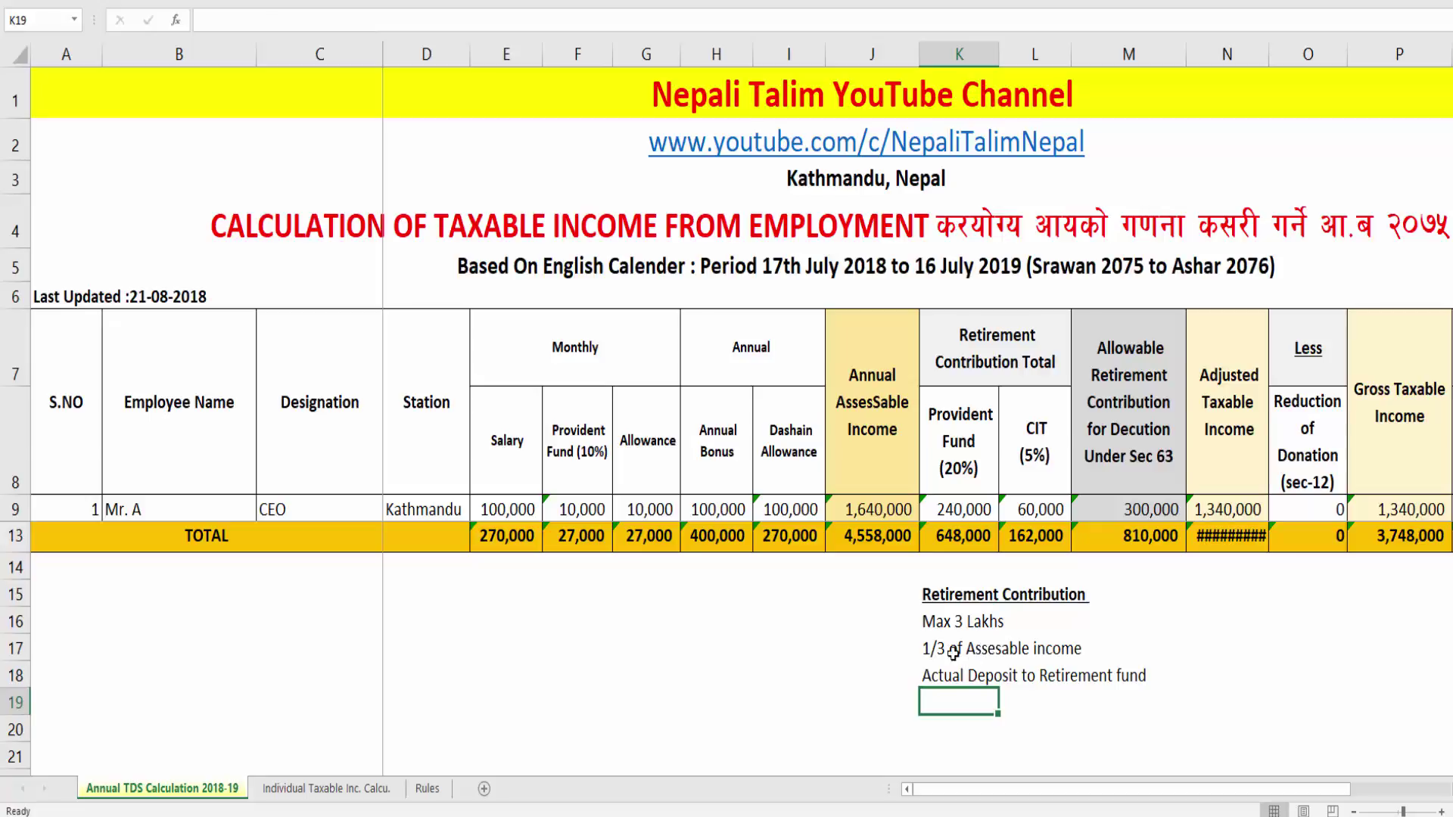
left_click_drag(930, 625, 908, 676)
Step: Unhide rows 10–12 and inspect the Provident Fund formulas in K9 and F9
left_click(1039, 633)
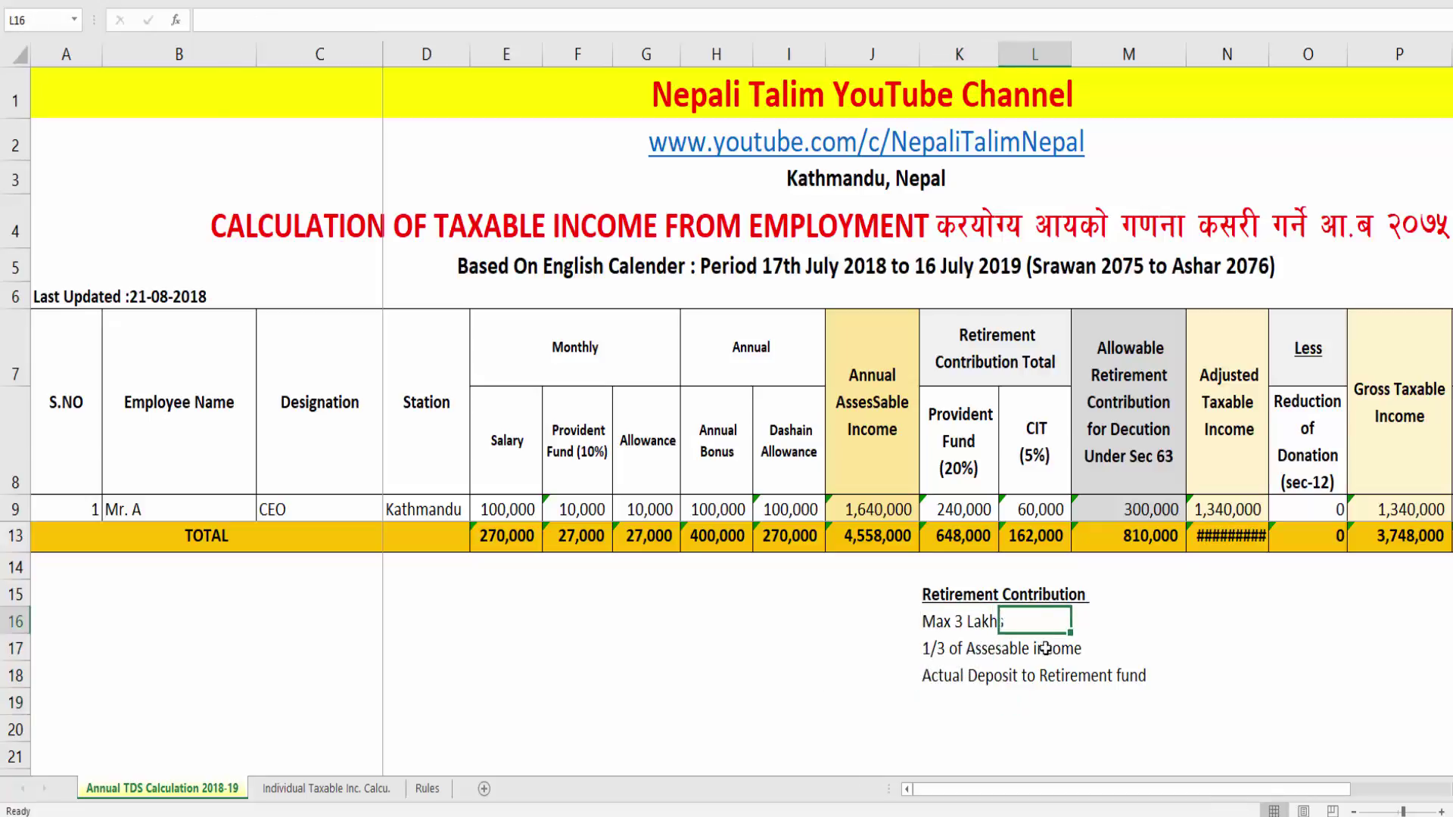
key("ctrl+shift+9")
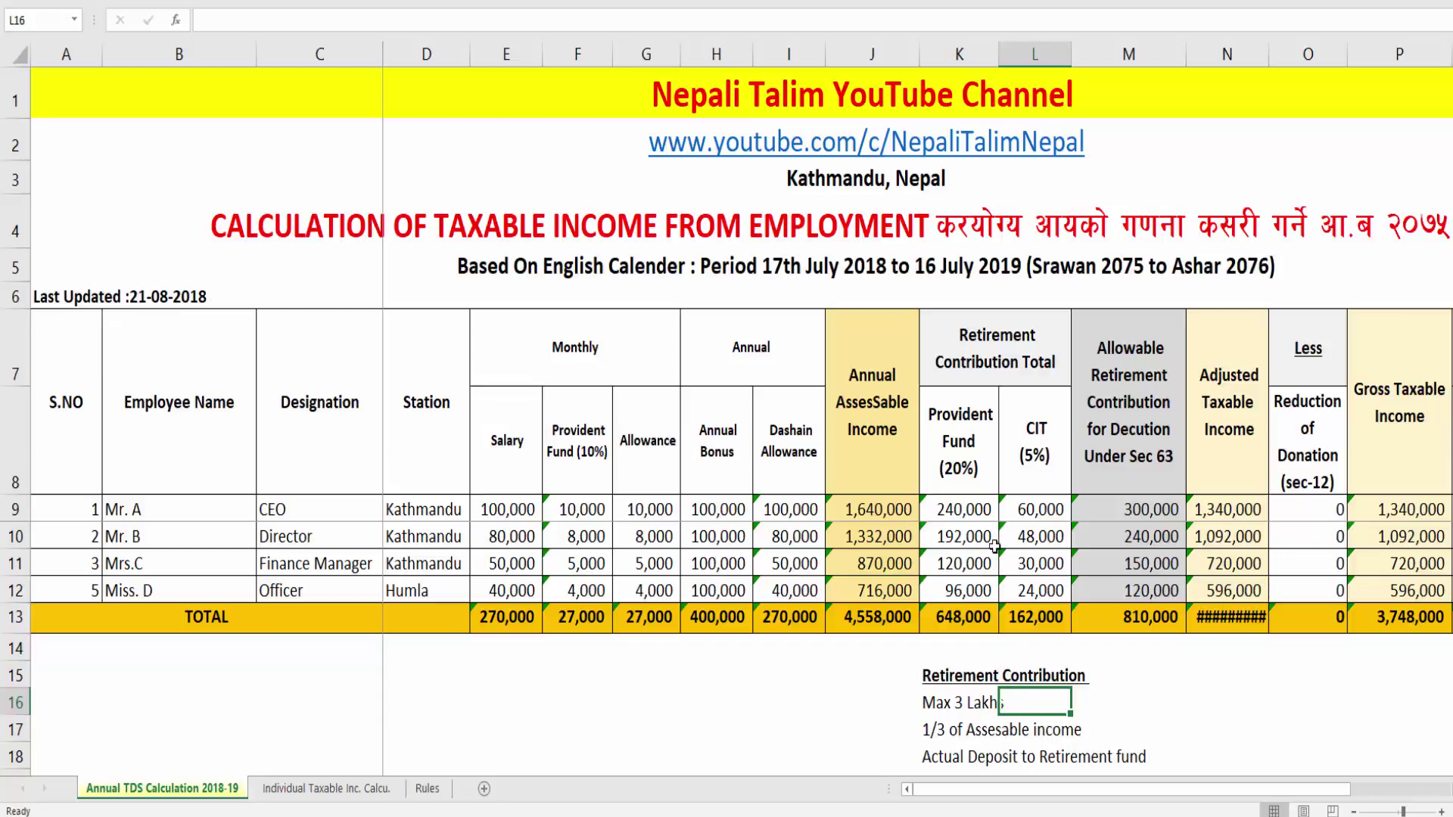
left_click(968, 505)
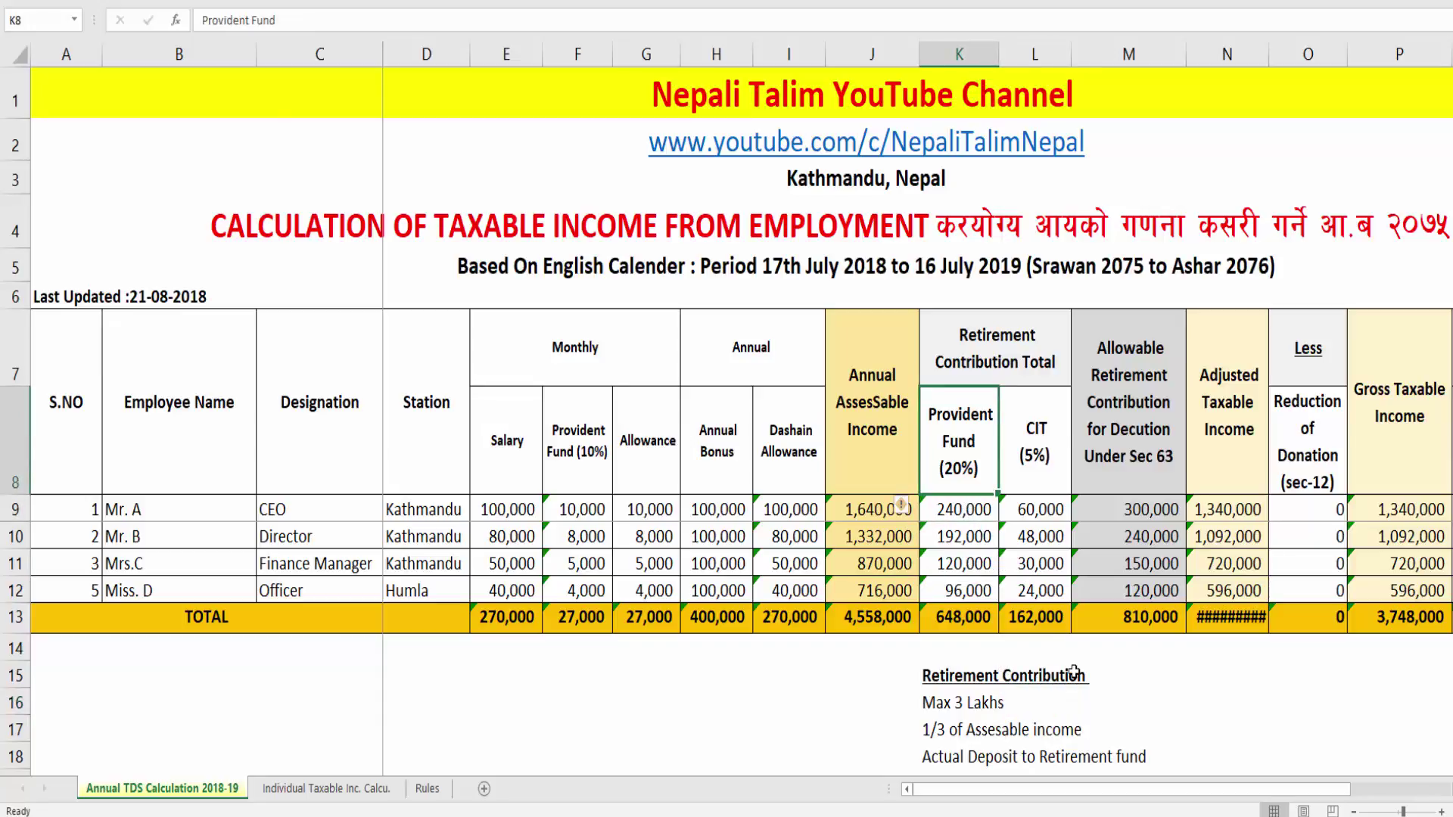
key("F2")
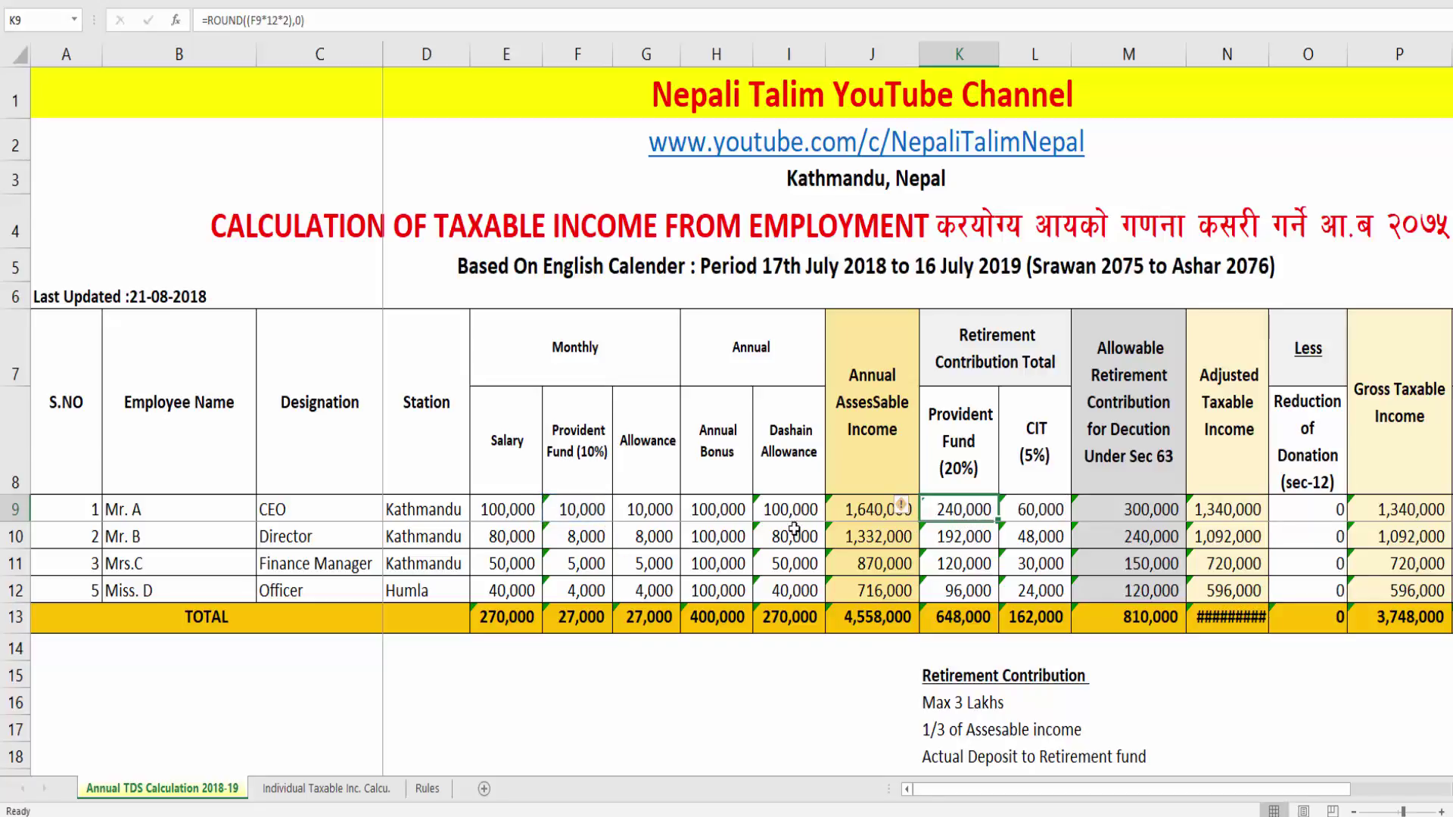
key("Escape")
left_click(578, 510)
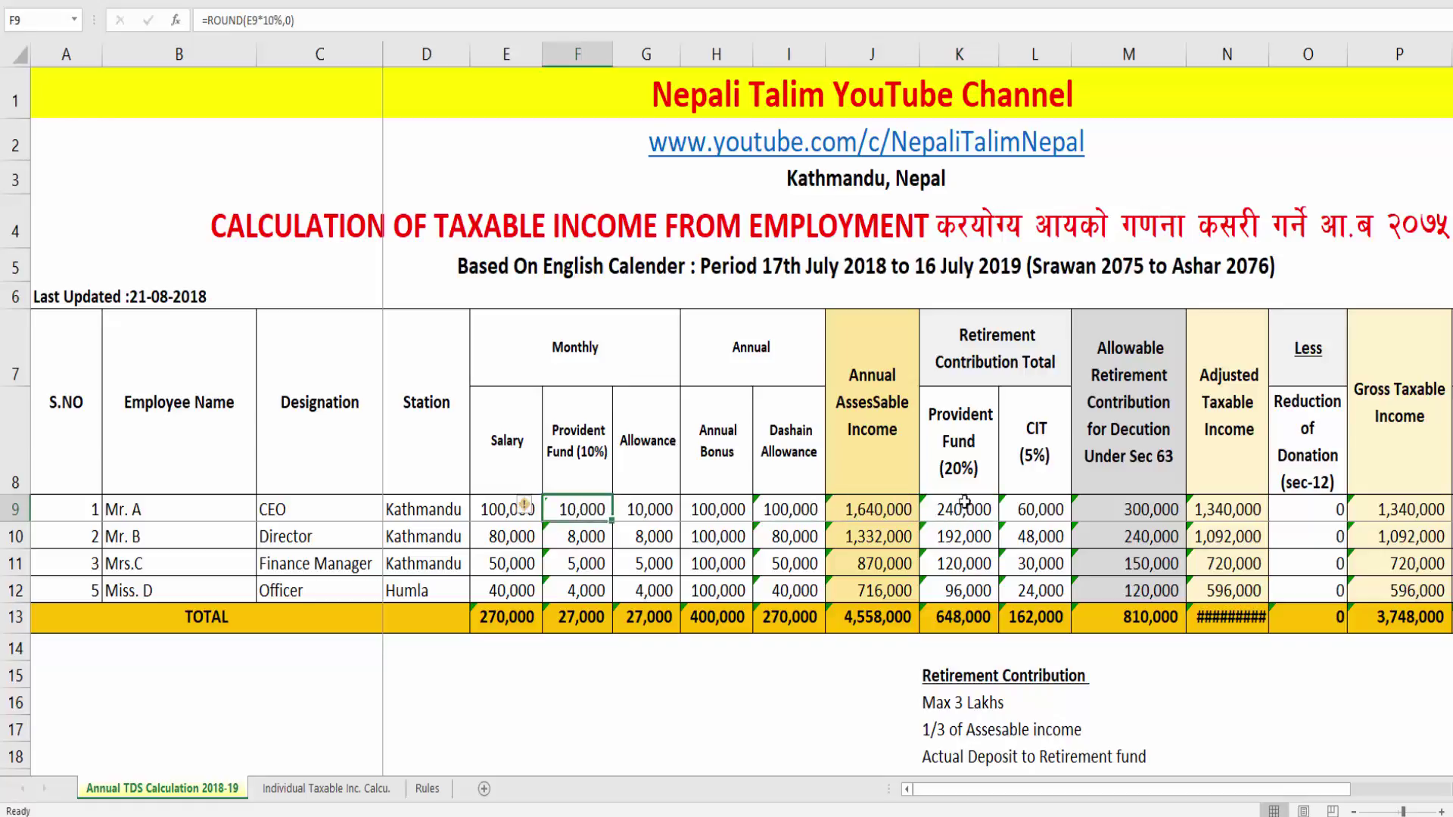
Step: Review the assessable income formulas down column J through the J13 total
left_click(852, 508)
double_click(853, 508)
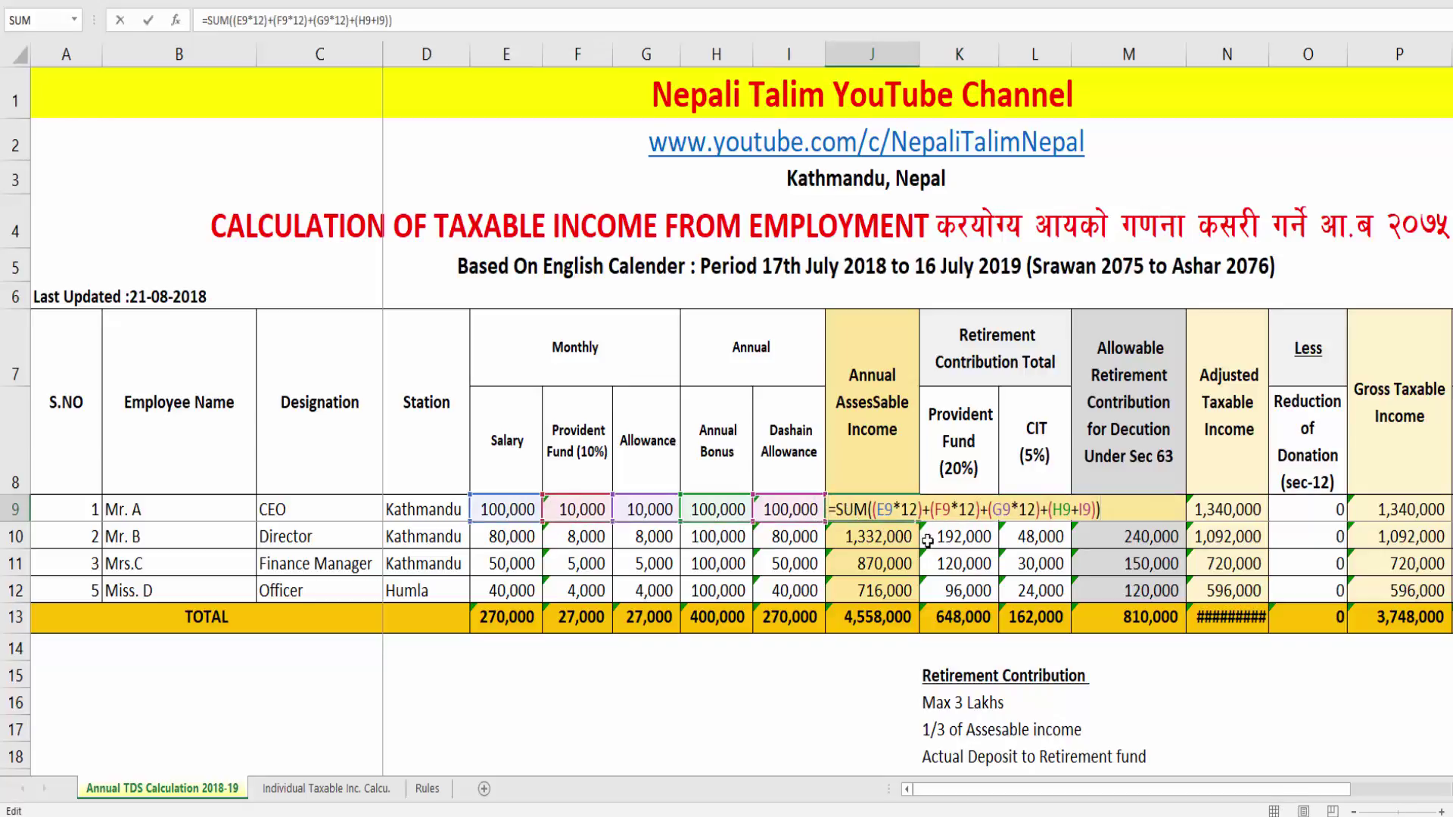
key("Return")
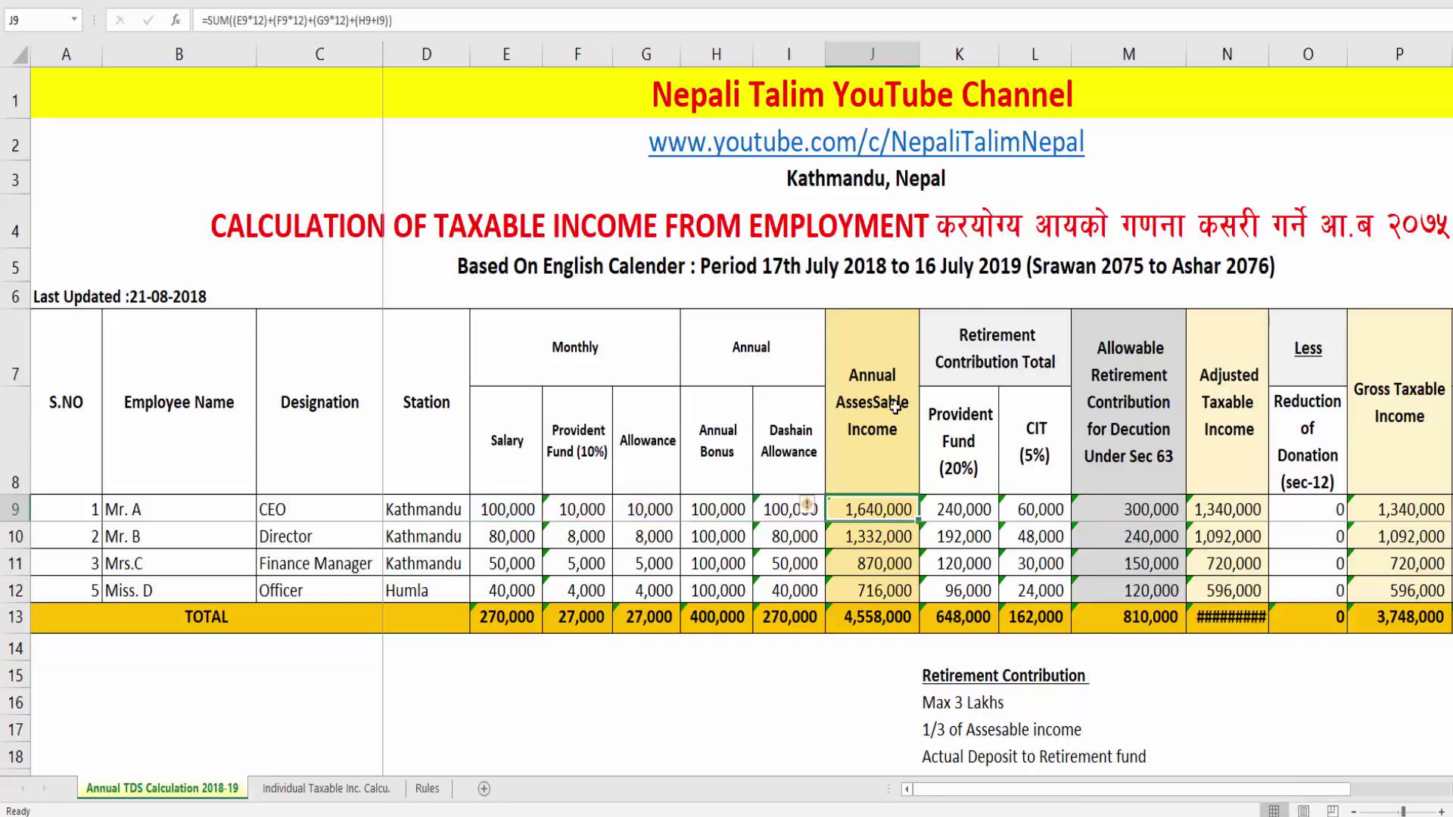
mouse_move(872, 537)
left_mouse_down()
mouse_move(872, 401)
mouse_move(872, 510)
left_mouse_up()
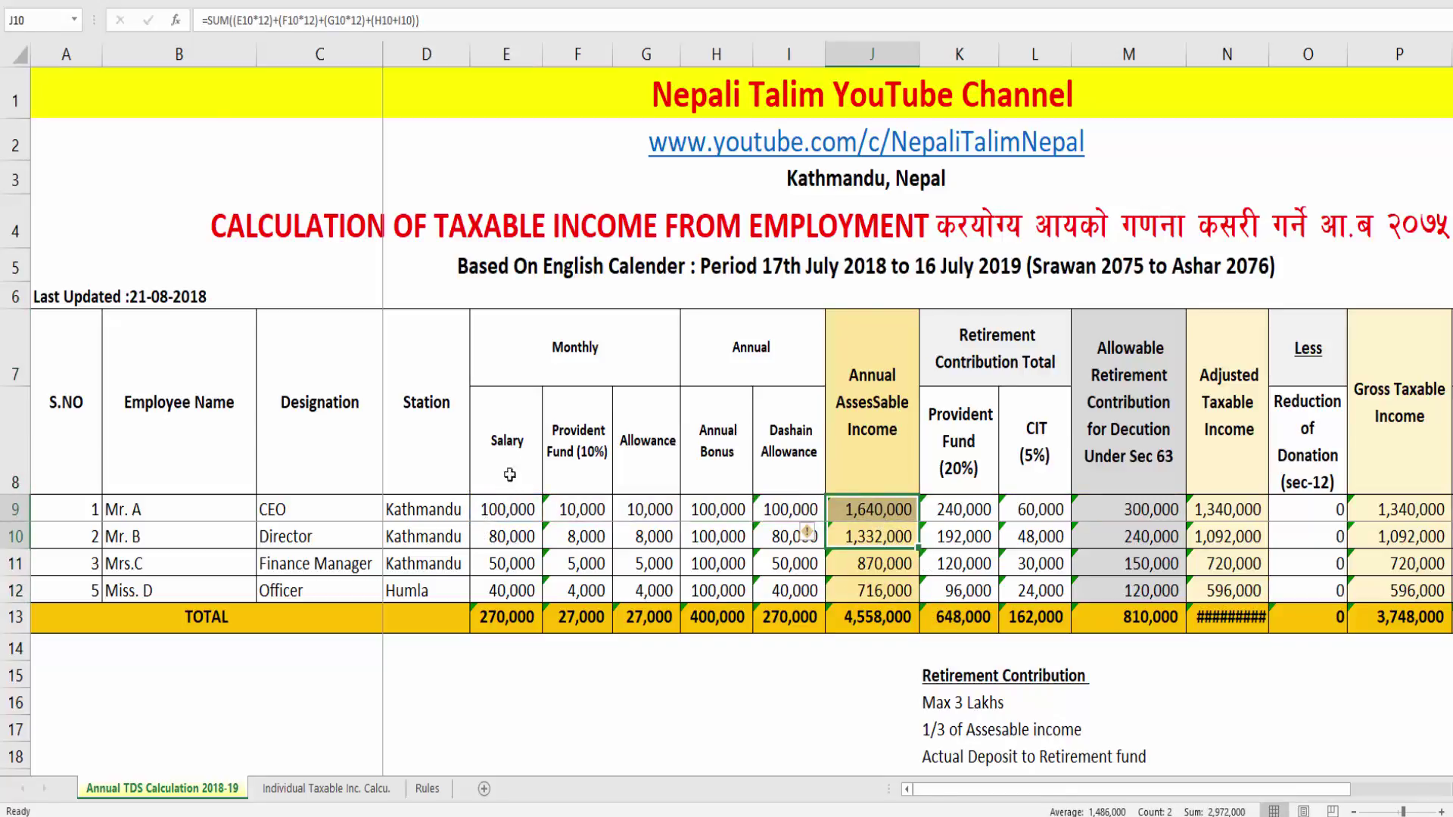
left_click_drag(524, 399, 617, 576)
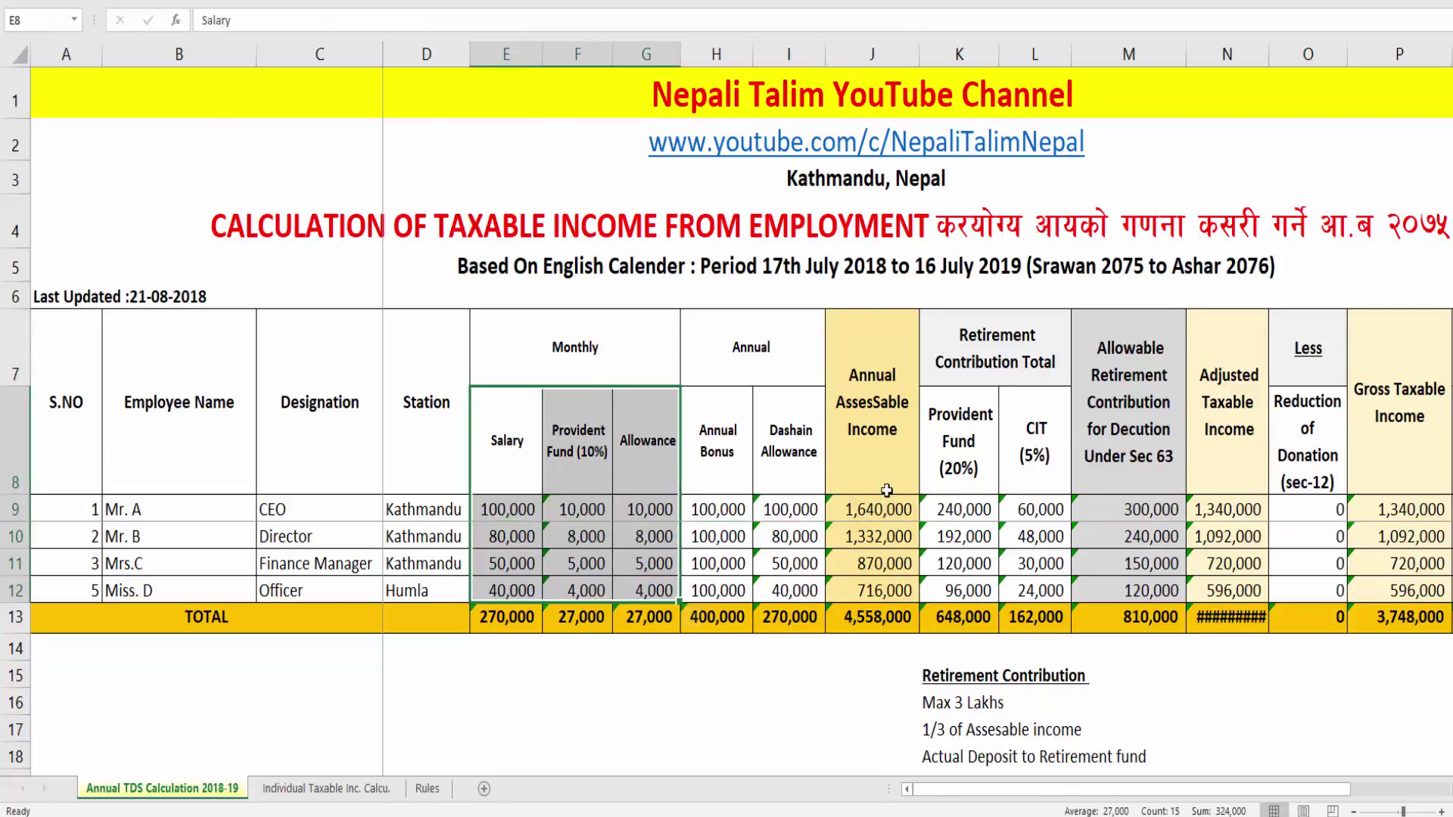
double_click(882, 506)
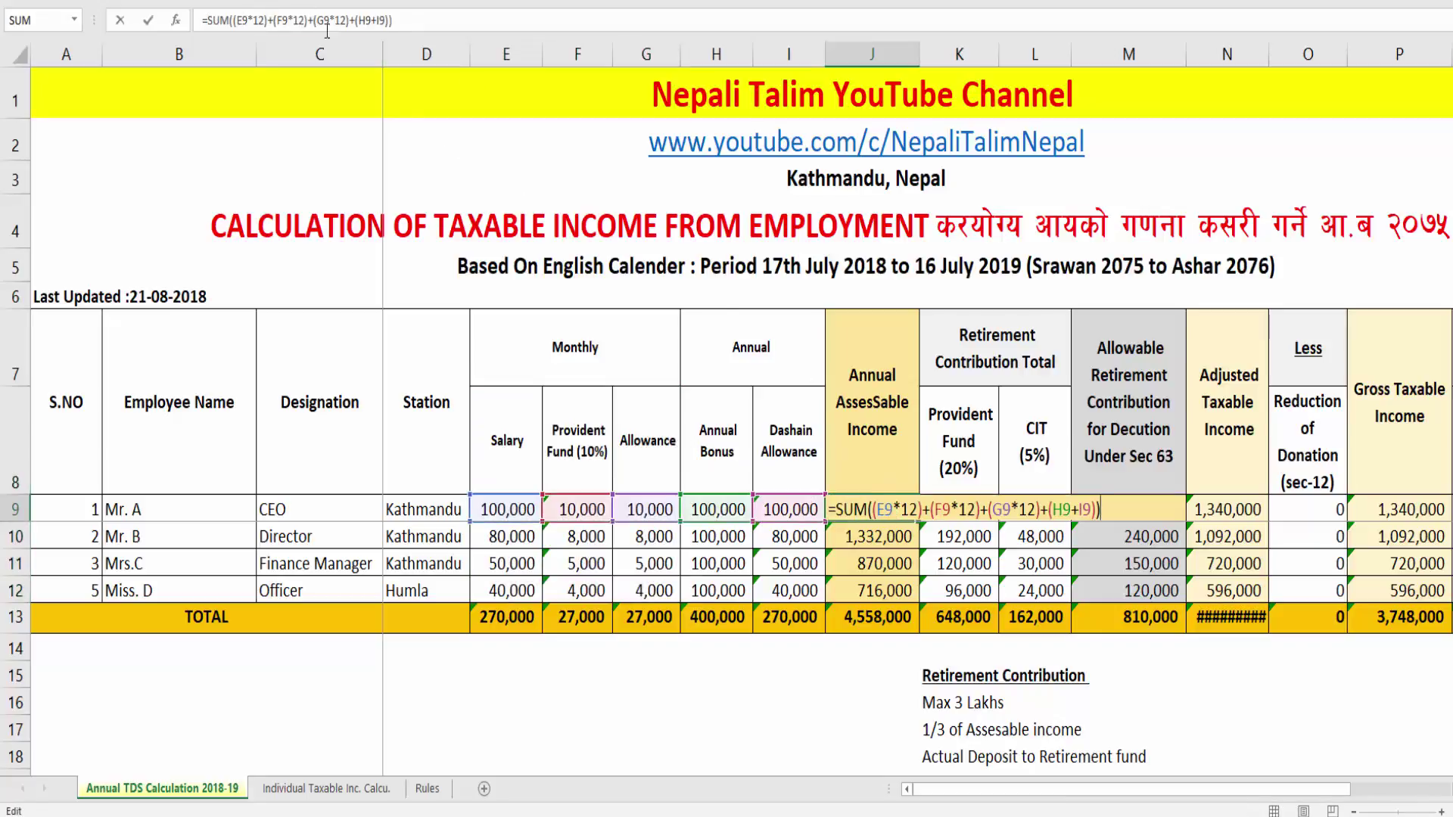
left_click(878, 563)
left_click(902, 594)
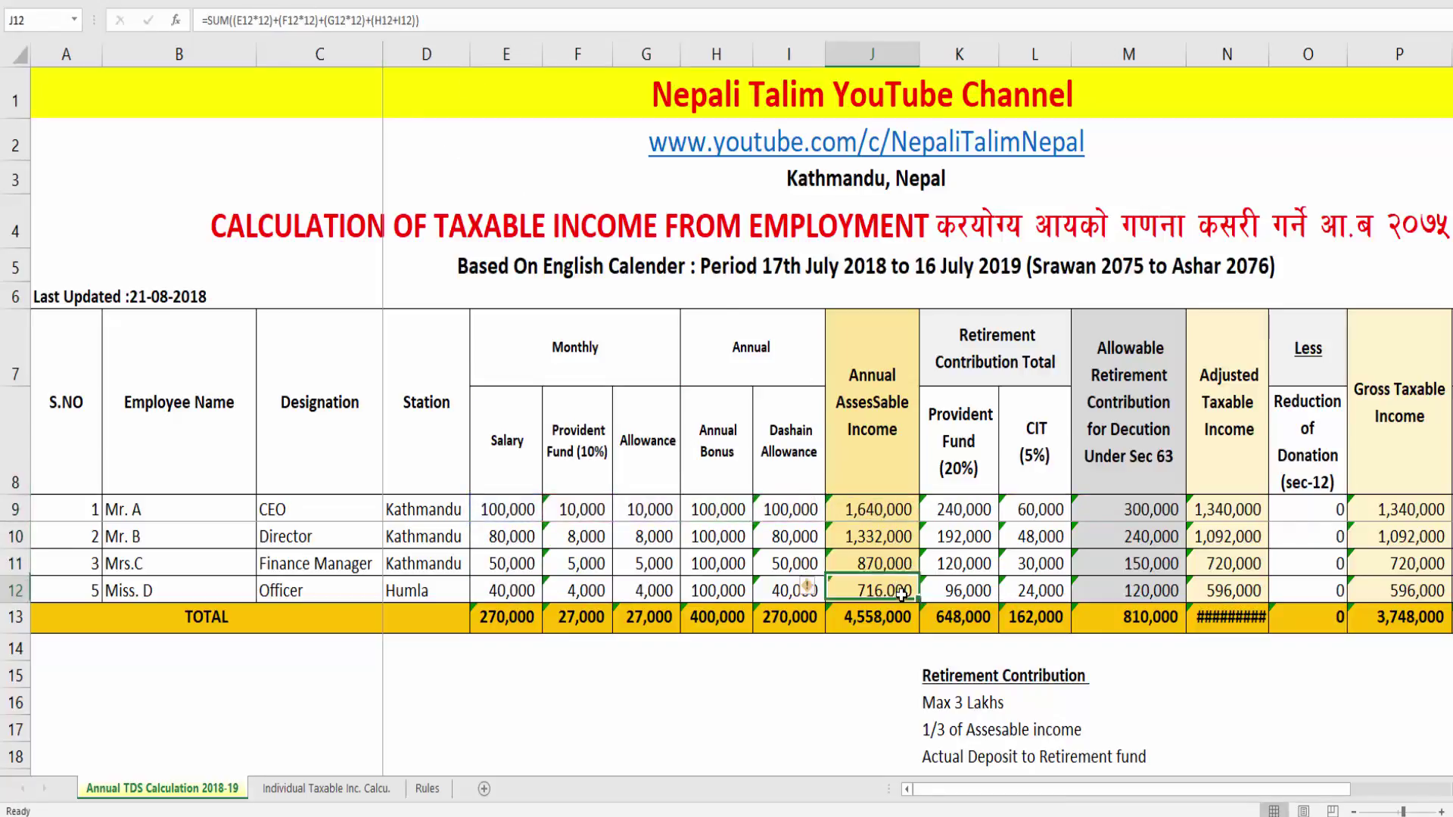
left_click(882, 617)
Step: Check the Provident Fund, CIT and allowable deduction formulas in K9, L9 and M9
left_click(962, 507)
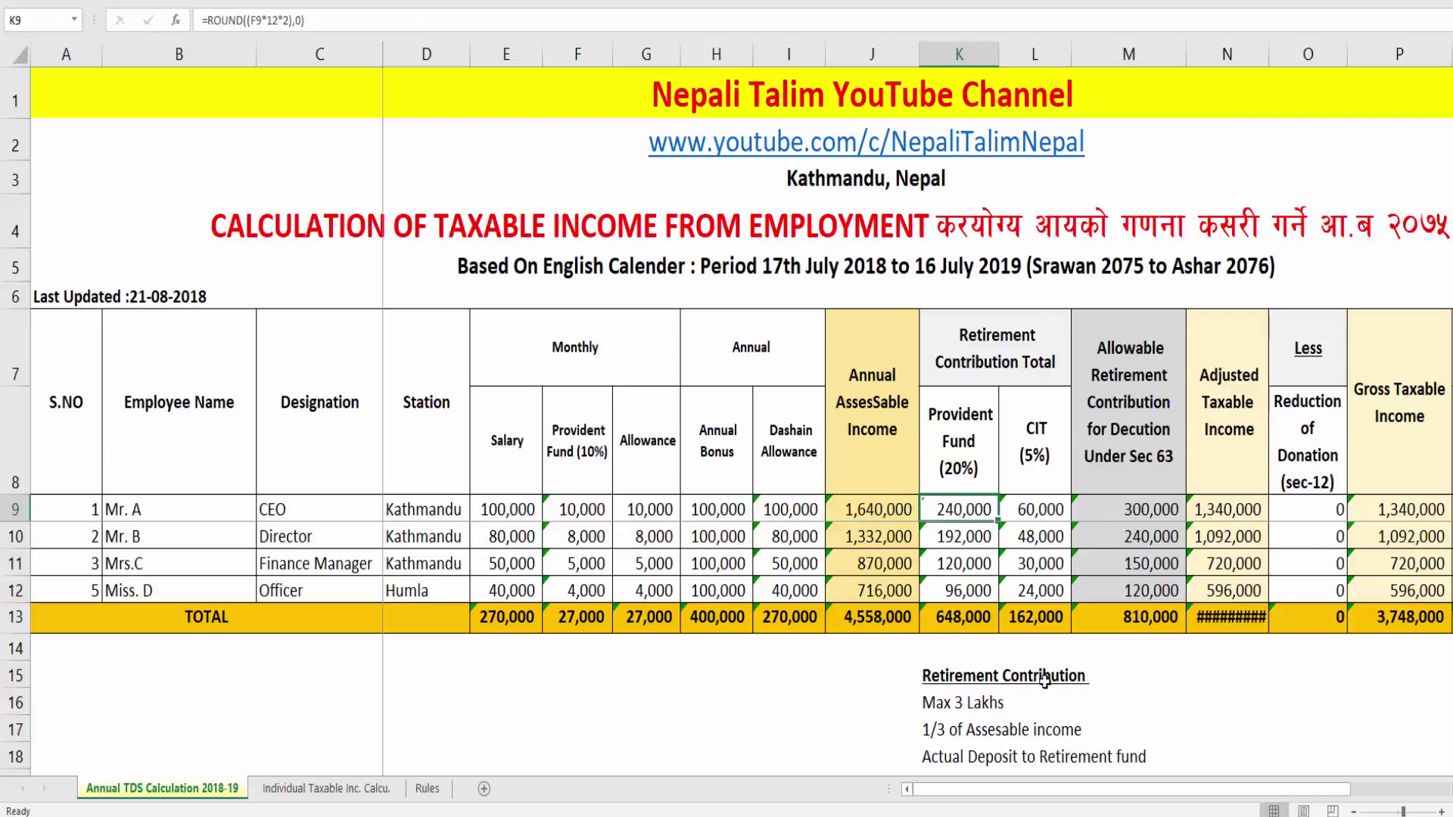
key("F2")
key("Return")
key("Down")
key("Down")
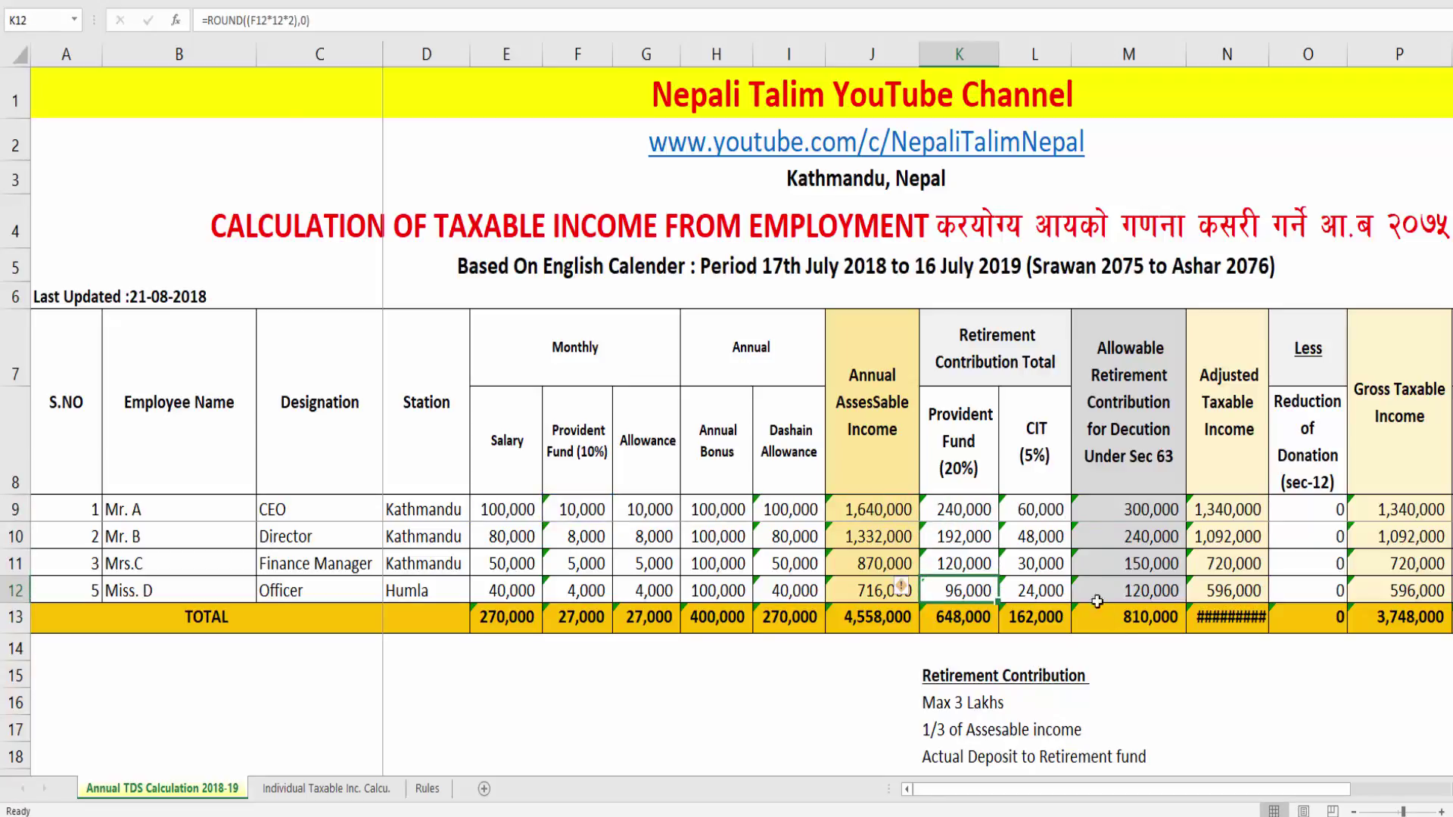
key("Up")
key("Up")
key("Up")
key("Right")
key("F2")
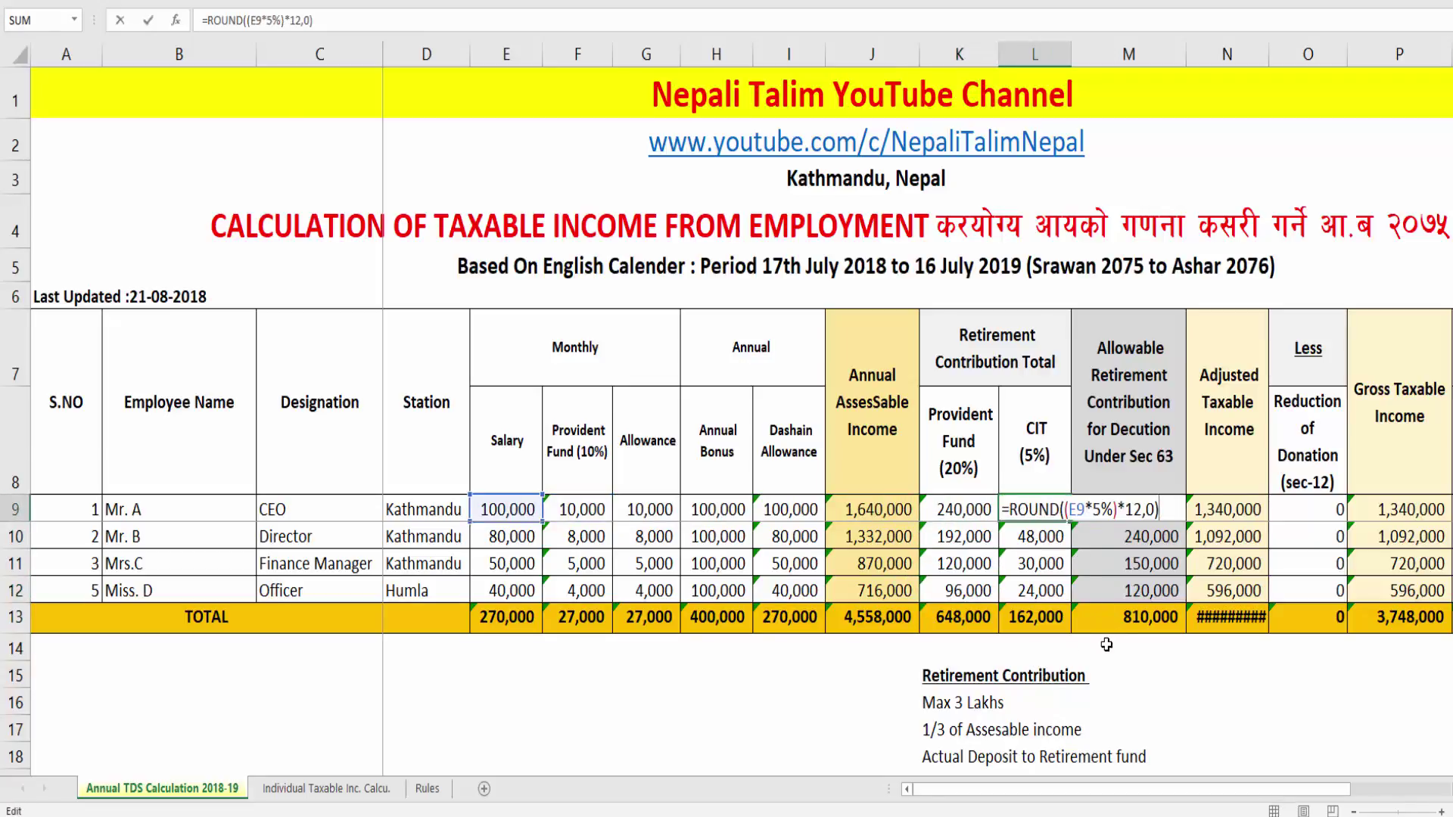
key("Return")
key("Down")
key("Down")
key("Down")
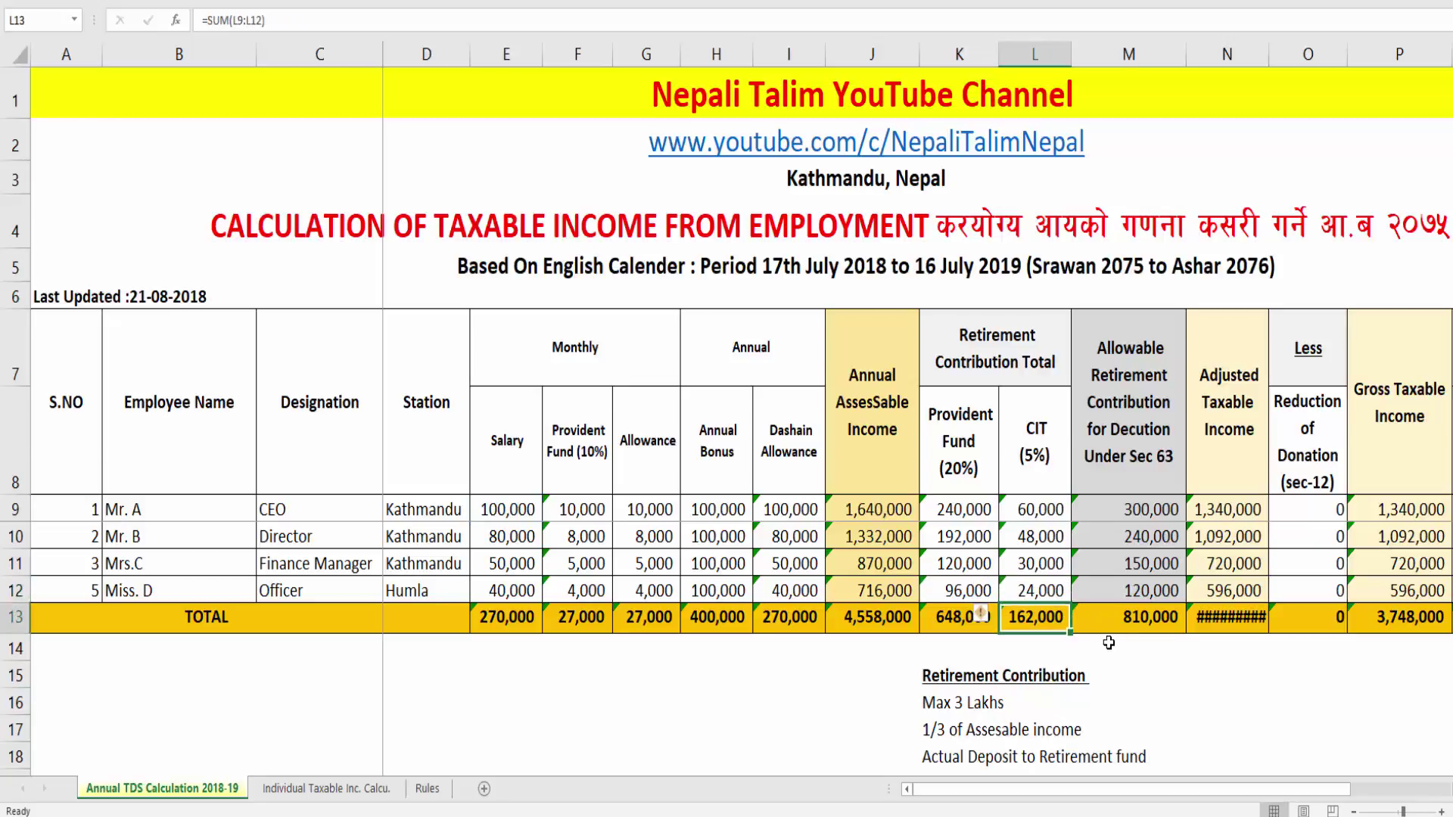
double_click(1158, 509)
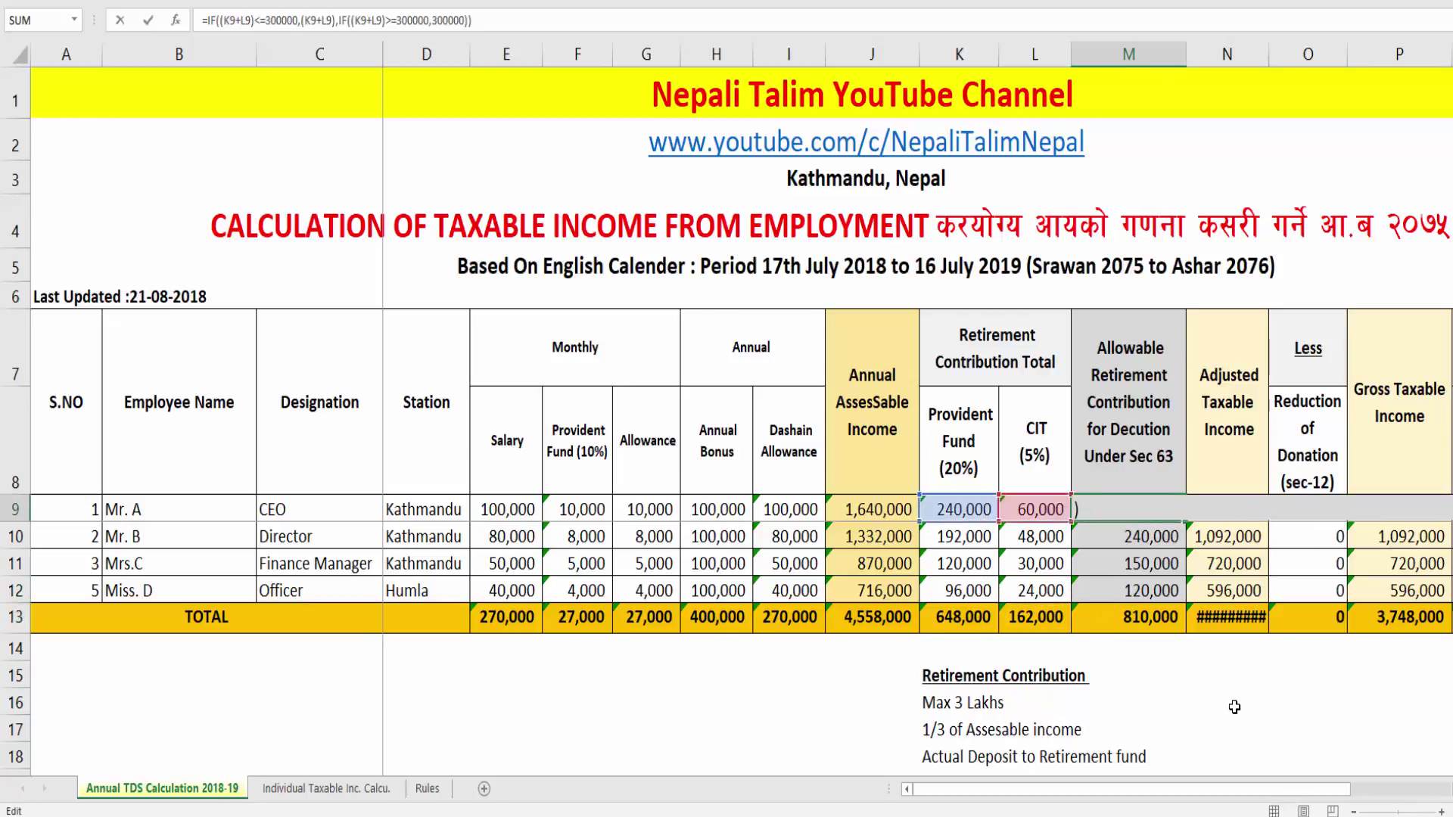
key("Escape")
Step: Step through the CIT and allowable retirement contribution formulas across rows 9–12
left_click(1051, 505)
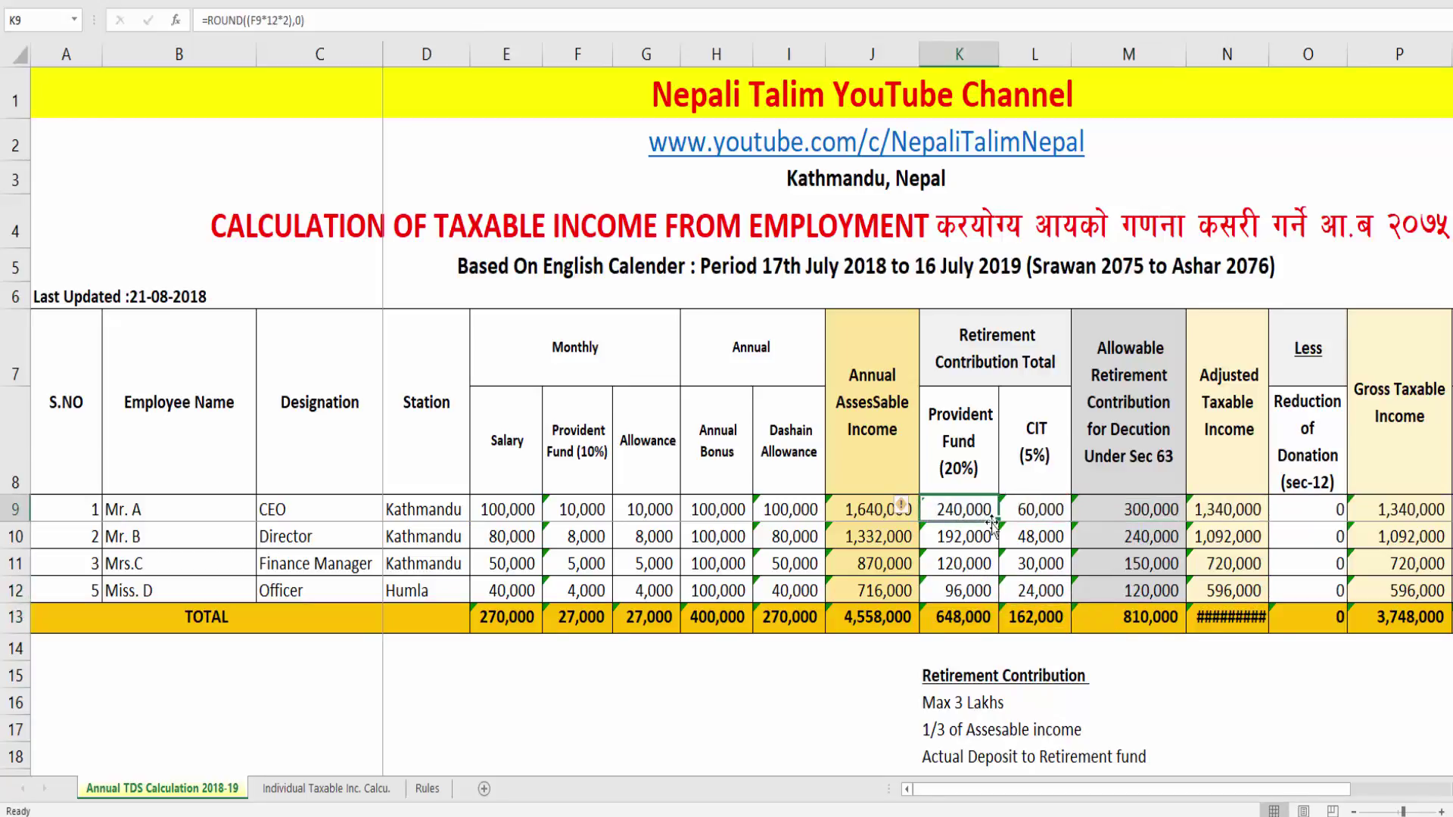
left_click(1136, 518)
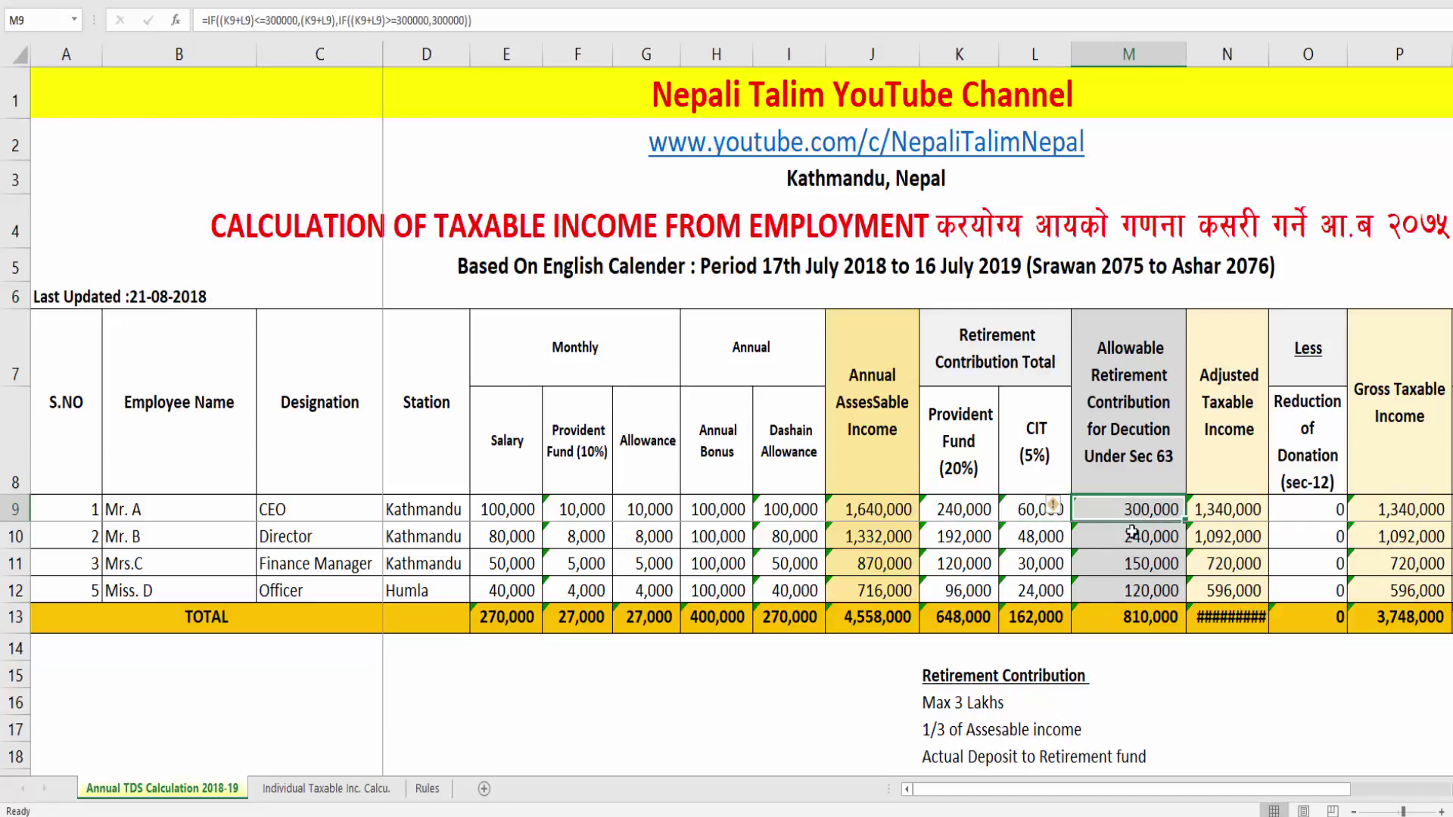
left_click(970, 542)
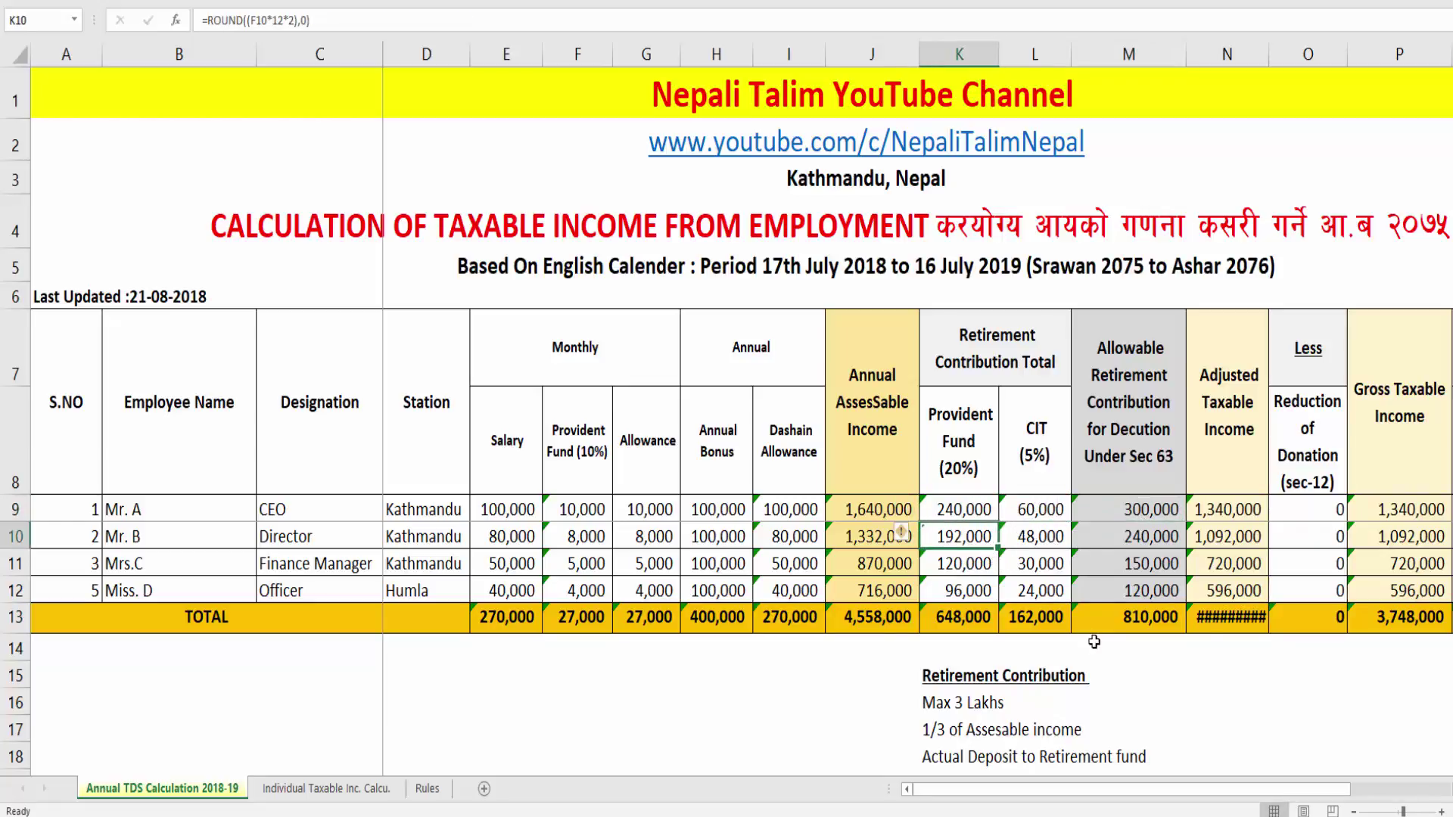
key("Right")
key("Right")
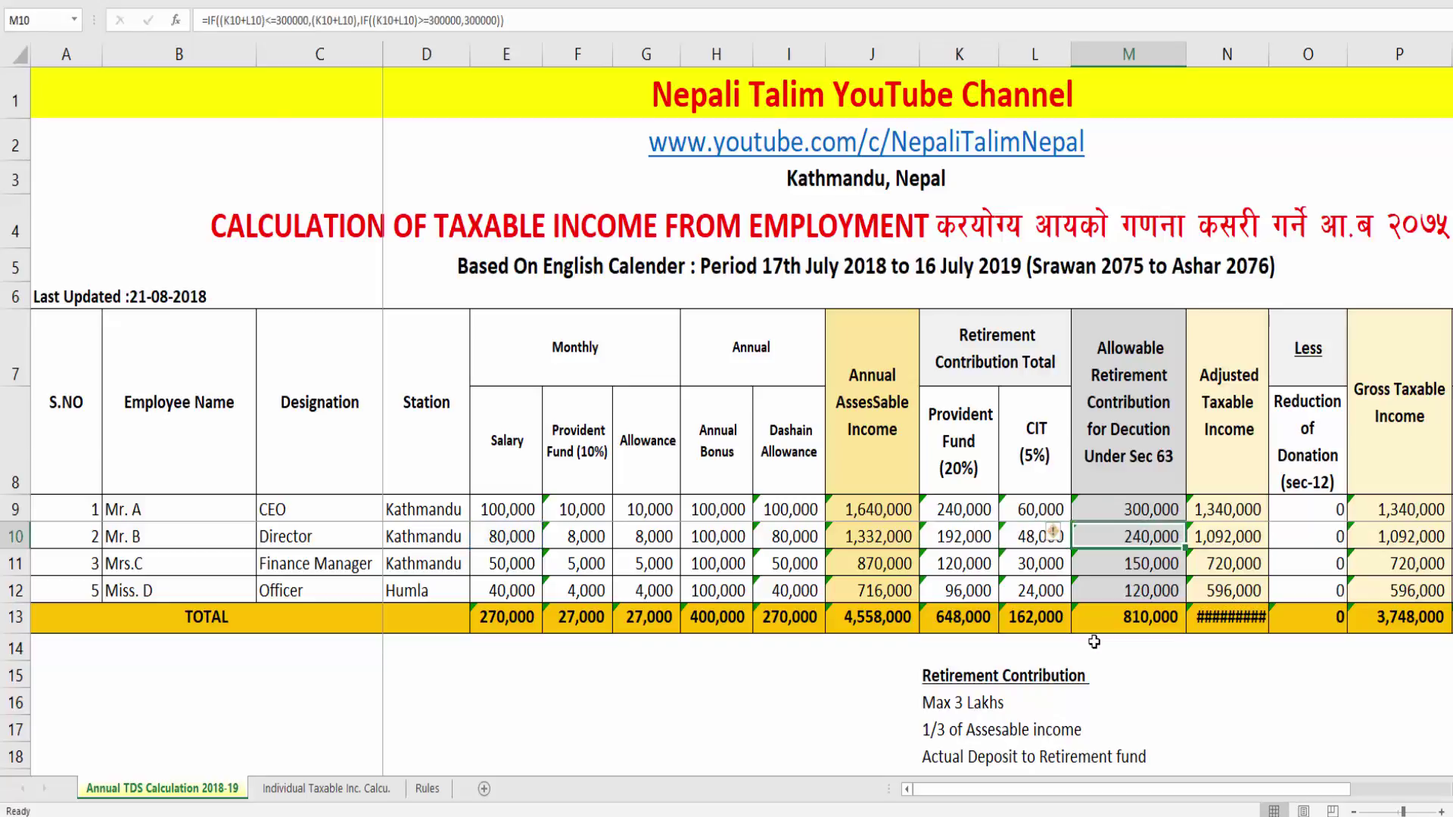
key("Down")
key("Down")
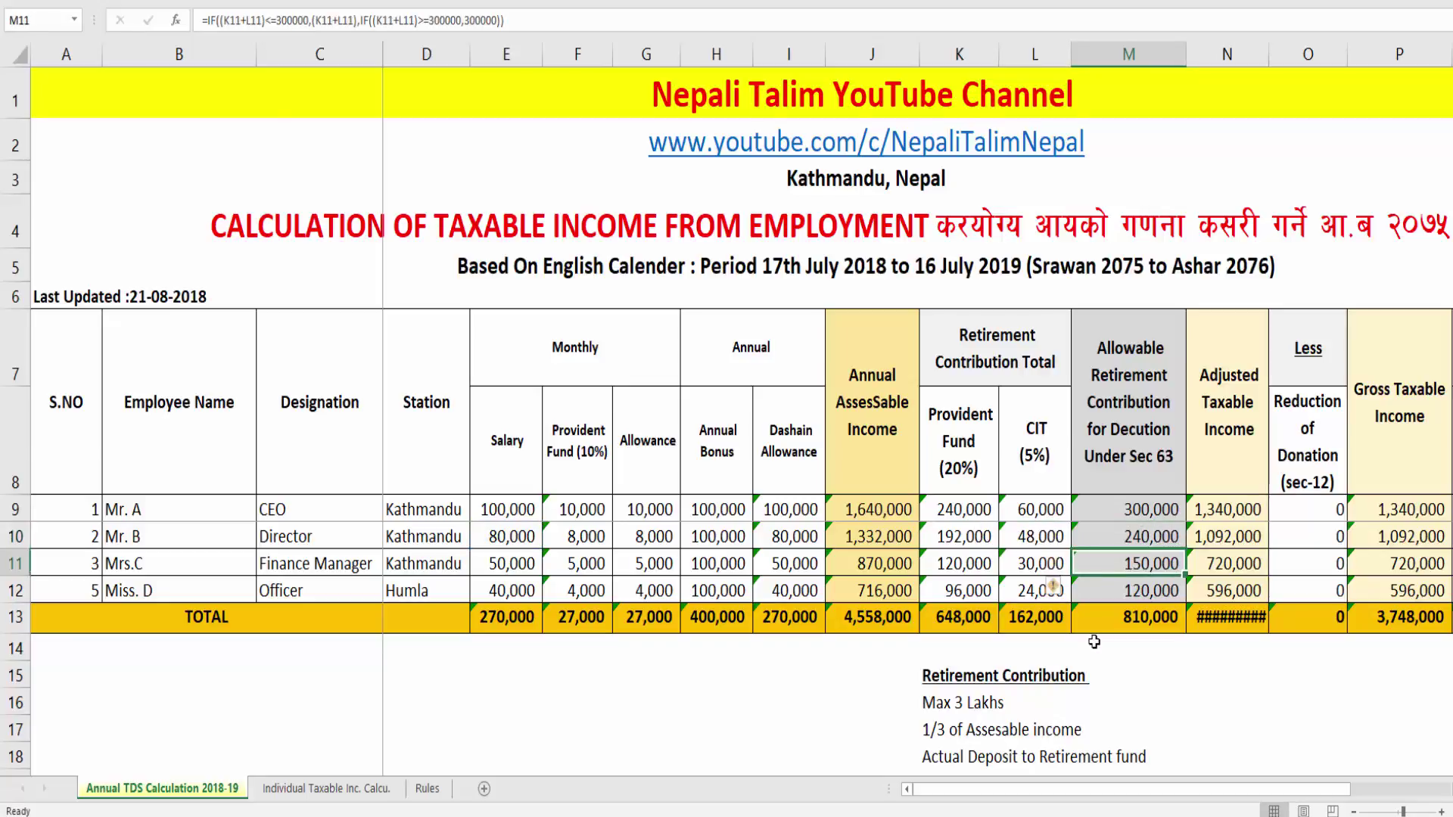
left_click(1094, 642)
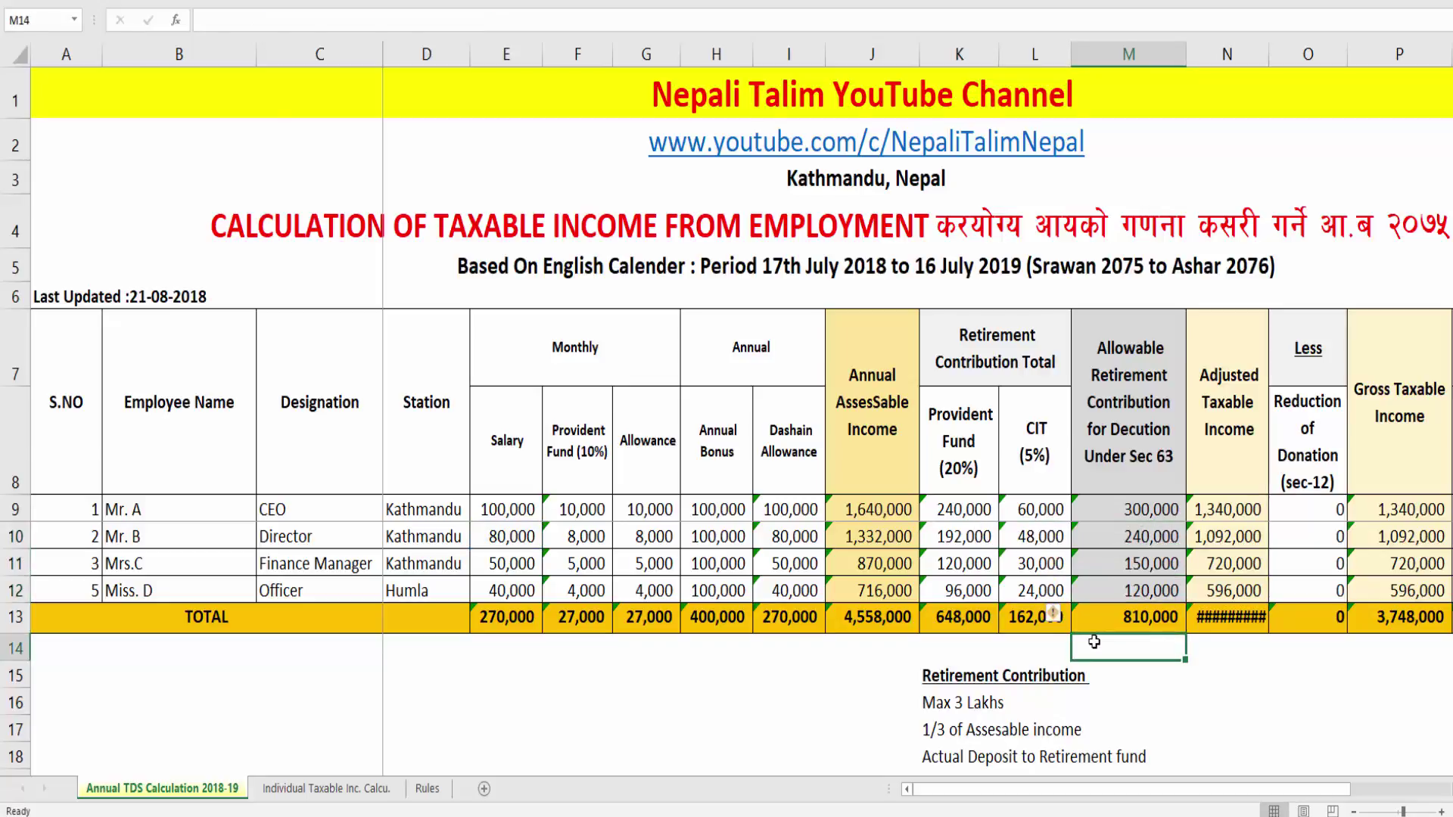
key("Up")
key("Up")
key("Up")
key("Up")
key("Up")
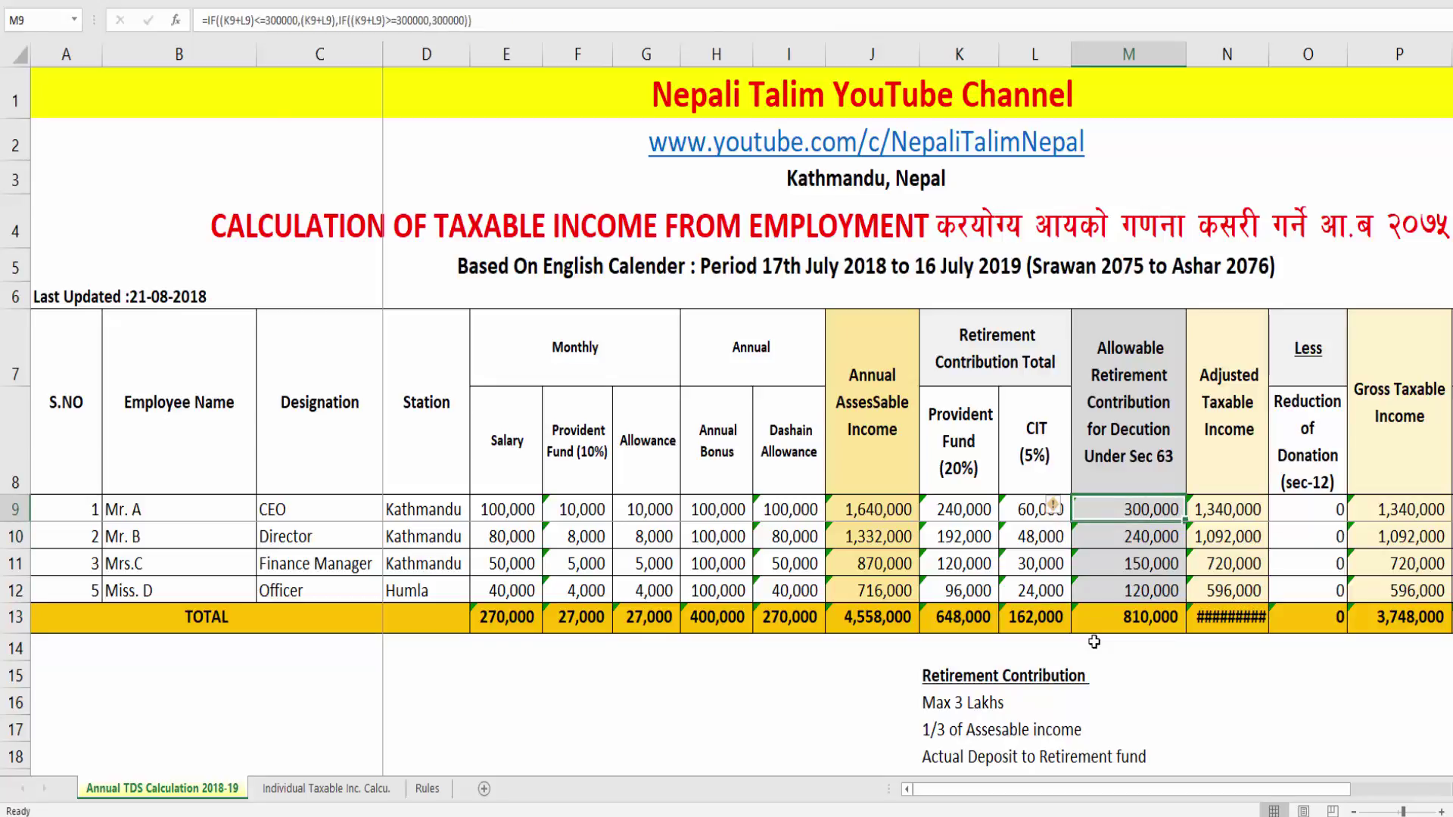
key("Left")
key("Left")
key("Left")
key("Left")
key("Left")
key("Left")
key("Left")
key("Left")
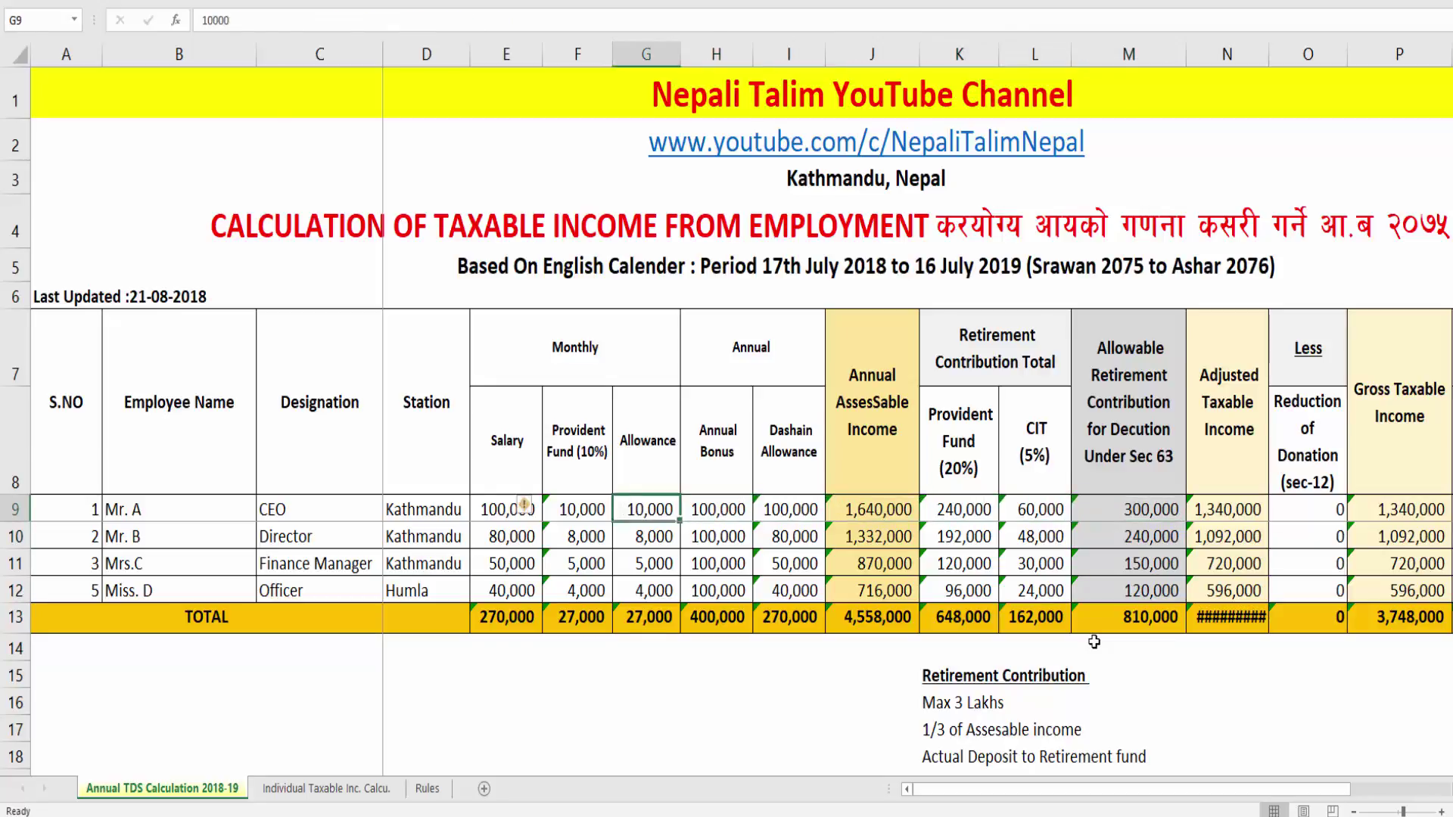
Step: Set the first employee's salary in E9 to 200,000 and check the recalculated F9 and J9
type("200,000")
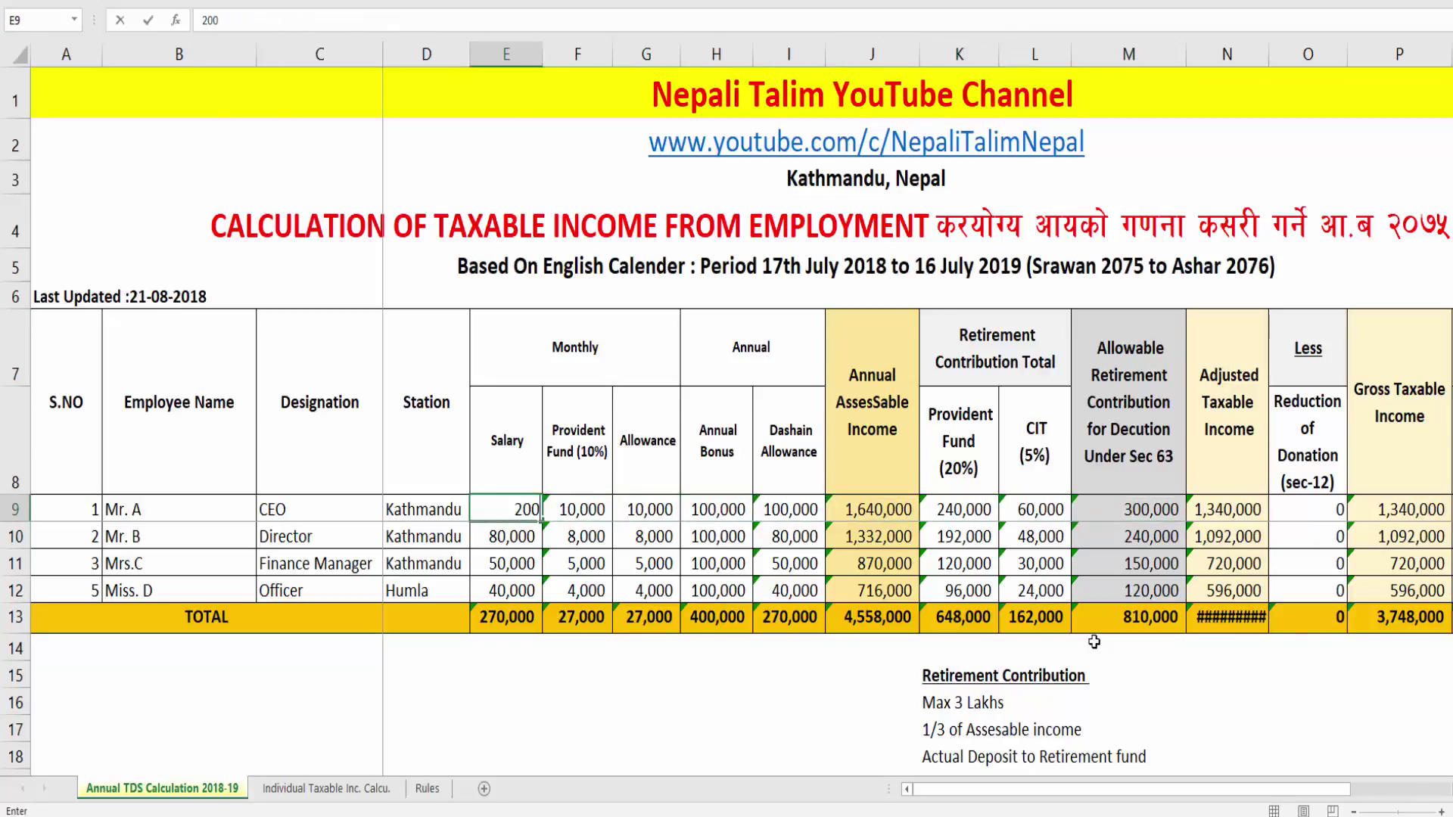
key("Return")
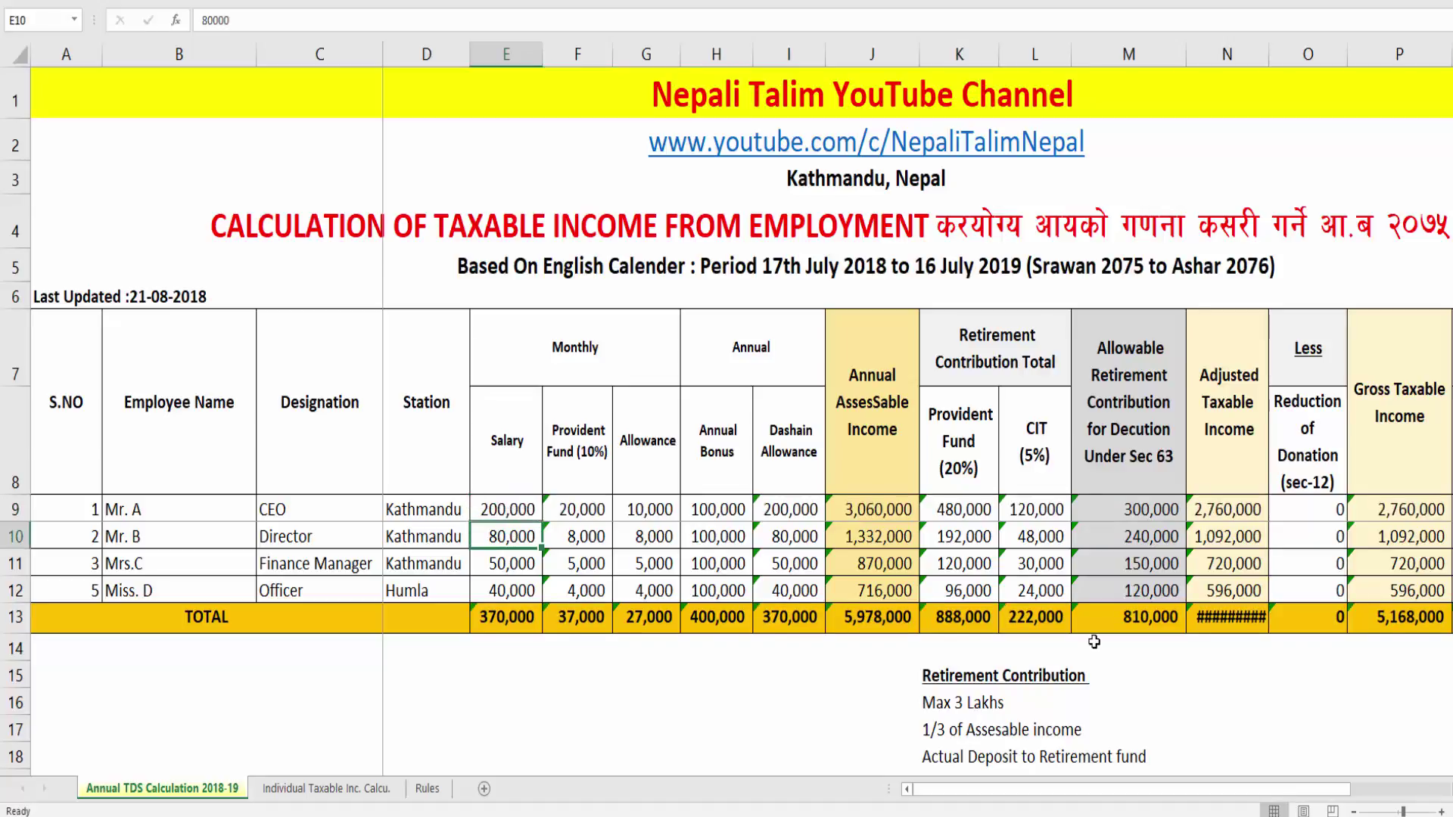
key("Up")
key("Right")
key("Left")
key("Right")
key("Right")
key("Right")
key("Right")
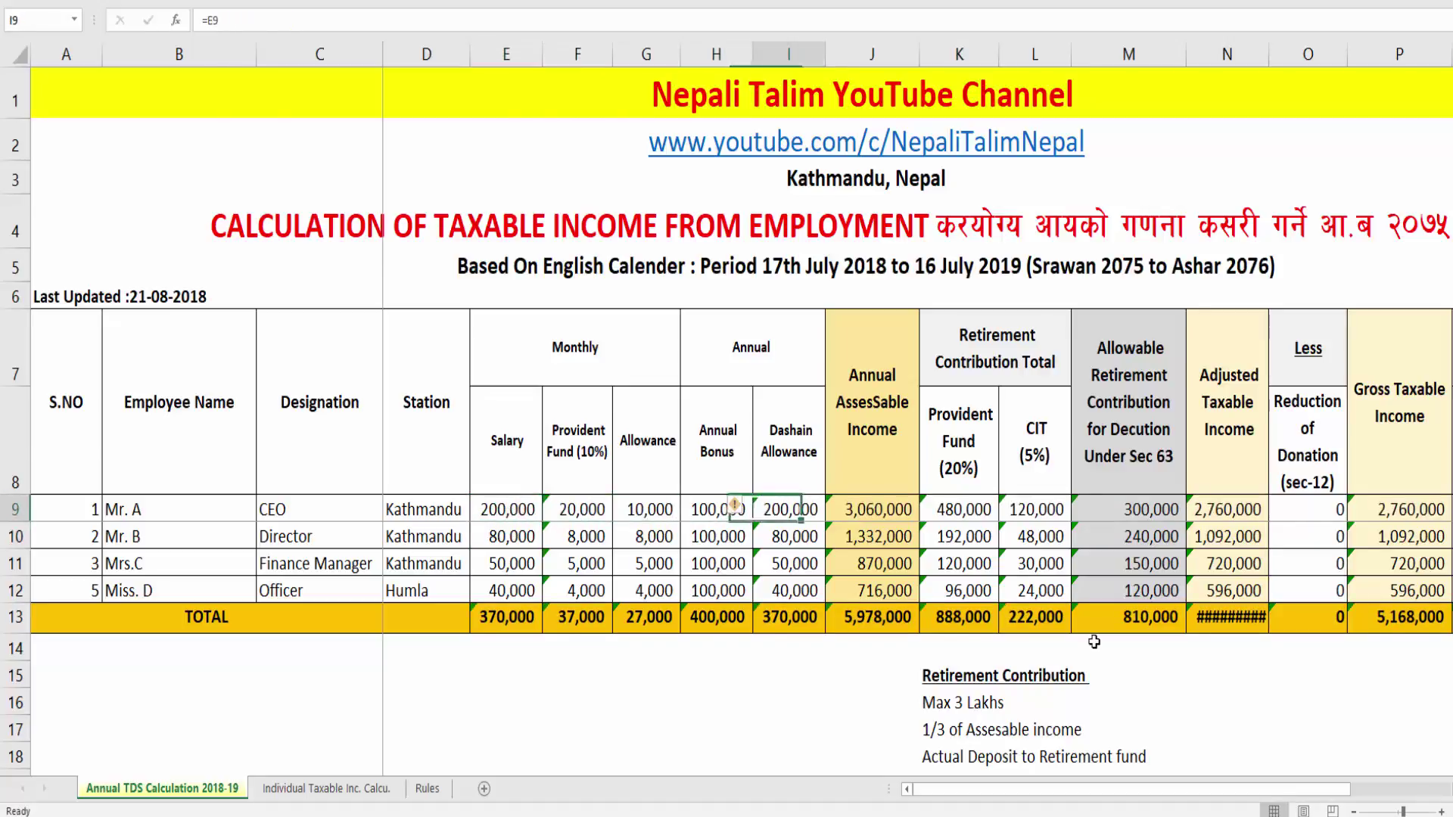
key("Right")
key("F2")
key("Left")
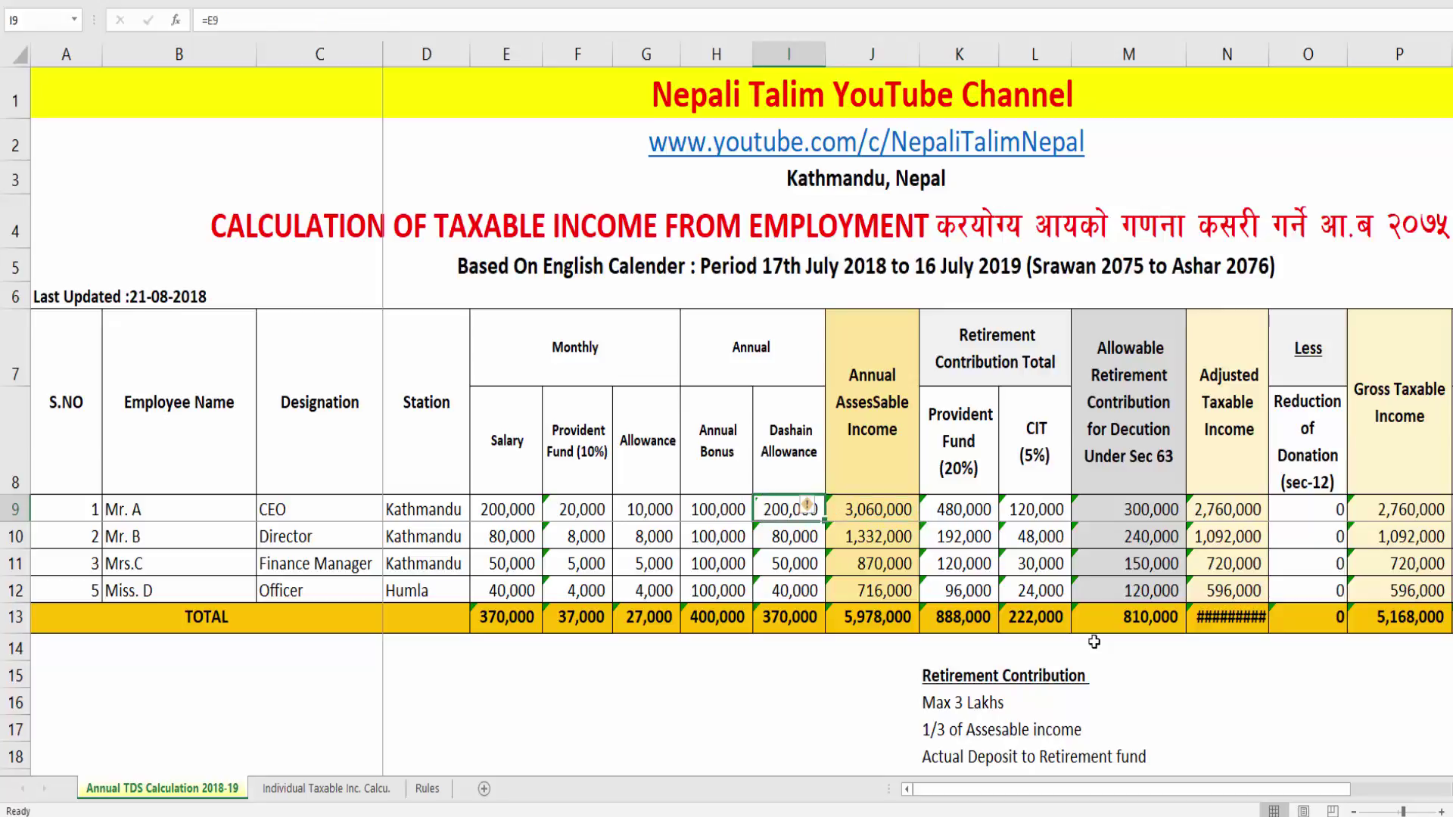
Step: Review the Provident Fund and CIT formulas in K9 and L9 and their combined sum
key("Right")
key("Right")
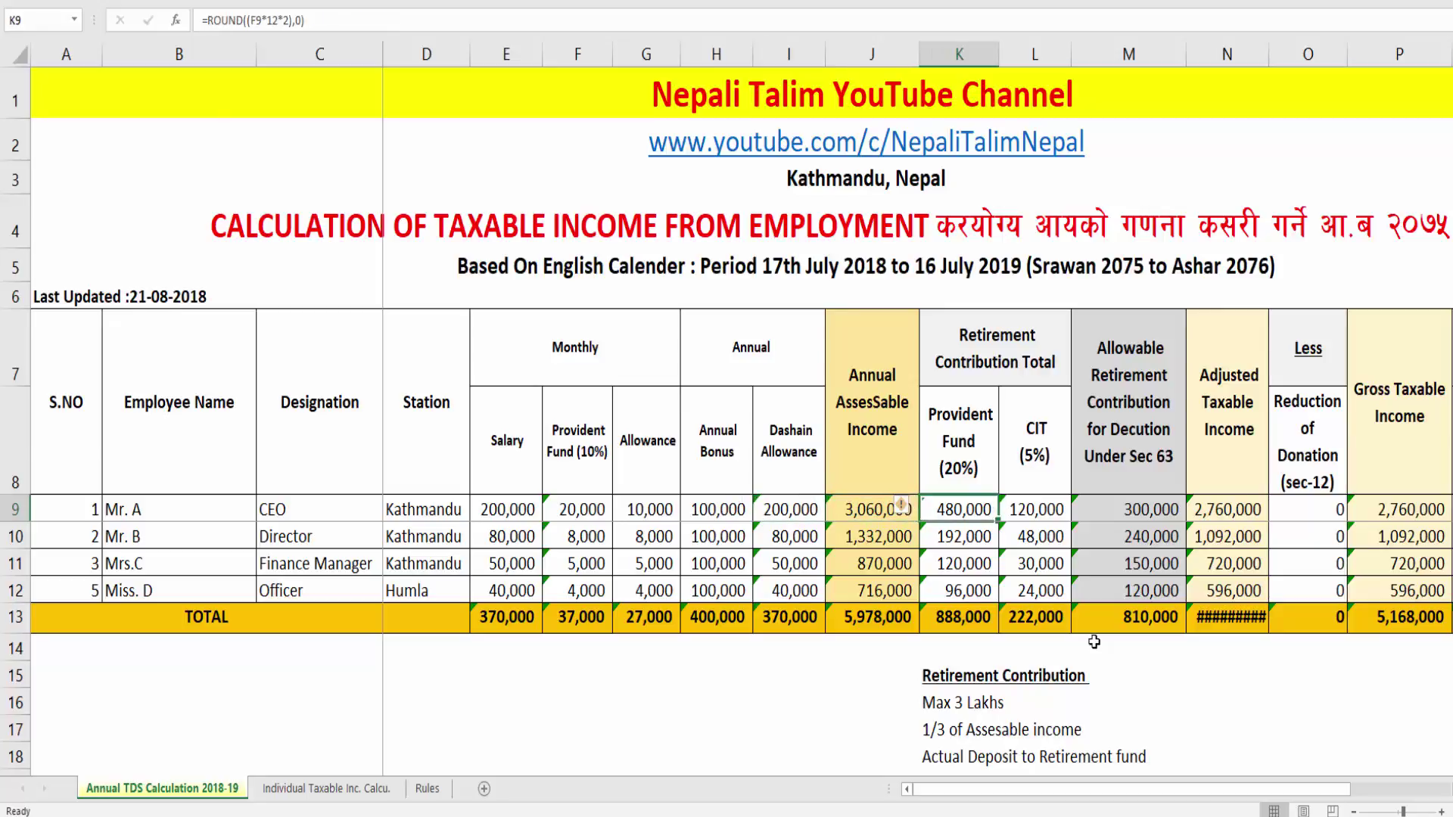
key("F2")
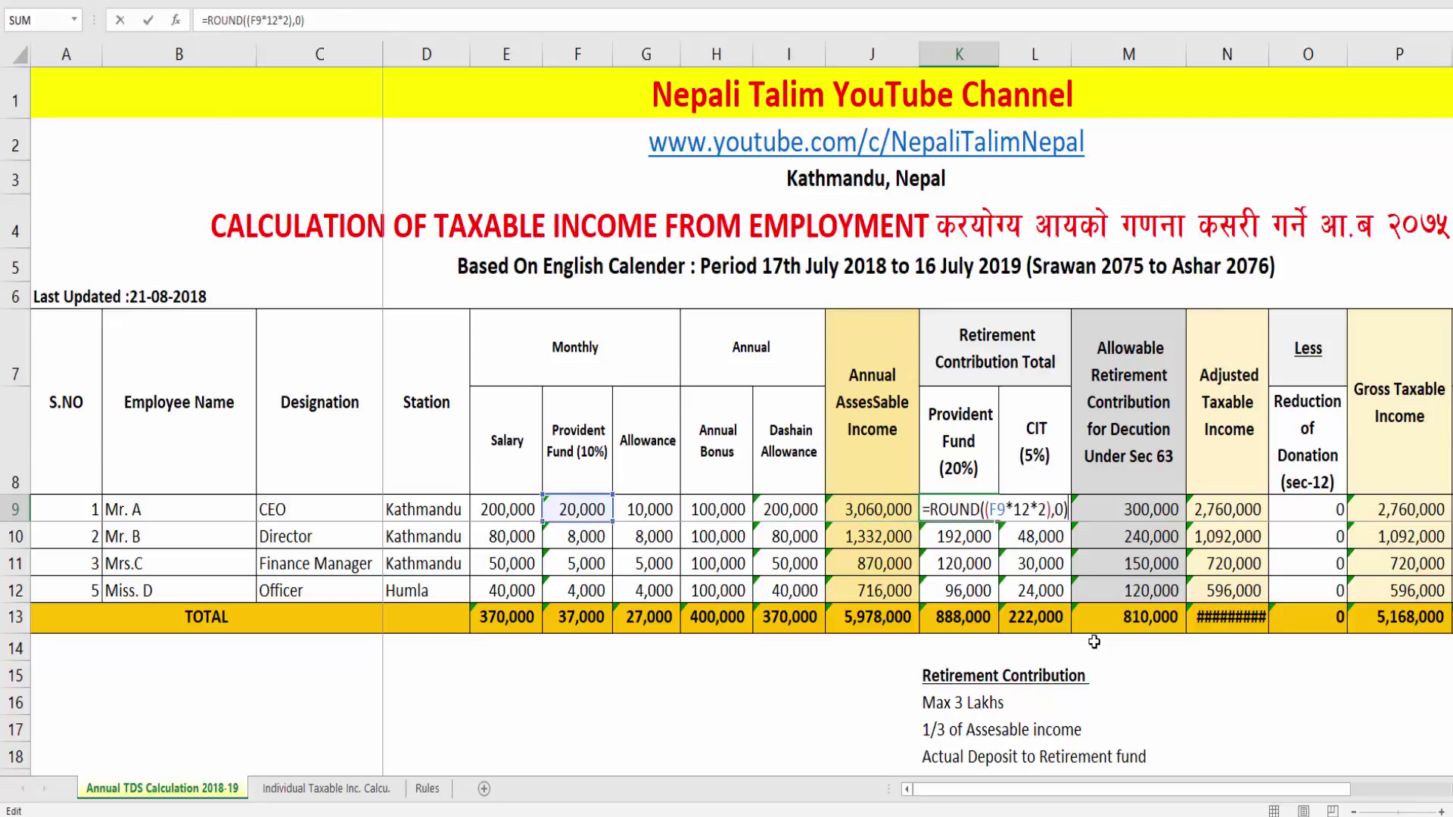
key("Escape")
key("Right")
key("F2")
key("Escape")
key("Left")
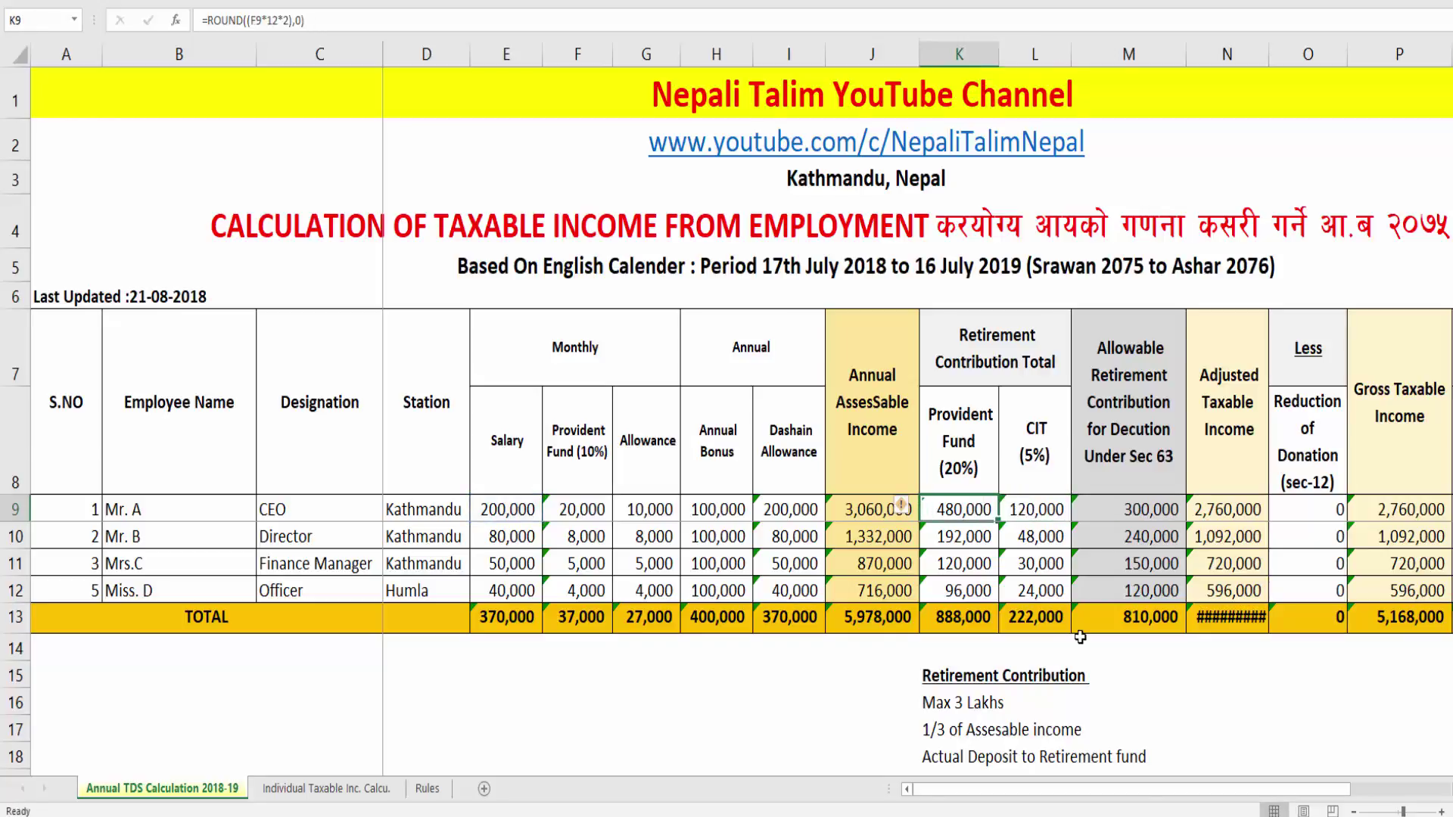
key("Right")
key("shift+Left")
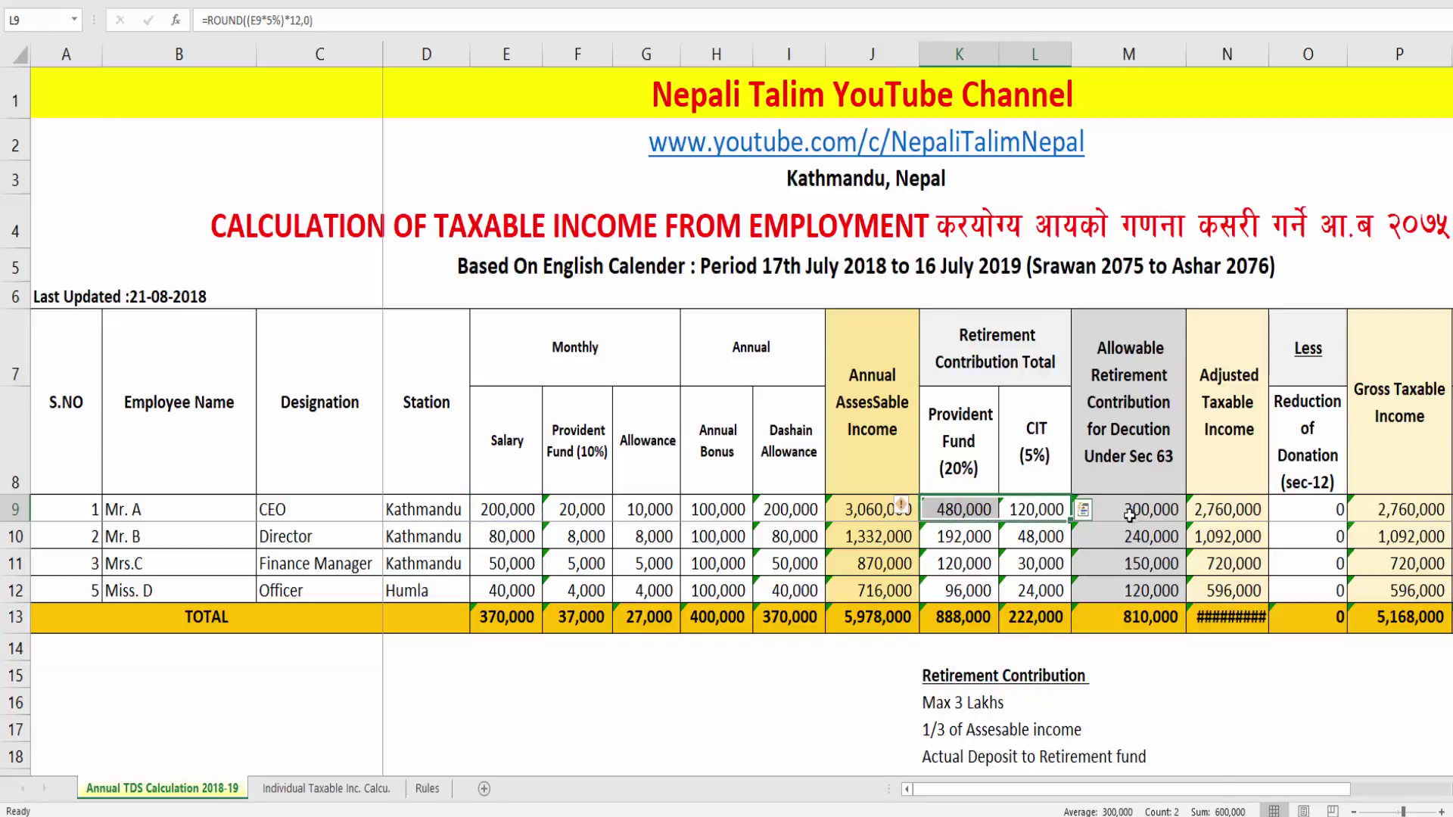
Step: Check the allowable retirement contribution formulas in M9 through M12
left_click(1121, 390)
left_click_drag(1139, 509, 1101, 503)
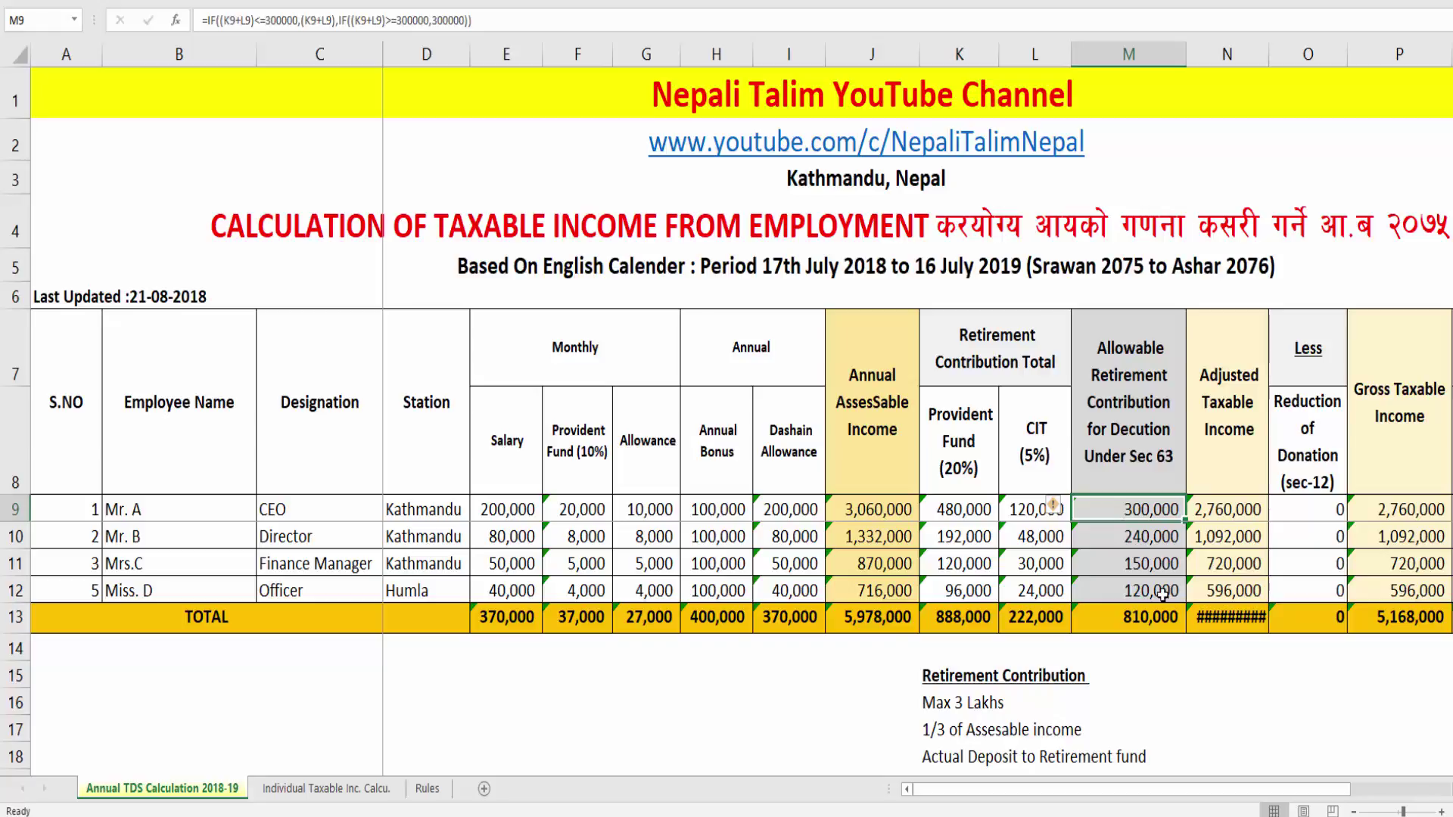
key("Down")
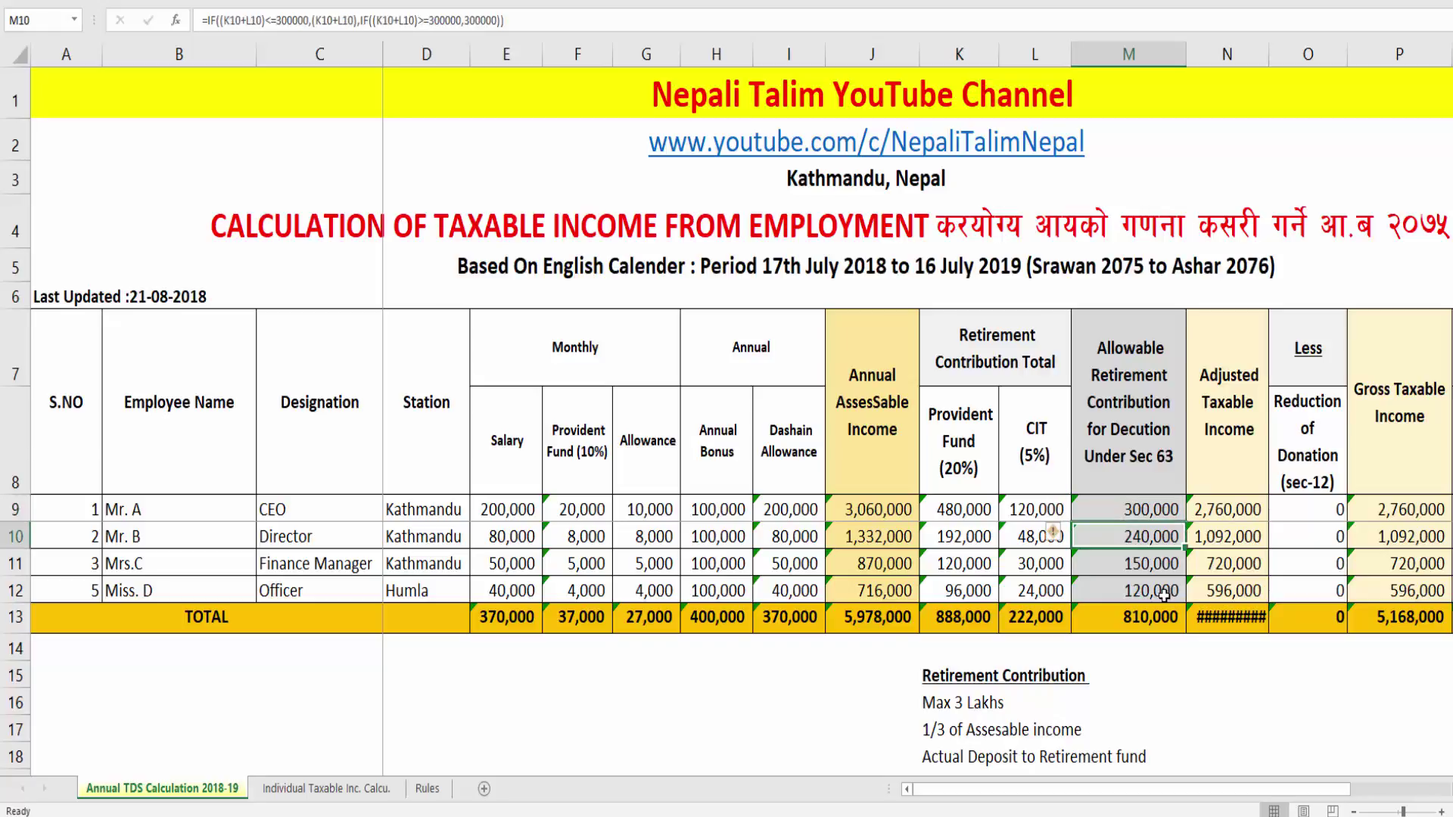
key("Down")
key("Down")
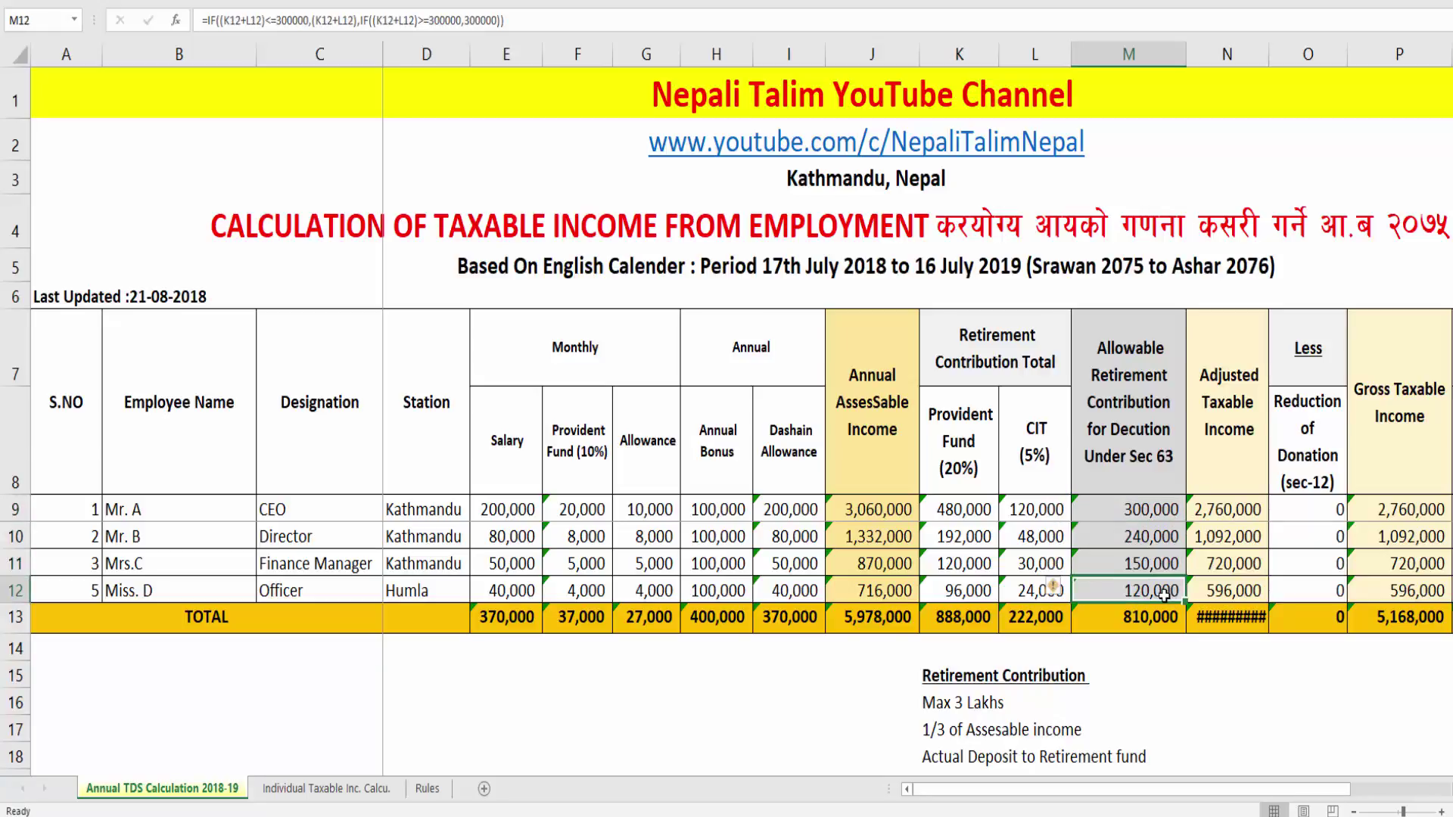
key("Up")
key("Up")
key("Up")
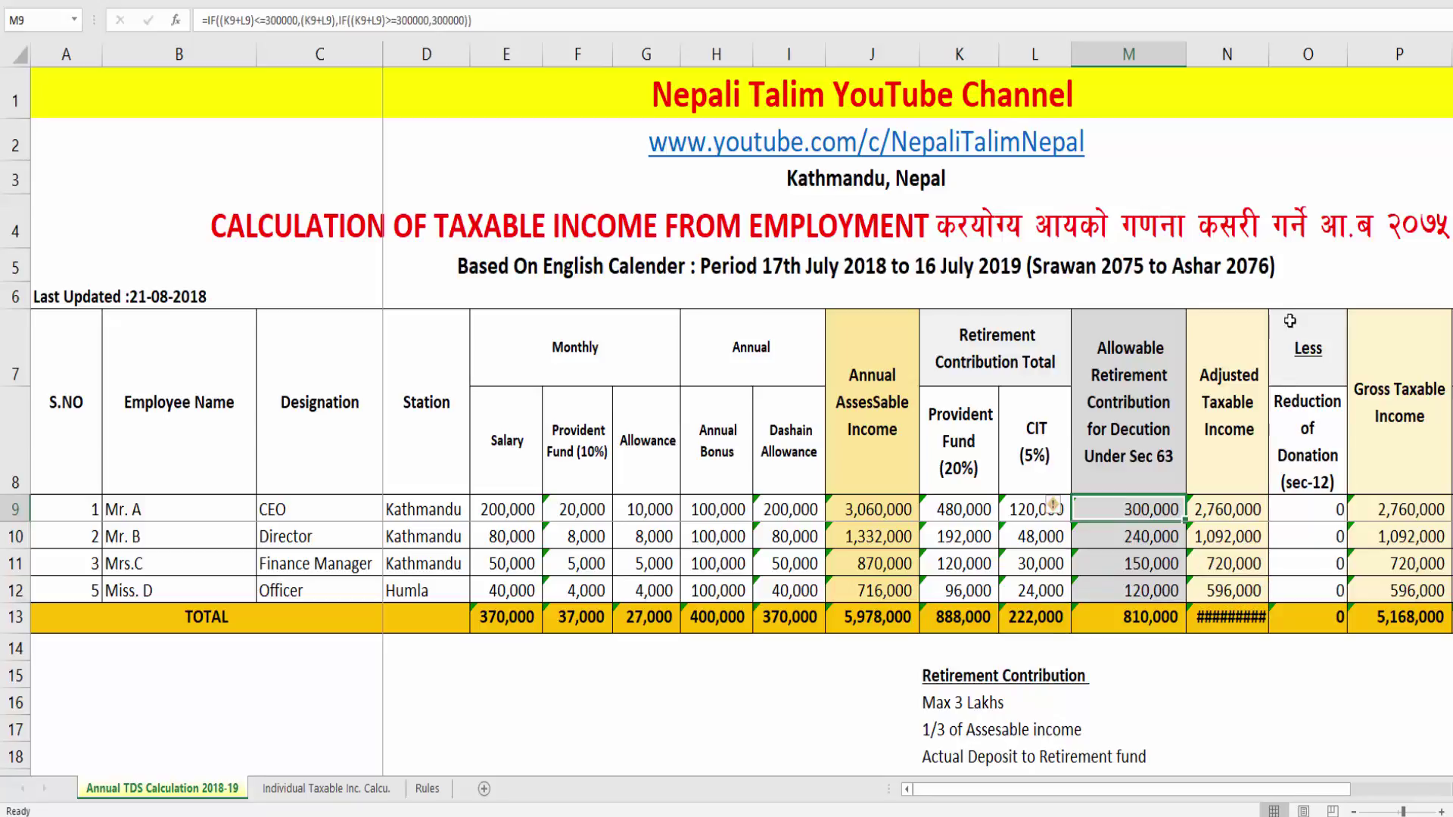
Step: Widen column N and review the Annual Assessable Income and Allowable Retirement Contribution values
double_click(1269, 55)
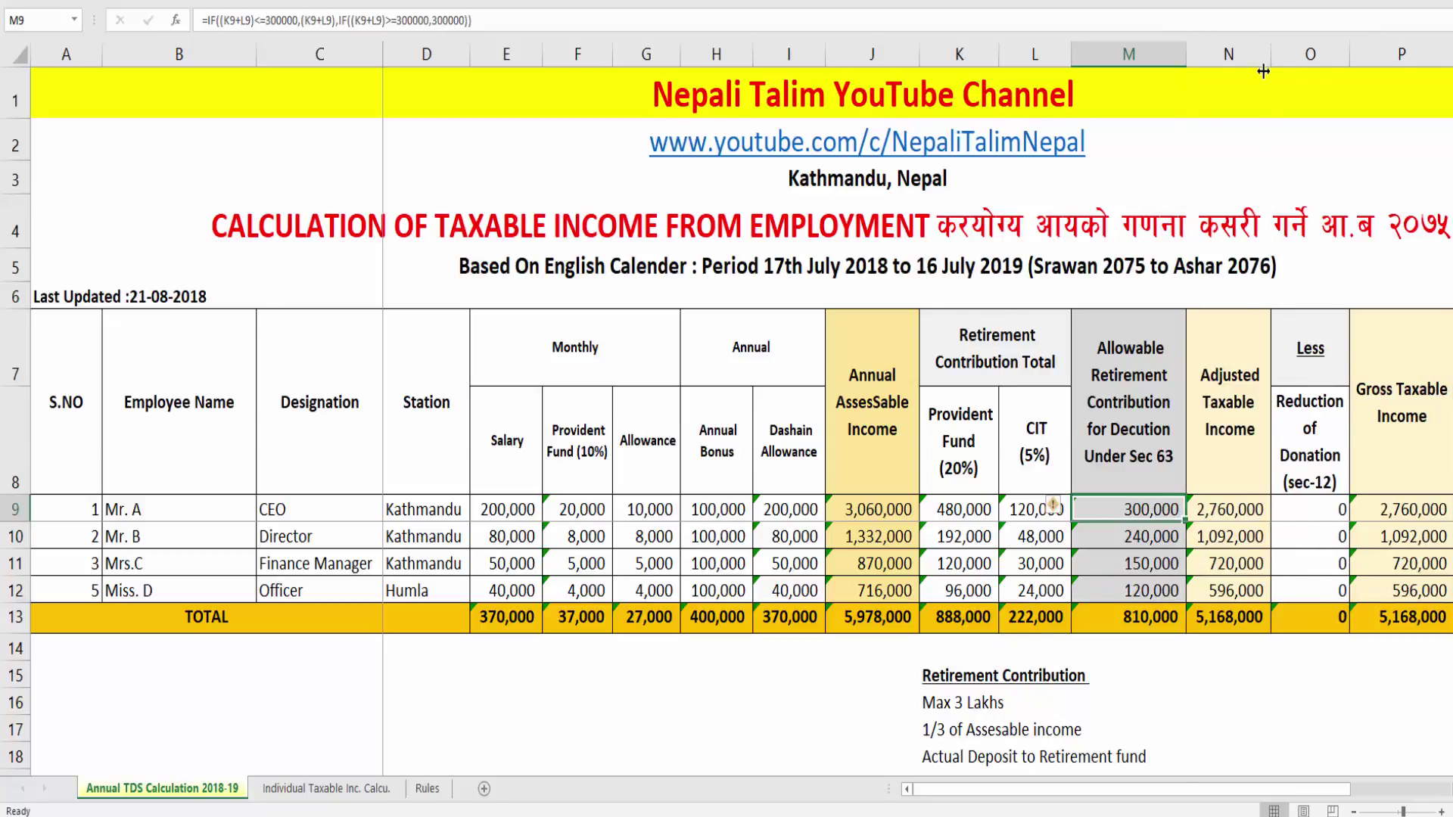
left_click_drag(1127, 510, 1129, 589)
left_click(1135, 559)
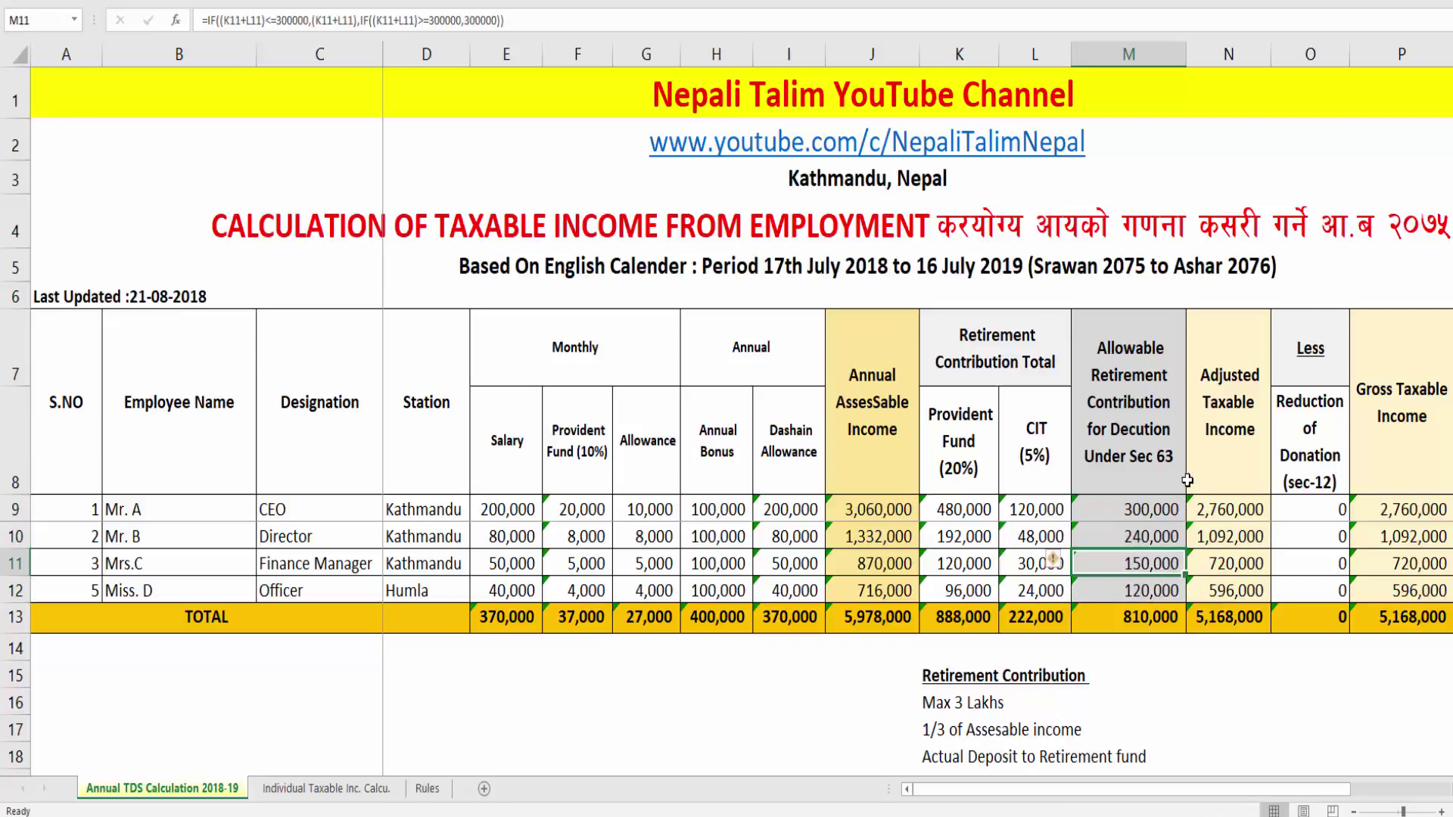
left_click(1215, 507)
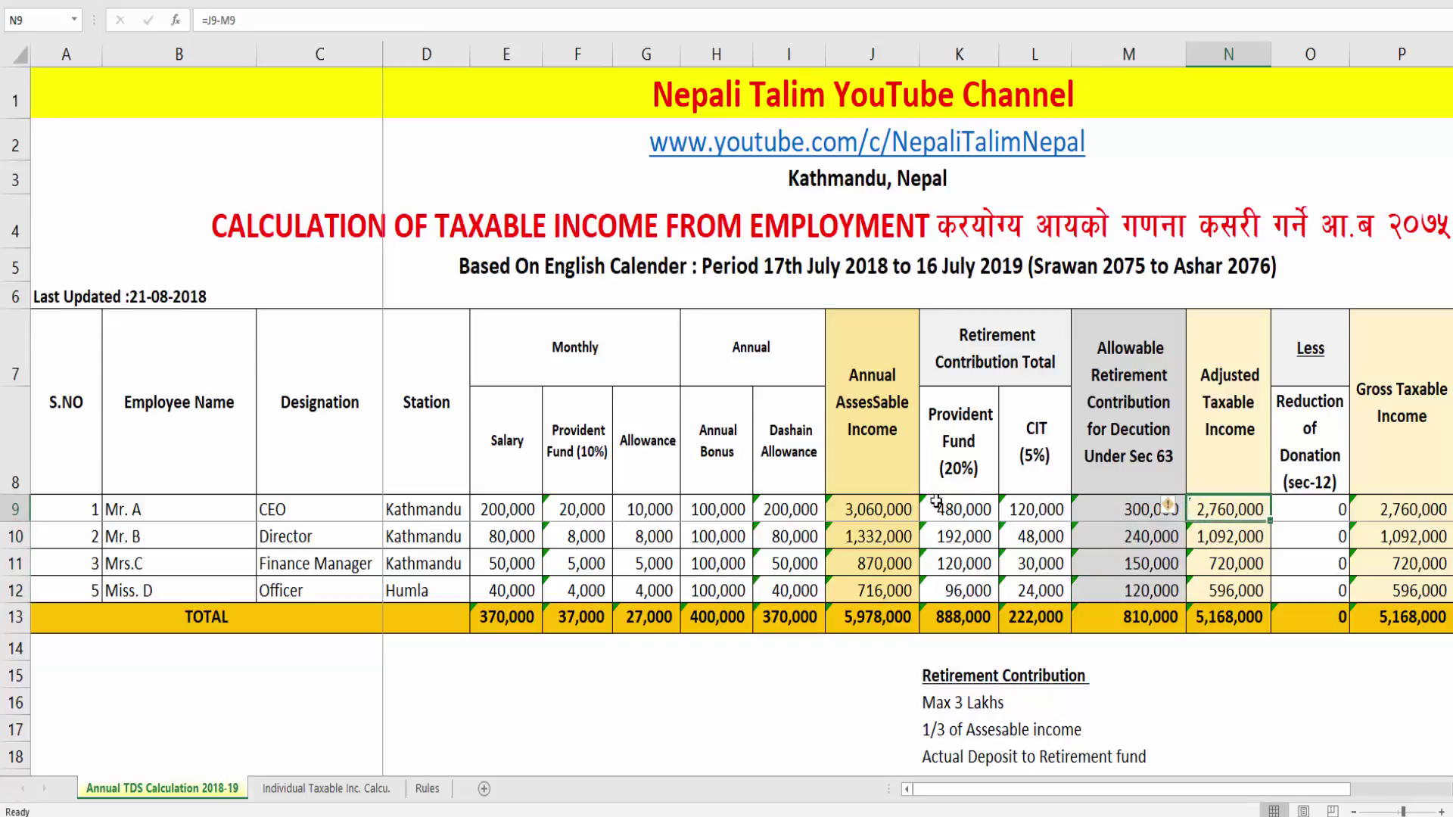
left_click(886, 521)
left_click(887, 446)
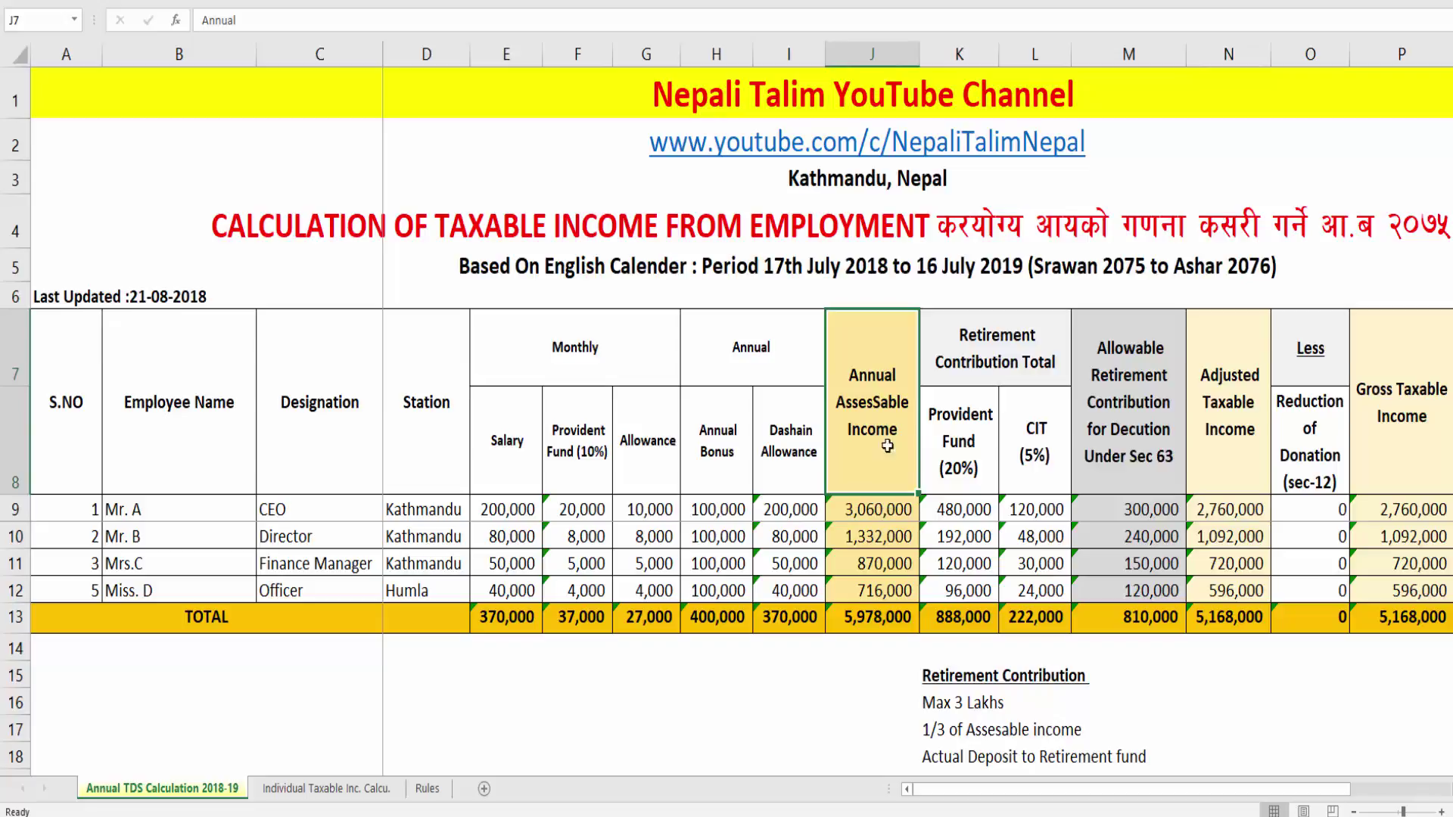
left_click(1157, 452)
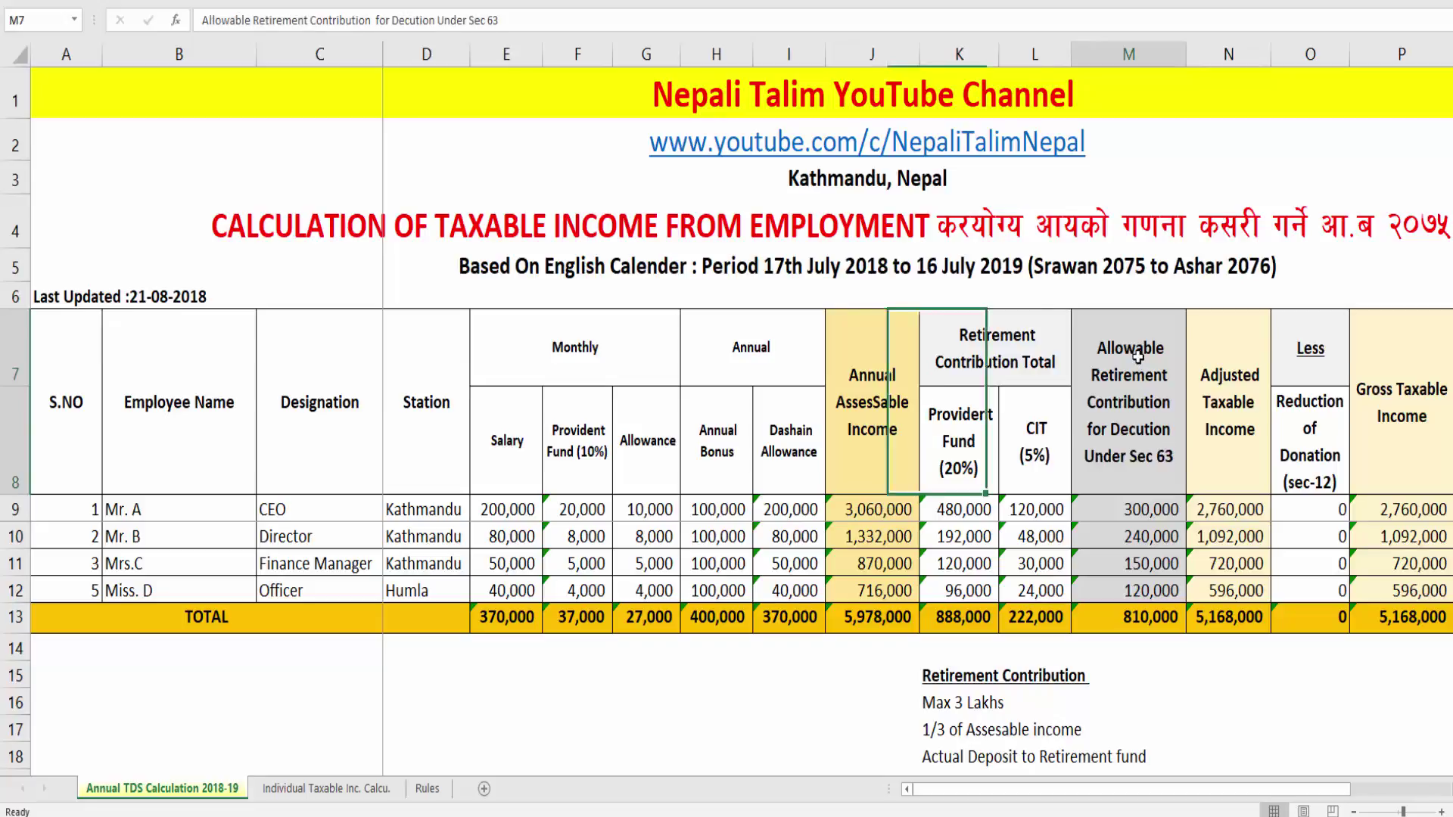
left_click(1131, 559)
left_click(1224, 424)
Step: Fill the Adjusted Taxable Income formula =J9-M9 from N9 down to N12
left_click(1240, 513)
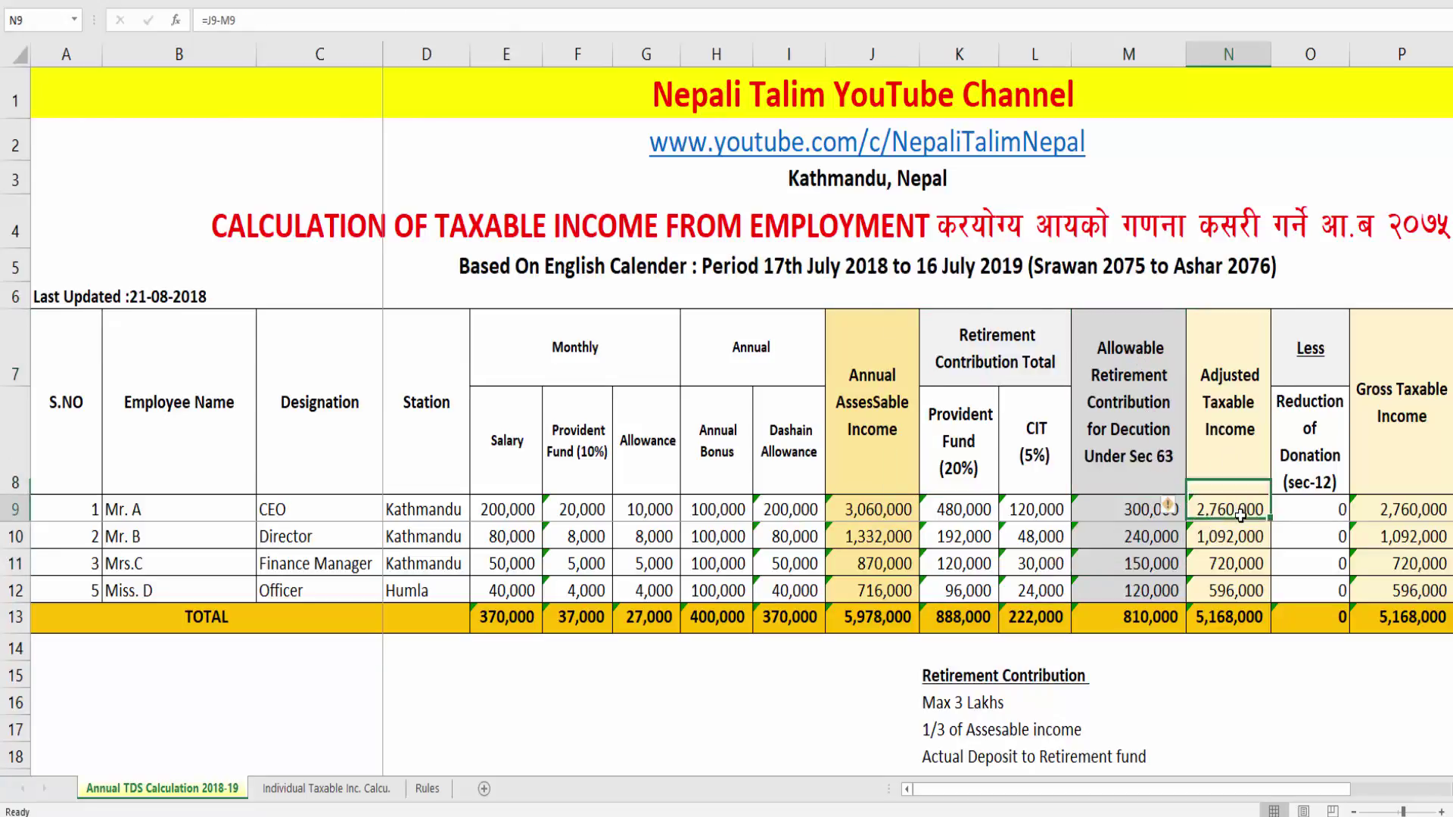
double_click(1239, 513)
key("Escape")
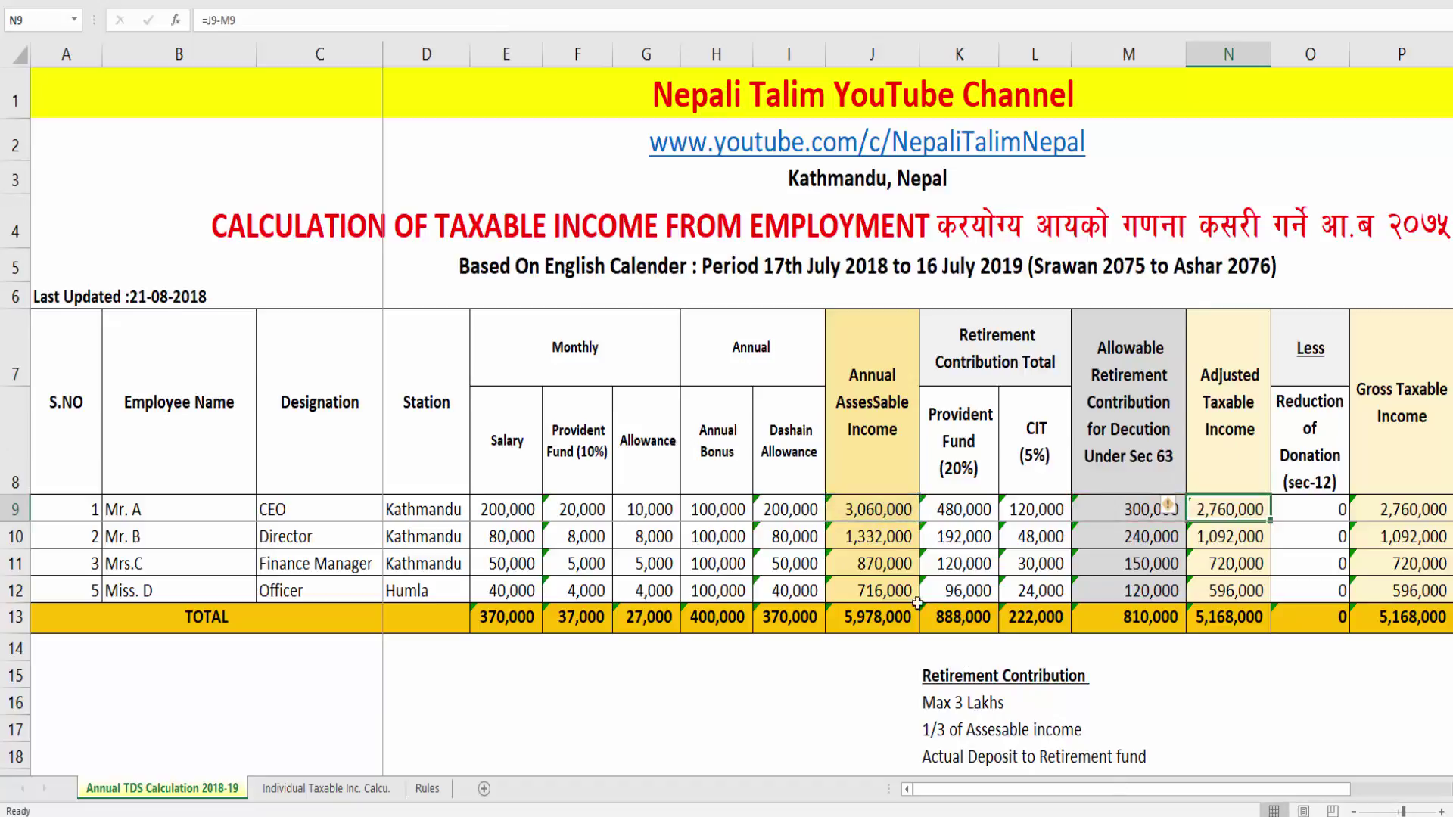
double_click(1239, 513)
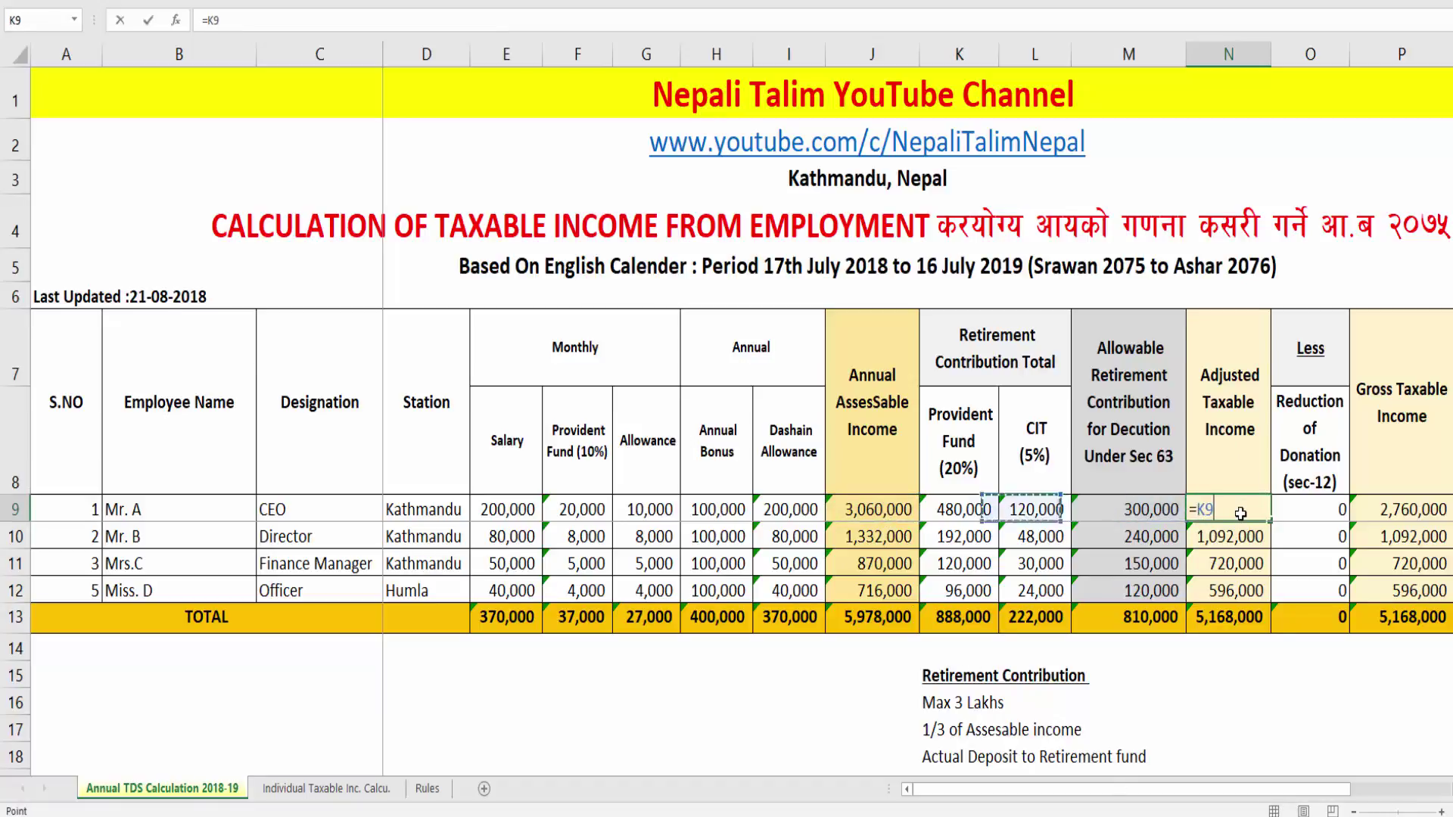
key("Escape")
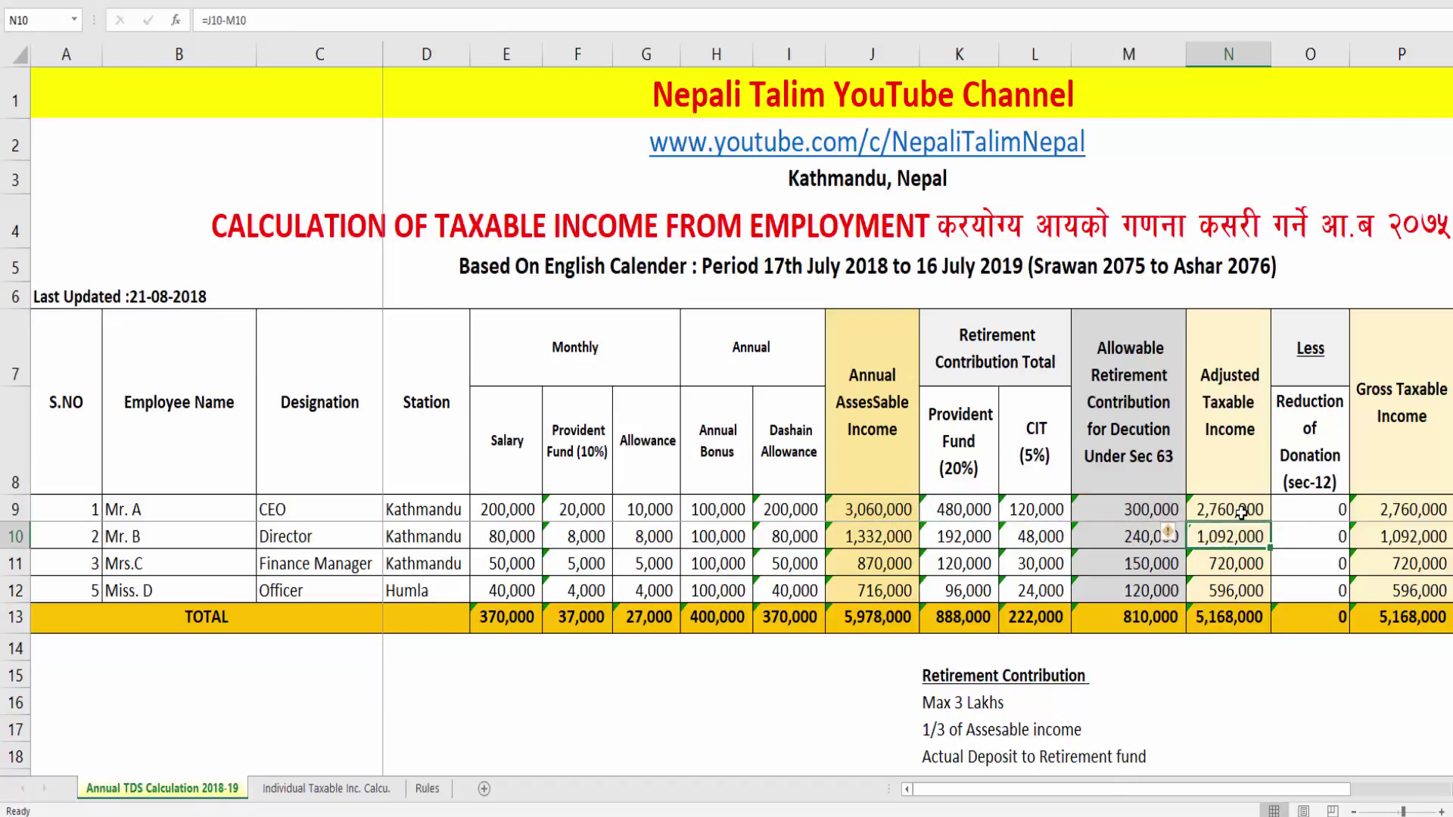
left_click_drag(1269, 522, 1268, 603)
left_click(1317, 564)
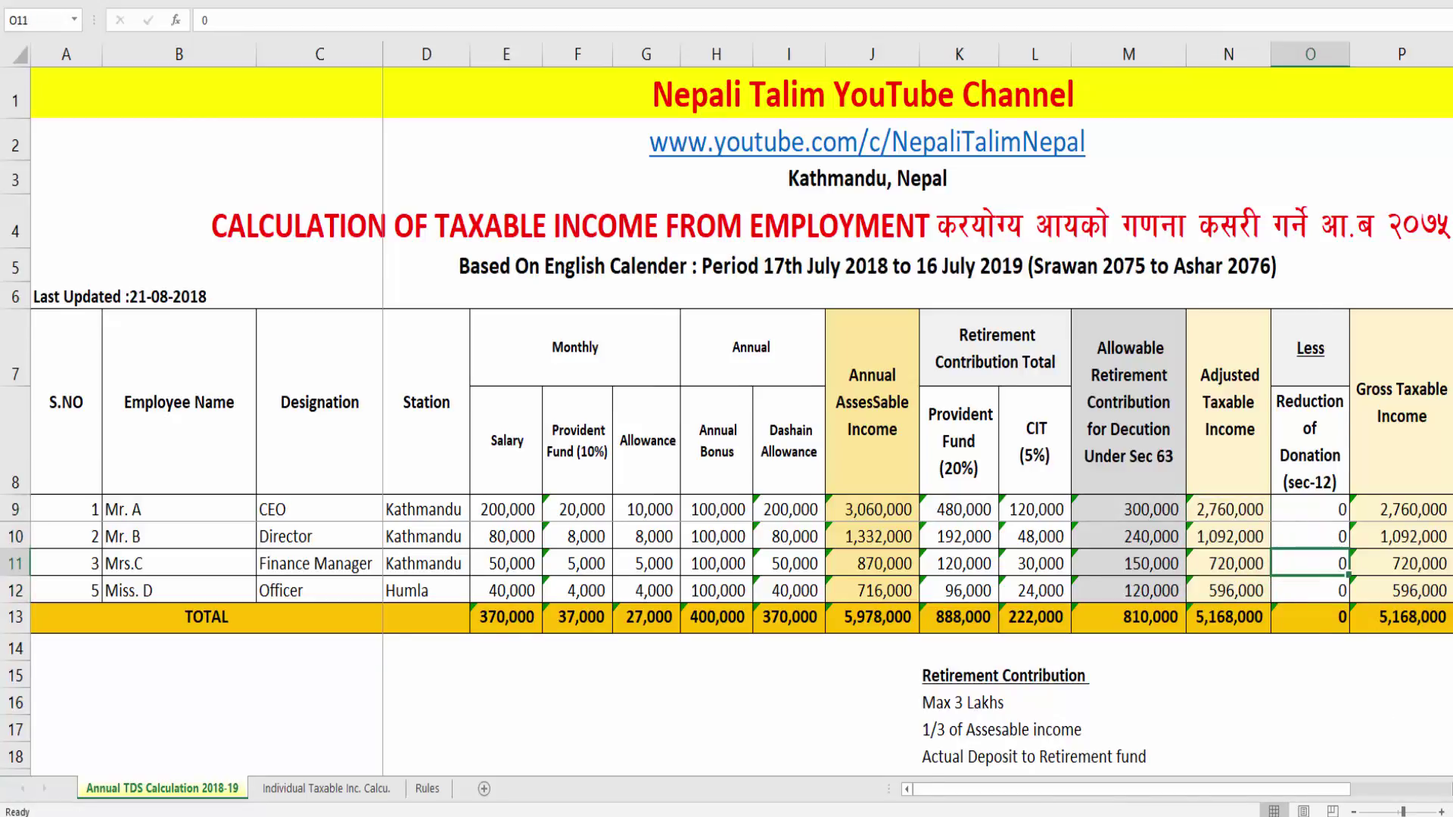
Step: Check the Gross Taxable Income formula in P9 and go to the first LIP cell
scroll(917, 469, "right", 4)
left_click(1002, 445)
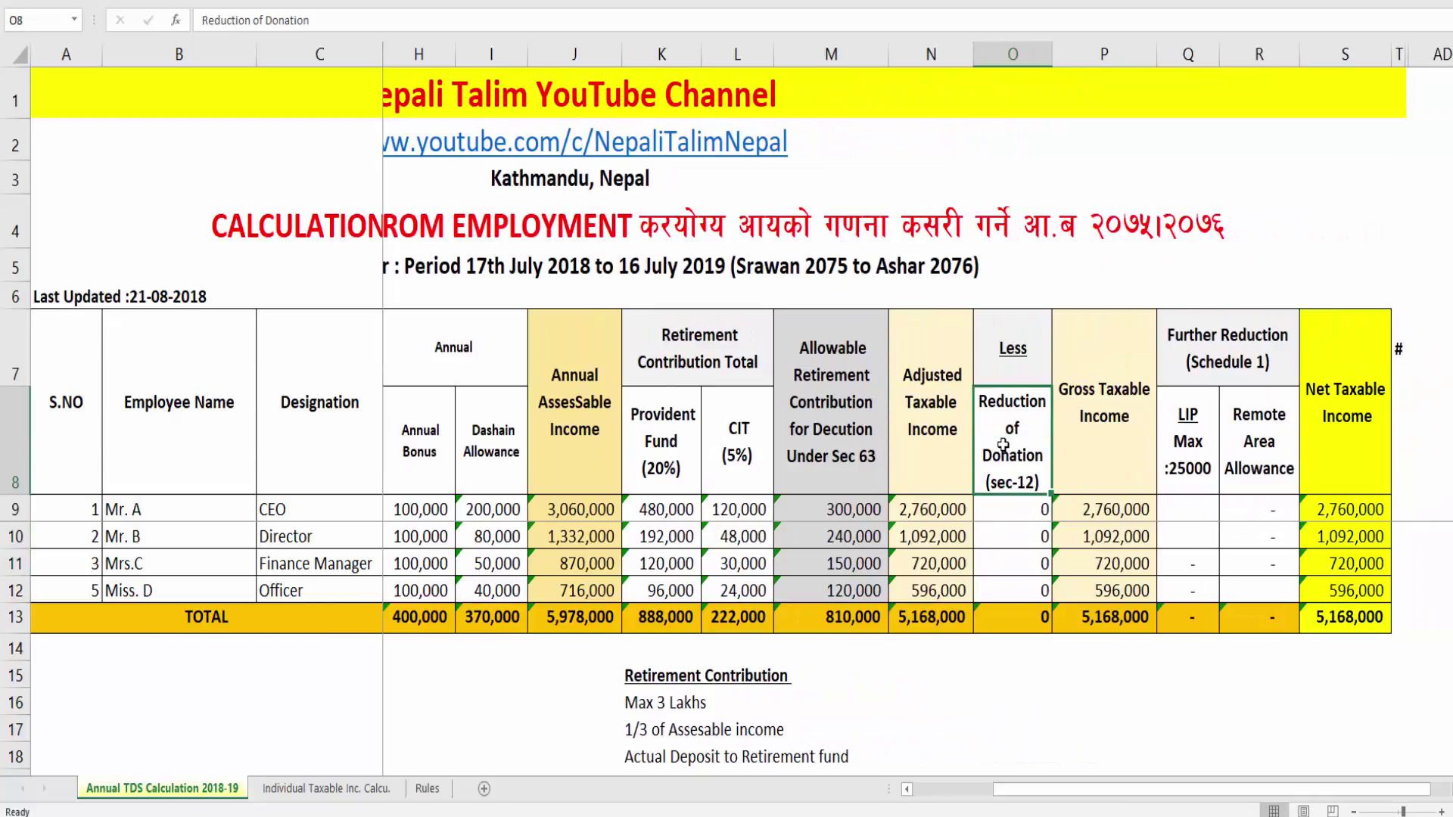
key("Right")
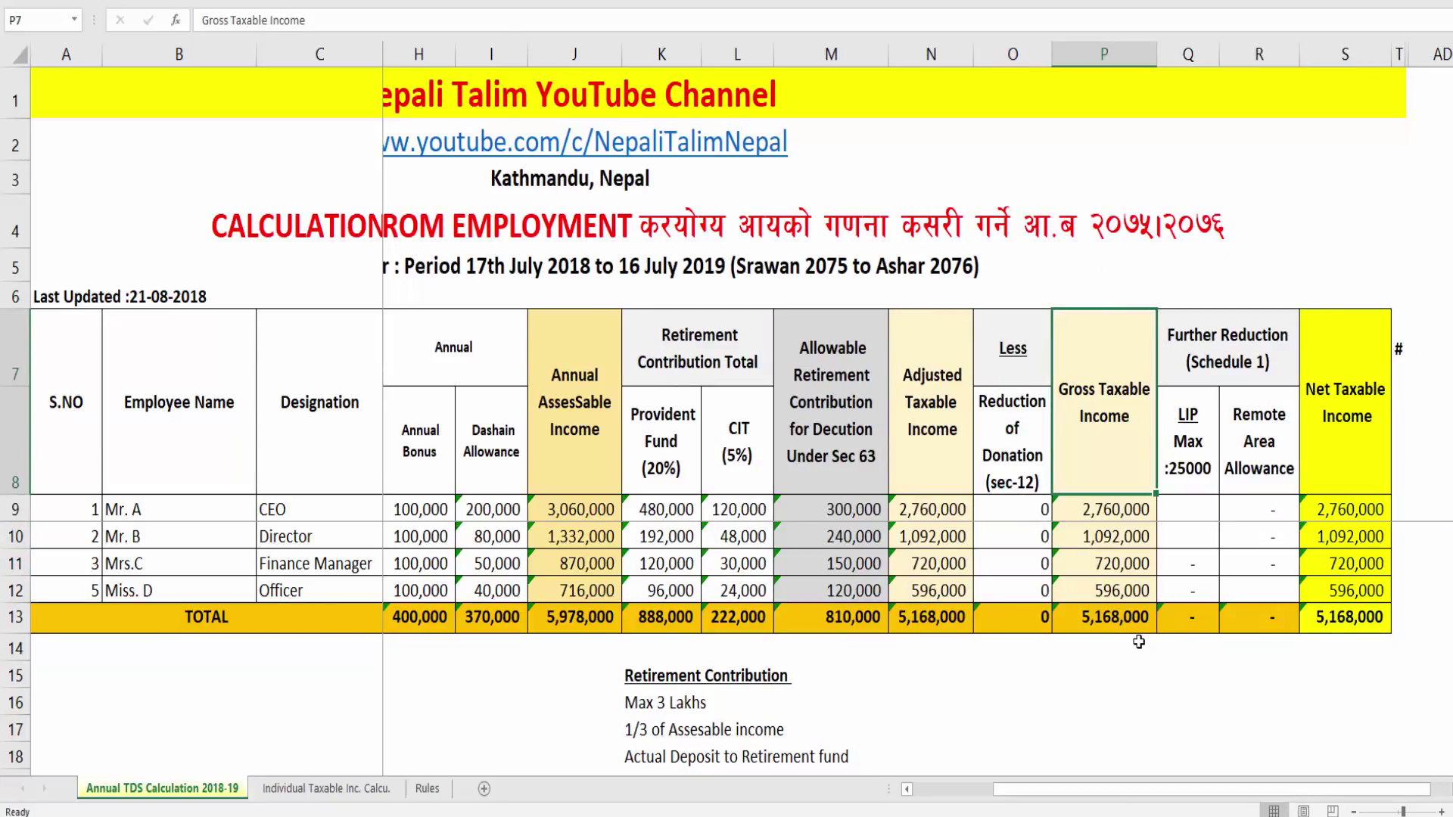
left_click(915, 507)
double_click(1128, 507)
key("Escape")
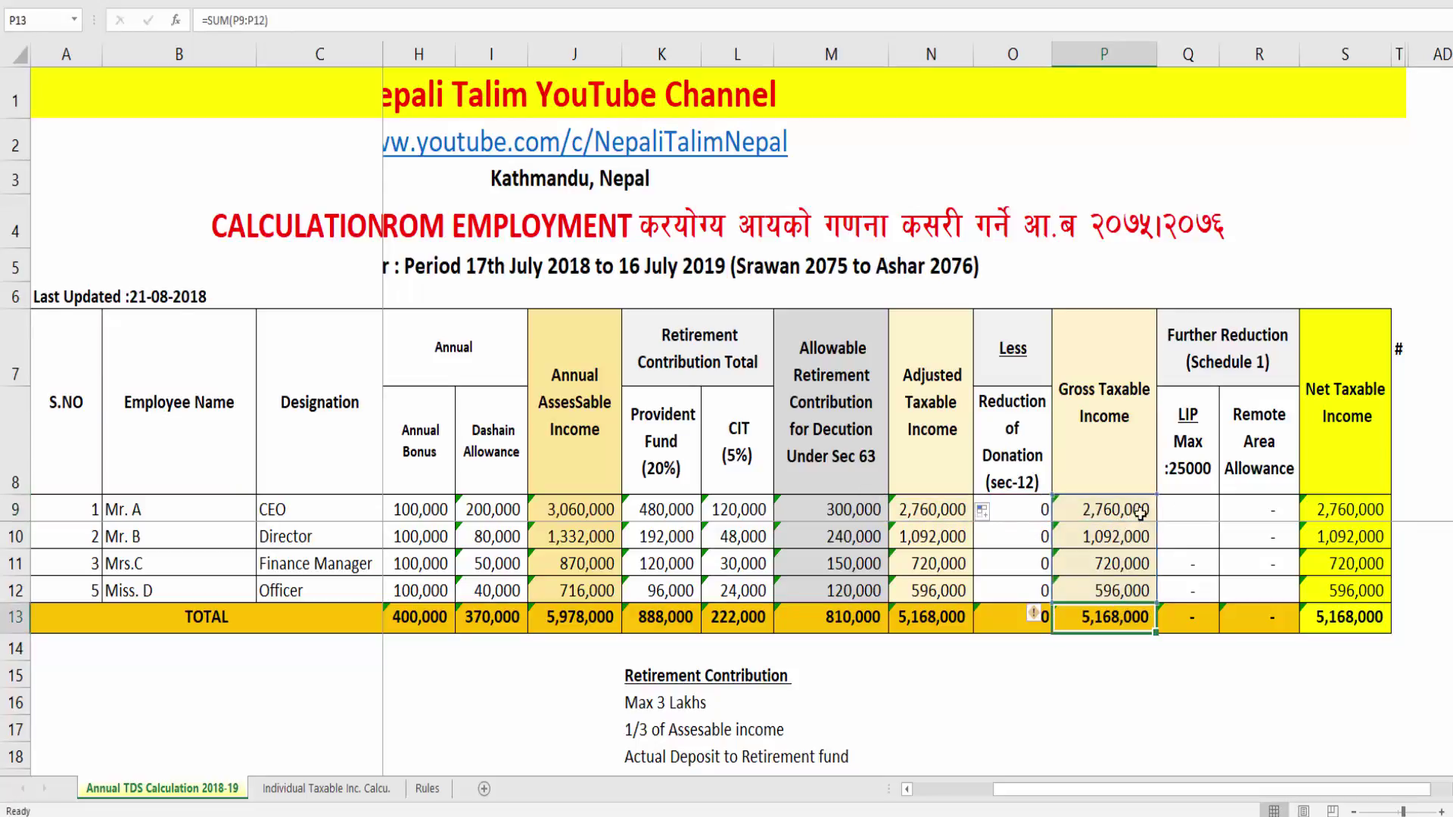
key("Right")
key("Up")
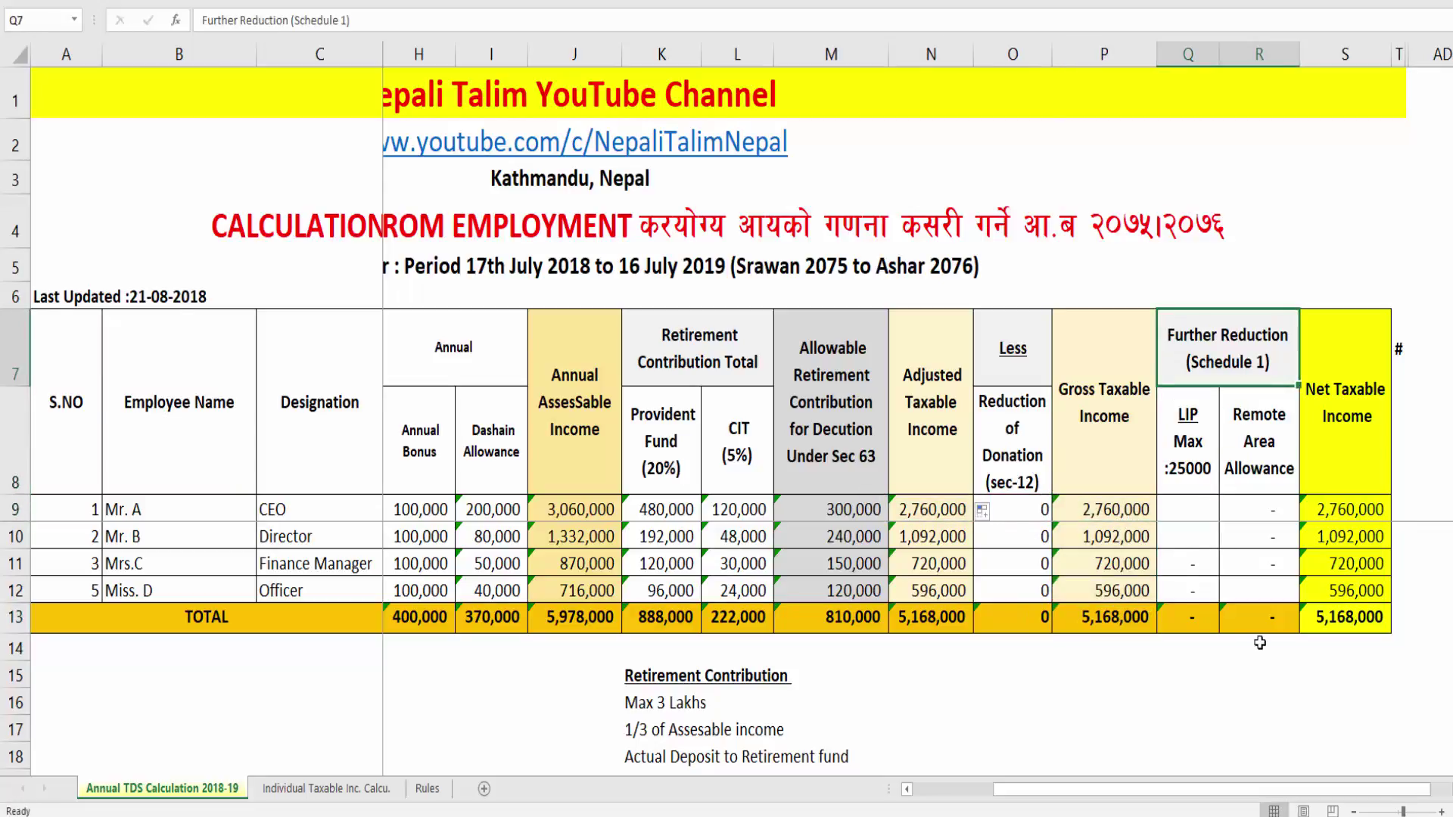
key("Down")
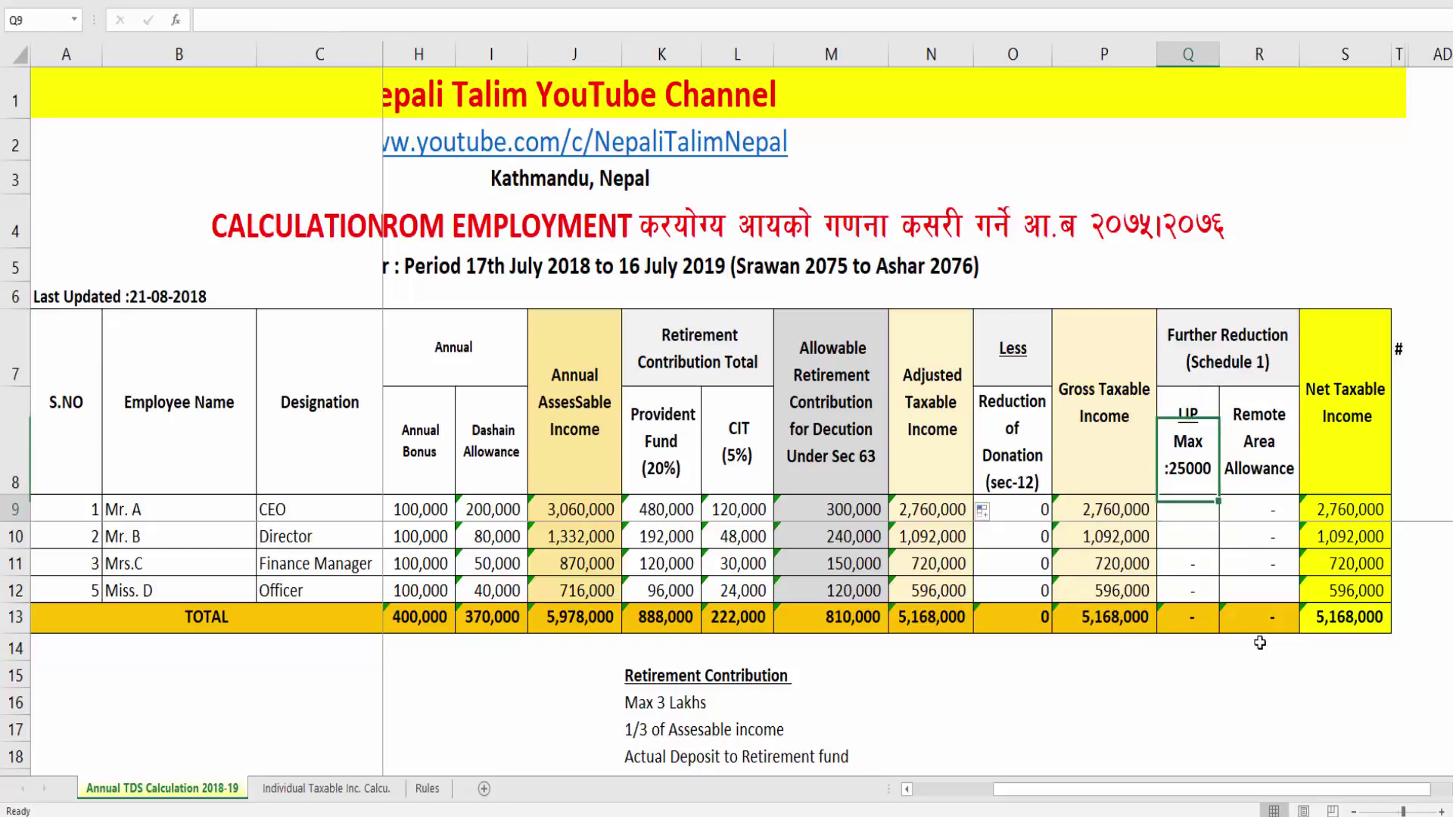
Step: Enter LIP amounts 25000, 20000, 15000 and 18000 in Q9:Q12
type("25000")
key("Return")
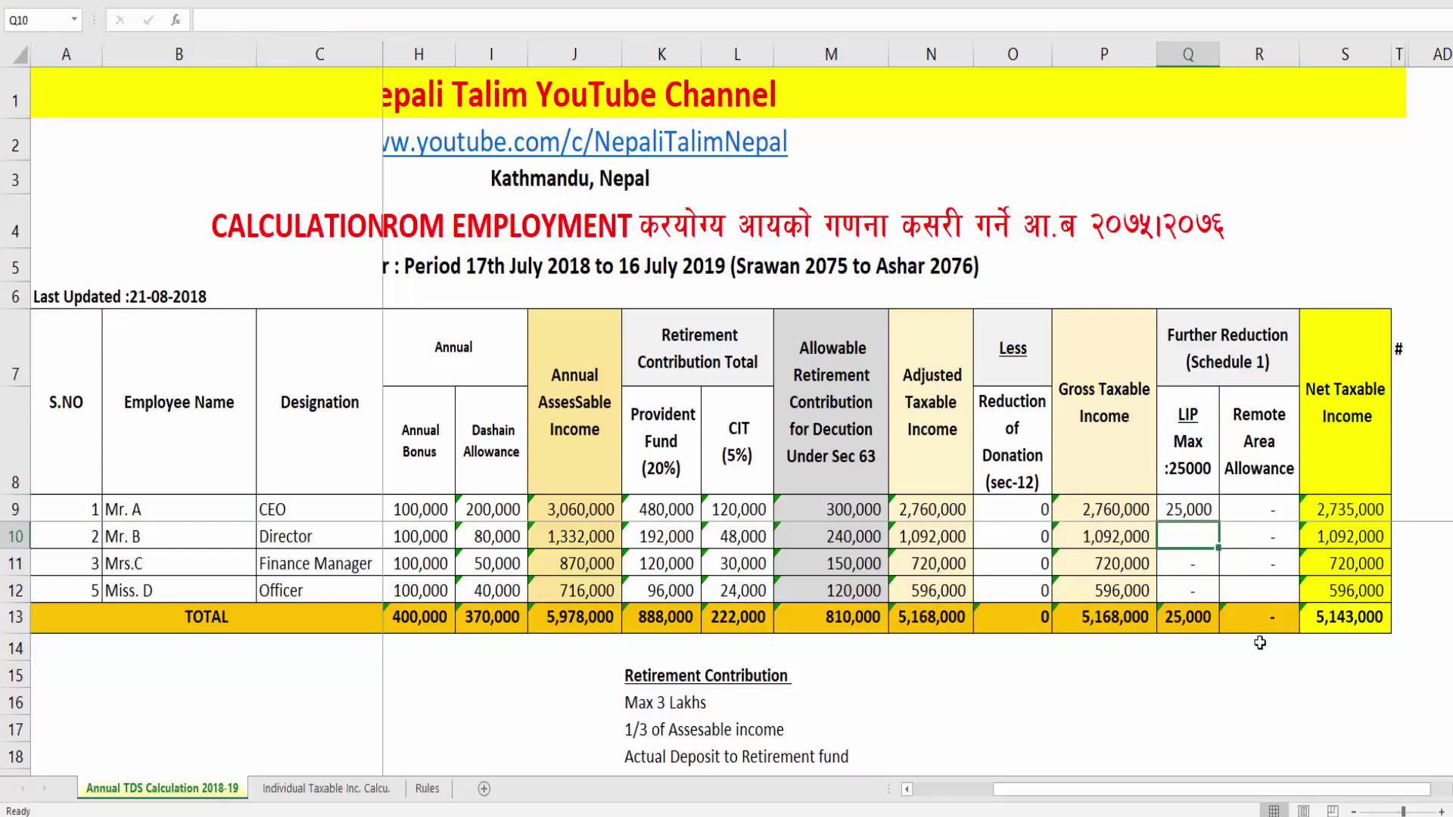
key("Up")
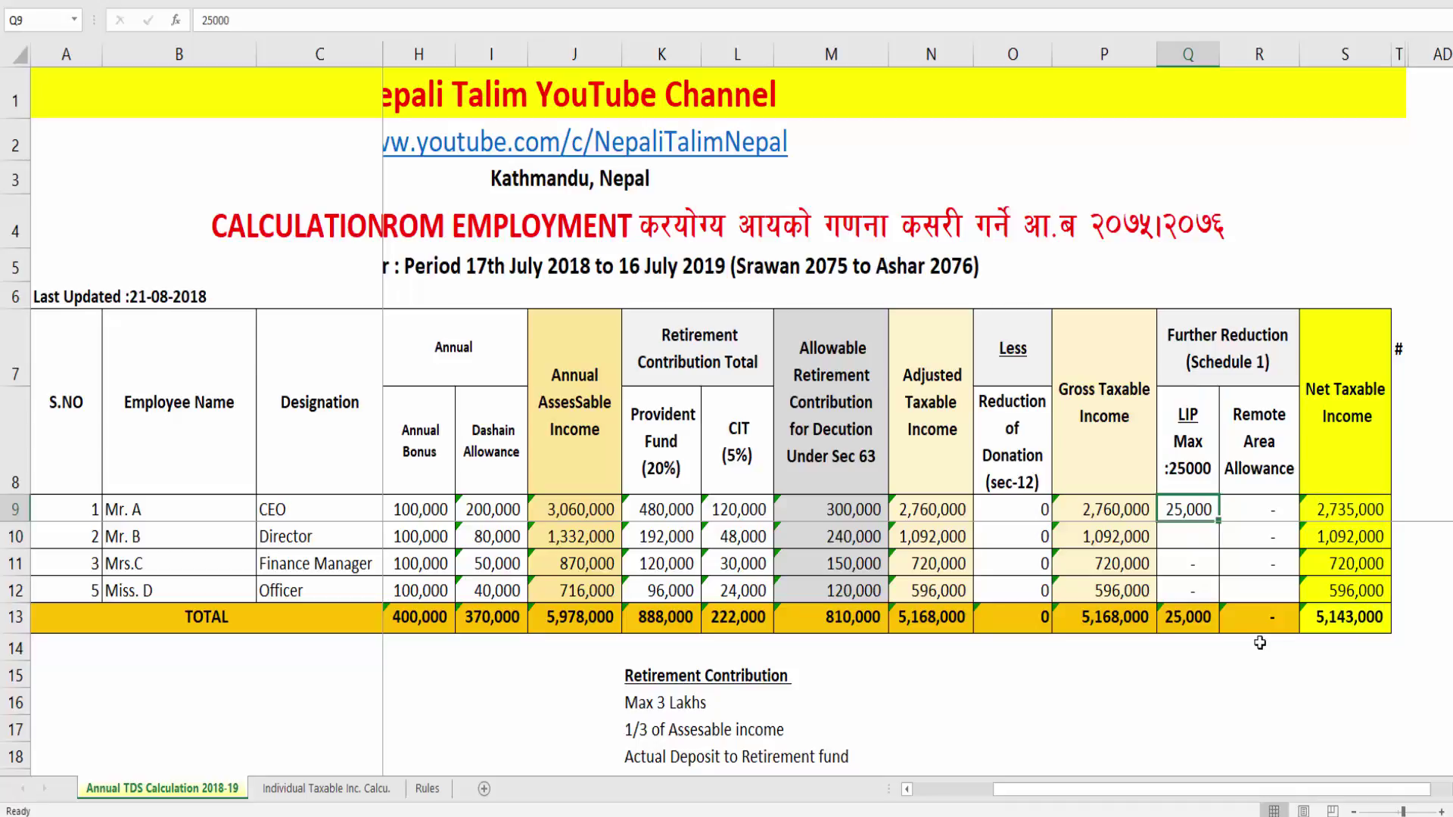
key("Down")
type("20000")
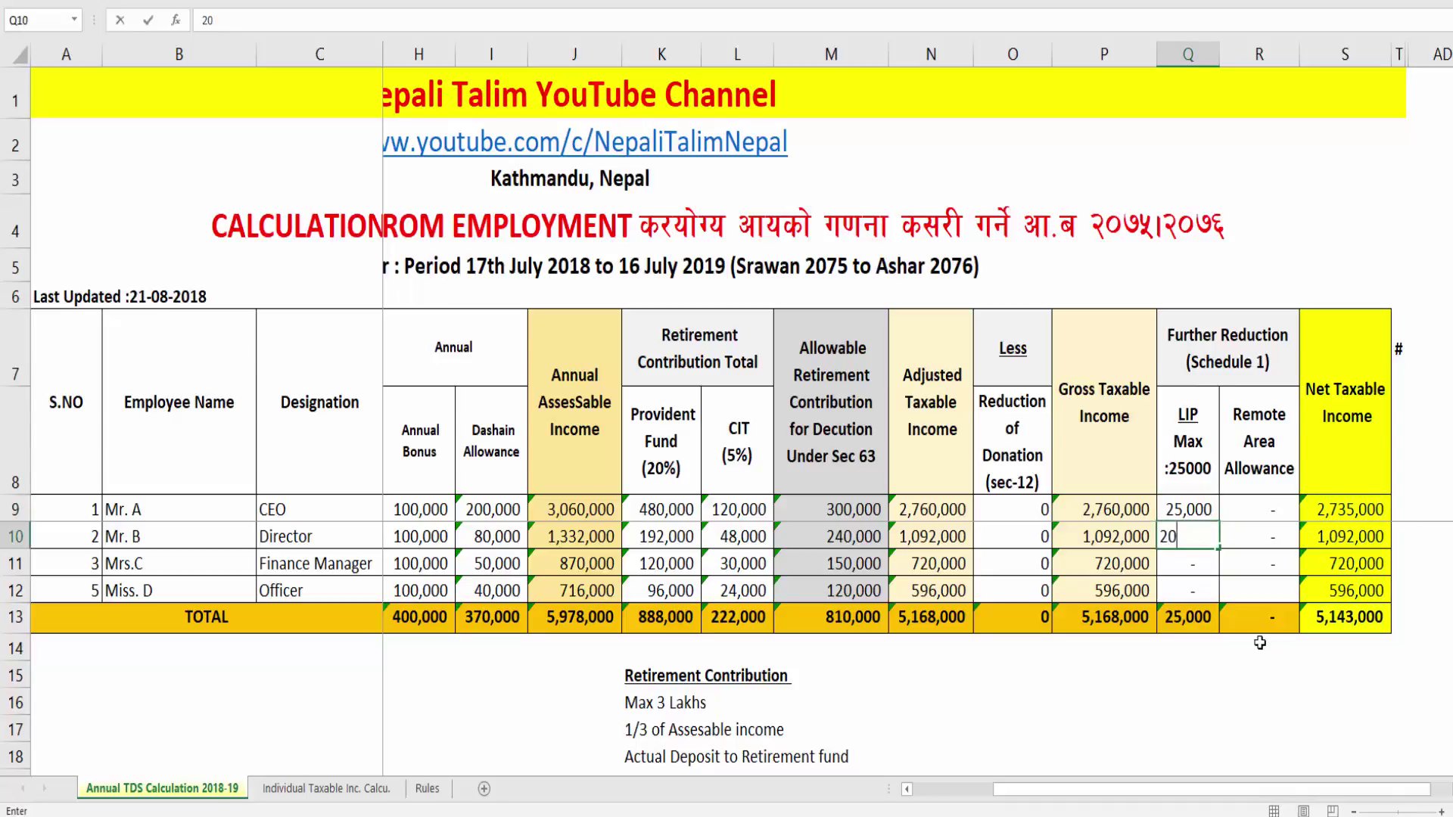
key("Return")
type("15000")
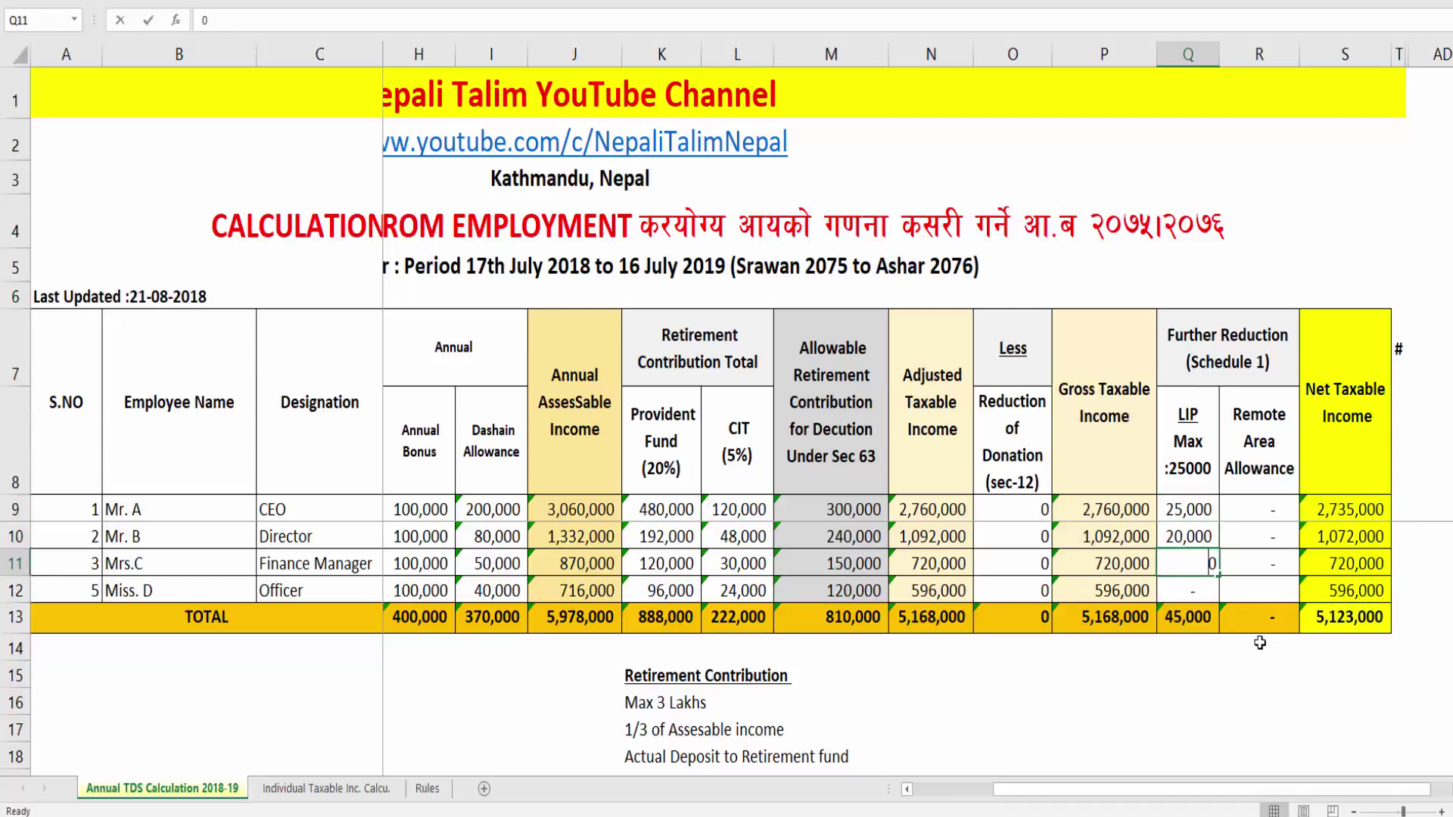
key("Return")
type("280")
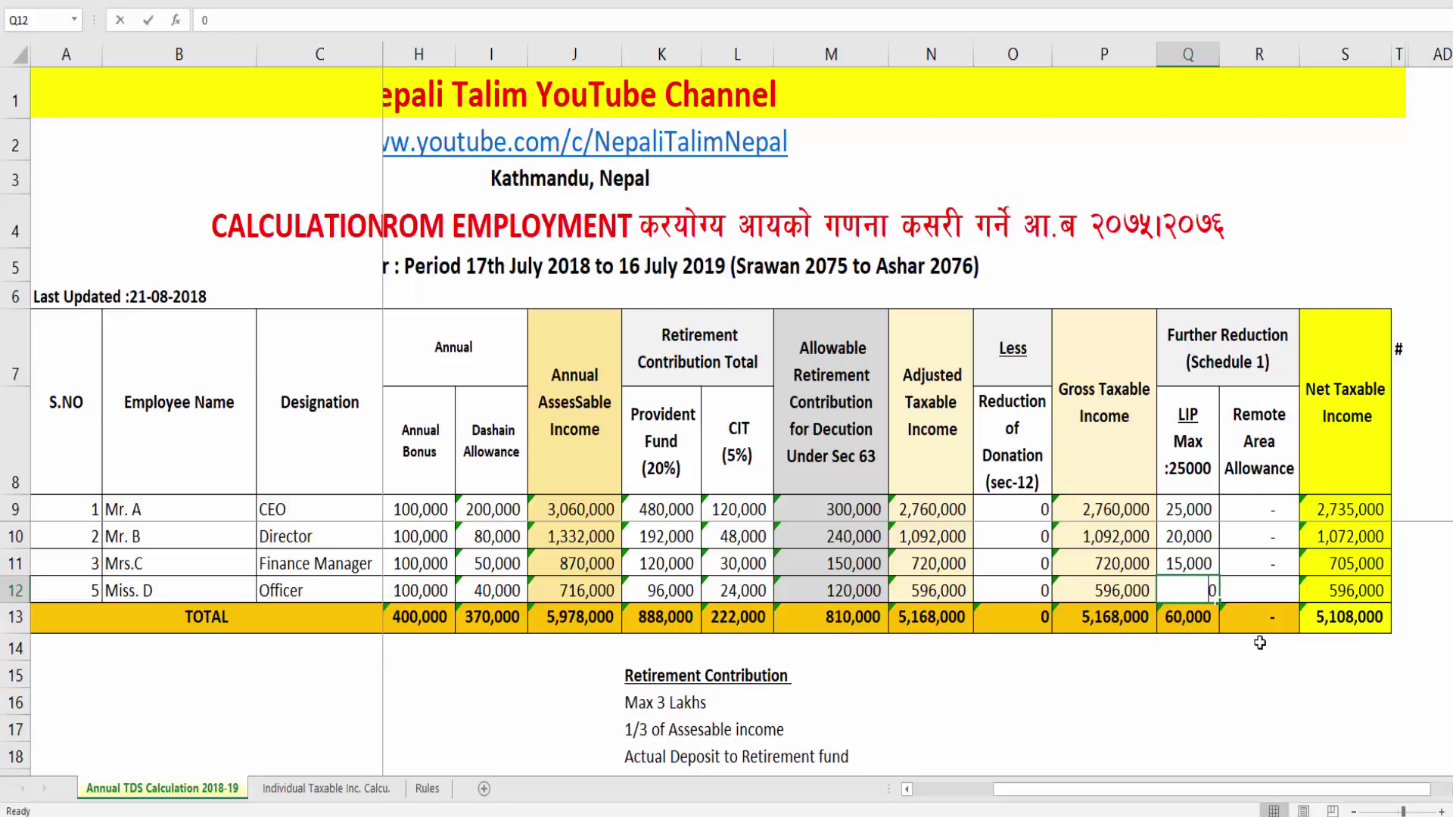
type("0")
key("Escape")
type("18000")
key("Return")
Step: Review the Remote Area Allowance values and return to the Station column
key("Up")
key("Up")
key("Up")
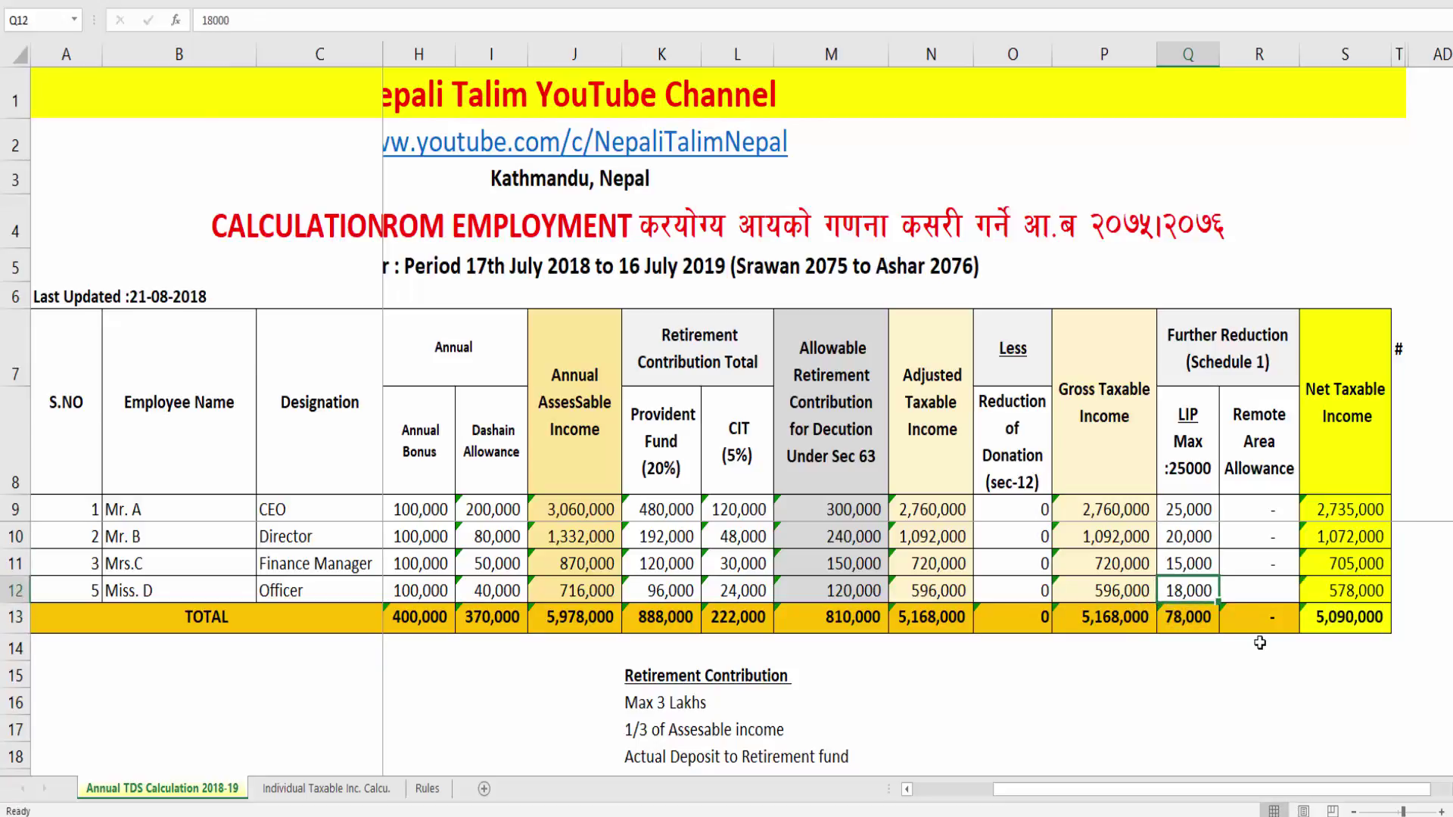
key("Right")
key("Right")
key("Up")
key("Left")
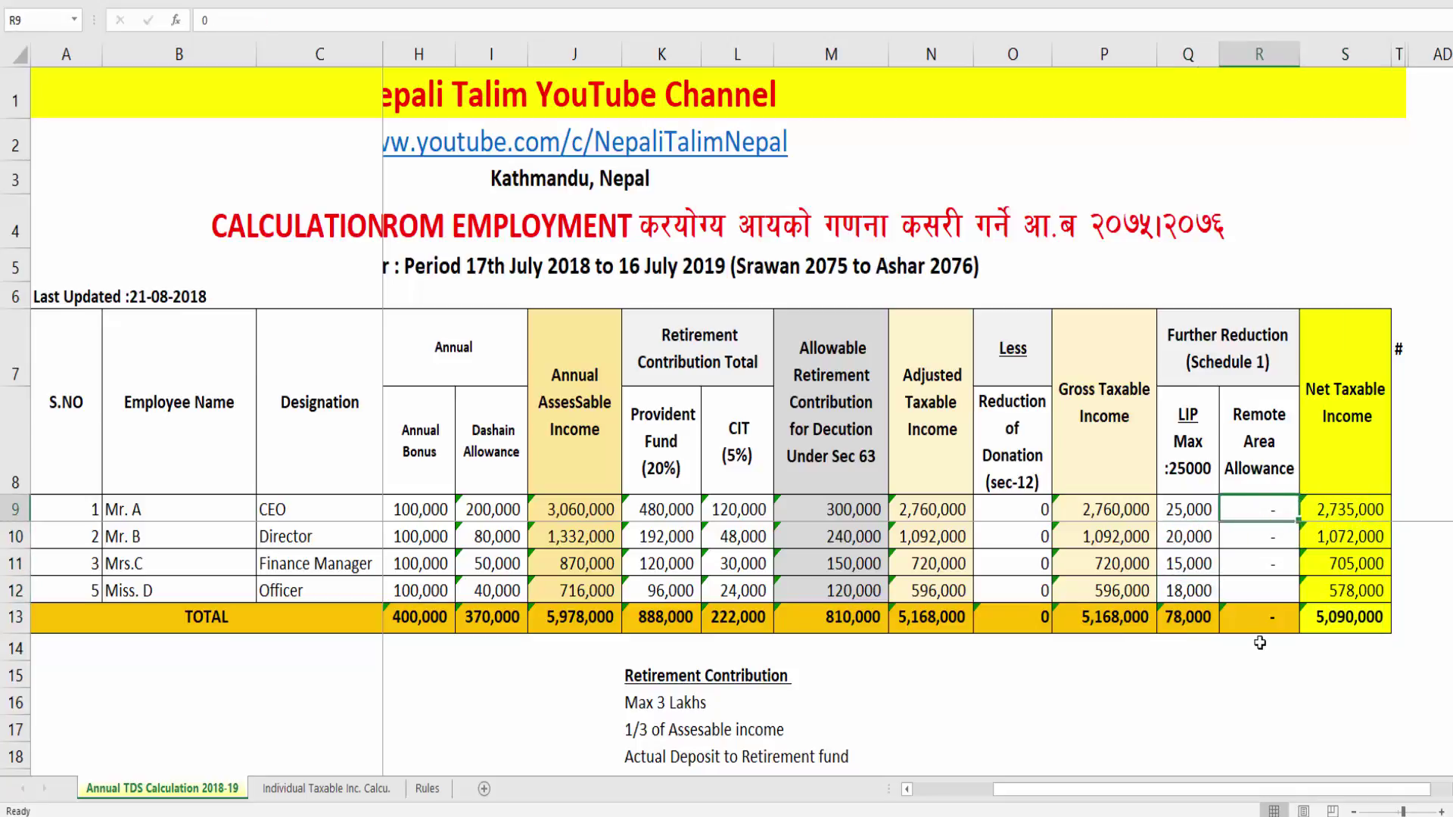
key("Down")
key("Down")
key("Down")
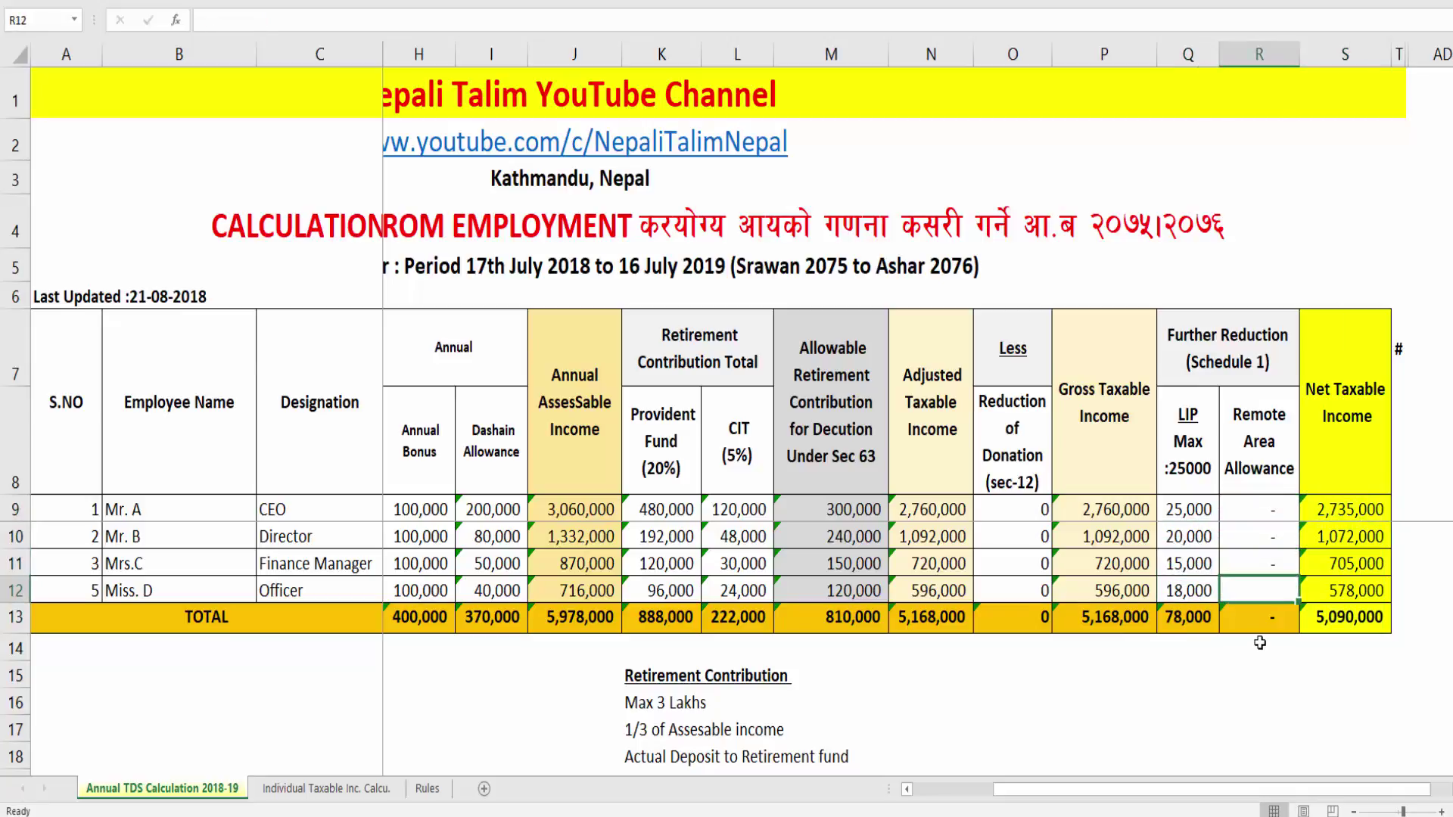
key("Home")
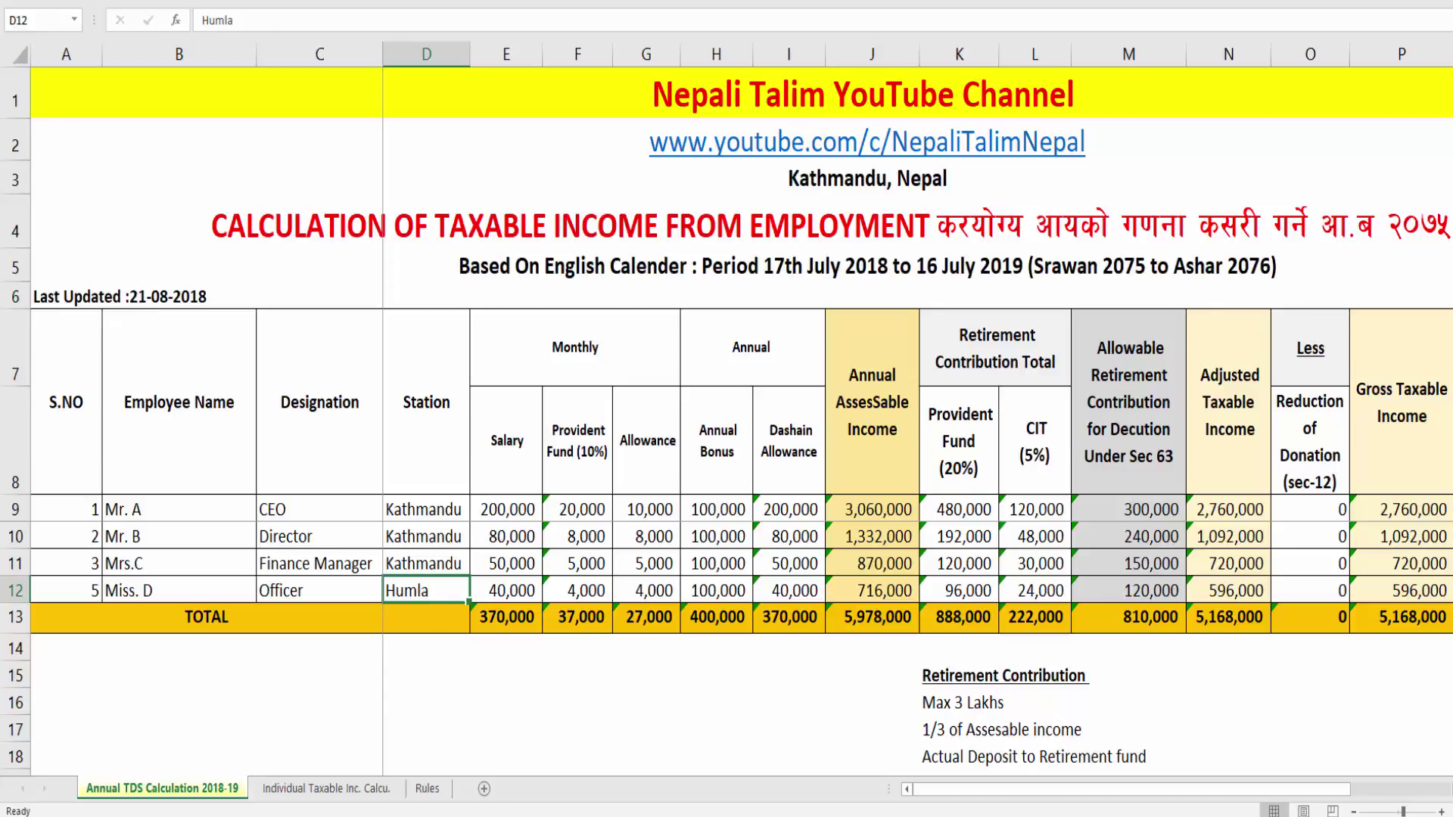
Step: Enter a 50,000 Remote Area Allowance for the Officer in R12
key("Right")
key("Right")
key("Right")
key("Right")
key("Right")
key("Right")
key("Right")
key("Right")
key("Right")
key("Right")
key("Right")
key("Right")
key("Right")
key("Right")
key("Right")
key("Right")
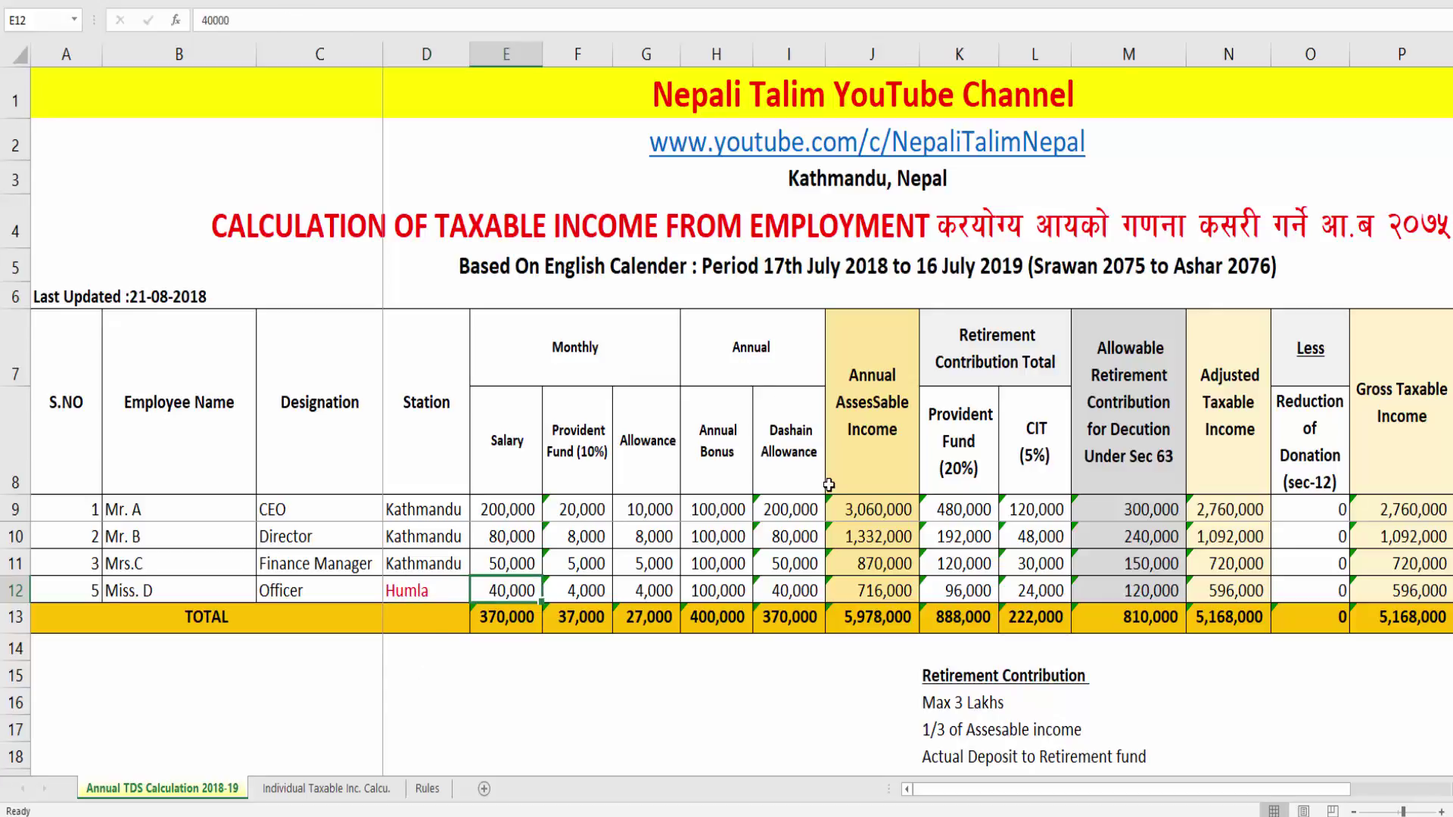
key("Left")
key("Left")
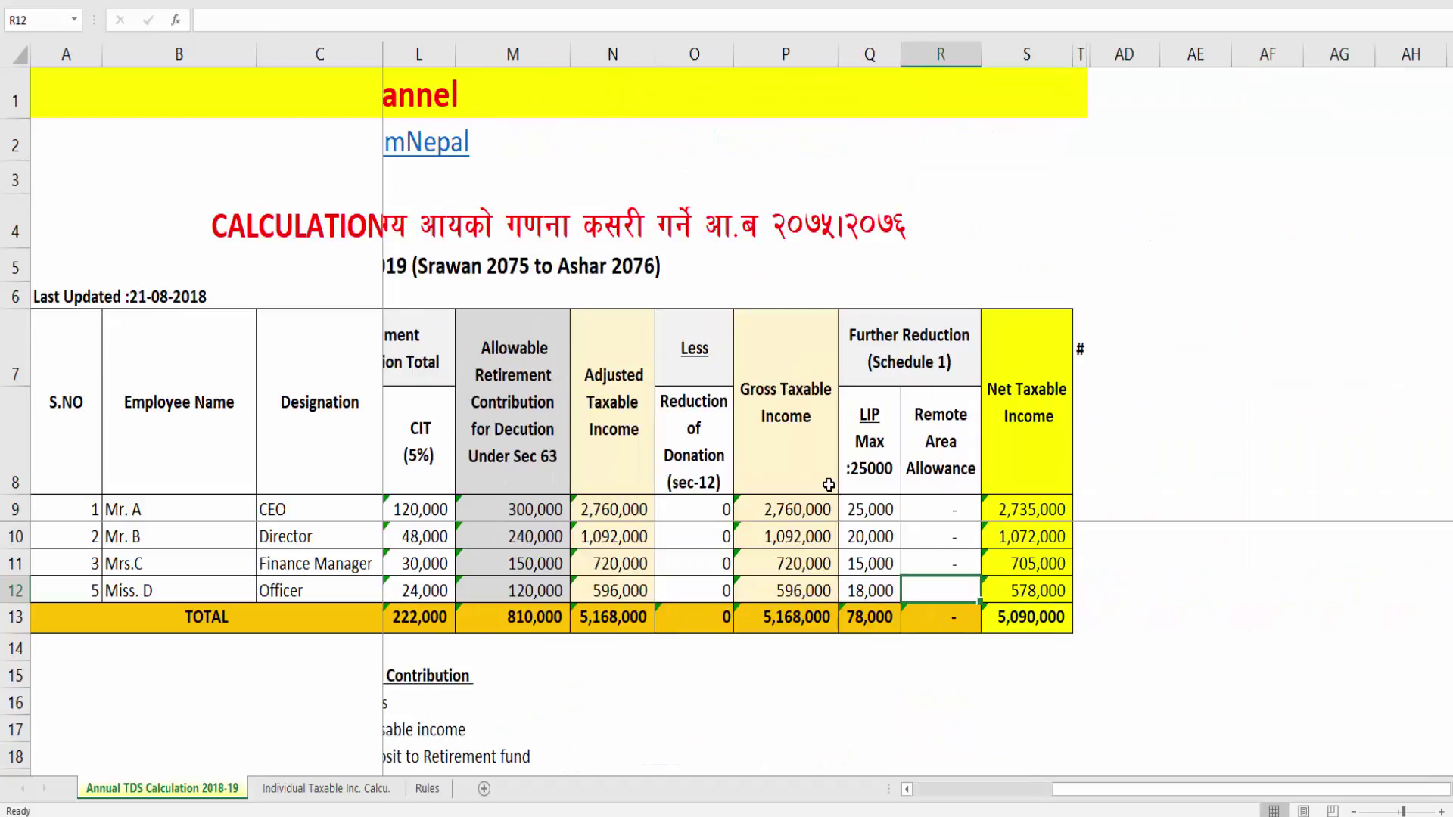
type("50,000")
key("Return")
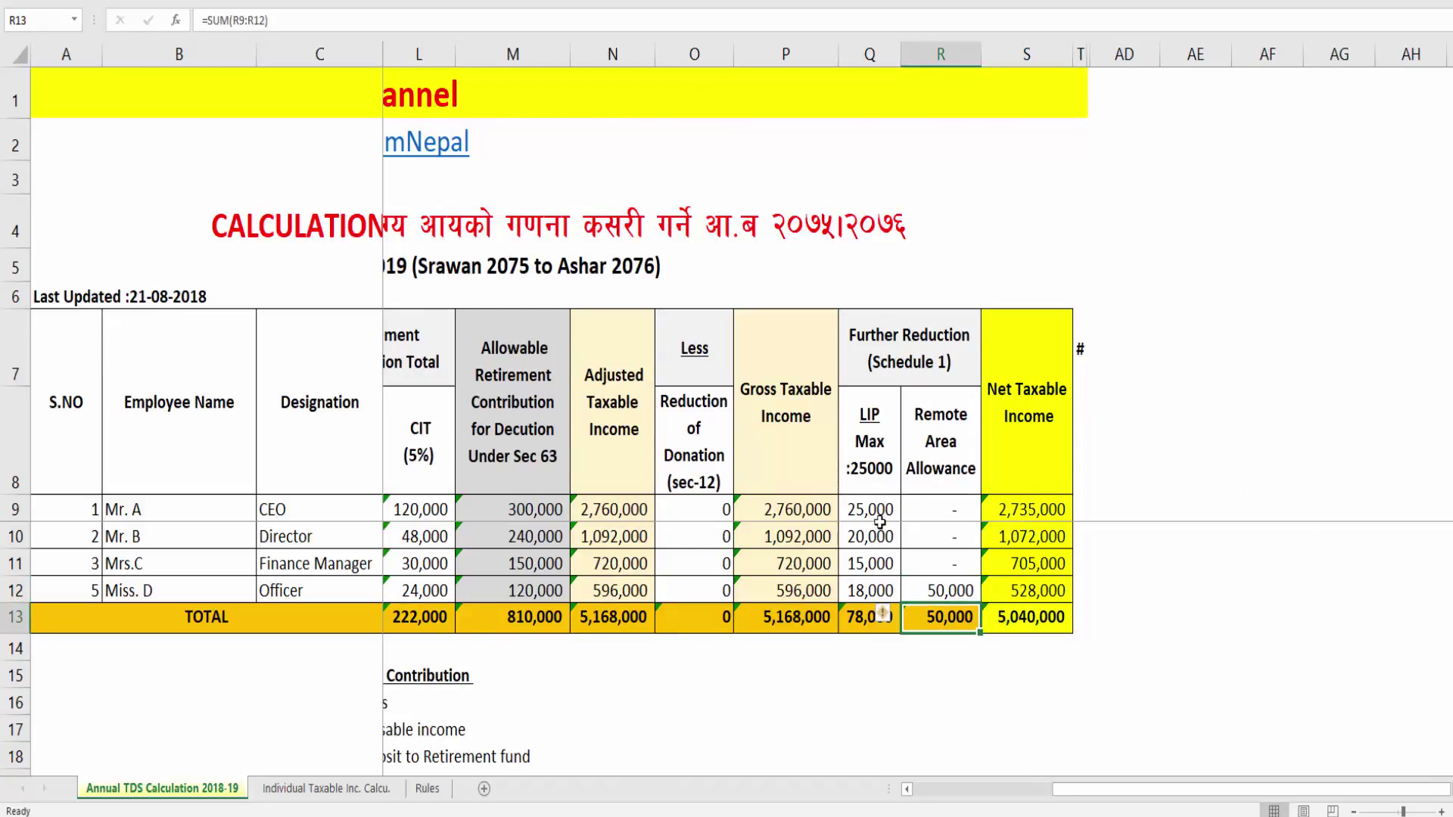
Step: Verify the Net Taxable Income formulas and totals, then select columns T through AE
left_click(1011, 517)
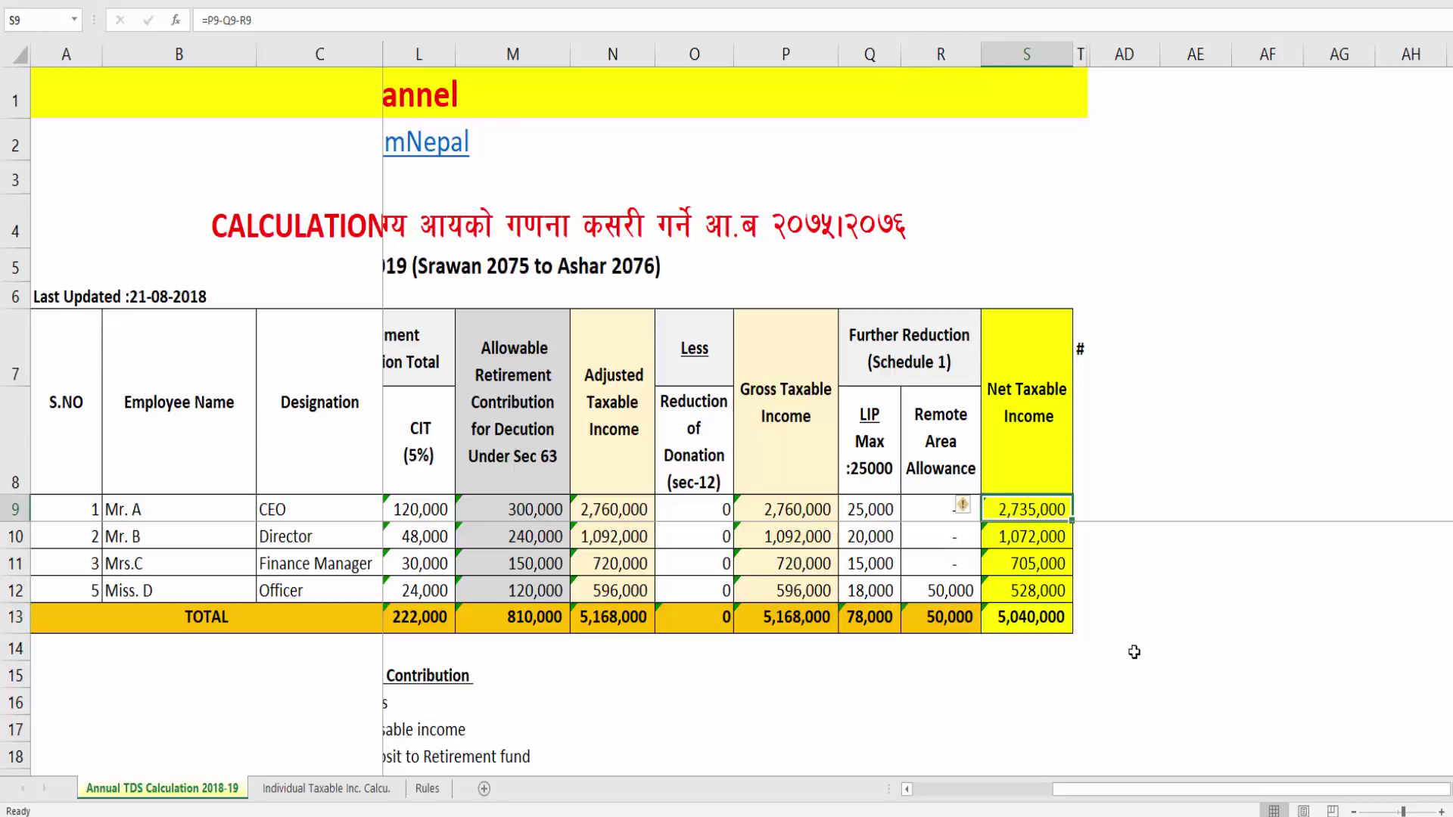
key("Down")
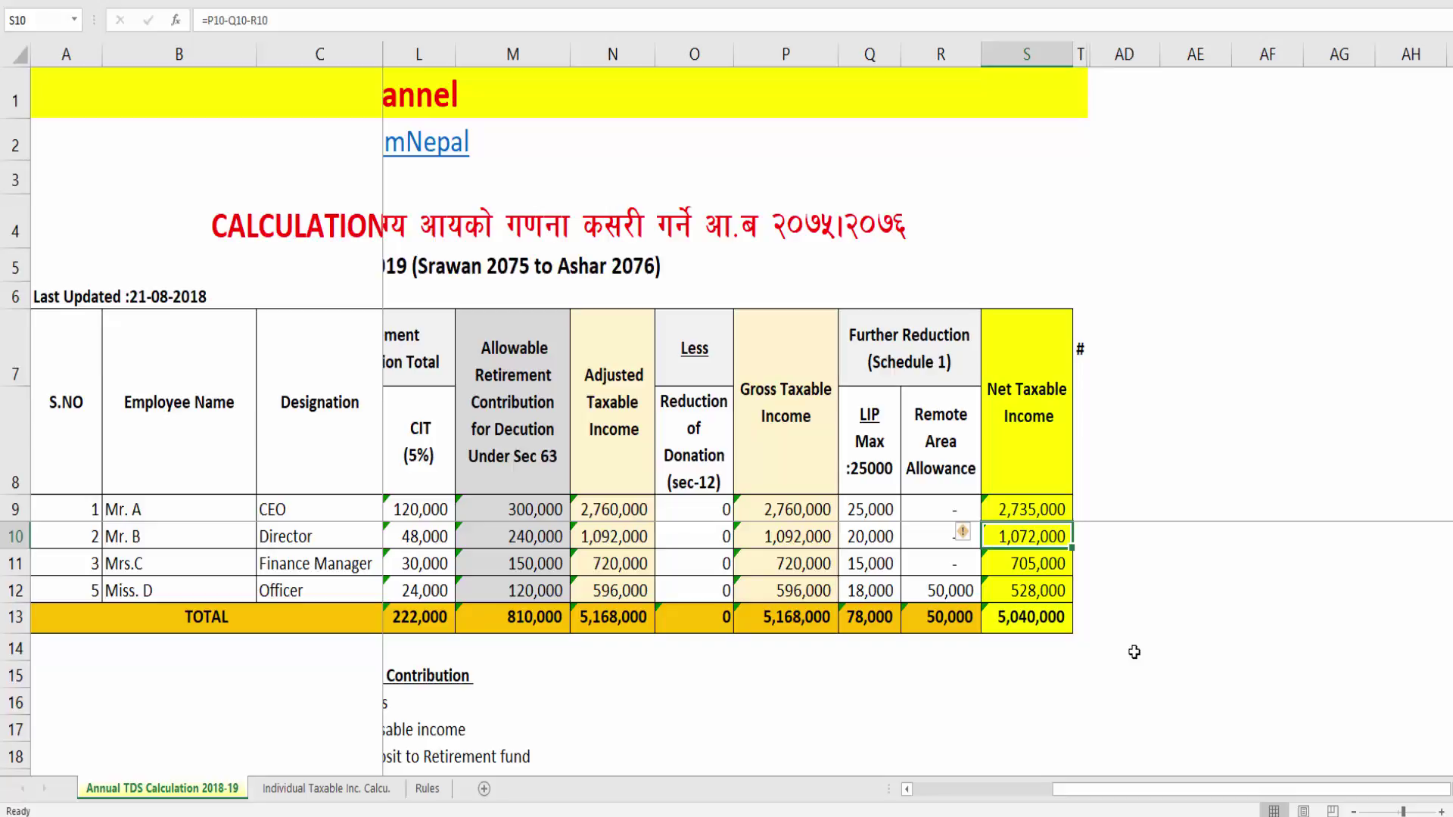
key("Down")
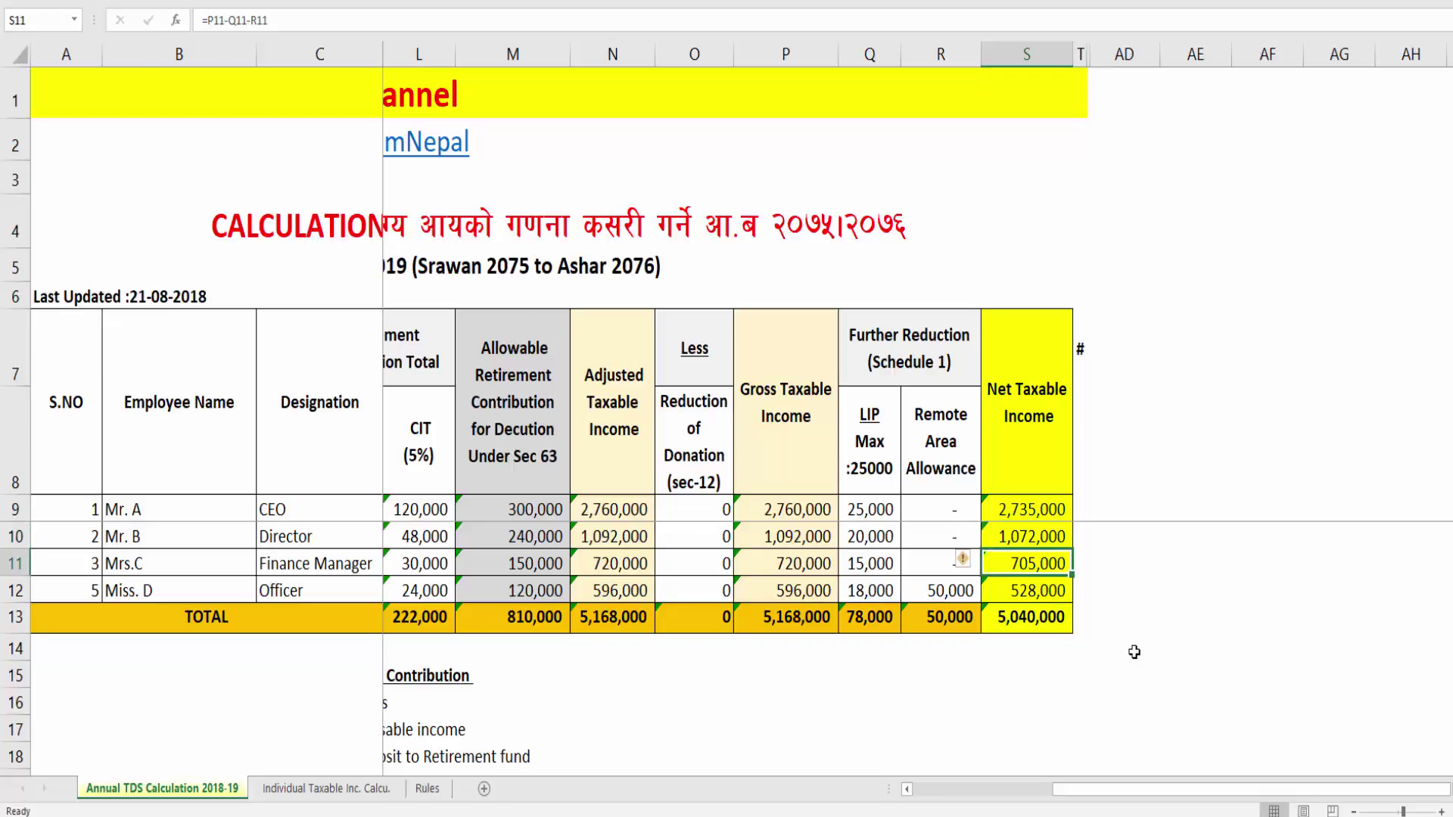
key("Down")
key("Down")
key("Down")
key("Up")
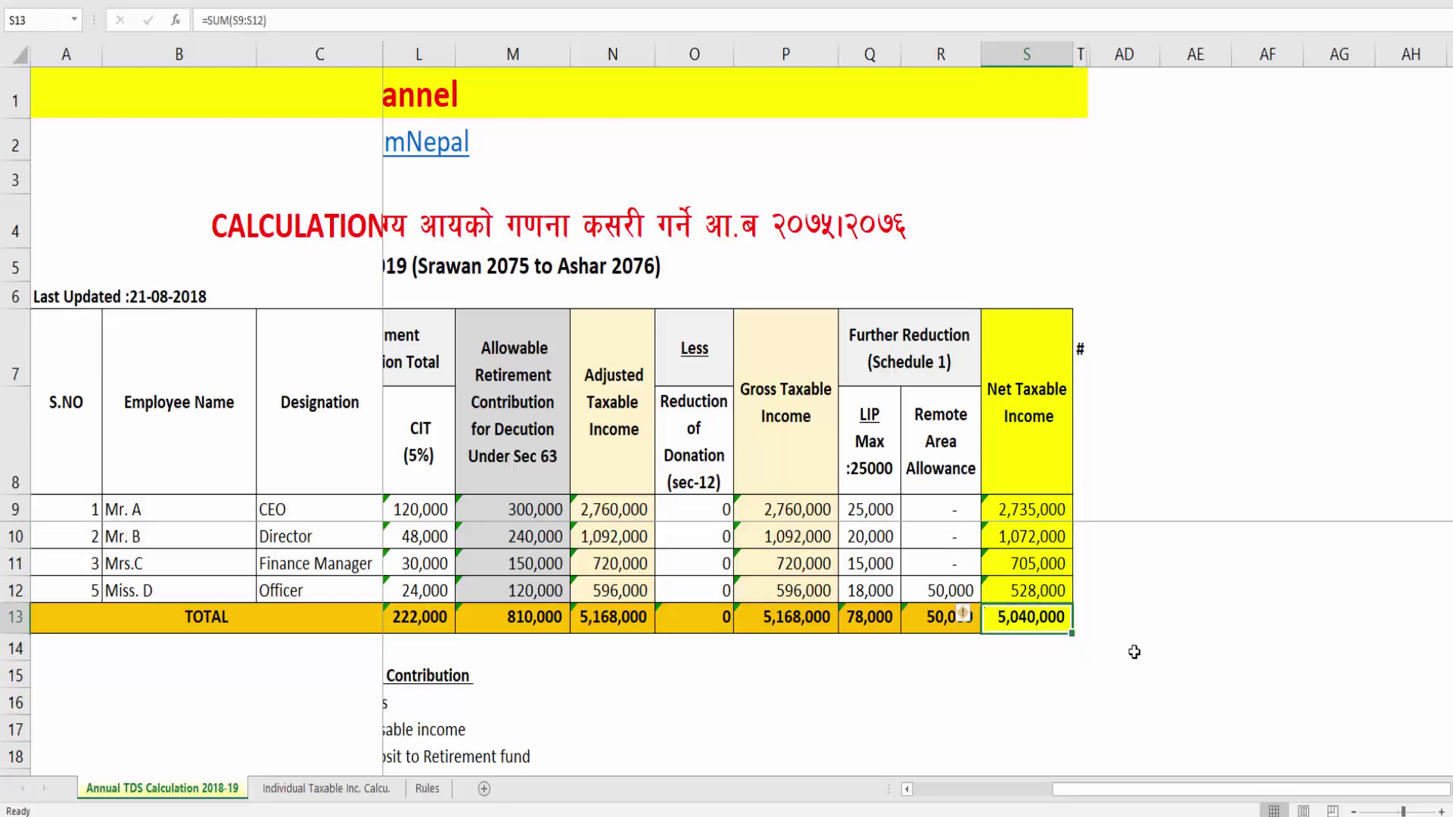
key("Left")
key("Left")
key("Left")
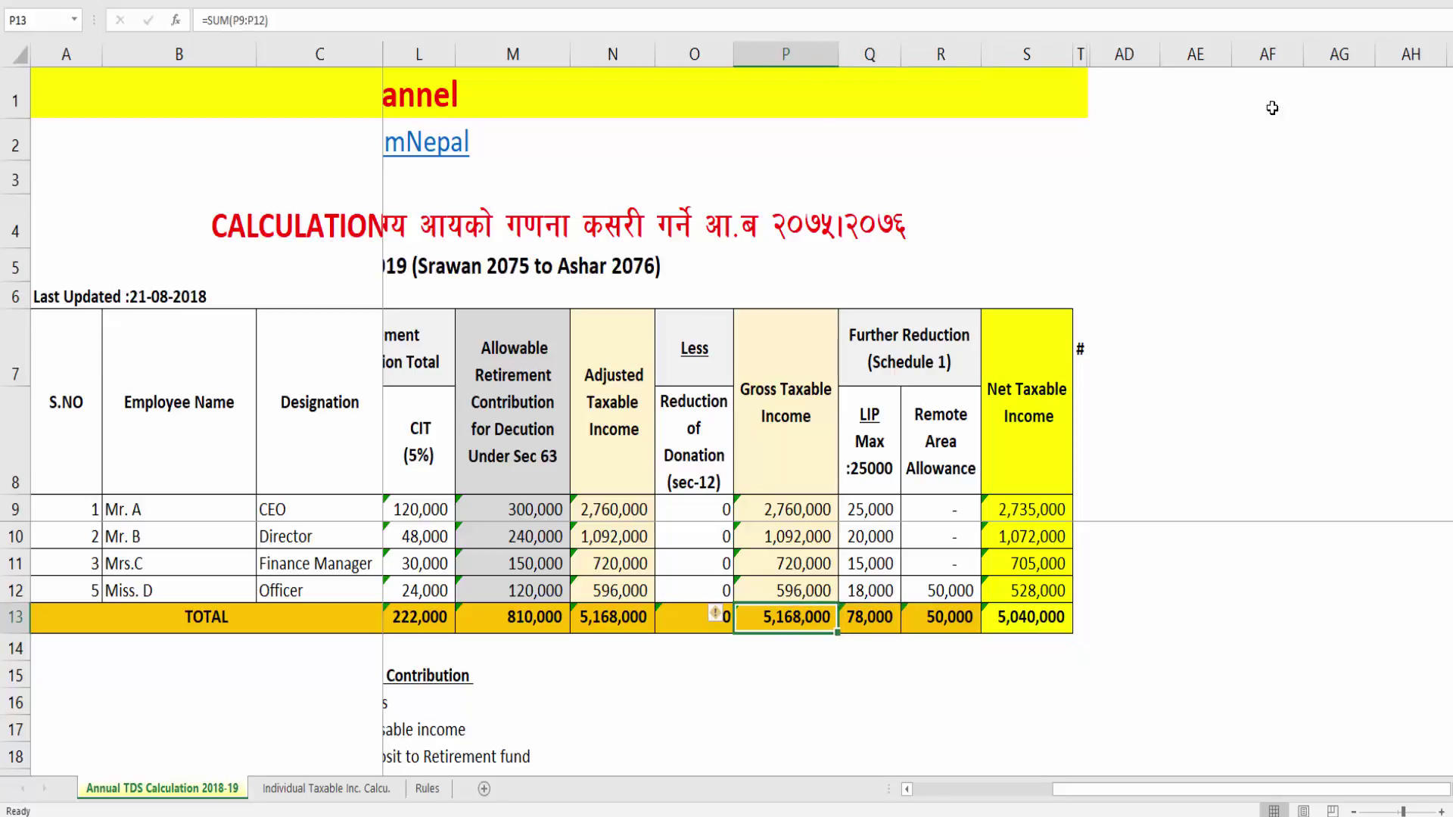
left_click_drag(1201, 45, 1085, 51)
Step: Unhide the columns to reveal the Calculation of Annual Tax Liability table
right_click(1100, 54)
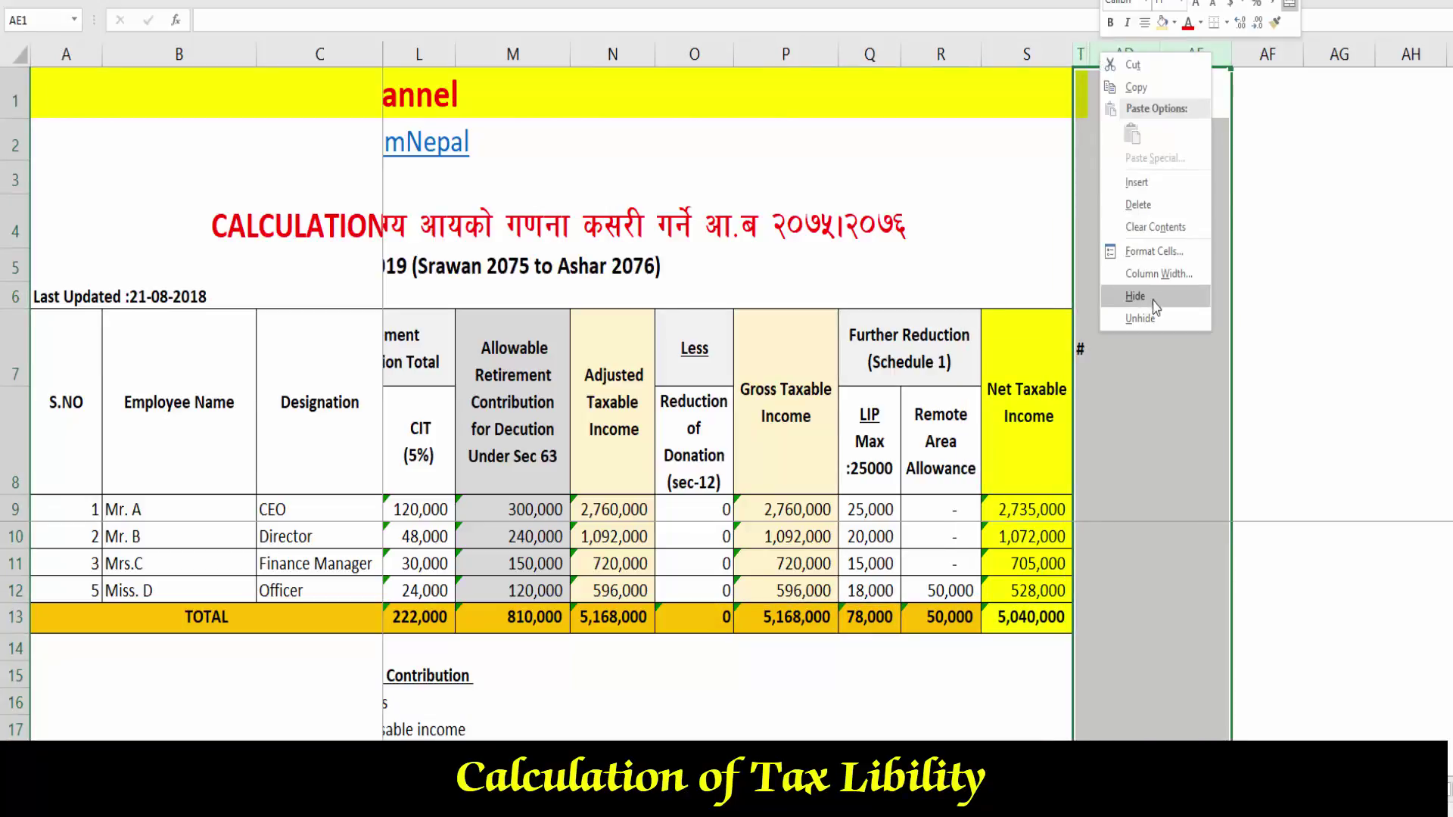
left_click(1139, 318)
left_click(905, 399)
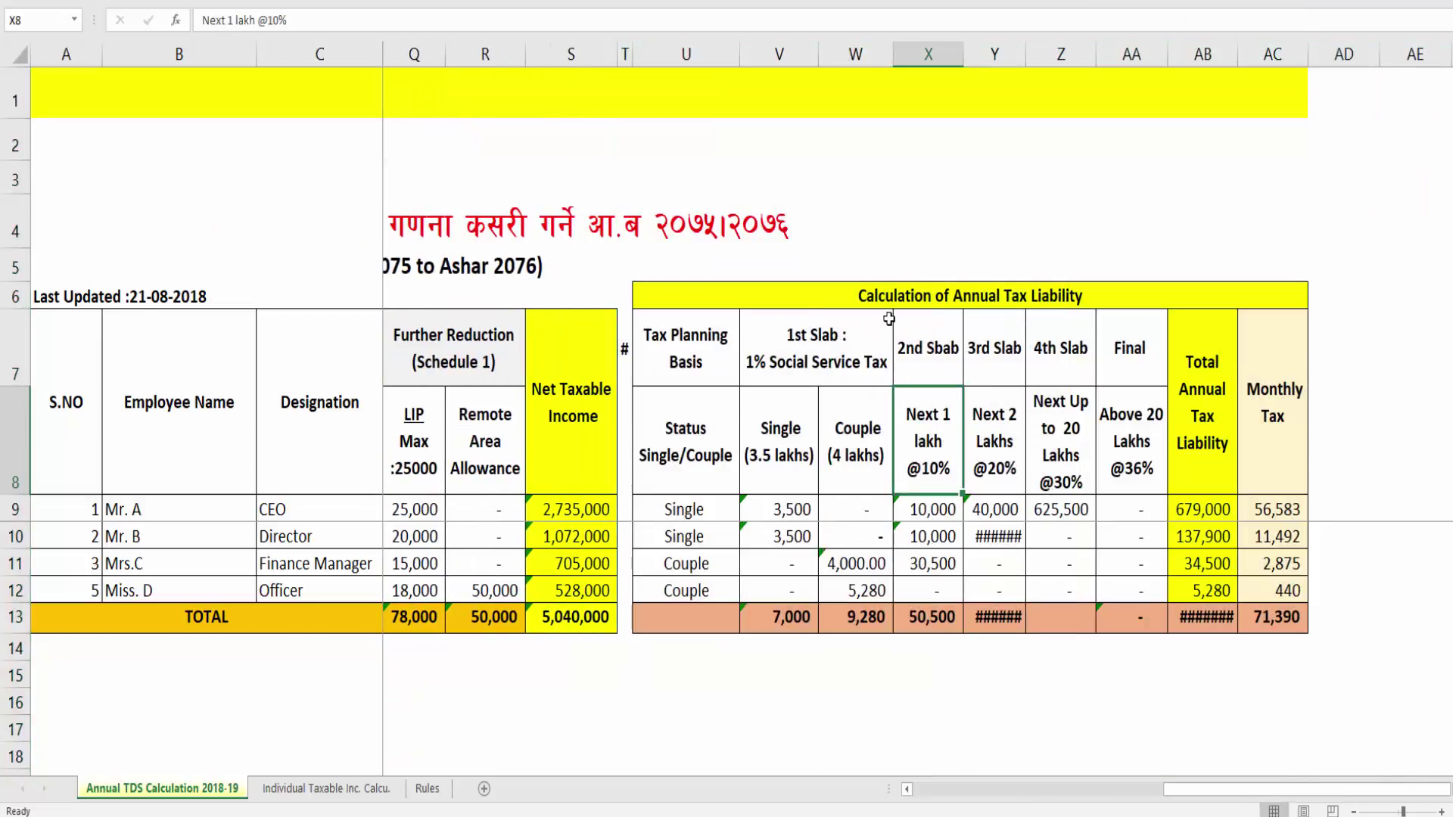
left_click(889, 302)
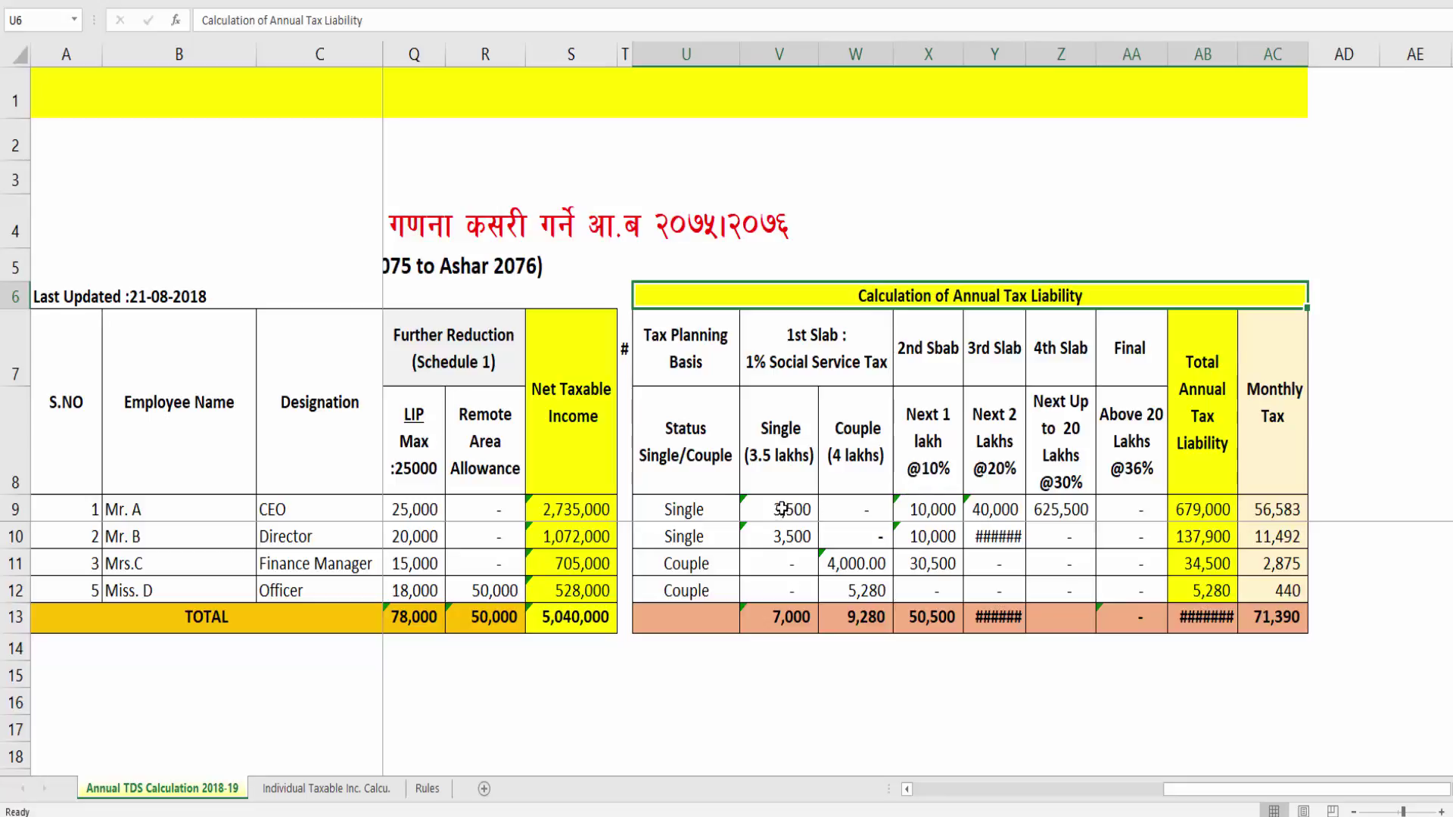
left_click_drag(783, 509, 1144, 589)
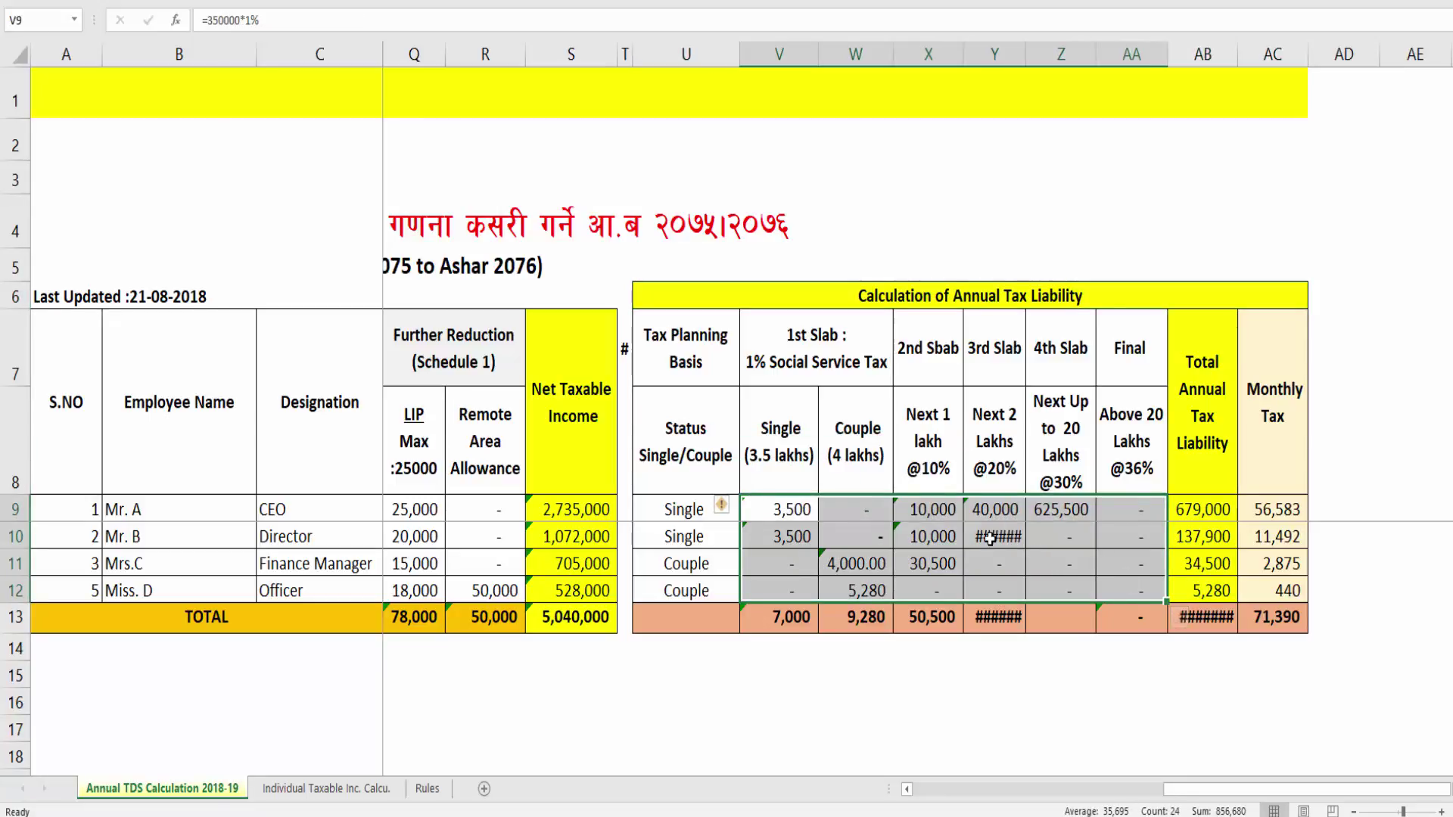
Step: Inspect the slab-wise tax formulas, including the first-slab cells and the 30% slab
left_click(1034, 517)
left_click_drag(650, 540, 581, 524)
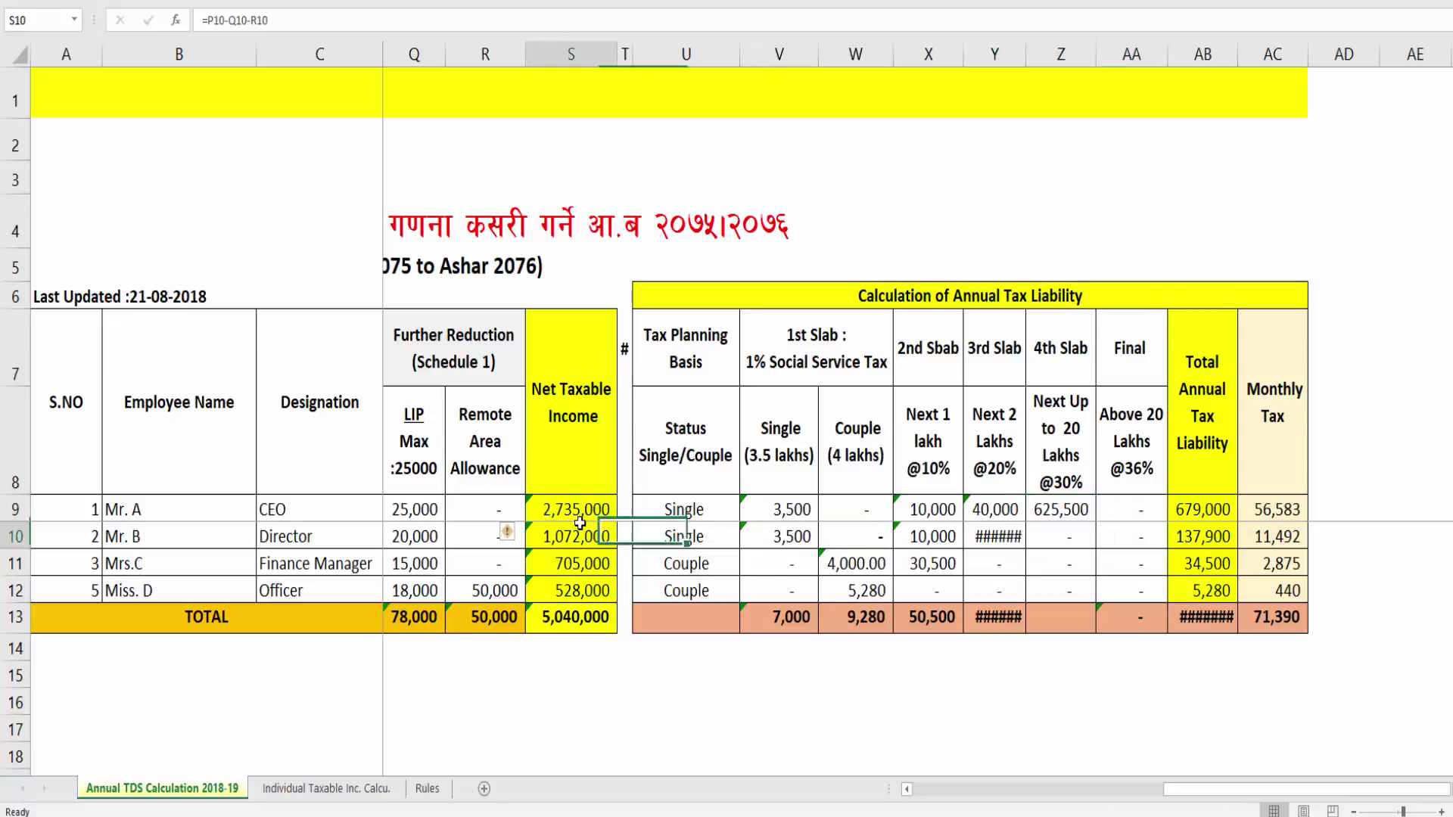
key("ctrl+z")
key("Right")
key("Right")
key("Right")
key("Right")
key("Right")
key("Right")
key("Right")
key("Right")
key("Right")
key("Right")
key("Right")
key("Right")
key("Right")
key("Right")
key("Right")
key("Right")
key("Right")
key("Right")
key("Right")
key("Right")
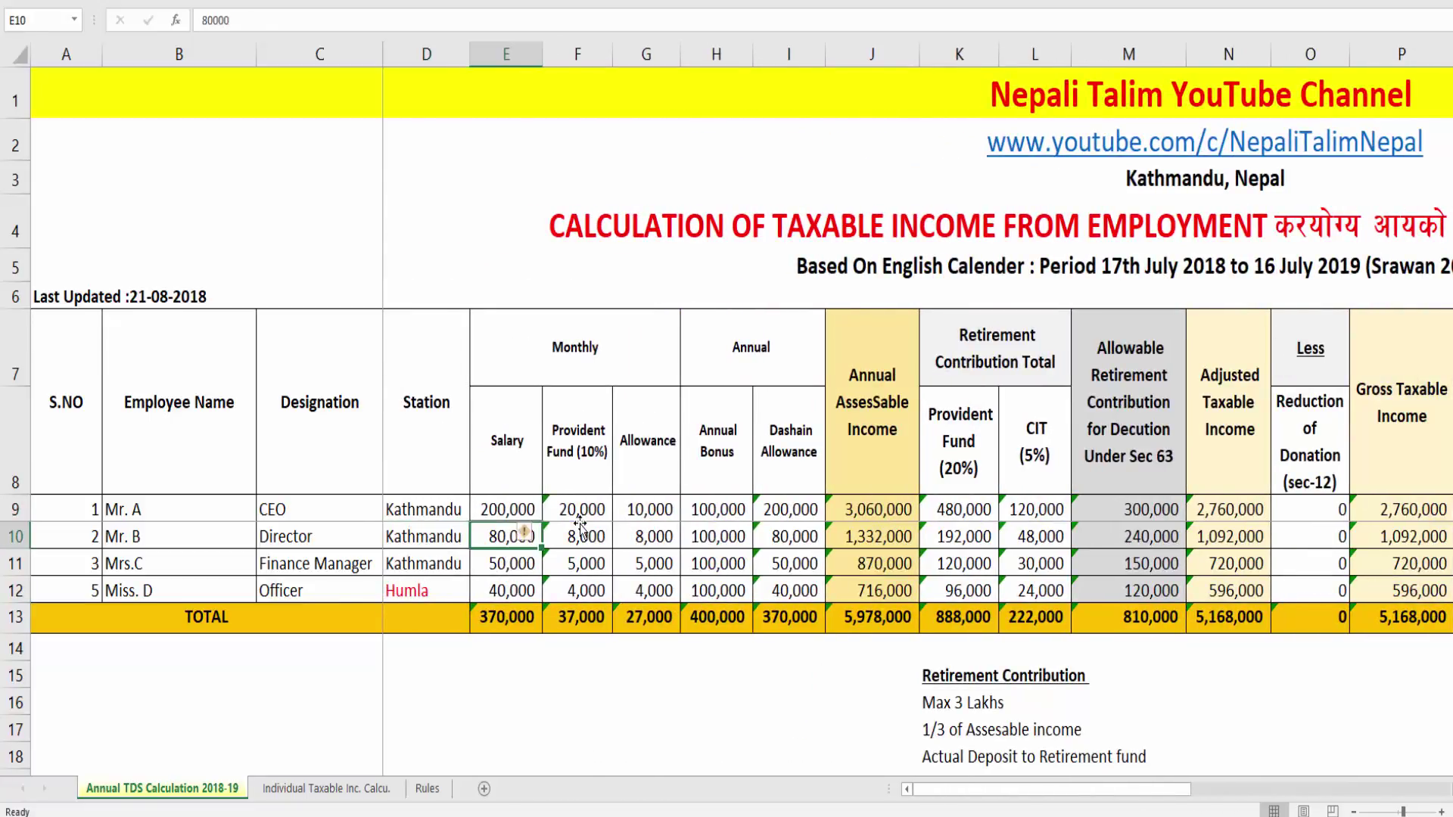
key("Right")
key("Right")
key("Right")
key("Right")
key("Right")
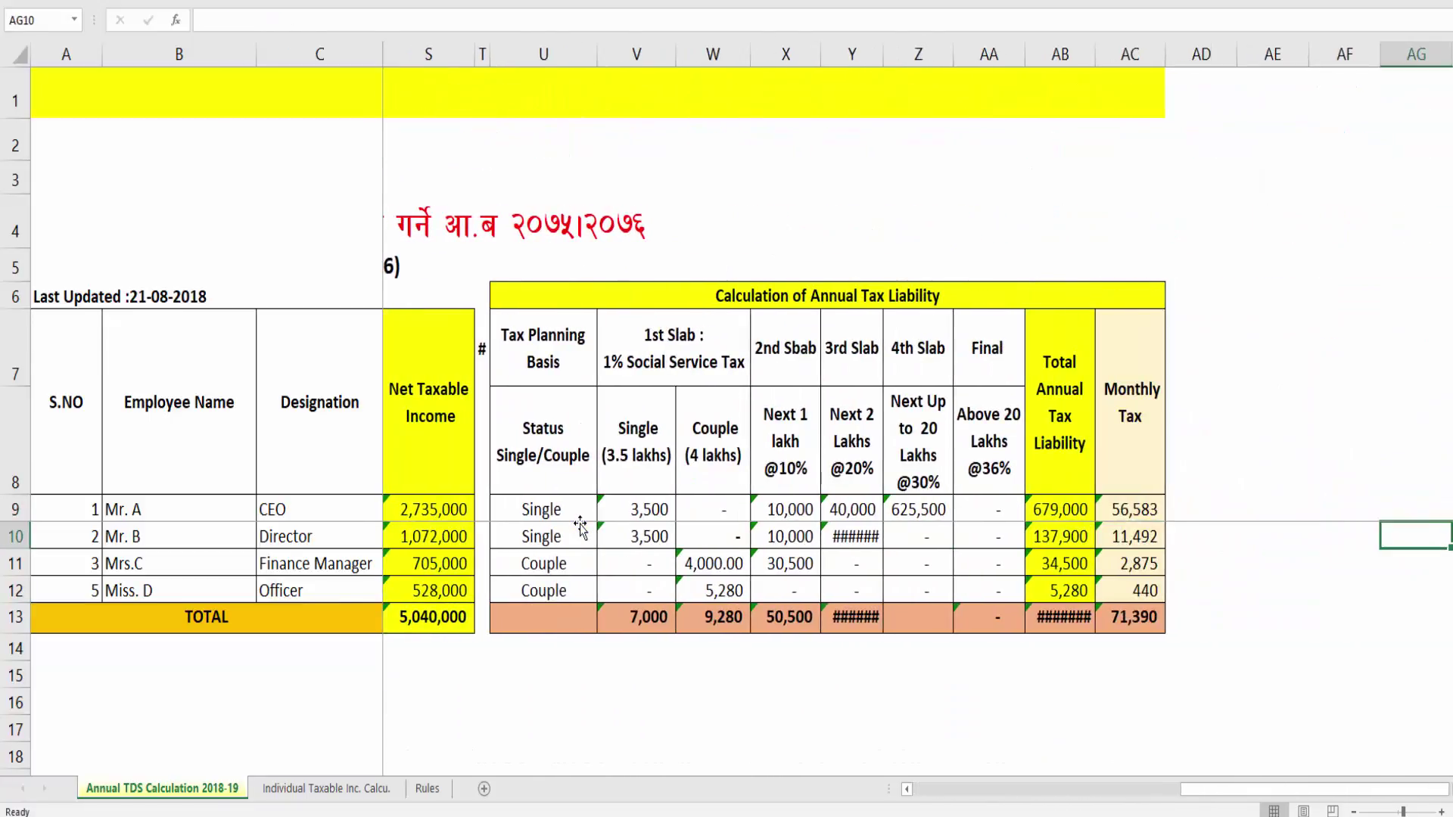
key("Left")
key("Left")
key("Left")
key("Left")
key("Left")
key("Left")
key("Left")
key("Left")
key("Left")
key("Left")
key("Left")
key("Left")
key("Left")
key("Left")
key("Left")
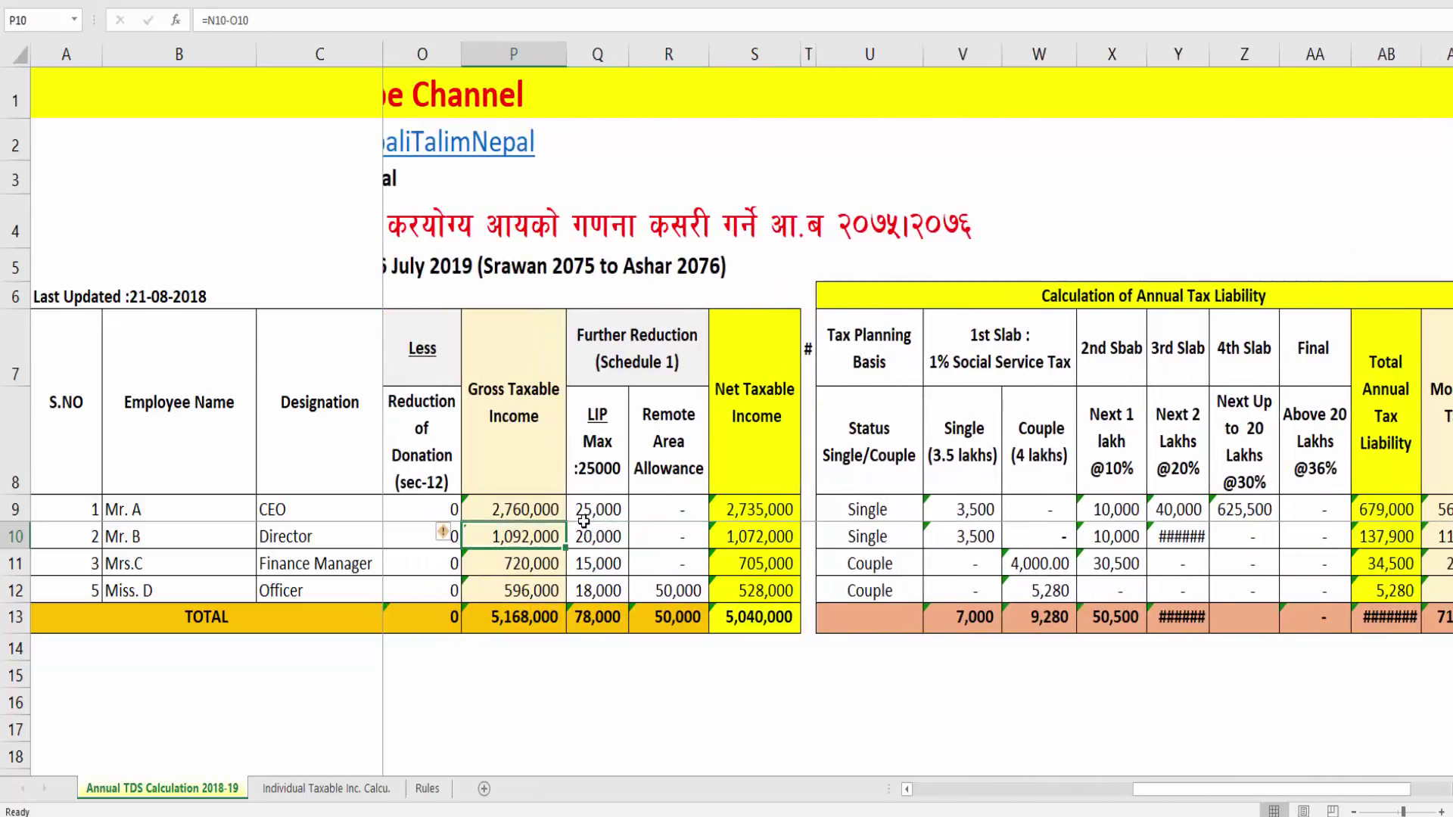
left_click_drag(979, 509, 1046, 521)
key("Down")
key("Down")
key("Right")
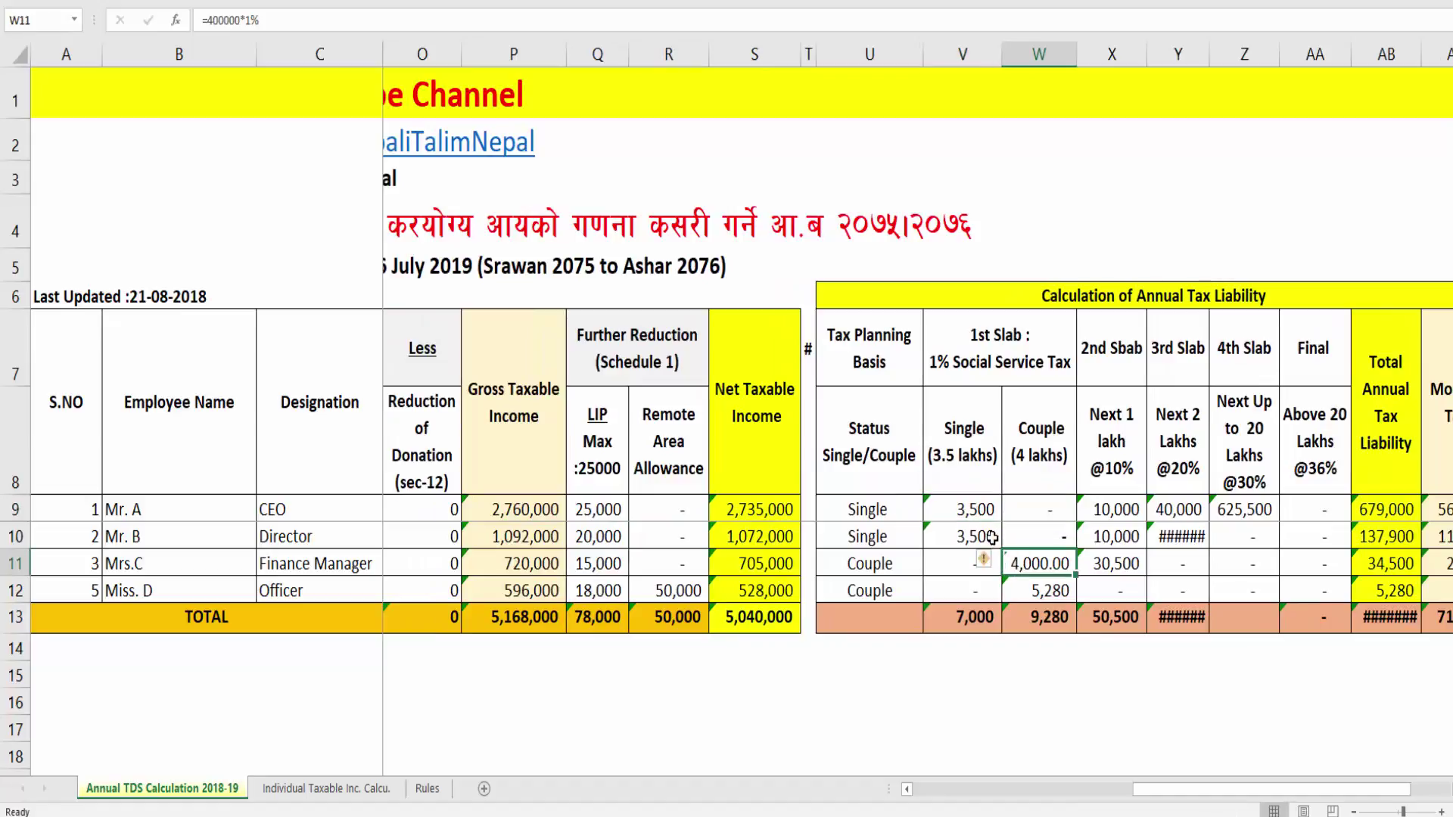
Step: Compare the employees' Single and Couple status entries
left_click_drag(894, 516, 885, 539)
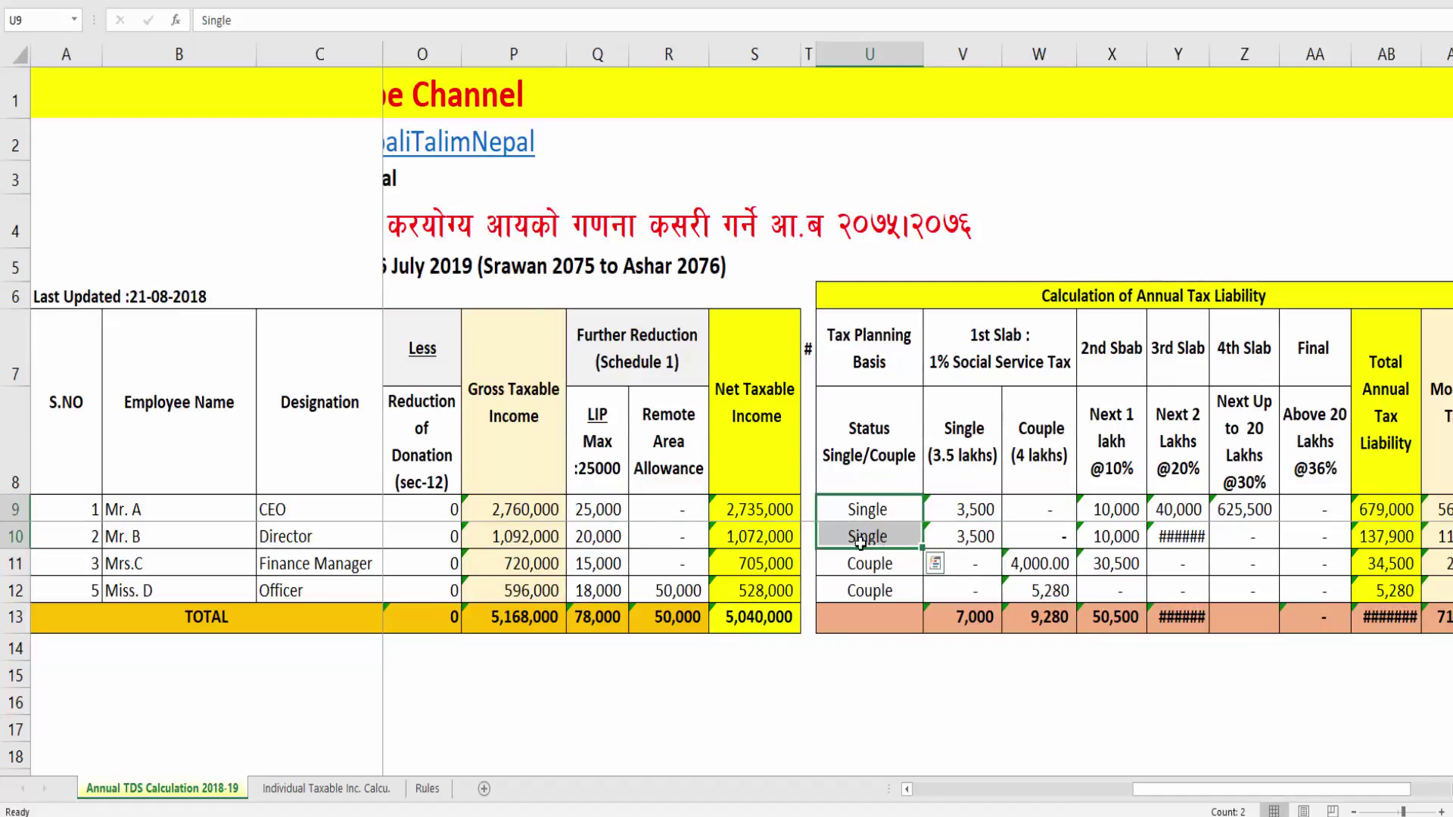
left_click(188, 514)
key("ctrl+z")
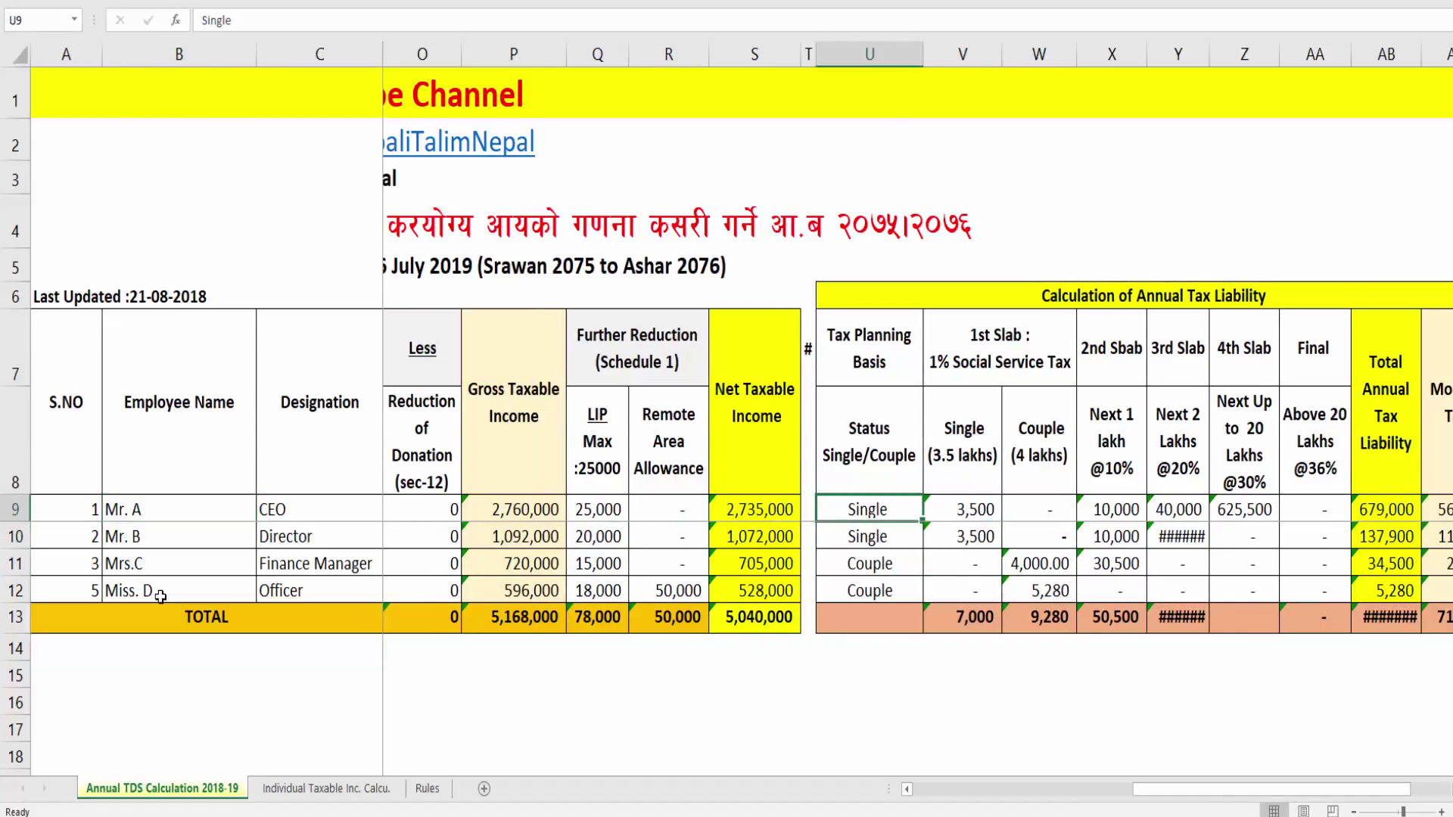
left_click(189, 563)
left_click(904, 567)
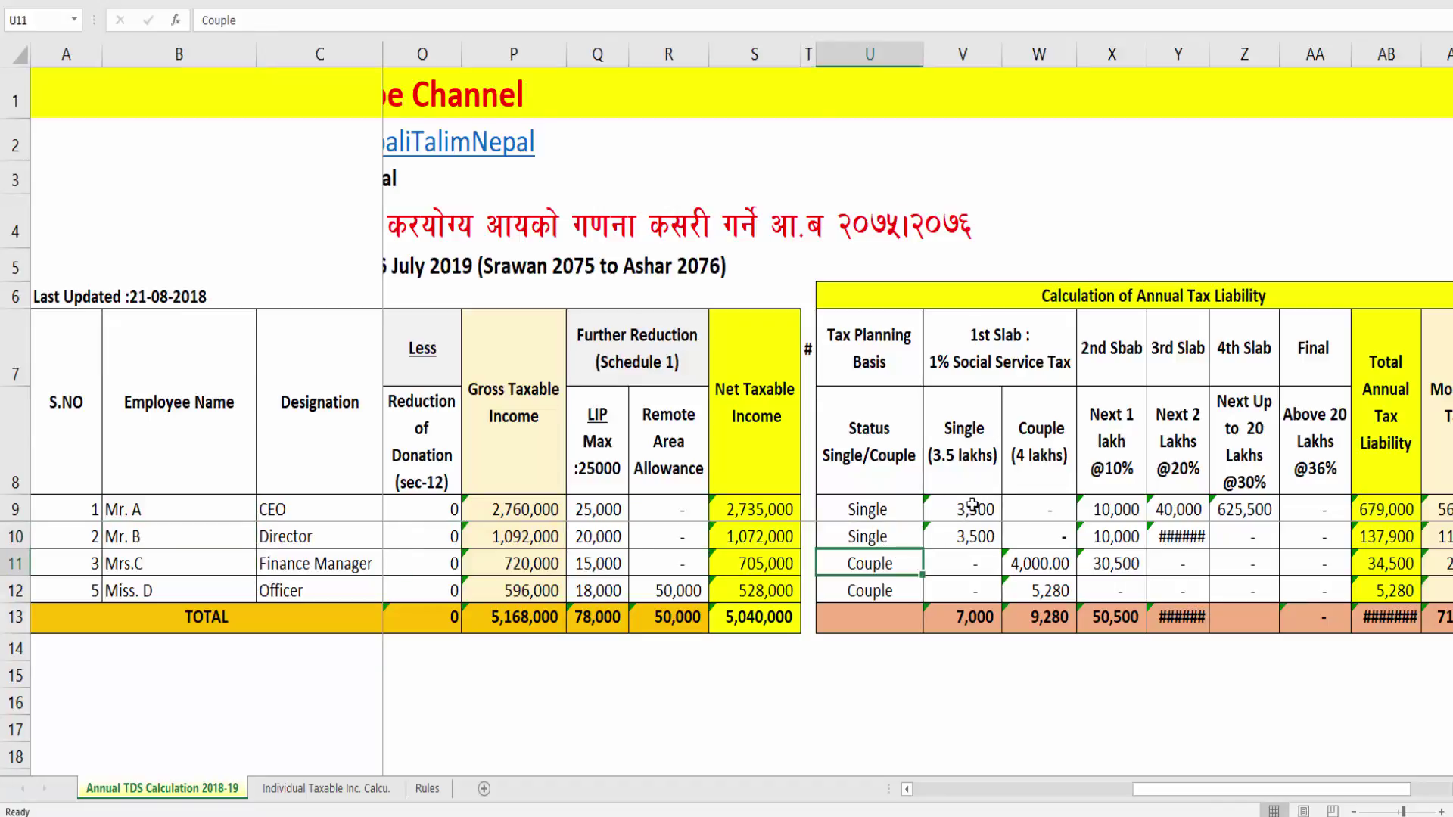
Step: Review the single first-slab formulas in V9 and V10 (3,500)
left_click(967, 508)
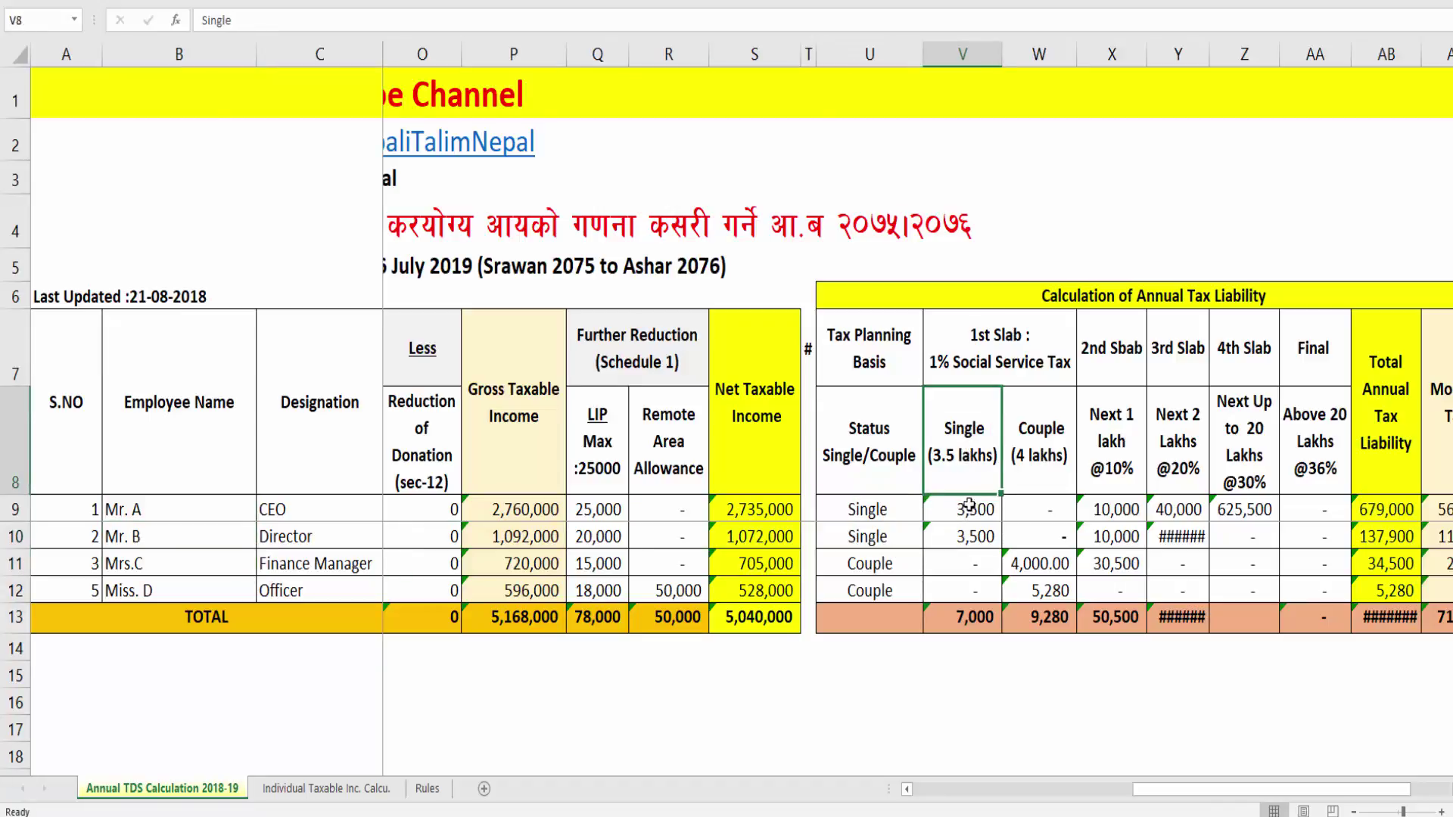
key("F2")
key("Escape")
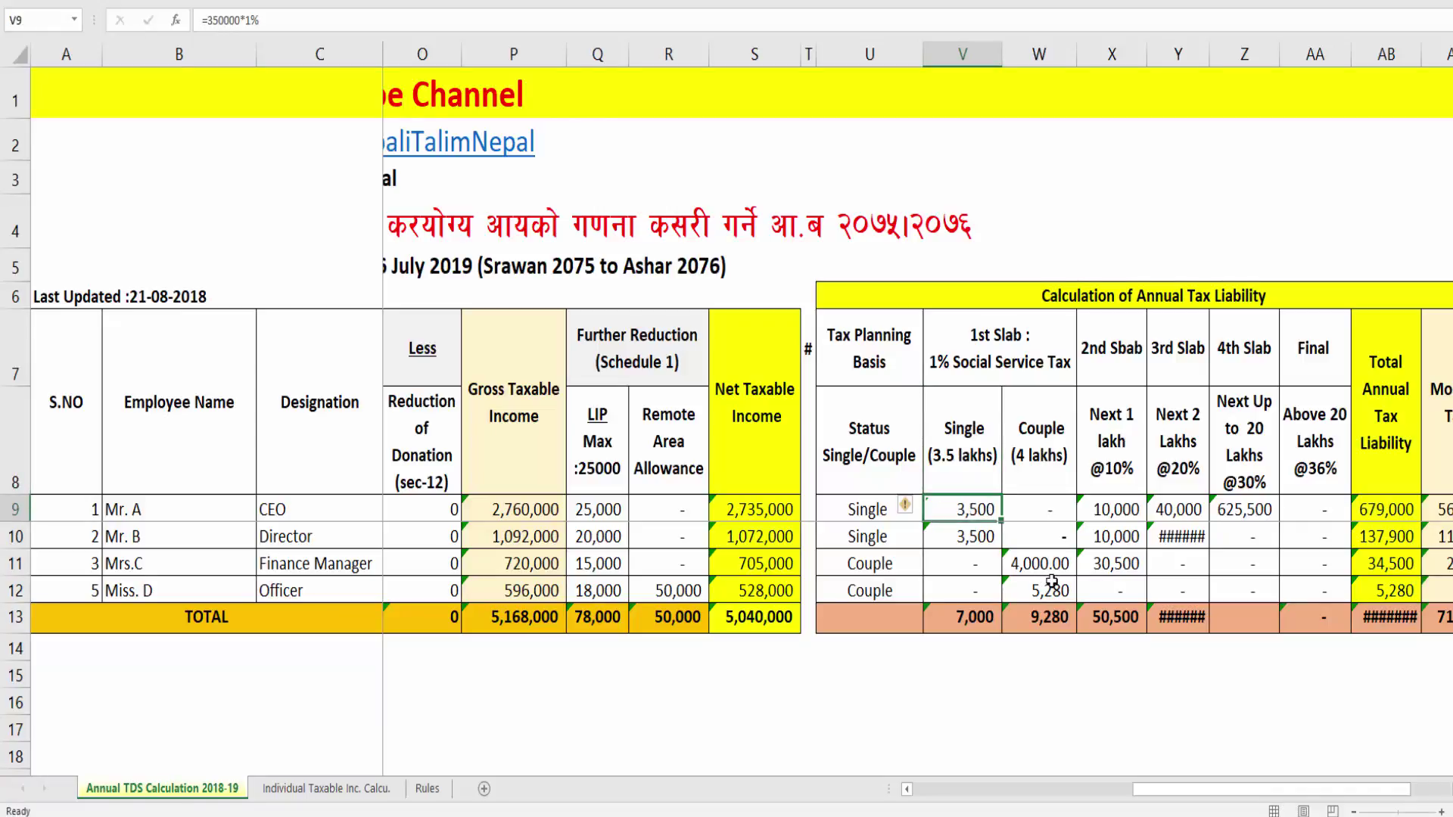
key("Down")
key("F2")
key("Return")
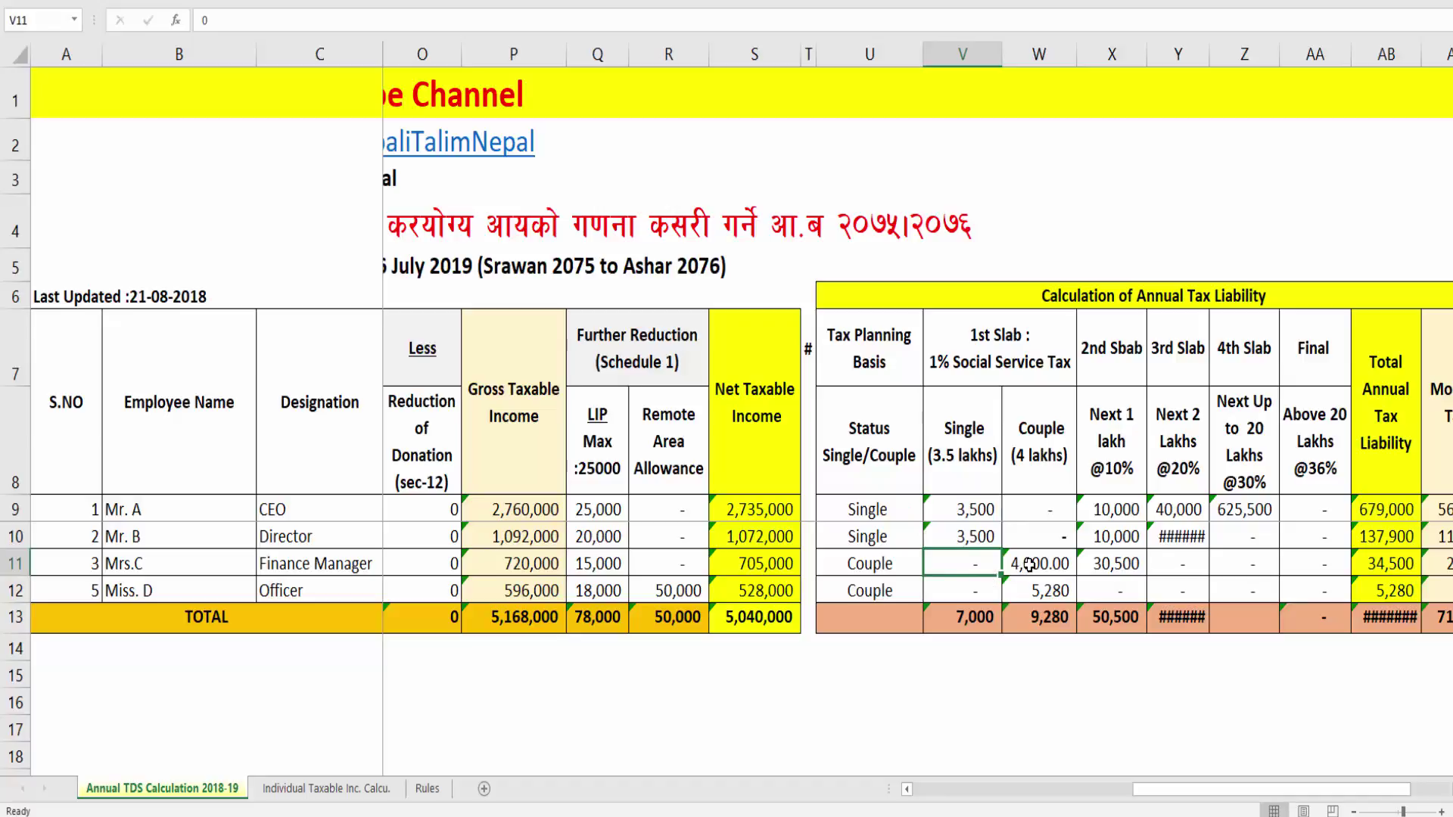
Step: Check the couple first-slab formulas in W11 and W12 (=S12*1%), then begin retyping V9 as =35000*1%
left_click(1032, 565)
key("F2")
key("Return")
left_click(772, 598)
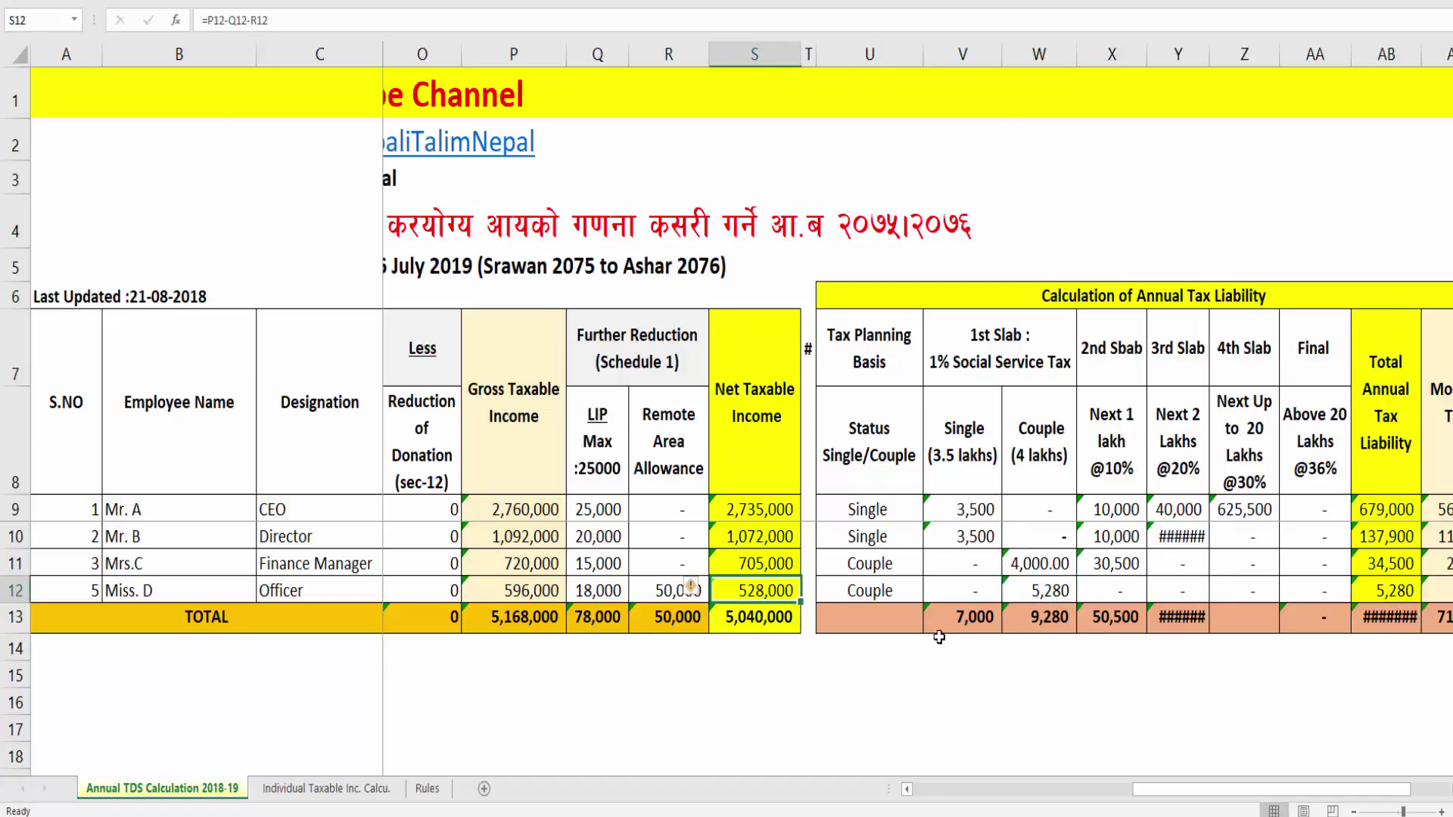
left_click(1048, 594)
key("F2")
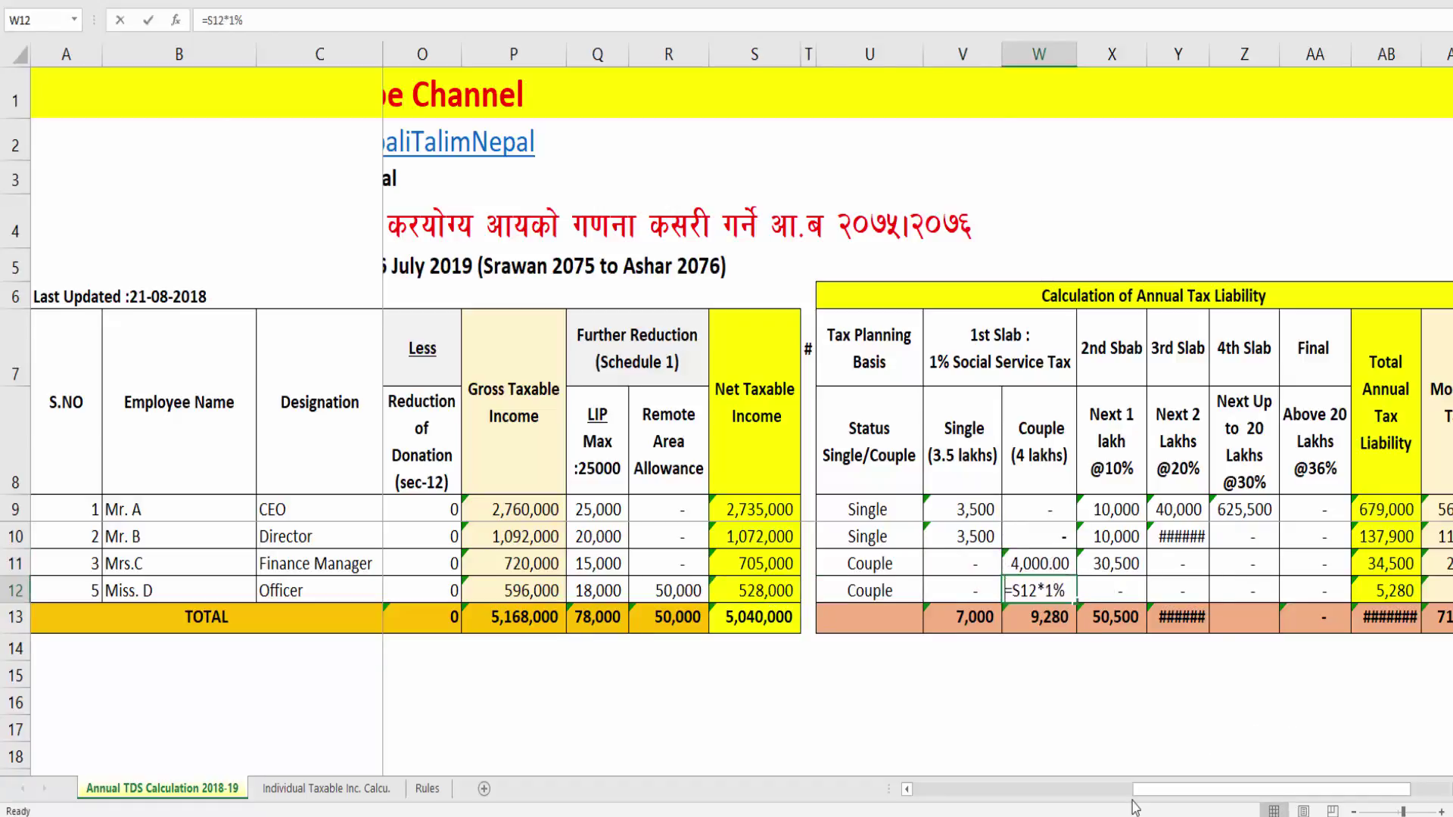
key("Escape")
key("Up")
key("Up")
key("Up")
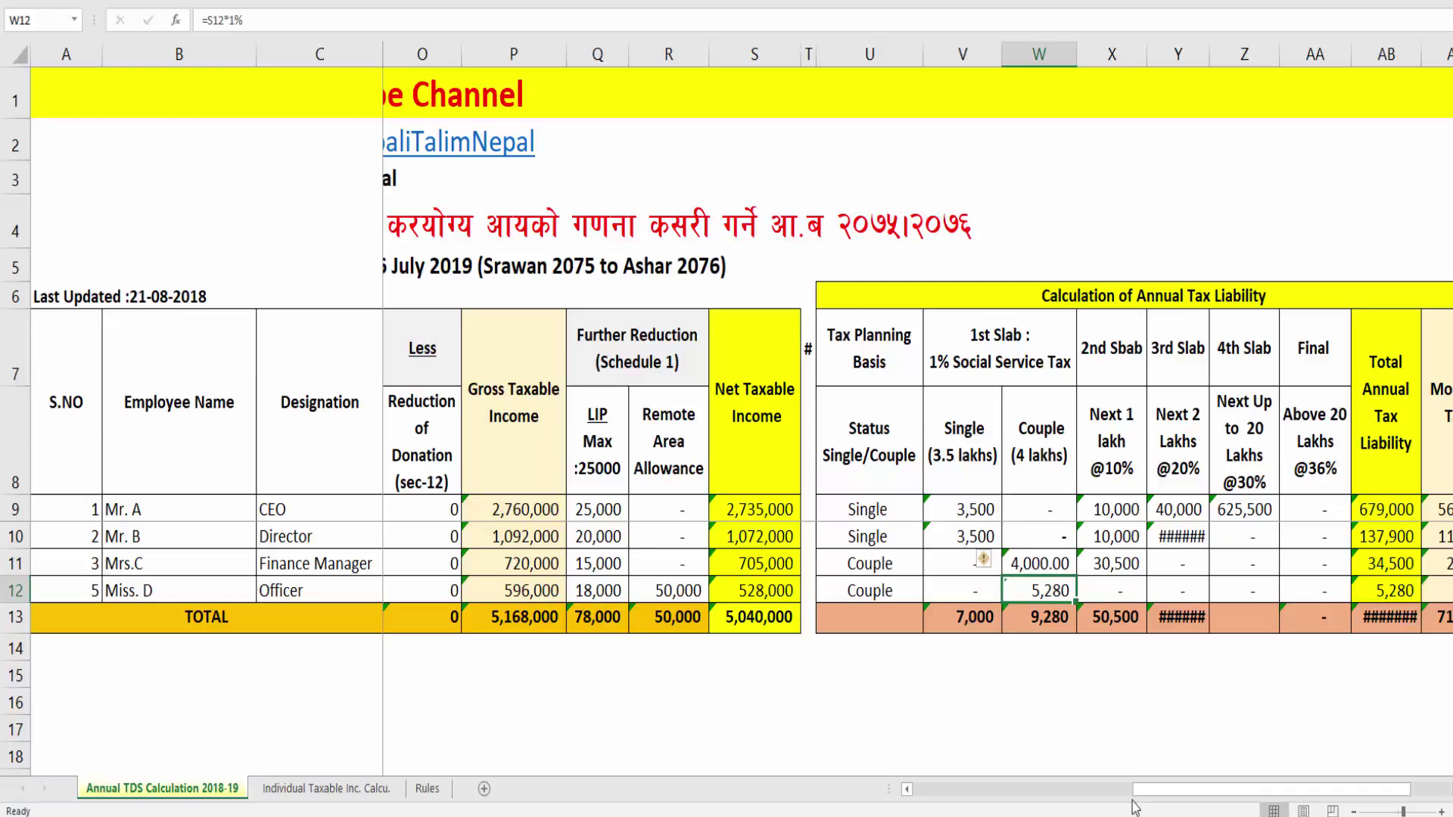
key("Left")
type("=")
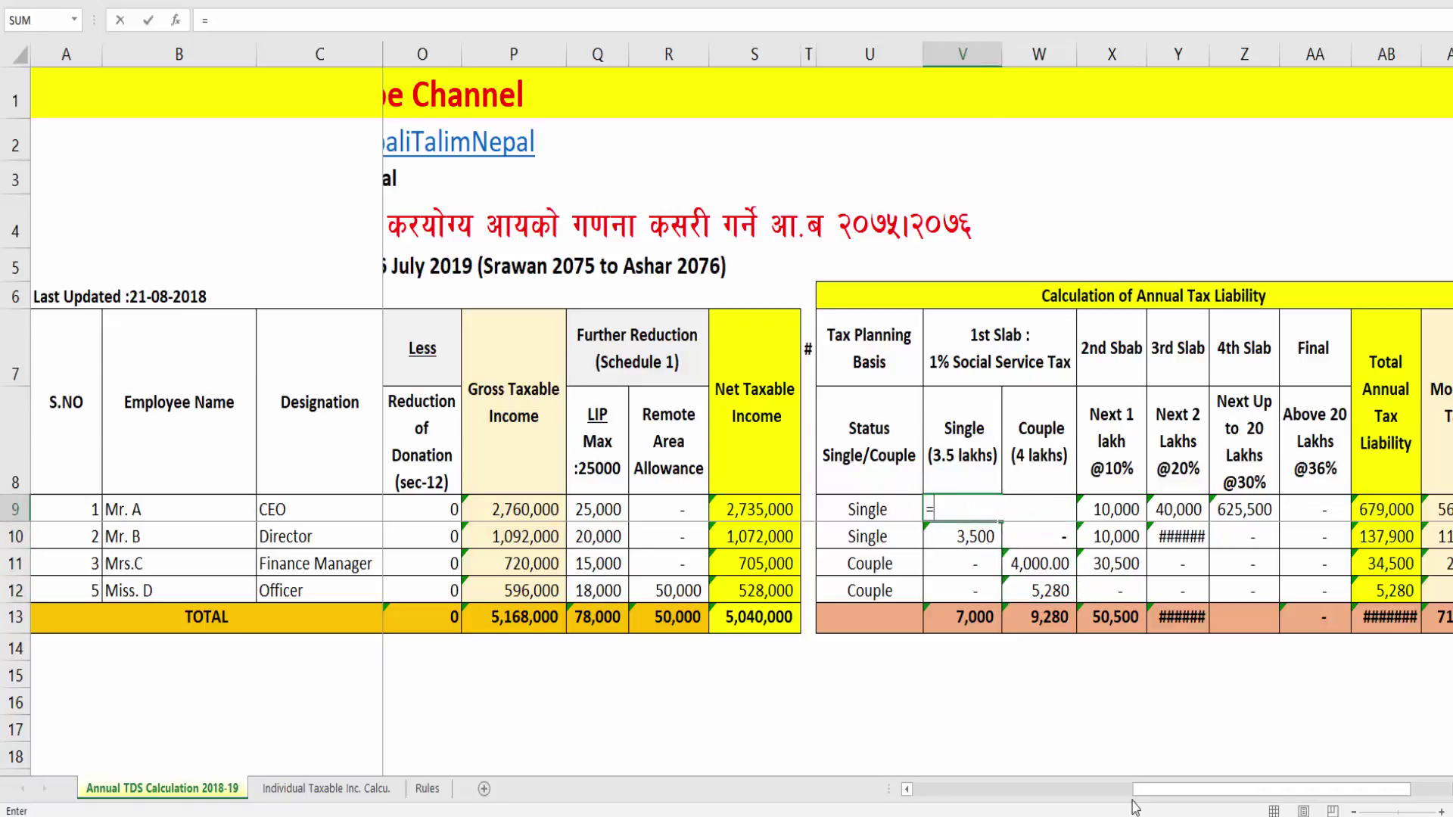
type("35000")
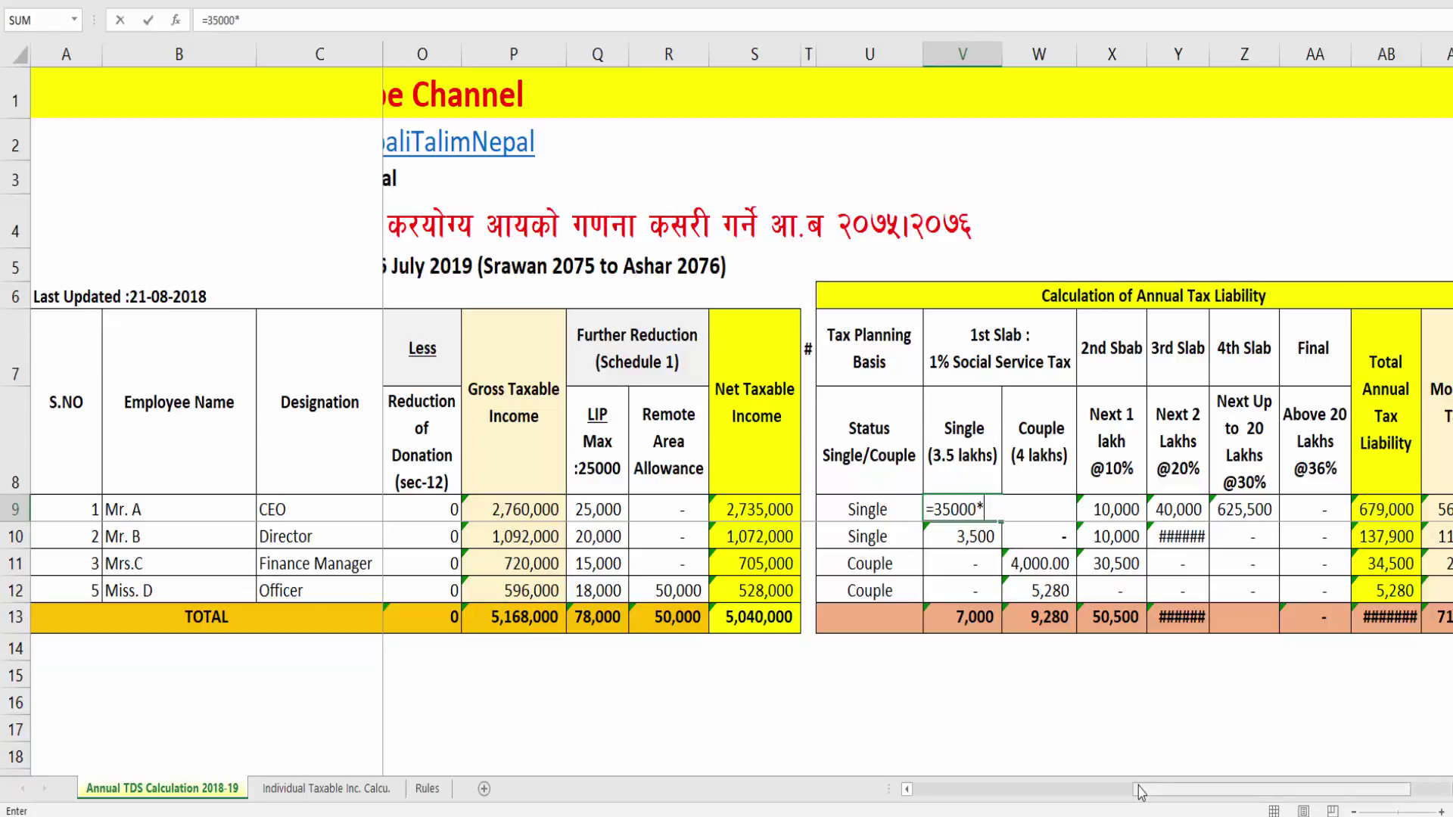
type("*1%")
Step: Correct V9 to =350000*1% for a 3,500 single first-slab tax
key("Return")
key("Up")
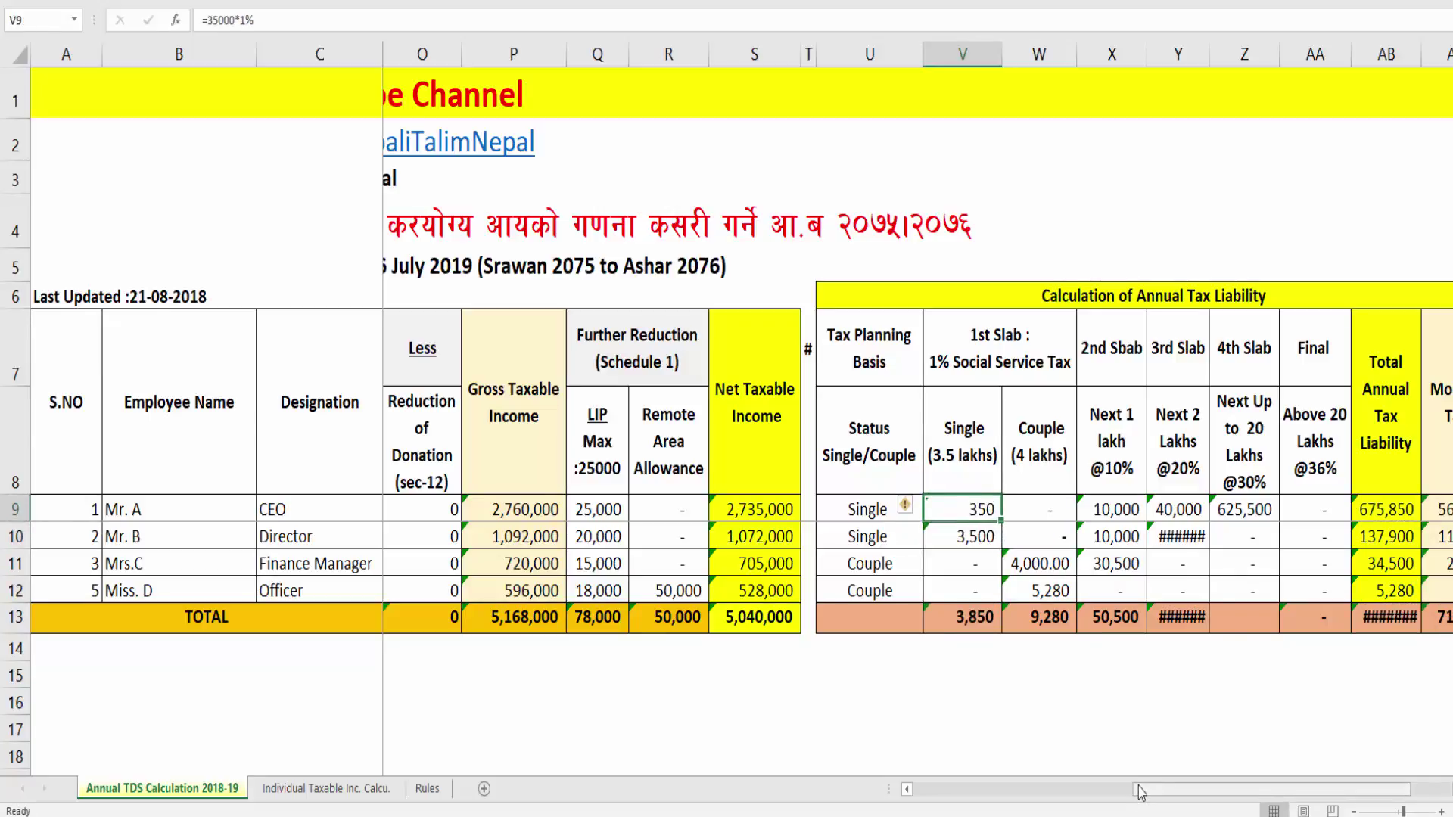
key("F2")
key("Left")
key("Left")
key("Left")
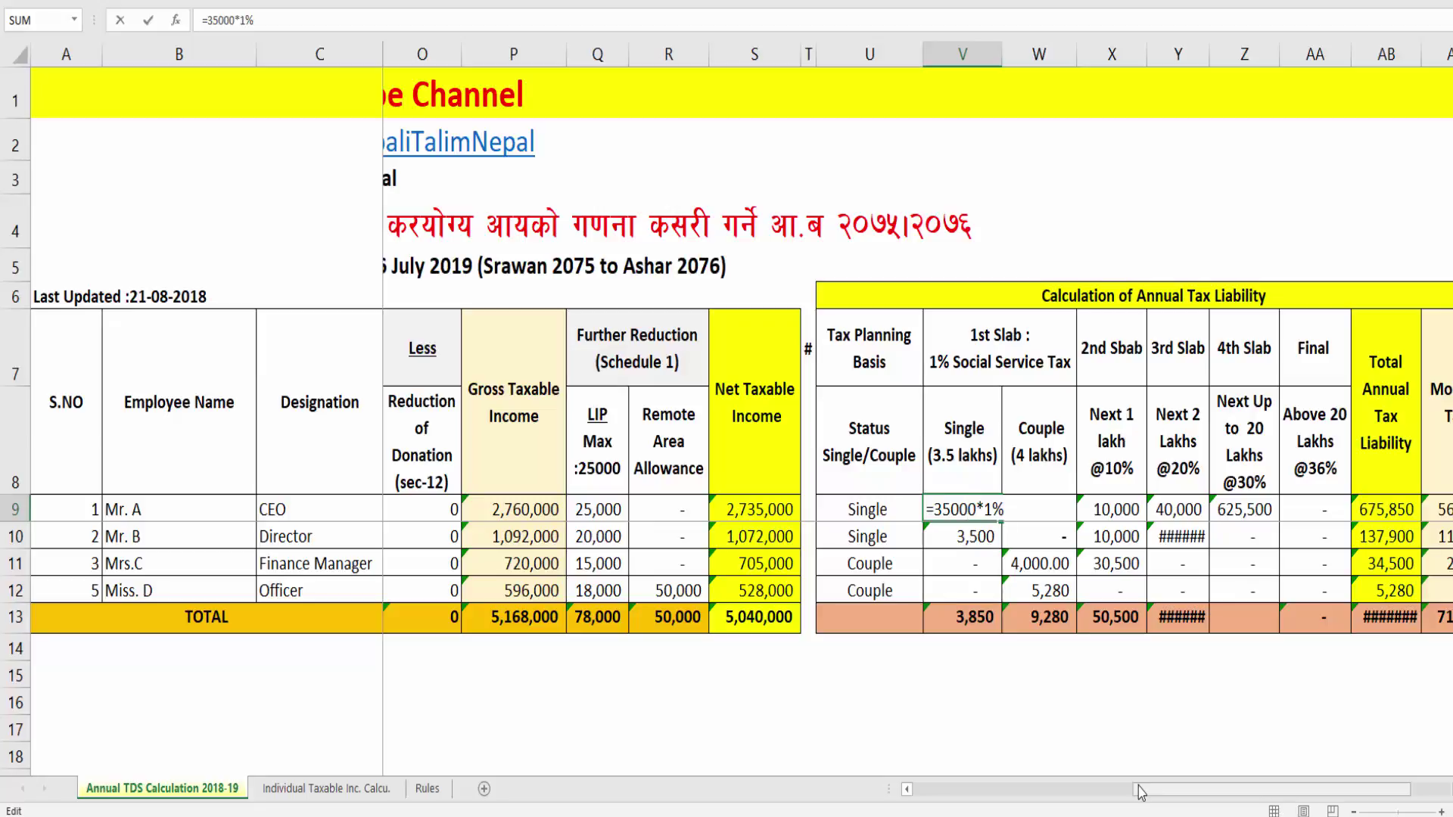
type("0")
key("Return")
key("shift+Up")
key("ctrl+c")
key("Escape")
key("Right")
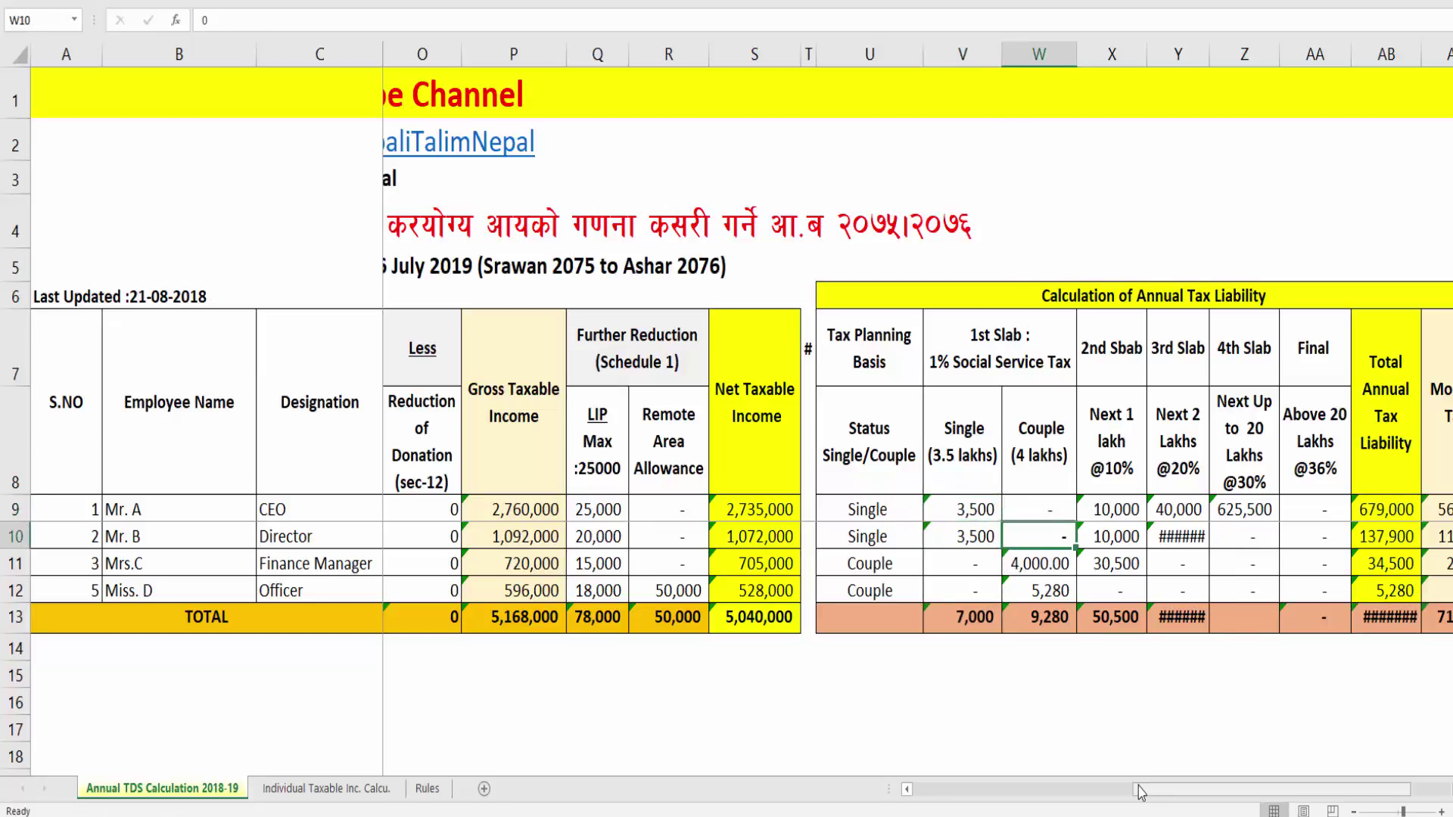
key("Down")
key("Up")
key("Up")
key("Down")
key("Down")
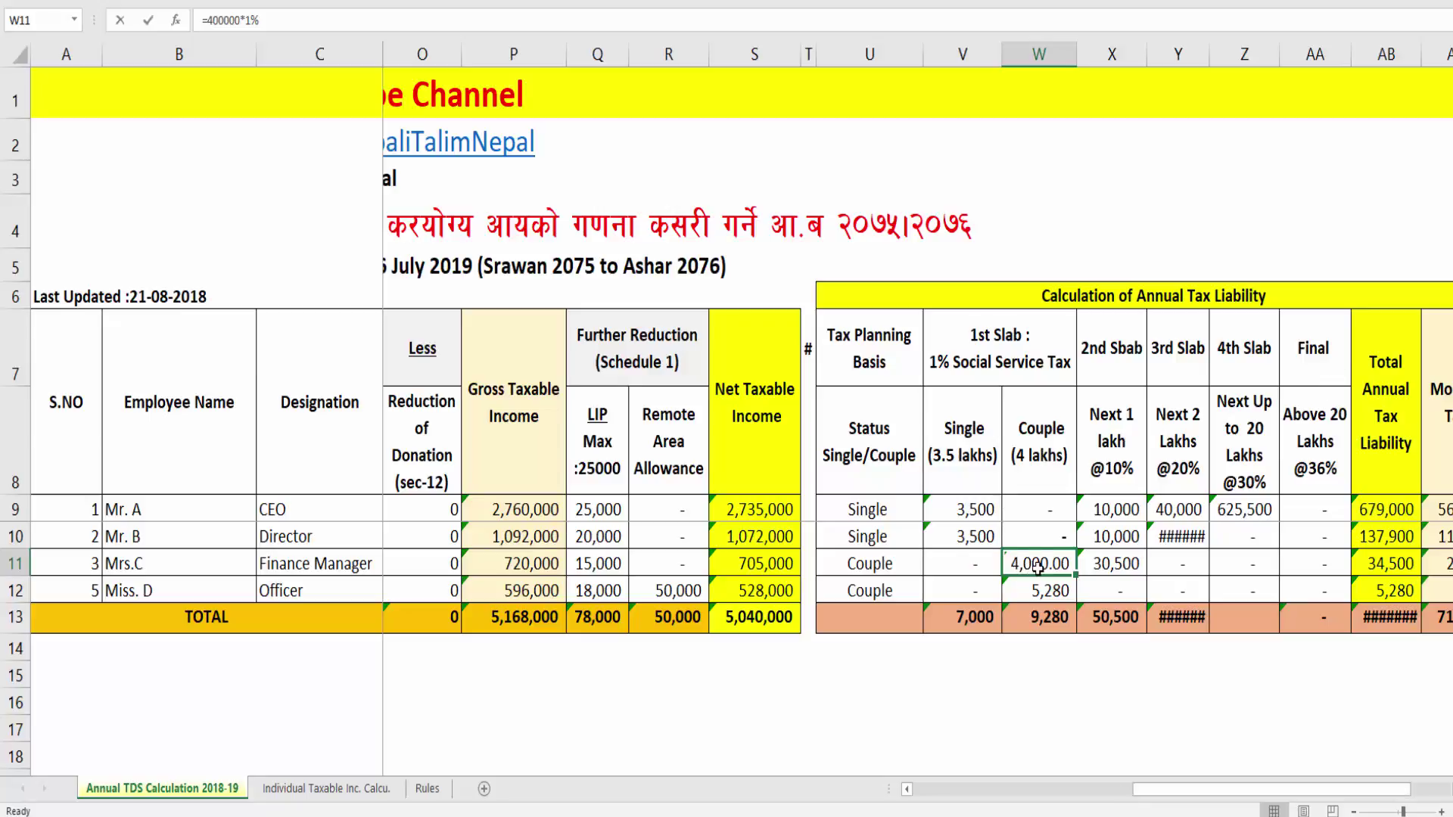
Step: Enter =400000*1% in W11 and fill it to W12, totalling 8,000
type("=400000*")
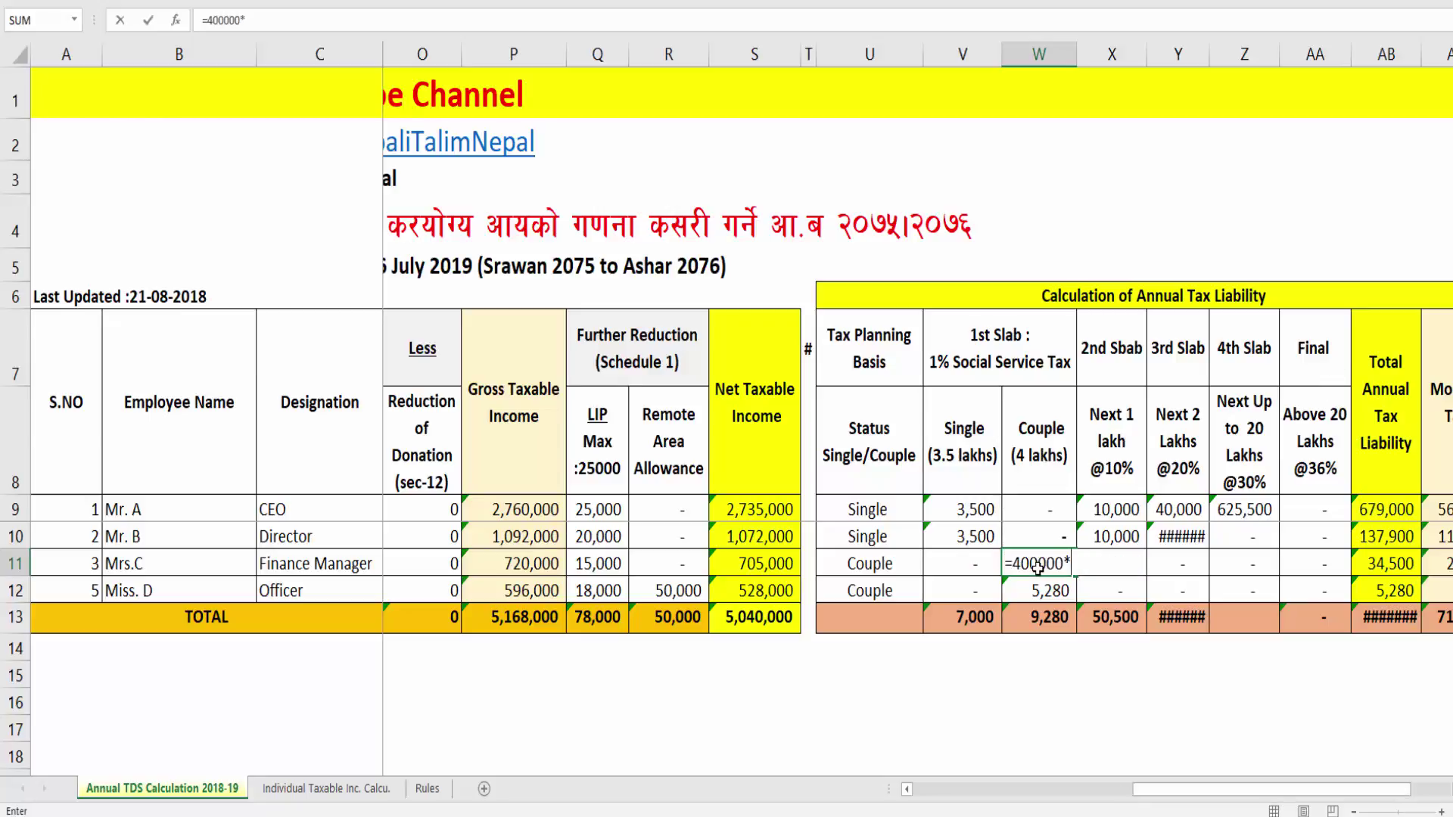
type("-")
key("BackSpace")
type("1%")
key("Return")
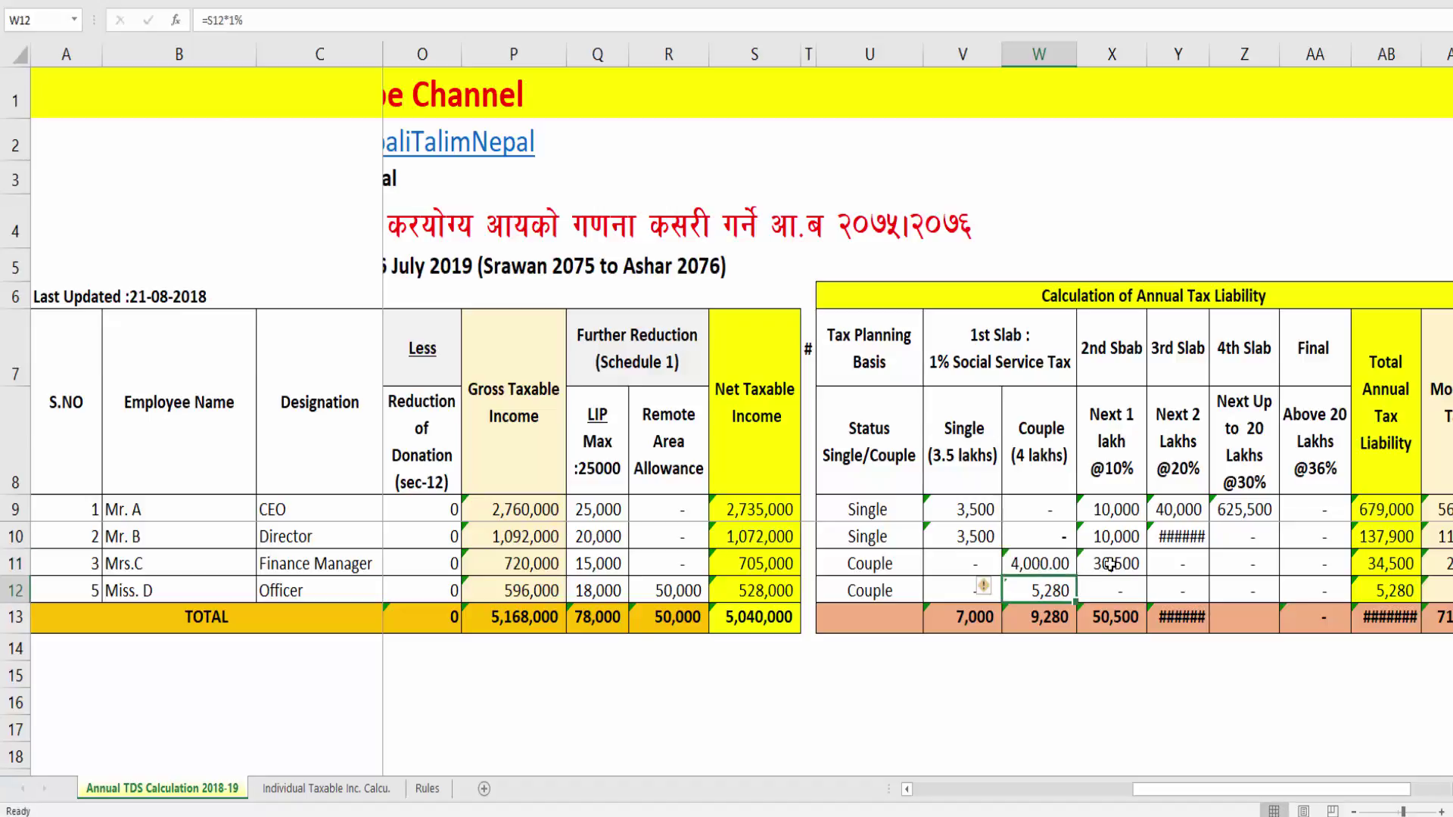
left_click(1052, 566)
left_click_drag(1078, 578, 1076, 597)
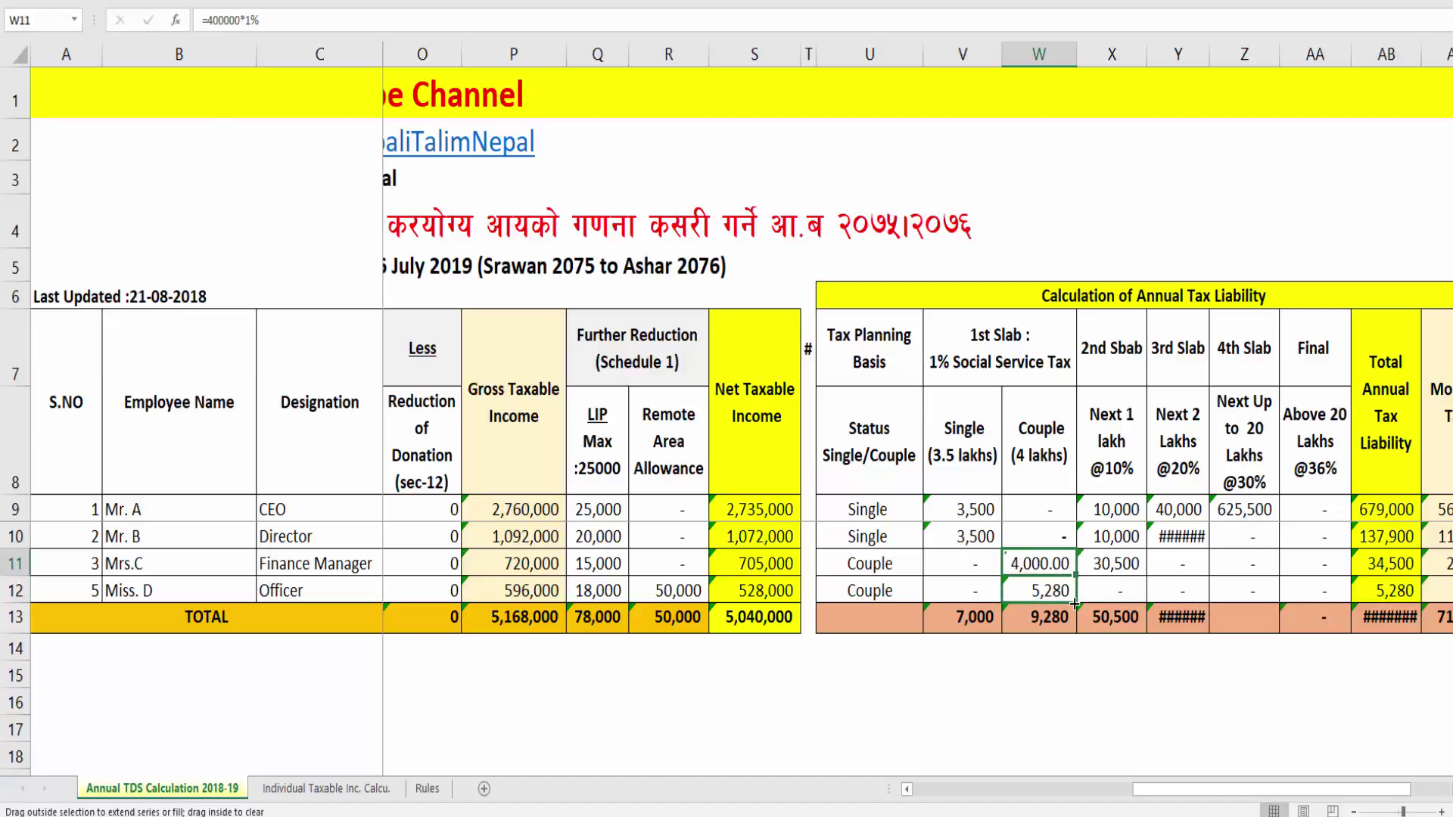
double_click(1039, 617)
Step: Rewrite the 10% slab formula in X9 as =100000*10%
left_click(1127, 492)
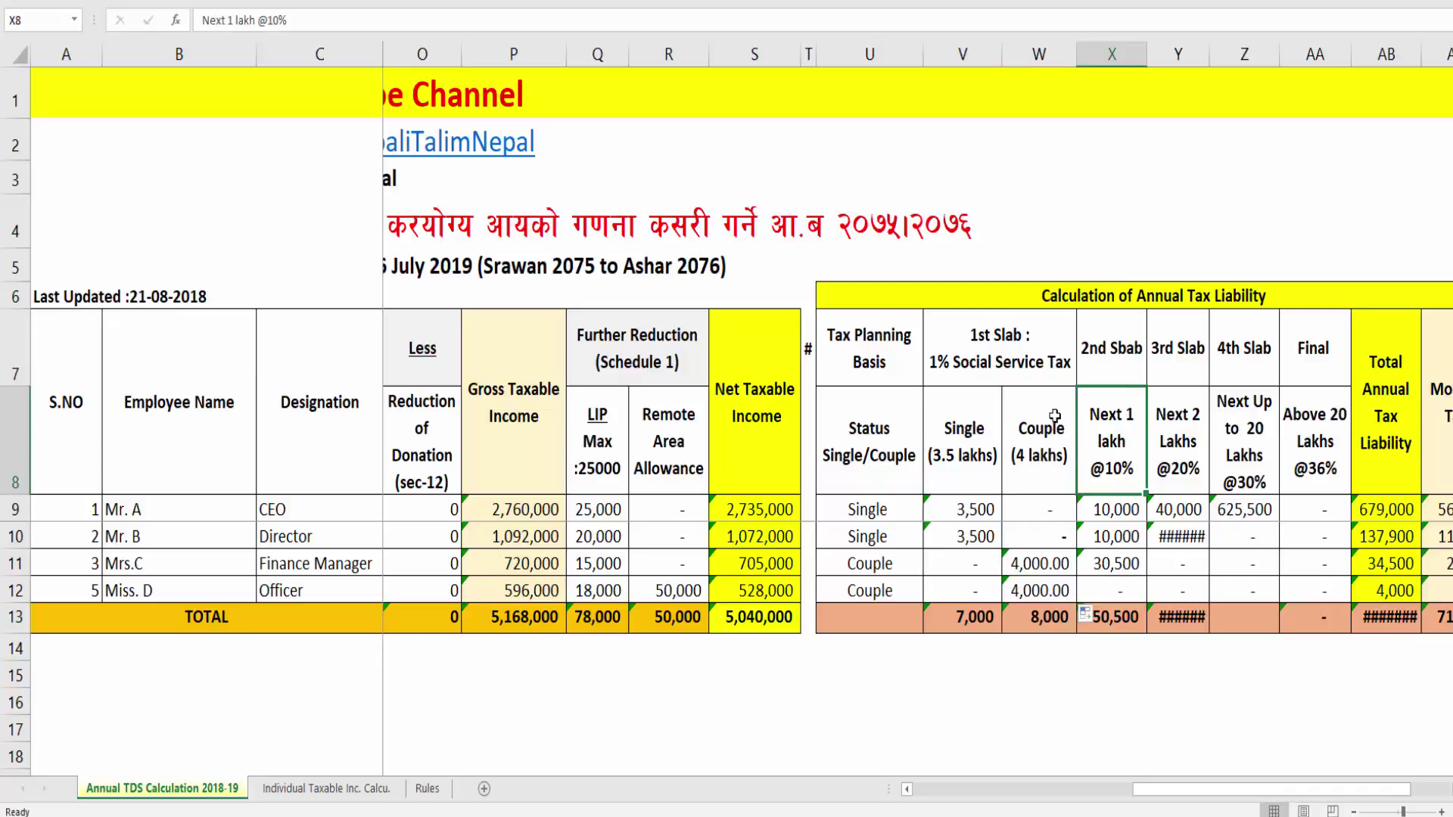
left_click_drag(938, 443, 958, 564)
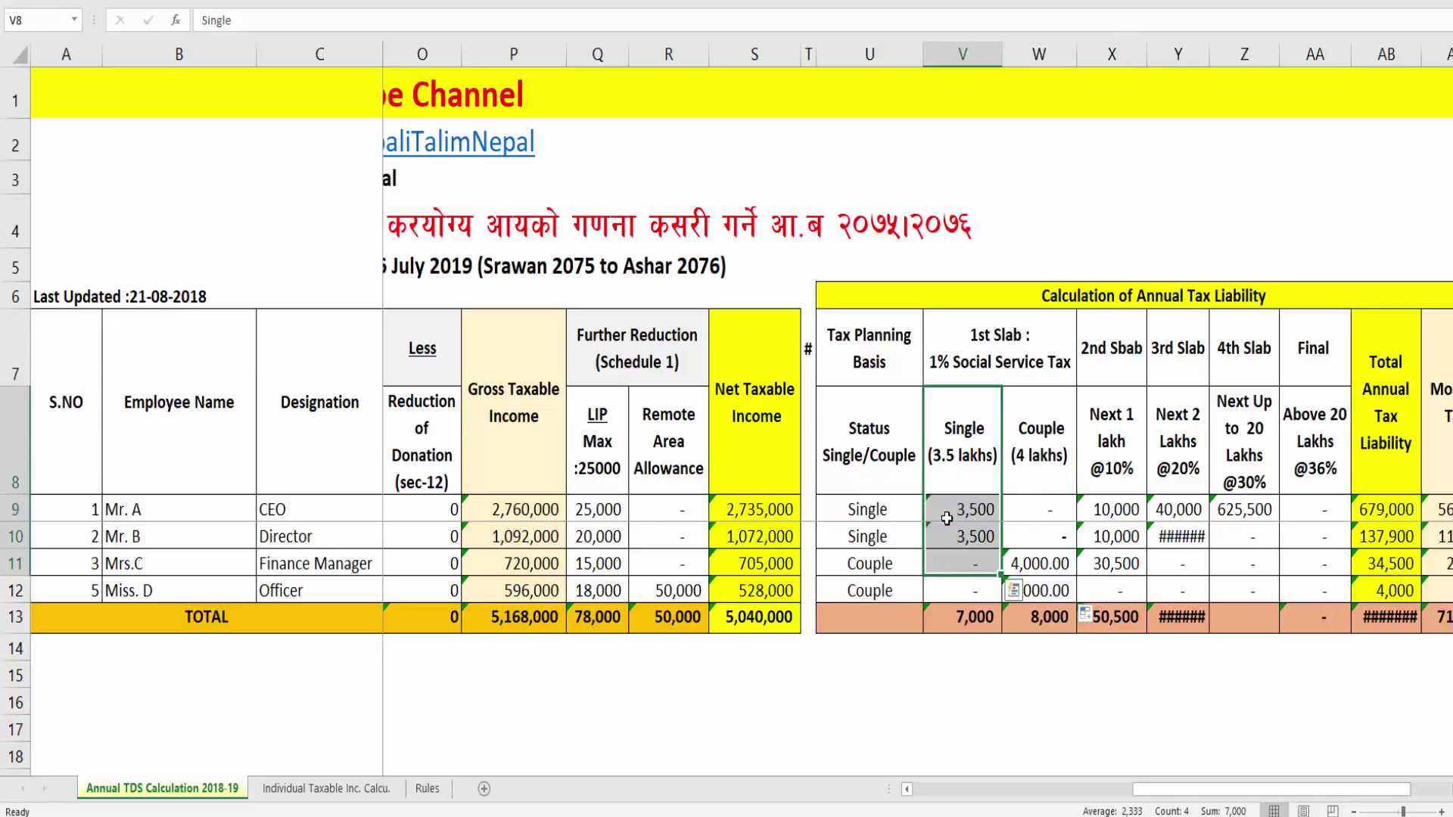
left_click_drag(961, 509, 961, 536)
left_click(1090, 513)
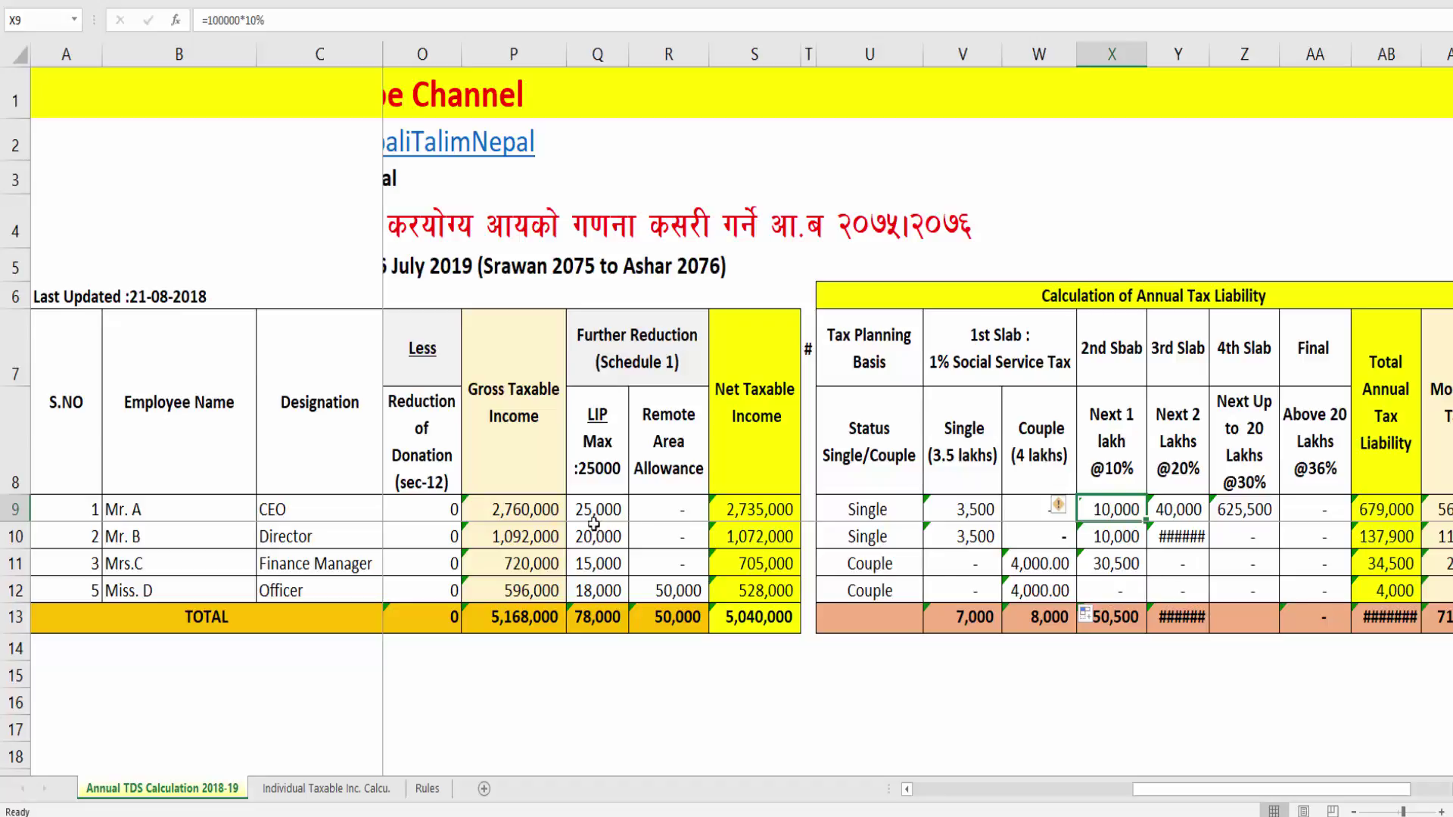
left_click(868, 510)
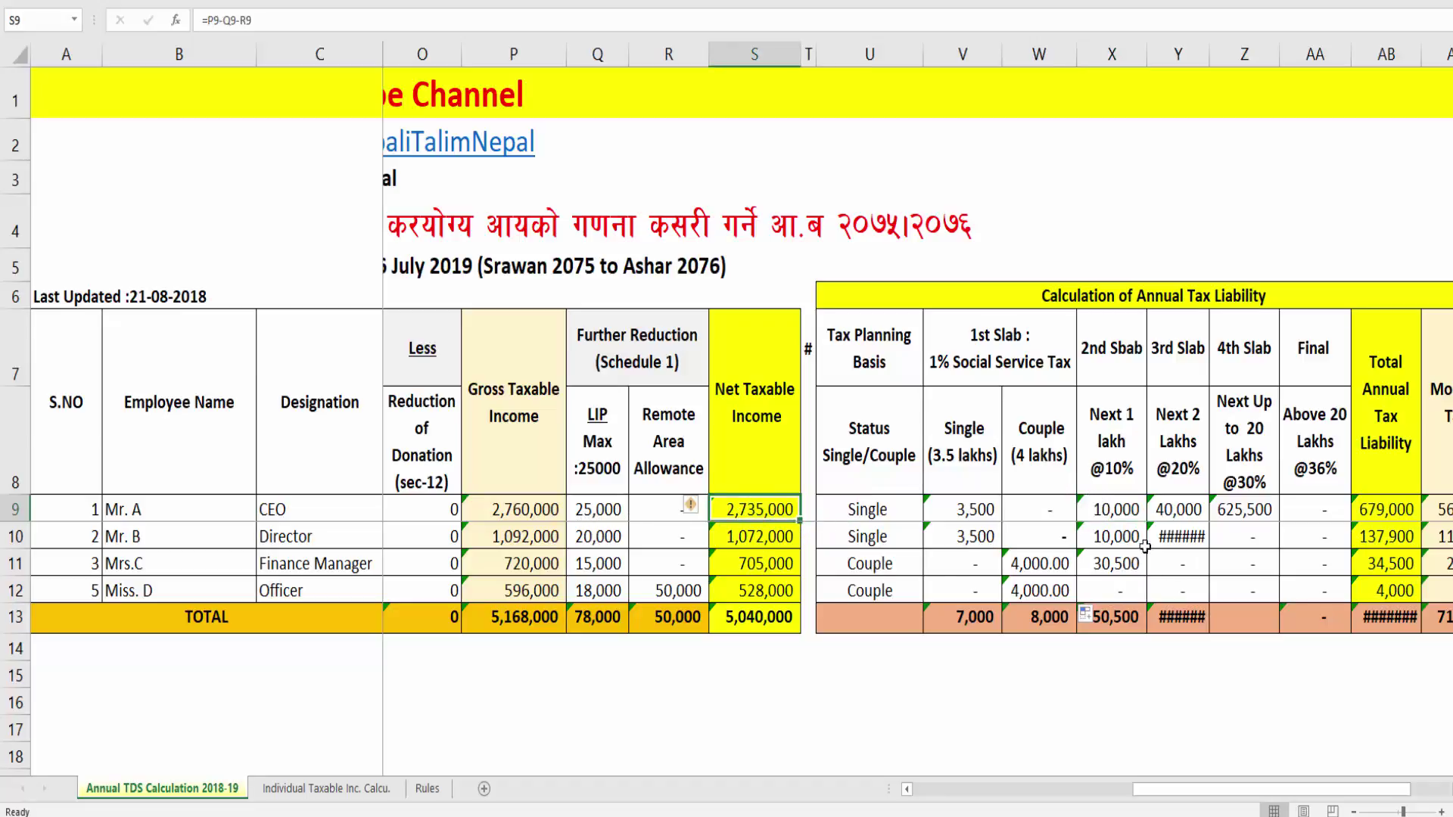
left_click(1119, 504)
type("=")
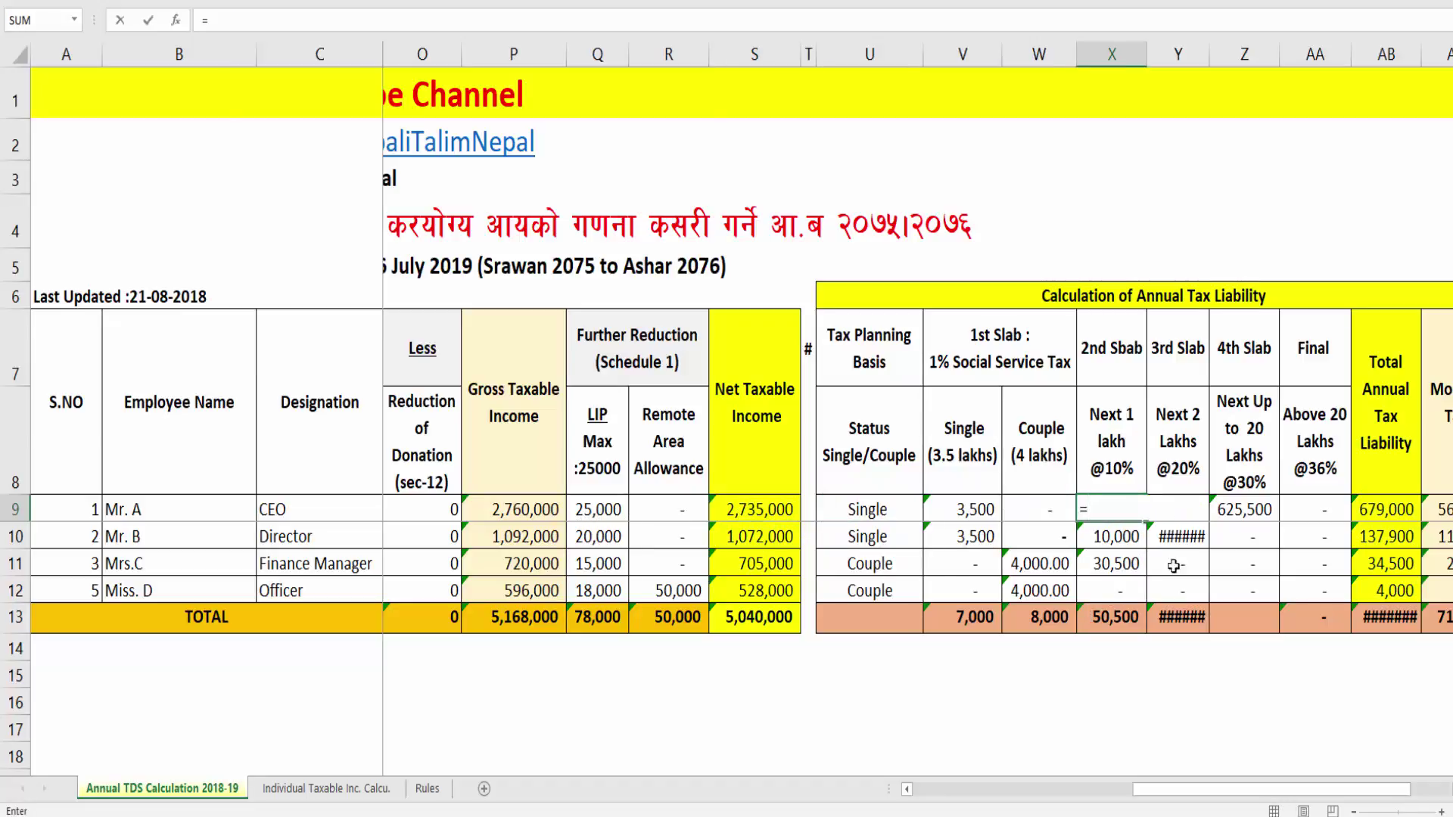
type("10000")
key("BackSpace")
key("BackSpace")
key("BackSpace")
key("BackSpace")
type("0000*10%")
key("Return")
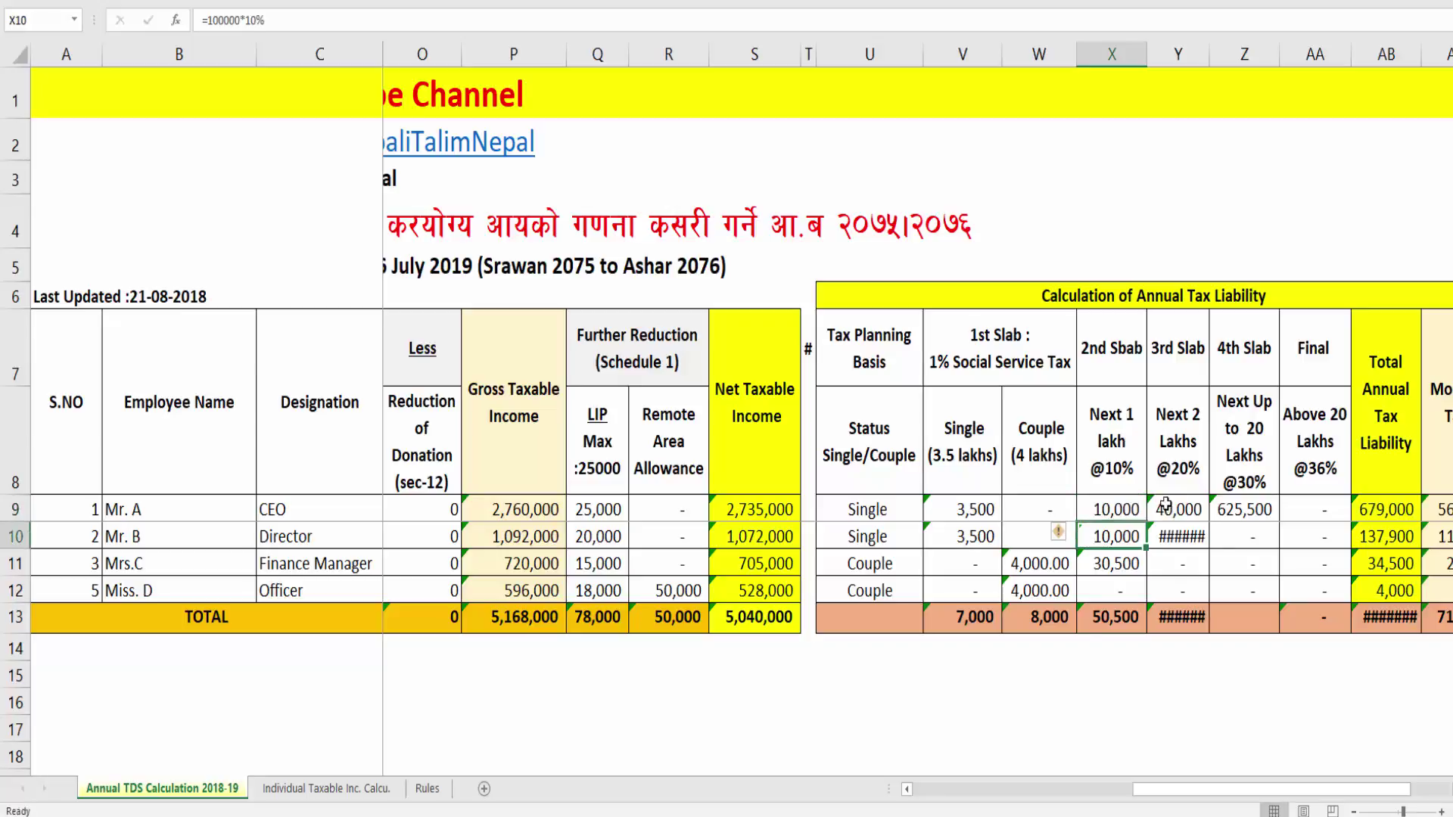
Step: Compare the 1% and 10% slab values against their headings, then view the Rules sheet
key("Up")
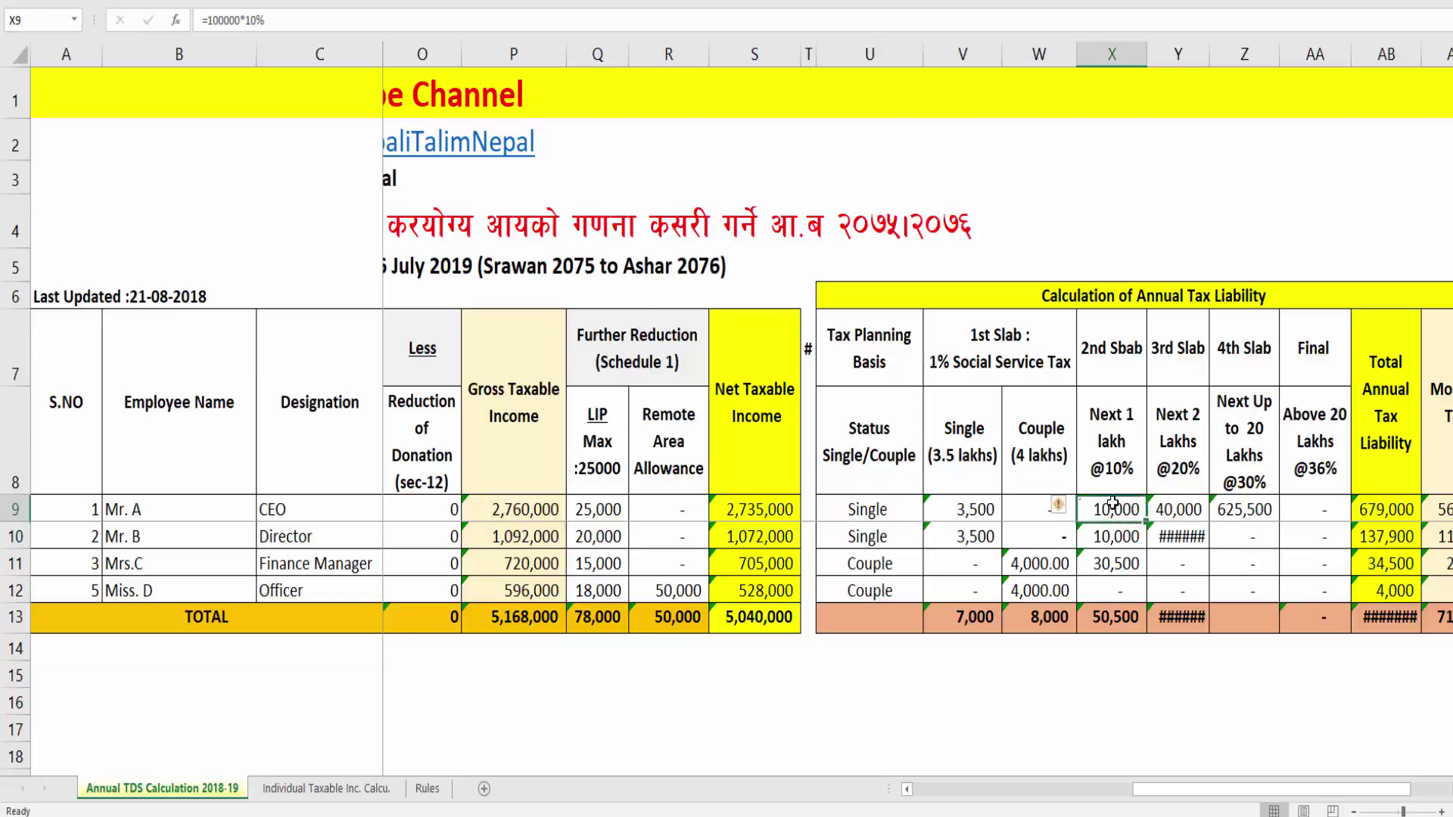
left_click(1132, 537)
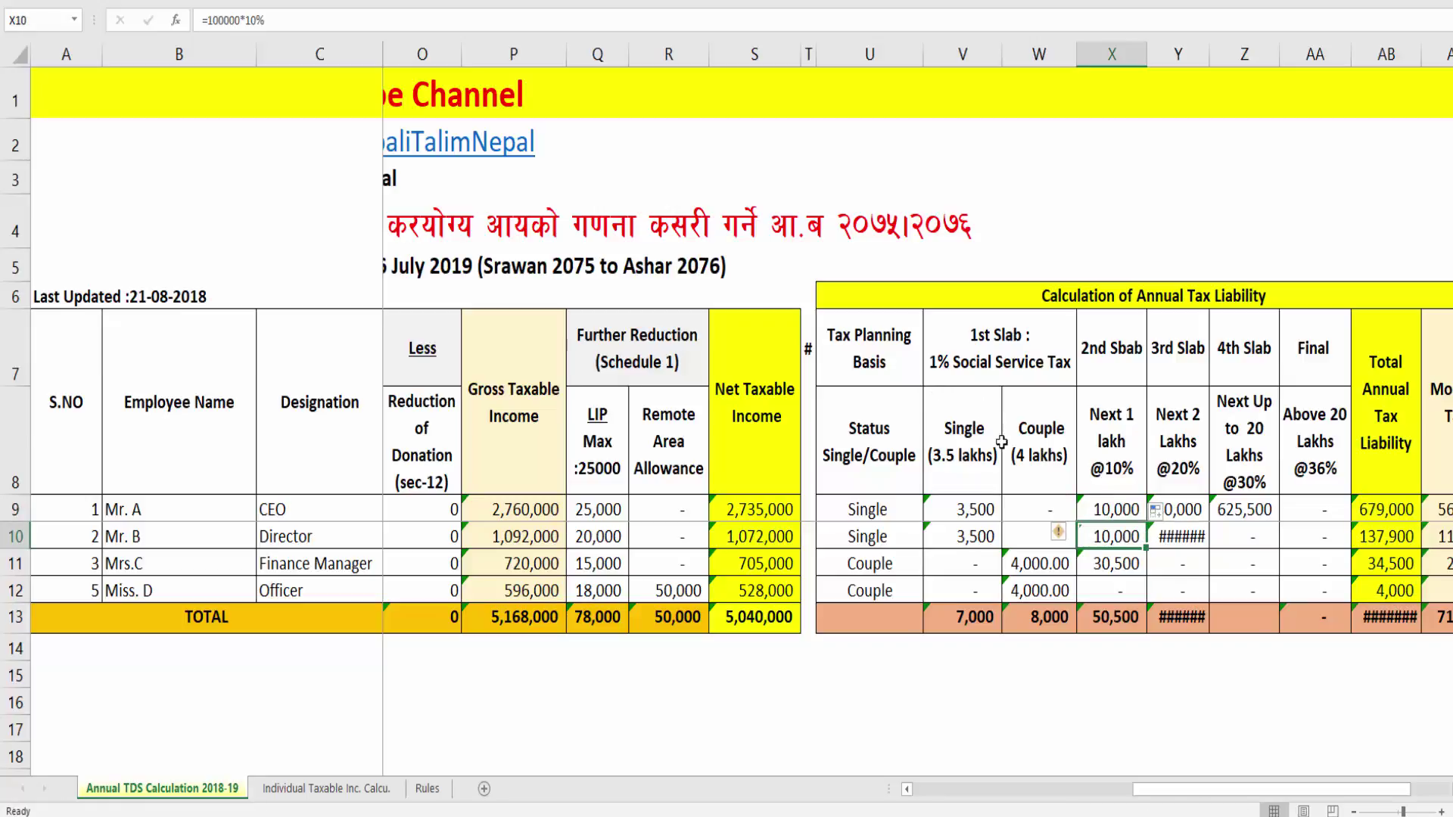
left_click(976, 513)
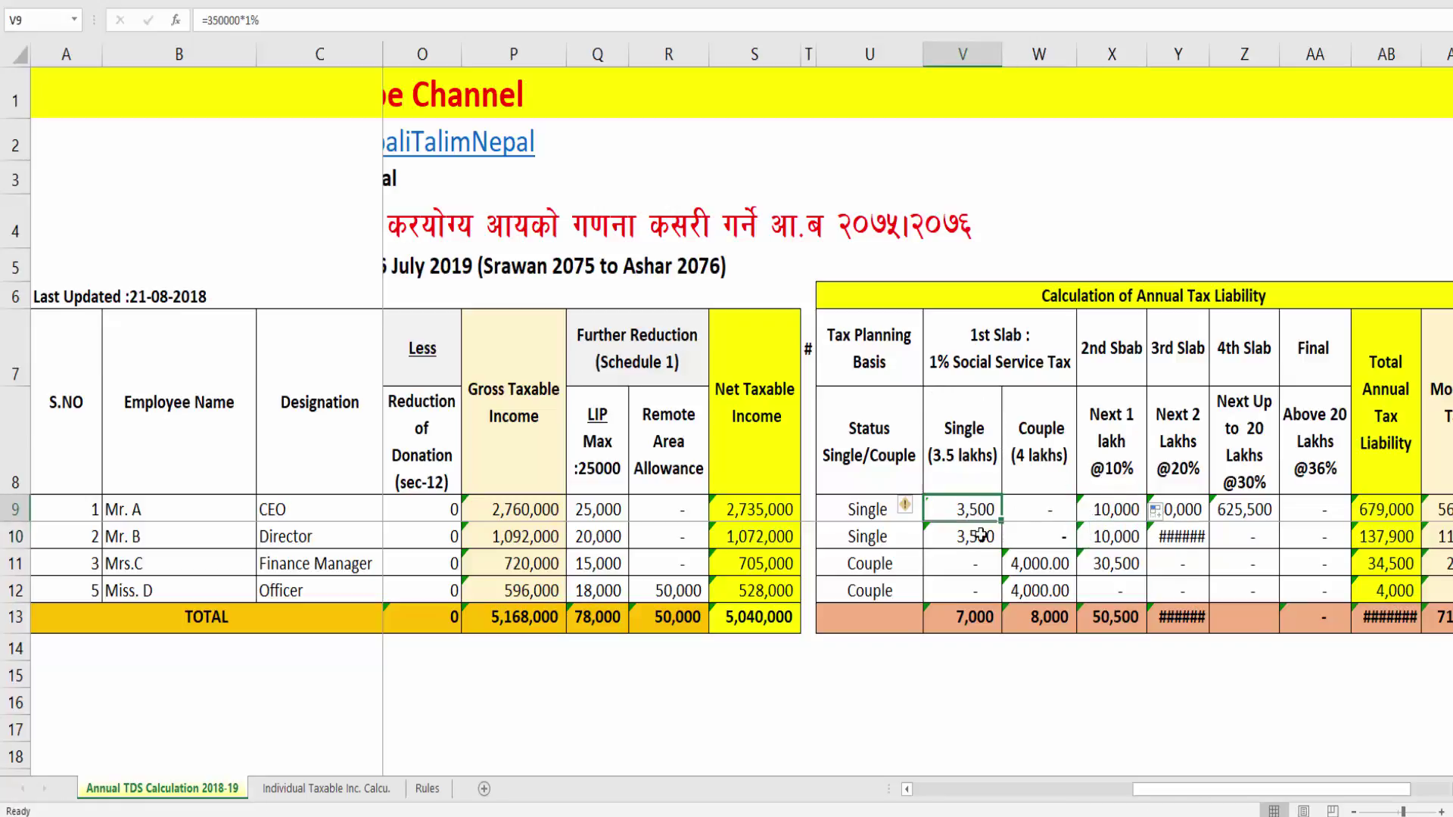
left_click(1106, 509)
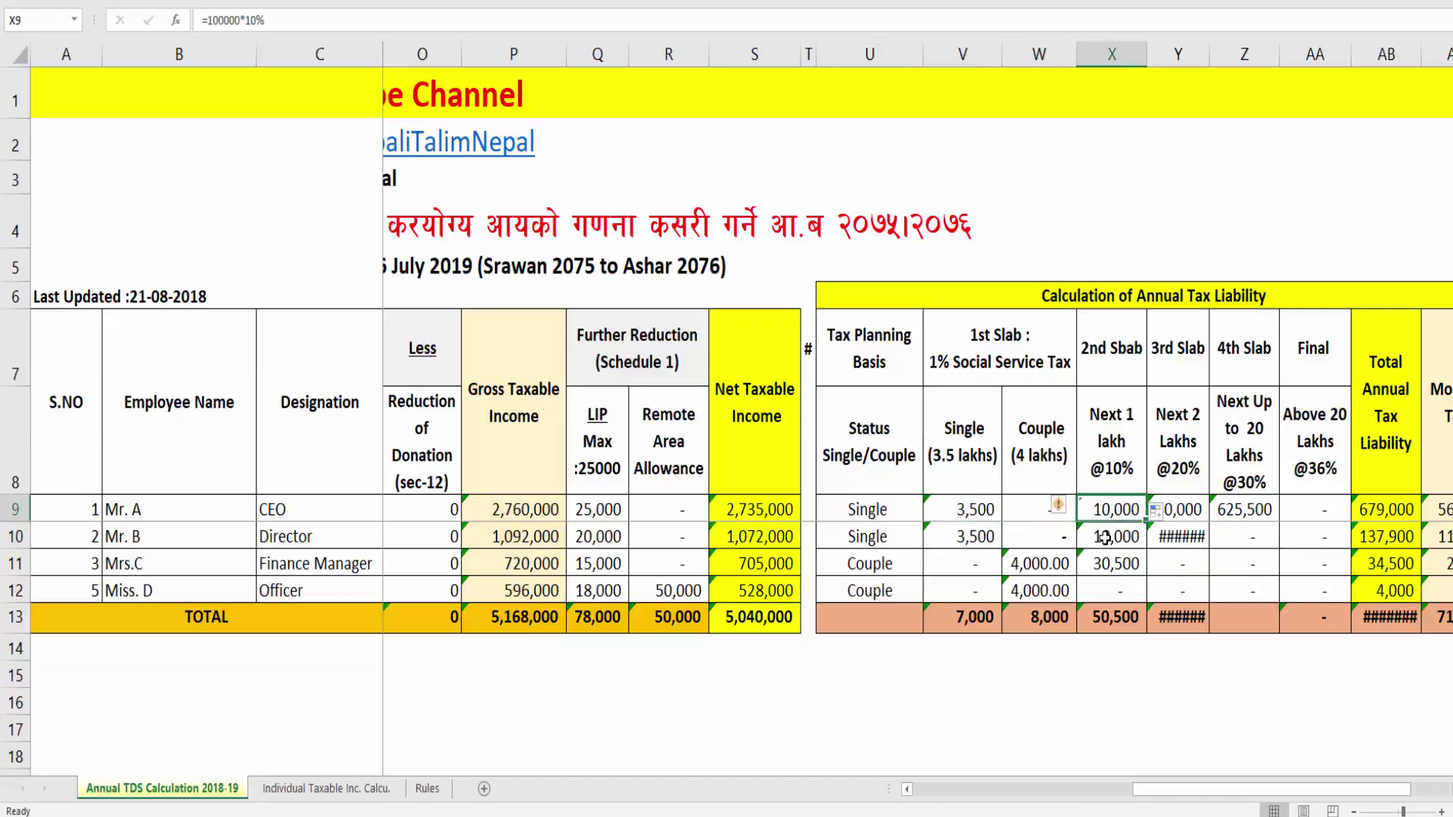
left_click(1105, 538)
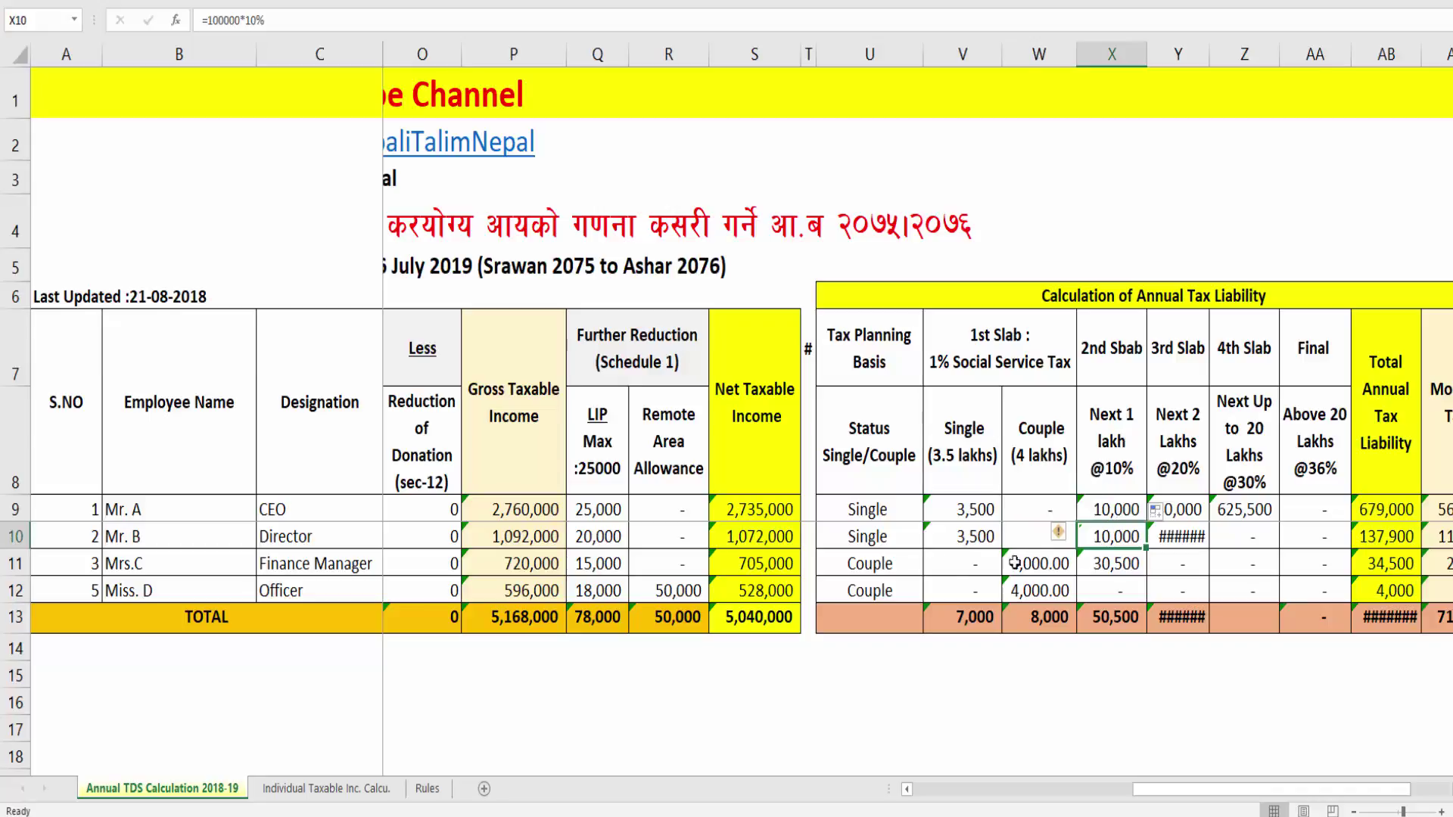
left_click(985, 503)
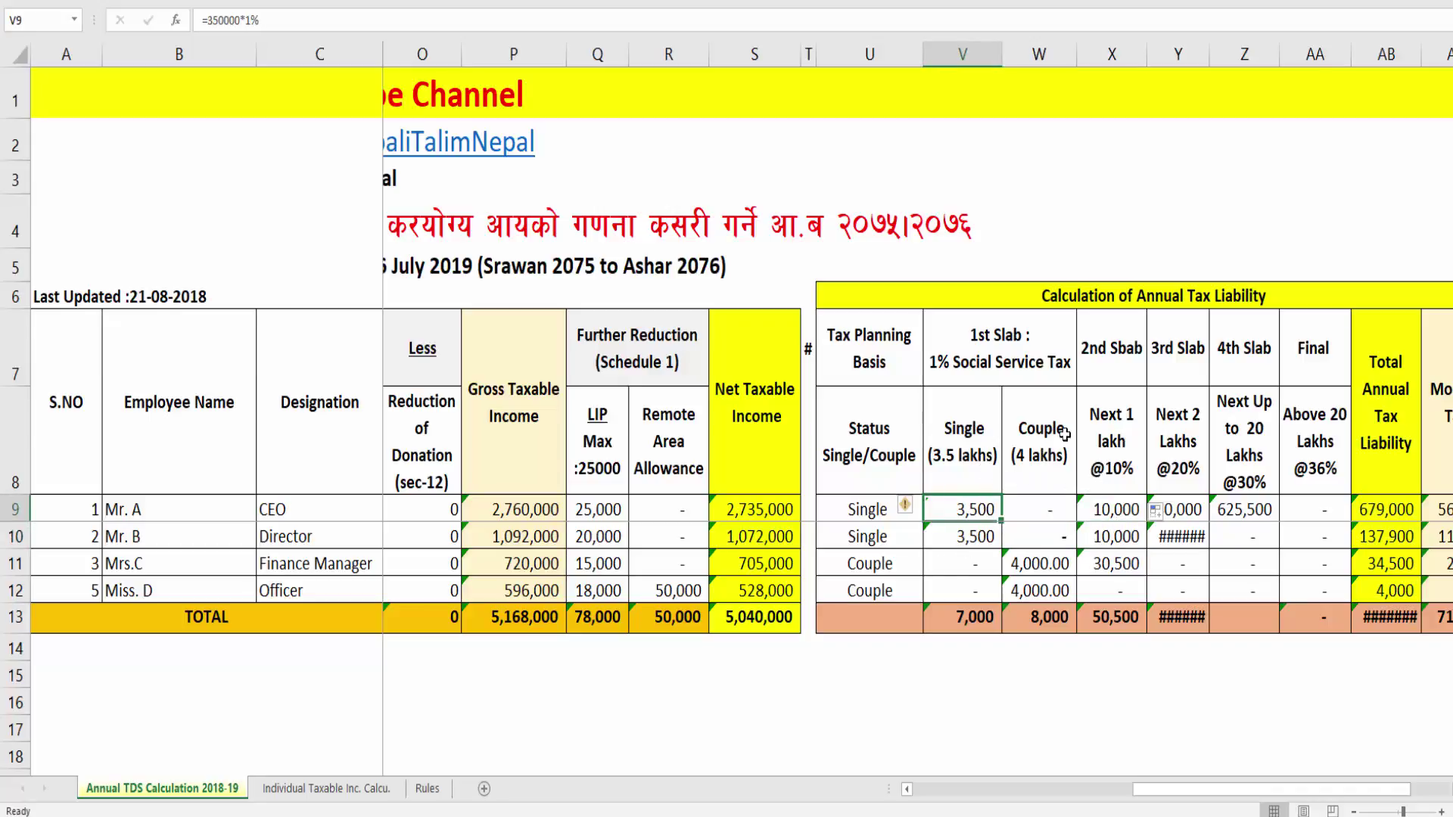
left_click(980, 454)
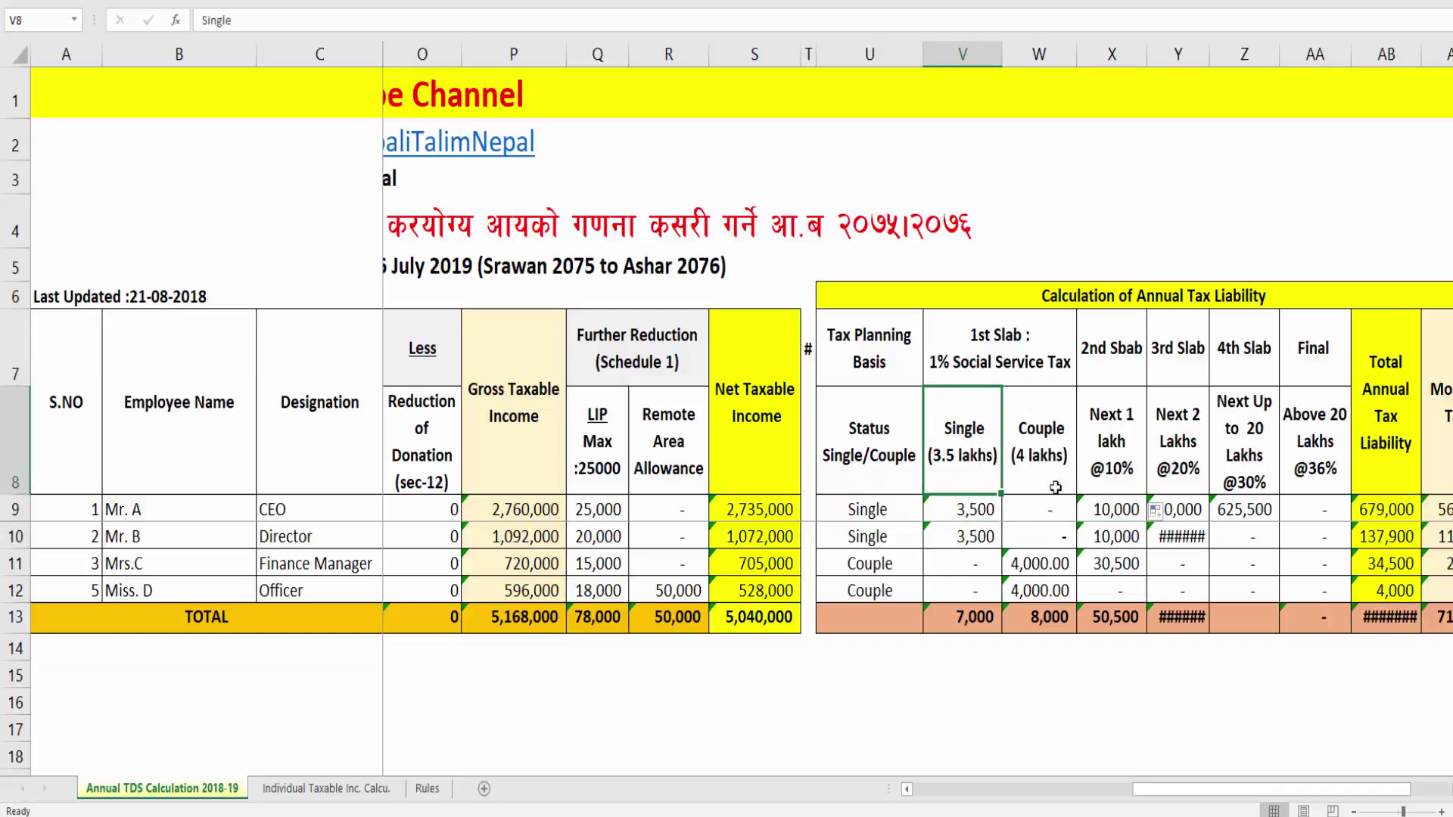
left_click(987, 520)
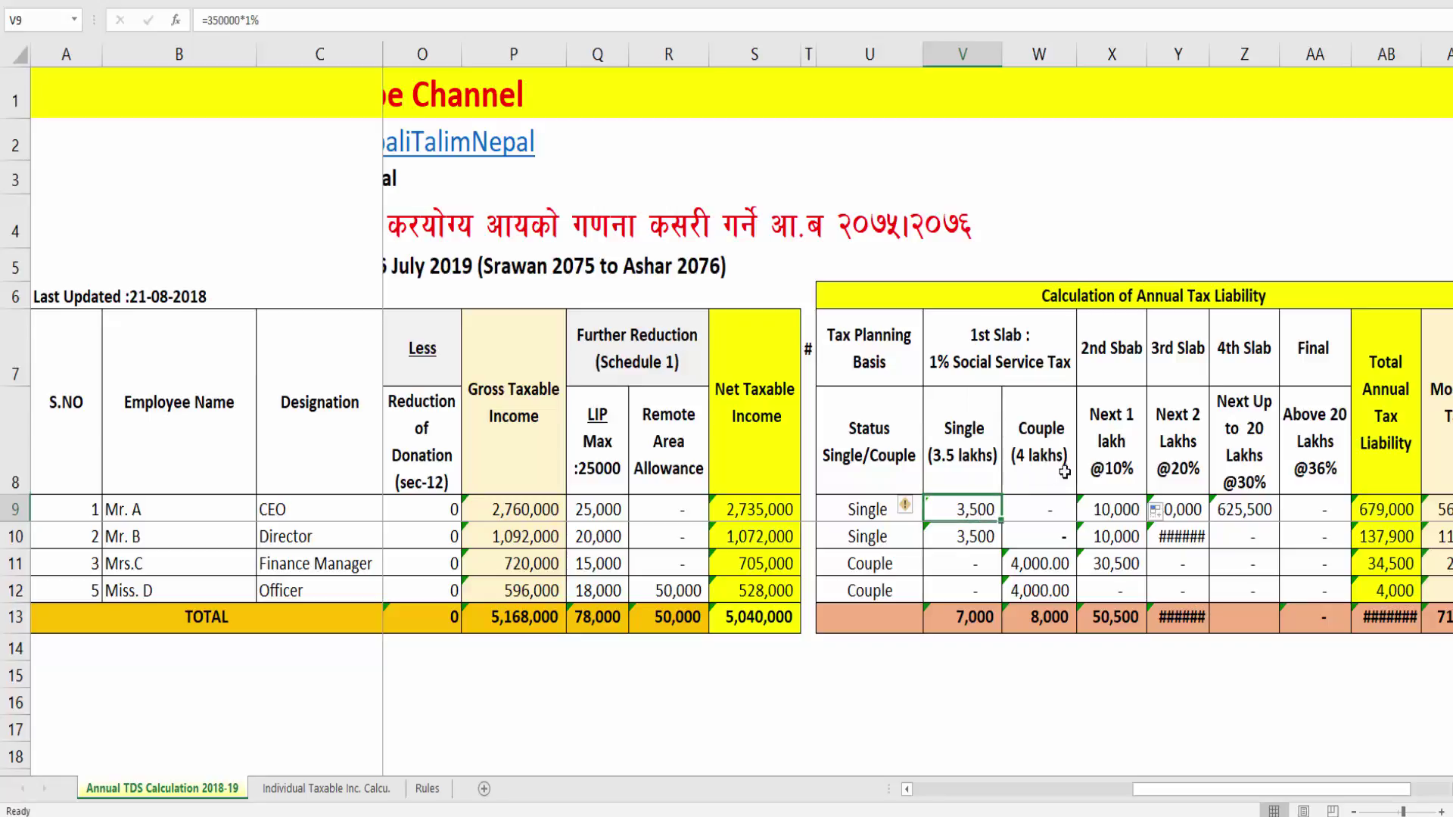
left_click(1120, 438)
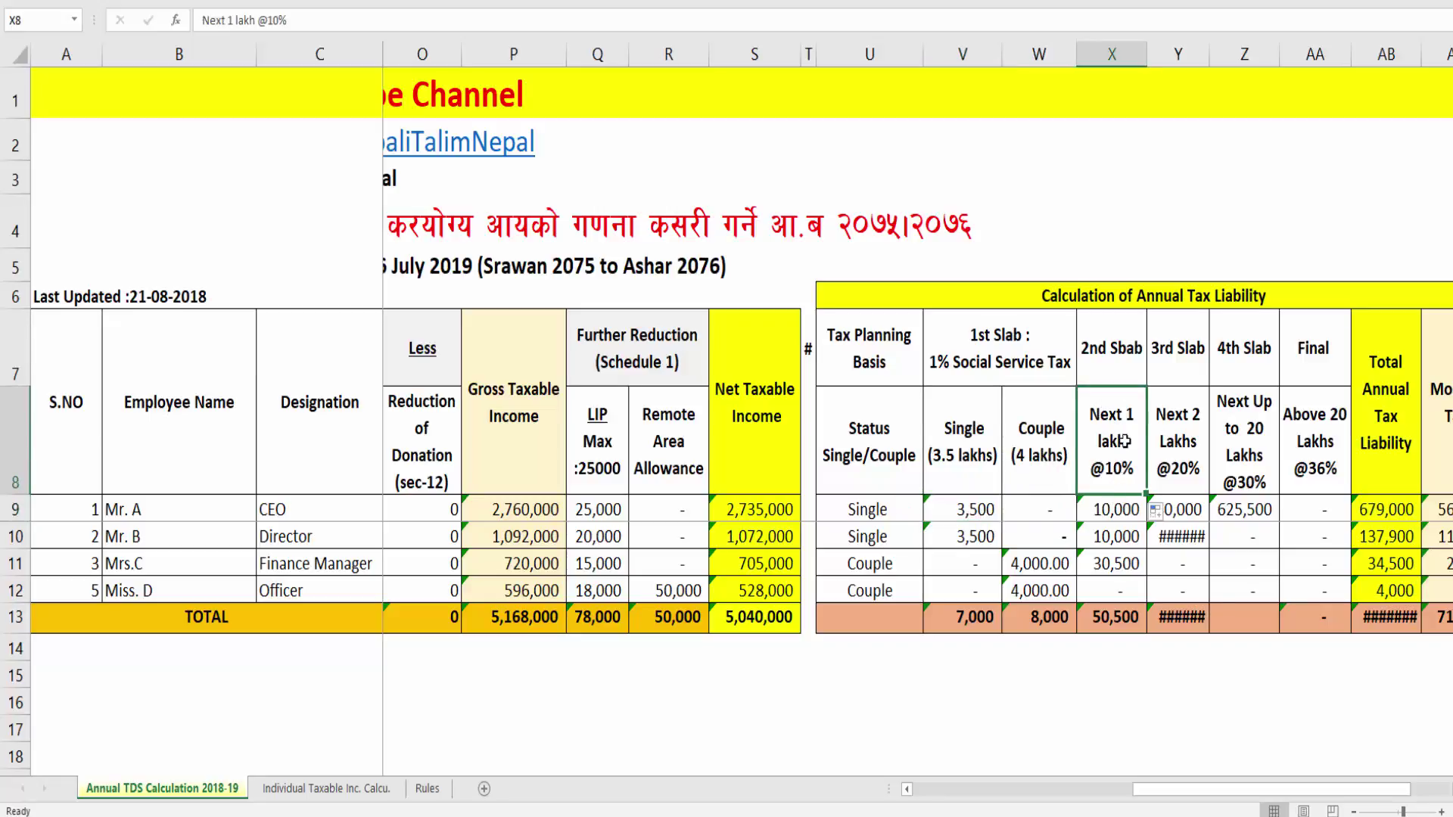
left_click(1126, 506)
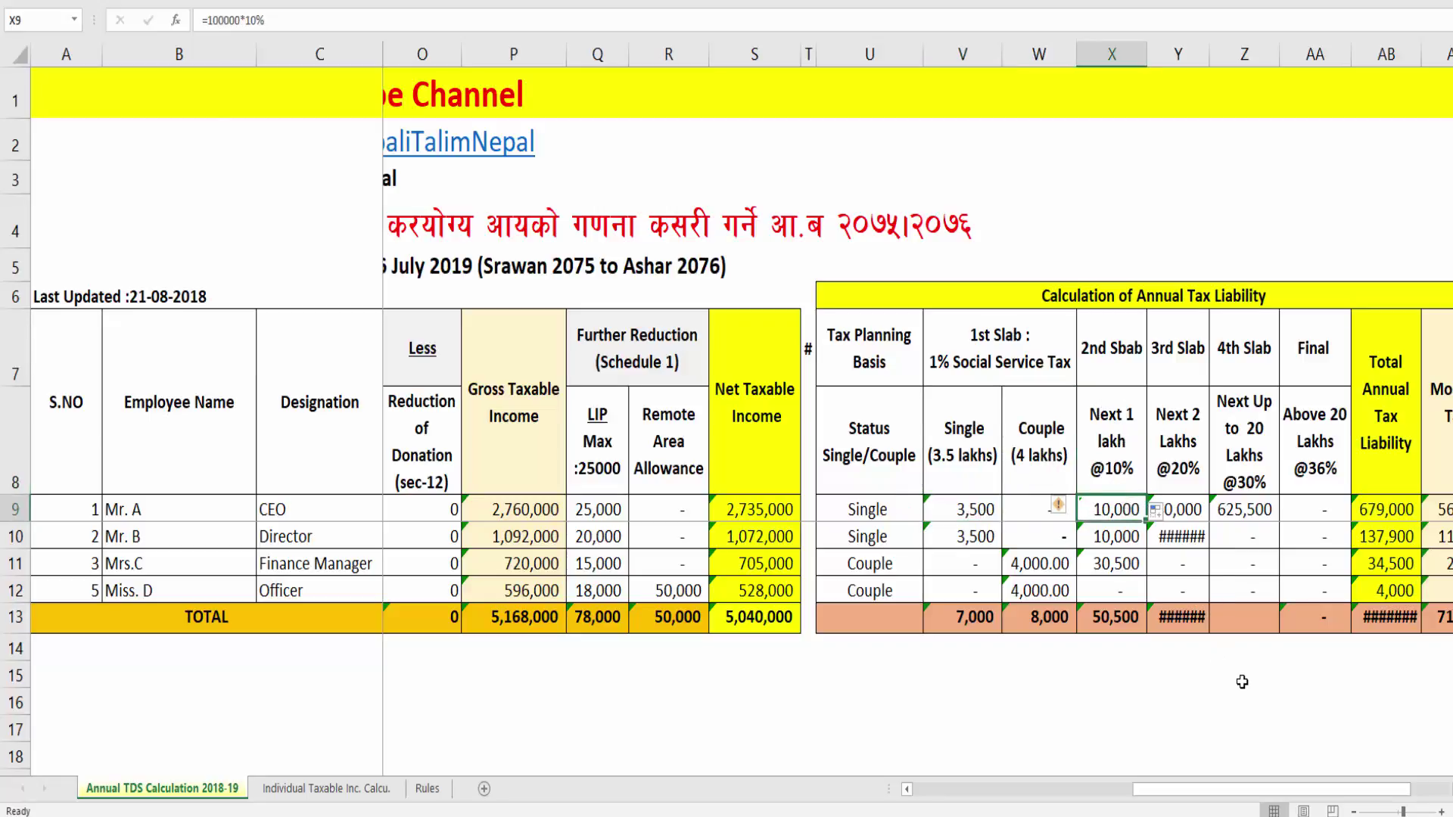
left_click(427, 788)
left_click(555, 525)
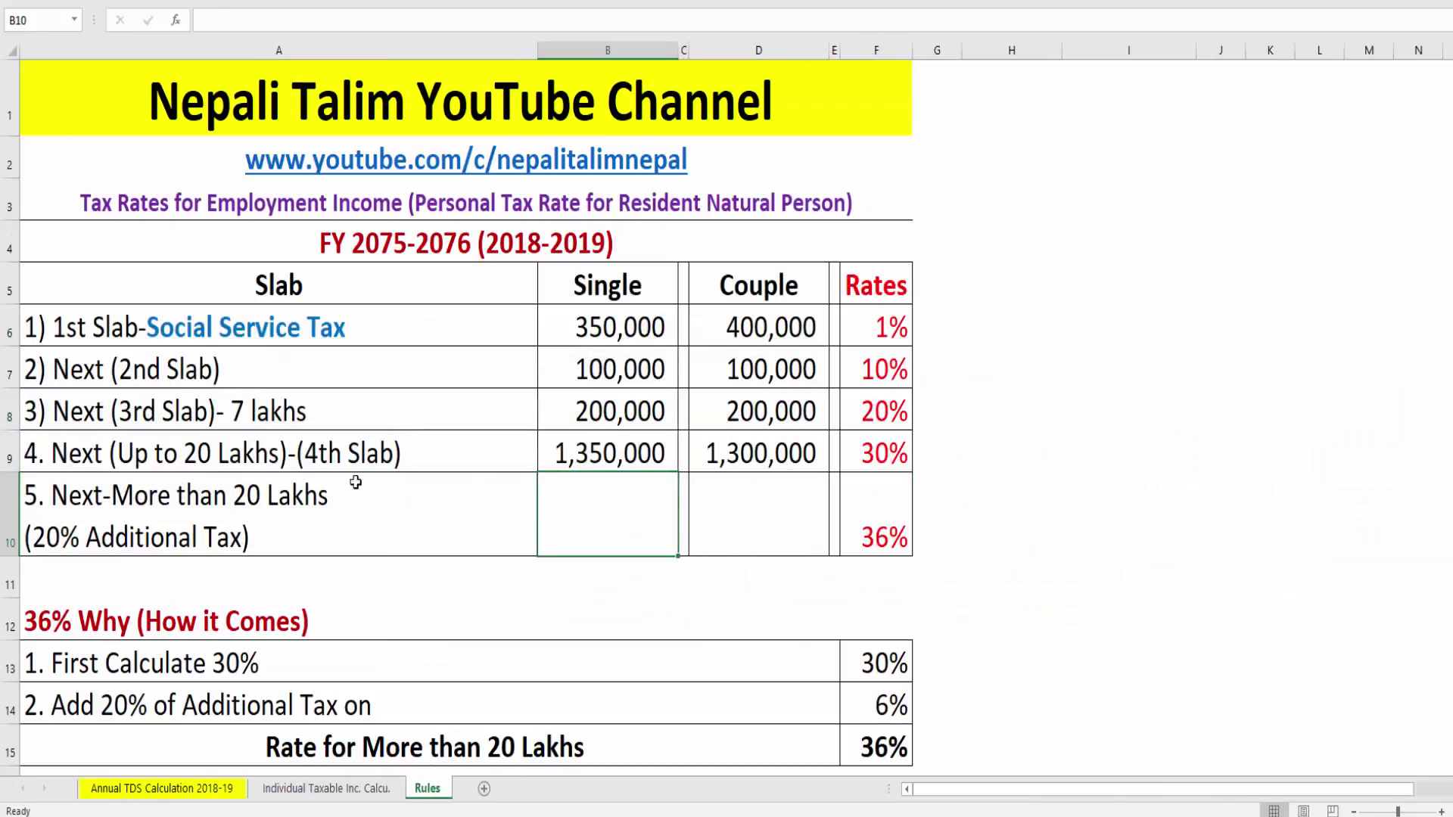
left_click(738, 299)
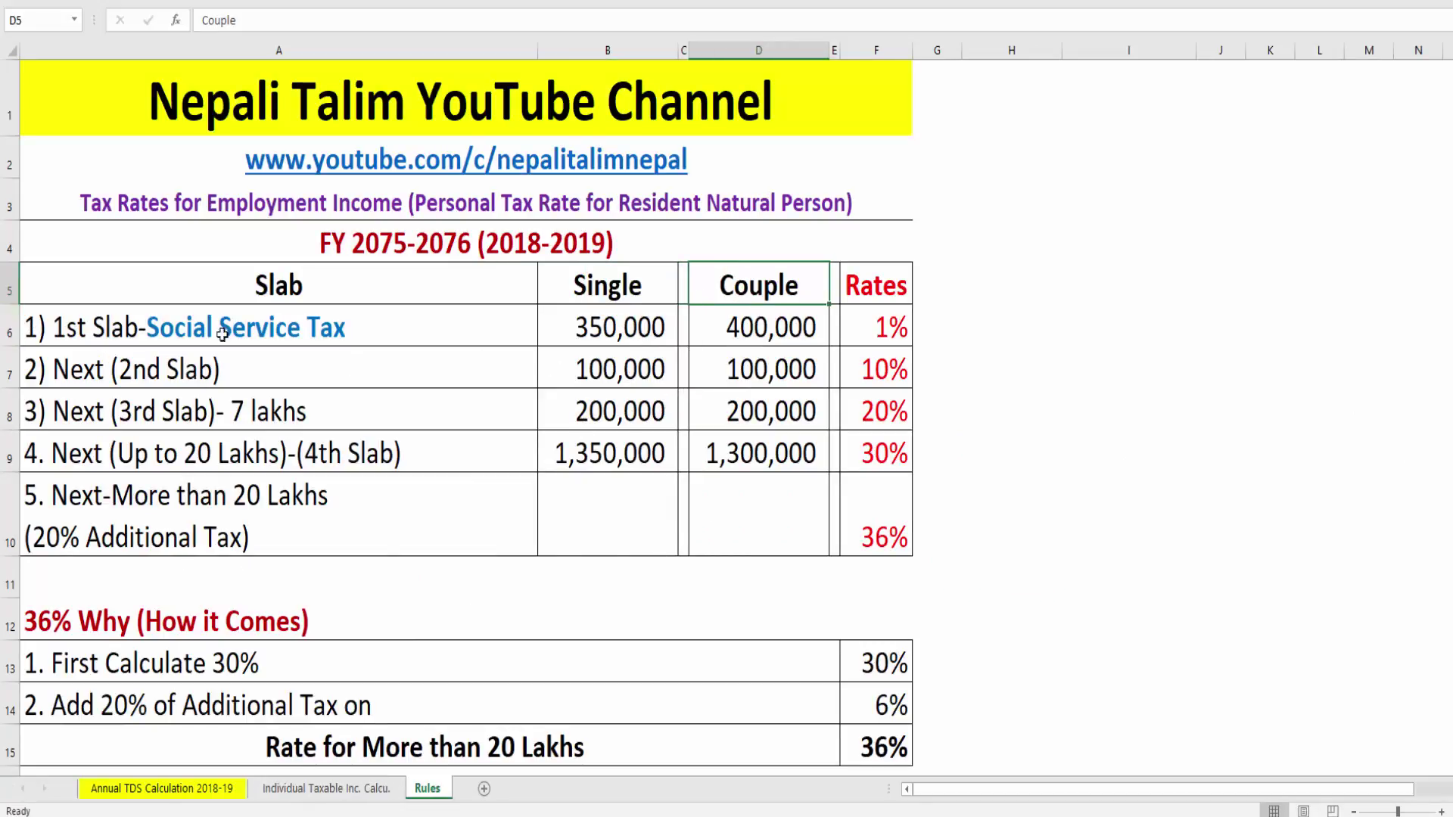
left_click(11, 327)
left_click(633, 295)
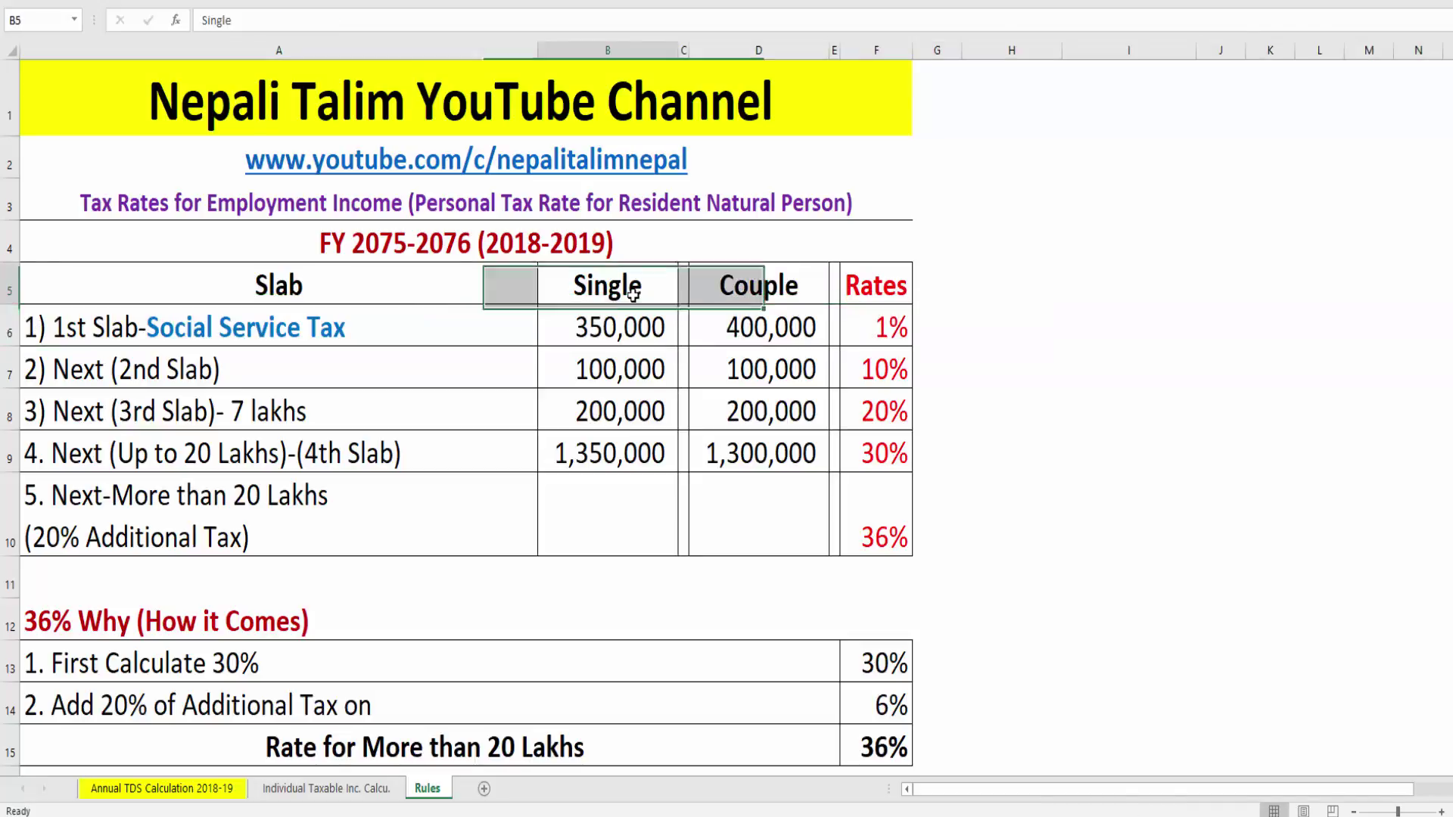
left_click(616, 325)
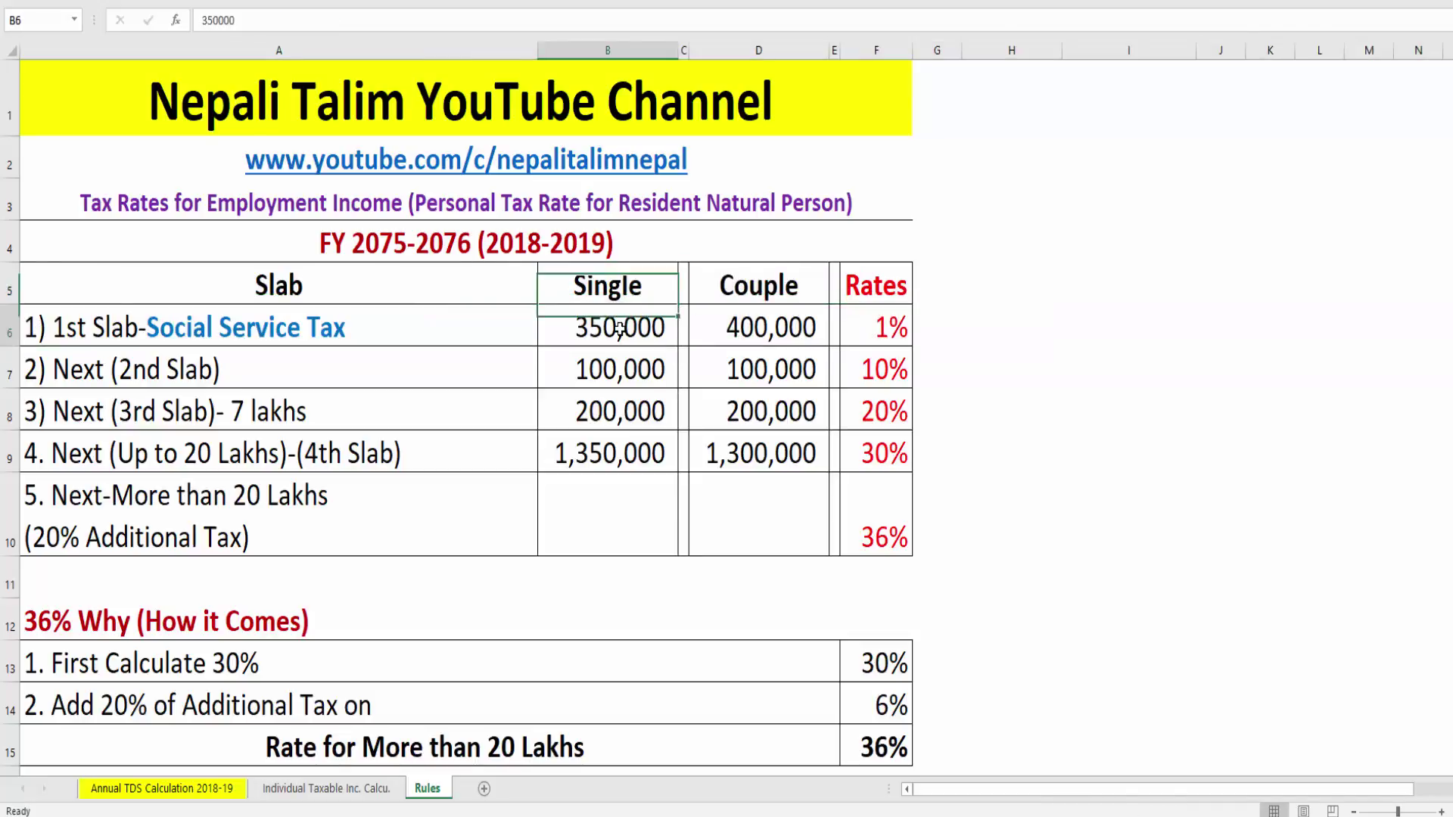
left_click(886, 331)
left_click(597, 375)
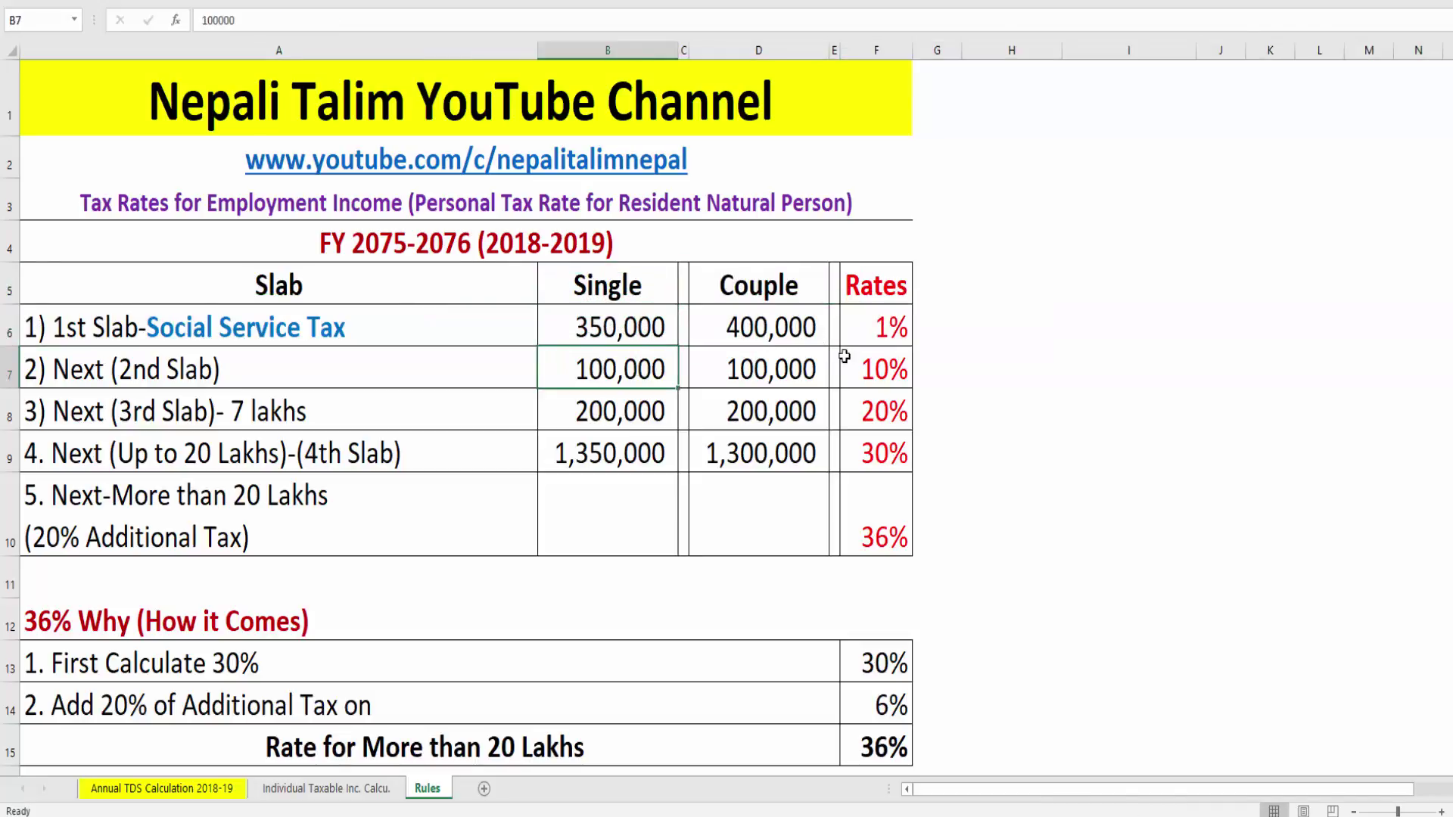
left_click(882, 374)
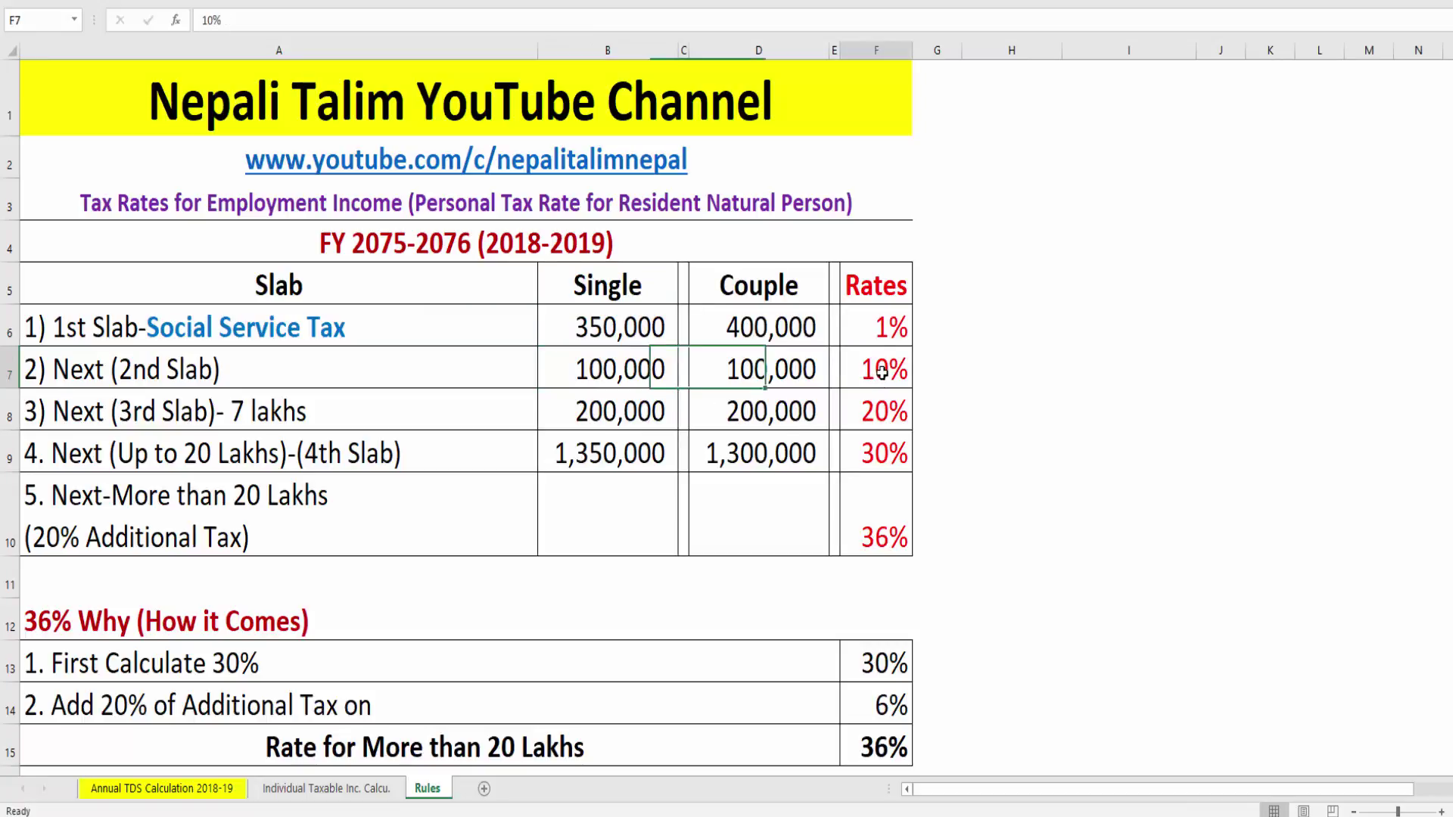
left_click_drag(579, 334, 603, 373)
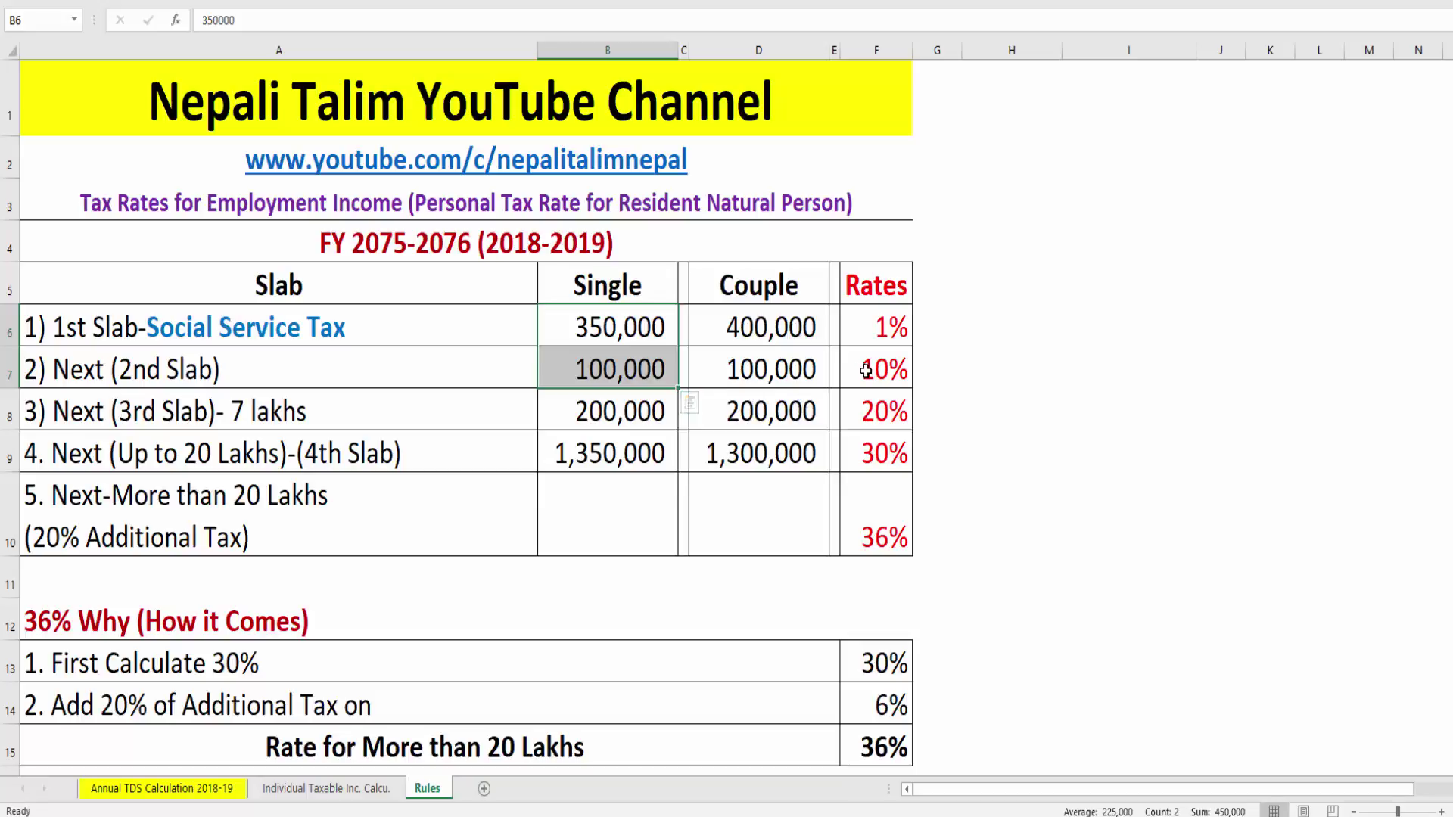
left_click(625, 329)
left_click(599, 408)
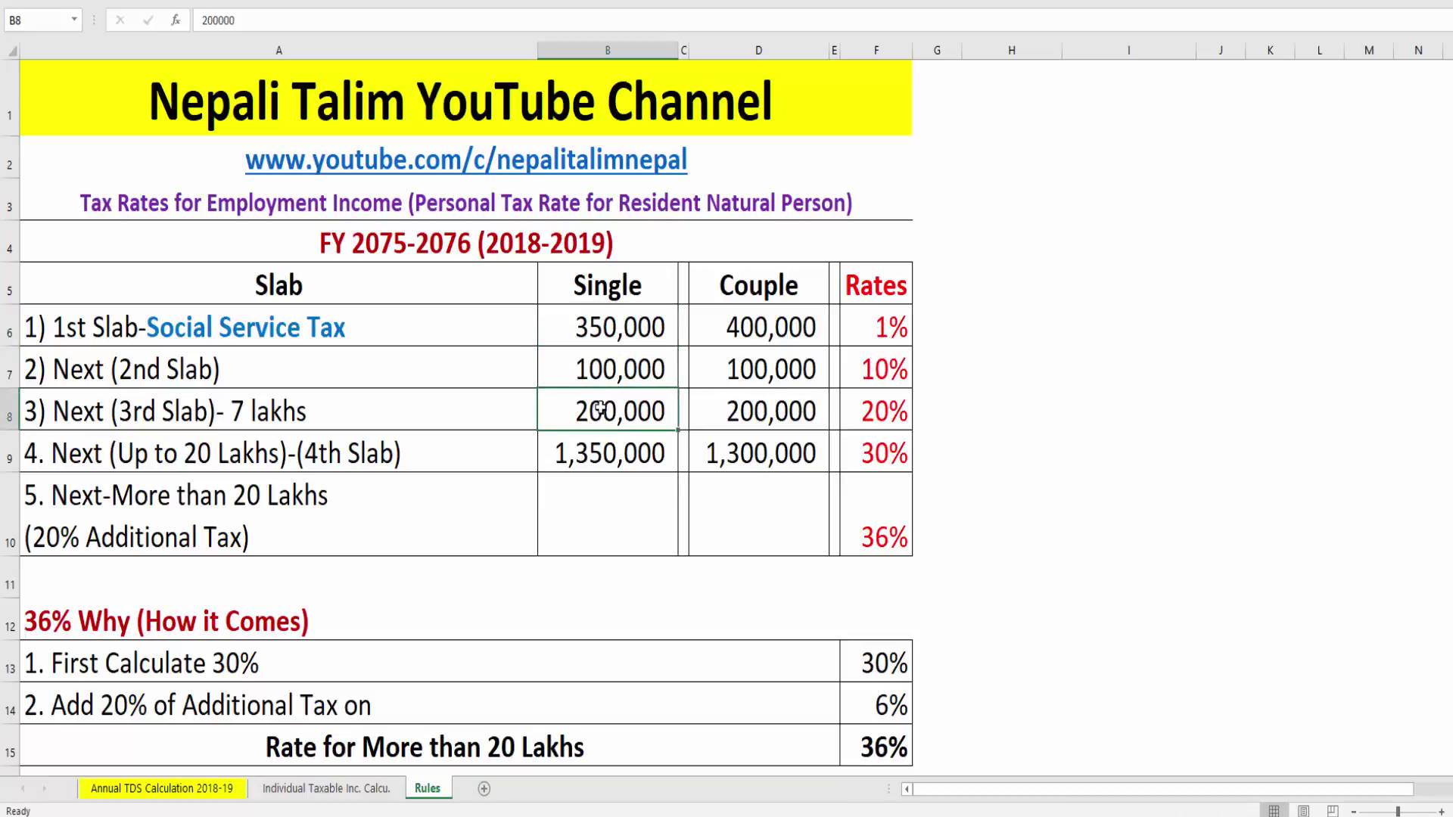
left_click(876, 425)
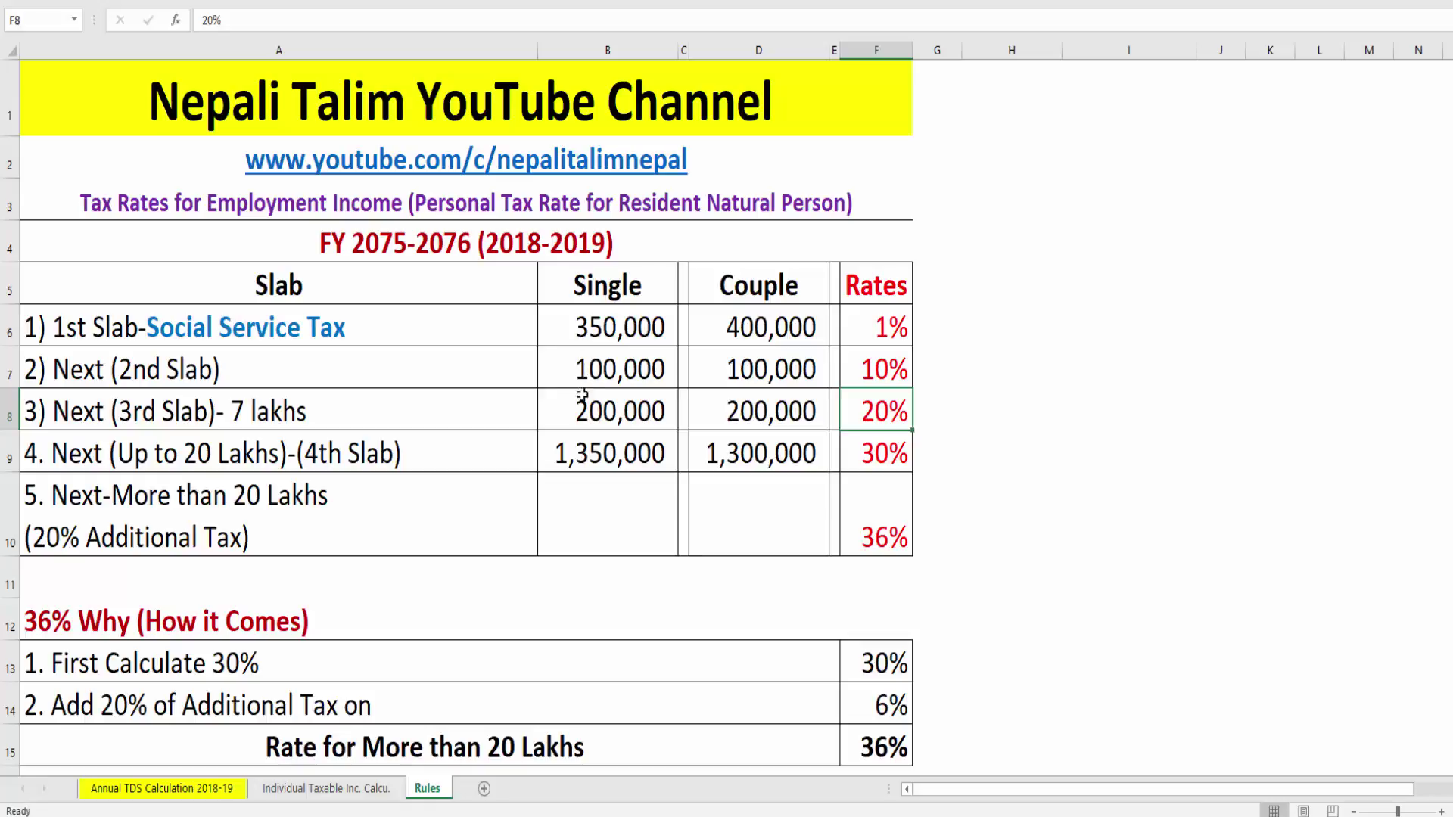
left_click(624, 452)
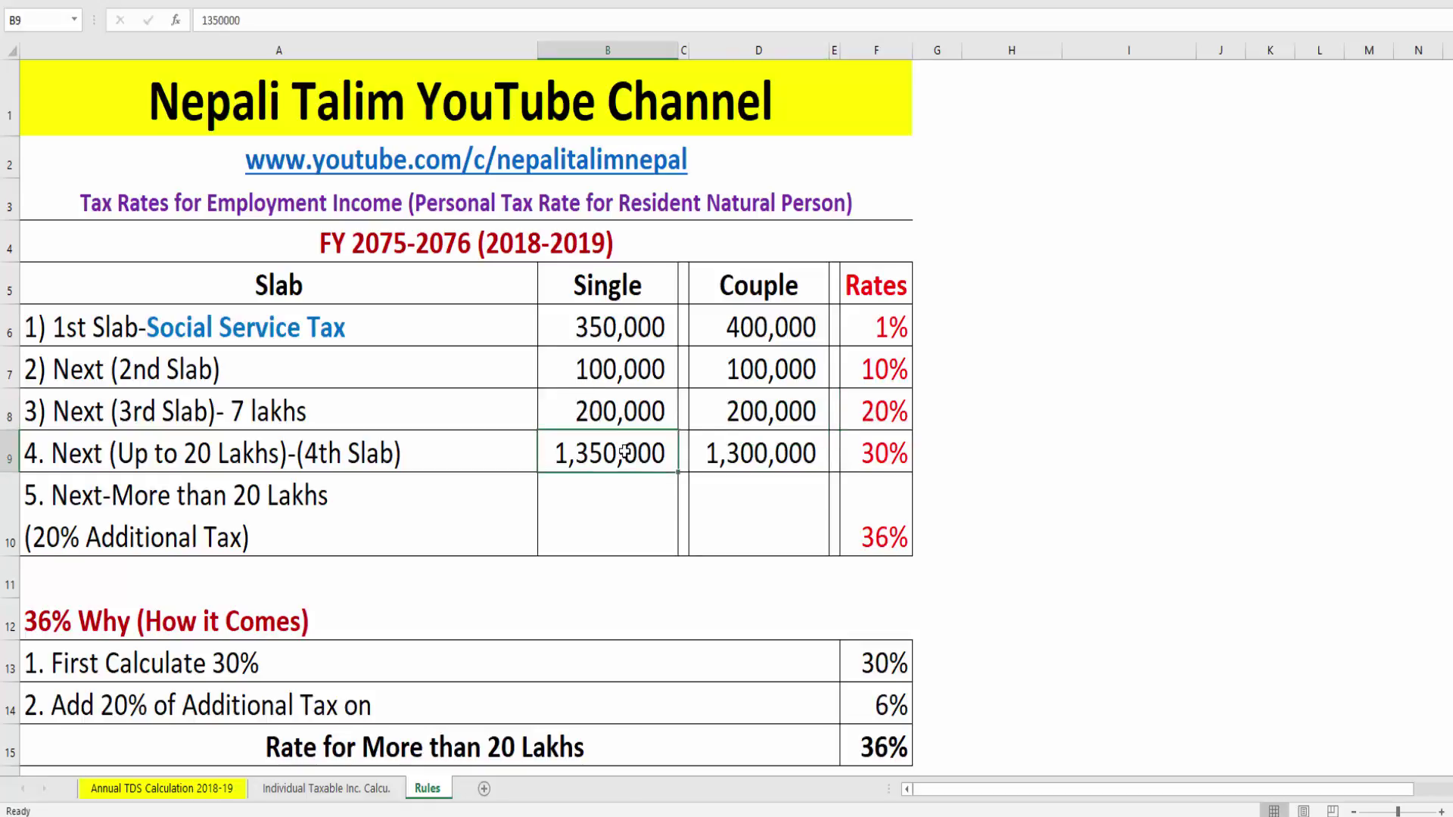
left_click(280, 454)
left_click(663, 448)
left_click(872, 457)
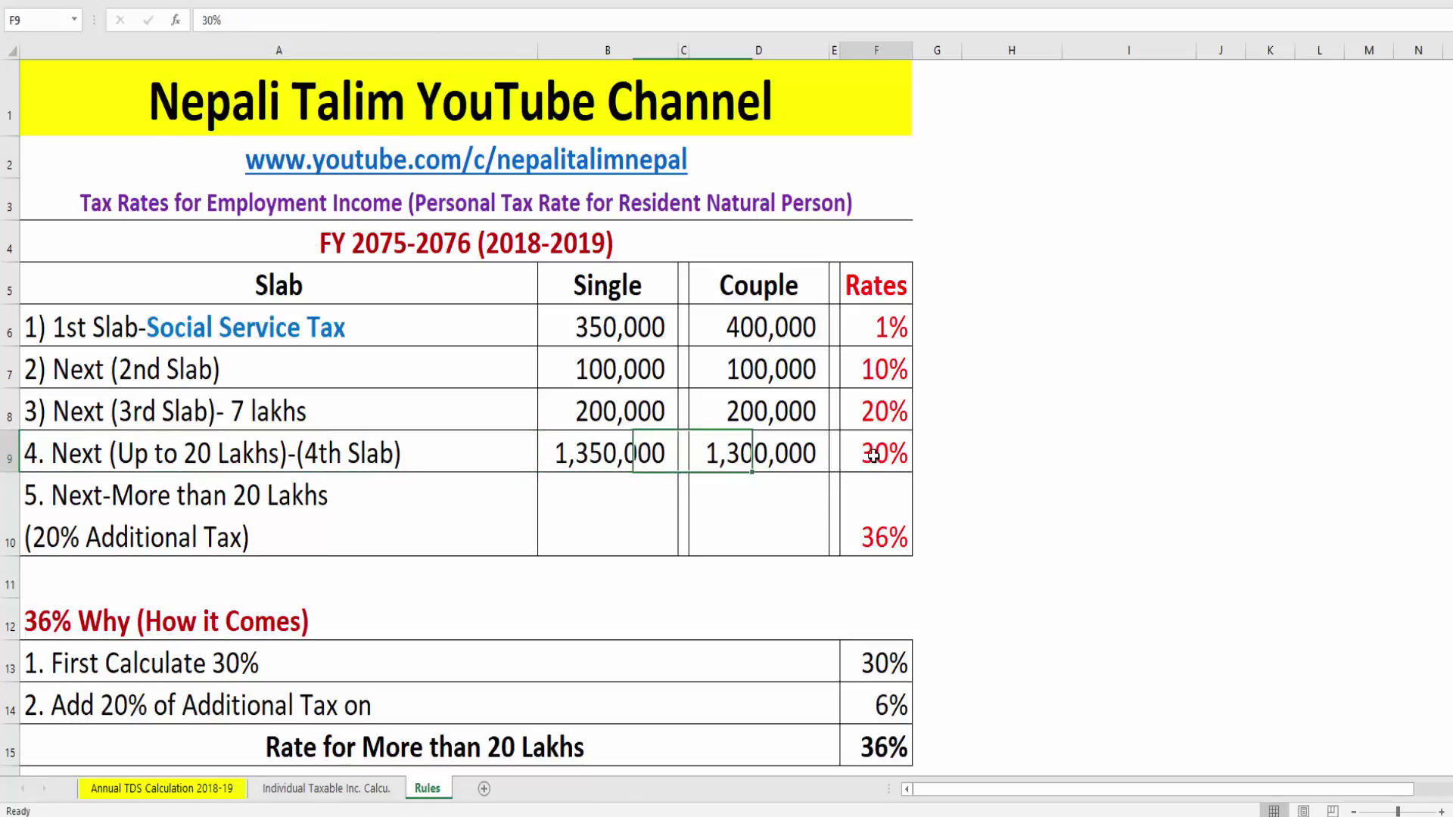
left_click(887, 526)
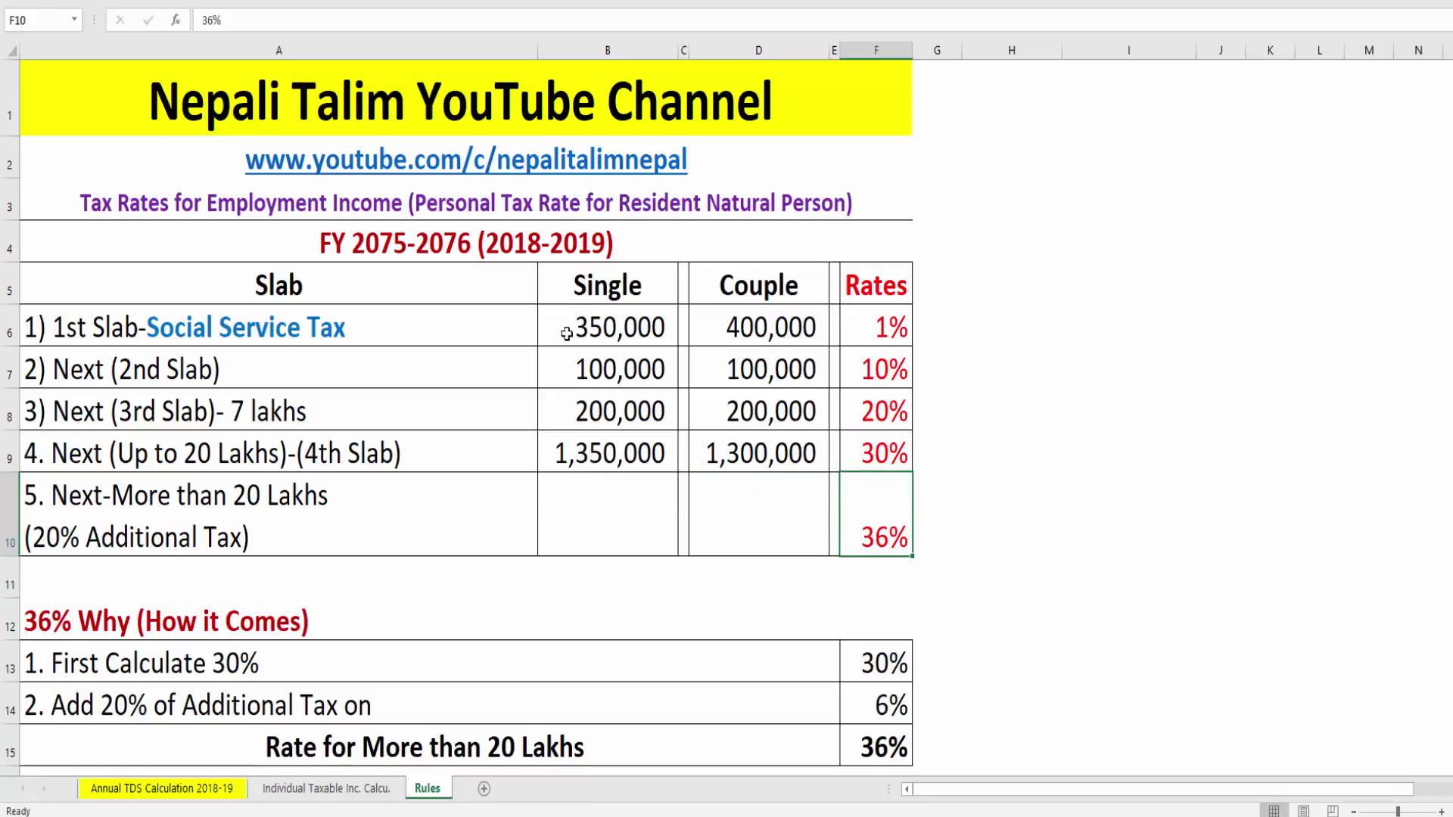
left_click(734, 339)
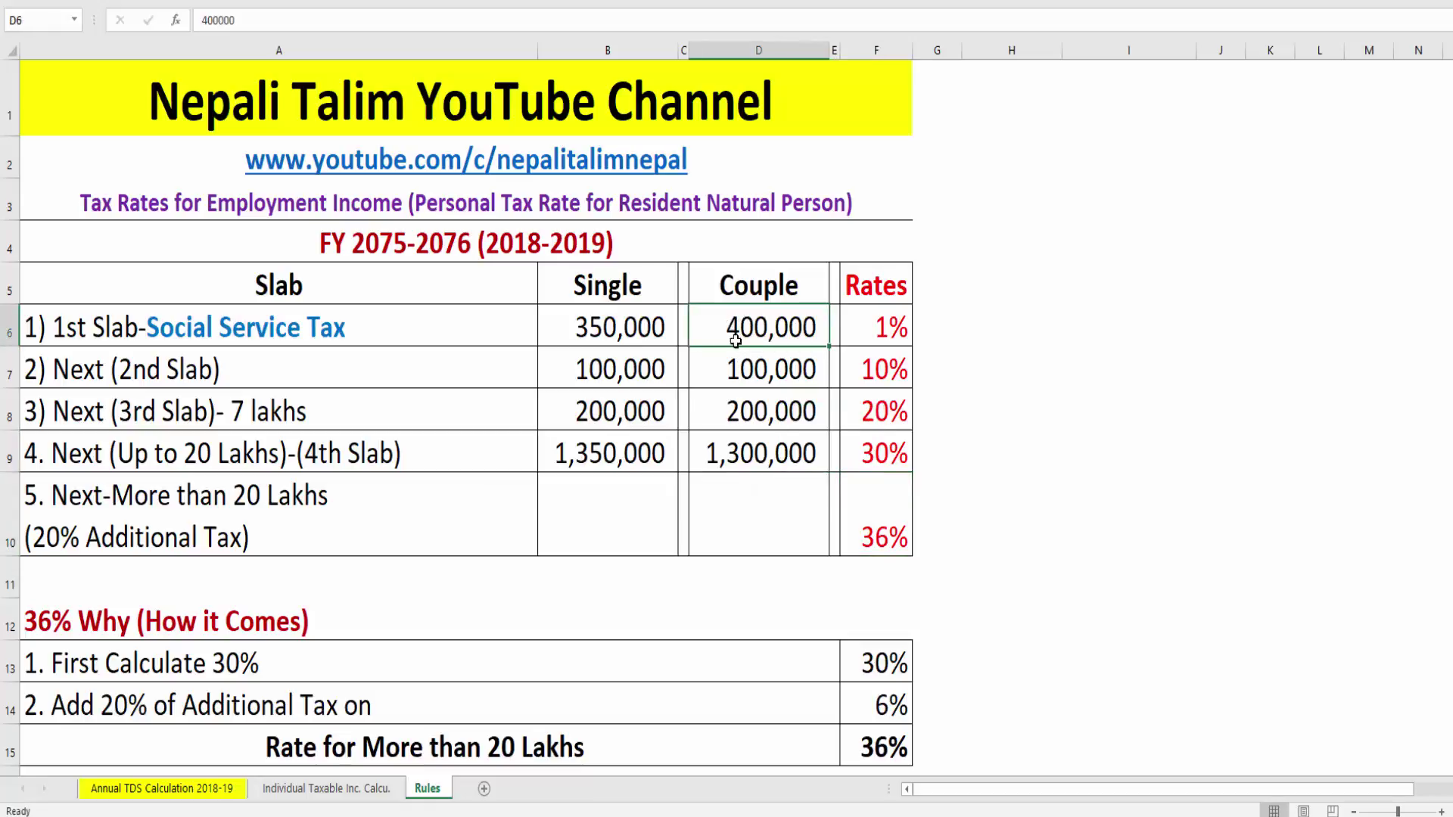
left_click(750, 378)
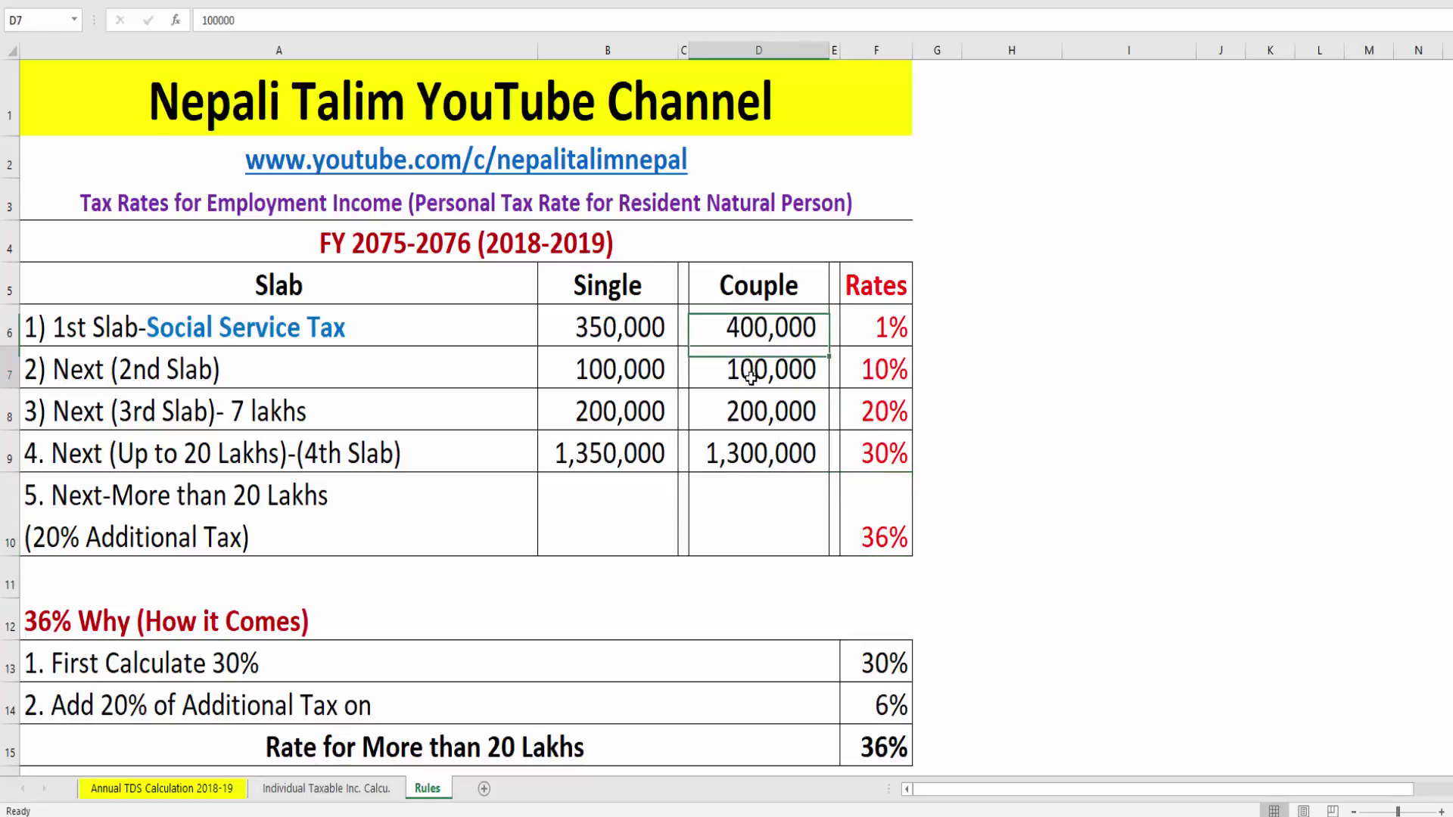
left_click(762, 411)
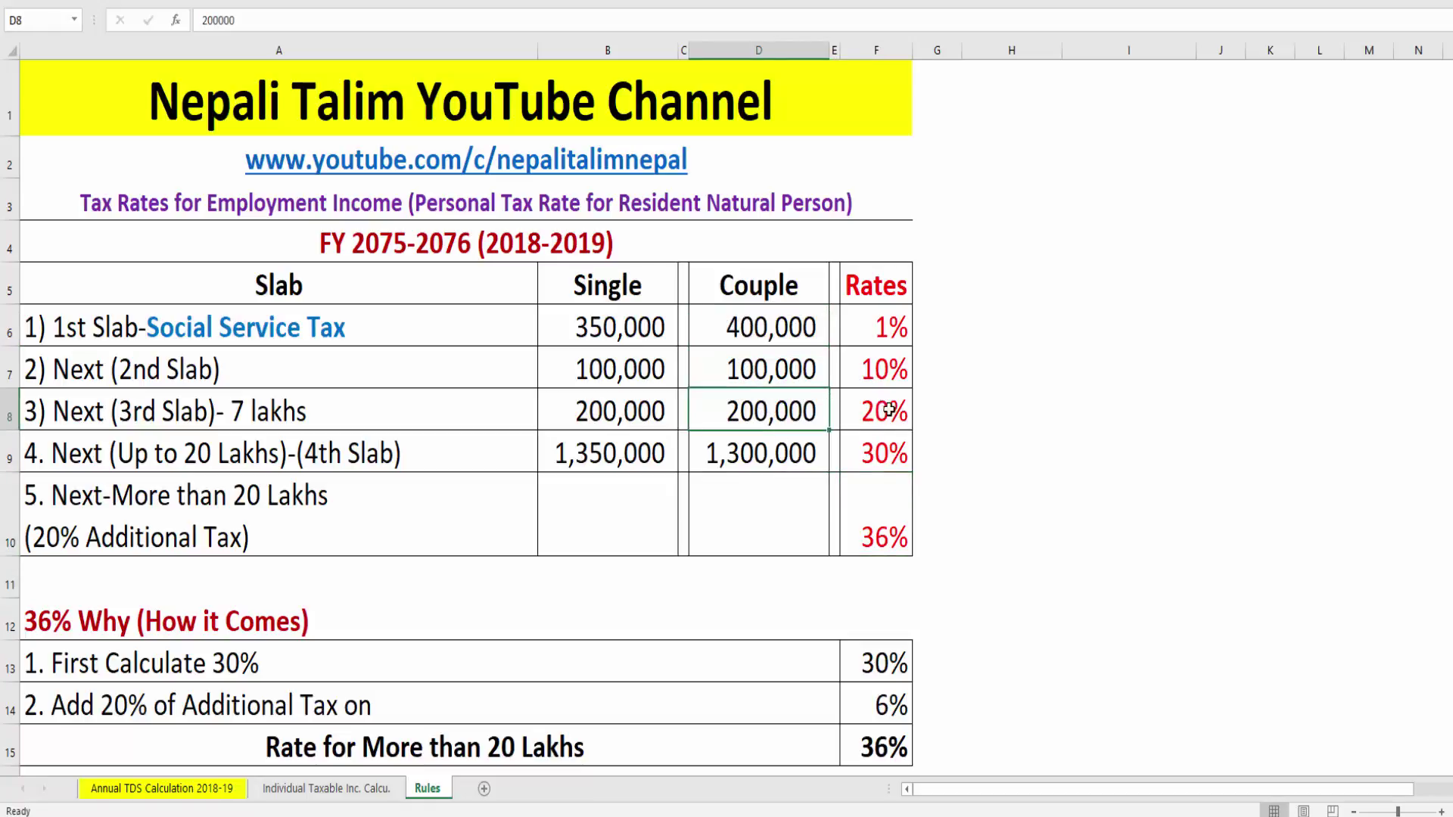
left_click(761, 453)
left_click(895, 452)
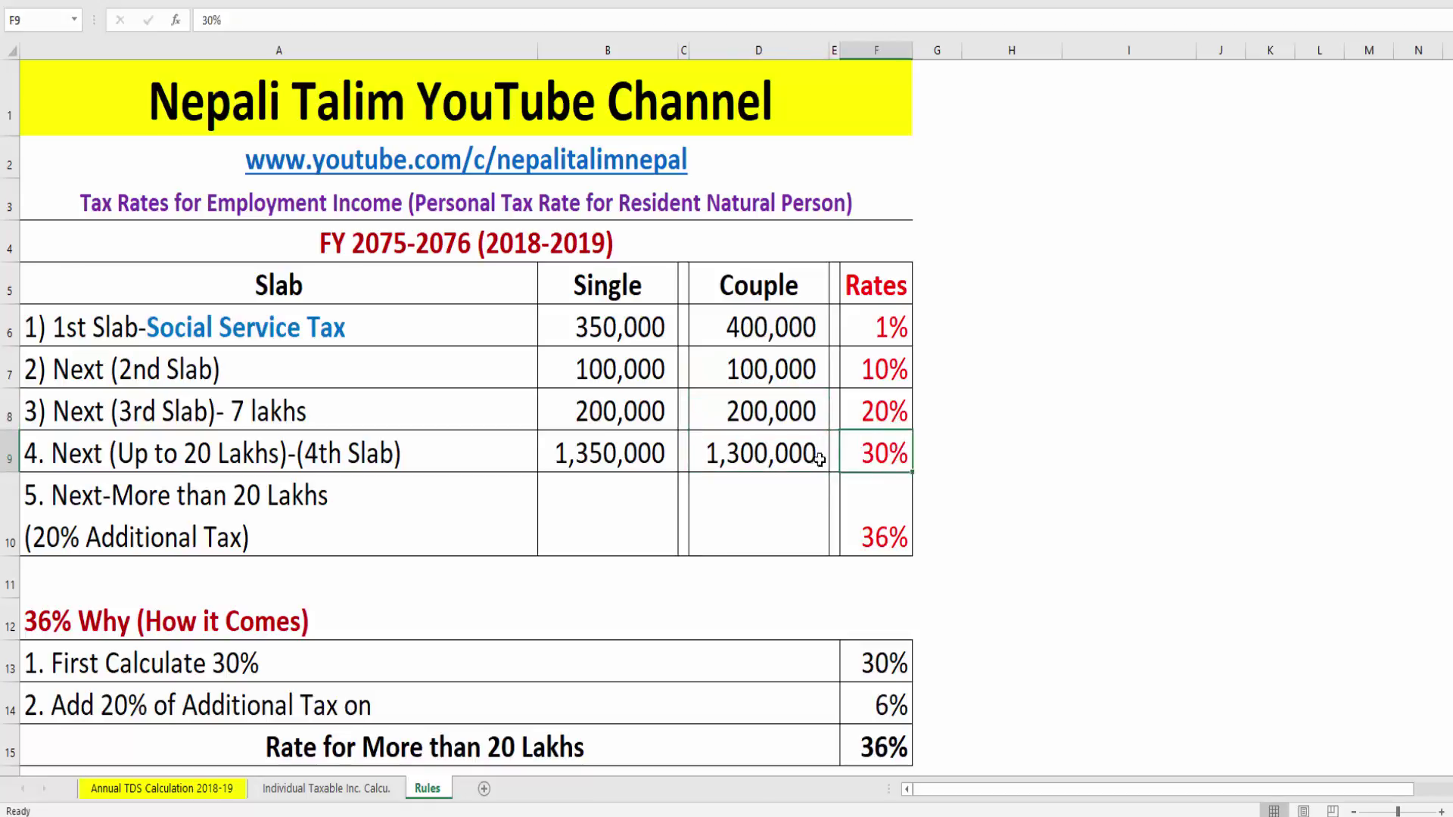
left_click(817, 457)
left_click(757, 328)
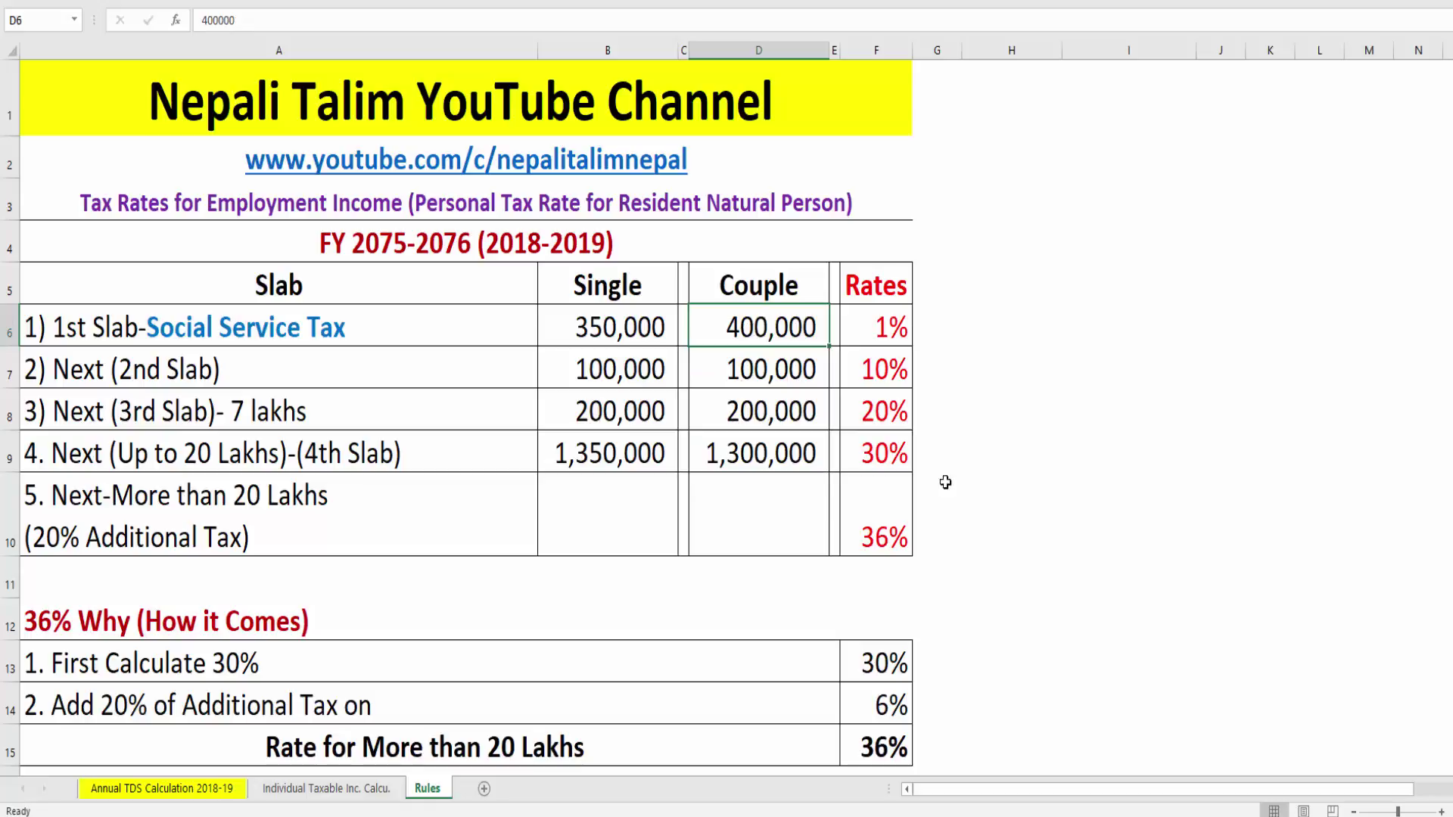
left_click(885, 524)
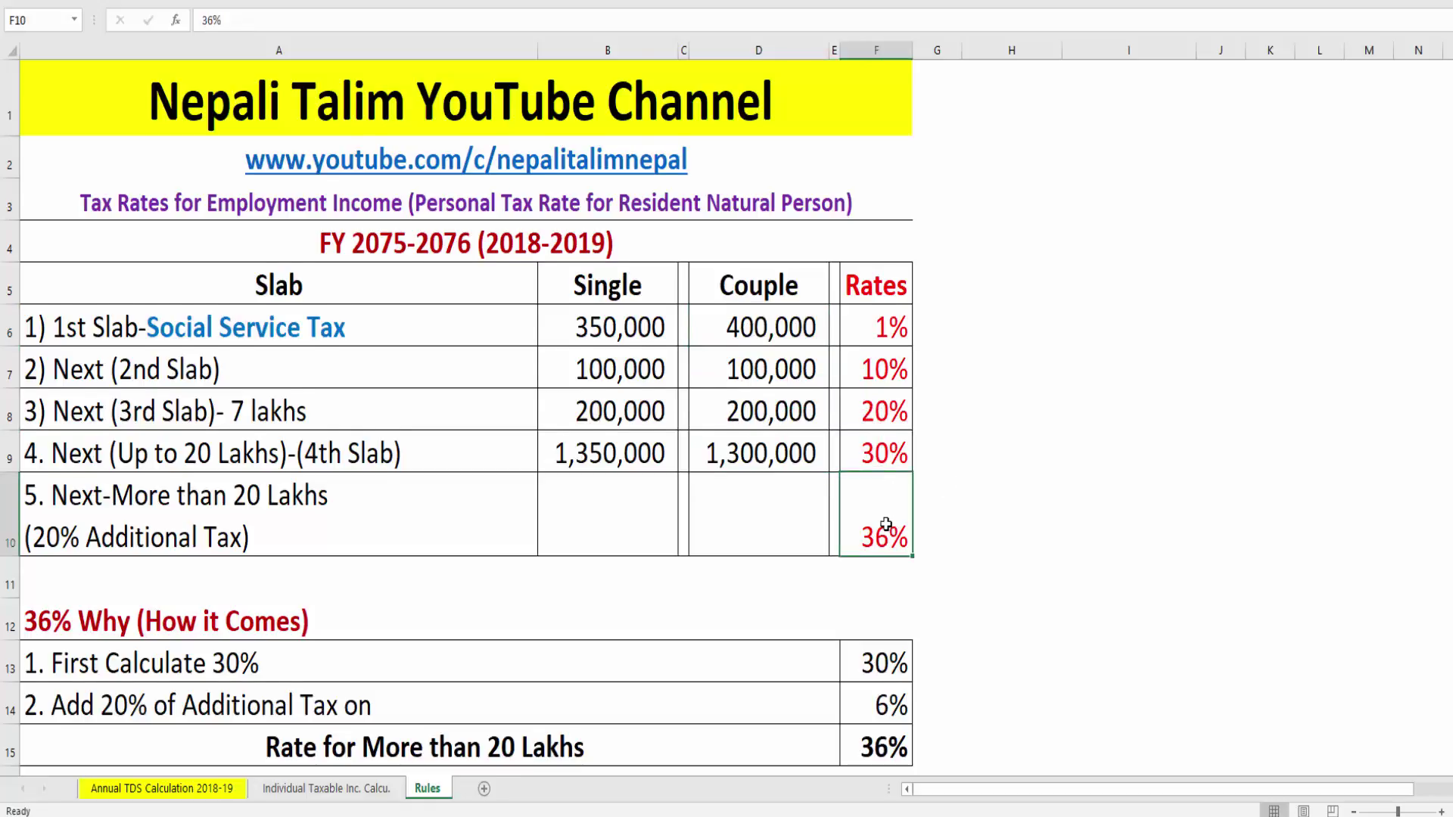
Step: Read the note explaining the 36% rate, then go back to the Annual TDS Calculation 2018-19 sheet
scroll(886, 523, "down", 2)
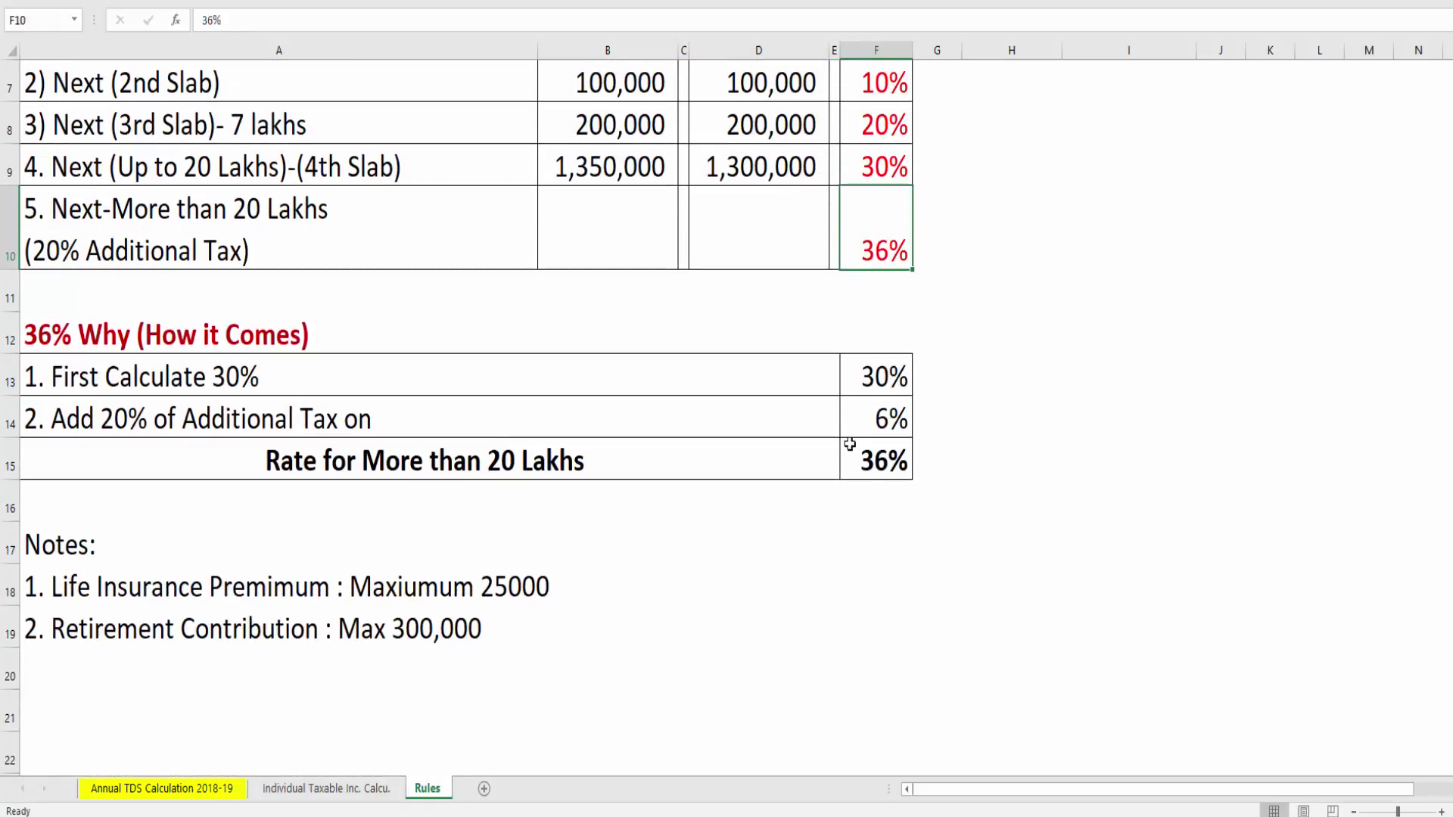
left_click(874, 174)
left_click(167, 427)
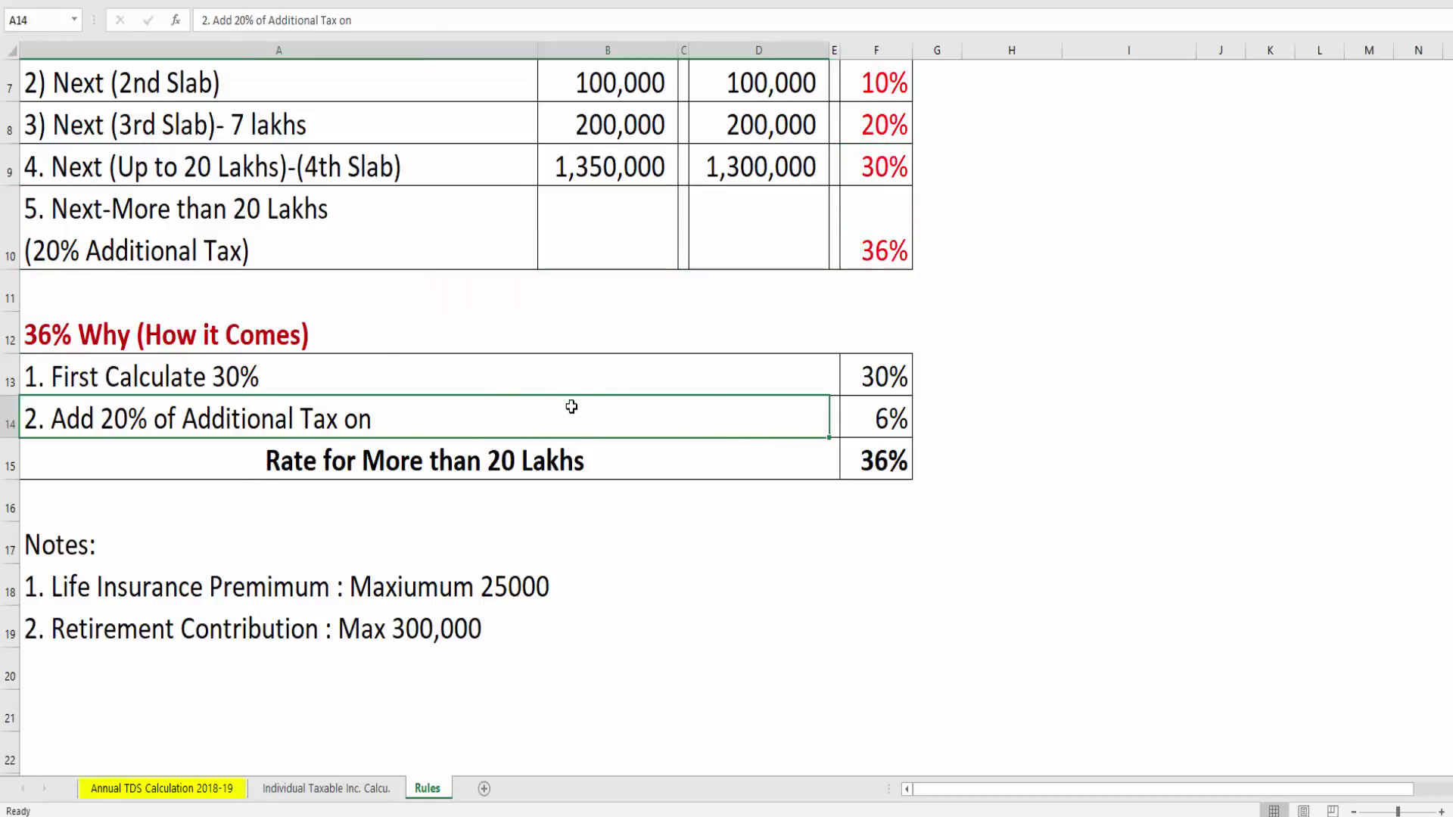
double_click(450, 423)
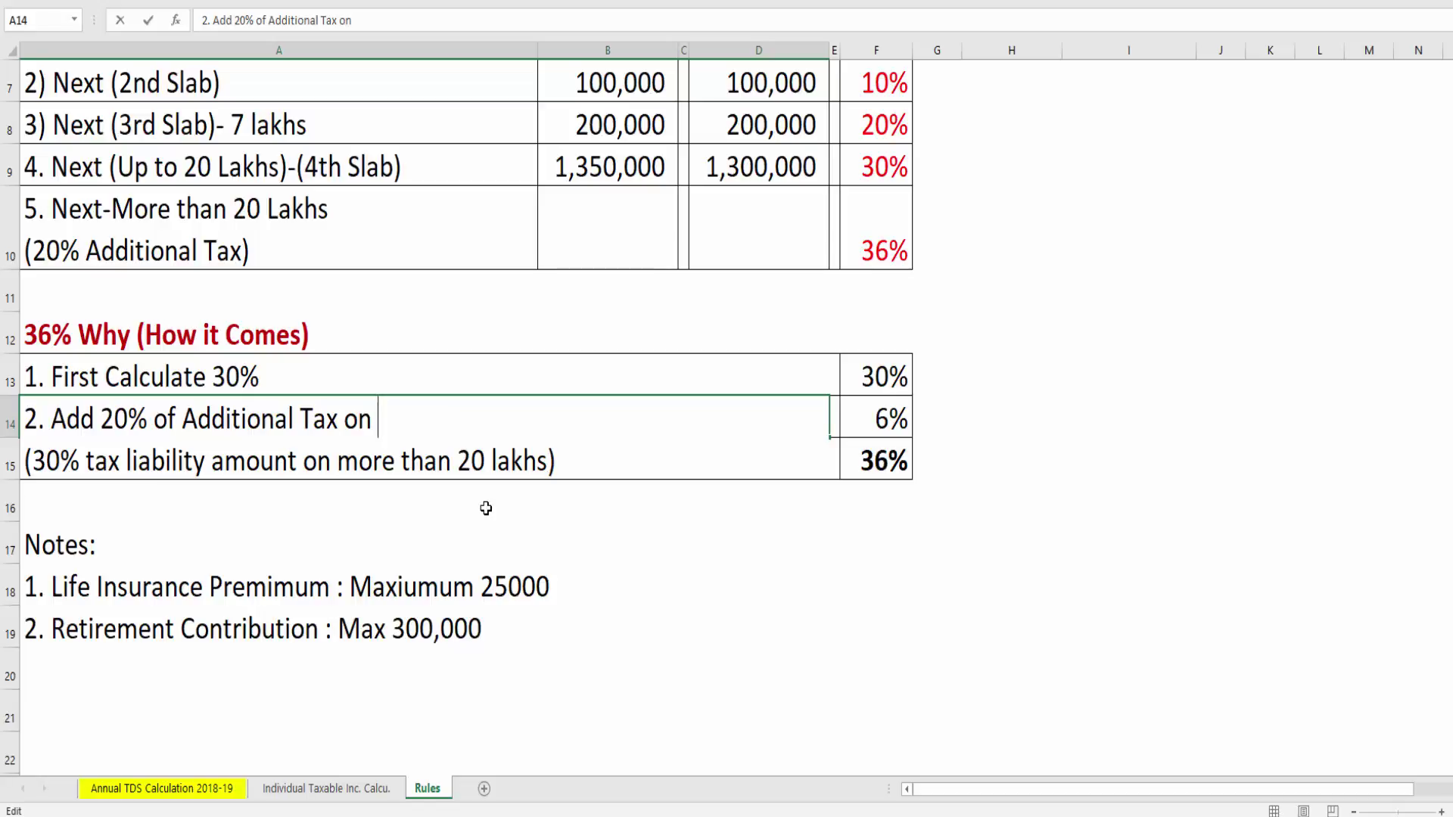
left_click(1127, 457)
left_click(874, 468)
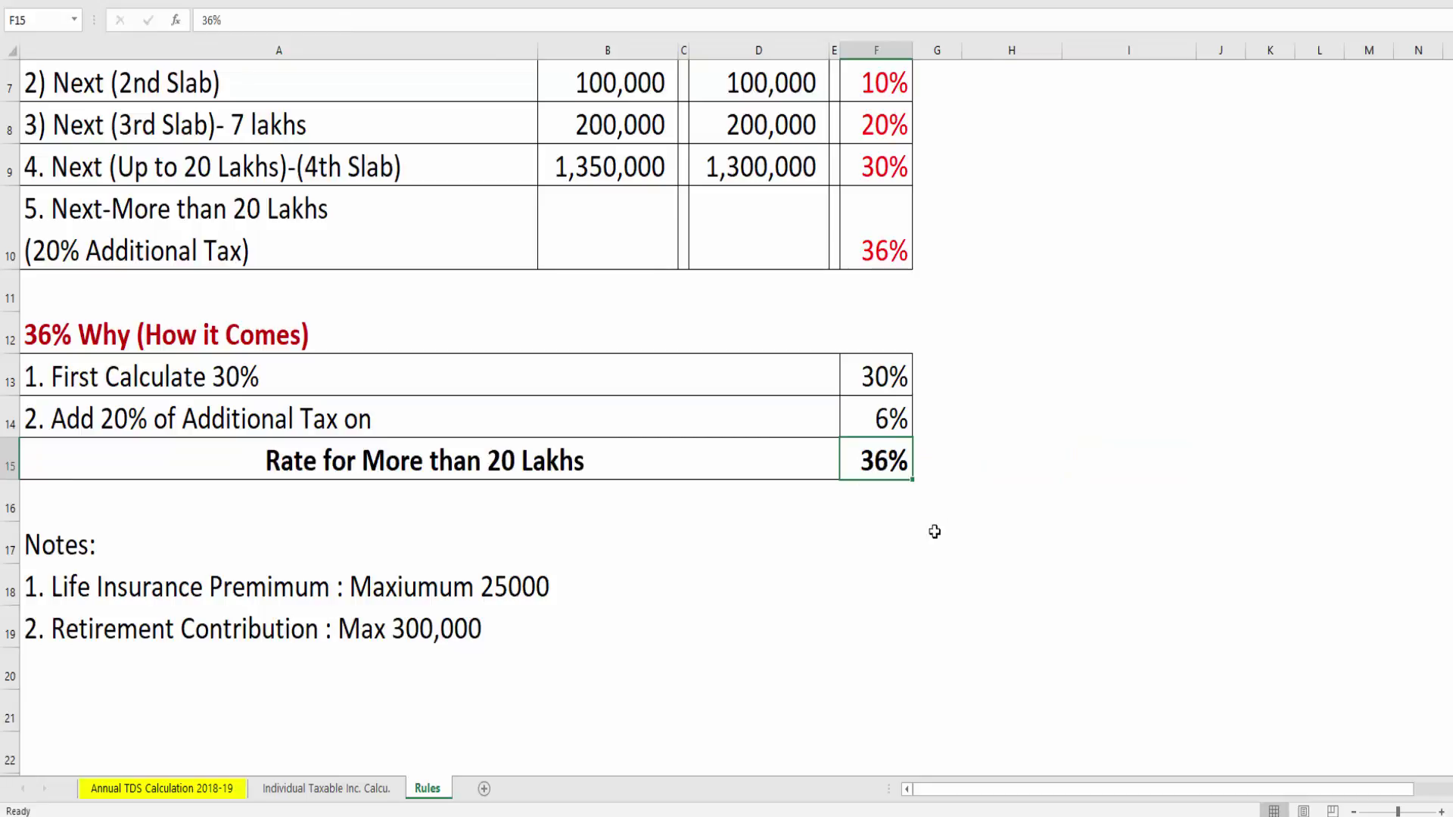
left_click(189, 788)
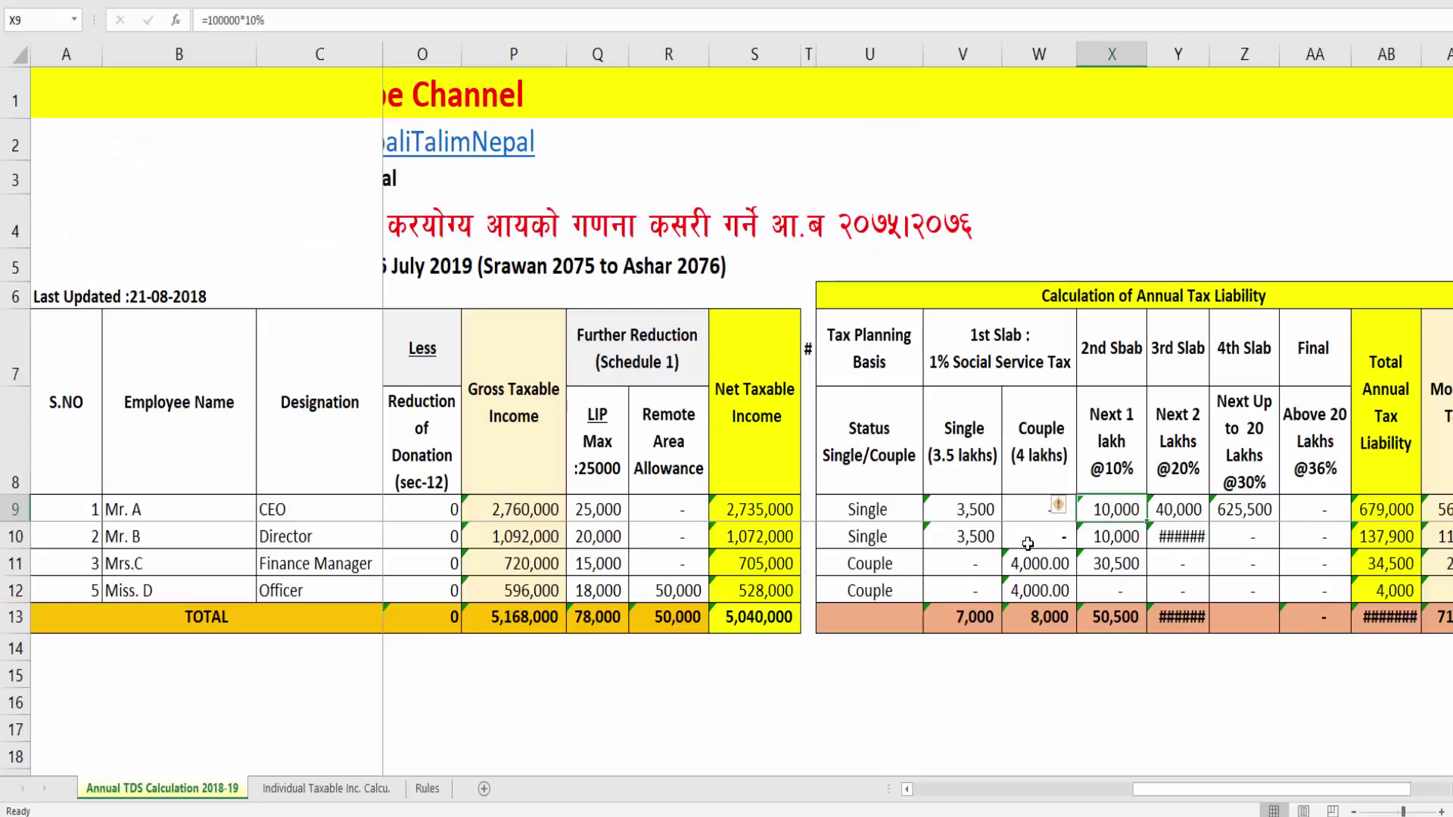
Step: Copy the 10,000 2nd-slab tax in X10 down to the remaining employees in X11:X12
left_click(1122, 564)
key("Delete")
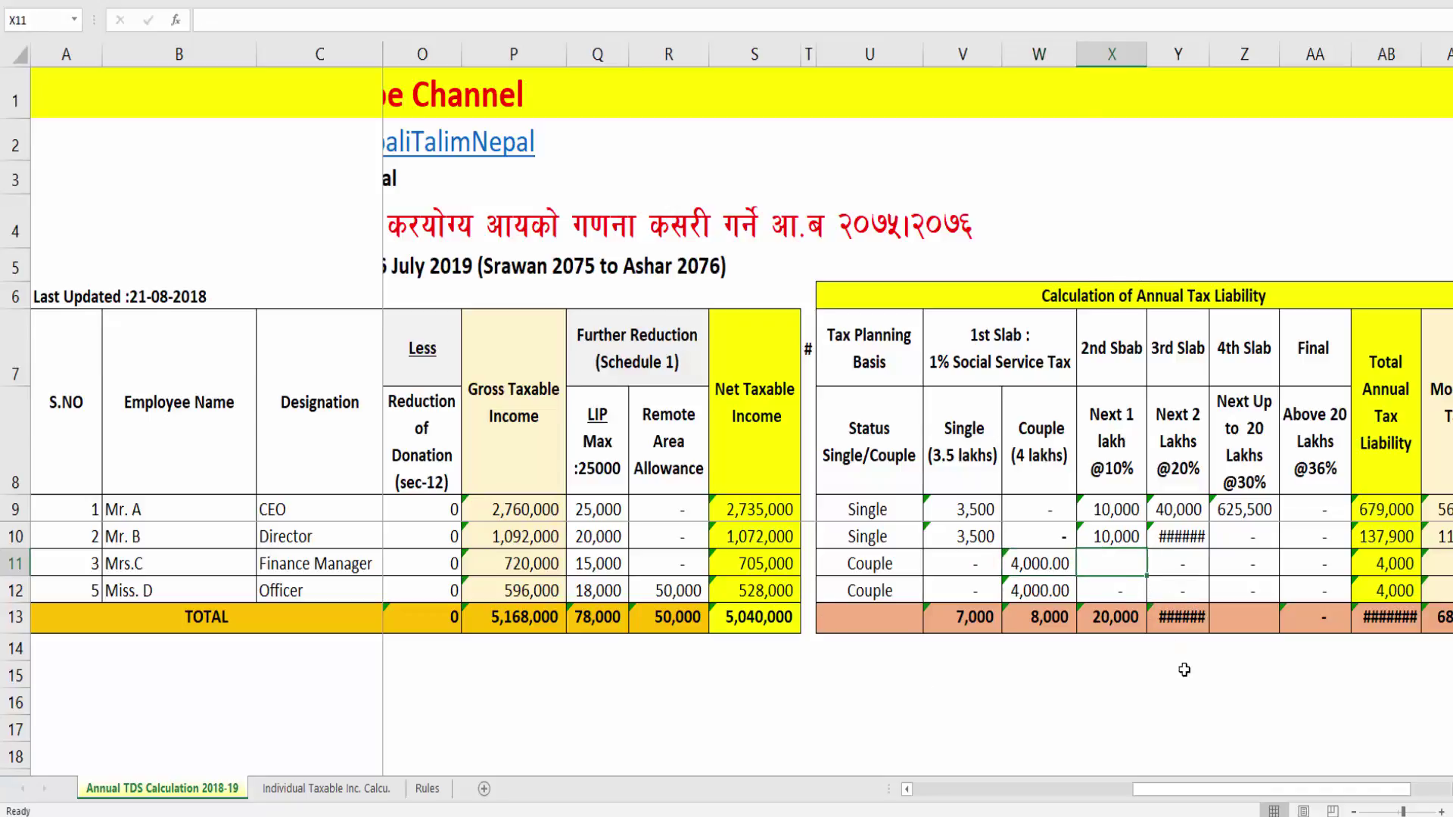
type("100")
key("Up")
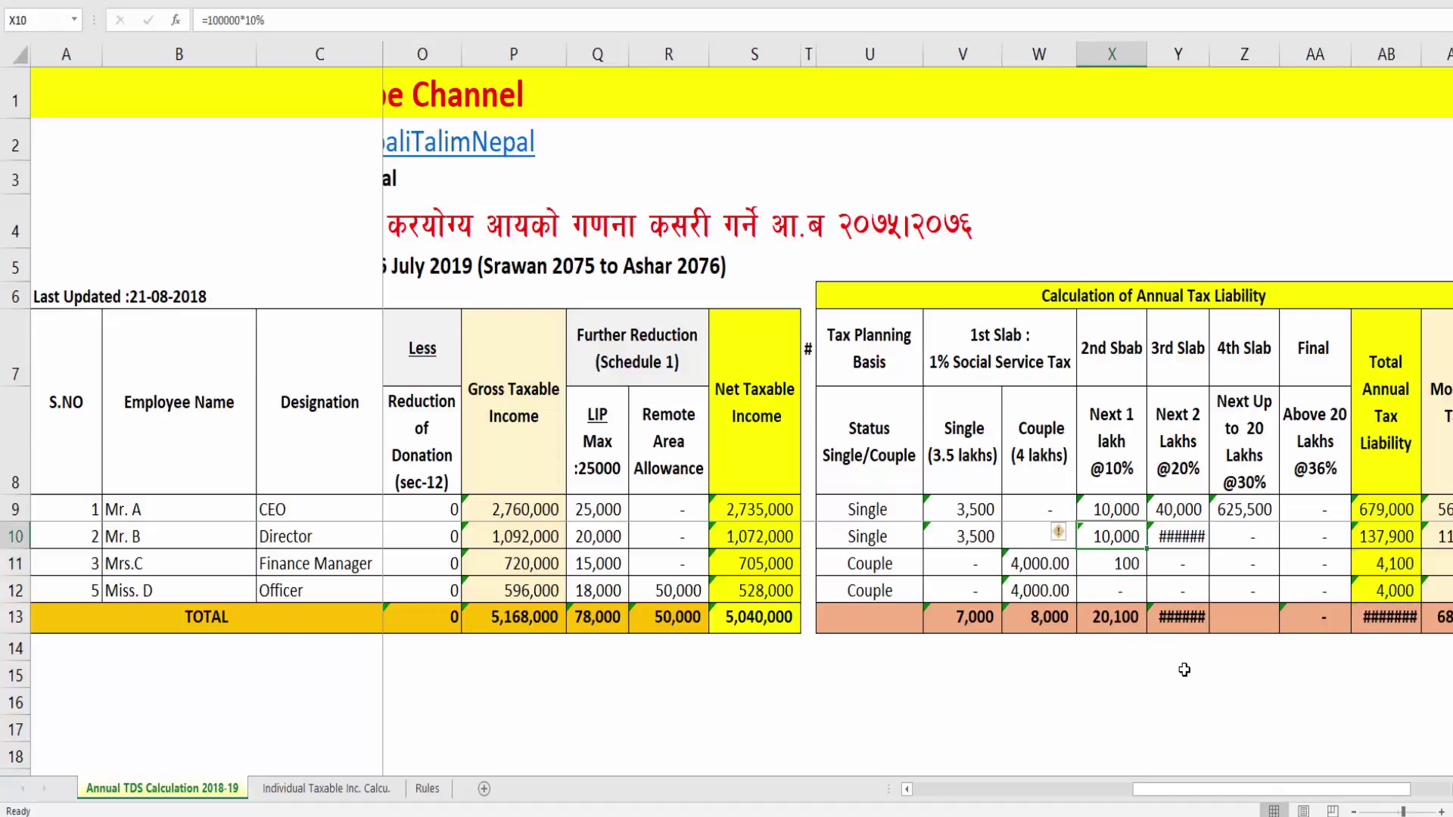
key("ctrl+c")
key("Down")
key("ctrl+v")
key("Down")
key("ctrl+v")
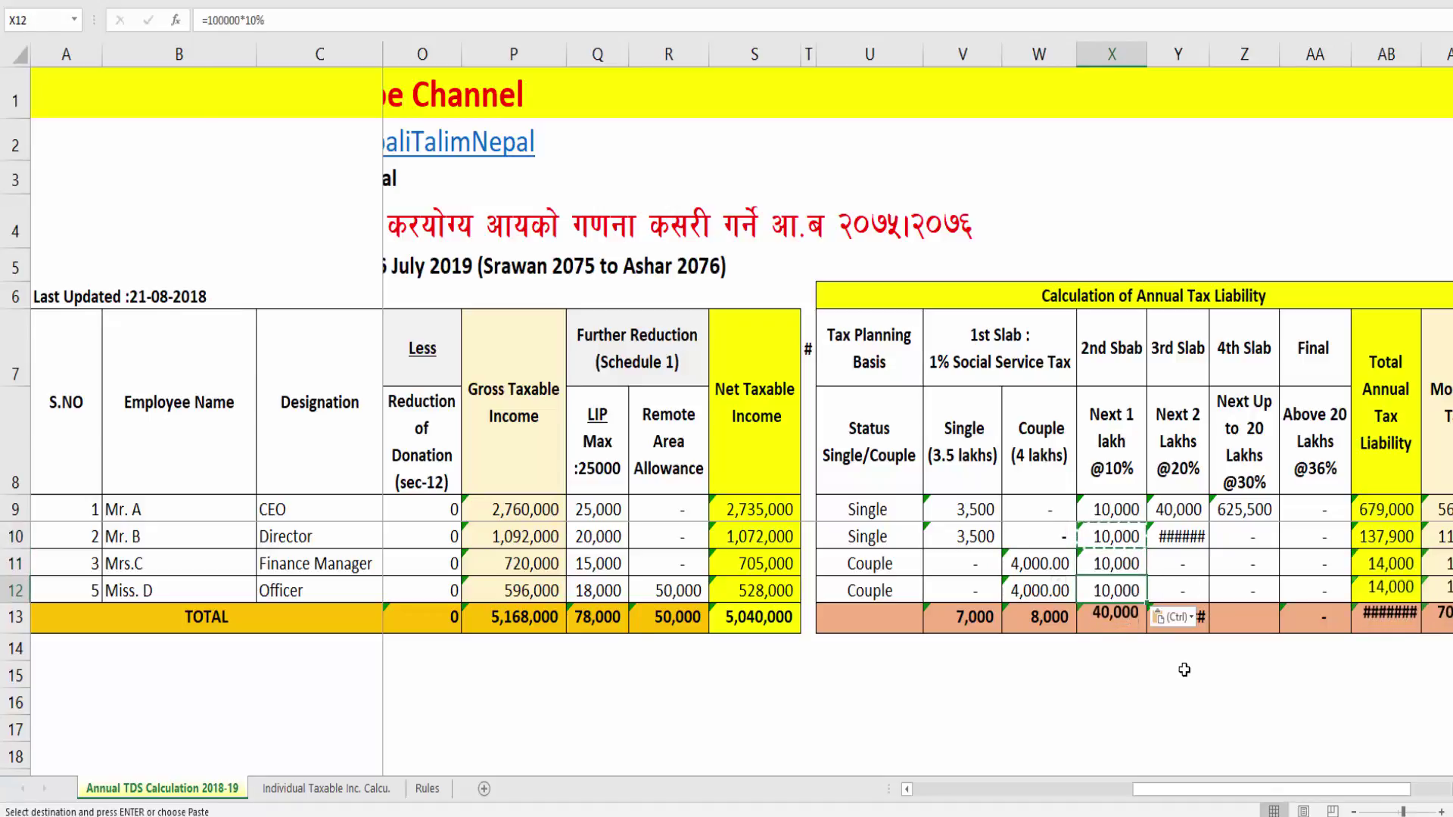
key("Down")
key("Down")
Step: Clear the 3rd, 4th and final slab amounts for the first two employees
key("Up")
key("Up")
key("Up")
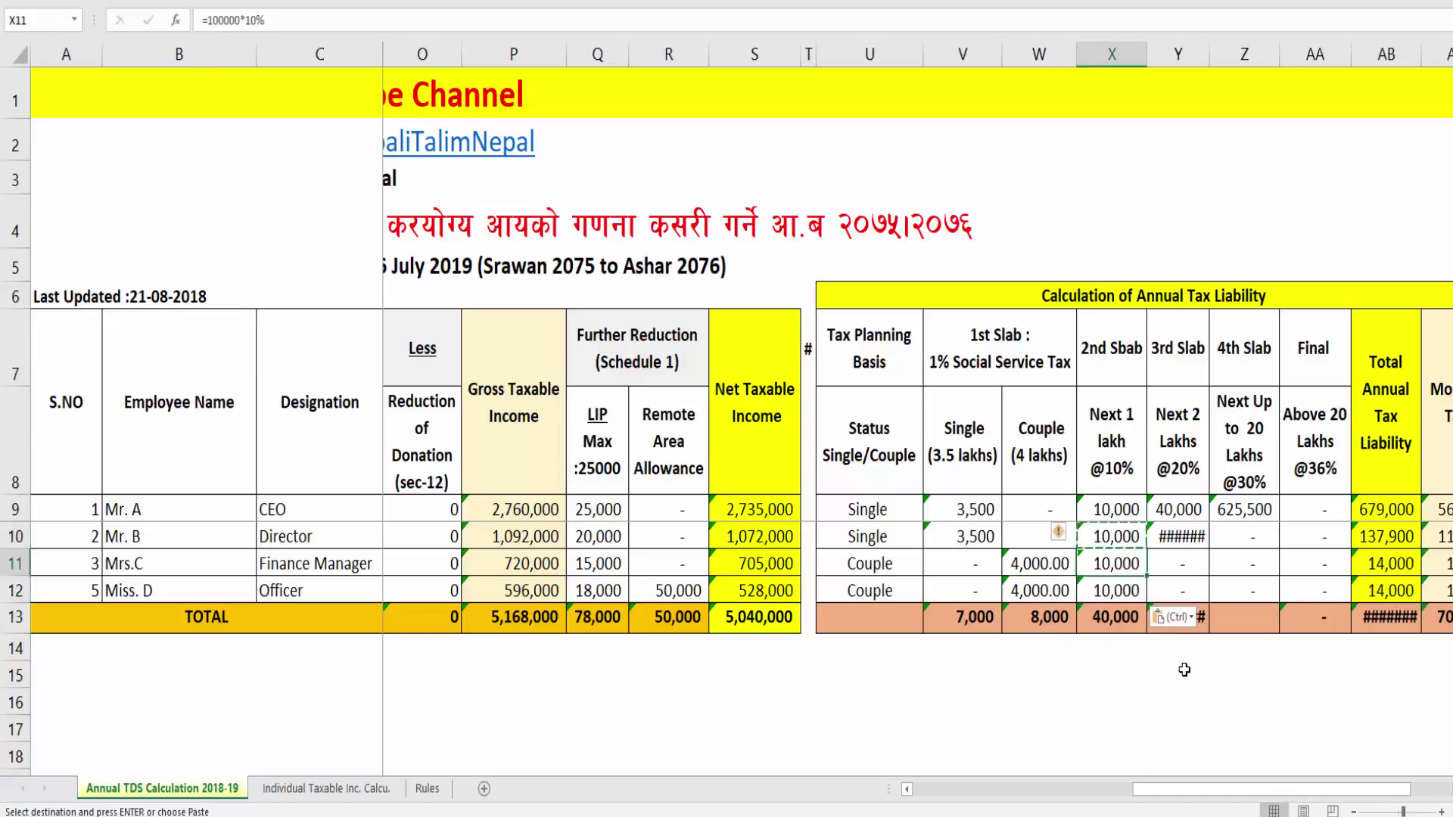
key("Up")
key("Up")
key("Right")
key("Delete")
key("Right")
key("Delete")
key("Right")
key("Delete")
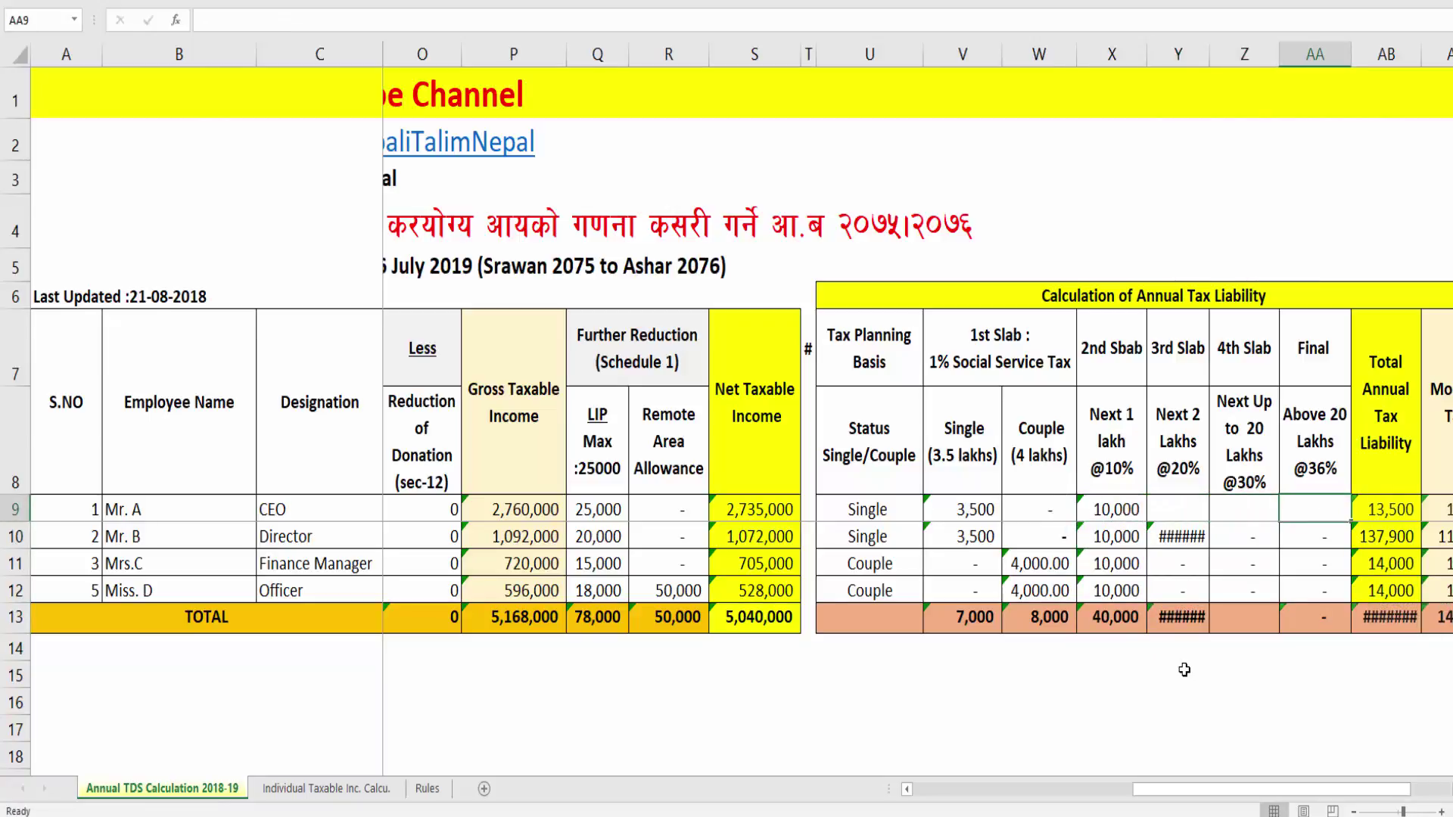
key("Down")
key("Delete")
key("Left")
key("Delete")
key("Left")
key("Delete")
key("Right")
key("Right")
key("Down")
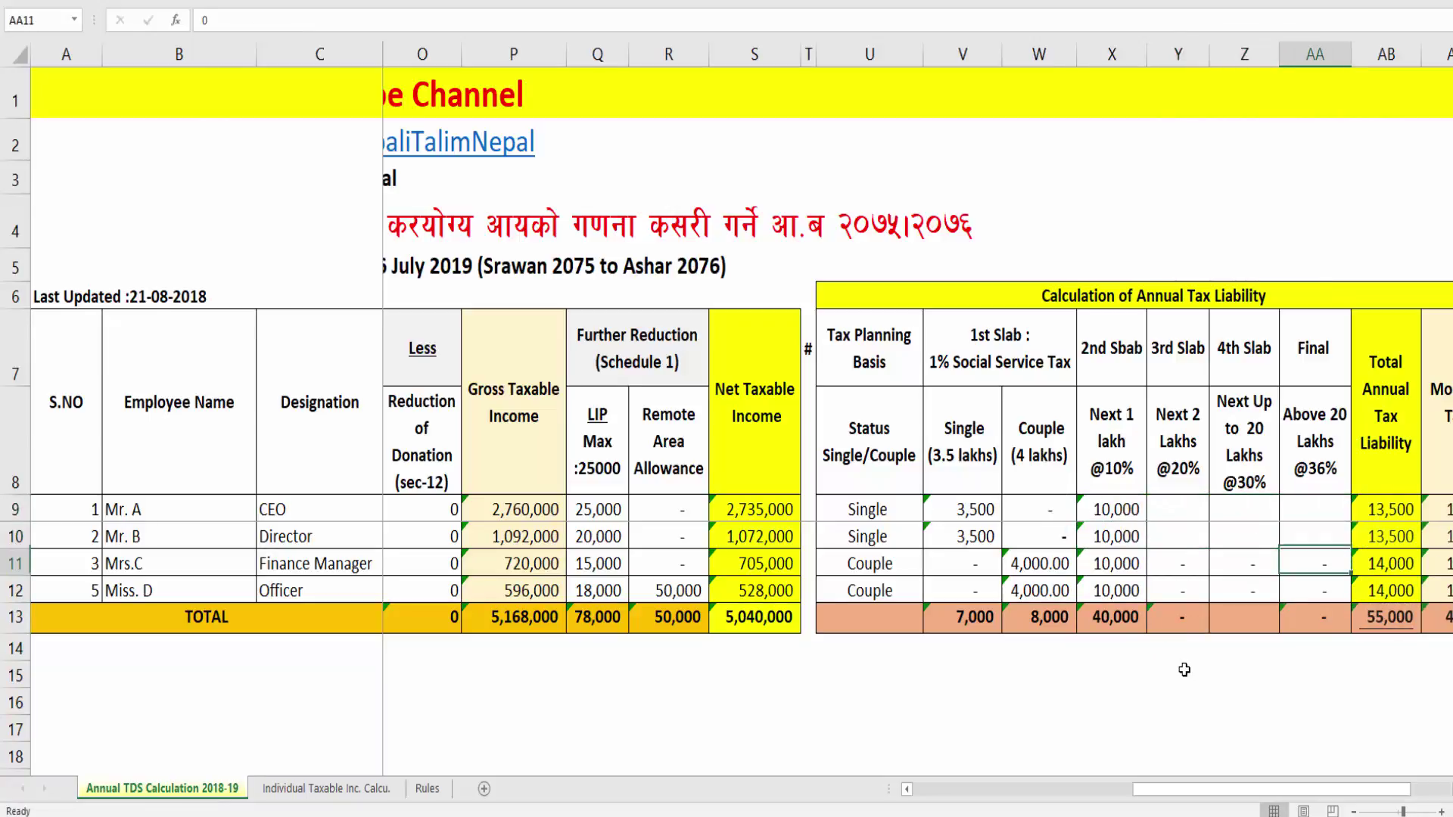
key("Delete")
key("Left")
key("Delete")
Step: Clear the third and fourth employees' higher-slab dashes, then check the totals and Monthly Tax column
key("Left")
key("Delete")
key("Right")
key("Right")
key("Down")
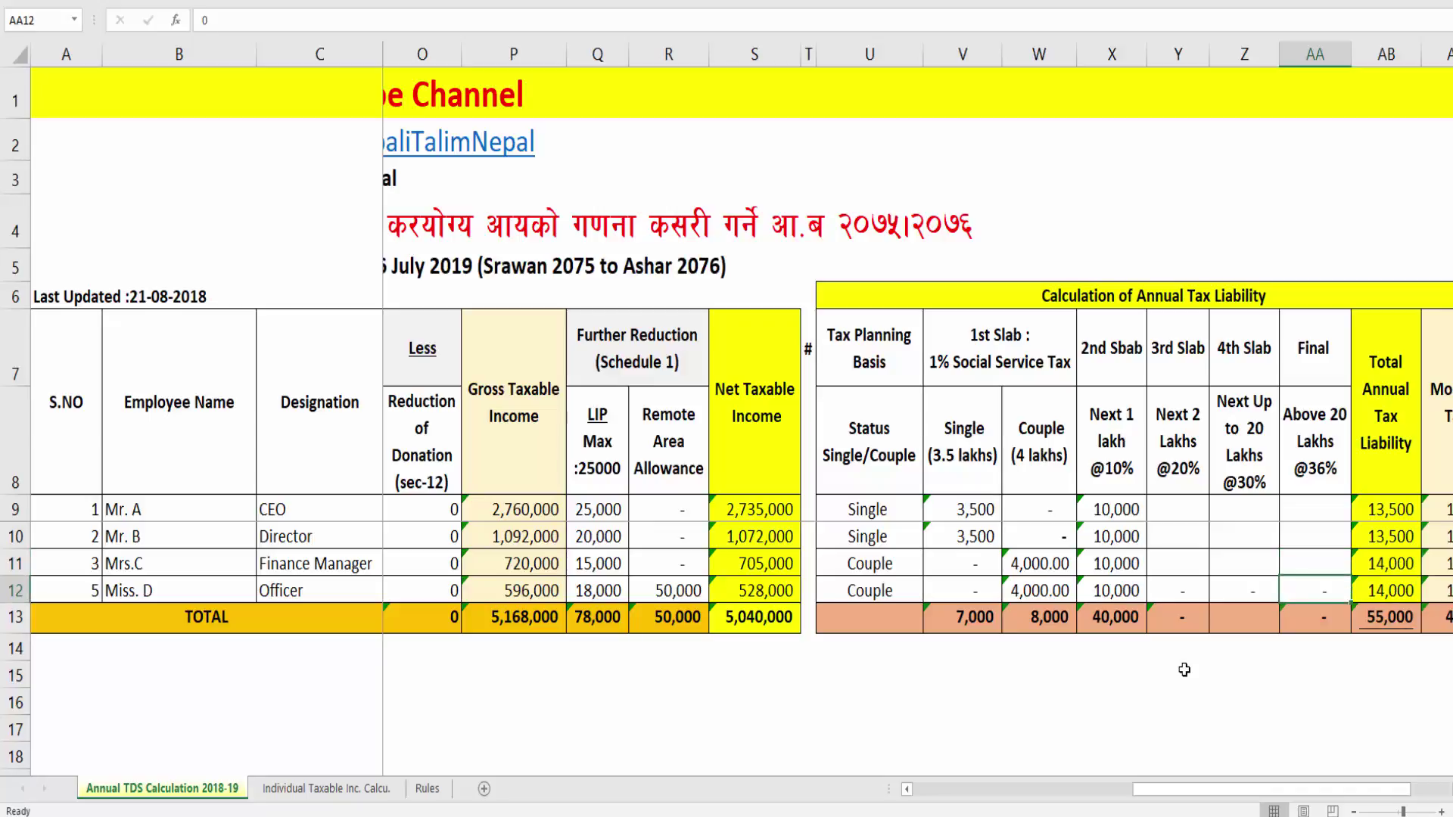
key("Delete")
key("Left")
key("Delete")
key("Left")
key("Delete")
key("Right")
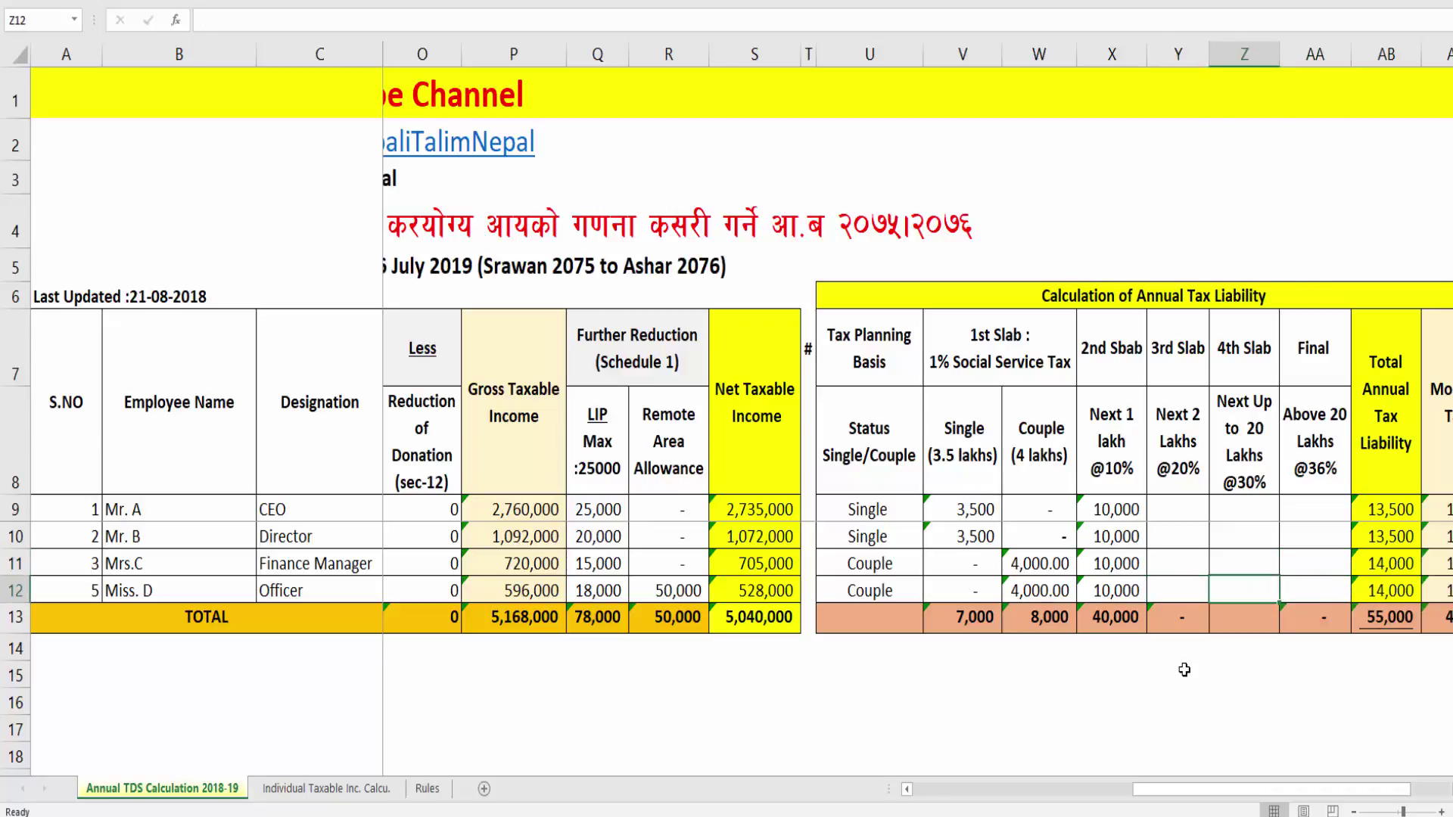
key("Down")
key("Left")
key("Down")
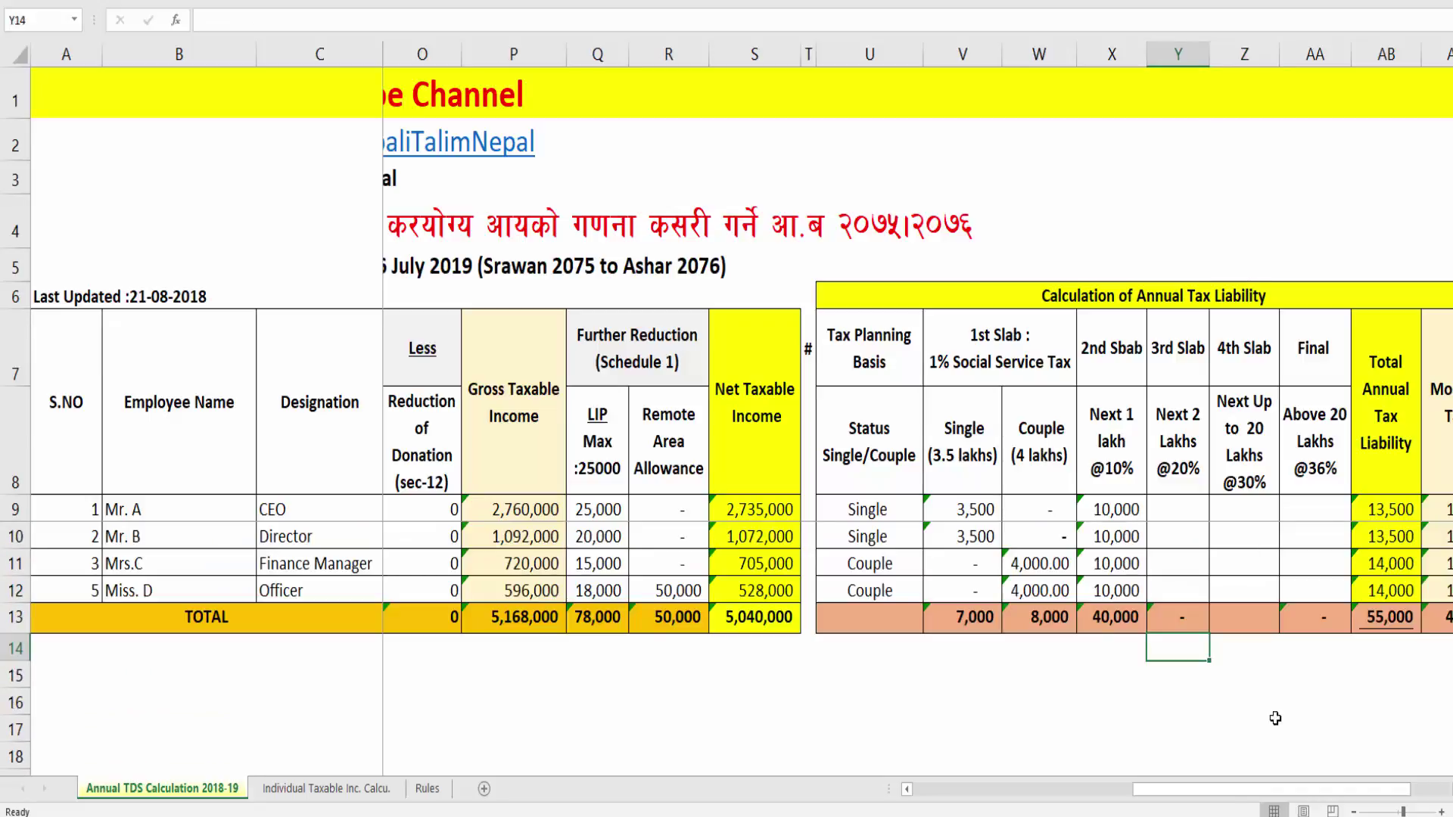
key("Right")
key("Right")
key("Right")
key("Right")
key("Right")
key("Right")
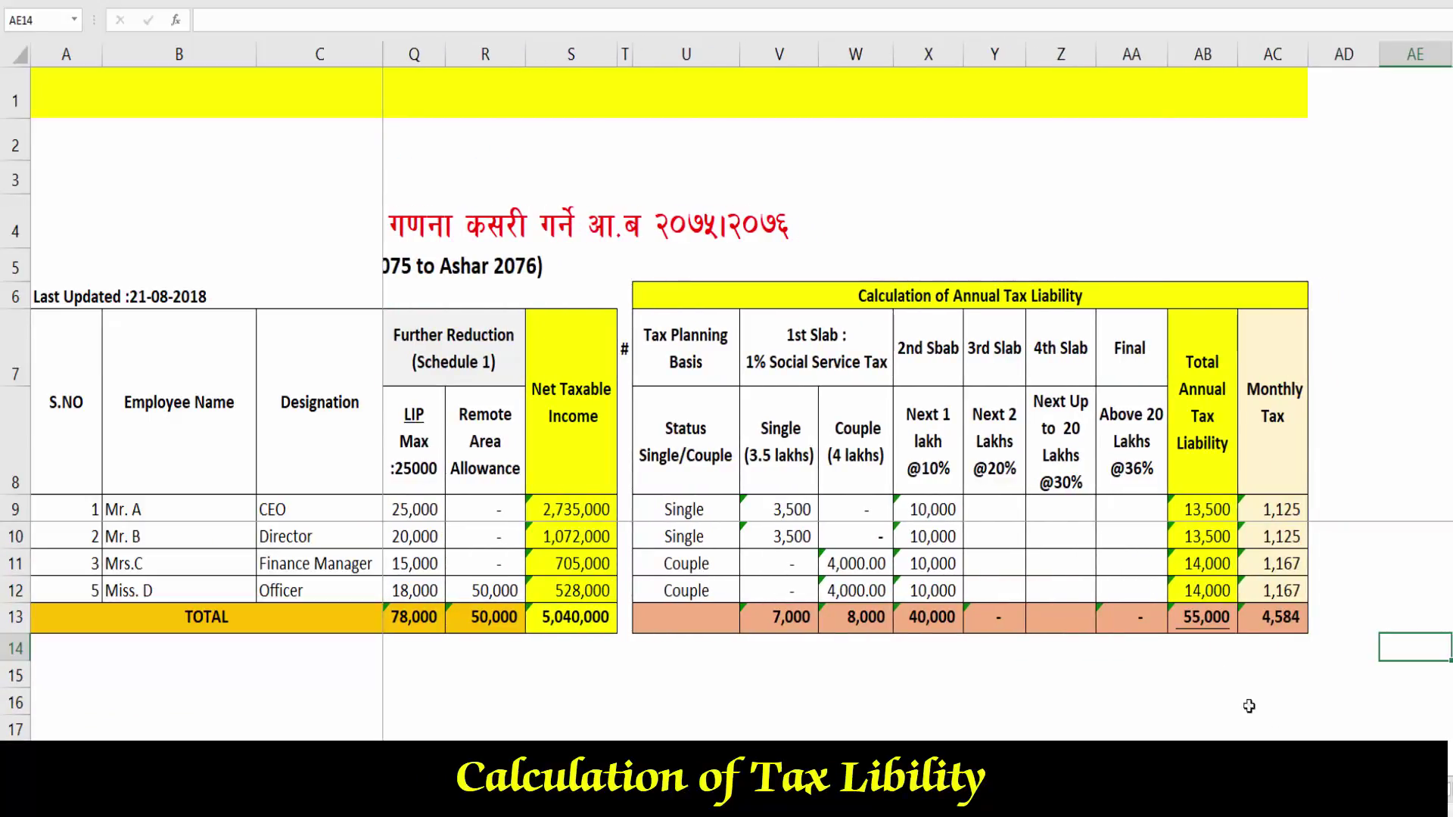
Step: In helper cell Y15, subtract 350,000 and 1,000 from the first employee's net taxable income, then widen column Y
left_click(1006, 674)
type("=")
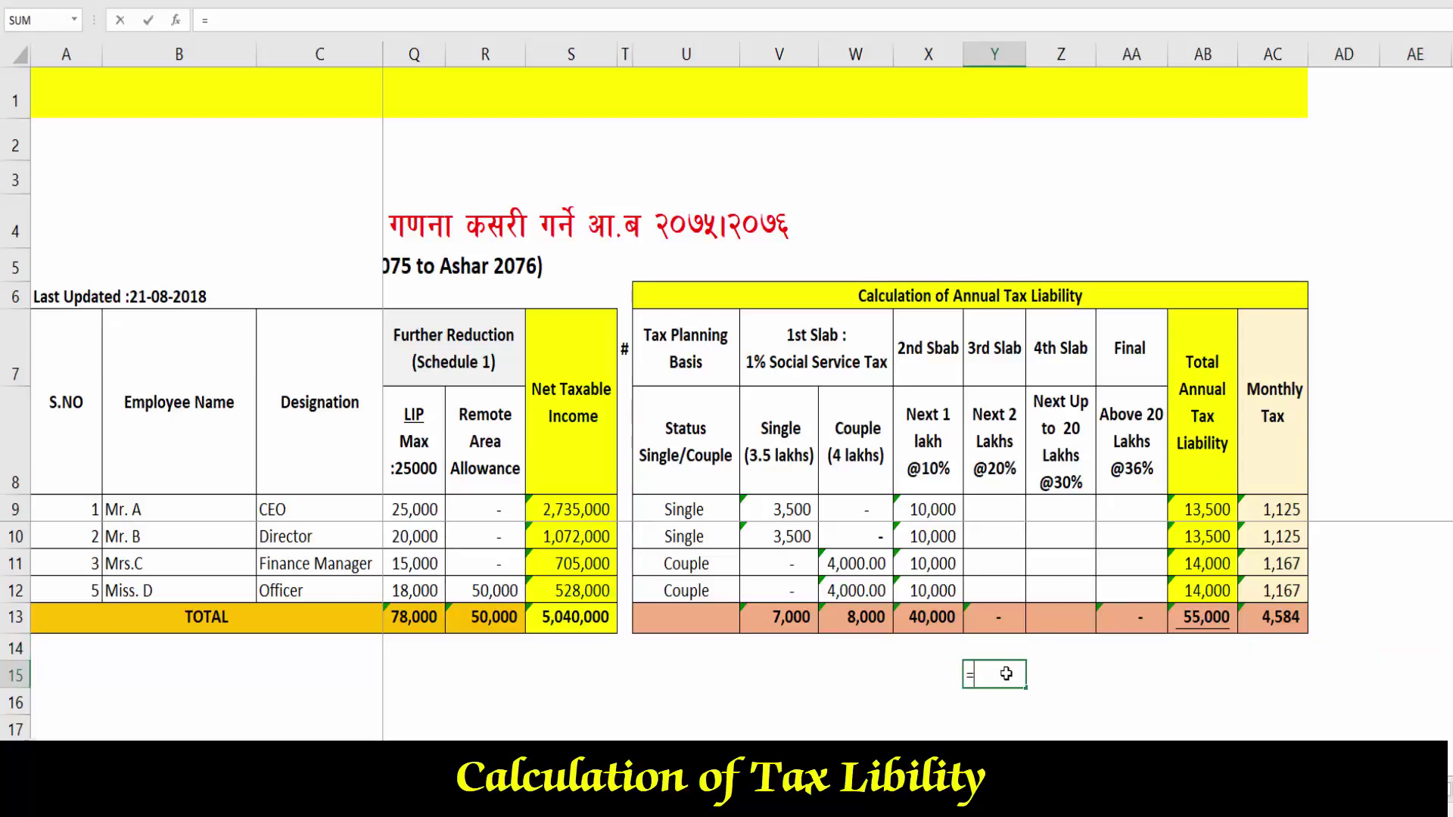
left_click(577, 510)
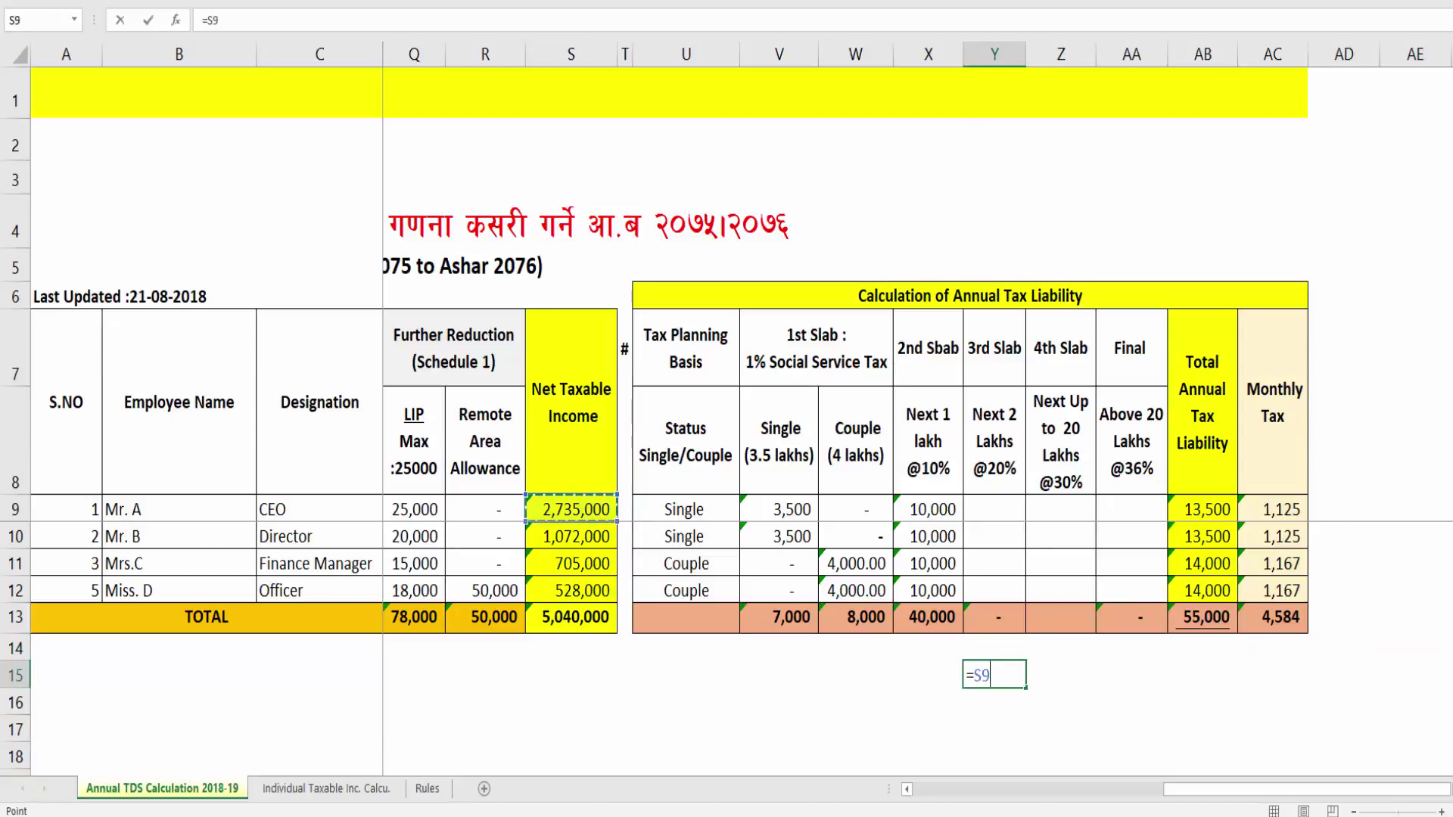
type("-")
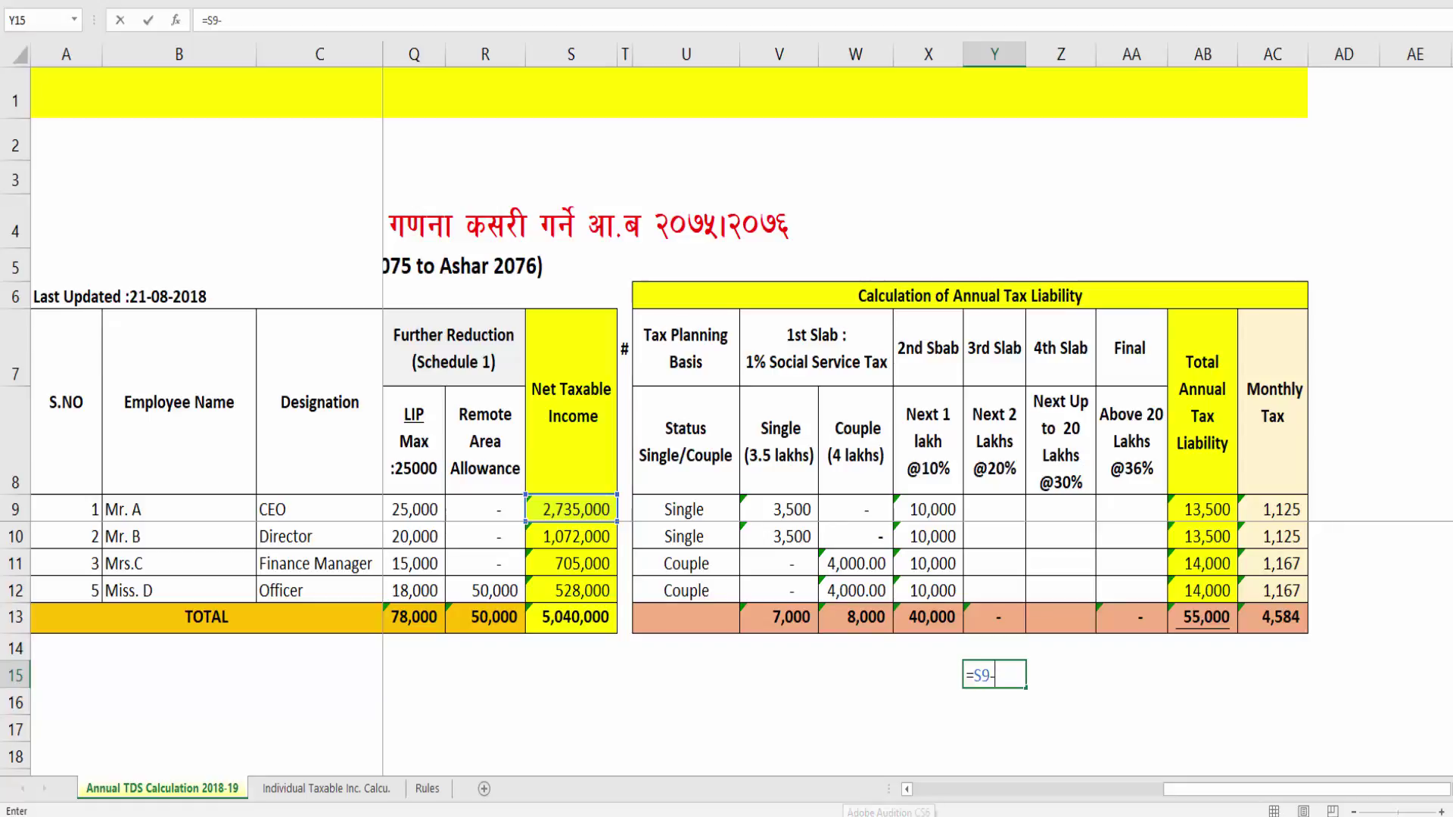
type("350000-")
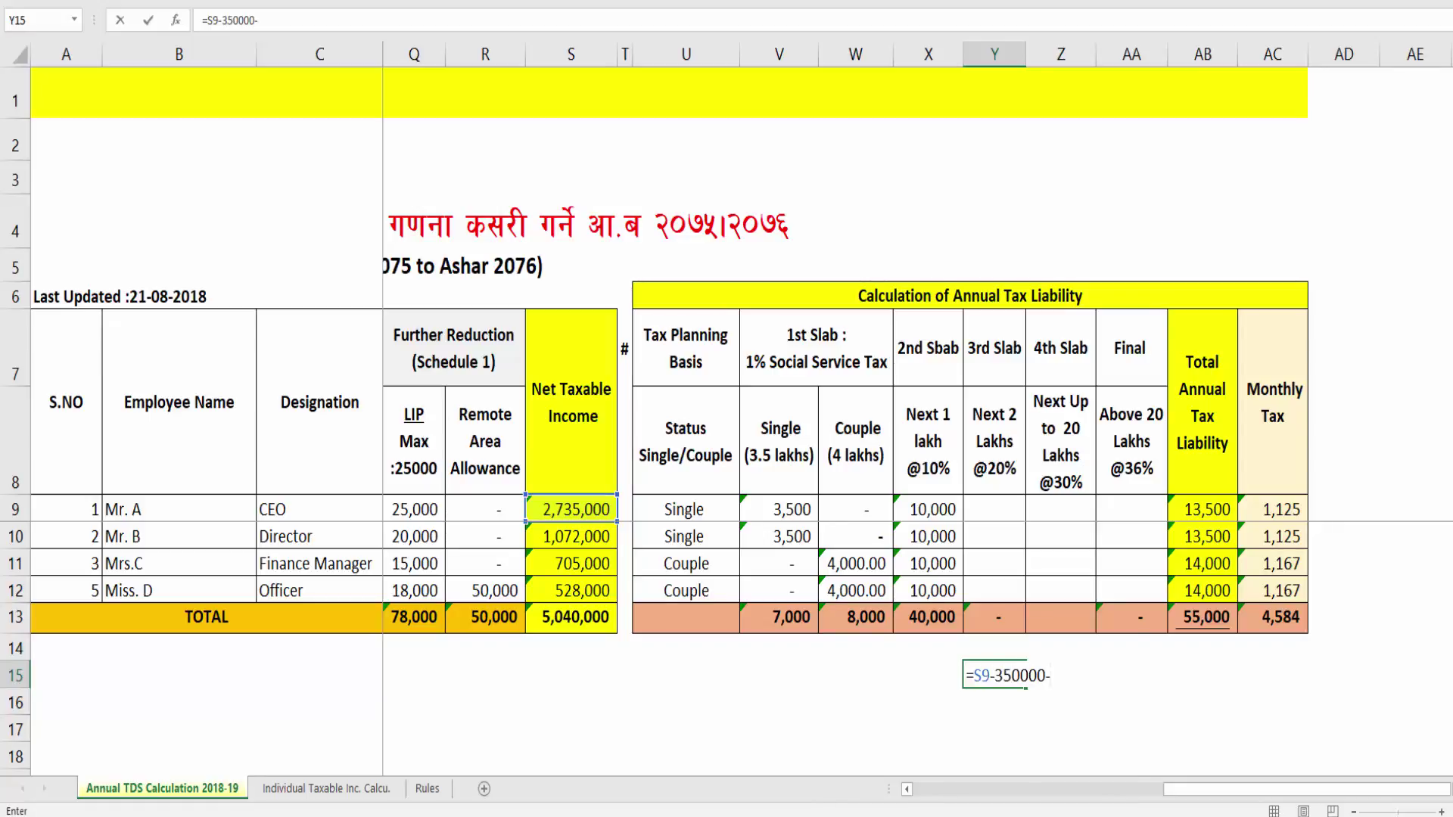
type("10000")
key("Return")
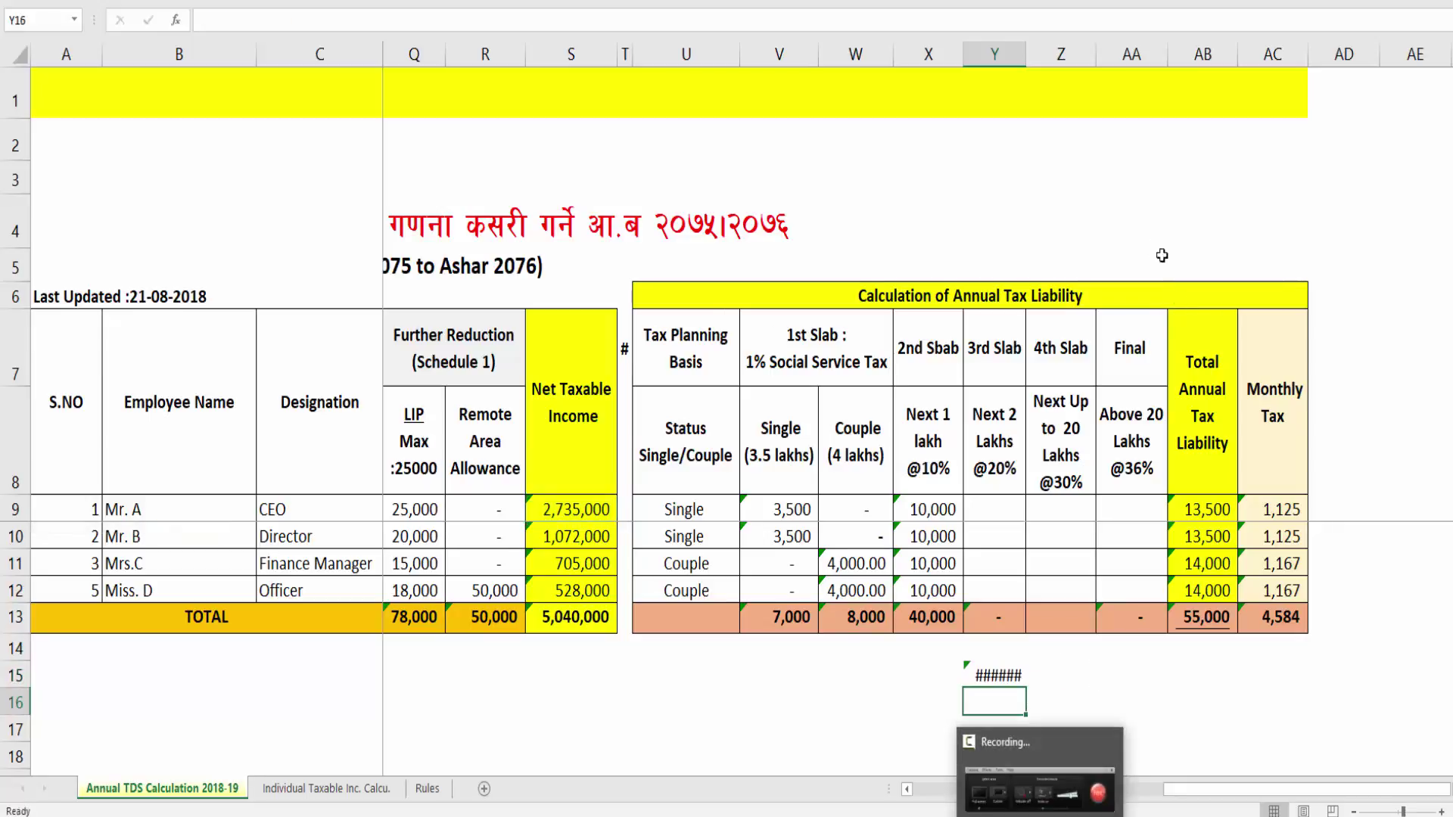
double_click(1025, 53)
left_click(995, 676)
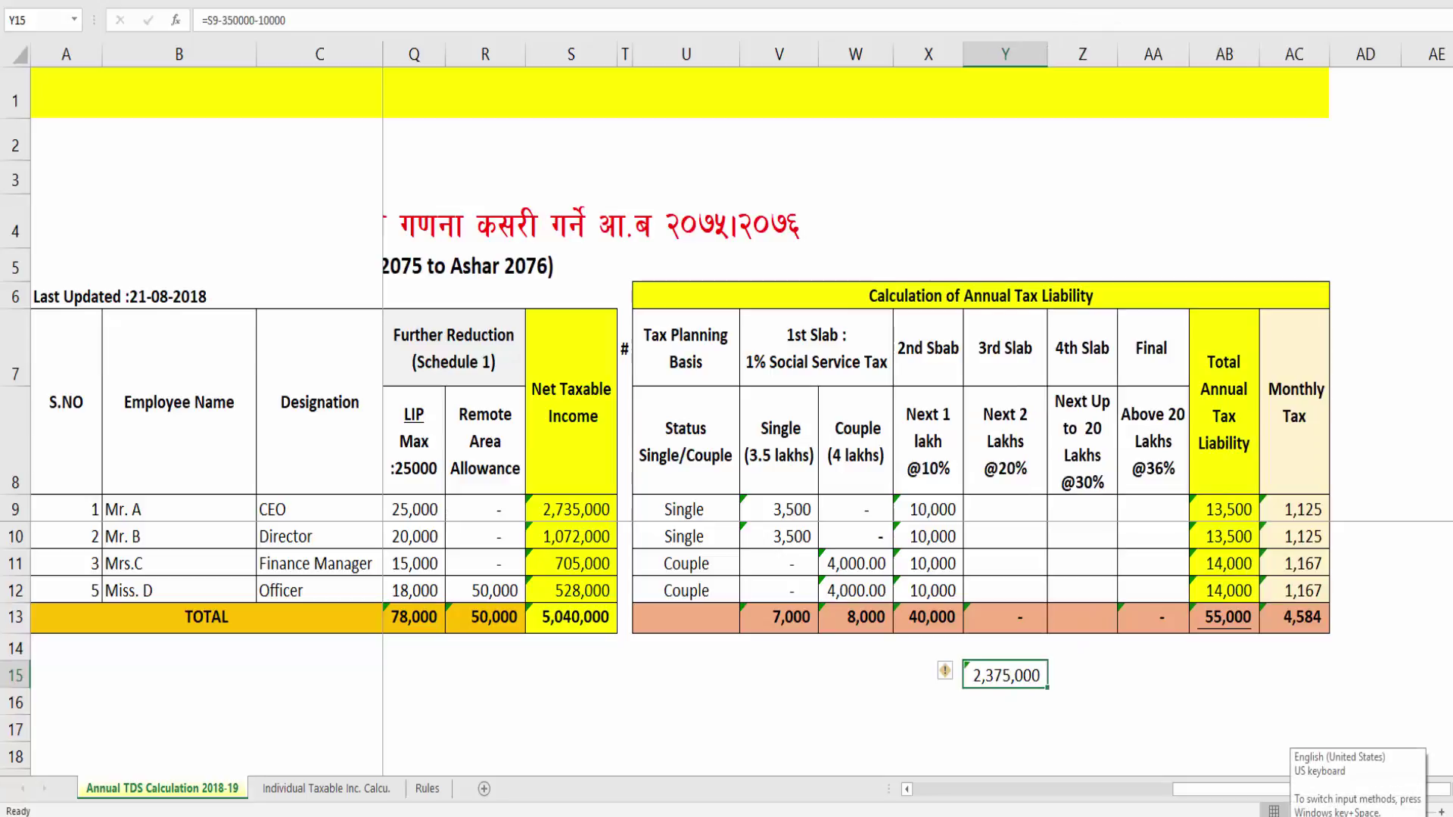
Step: Enter =200000*20% as the 3rd-slab tax and fill the 40,000 down to Mr. B
key("Up")
key("Up")
key("Up")
key("Up")
key("Up")
key("Up")
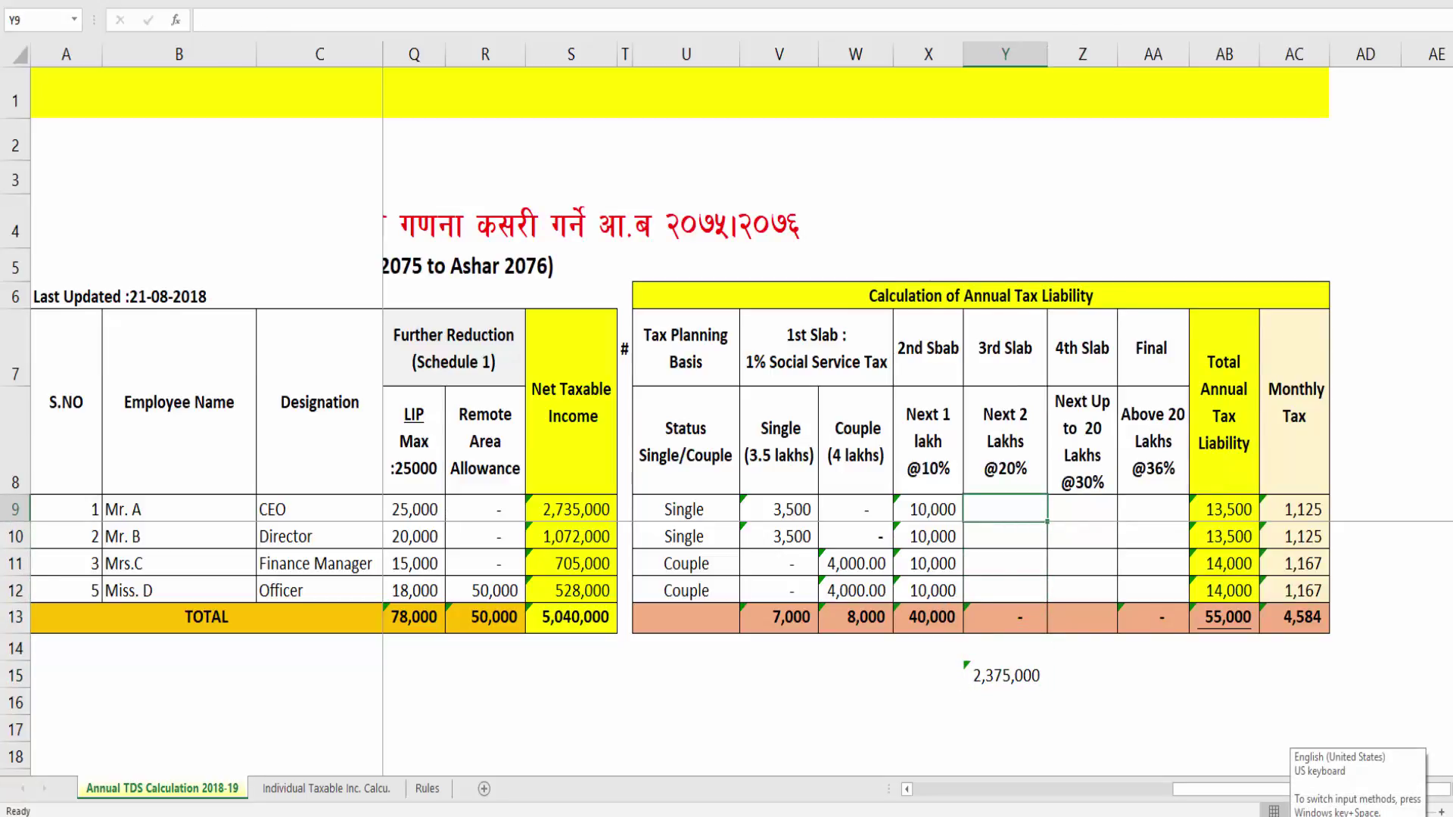
type("=")
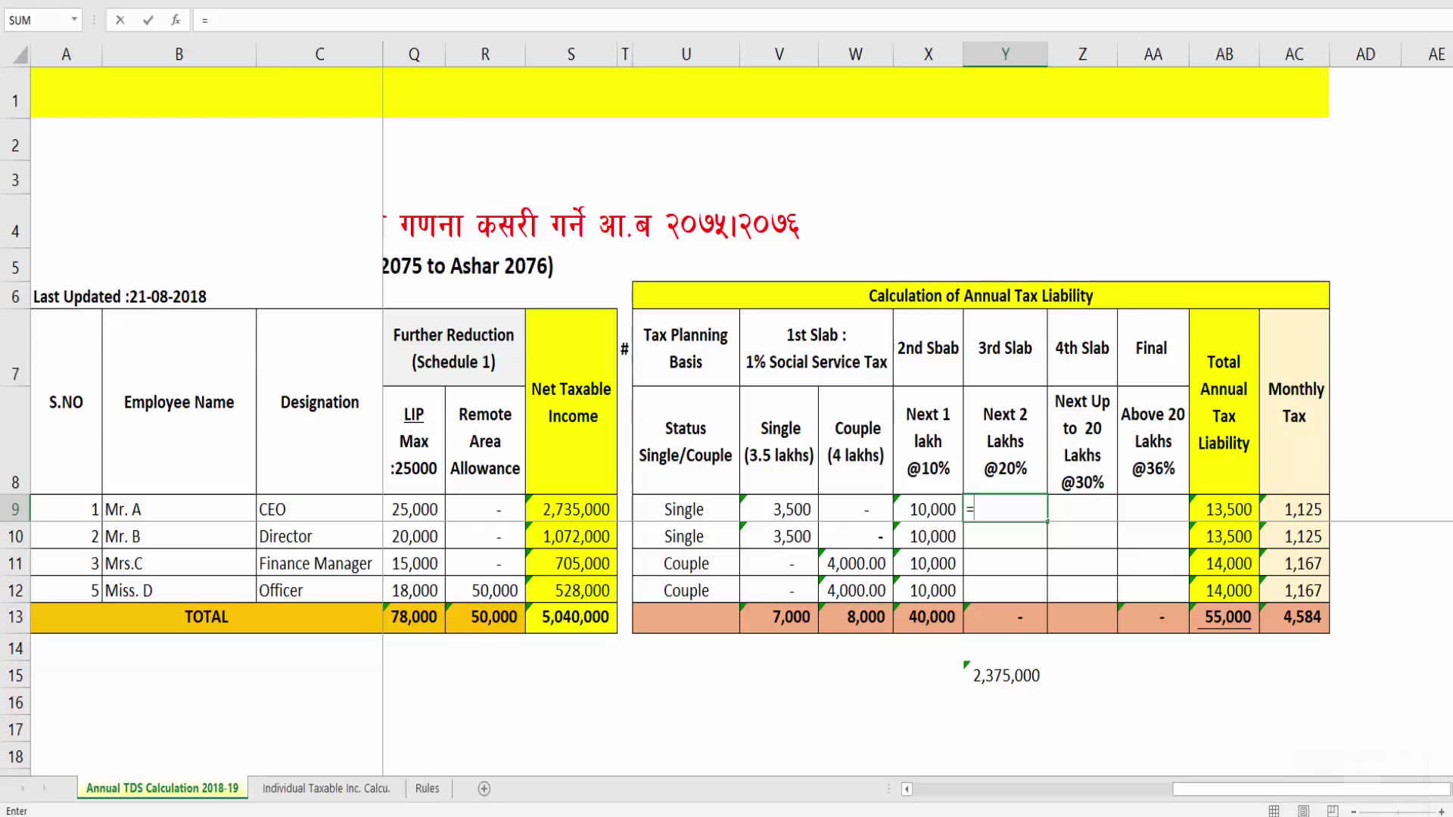
type("200000*20%")
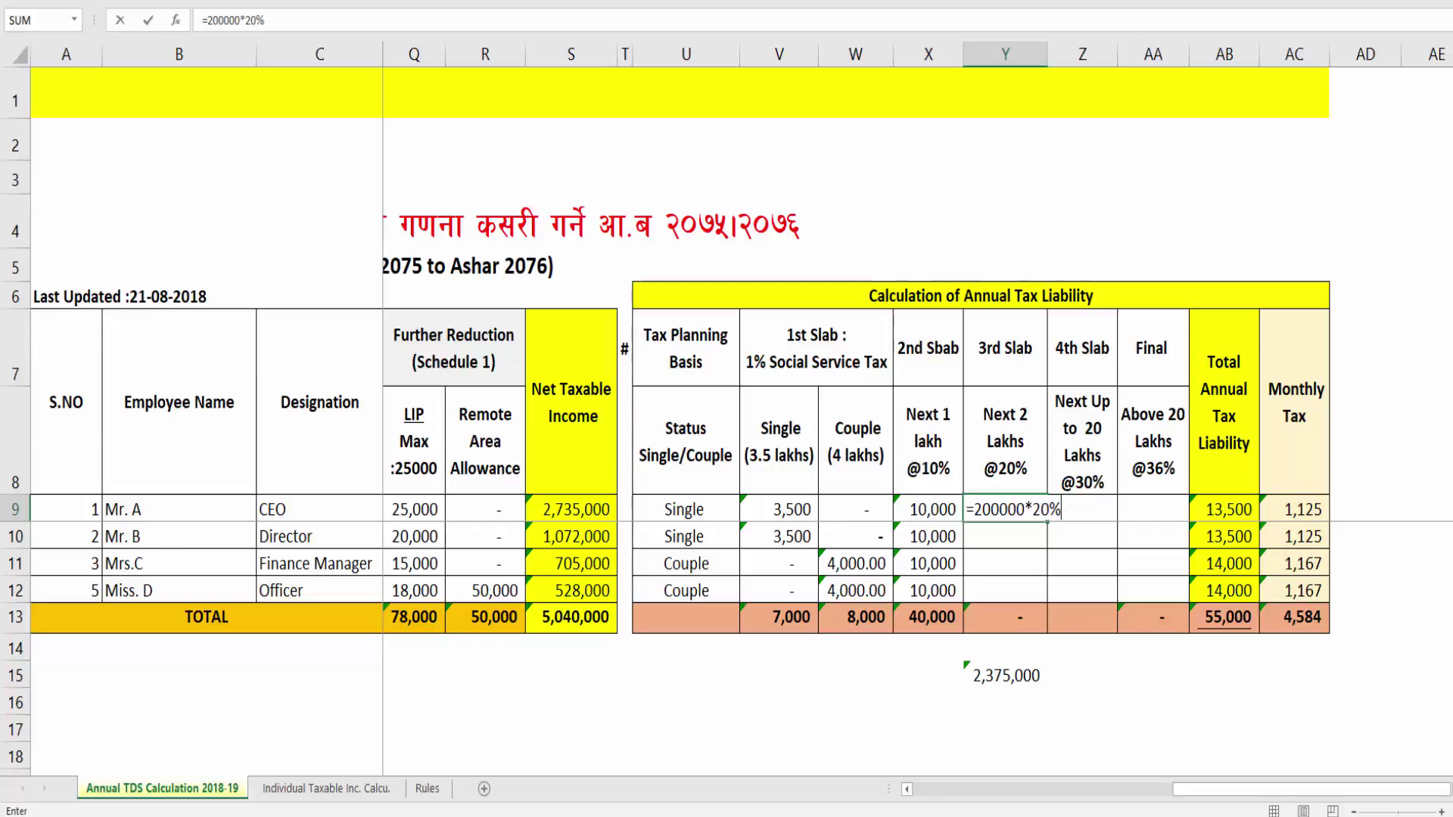
key("Return")
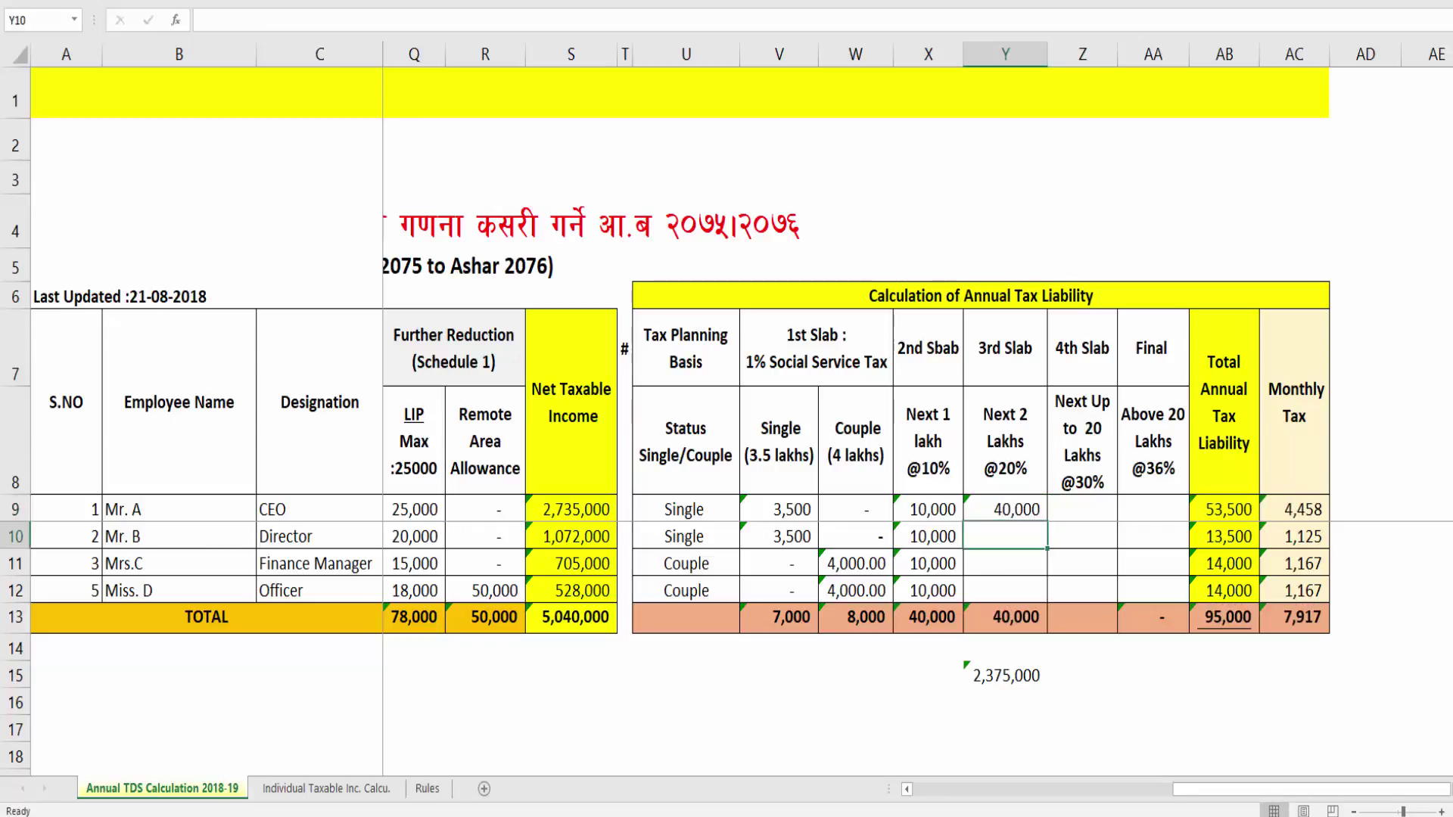
left_click(1014, 513)
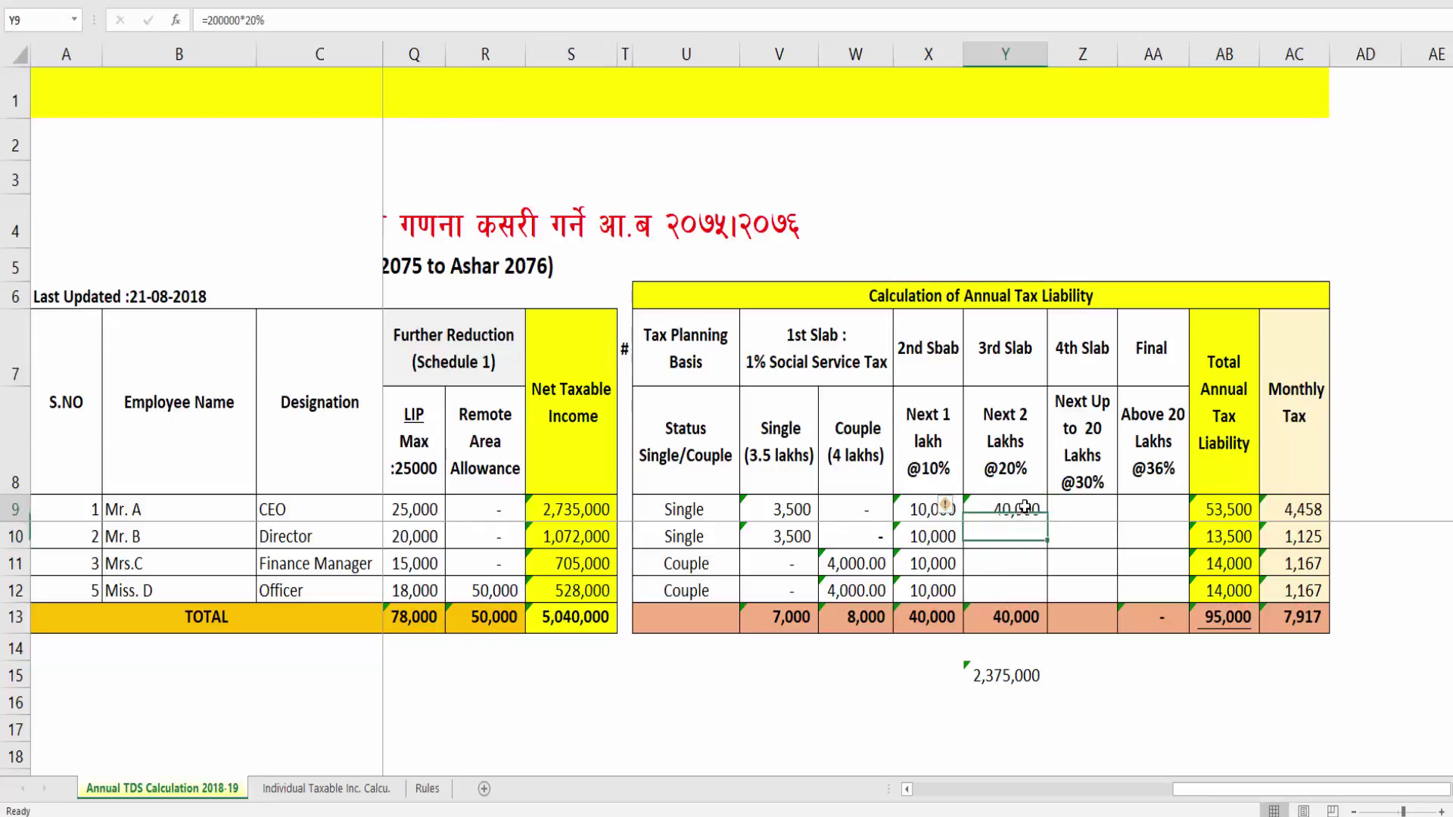
left_click_drag(1047, 523, 1048, 546)
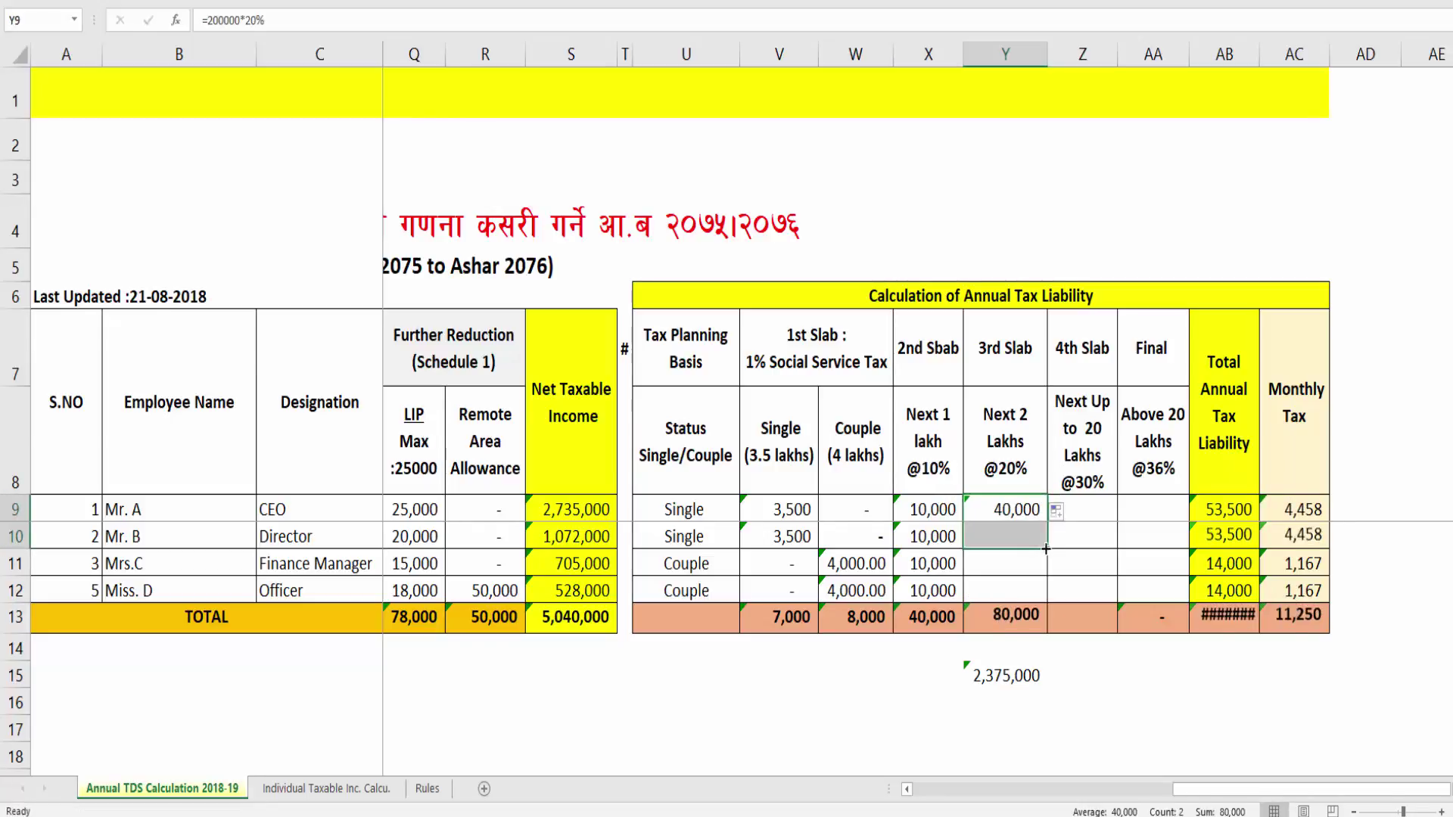
Step: Review the slab headings and Mr. B's copied 20% 3rd-slab formula
left_click(798, 473)
left_click(924, 448)
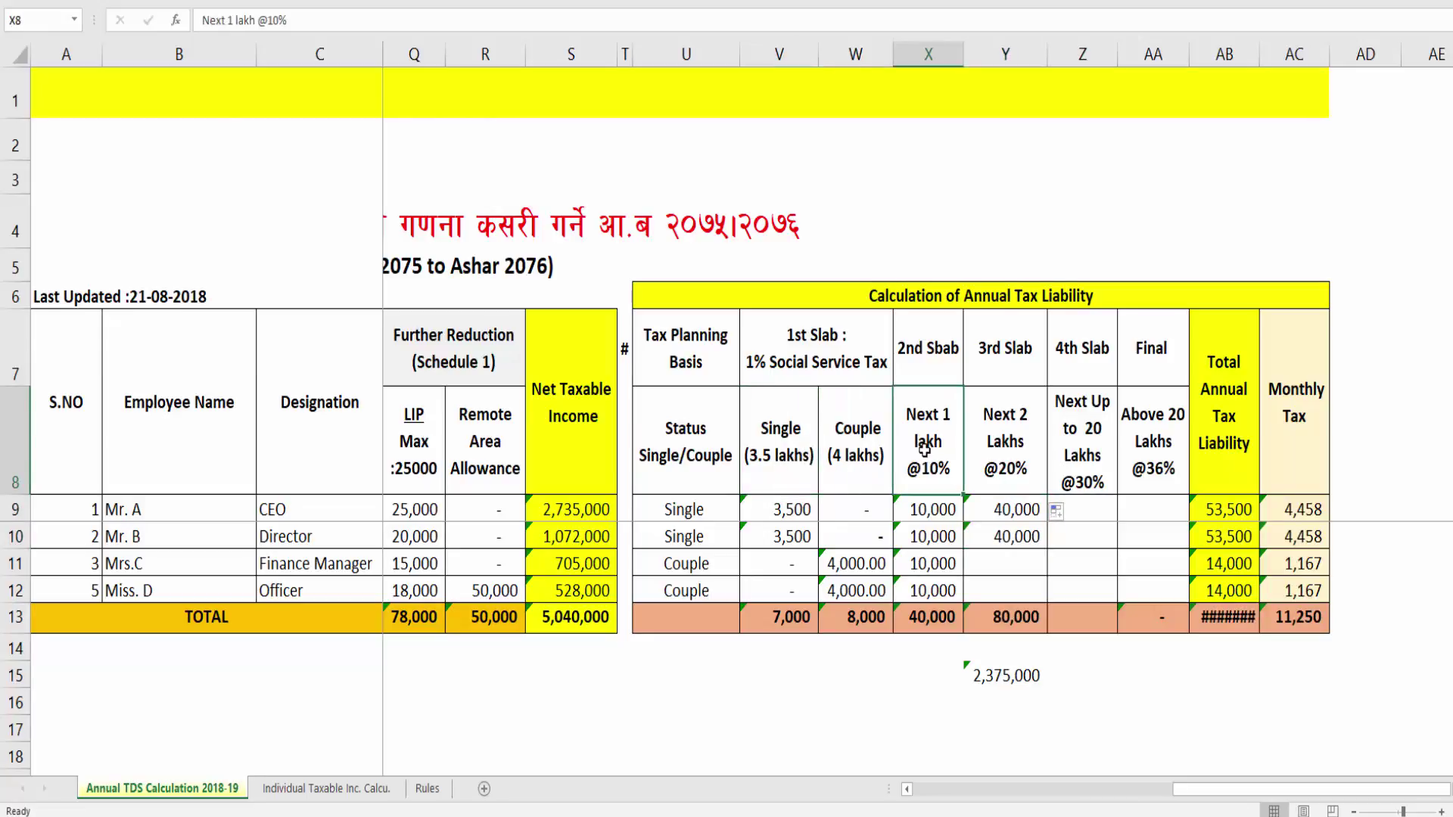
left_click(1030, 440)
left_click(1026, 534)
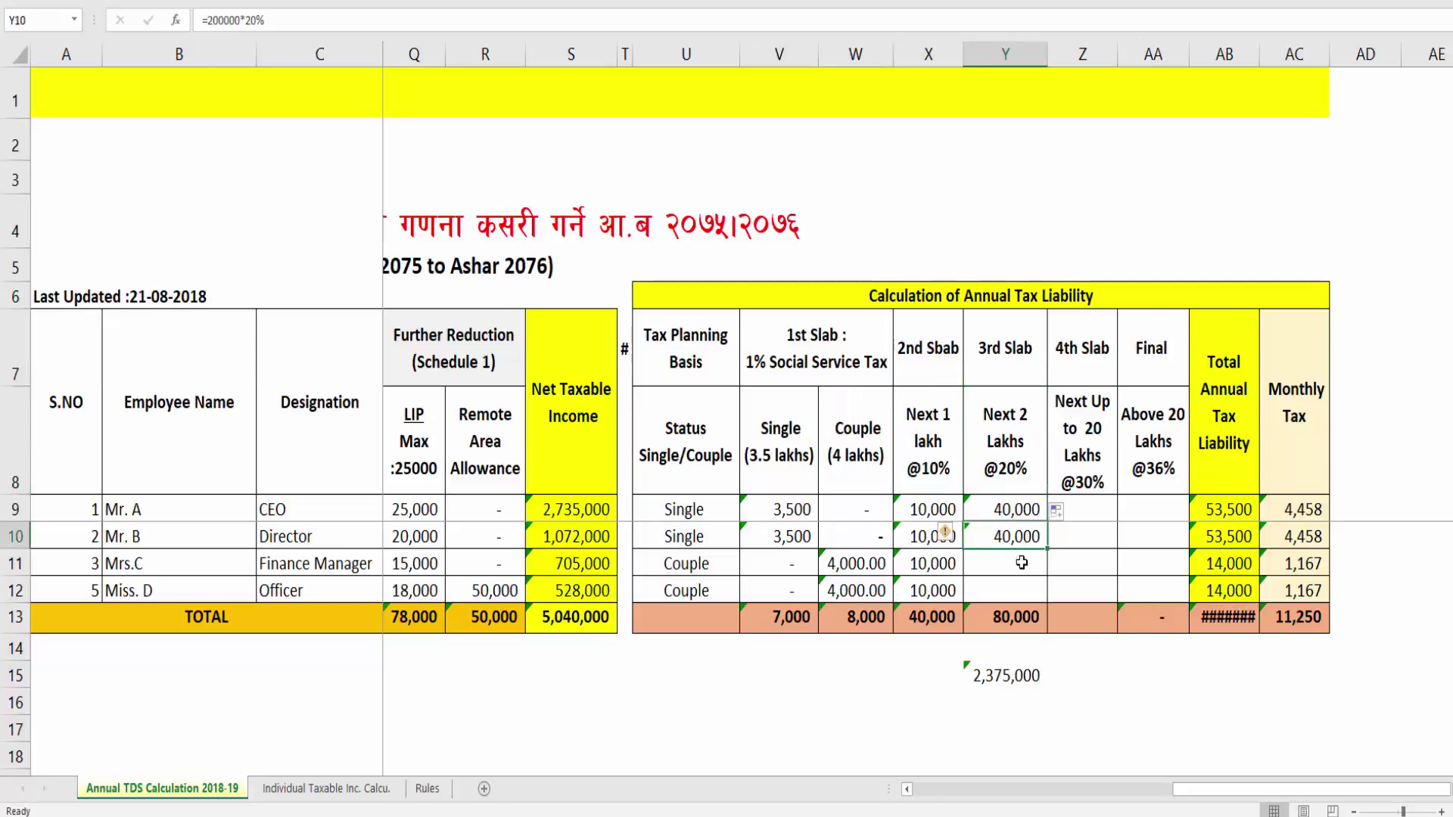
left_click(1001, 679)
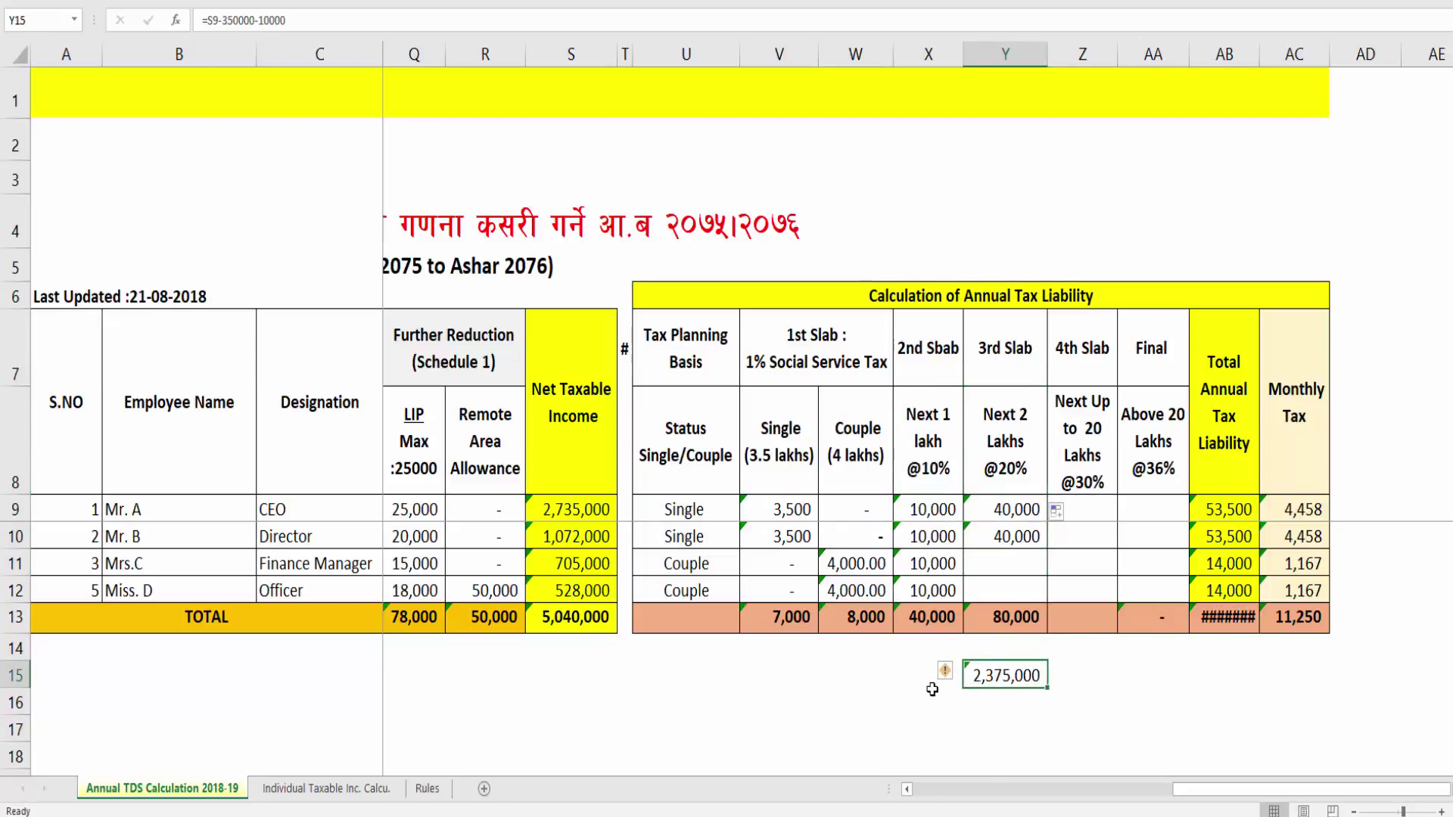
type("=750")
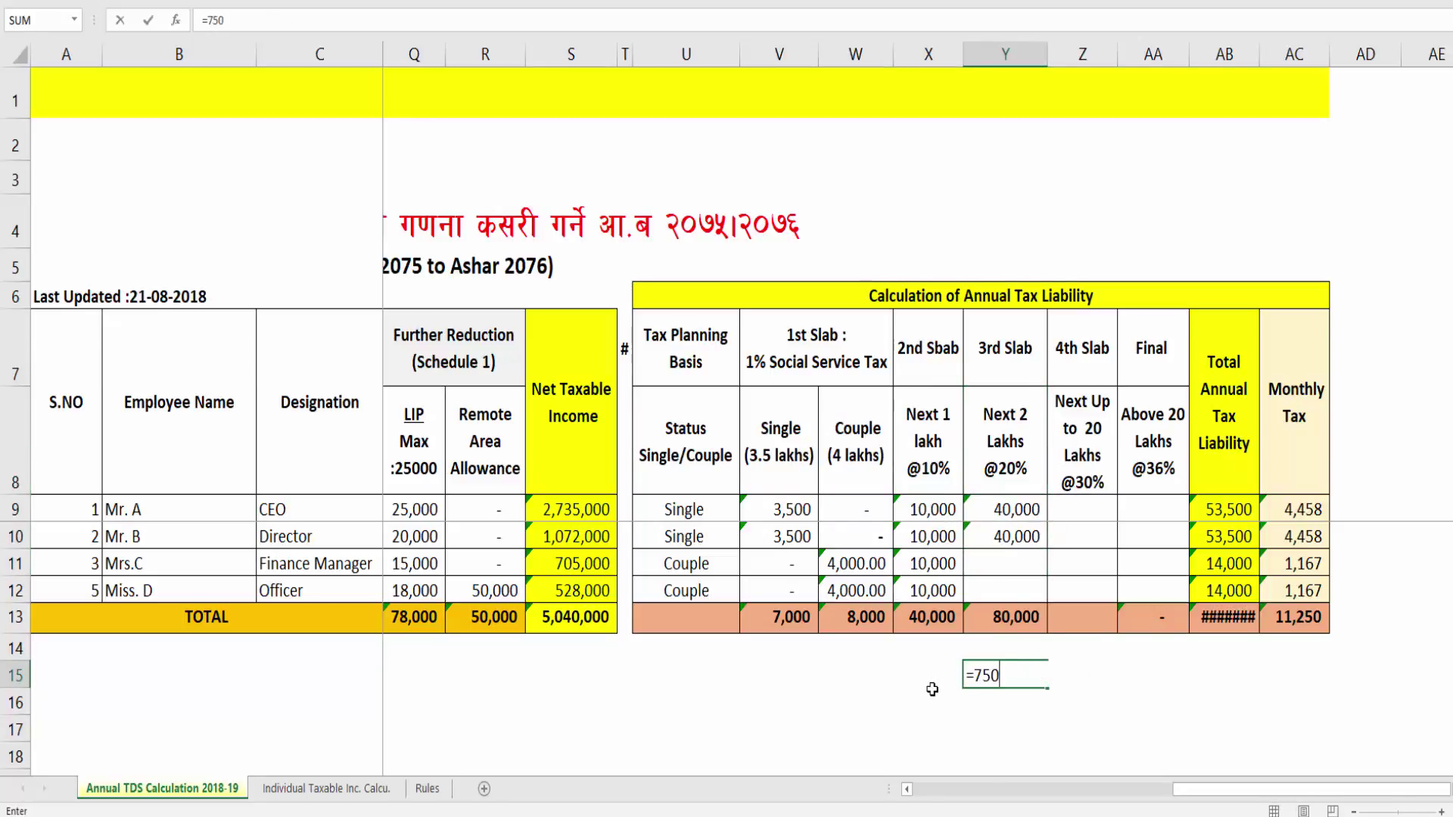
key("Escape")
key("F2")
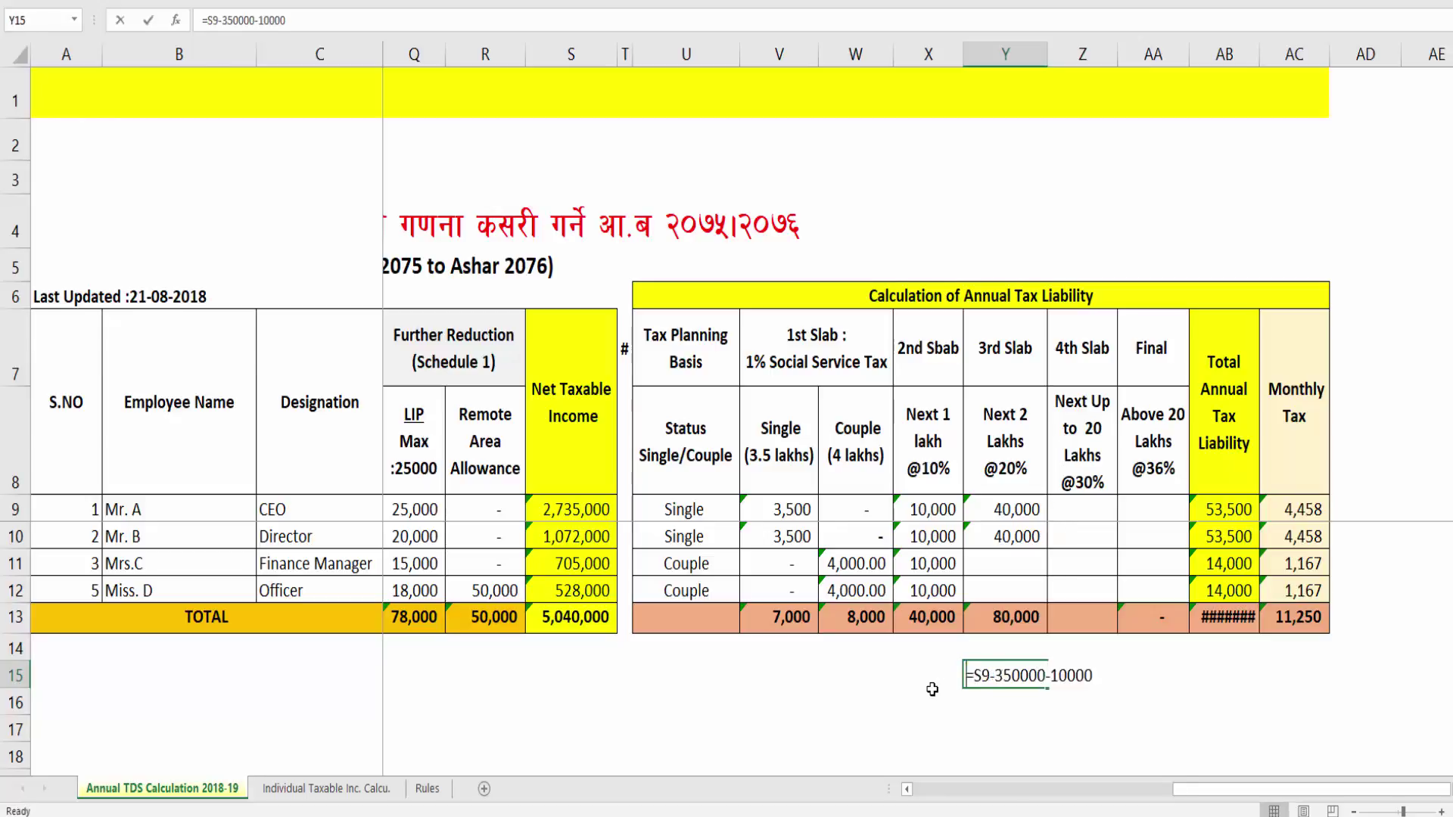
key("Escape")
type("=705000")
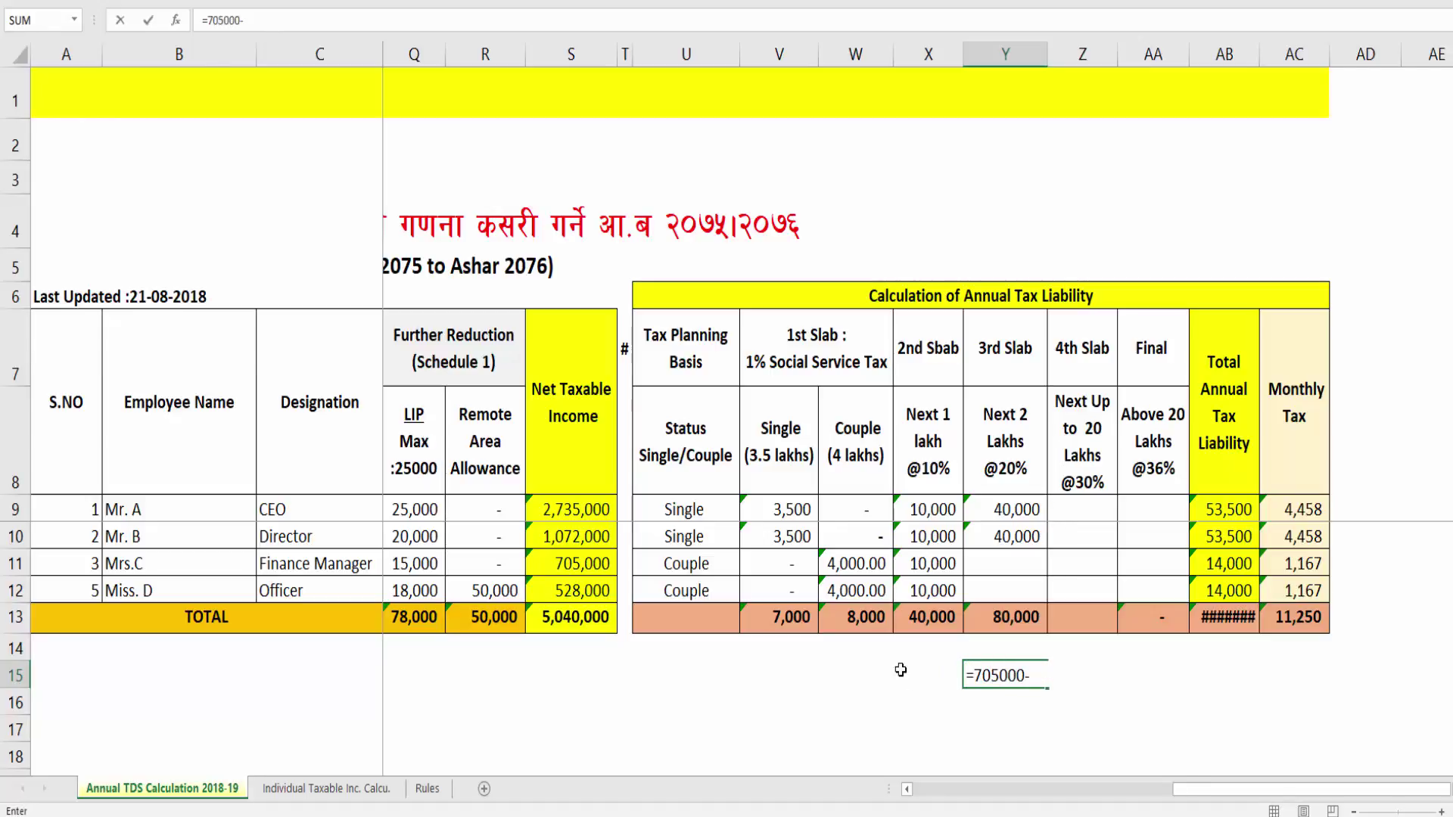
type("-500000")
key("ctrl+Return")
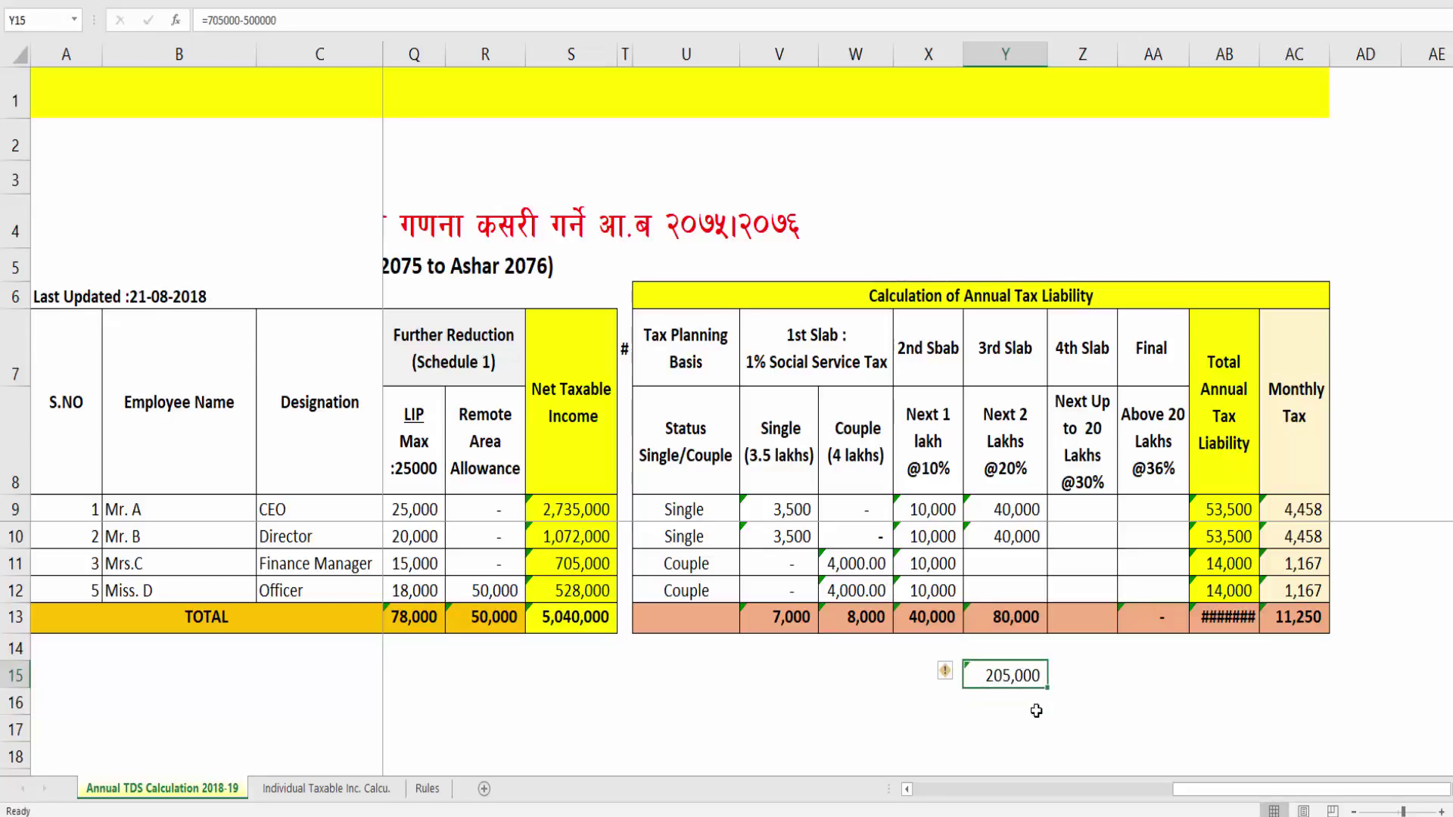
key("Up")
key("Up")
key("Up")
key("Up")
key("Down")
key("Down")
key("Down")
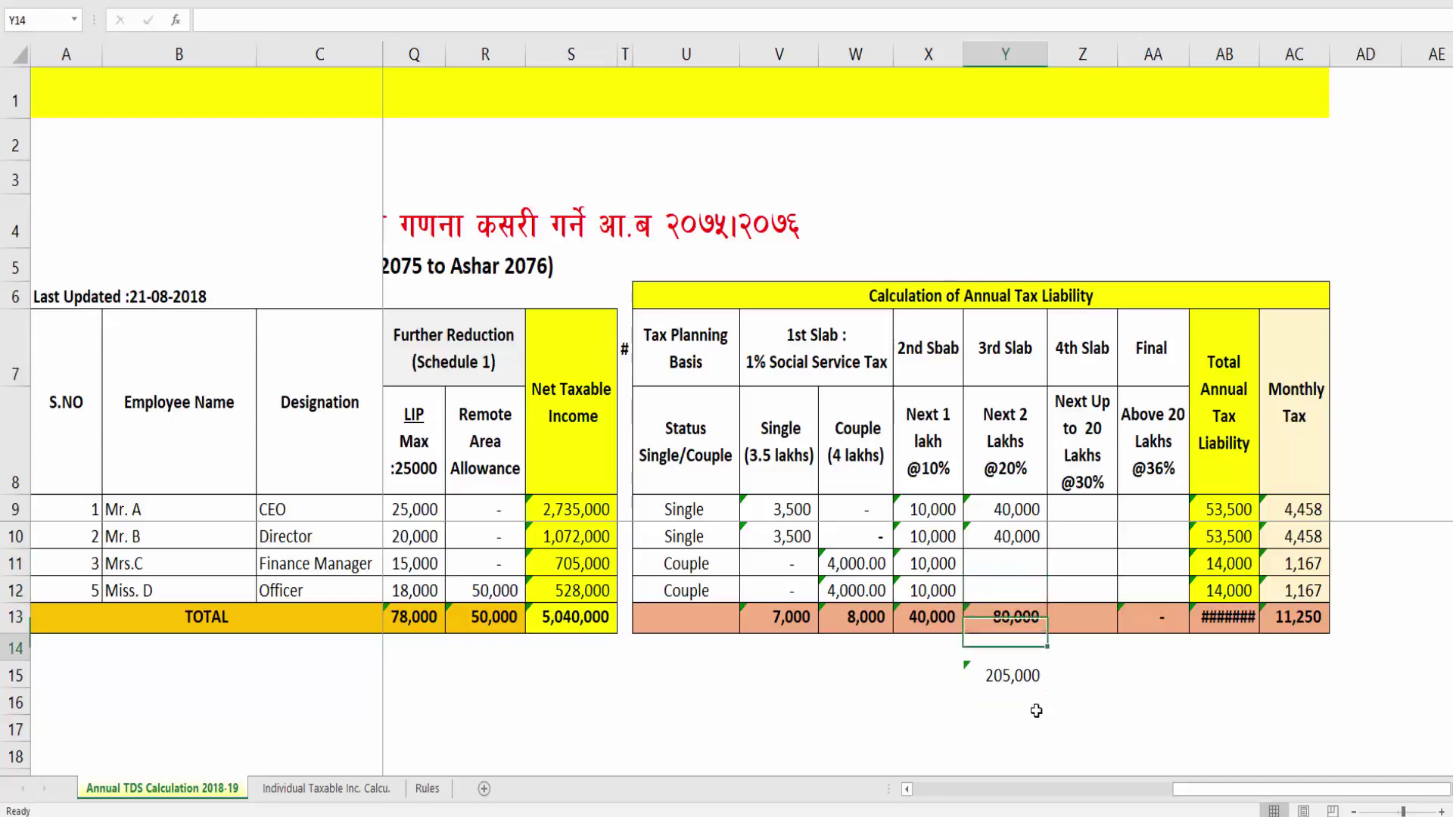
key("Right")
key("Down")
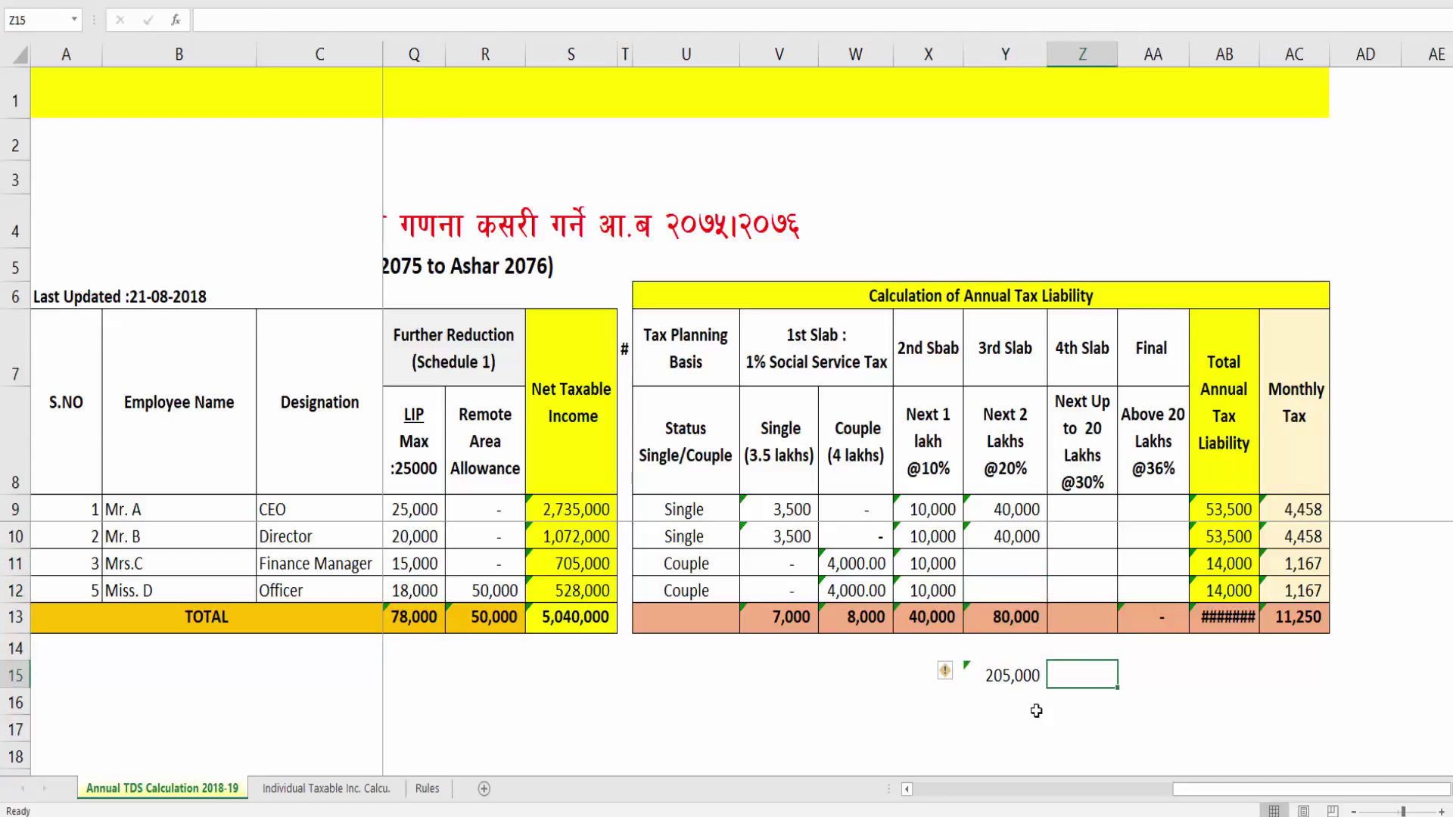
key("Left")
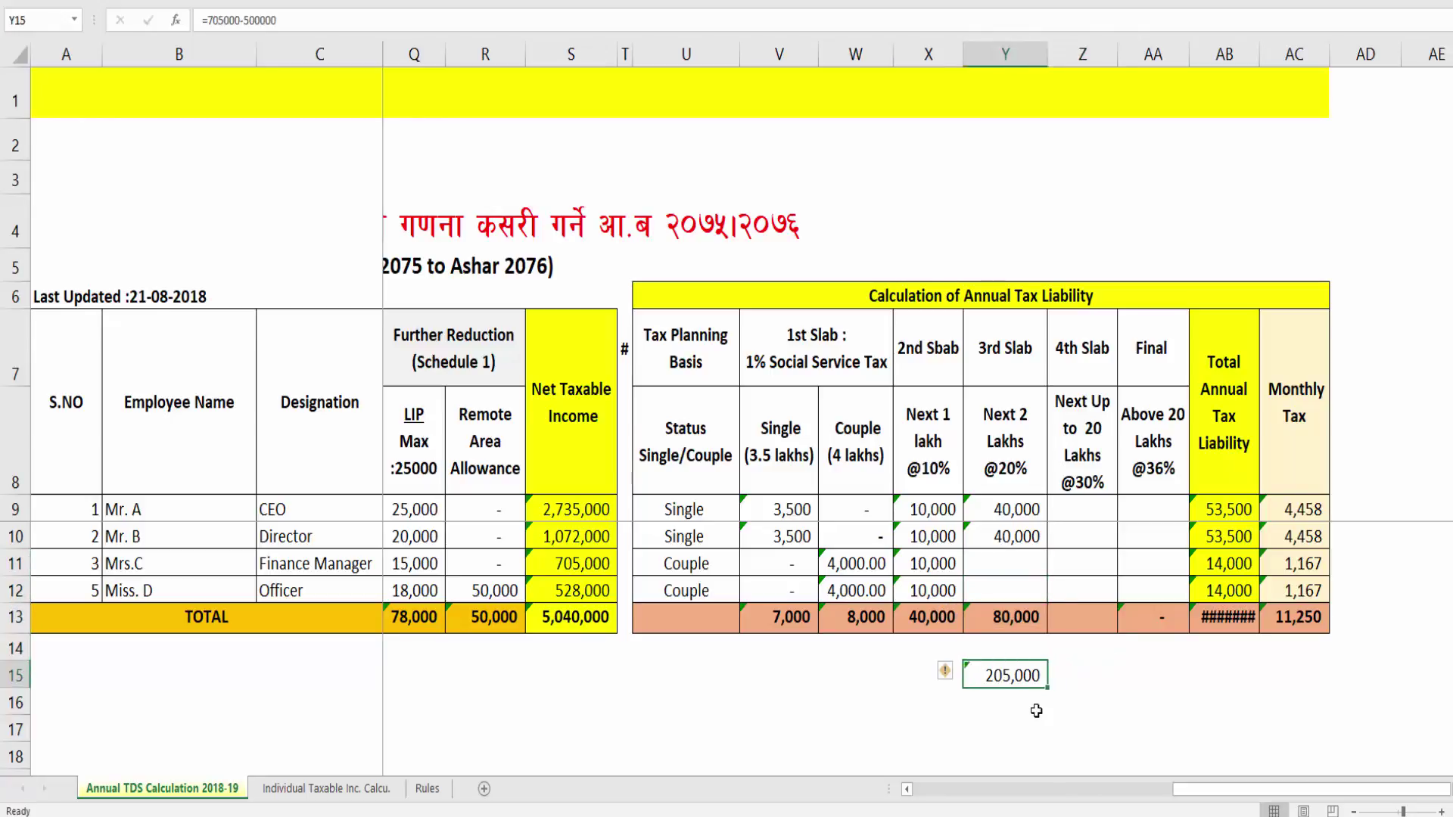
Step: Copy Mr. B's 40,000 3rd-slab formula from Y10 into Mrs.C's cell Y11
key("Up")
key("Up")
key("Up")
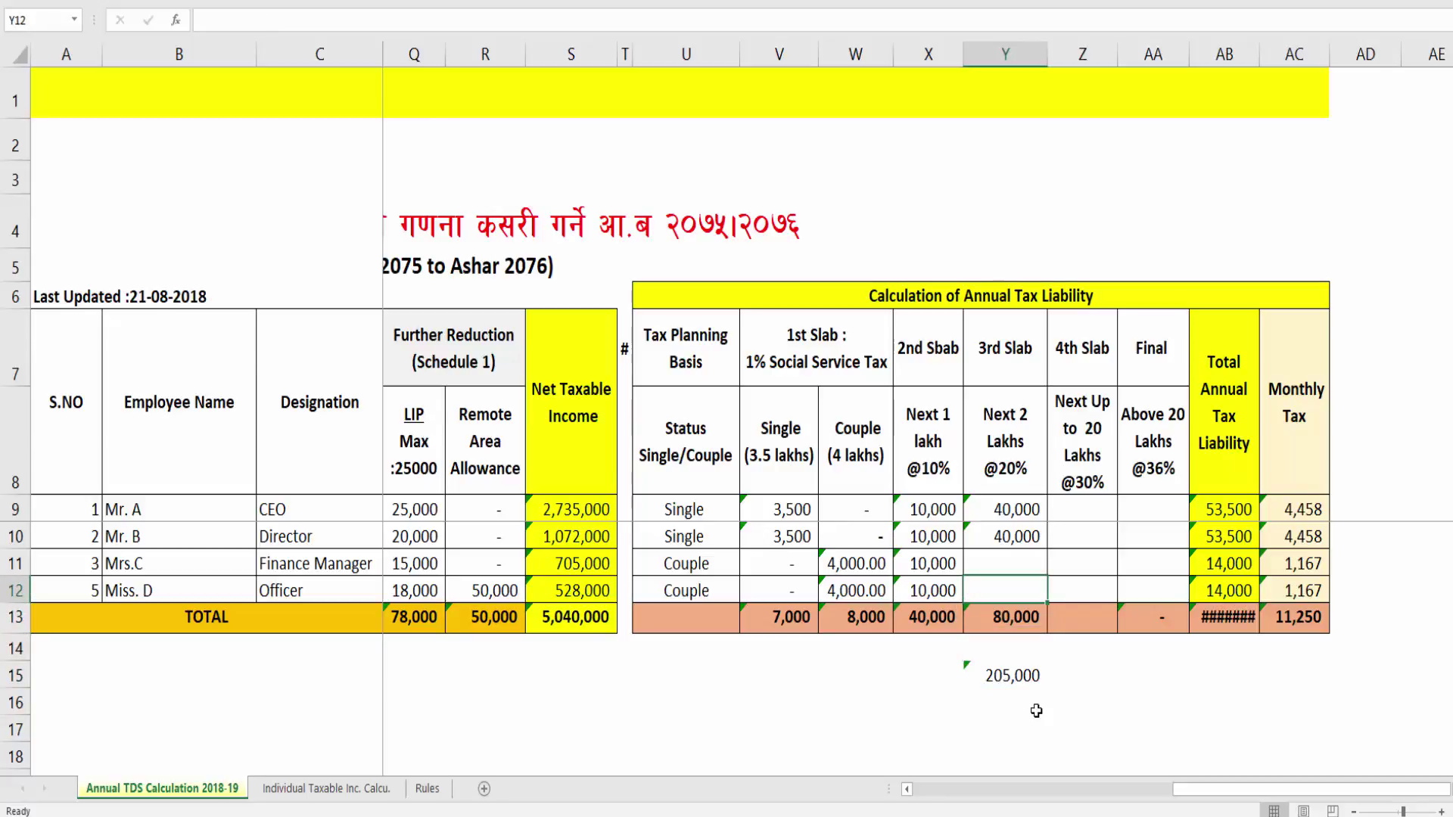
key("Up")
type("=")
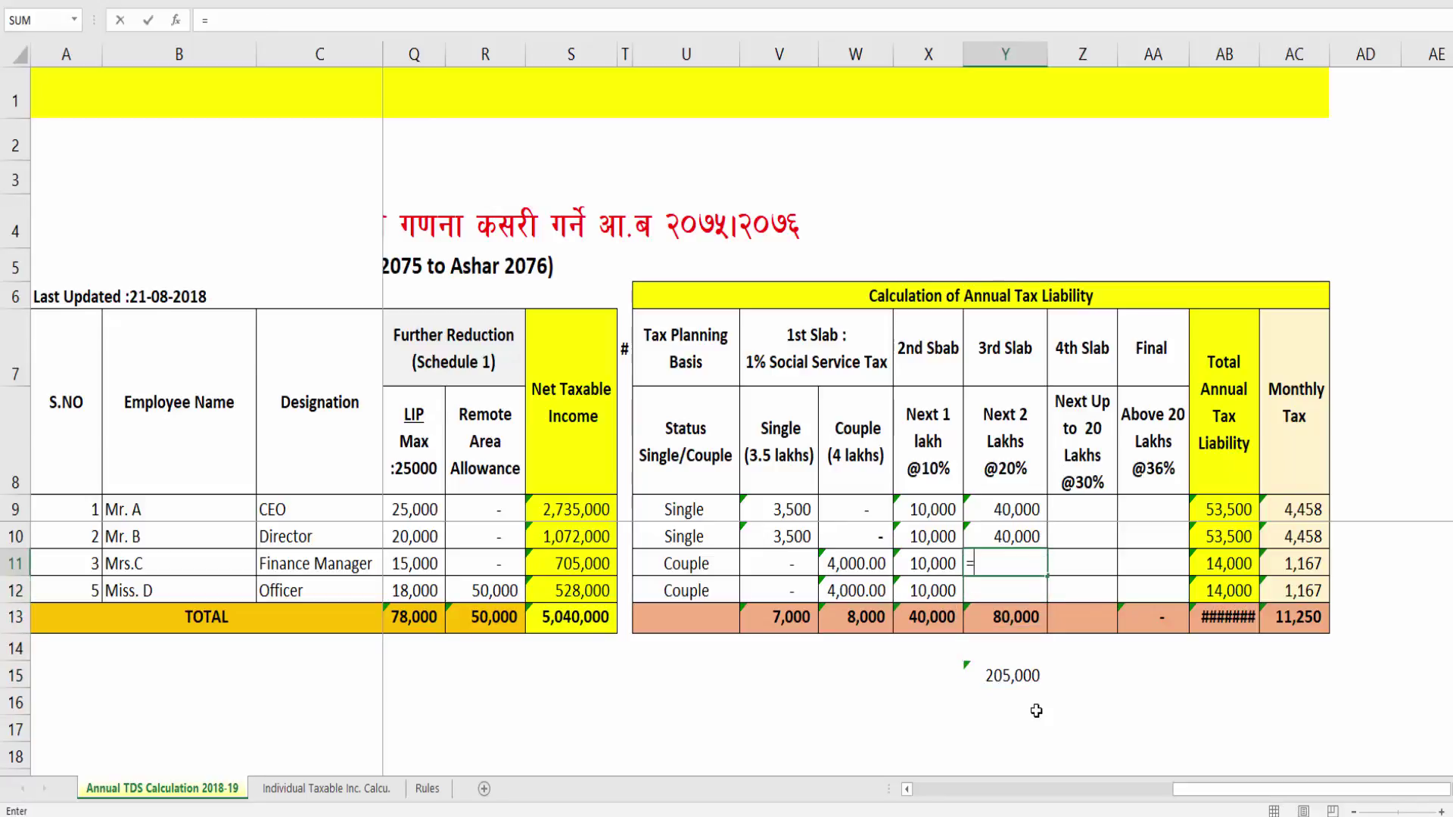
key("Escape")
key("Up")
key("ctrl+c")
key("Down")
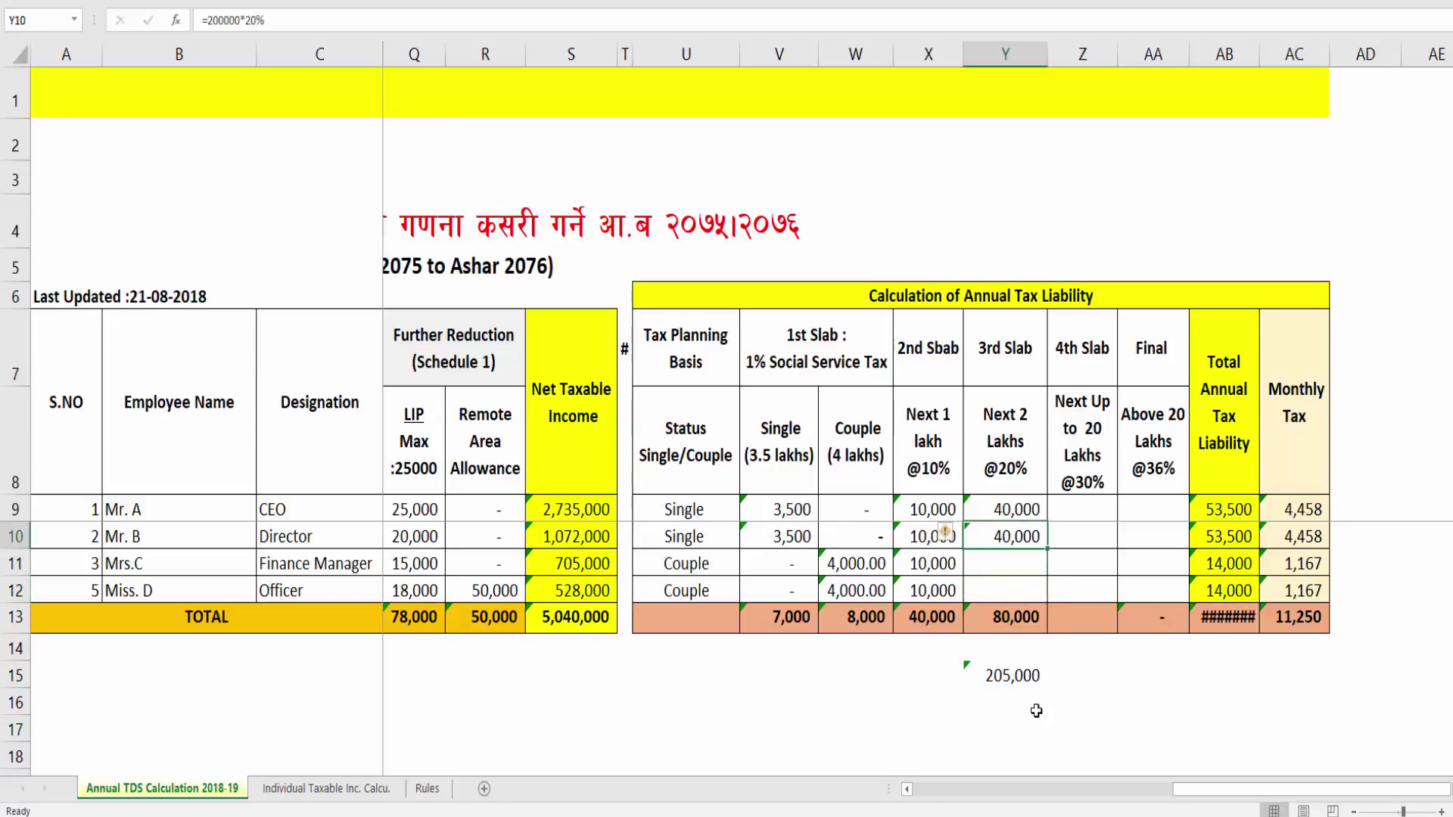
key("ctrl+v")
key("Escape")
Step: Work out Miss. D's income above 5 lakhs and enter =28000*20% in Y12, giving 5,600
key("Down")
key("Down")
key("Down")
key("Down")
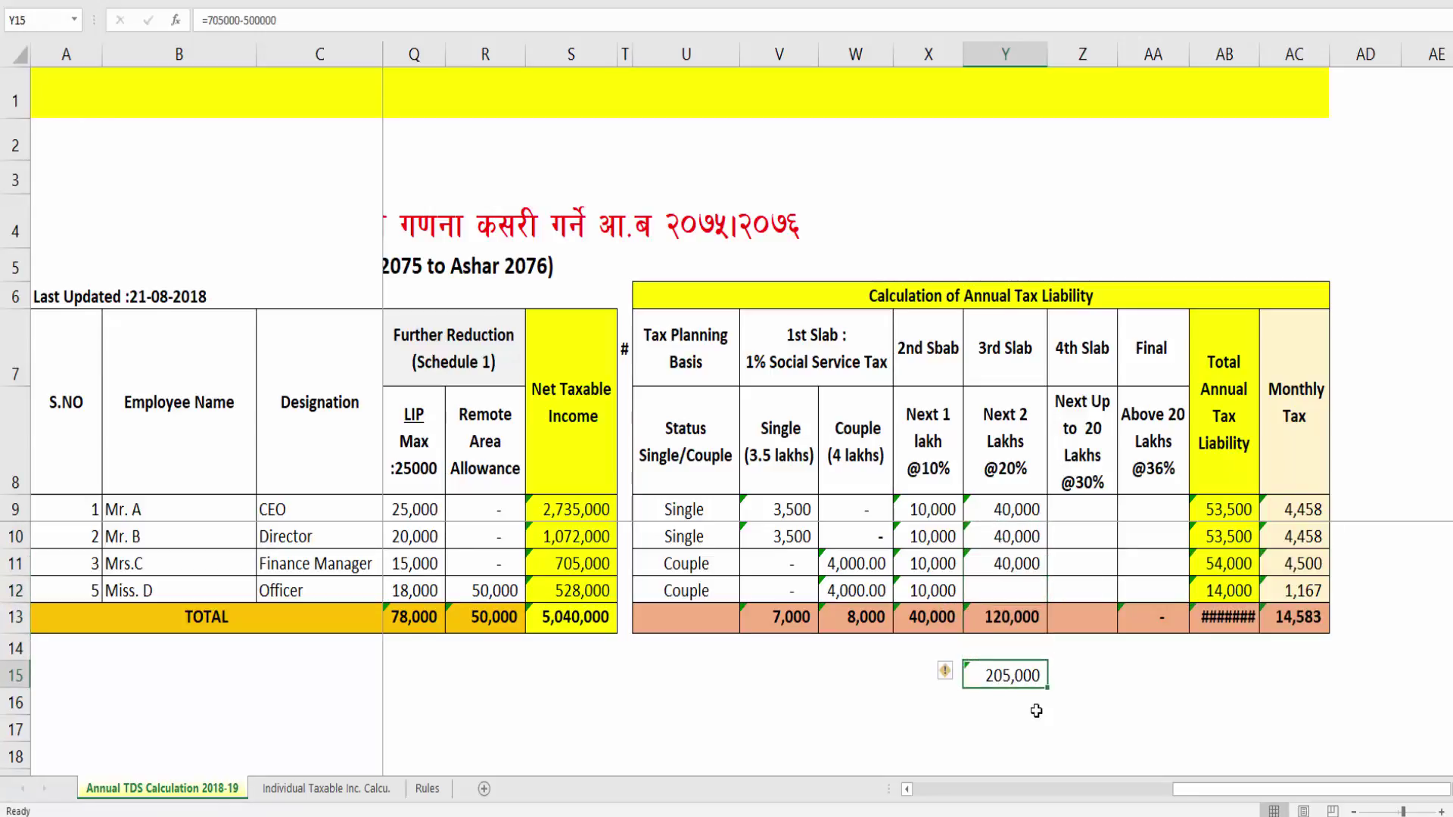
type("=")
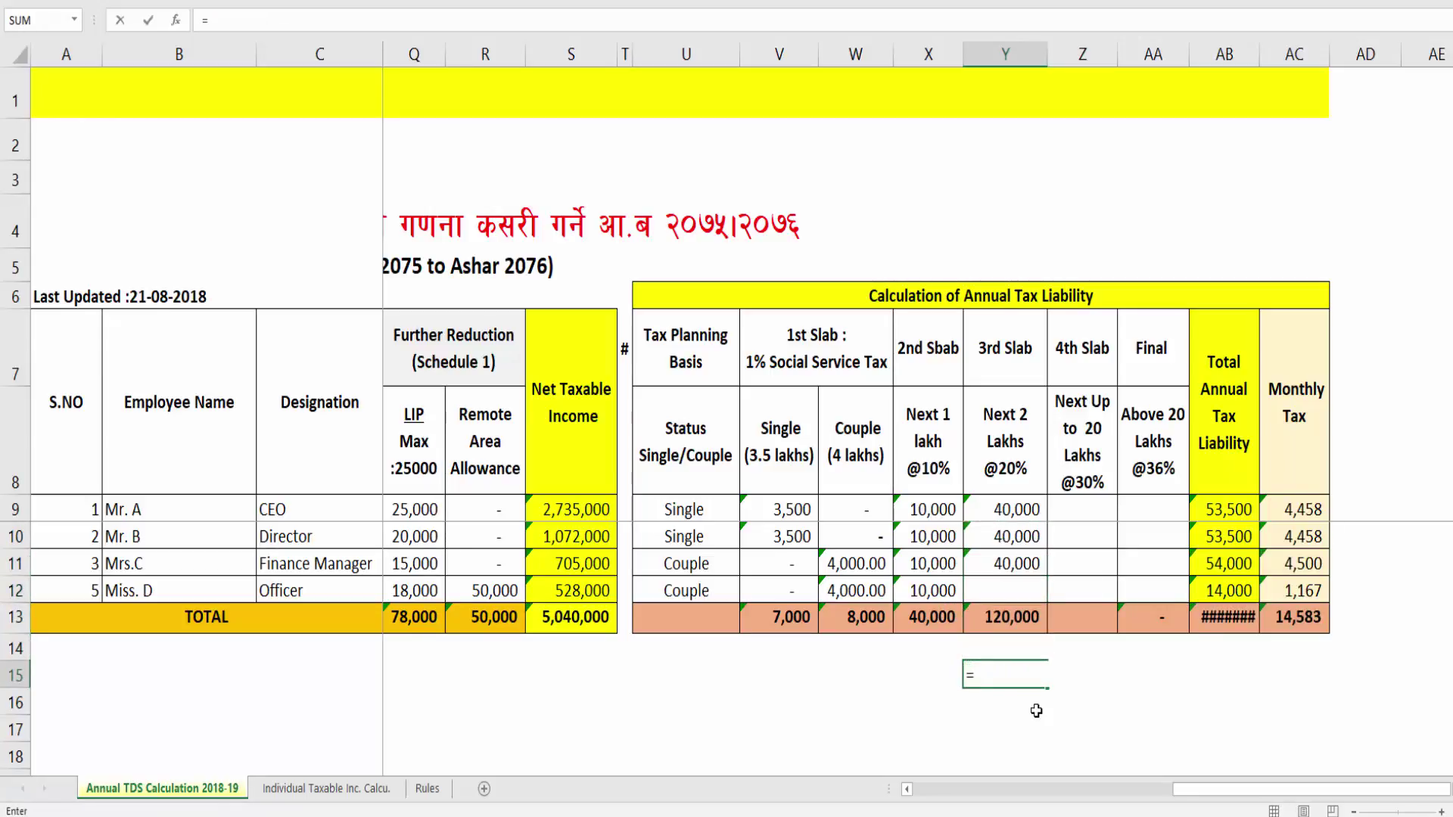
type("000")
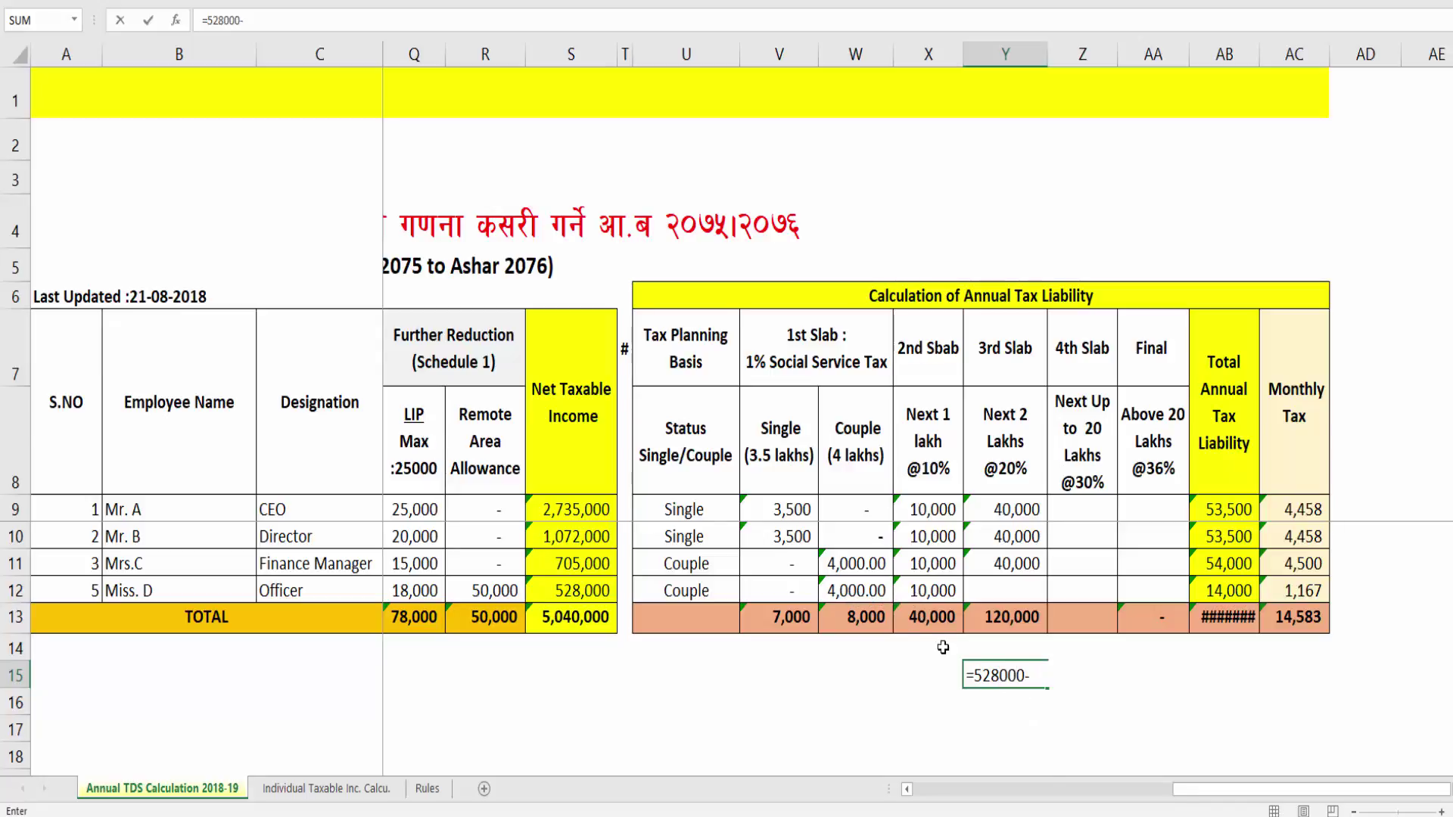
type("-500000")
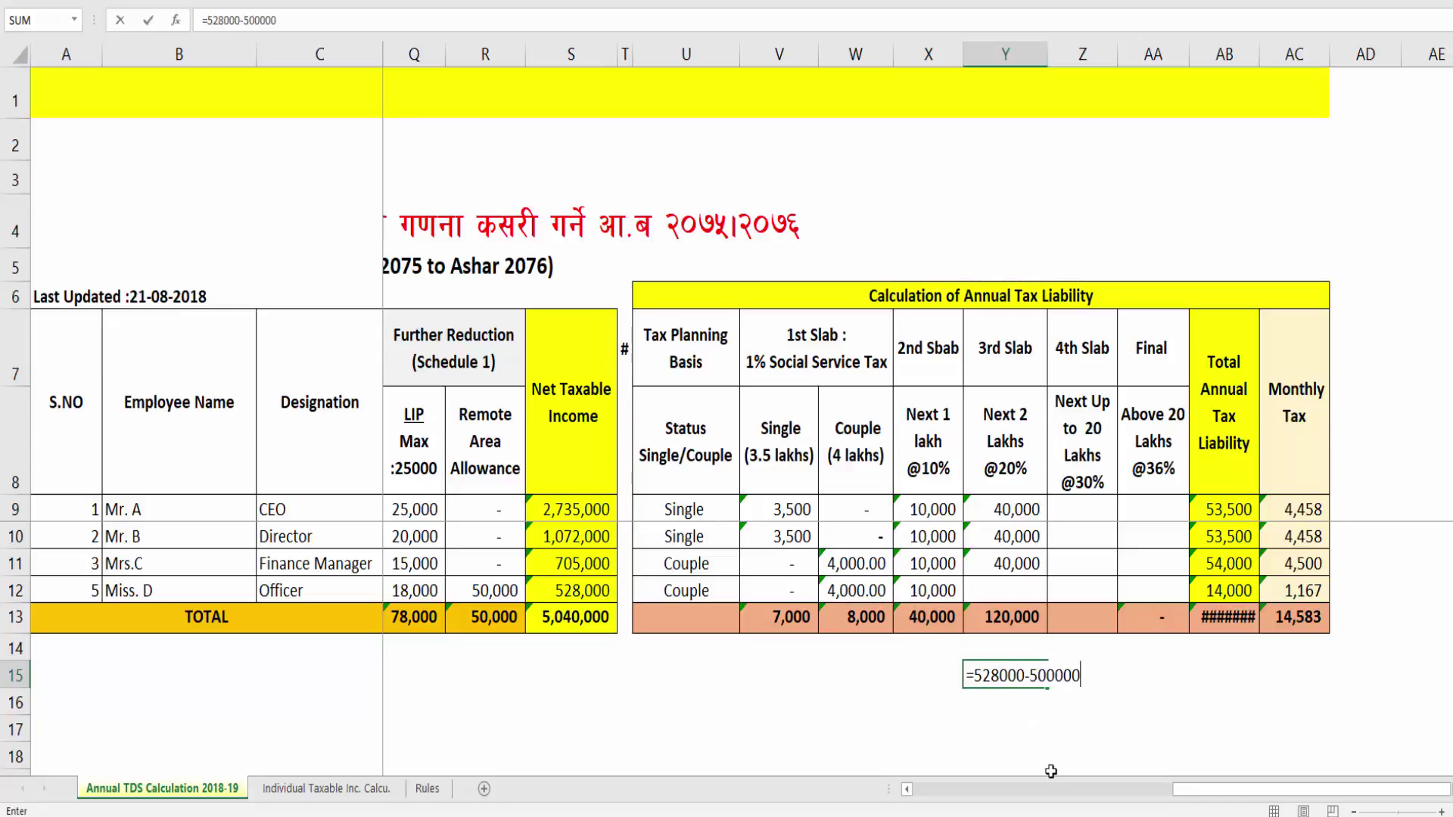
key("Return")
key("Up")
key("Up")
key("Up")
key("Up")
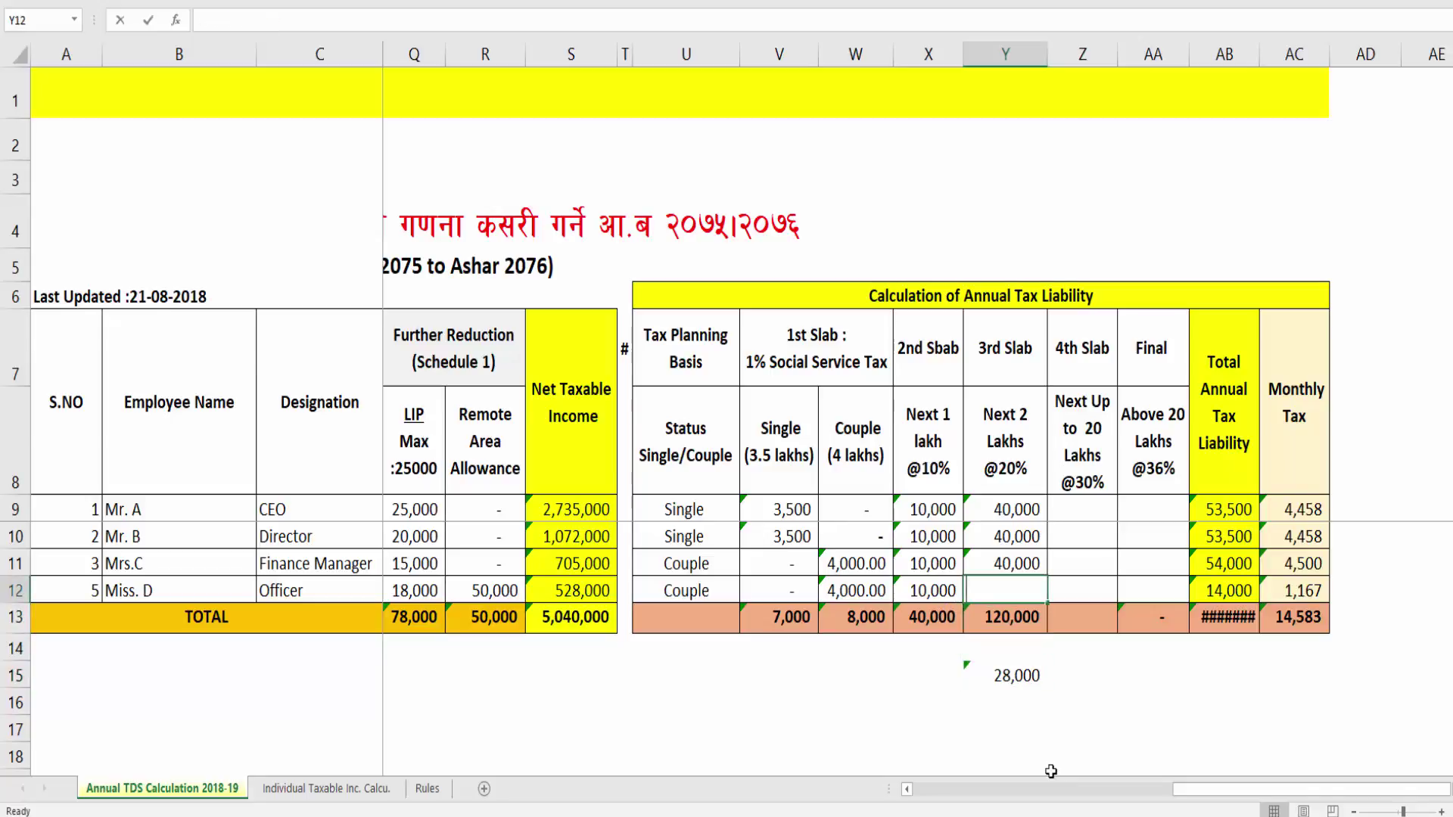
type("=28000*")
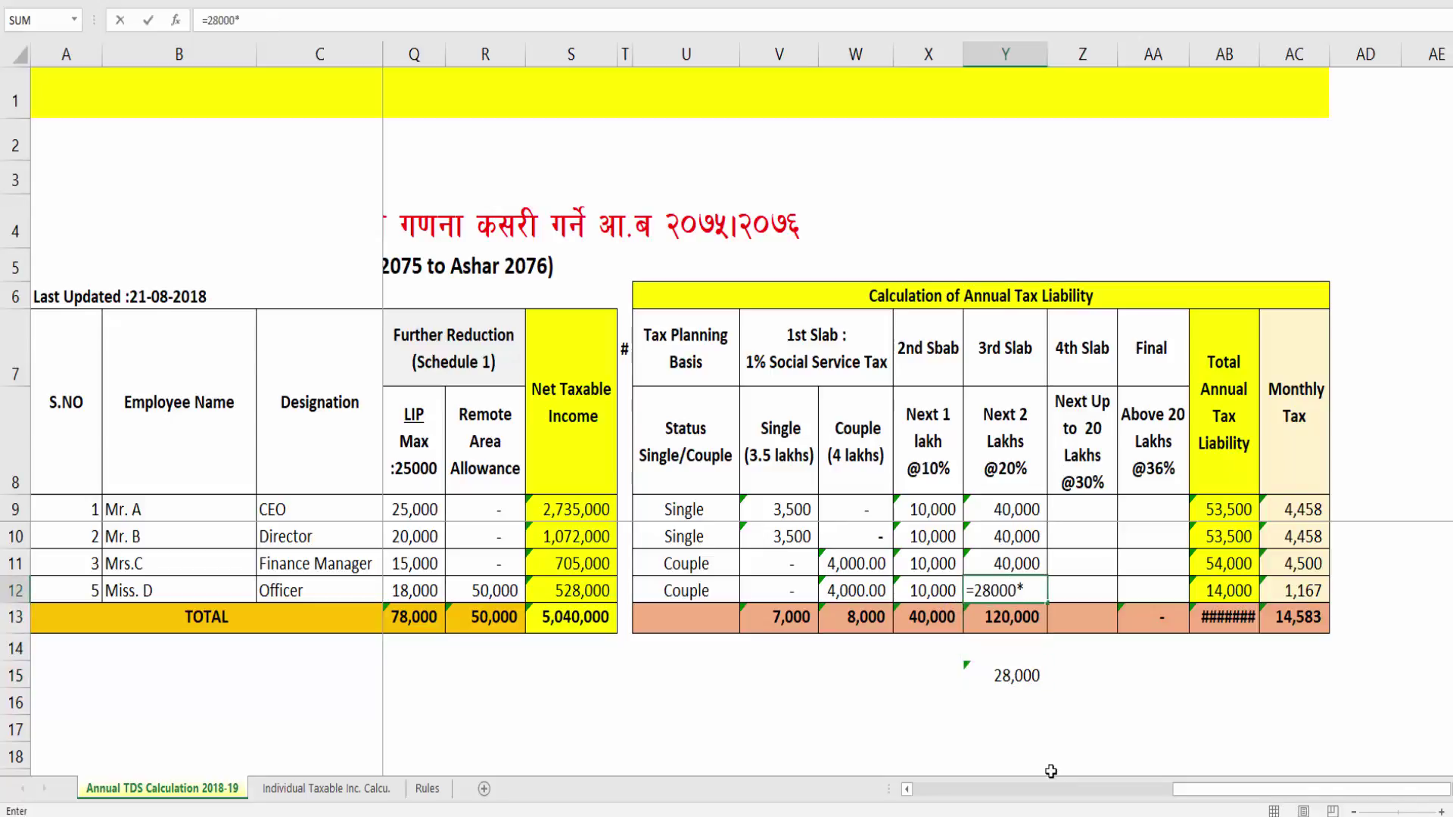
type("20%")
key("Return")
key("F2")
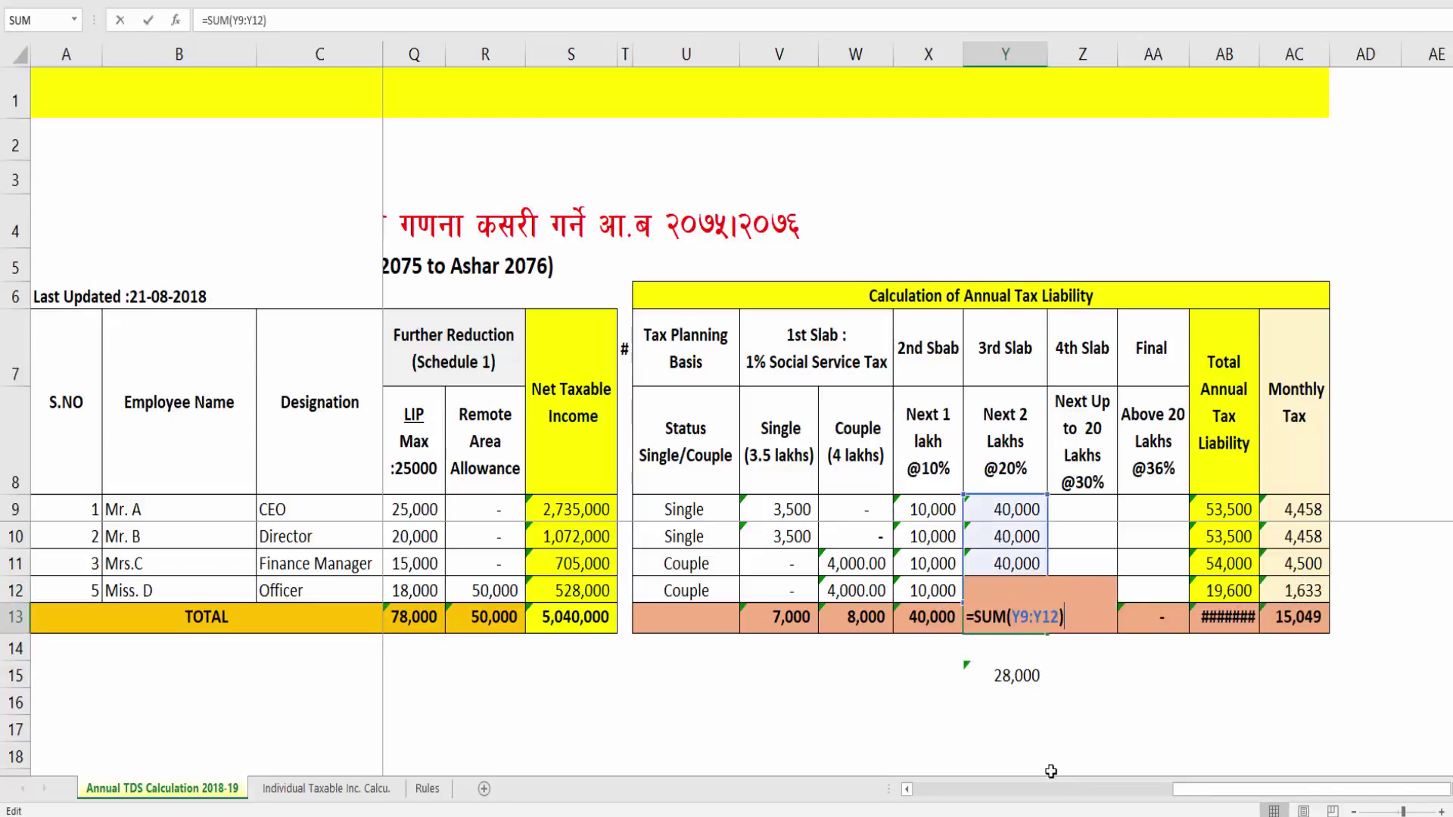
key("Escape")
key("Up")
Step: Enter 0 in Miss. D's 4th-slab and final-slab cells Z12 and AA12
key("Right")
type("0")
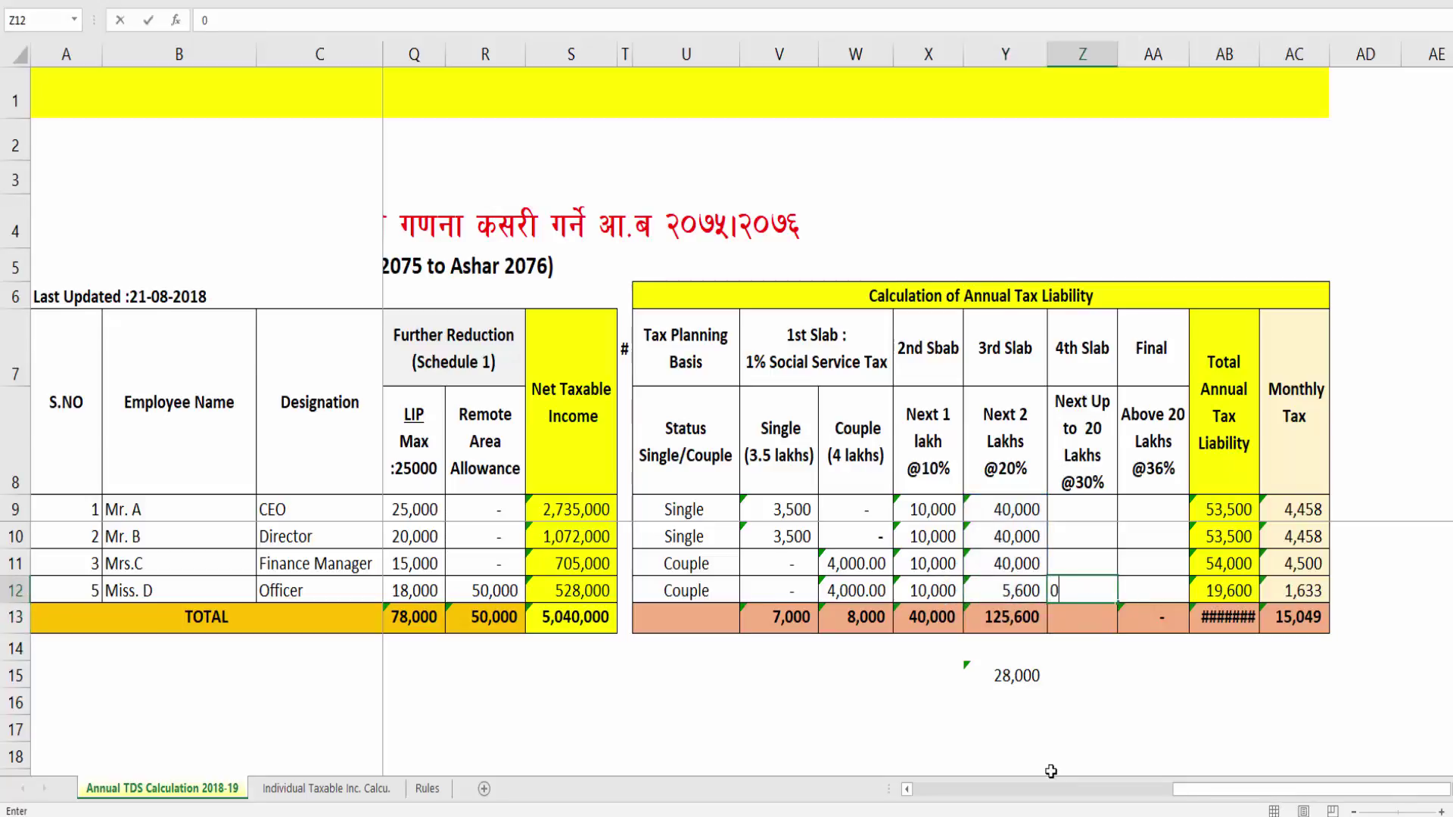
key("Right")
type("0")
key("Right")
key("Left")
key("Left")
key("Left")
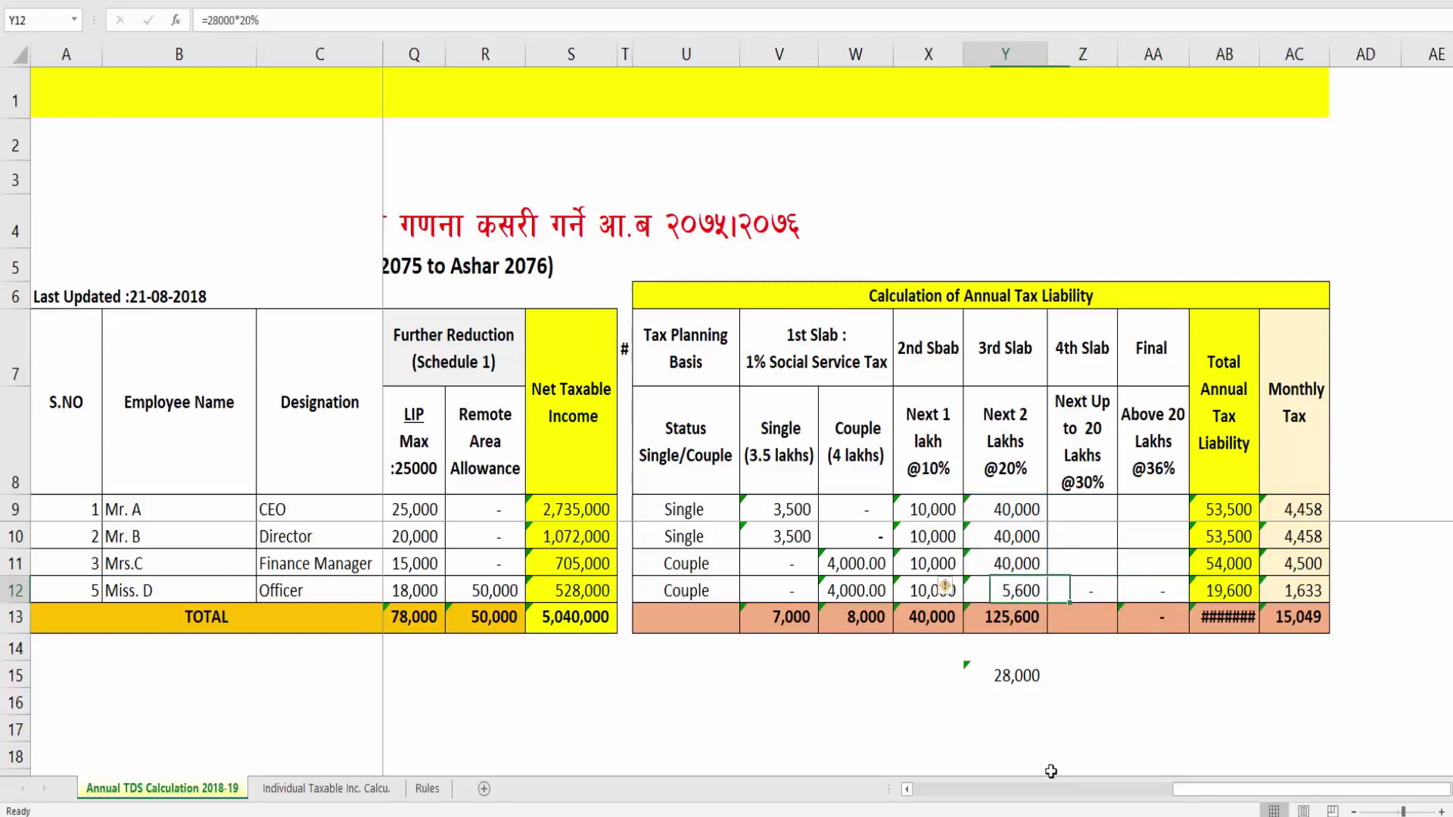
key("Left")
key("Left")
key("Left")
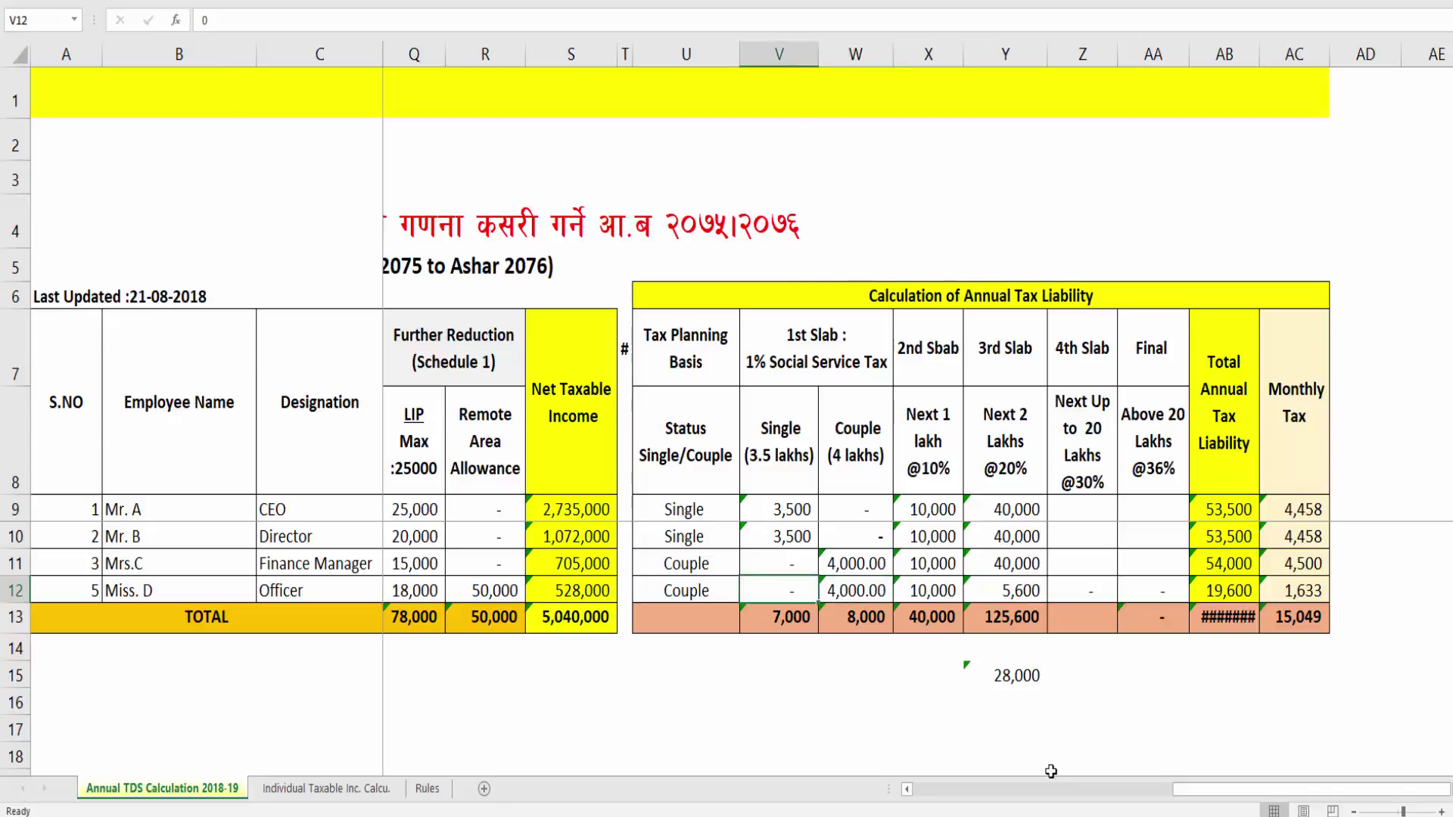
Step: Start a new working calculation in helper cell Y15 with the value 2000000
left_click(1099, 507)
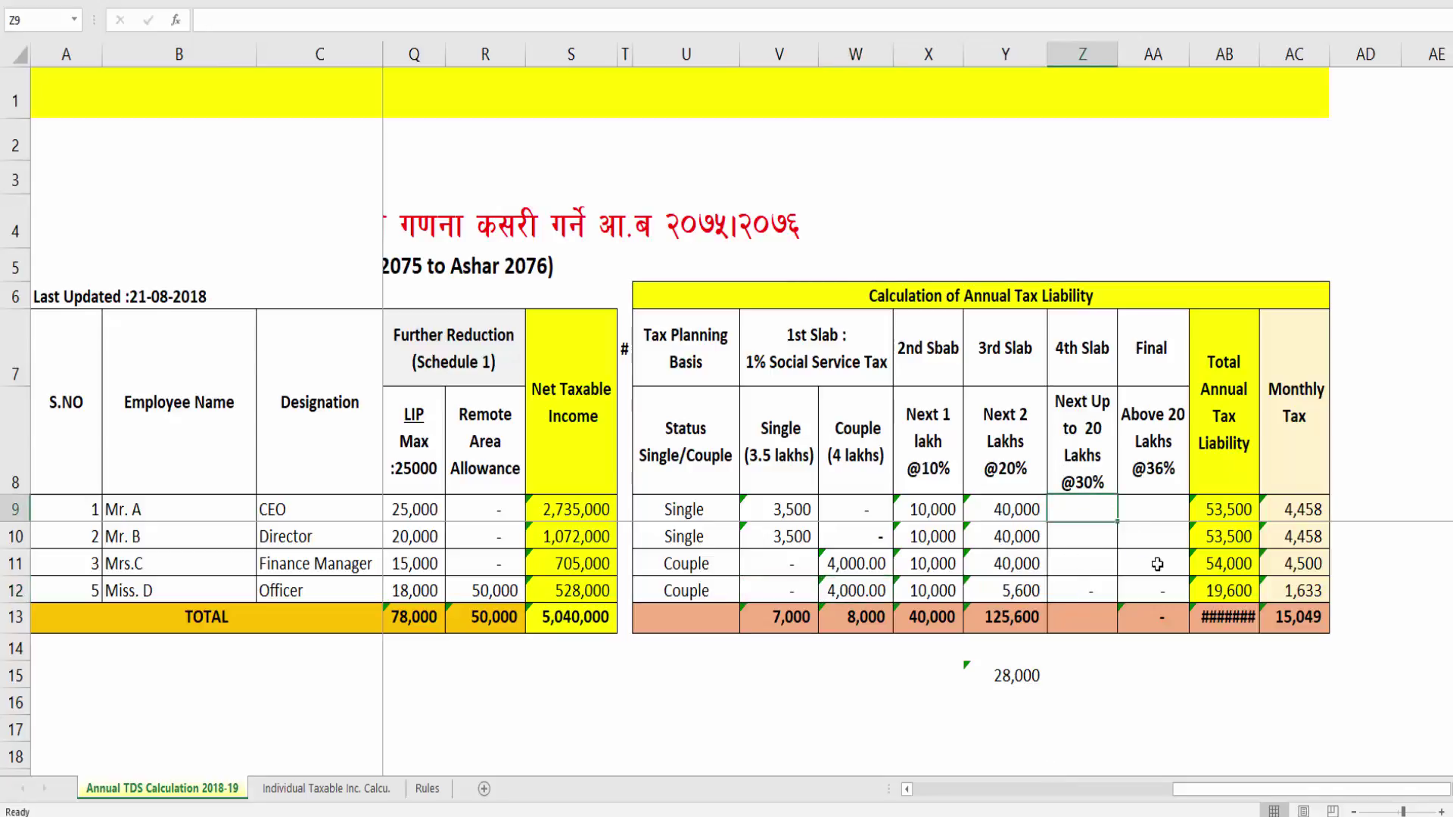
left_click(1018, 675)
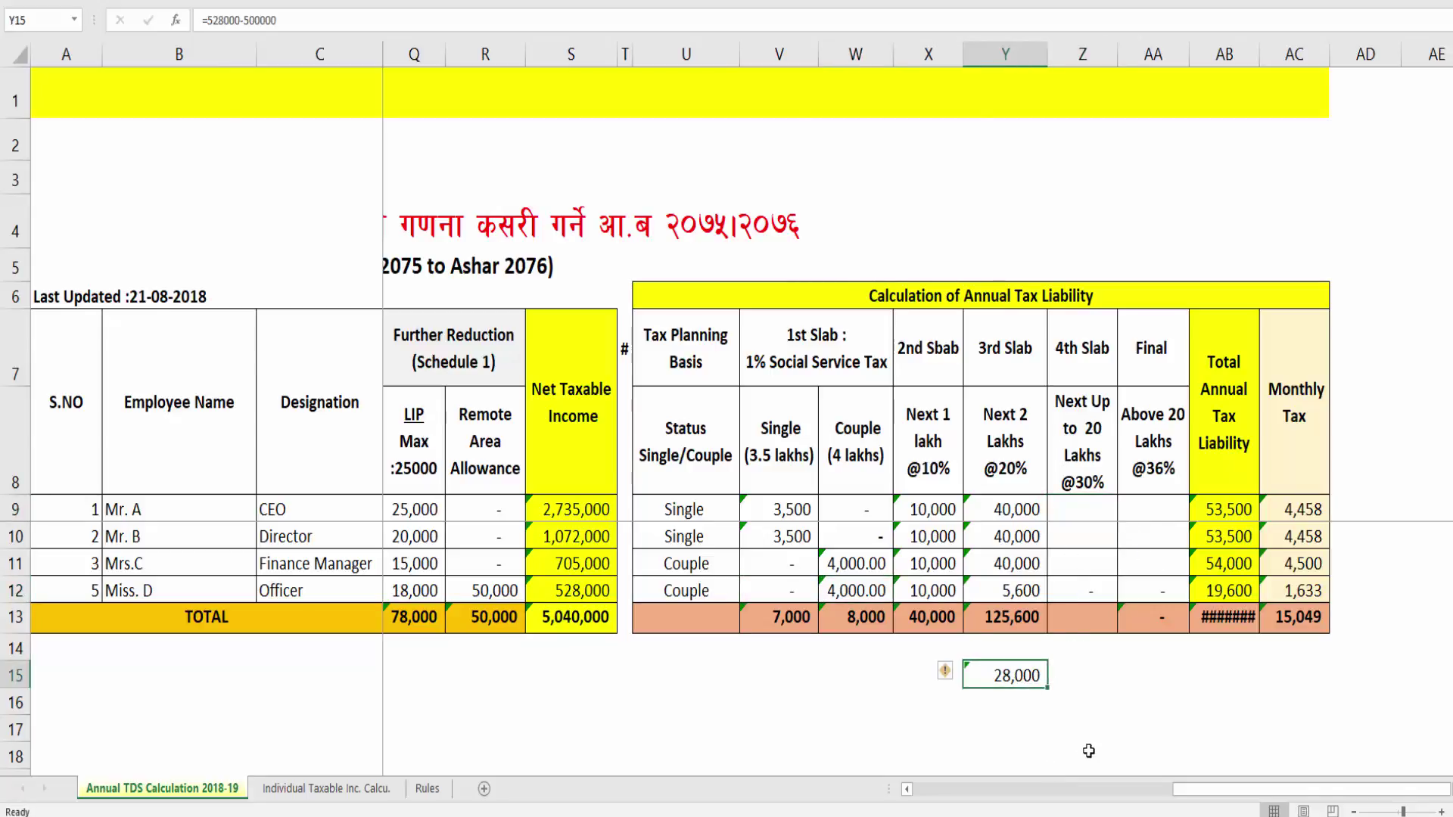
type("=30")
key("BackSpace")
key("BackSpace")
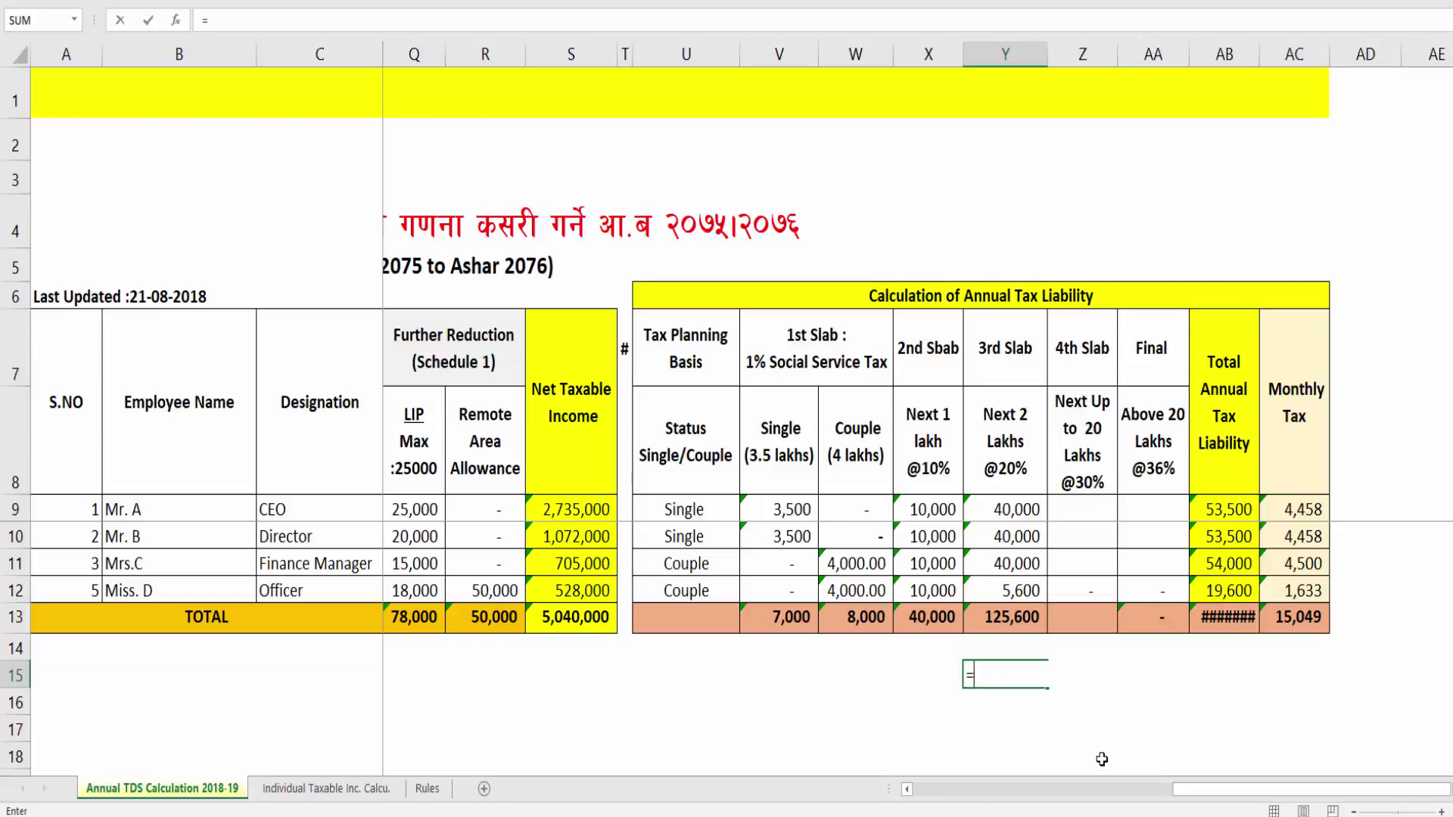
type("2000000-6")
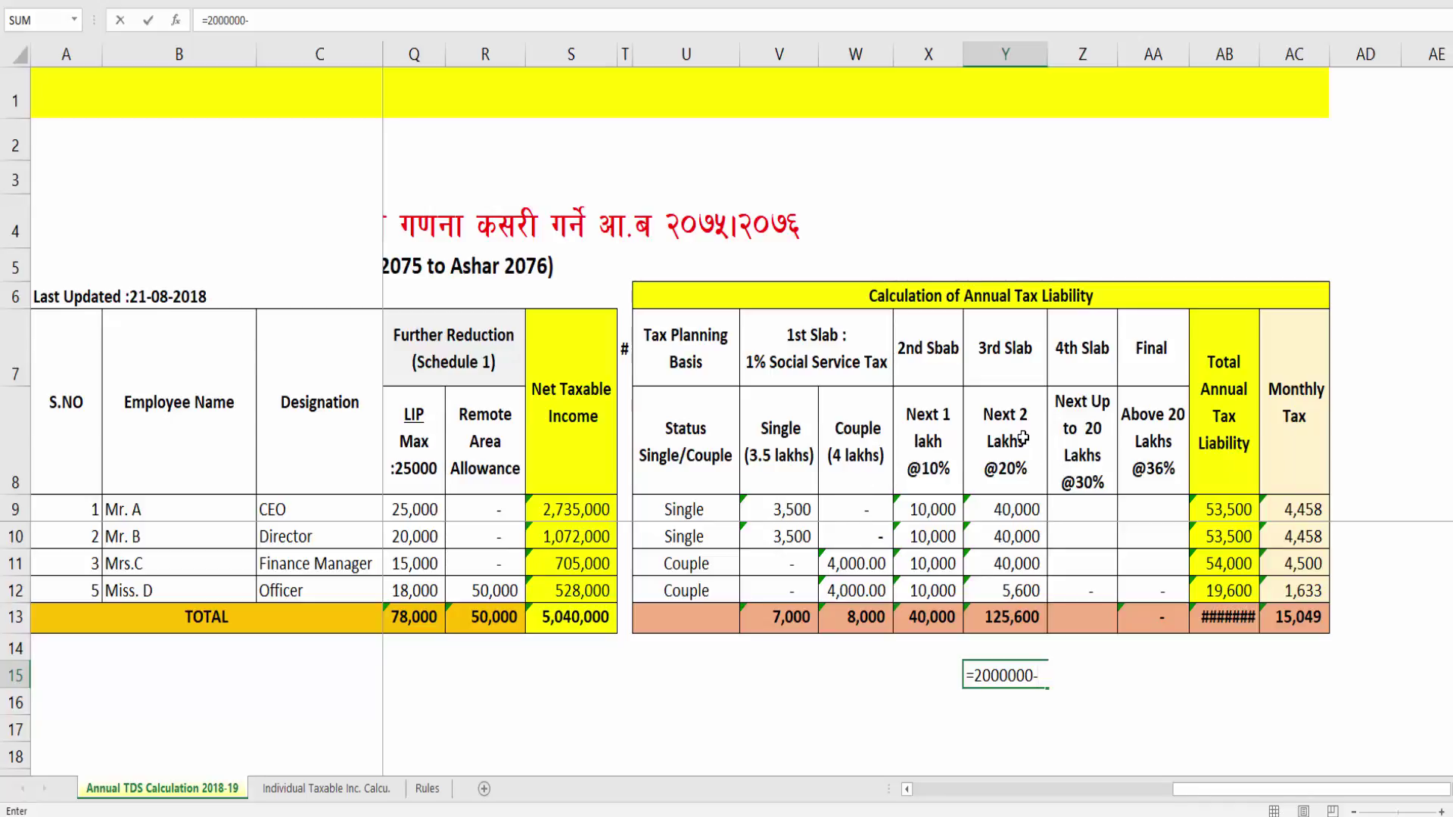
Step: Finish the scratch subtraction 2,000,000 − 650,000 in Y15 and check the Net Taxable Income formula
type("50000")
key("Return")
key("Up")
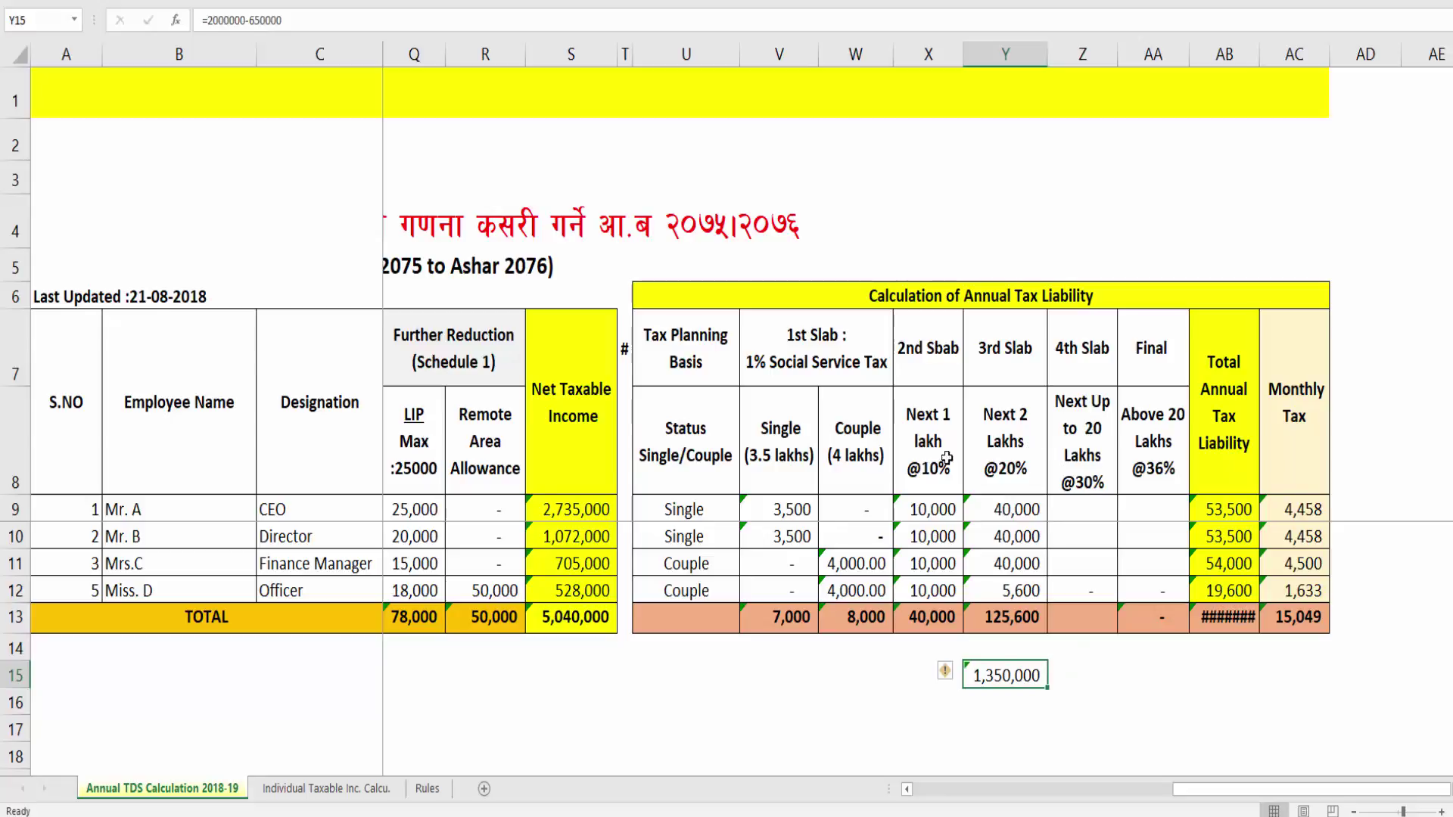
left_click(555, 510)
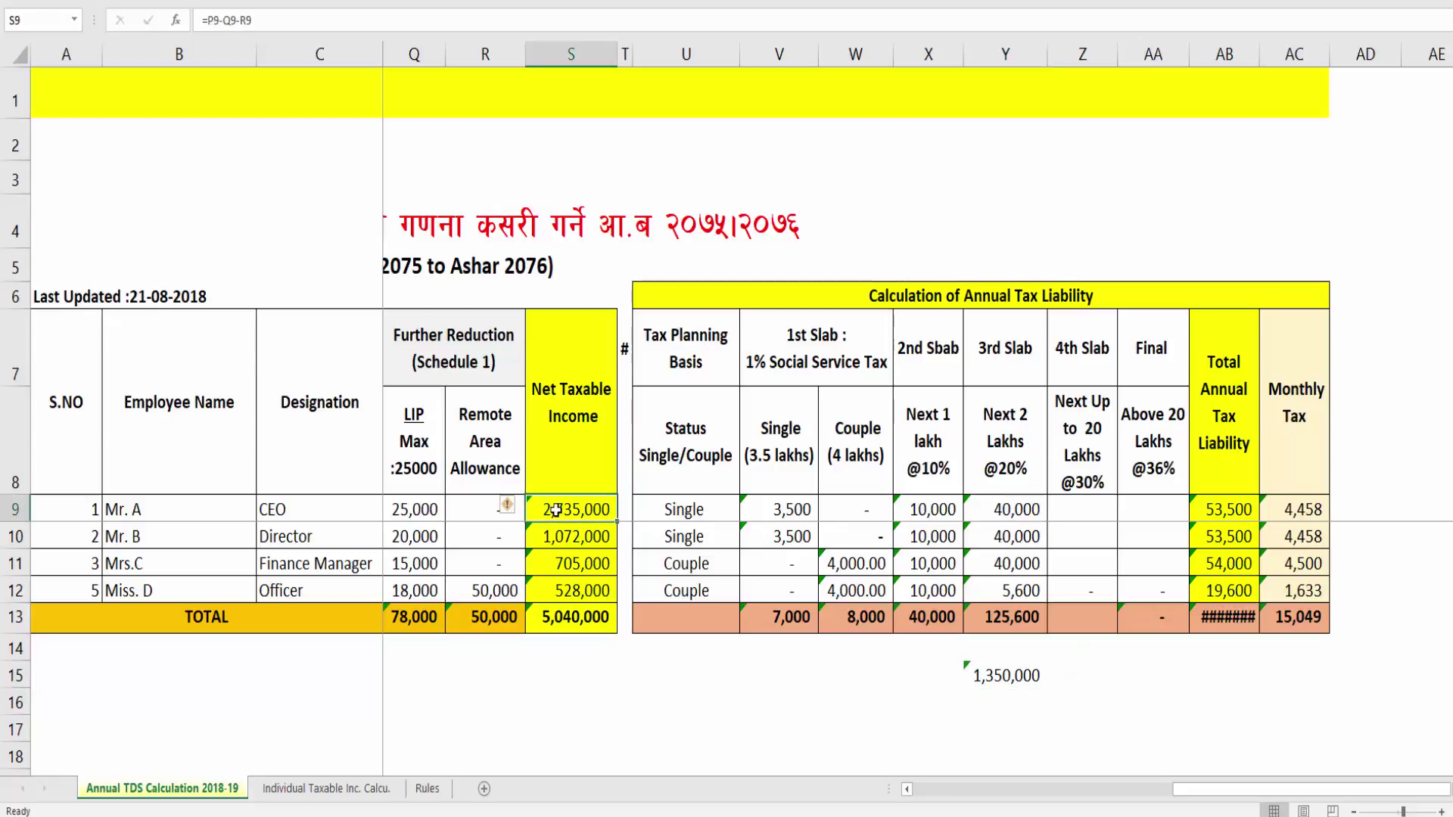
Step: Enter =1350000*30% in Z9, giving 405,000 for the first employee's 30% slab
left_click(1067, 504)
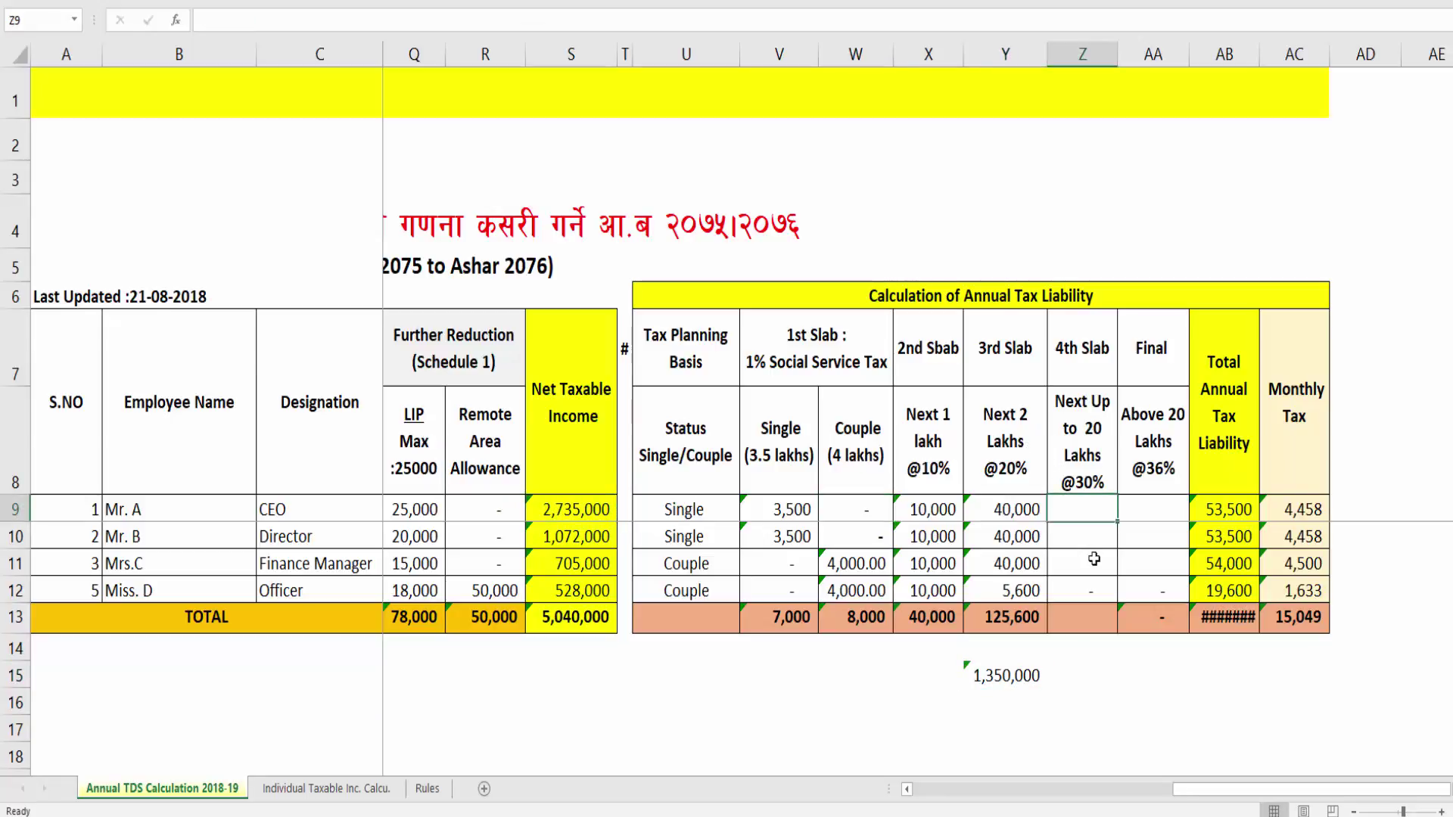
type("=13500")
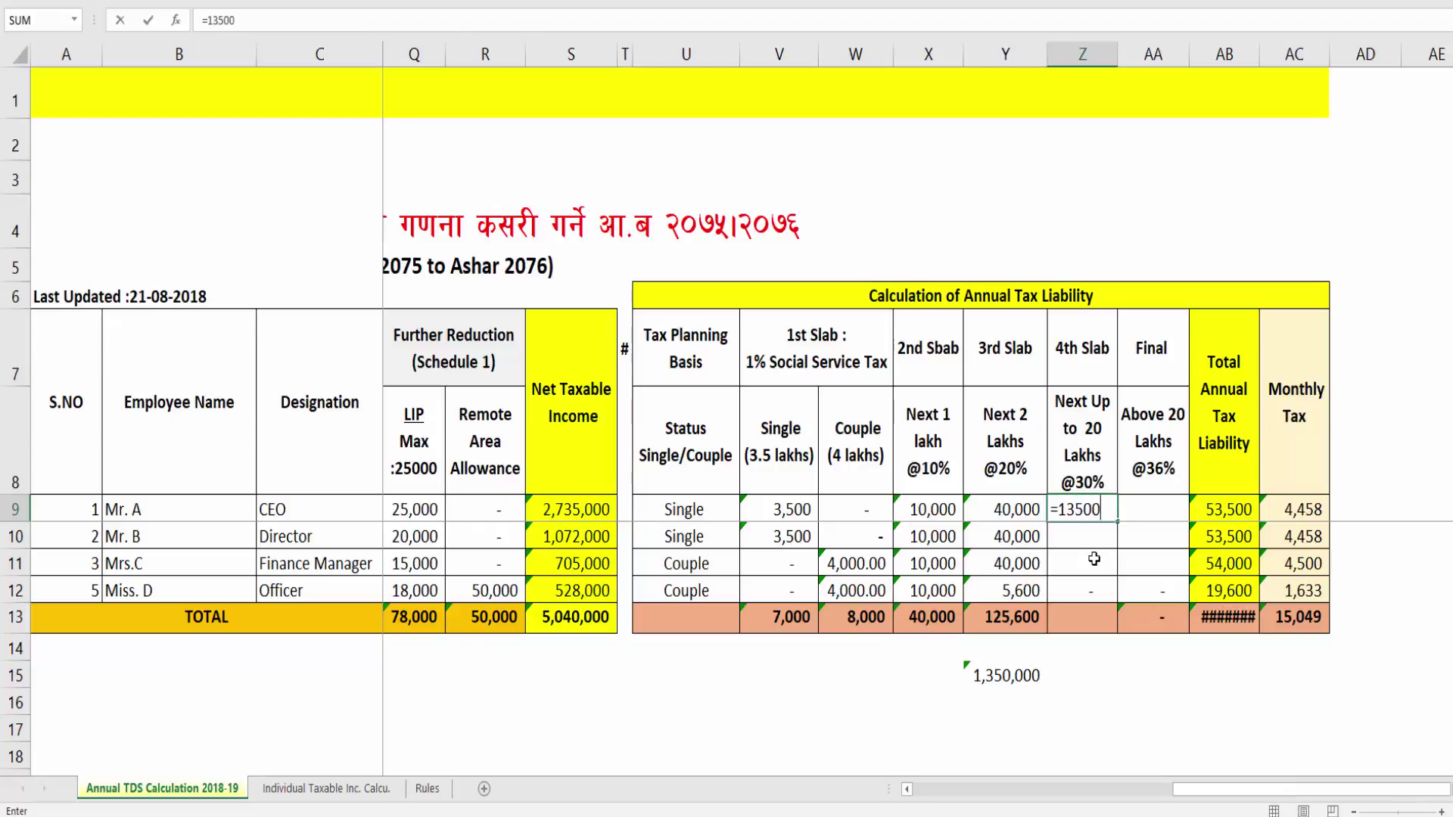
type("00*30%")
key("Return")
key("Up")
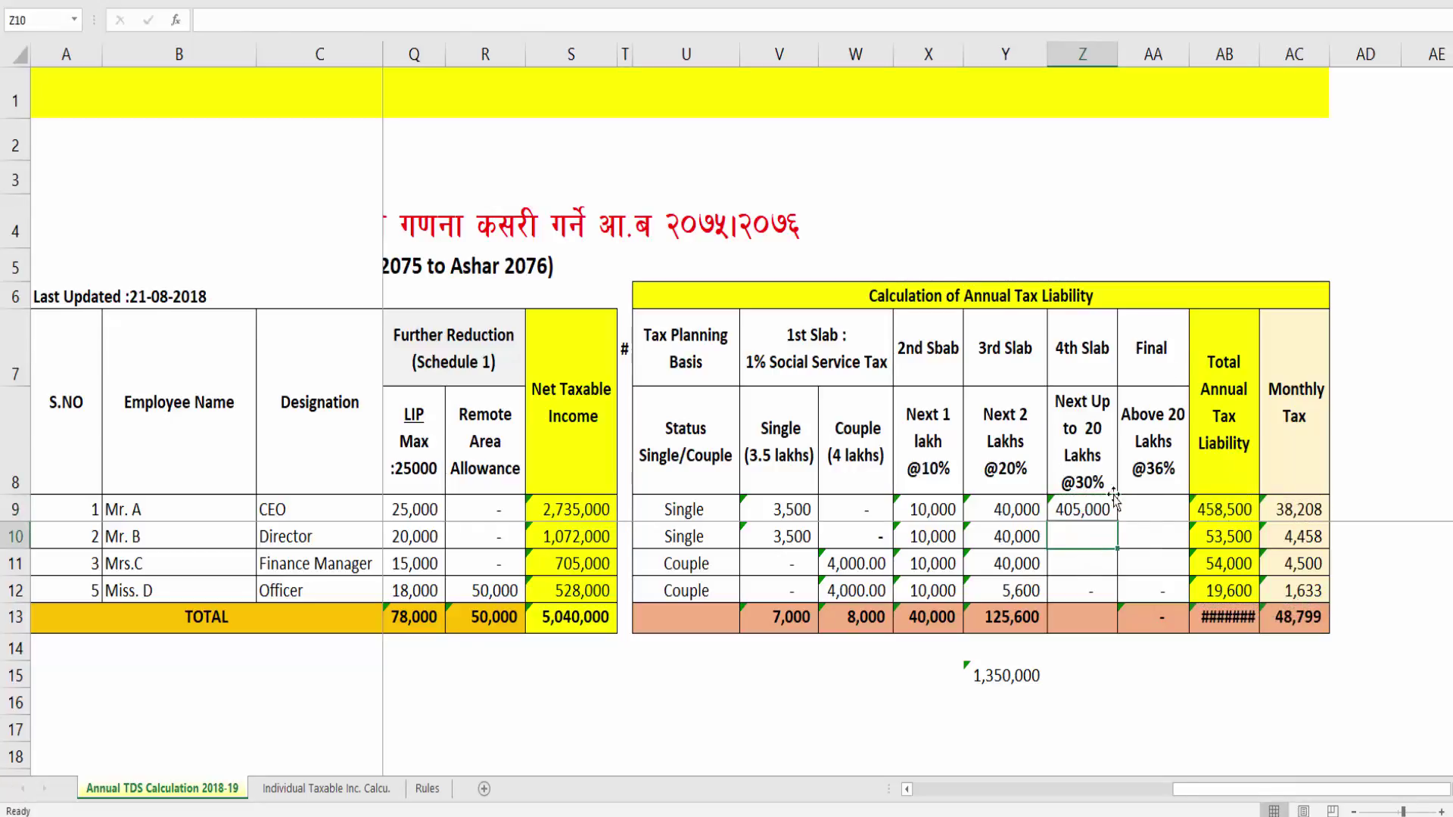
left_click(1086, 537)
left_click(1006, 677)
type("=")
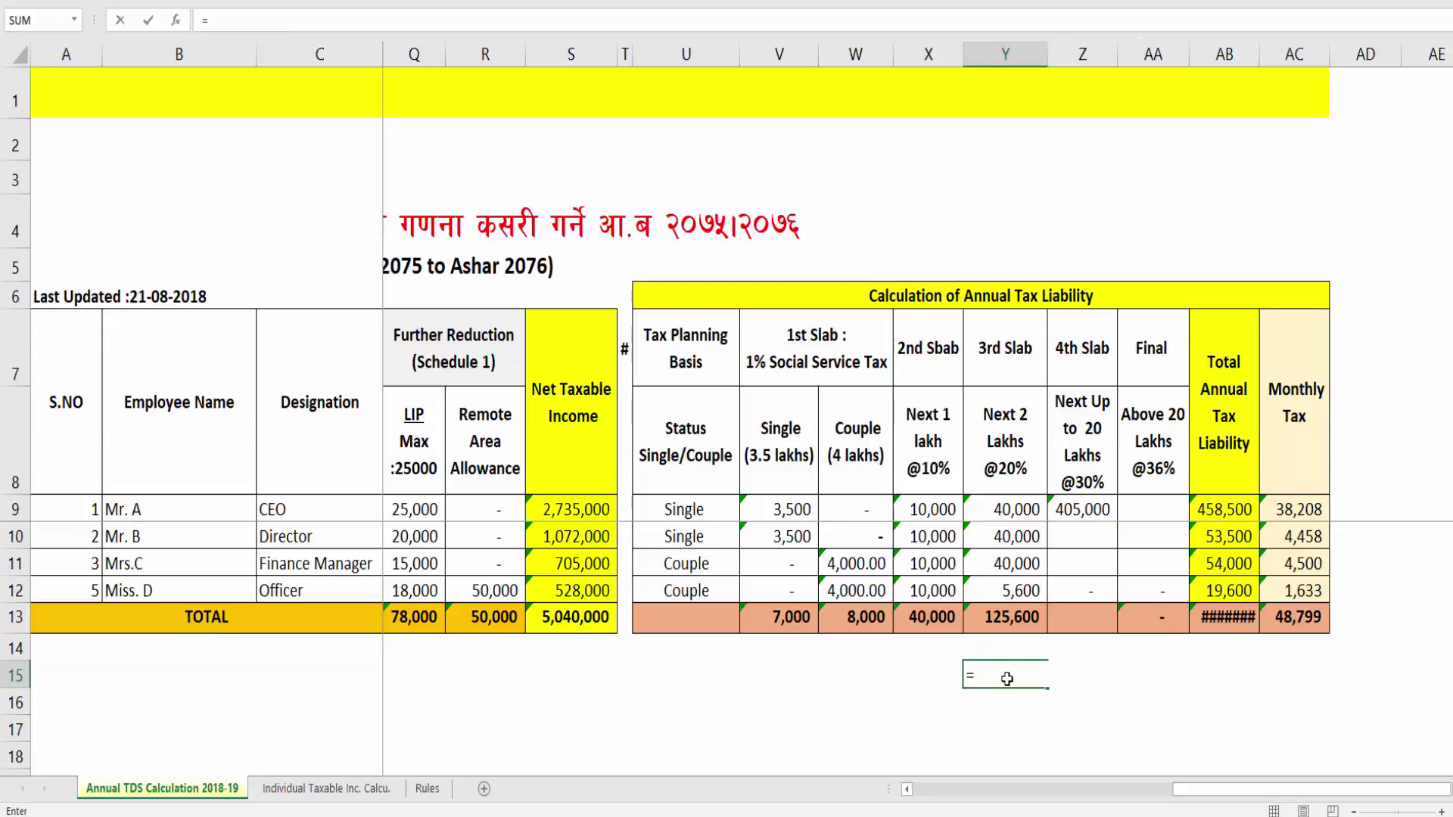
type("10")
left_click(573, 537)
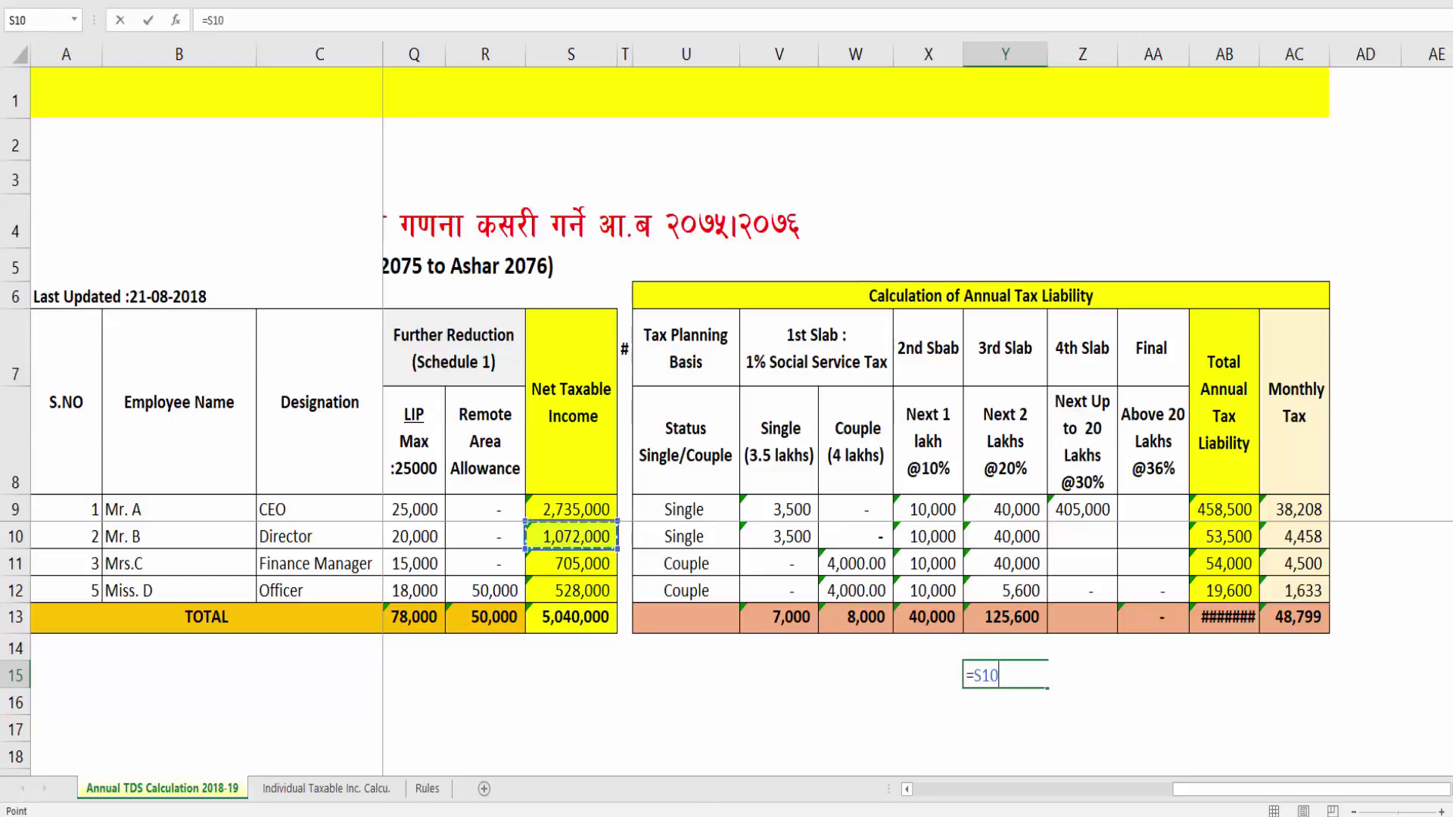
type("-")
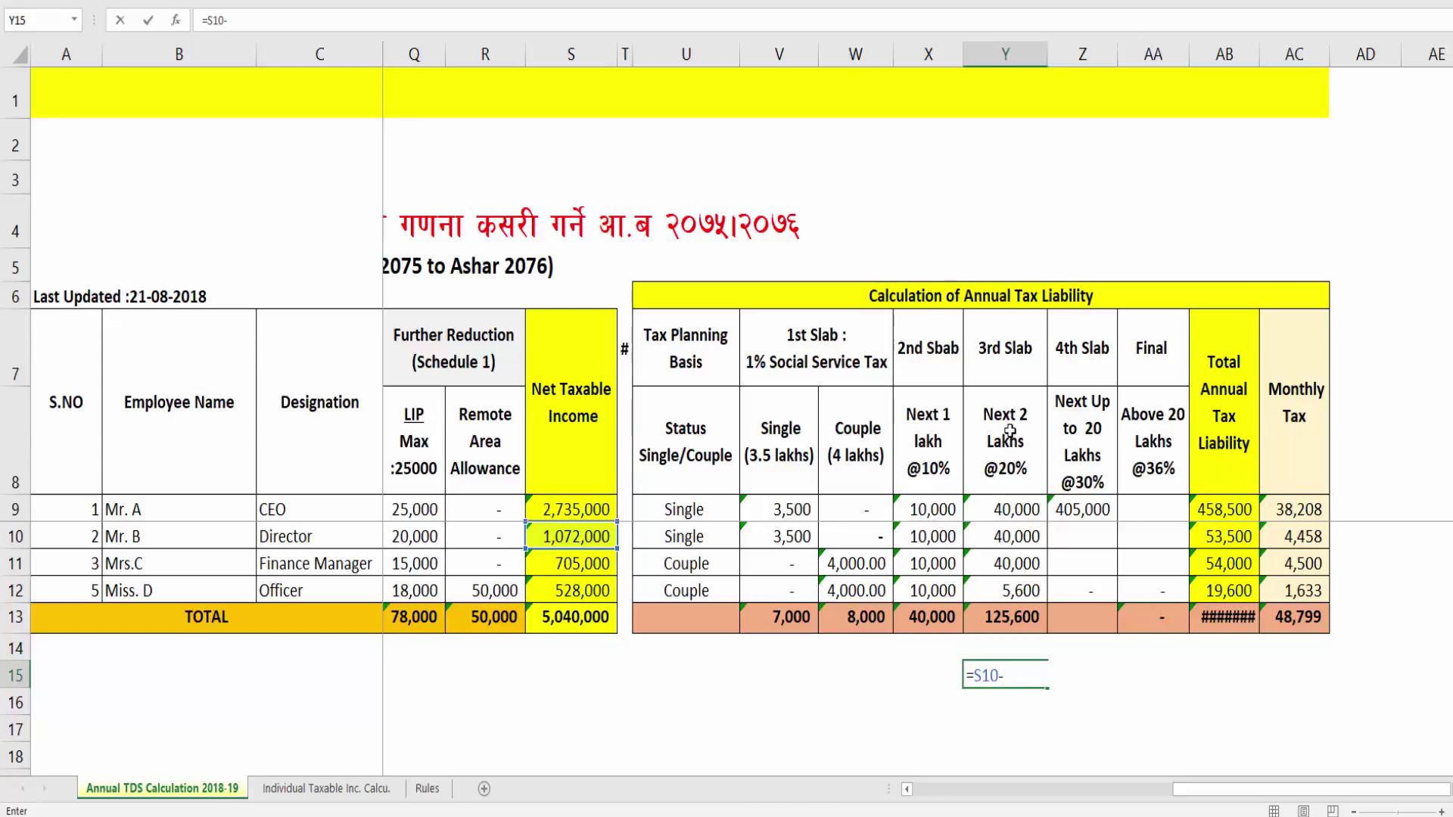
type("650000")
key("ctrl+Return")
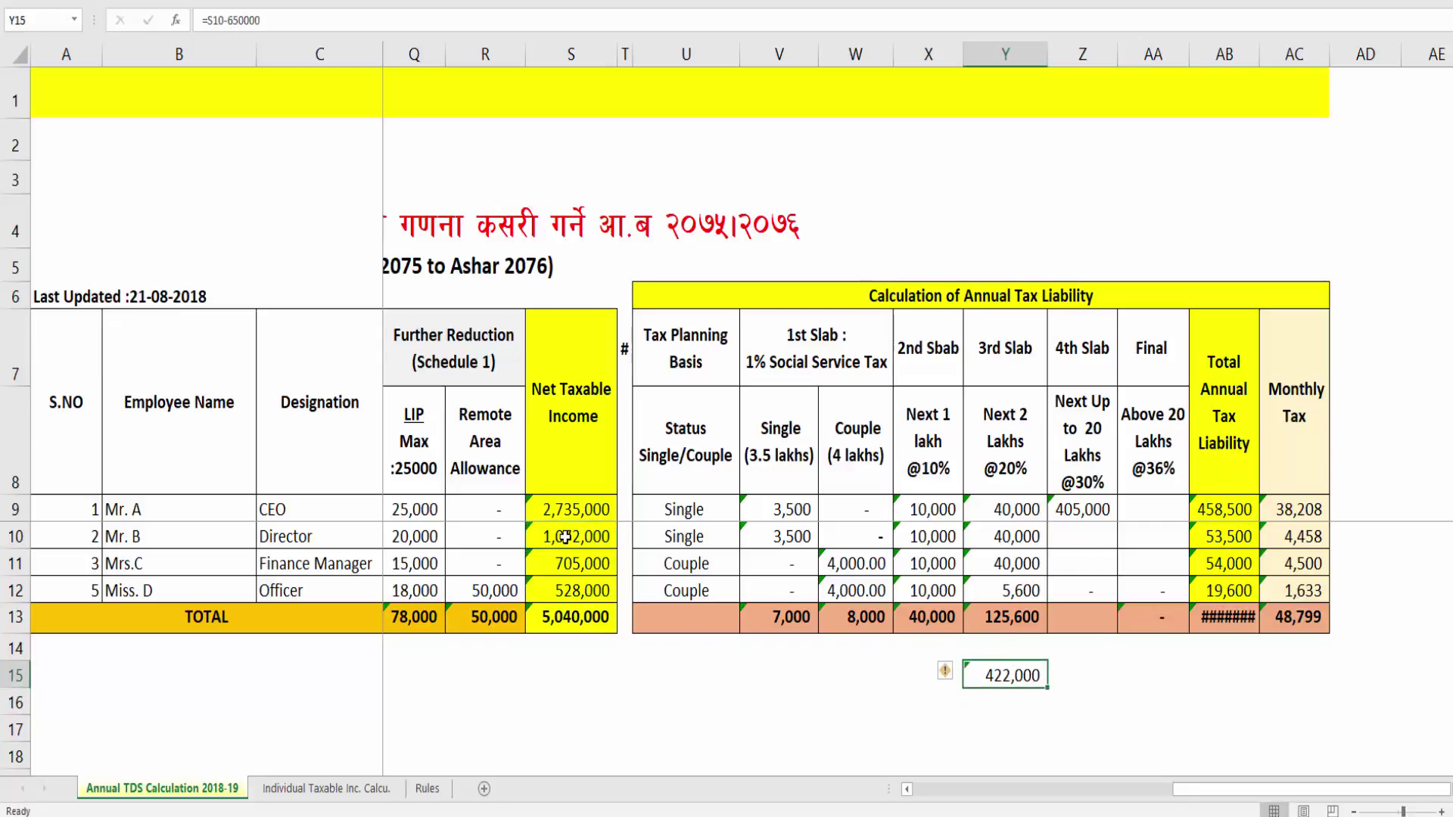
Step: Enter =422000*30% in Z10, giving the second employee's 126,600 30% slab tax
left_click(1090, 540)
type("=")
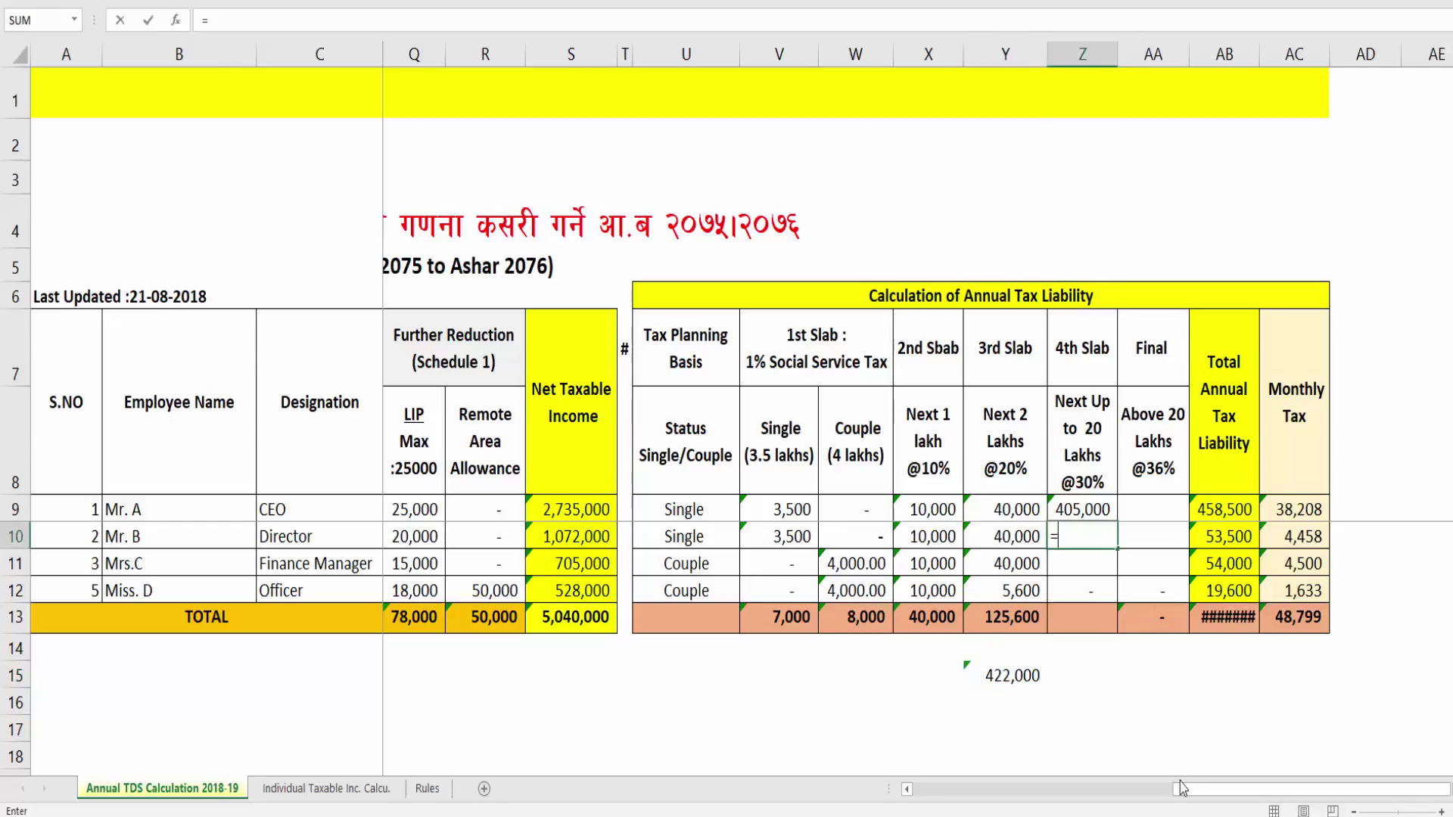
type("422000*30")
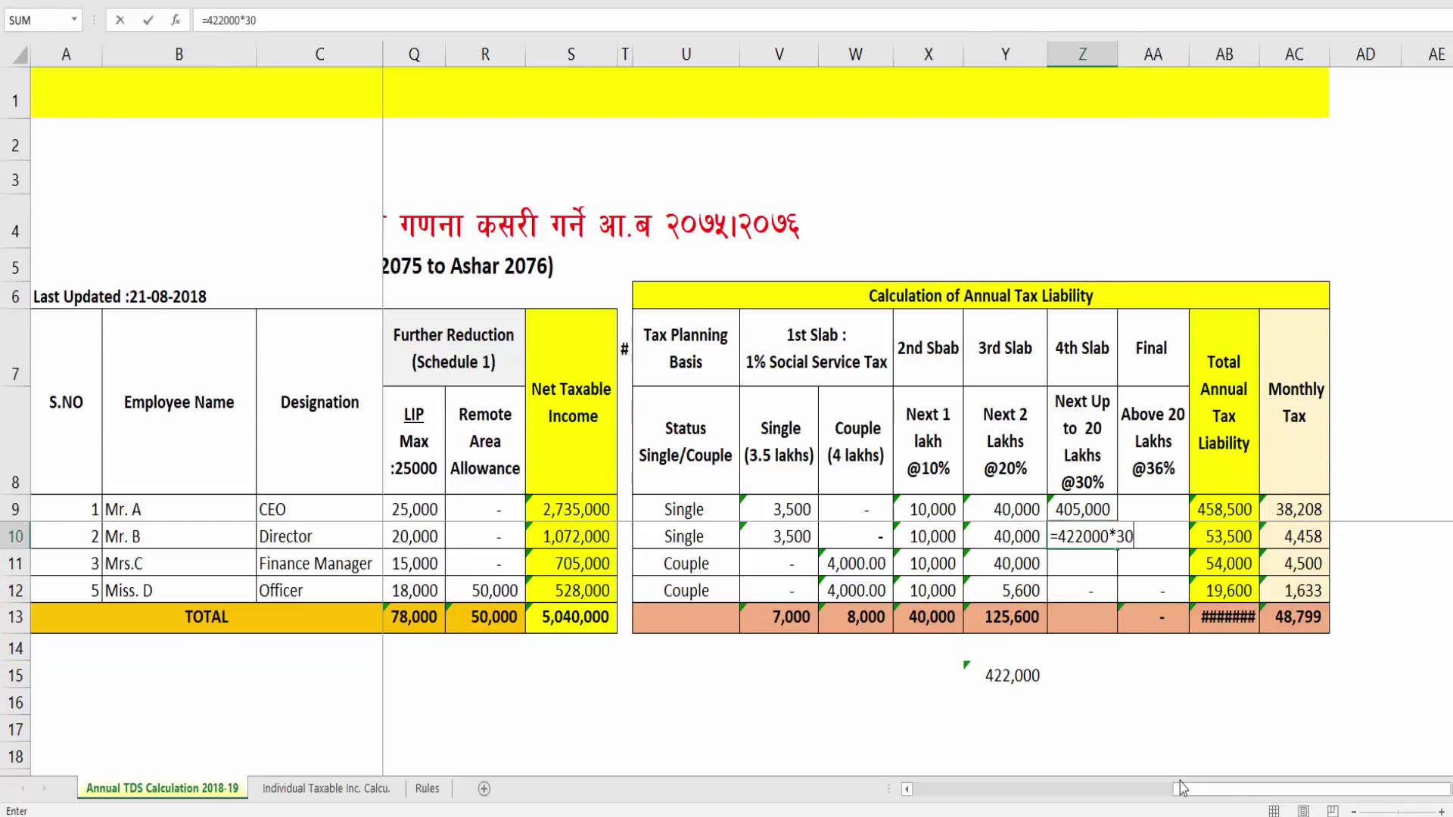
type("%")
key("Return")
key("Up")
Step: Put 0 in the empty Final and 30% slab cells of rows 10–12
key("Right")
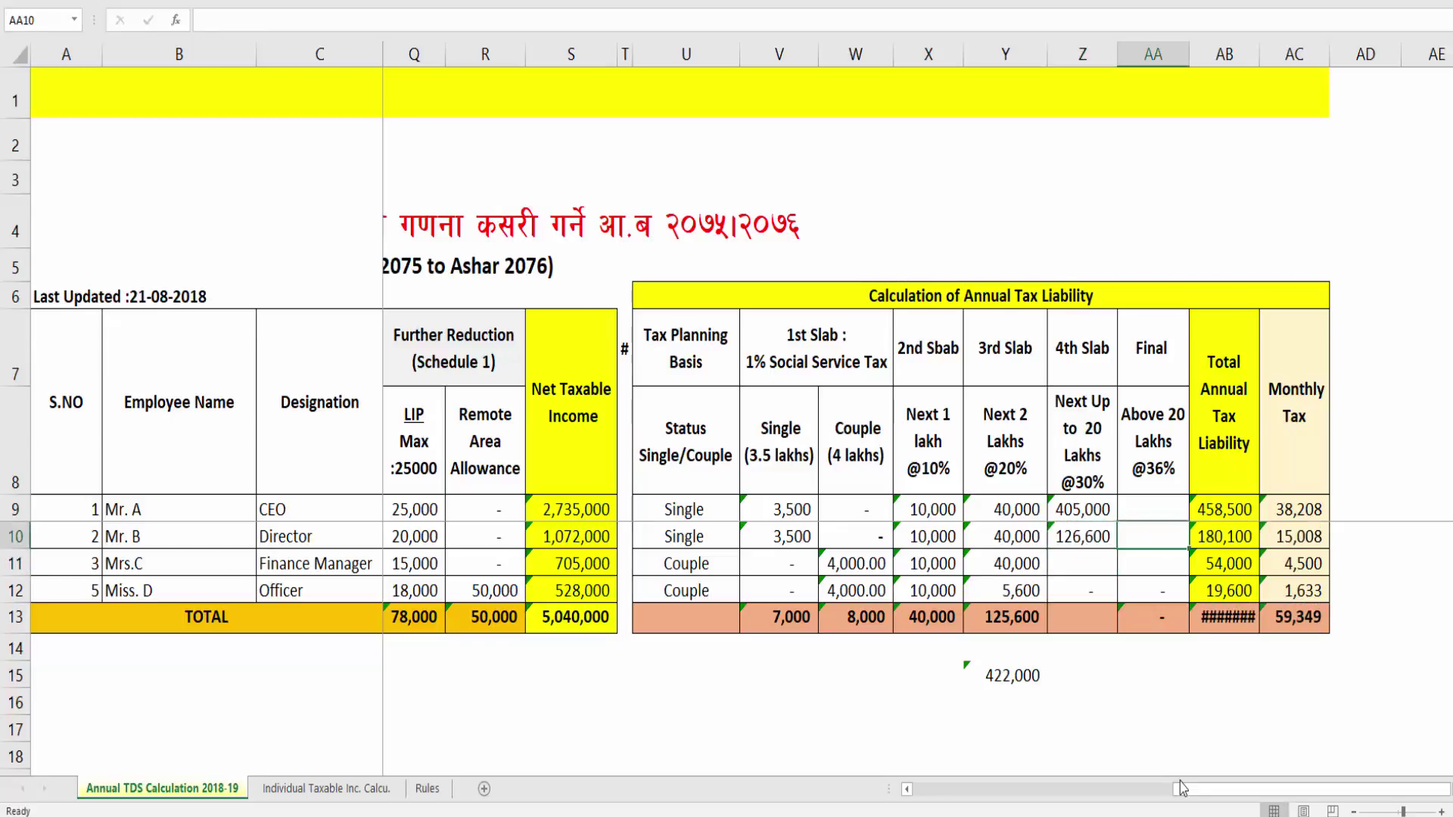
key("Down")
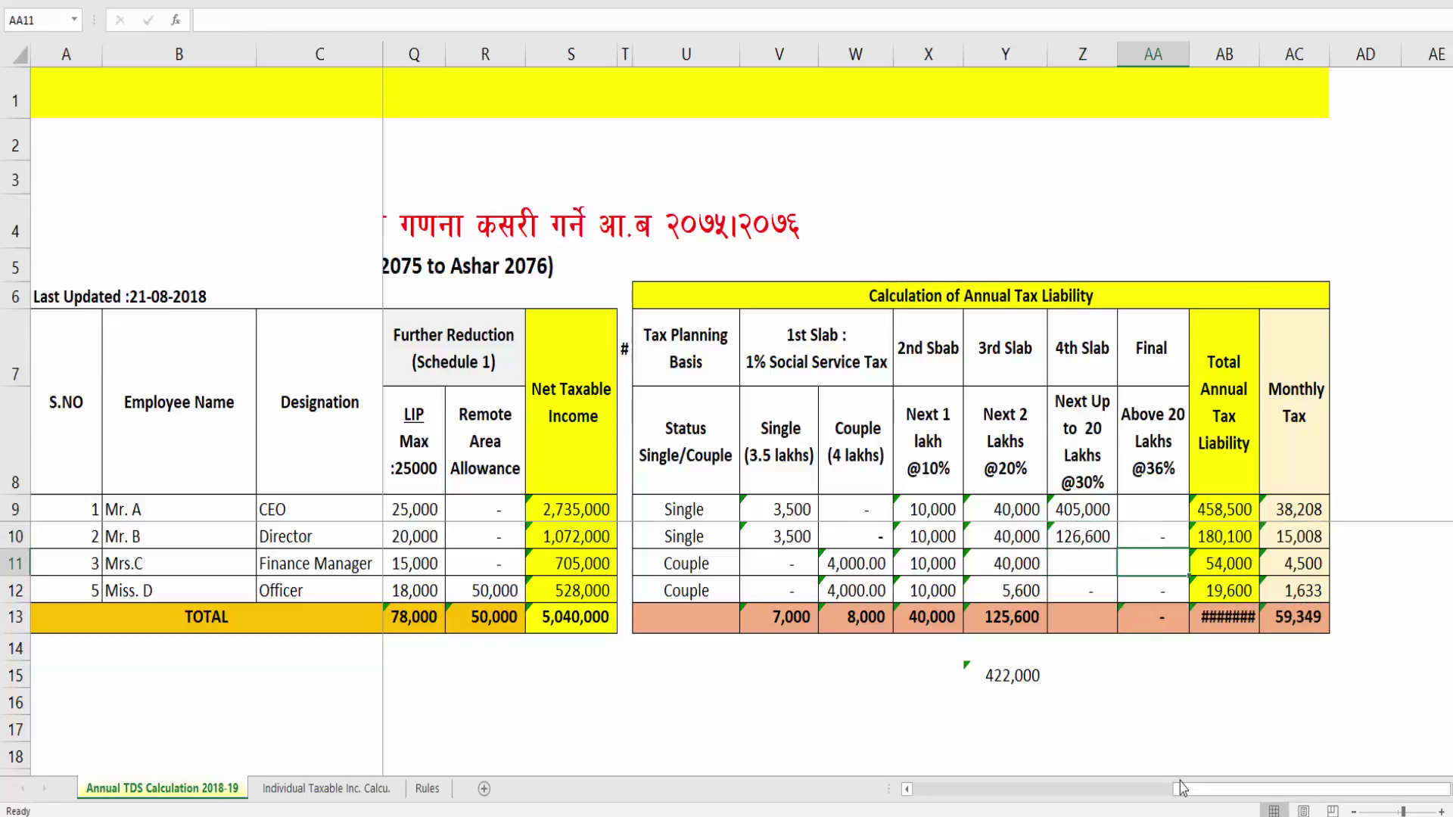
type("0")
key("Return")
key("Left")
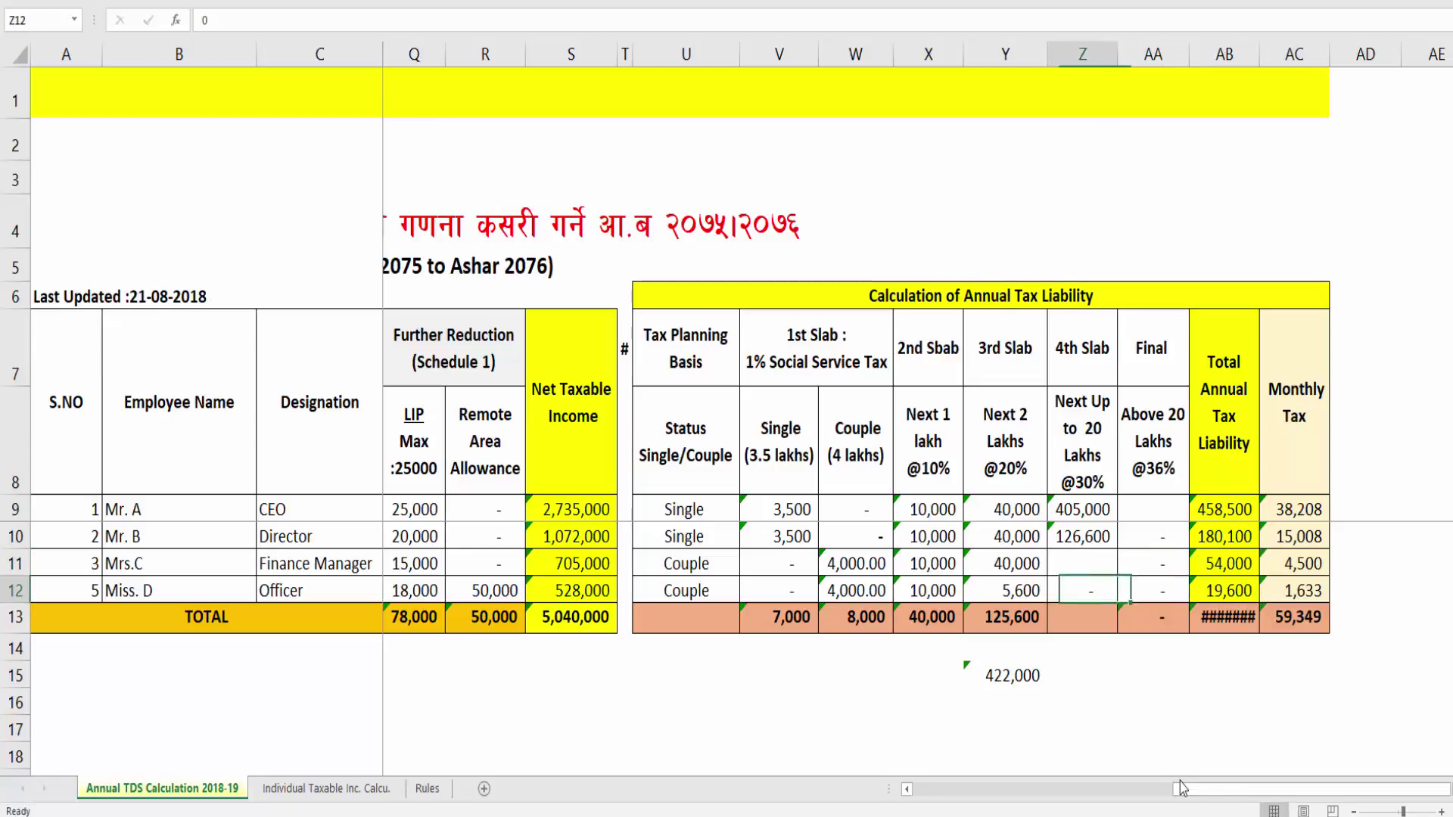
key("Up")
type("0")
key("Return")
key("Up")
key("Up")
key("Up")
key("Right")
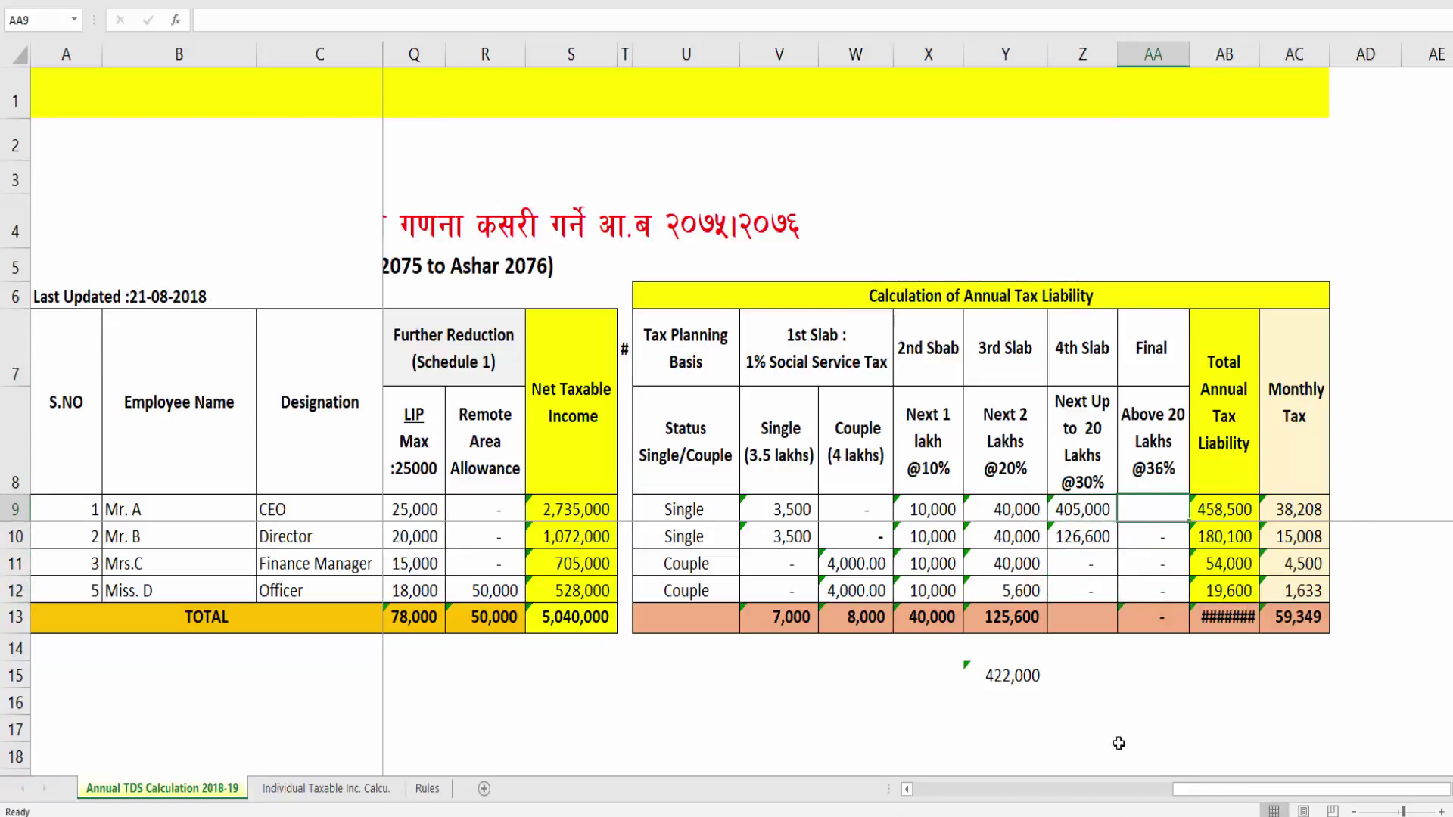
Step: Delete the scratch 422,000 value from the cells below the table
left_click_drag(928, 676, 1022, 643)
key("Delete")
left_click(1097, 692)
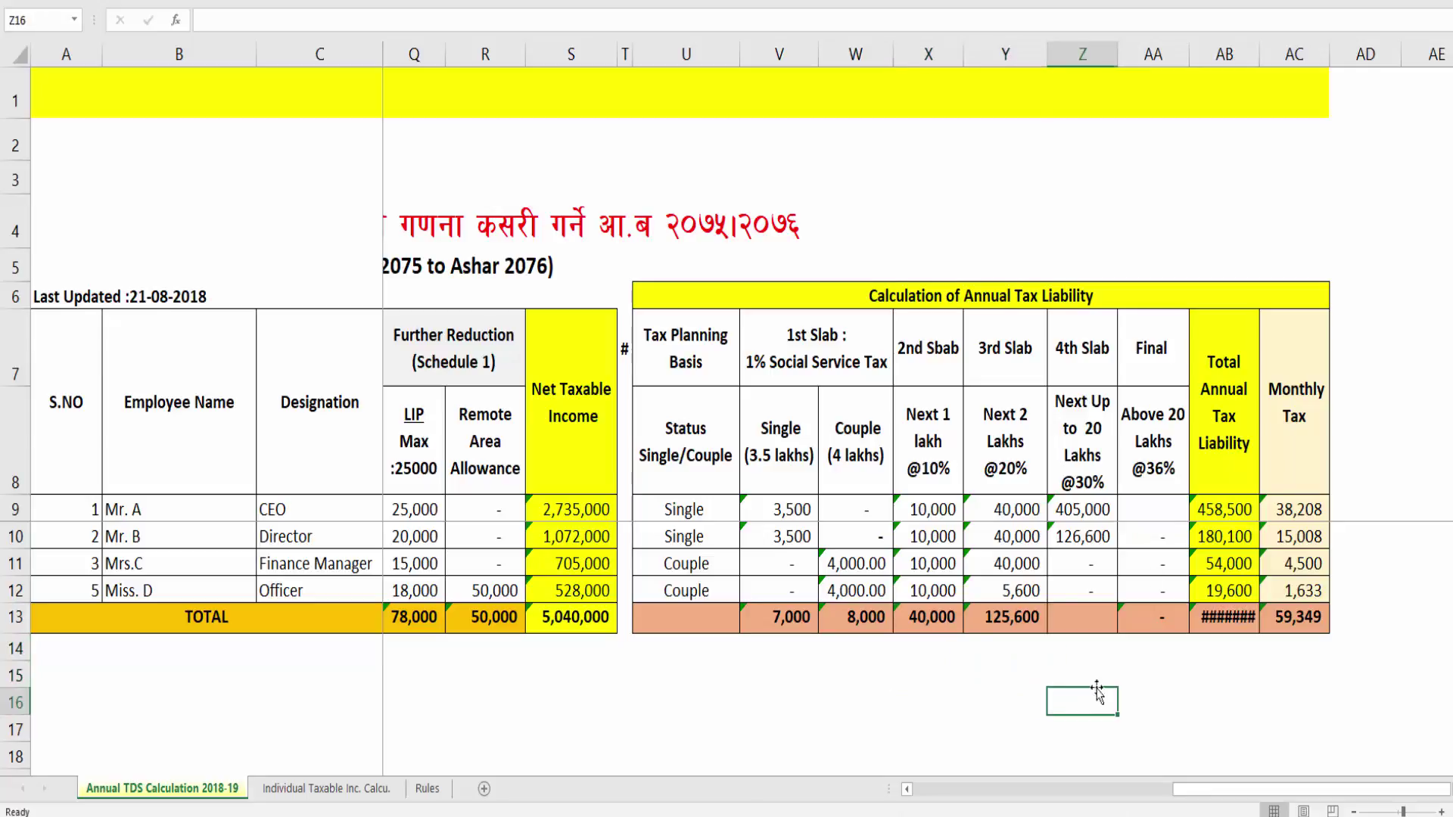
key("ctrl+z")
left_click(1036, 665)
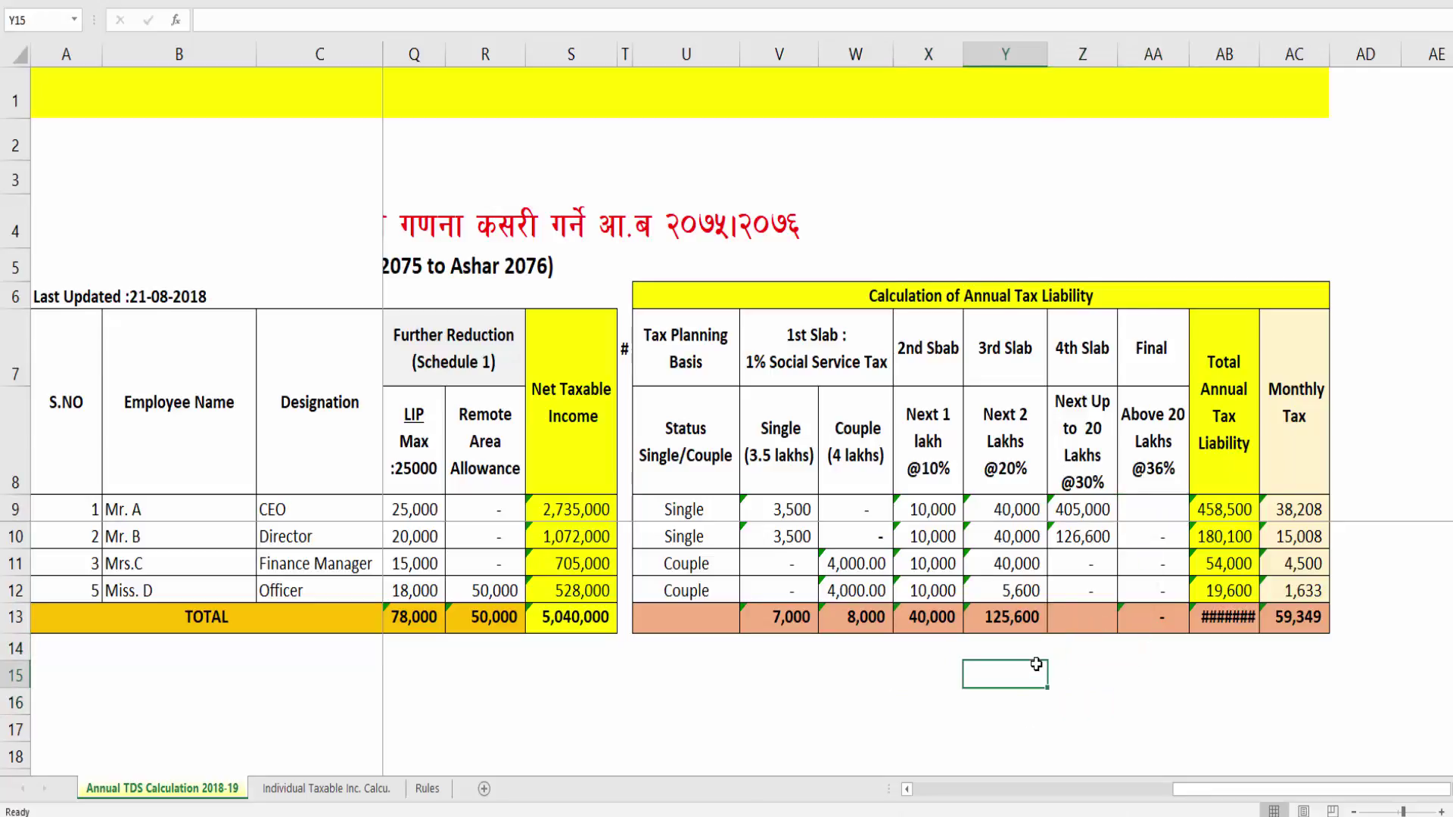
type("=")
key("Escape")
Step: Copy the row 13 SUM formula across to AB13 and widen columns AB and Z to show 531,600 and 712,200
key("Up")
key("Up")
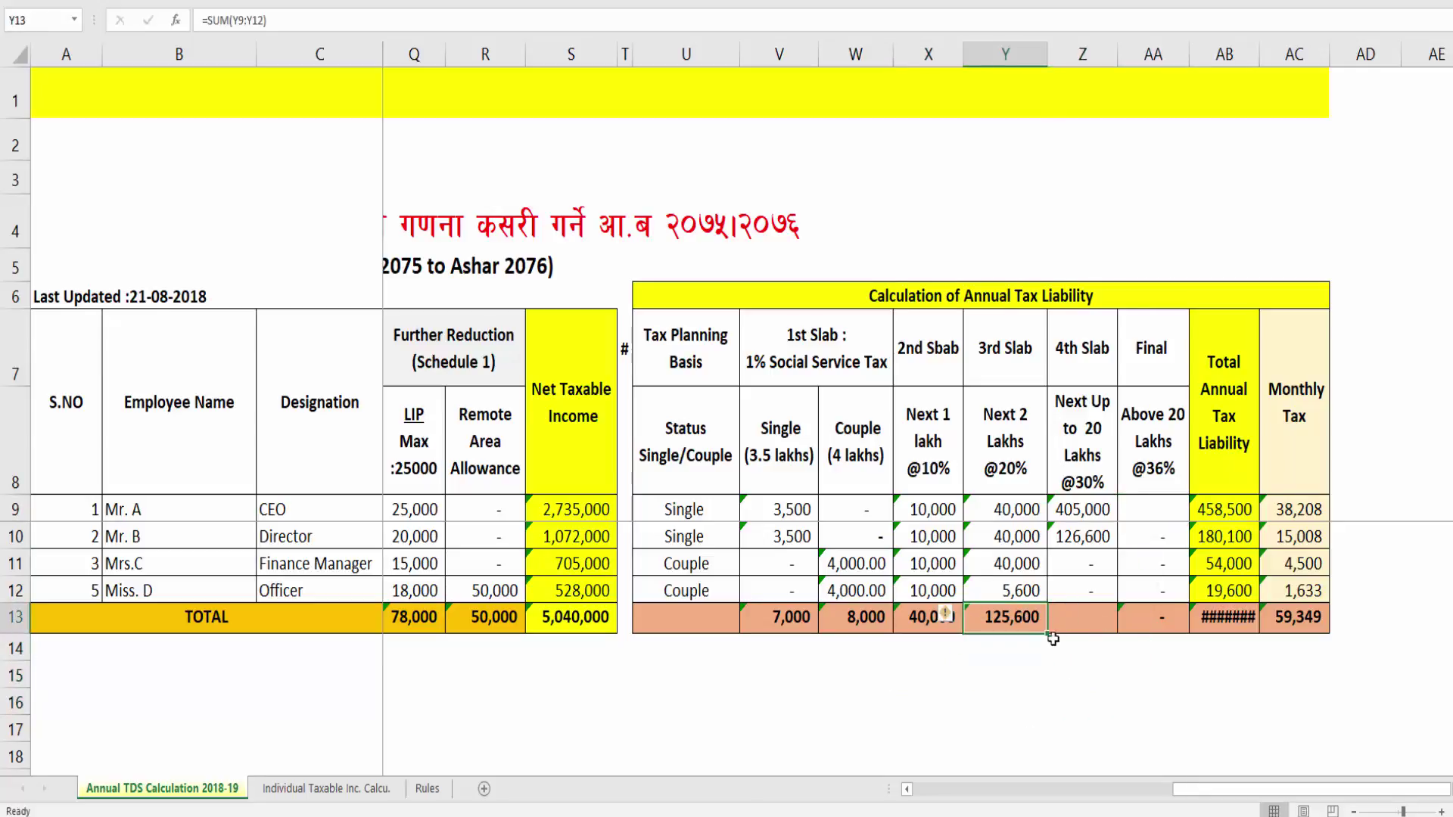
left_click_drag(1048, 634, 1258, 631)
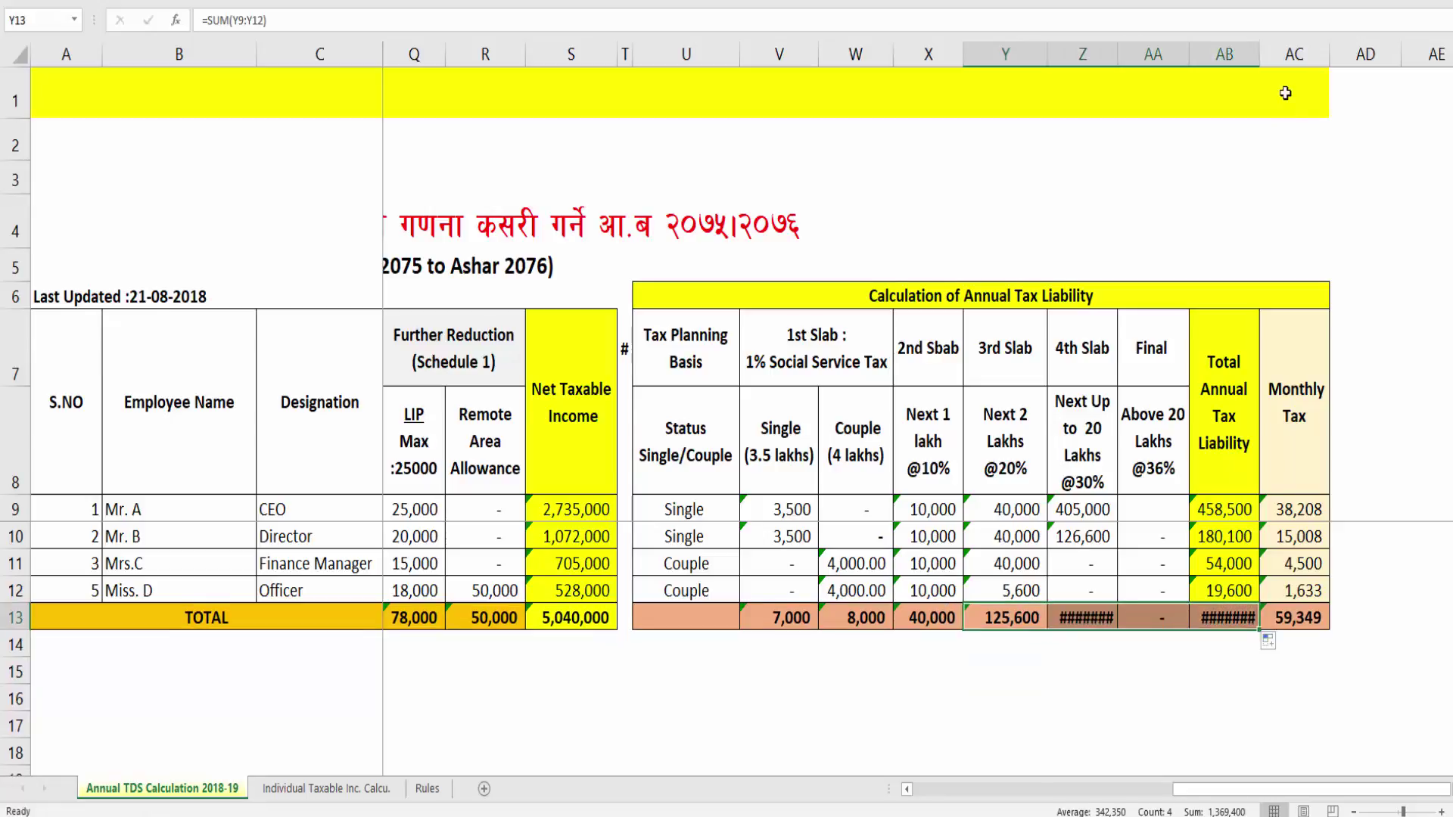
double_click(1262, 59)
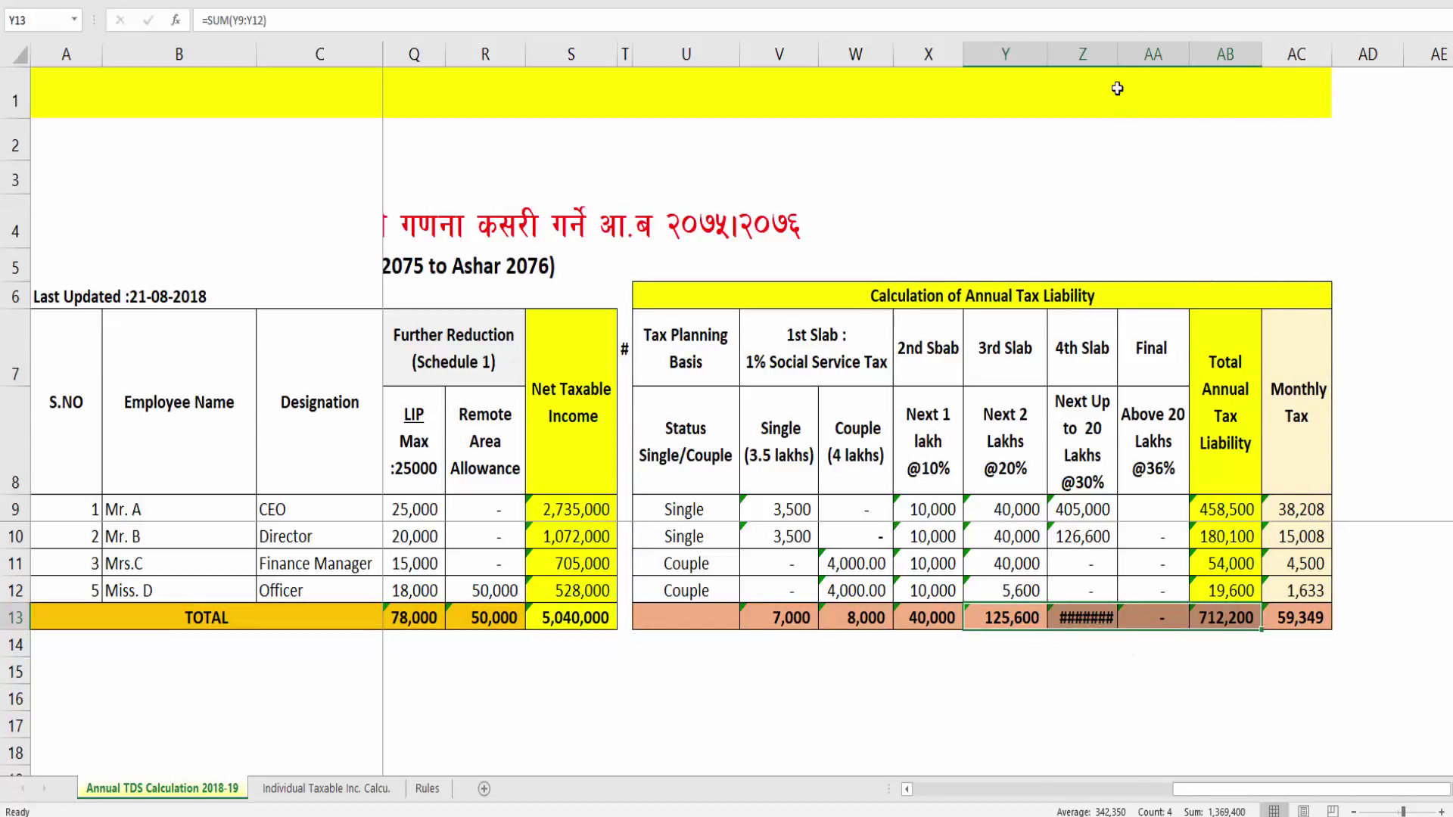
left_click_drag(1120, 64, 1122, 64)
left_click(1144, 538)
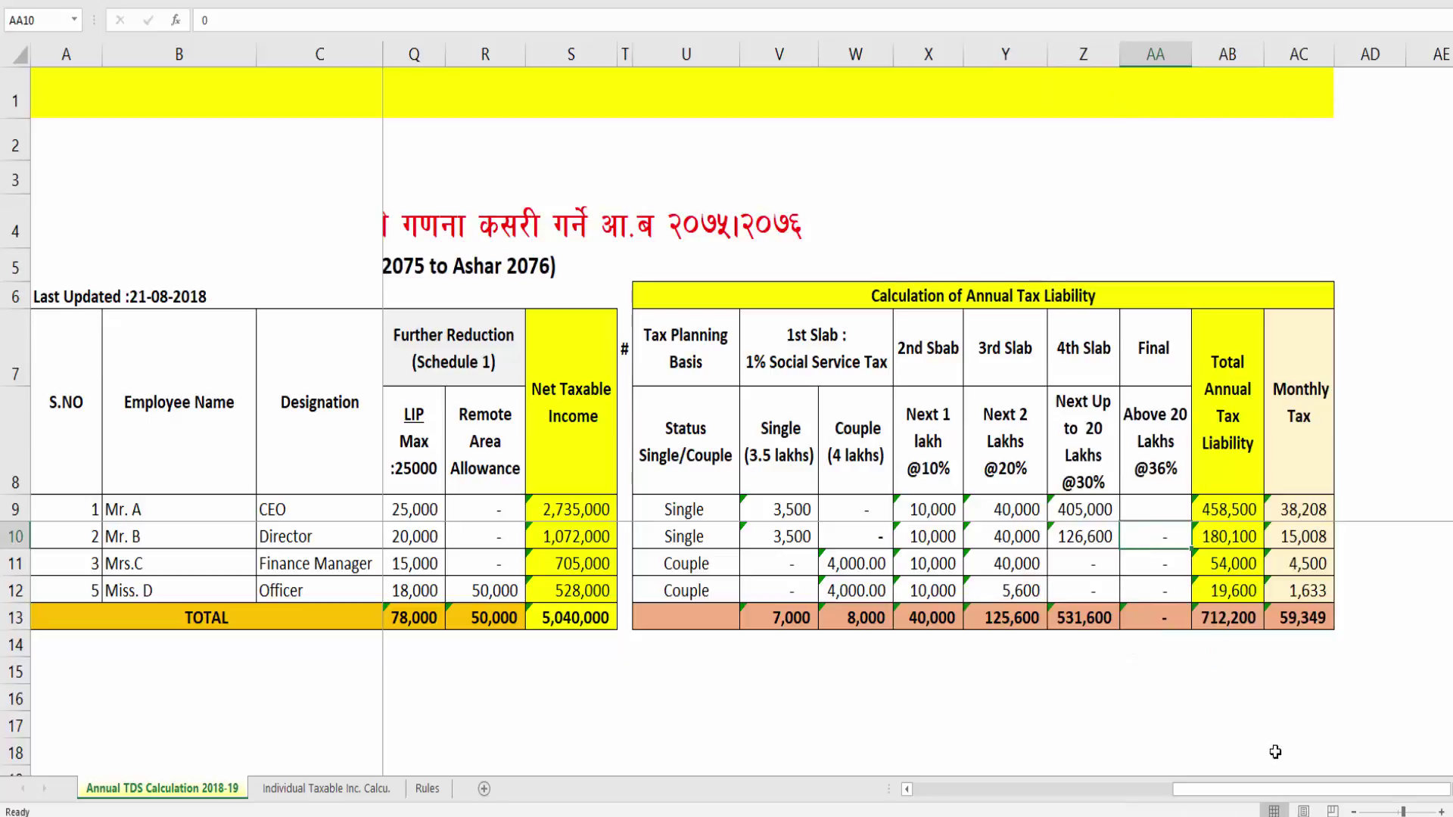
key("Up")
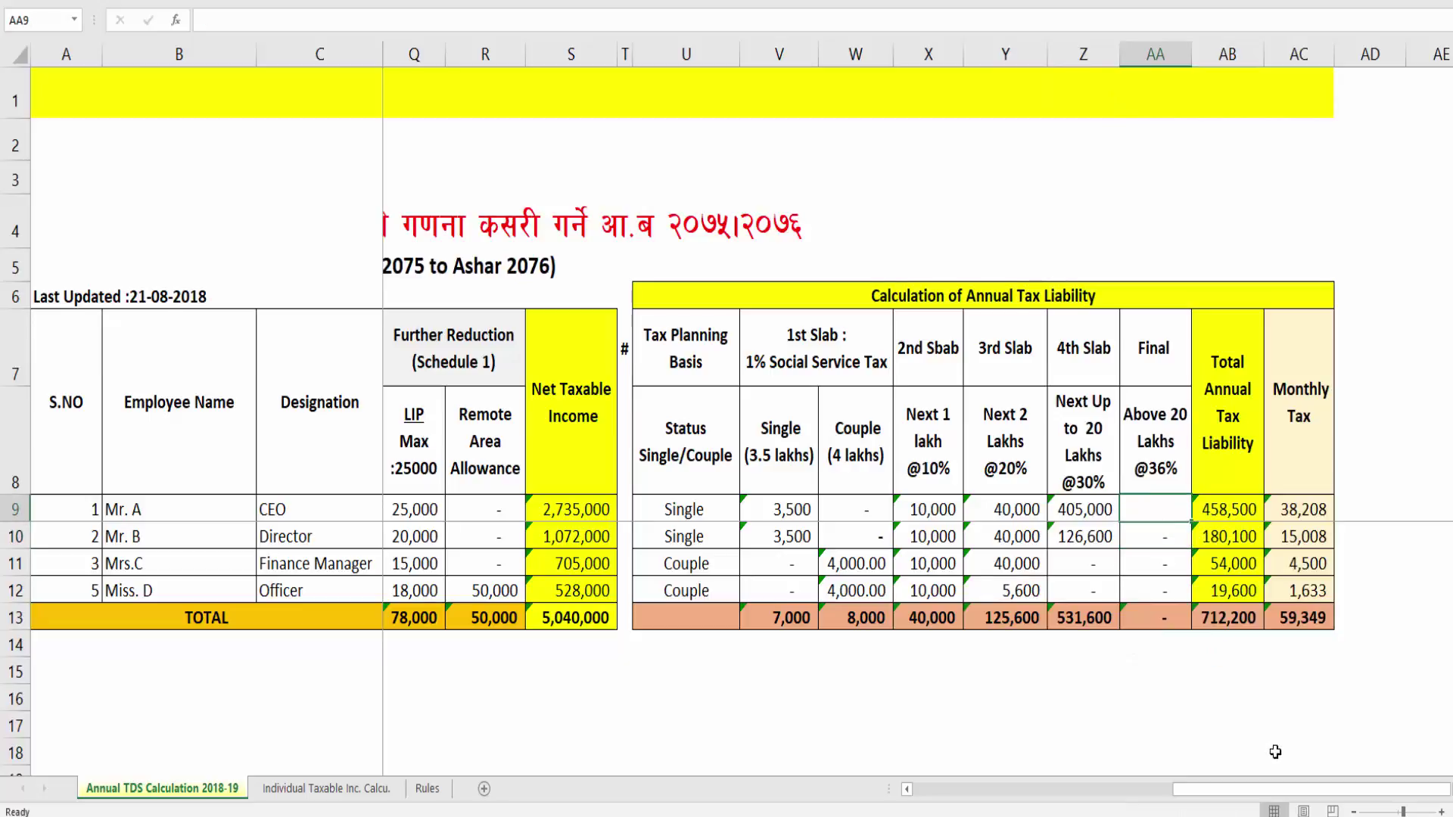
Step: Compute the first employee's income above 20 lakhs (735,000) with =S9-2000000 in a spare cell
left_click(1139, 671)
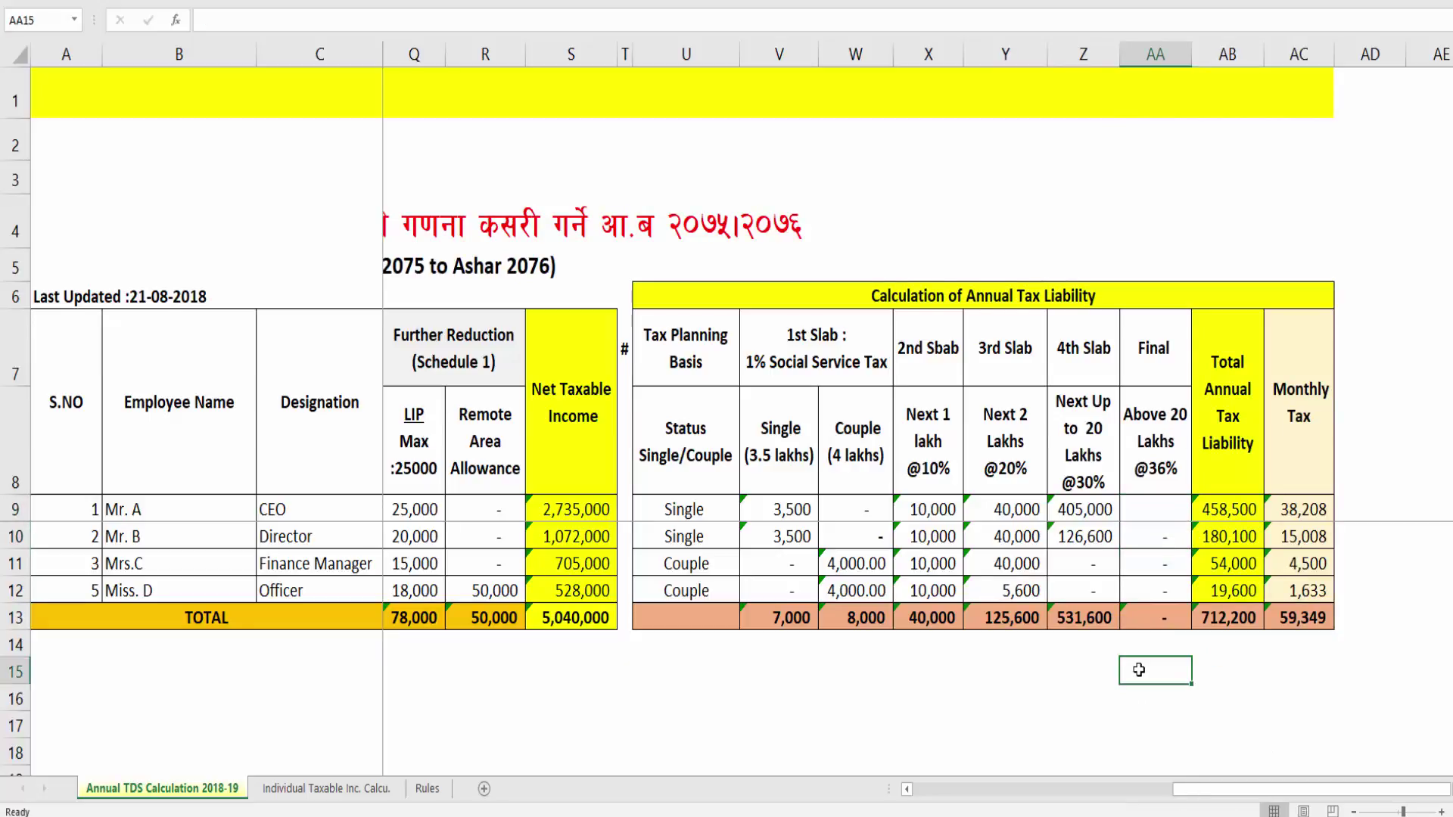
type("=")
left_click(581, 509)
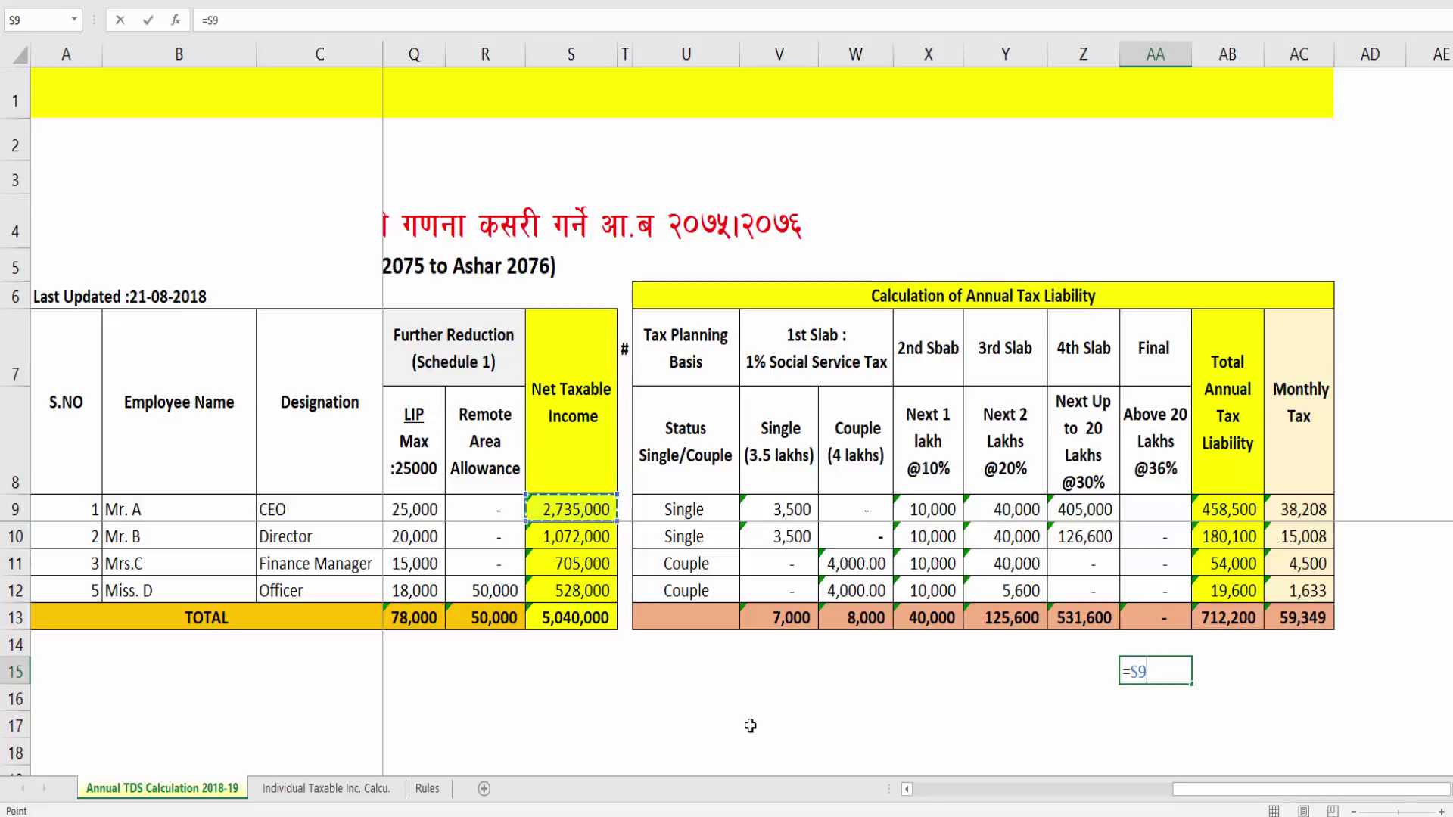
type("-20")
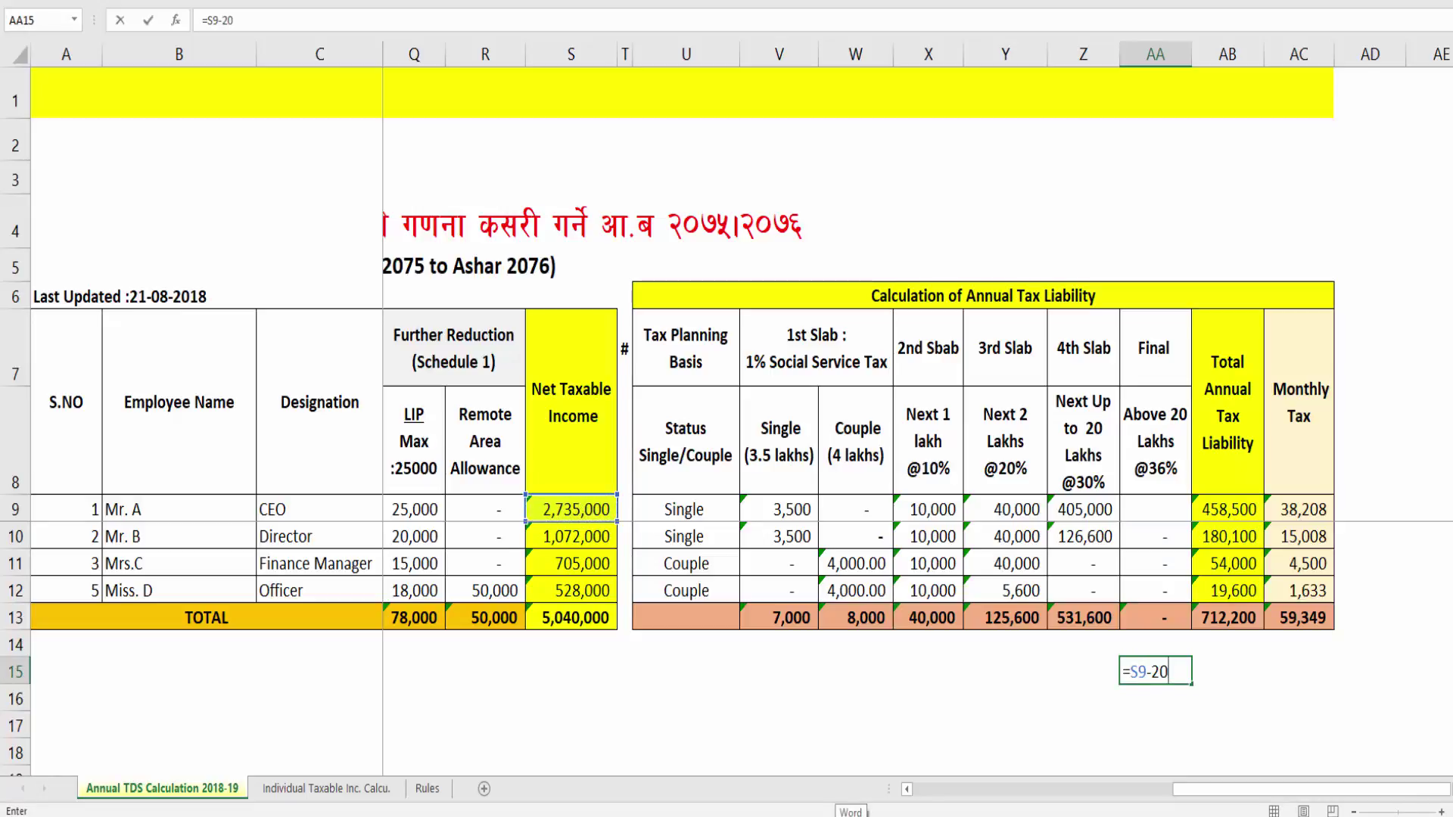
type("00000")
key("ctrl+Return")
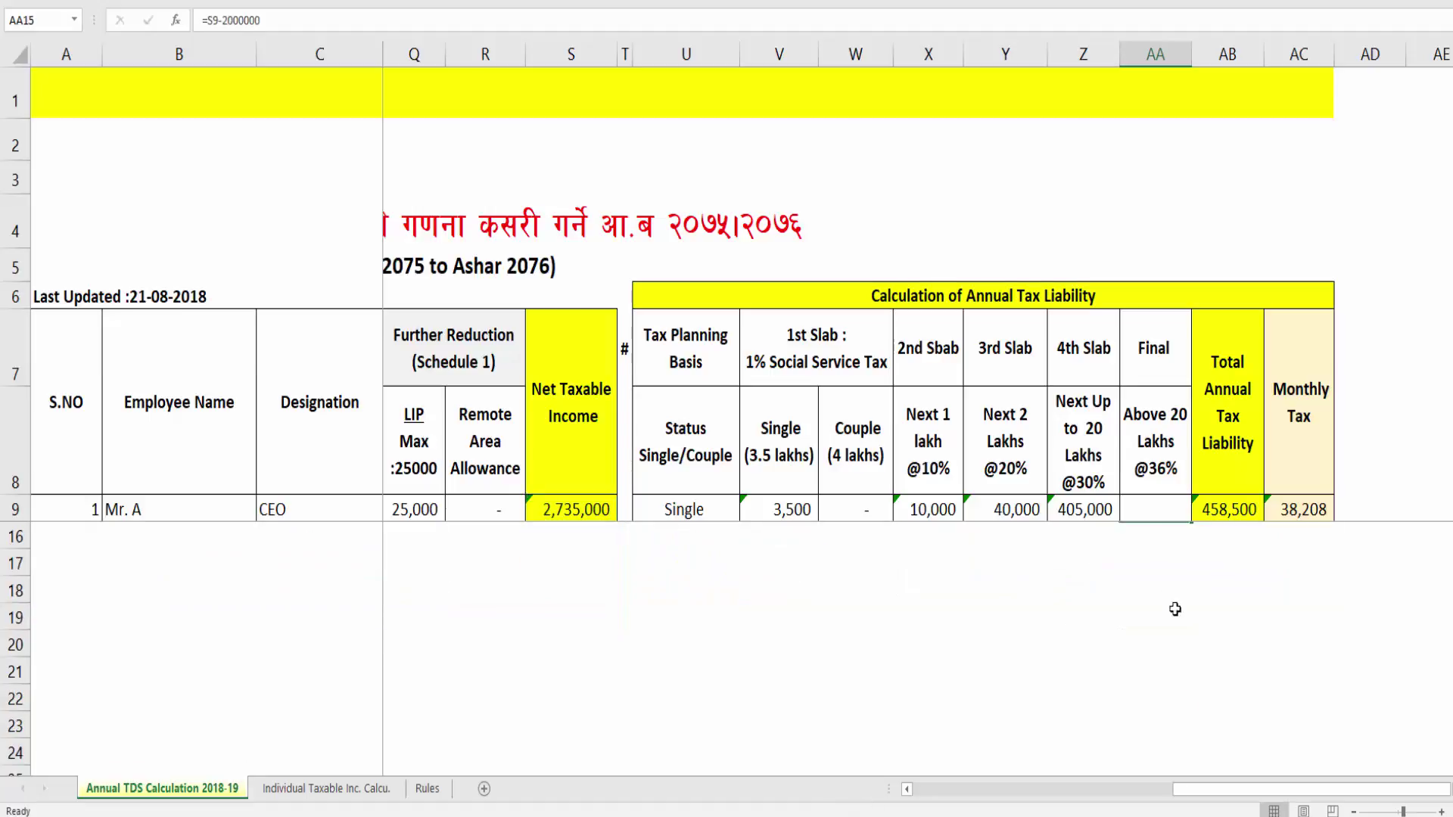
Step: Enter the 36% tax on 735,000 in AA9, giving 264,600 for Above 20 Lakhs
left_click(1151, 518)
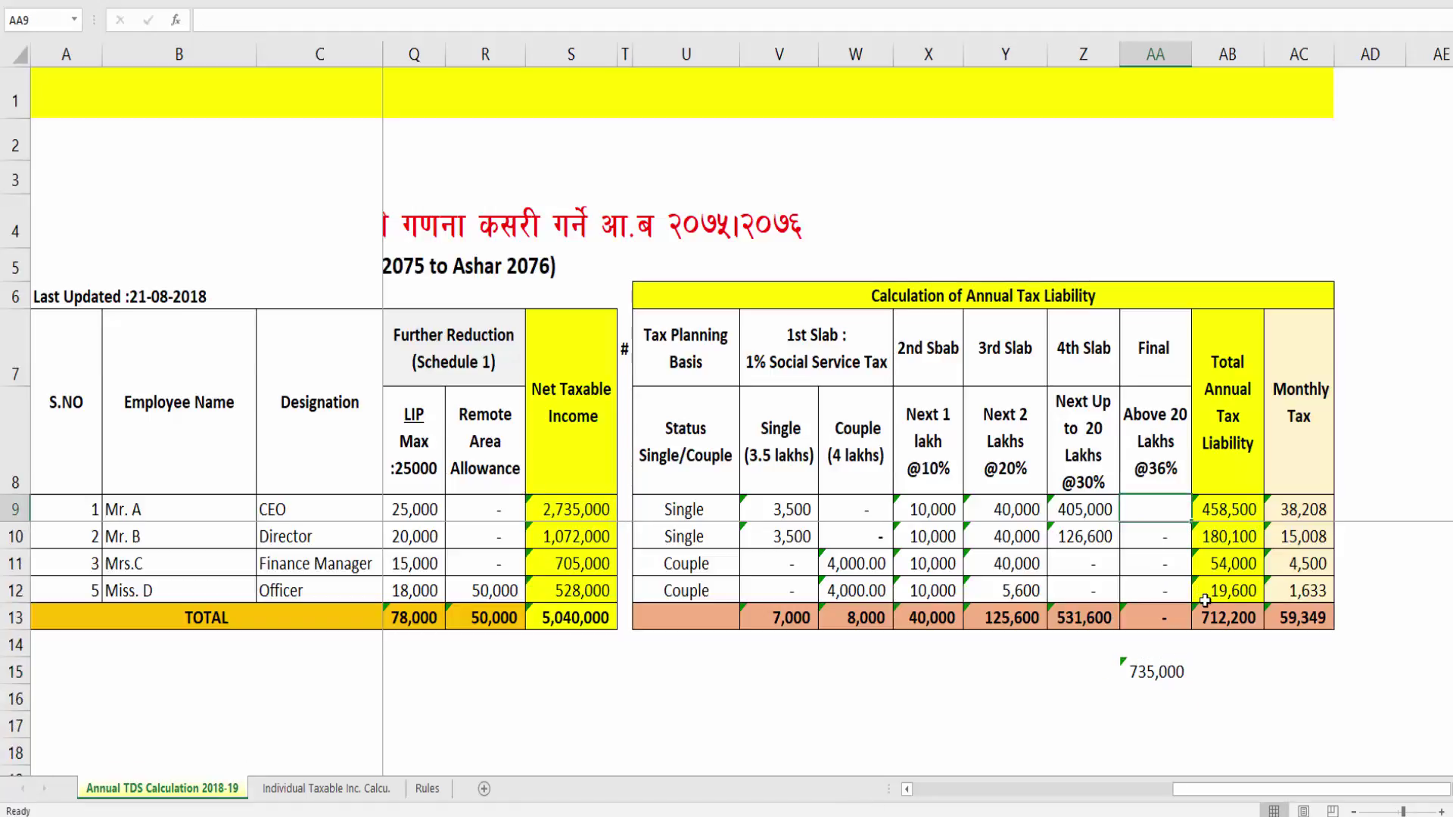
type("=")
key("Down")
key("Down")
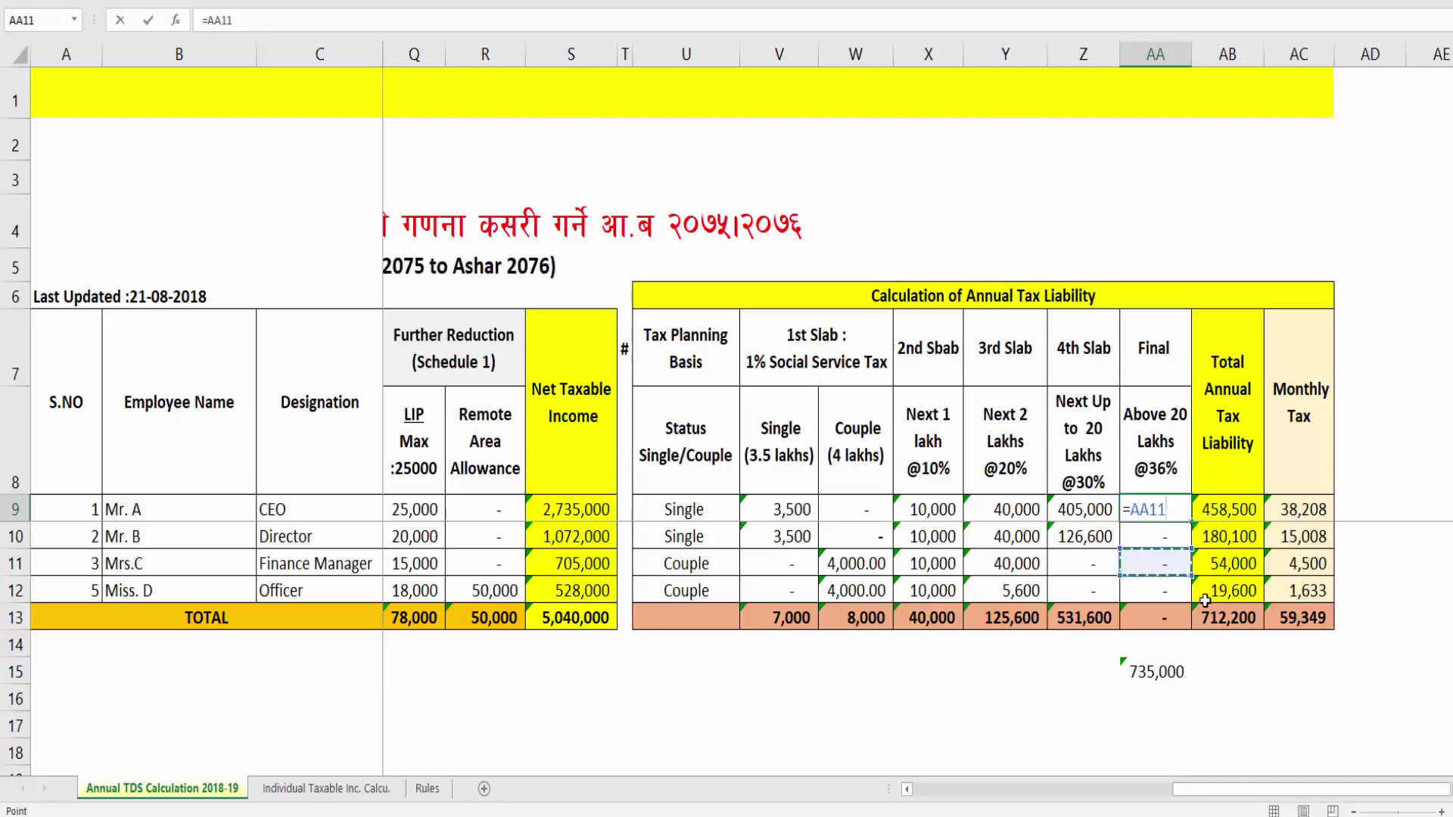
key("Escape")
type("=735000*")
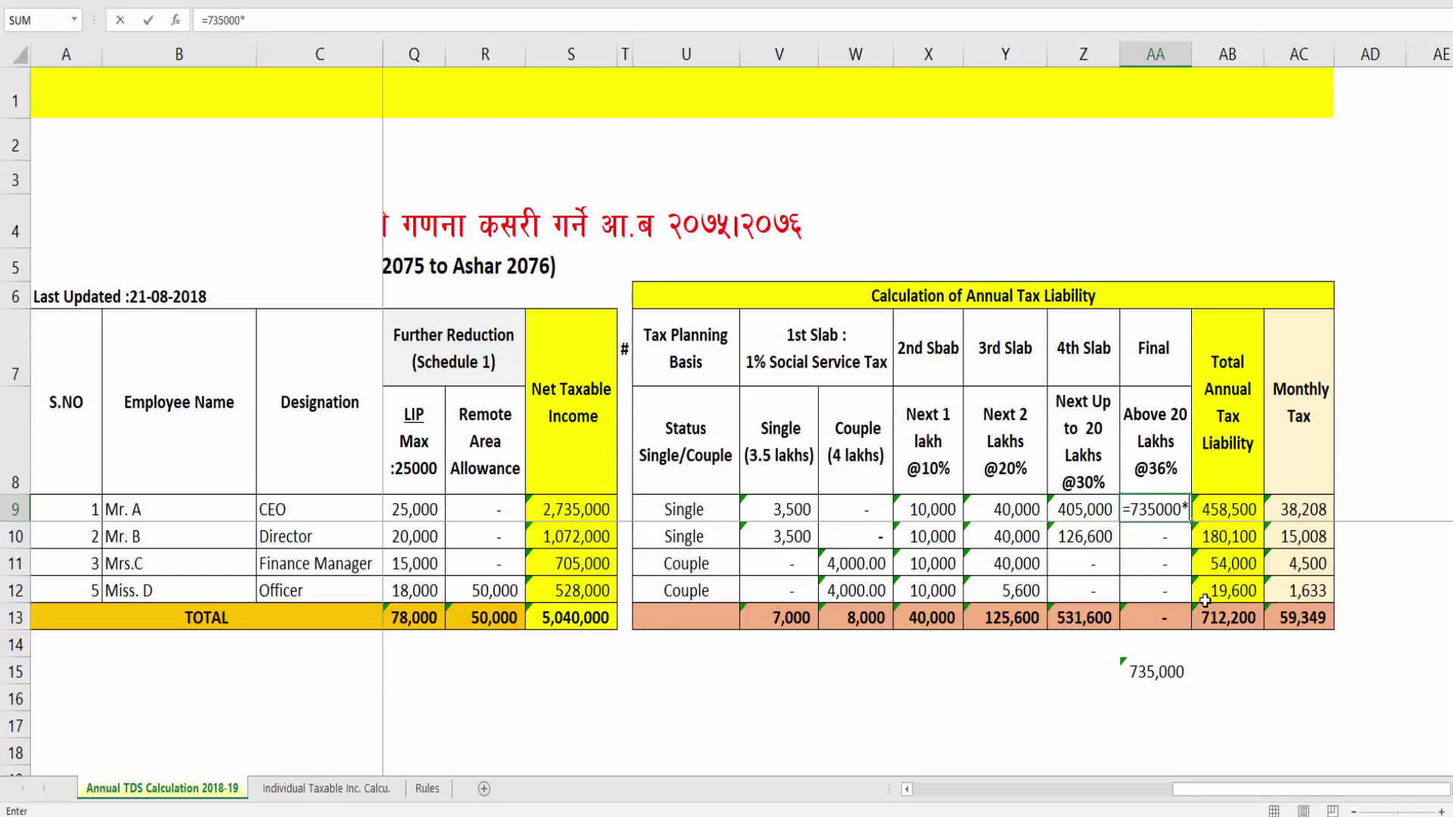
type(".")
type("36")
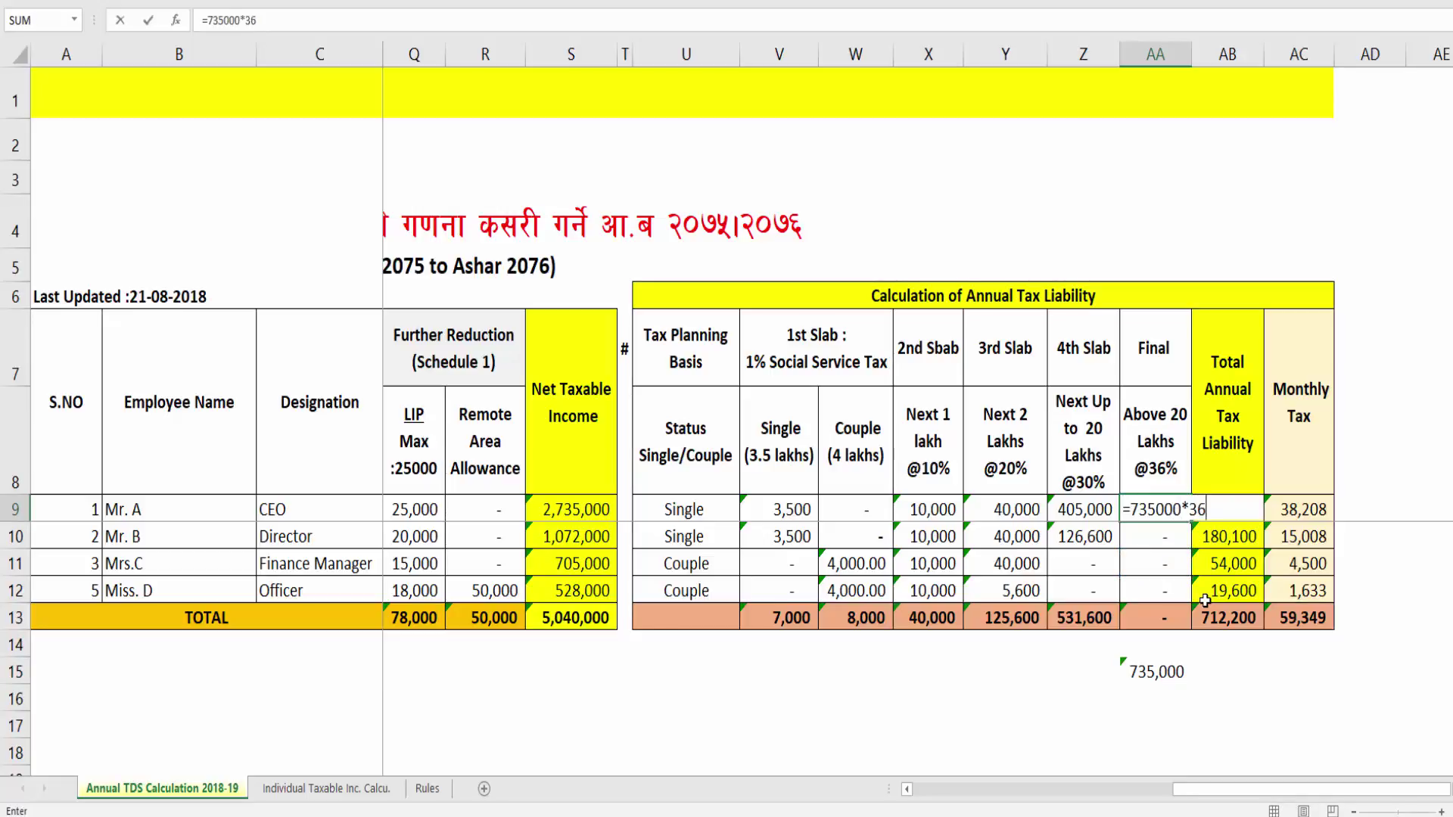
type("%")
key("Return")
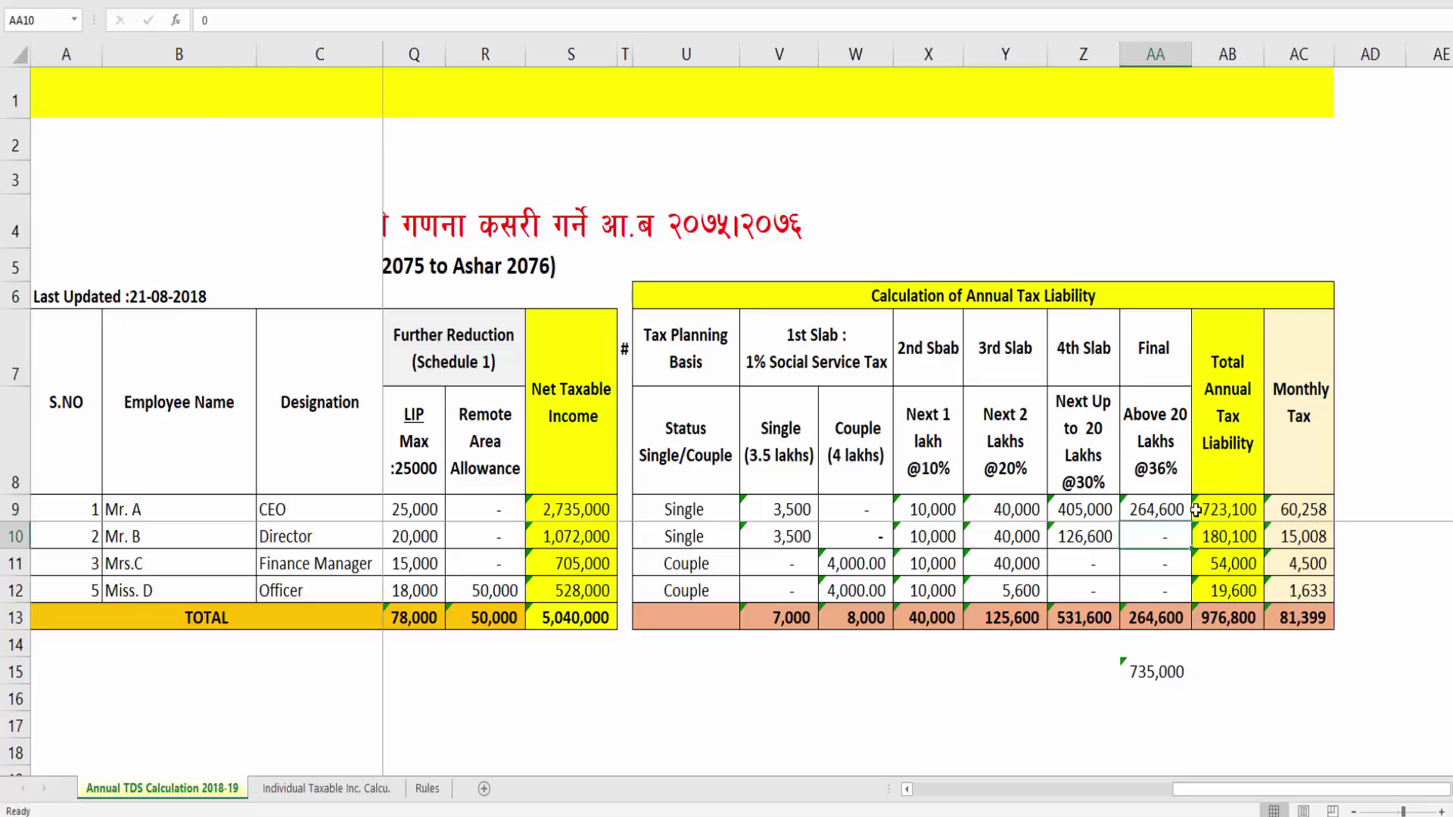
Step: Review the first employee's total tax SUM and net taxable income formulas
double_click(1197, 509)
key("Escape")
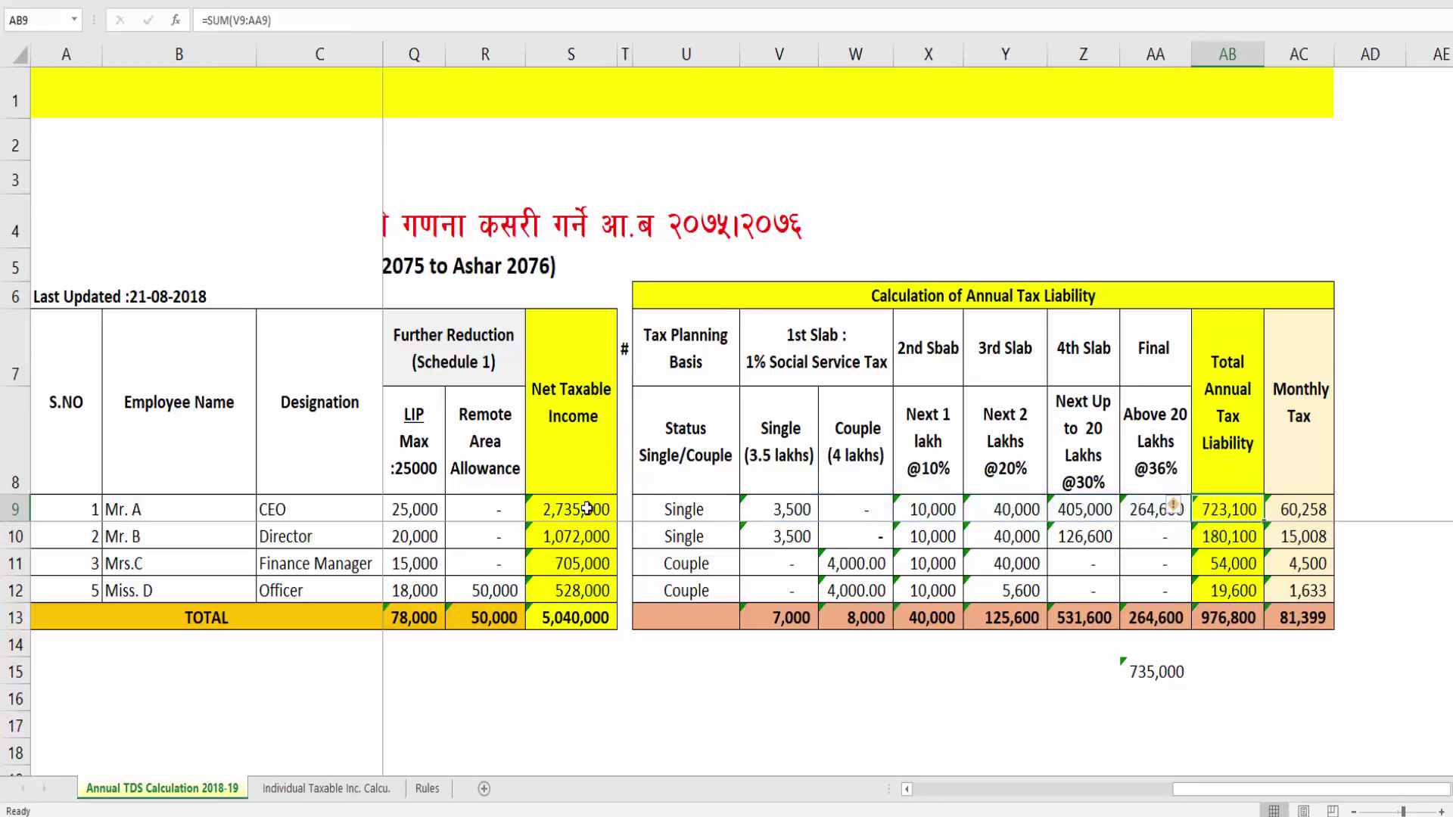
left_click(587, 509)
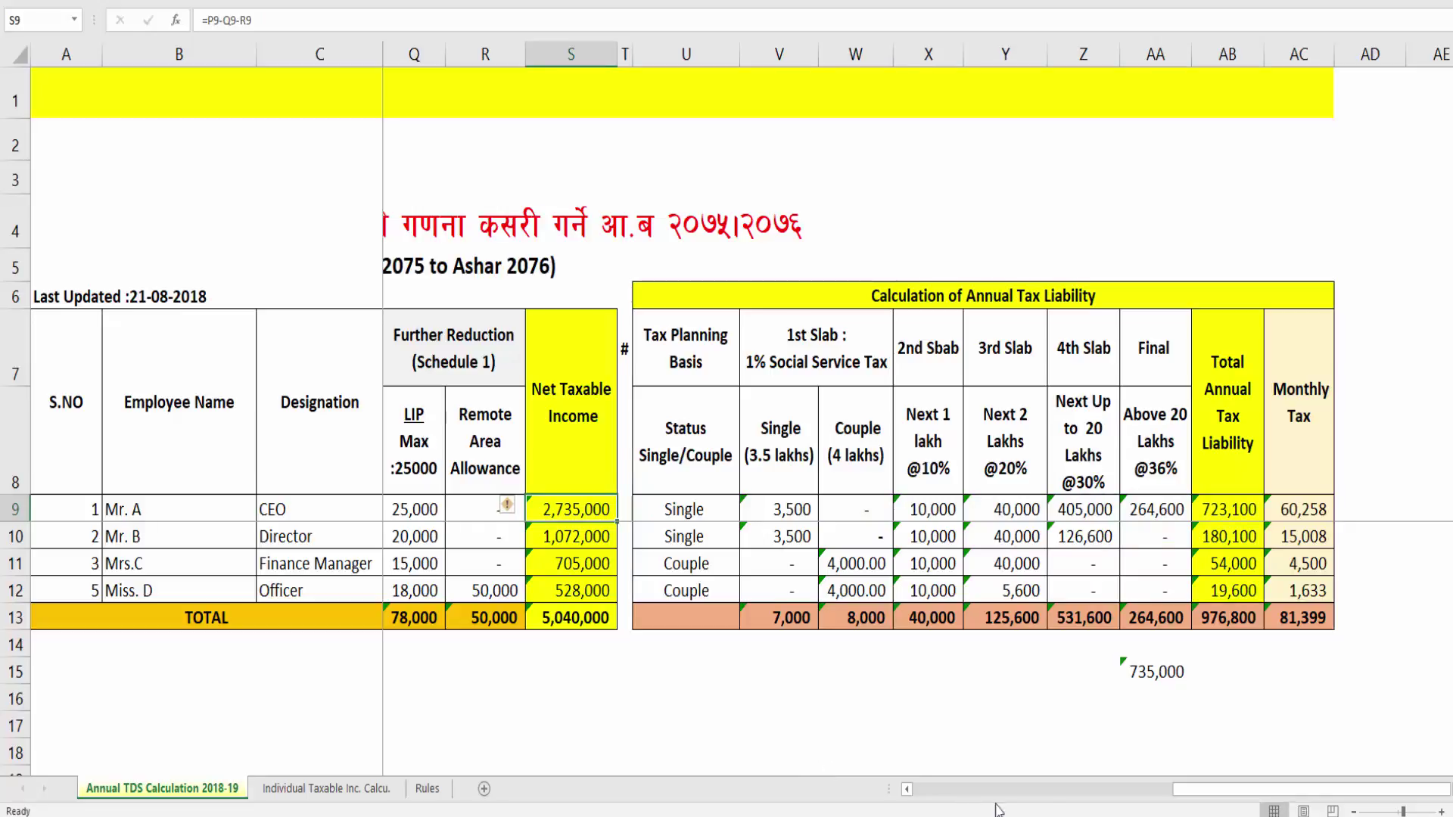
left_click(1233, 512)
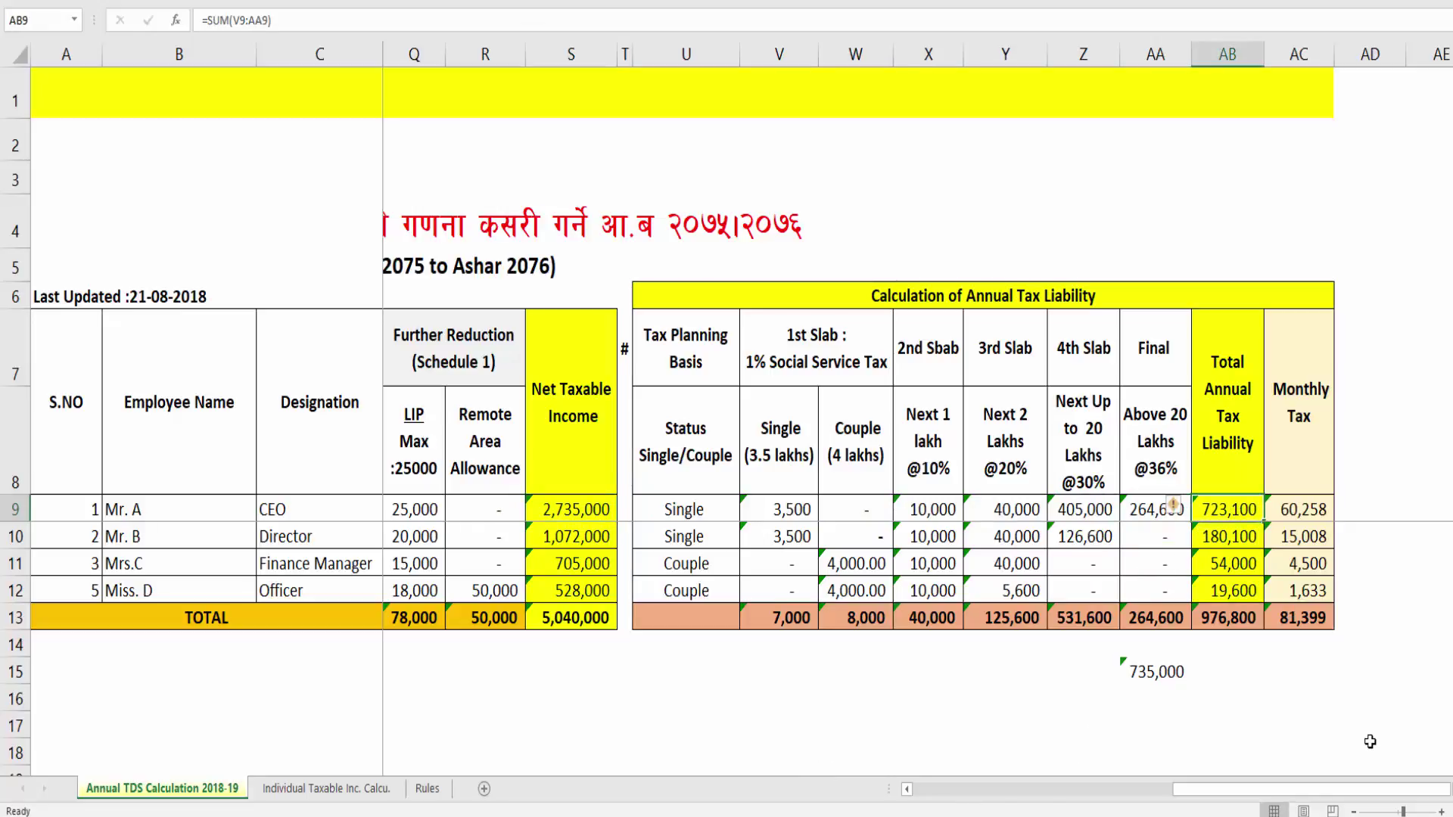
Step: Inspect the net taxable income and total tax formulas for the second, third and fourth employees
key("Down")
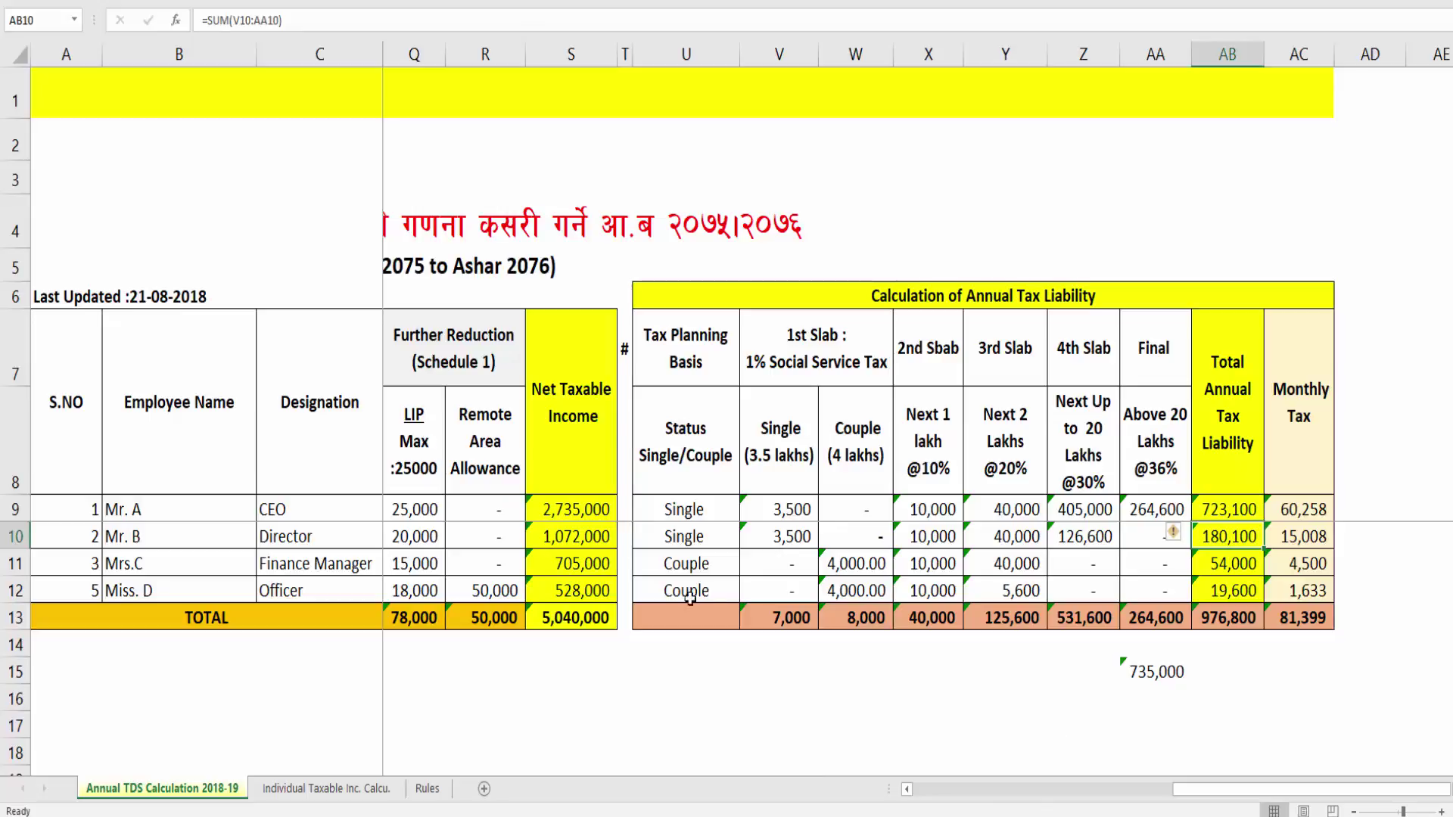
left_click(551, 528)
left_click(725, 539)
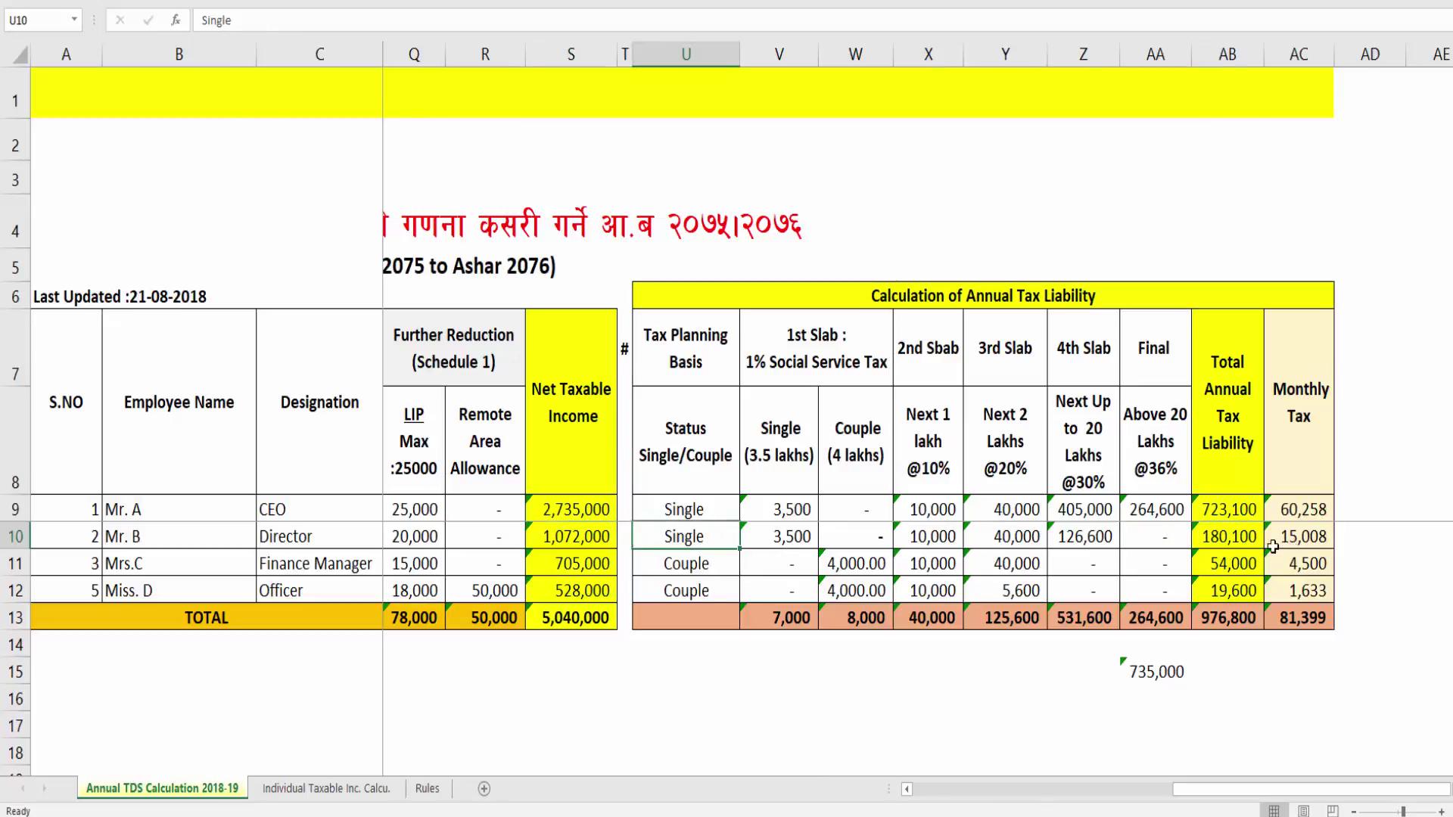
left_click(1243, 540)
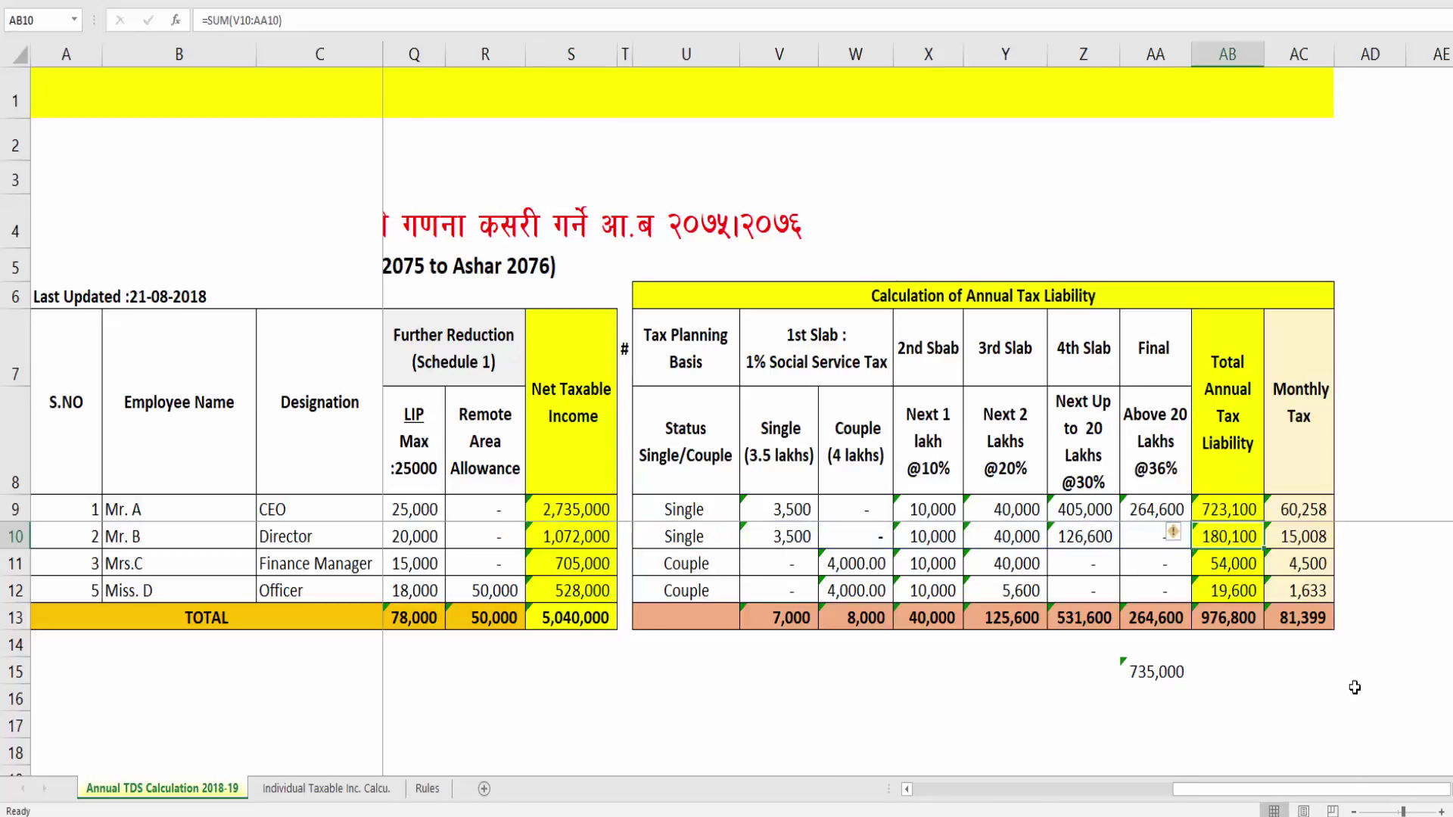
left_click(602, 559)
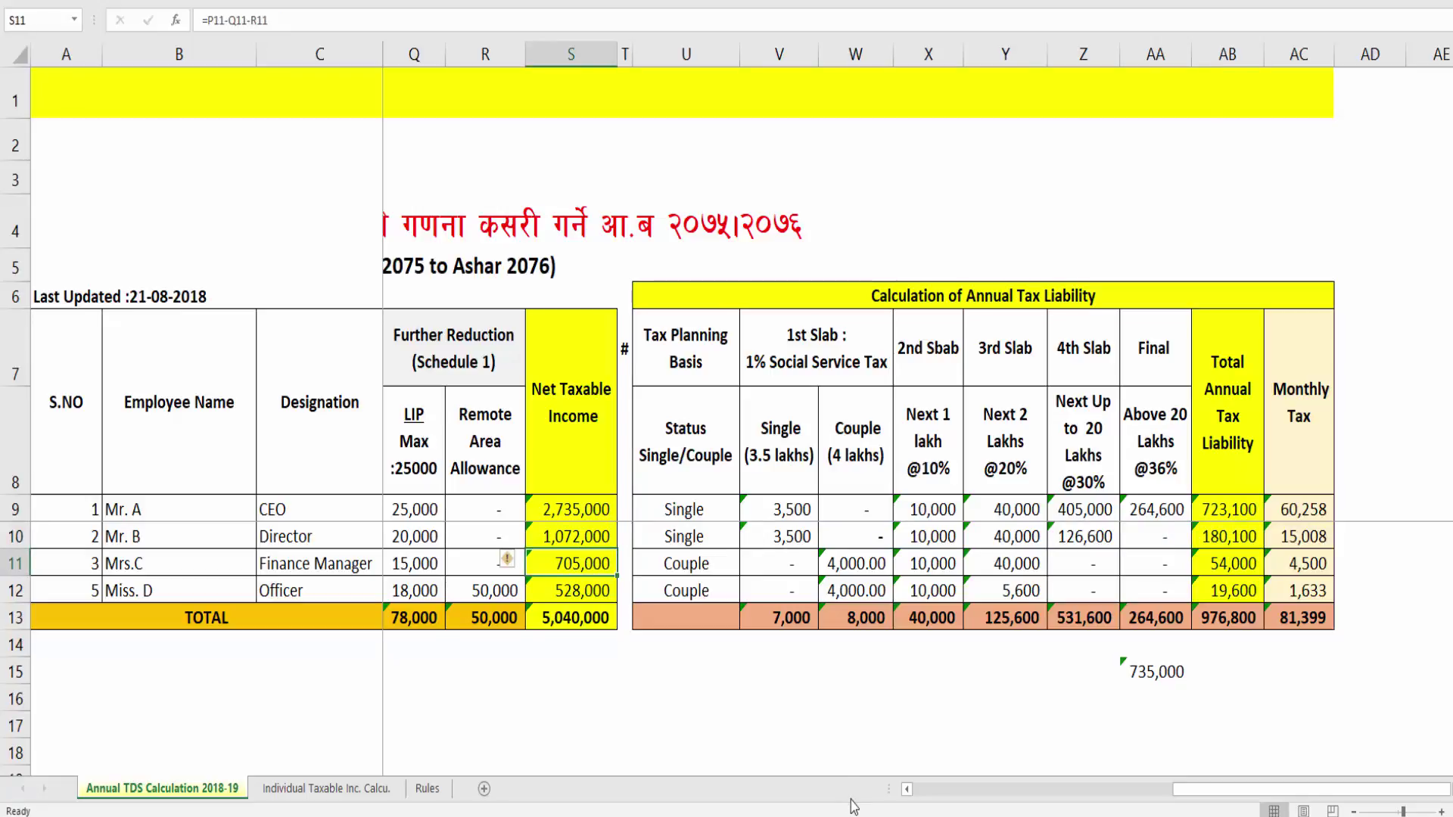
key("F2")
key("Escape")
left_click(1244, 556)
key("F2")
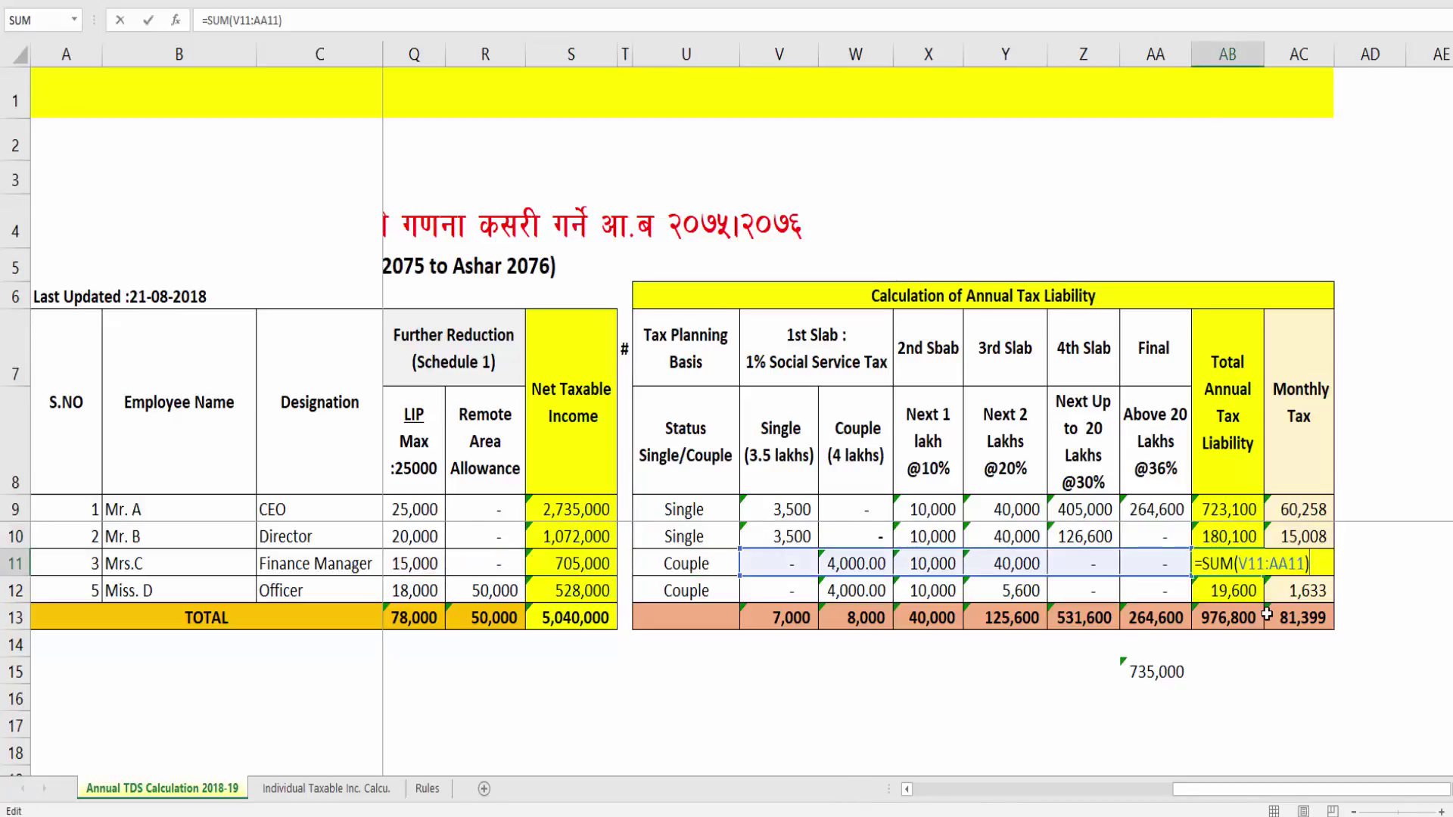
key("Escape")
left_click(556, 594)
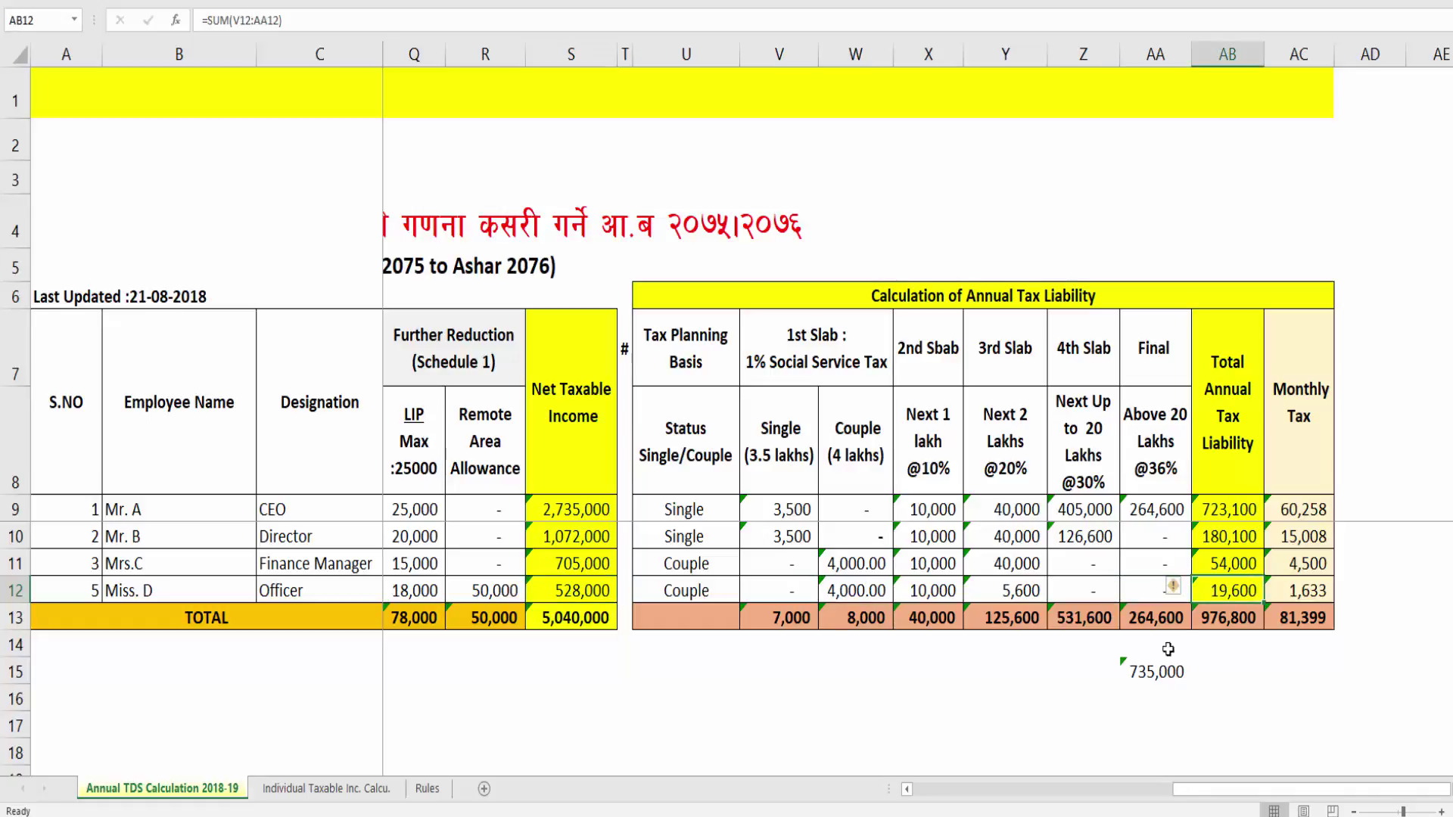
Step: Delete the temporary 735,000 calculation below the table and check the monthly tax formula
left_click(1147, 676)
key("Delete")
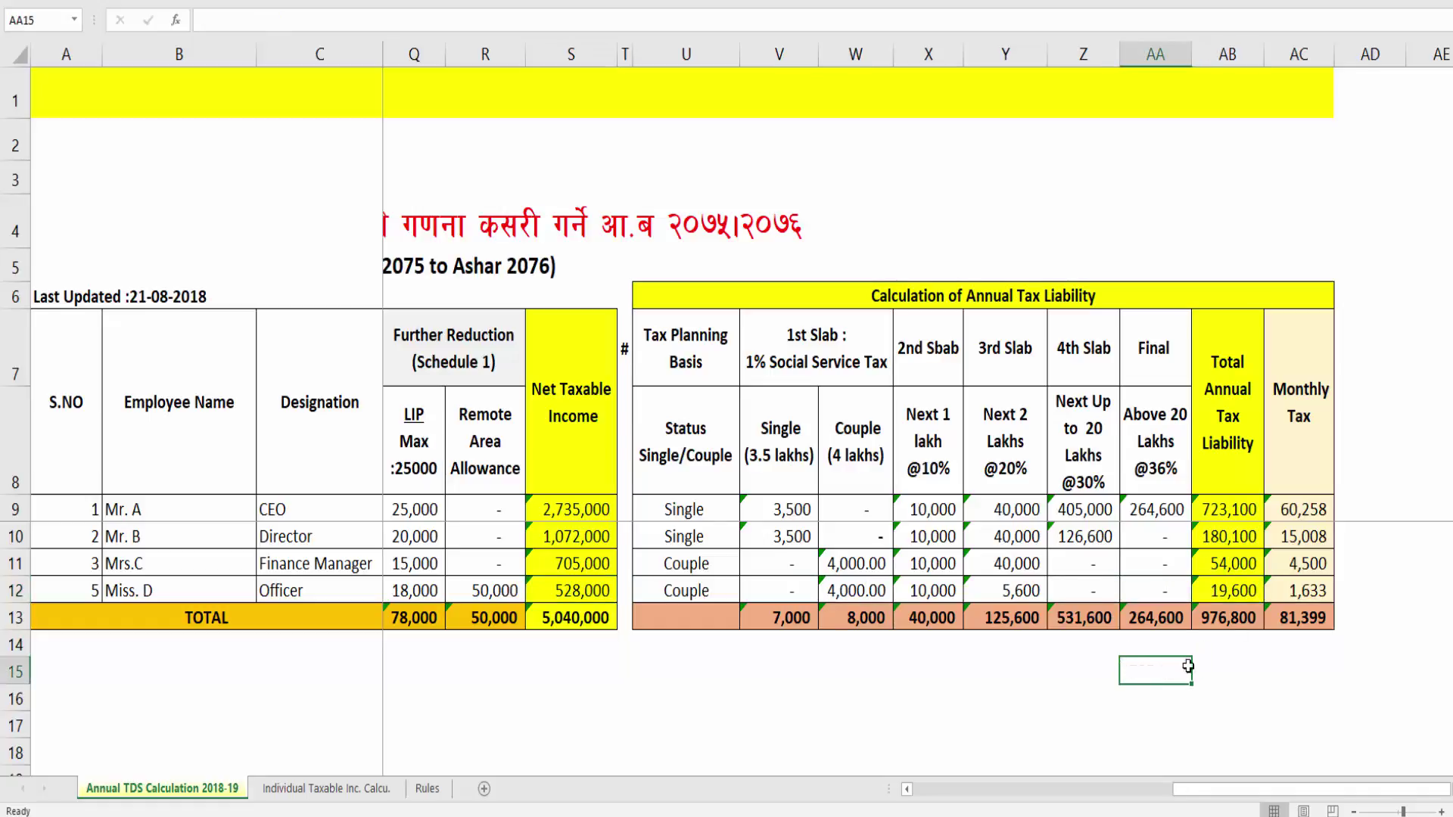
left_click(1277, 508)
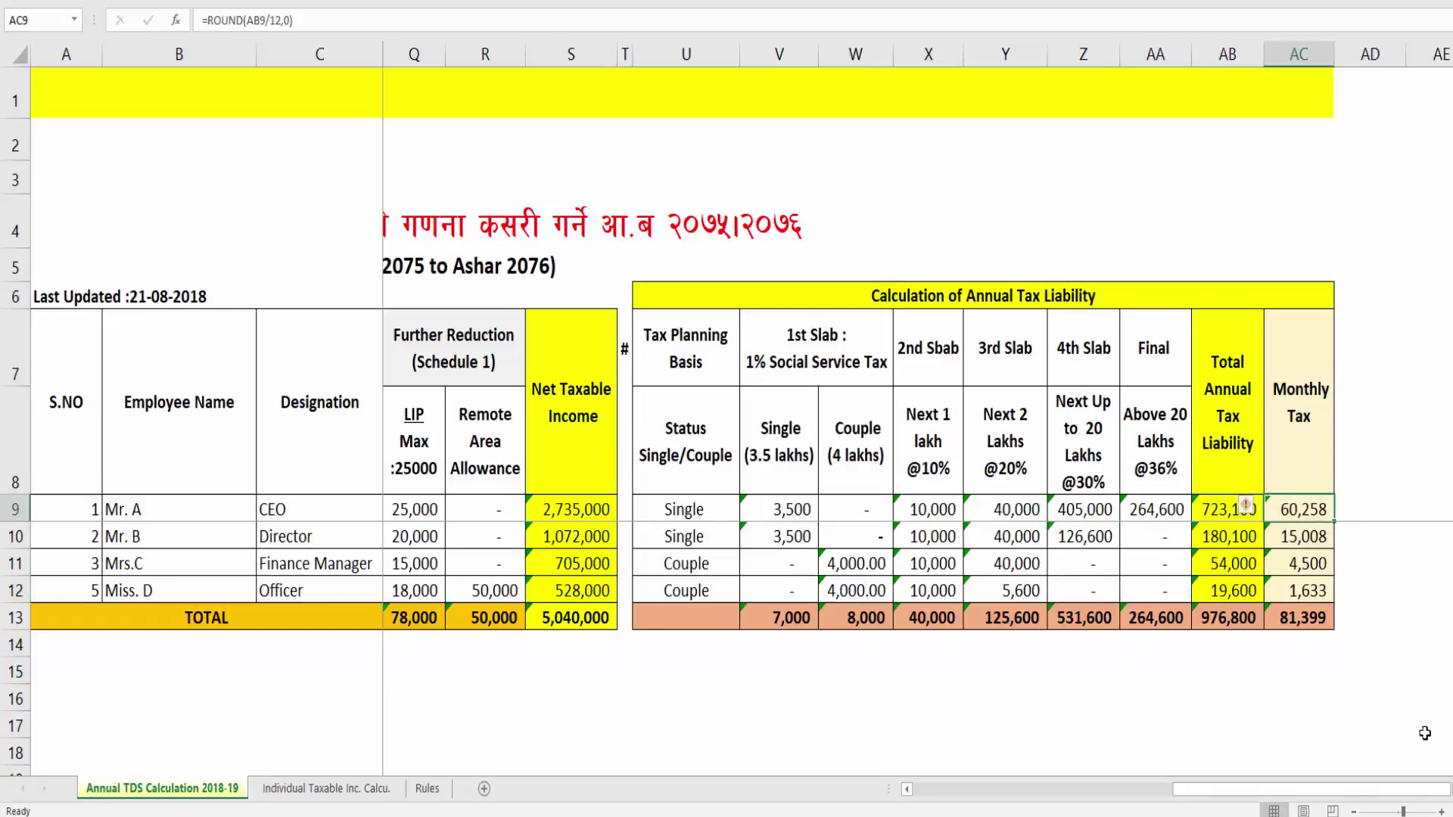
Step: Review the monthly tax entries and the 81,399 monthly tax total formula in the TOTAL row
key("Left")
key("Right")
key("Down")
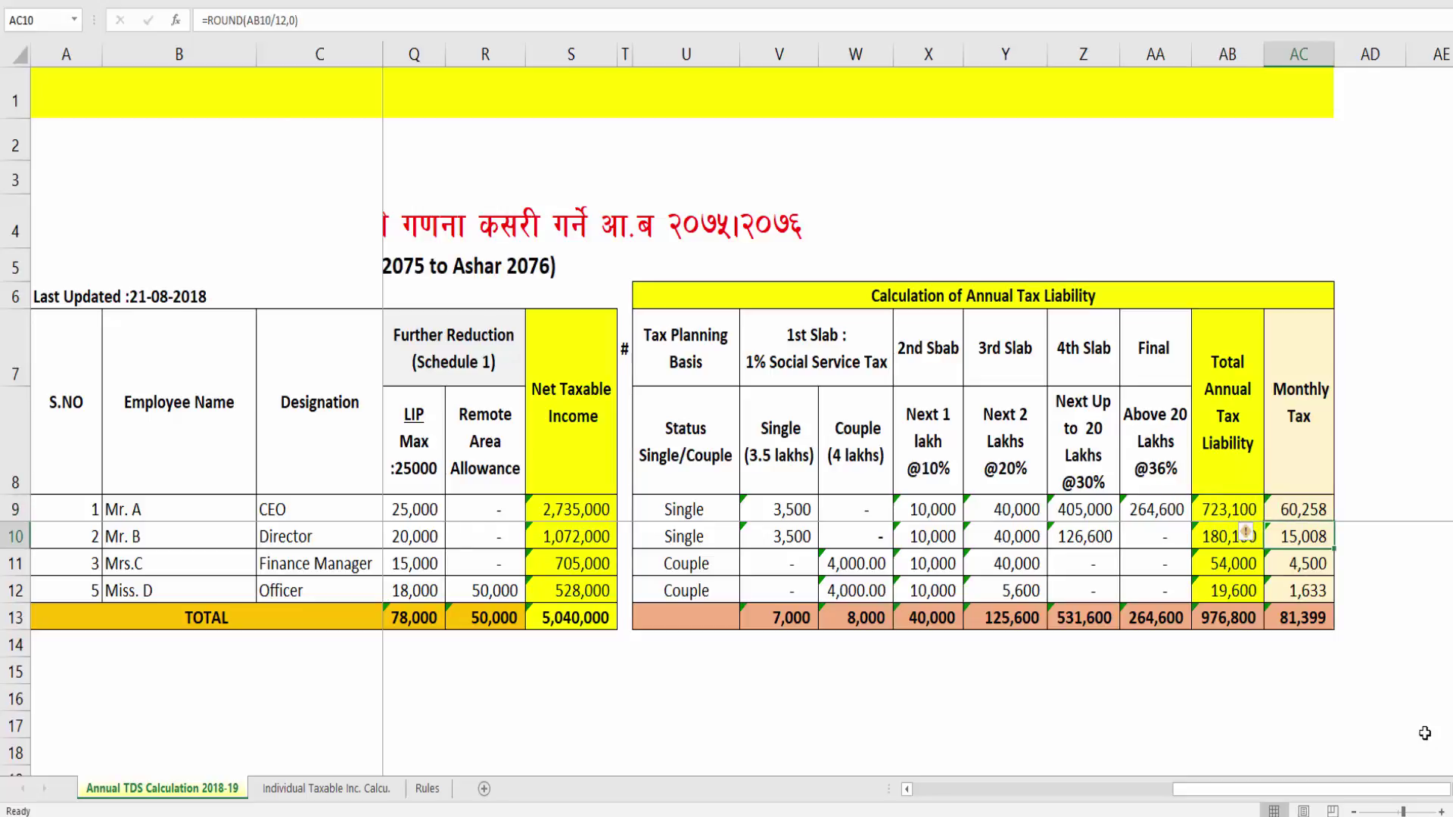
key("Down")
key("Down")
key("Down")
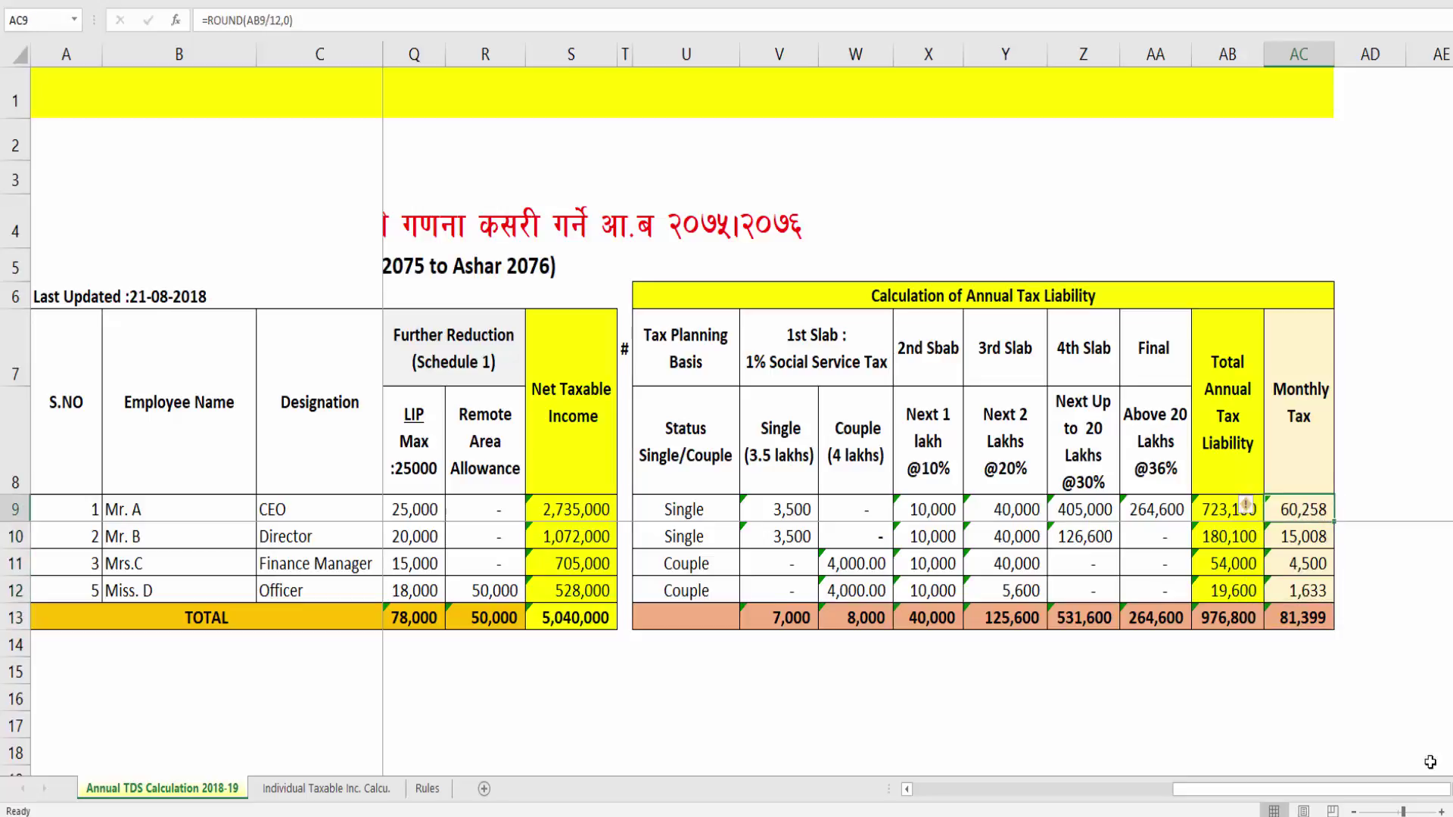
key("Down")
key("Up")
key("F2")
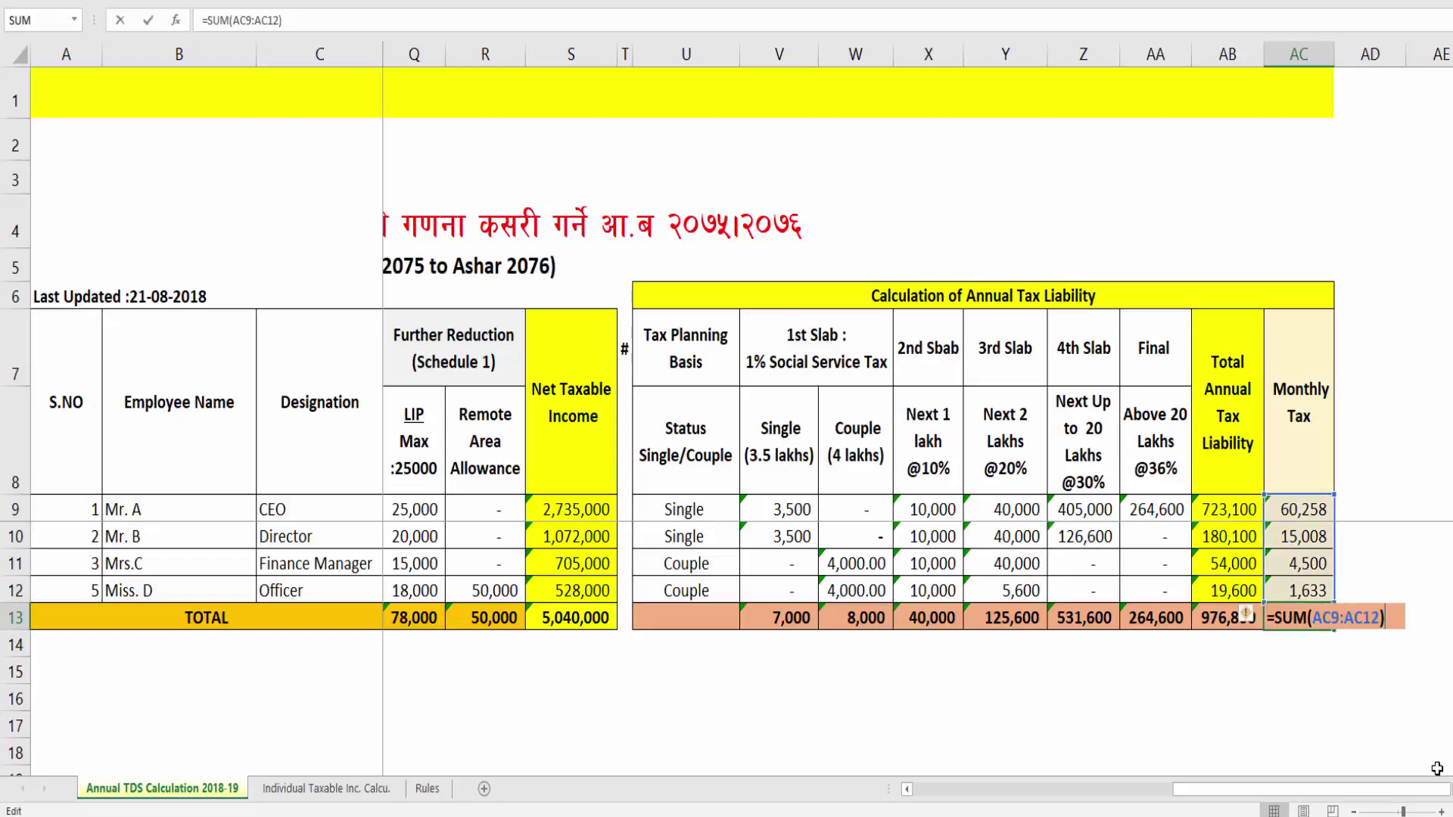
key("Escape")
key("Left")
key("Left")
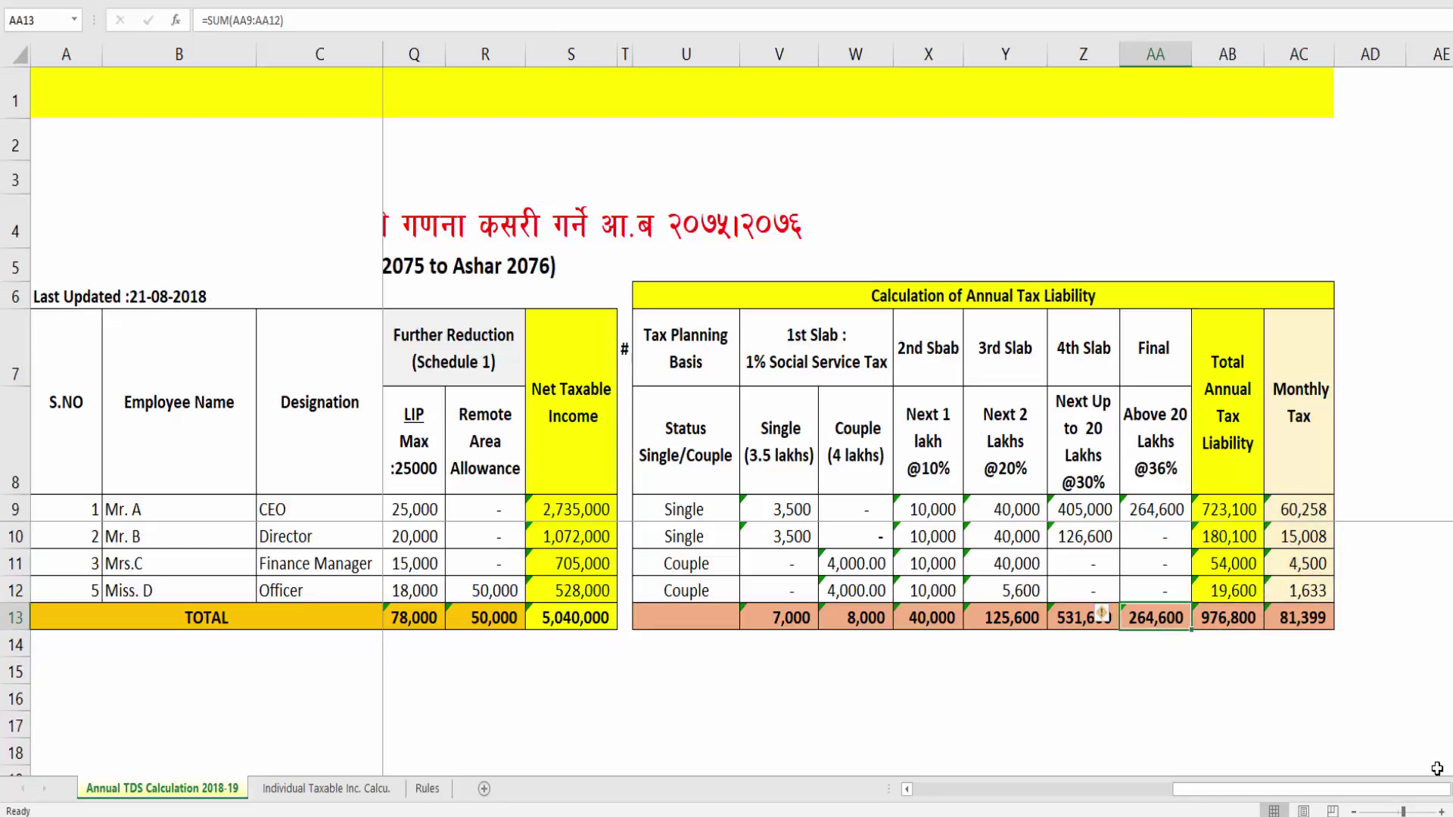
key("Home")
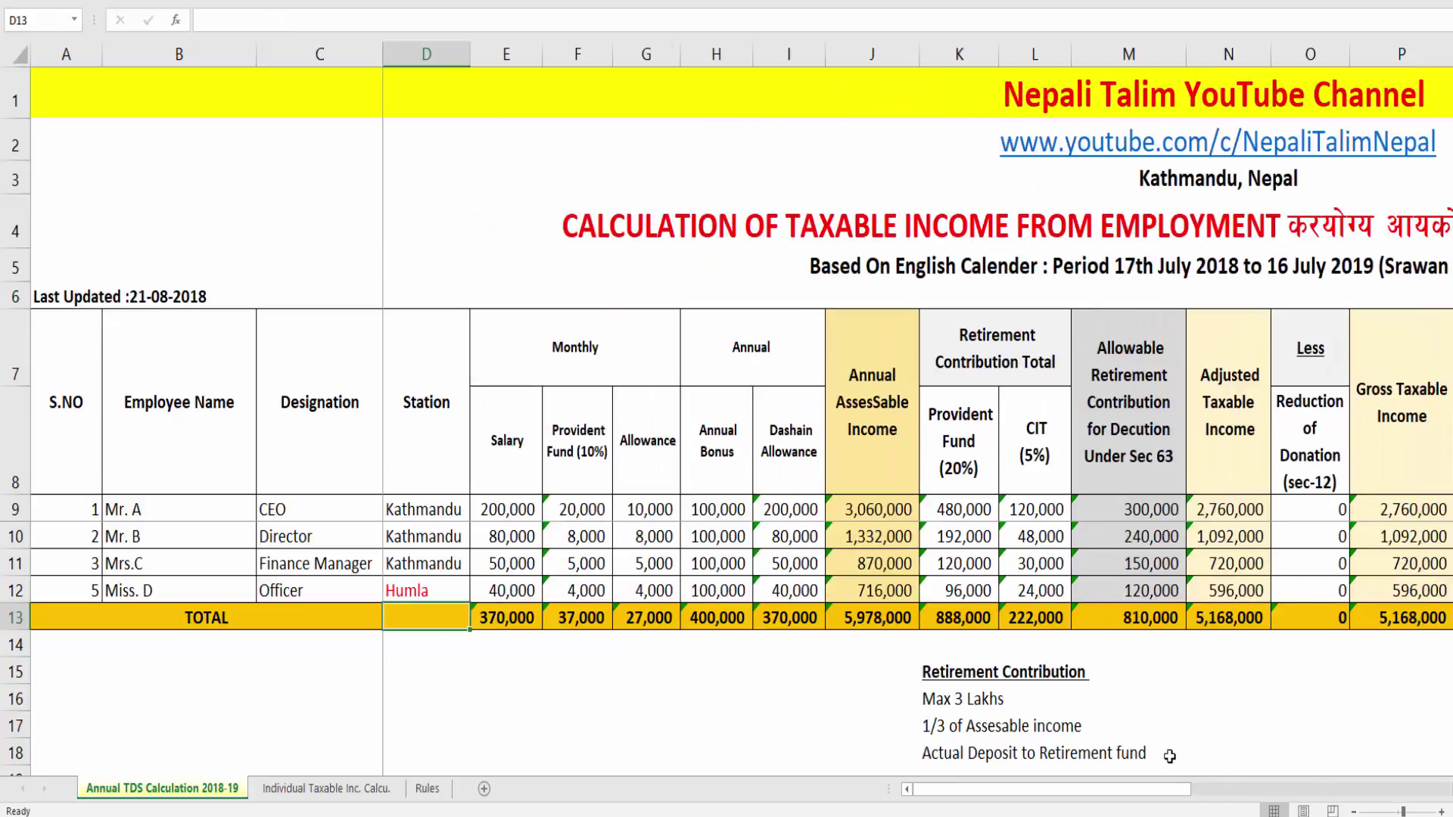
Step: Widen the LIP column so its 25,000 to 78,000 amounts display instead of ######
scroll(1052, 690, "down", 1)
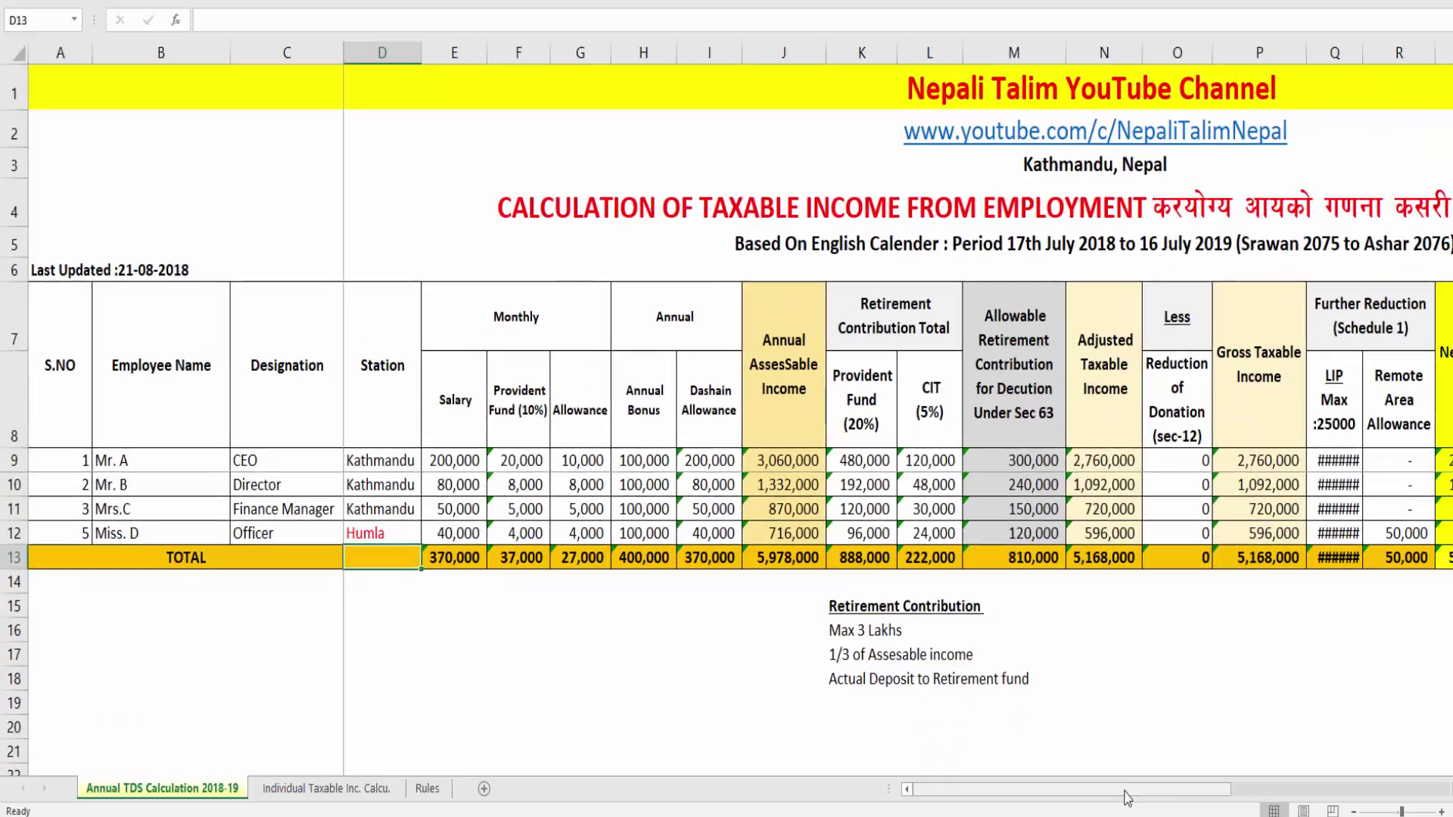
left_click(722, 216)
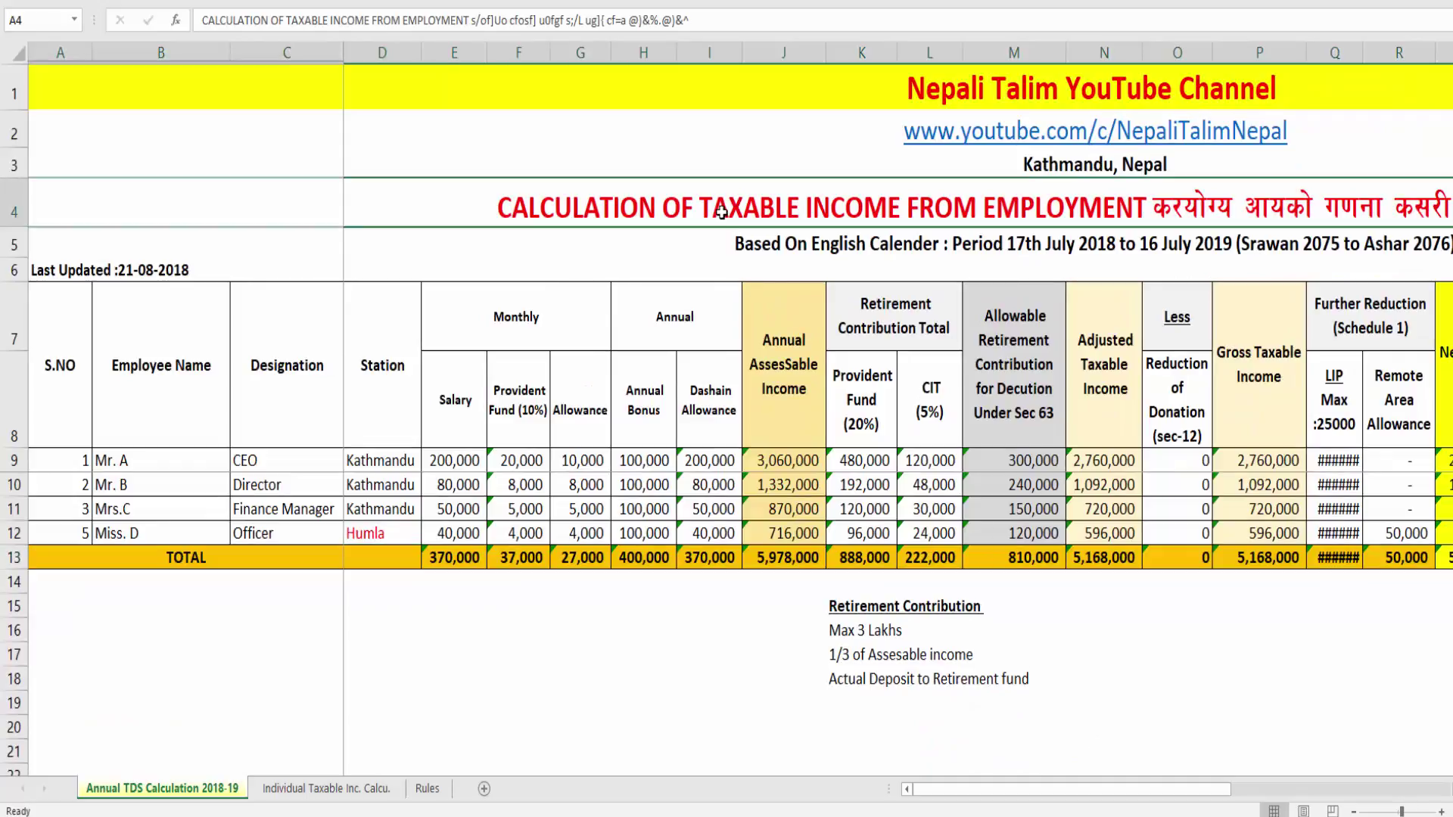
left_click_drag(1118, 803, 1272, 794)
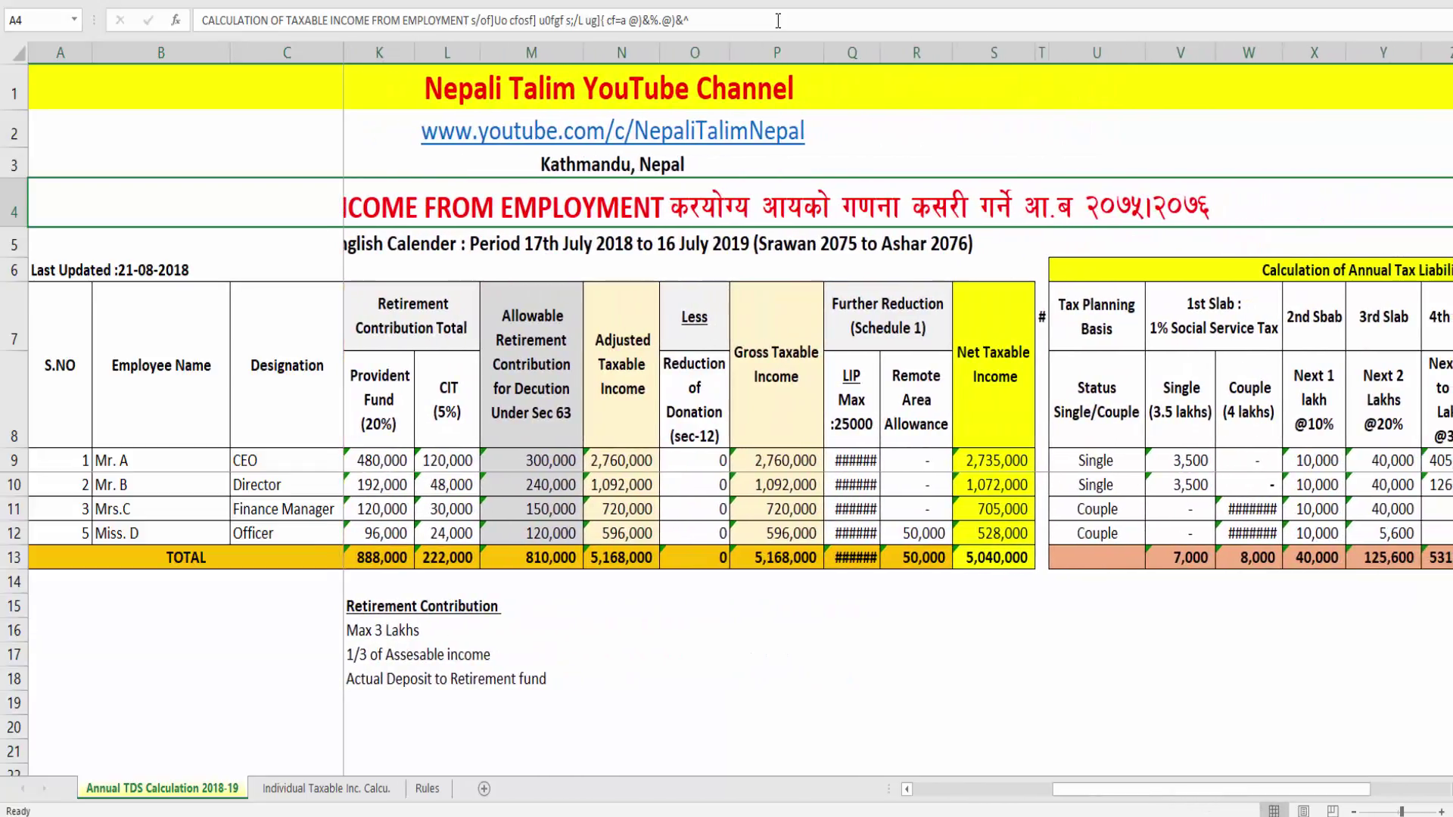
left_click_drag(878, 53, 882, 53)
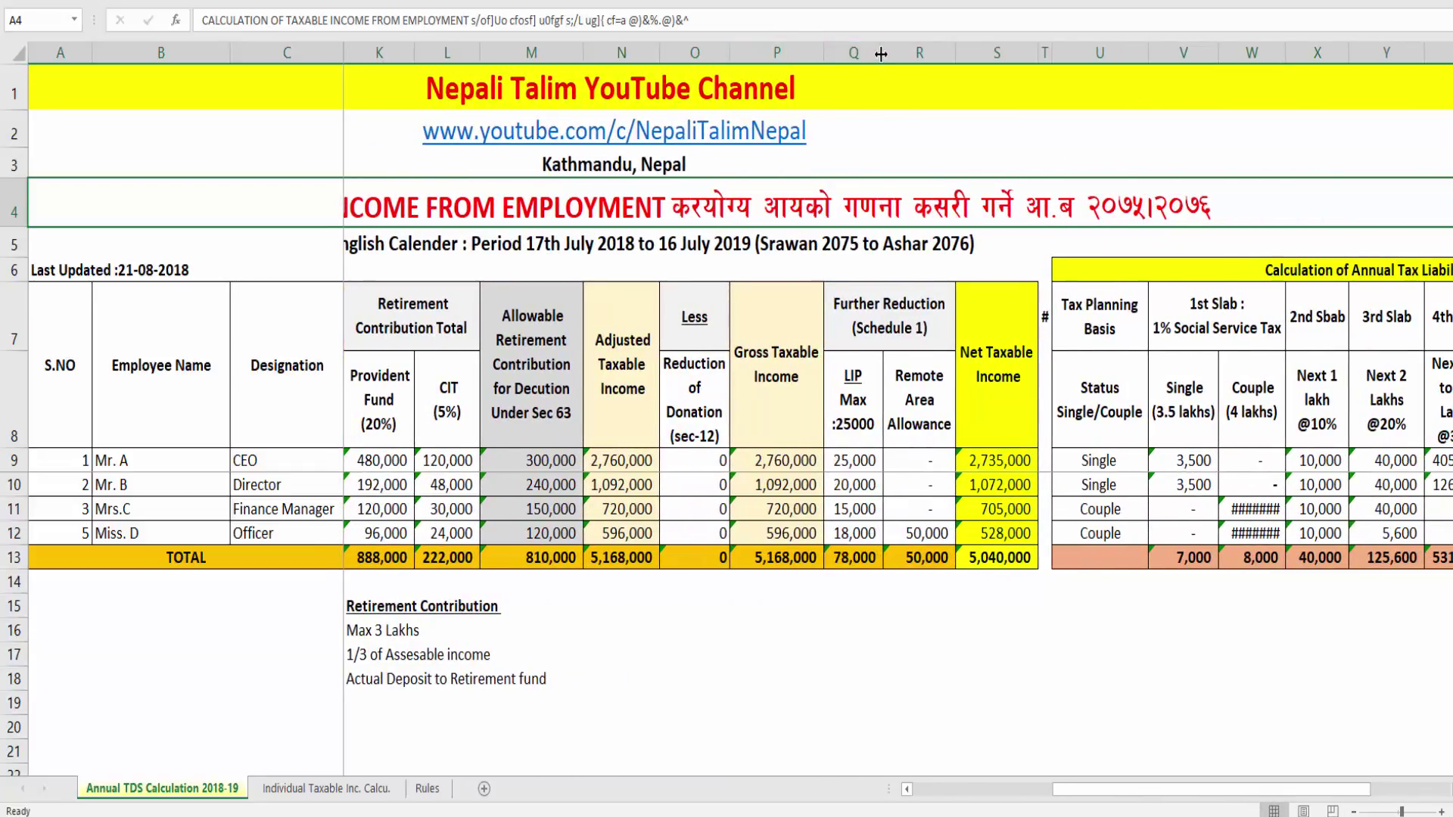
Step: Browse the individual taxable income and Rules sheets, then return to Annual TDS Calculation 2018-19 to check the CIT formula
left_click(333, 789)
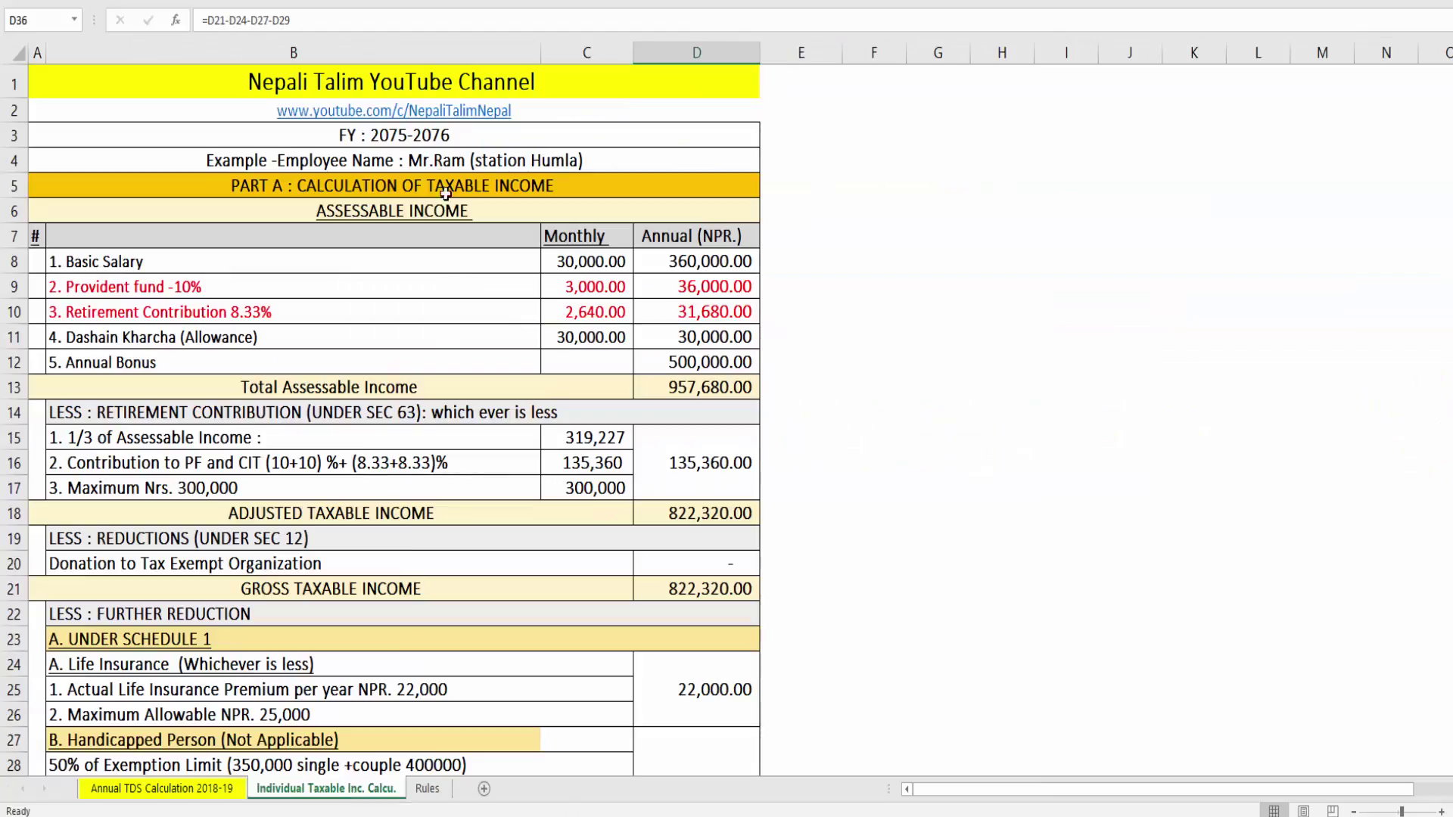
scroll(424, 422, "down", 3)
scroll(400, 550, "up", 6)
left_click(427, 789)
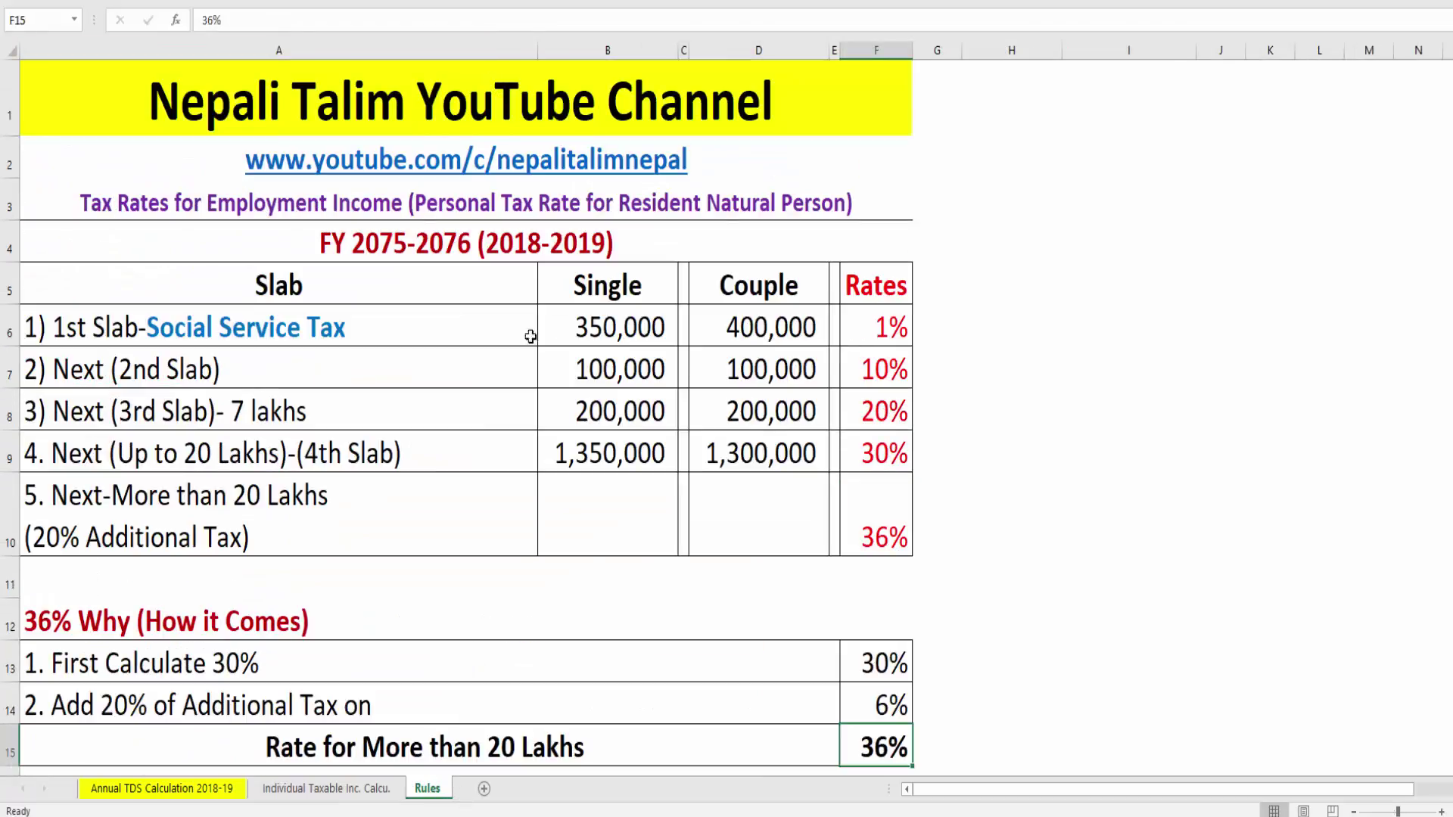
left_click(145, 788)
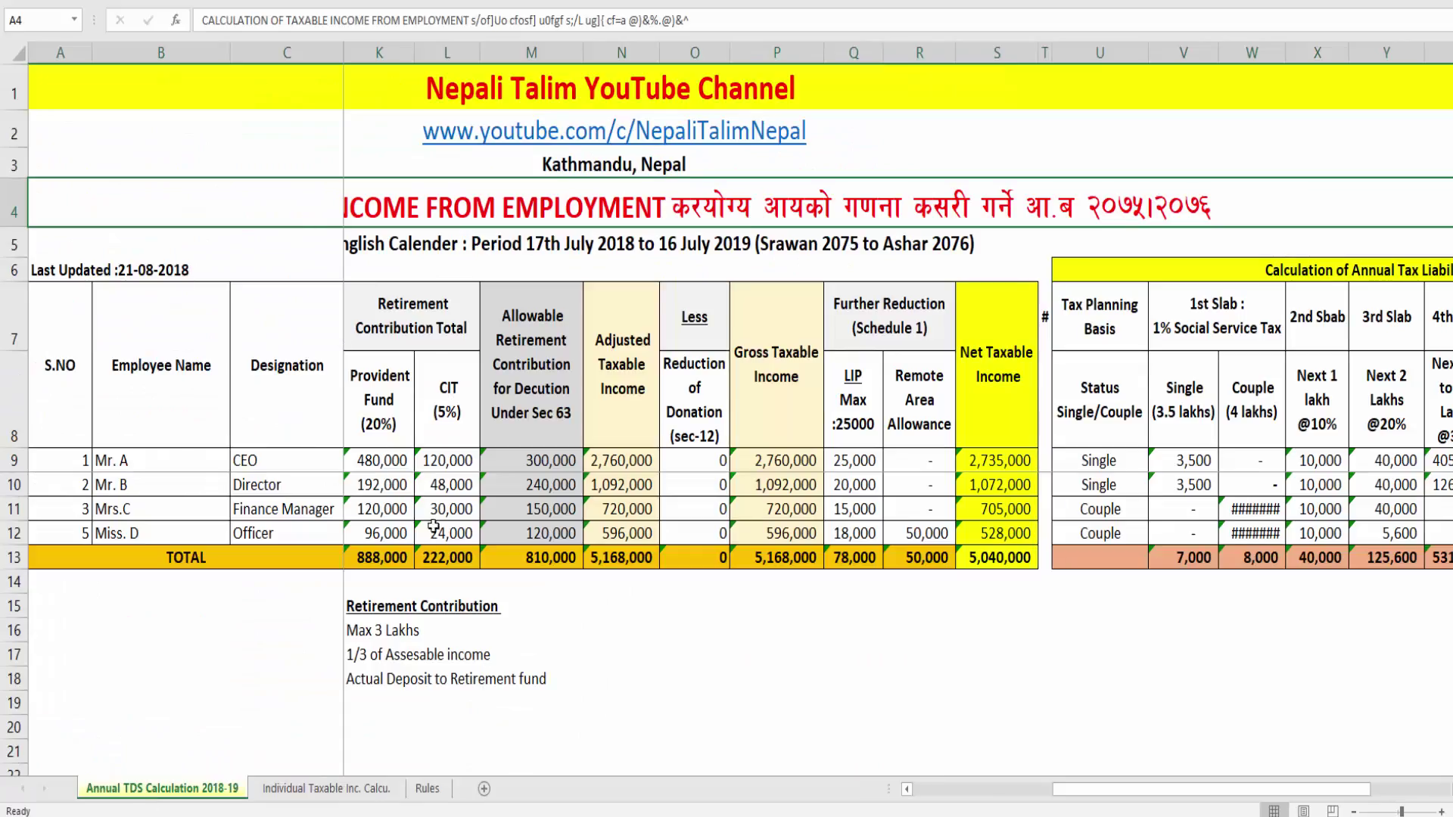
left_click(494, 539)
key("Left")
scroll(704, 798, "left", 2)
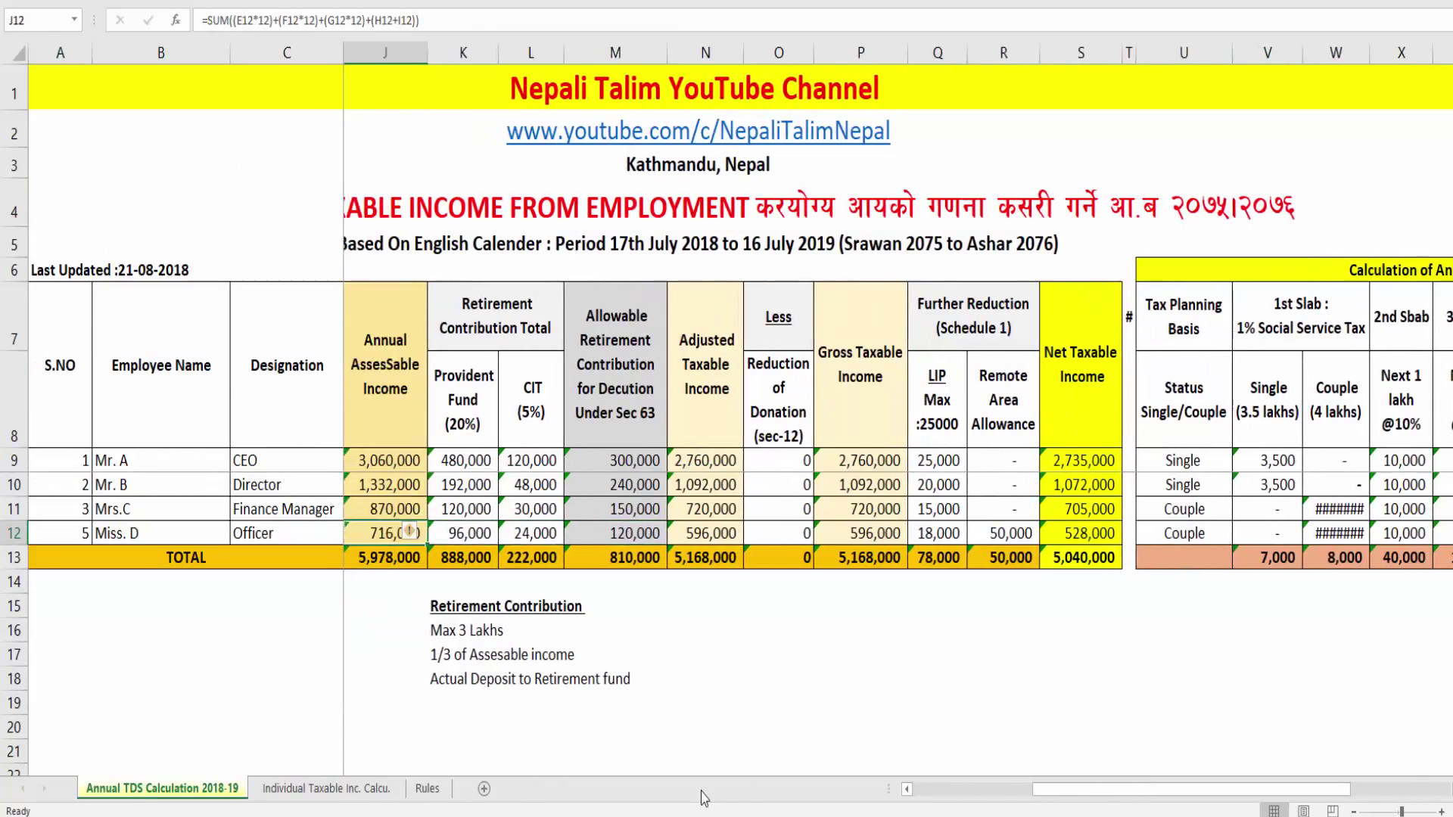
key("Right")
key("Right")
key("Right")
key("Right")
key("Right")
key("Right")
key("Right")
key("Right")
key("Right")
key("Right")
key("Right")
key("Right")
key("Right")
key("Right")
key("Right")
key("Right")
key("Right")
key("Right")
key("Right")
key("Right")
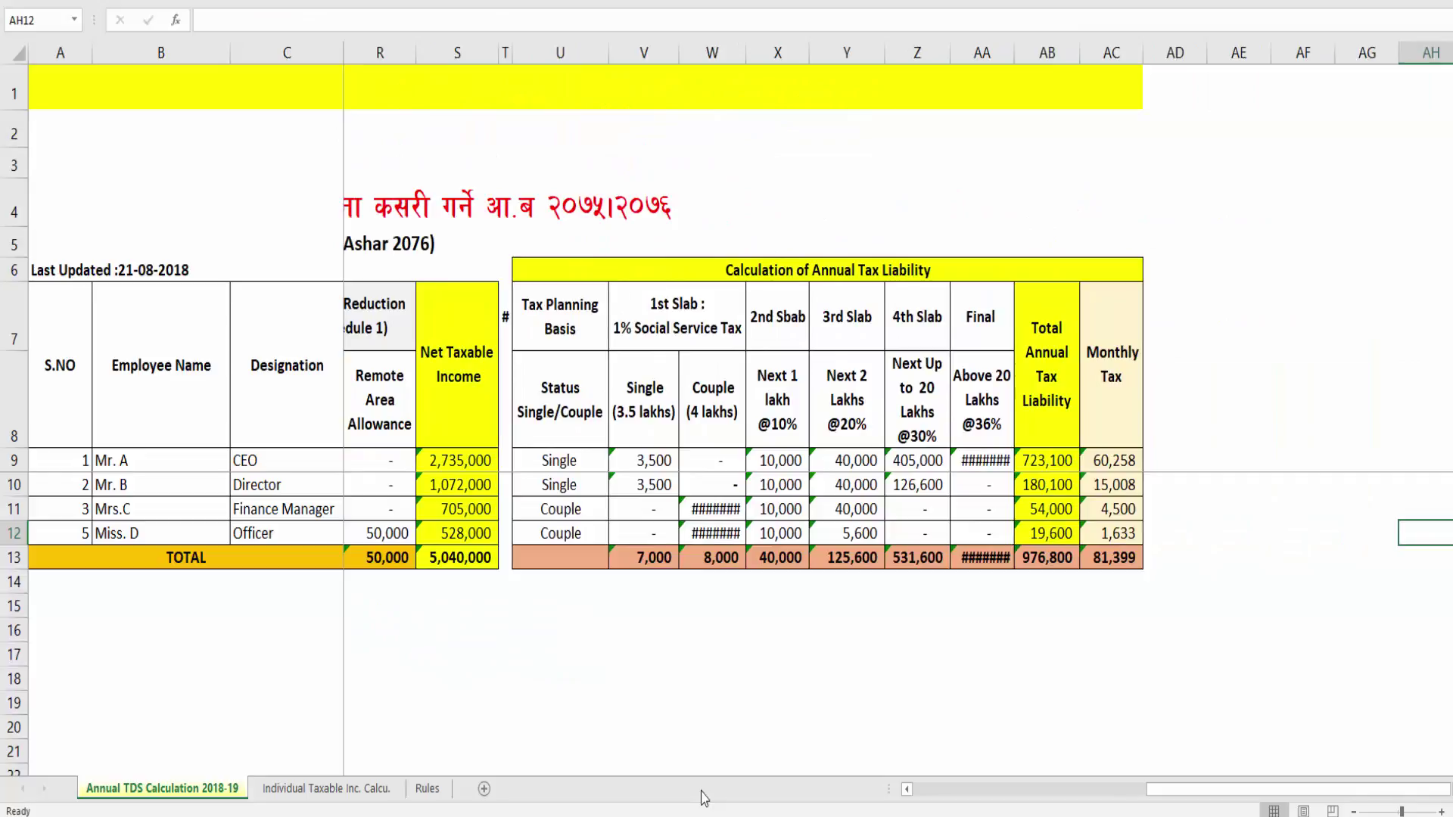
Step: Autofit the Couple column so 4,000.00 shows, then review the row 4 title and slab headers
double_click(745, 53)
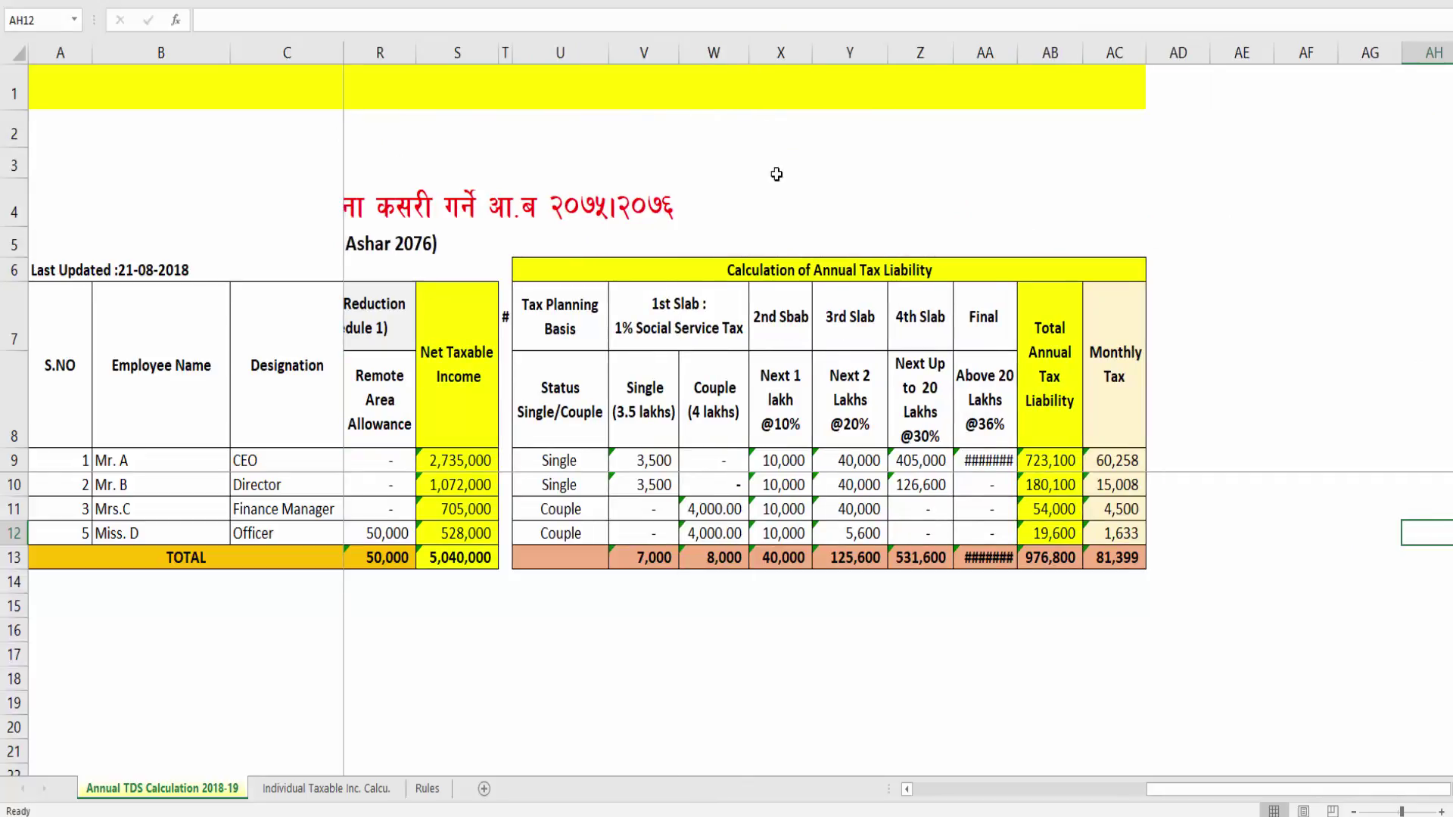
left_click(696, 221)
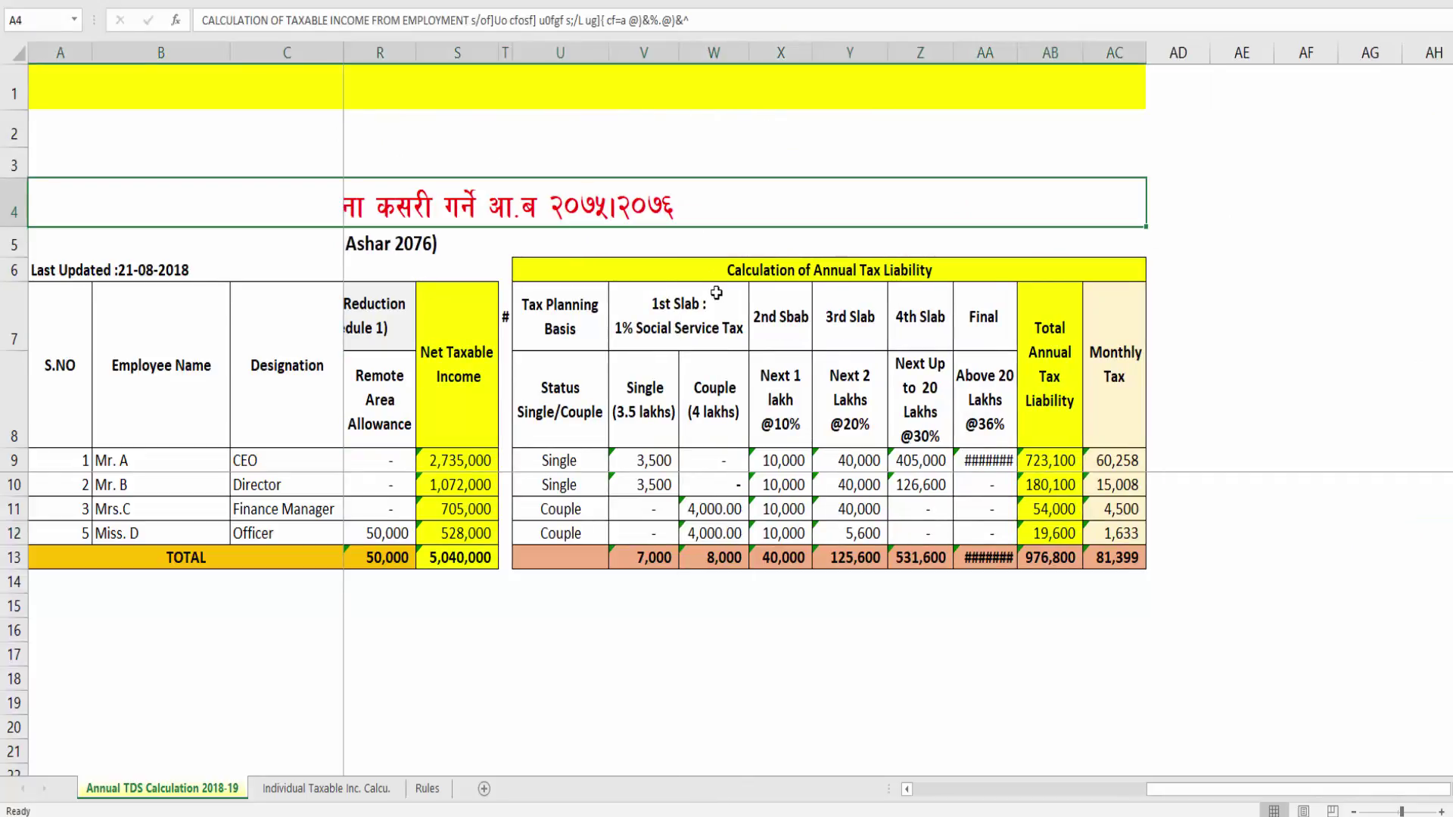
left_click_drag(1243, 790, 1171, 800)
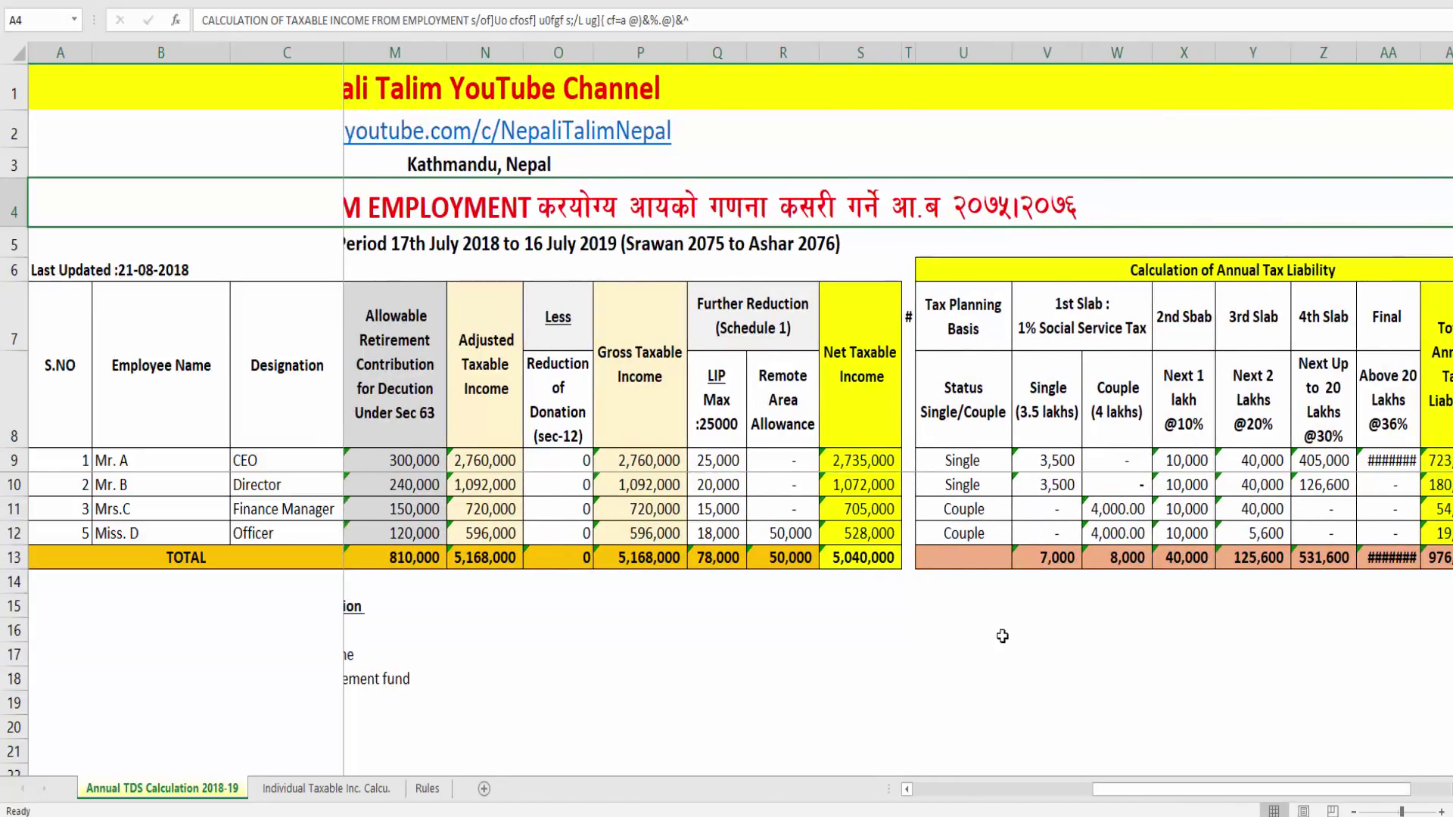
key("F2")
left_click(1194, 304)
key("Right")
key("Right")
key("Right")
key("Right")
key("Right")
key("Right")
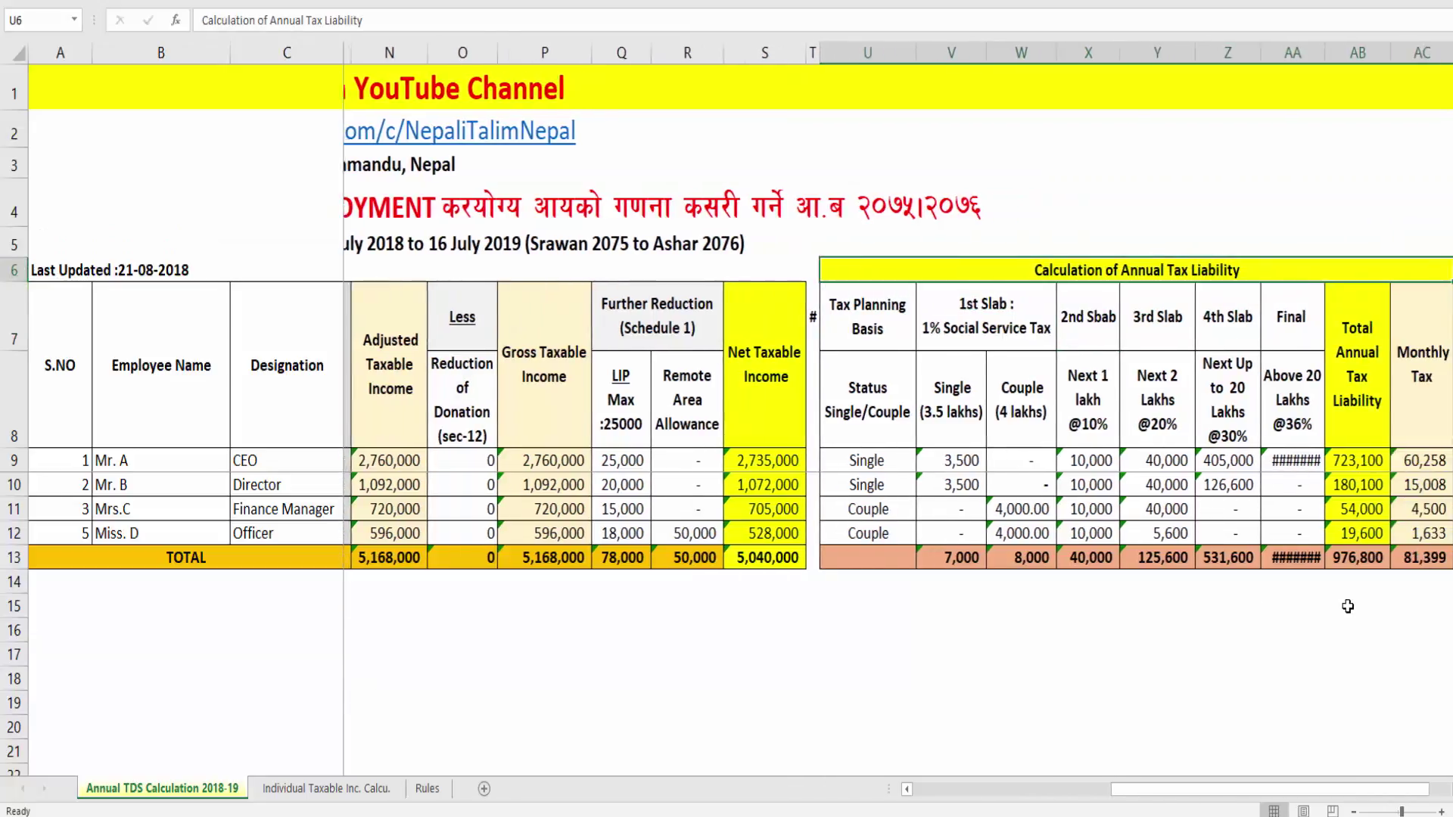
key("Down")
key("Down")
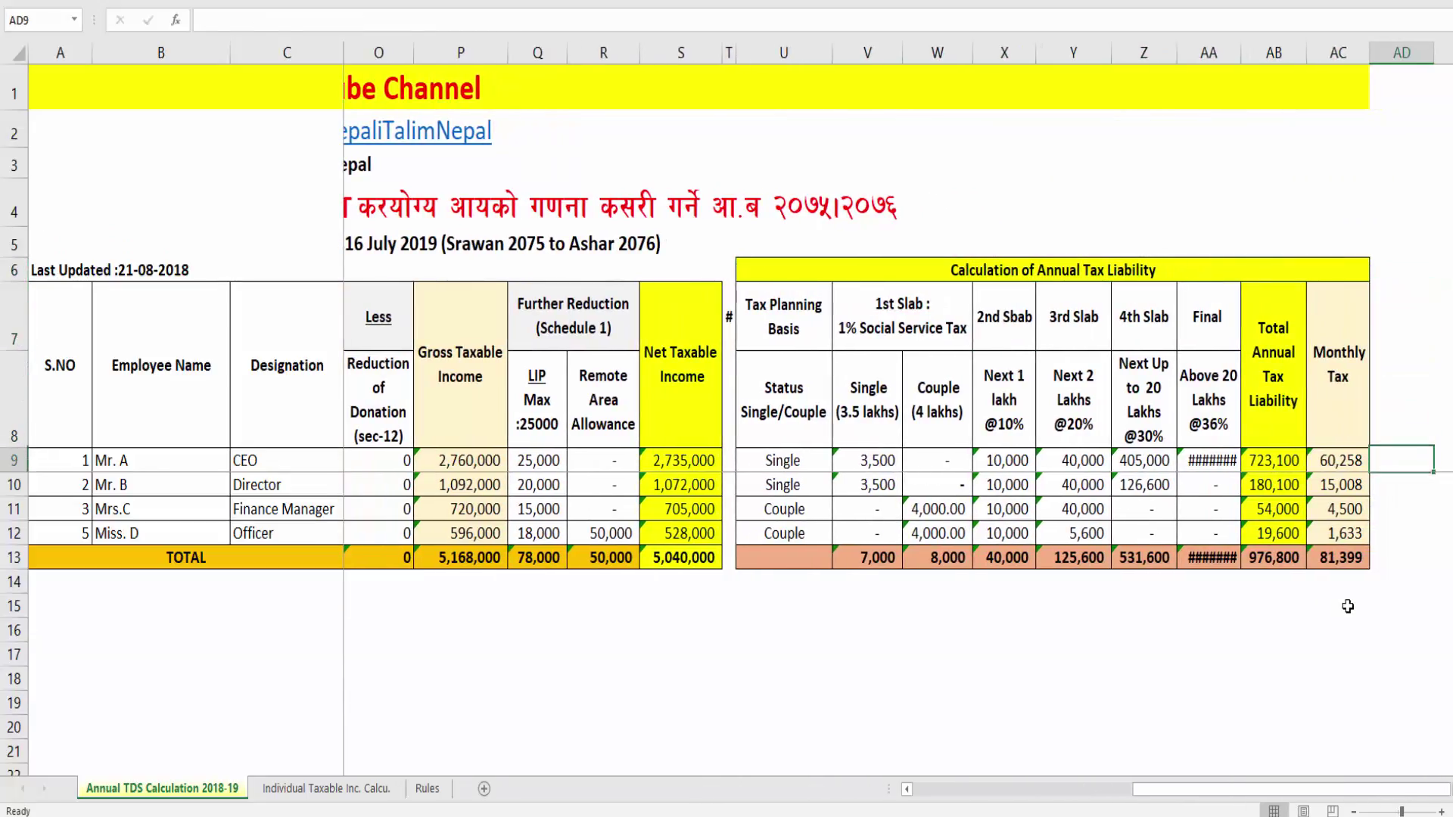
key("Left")
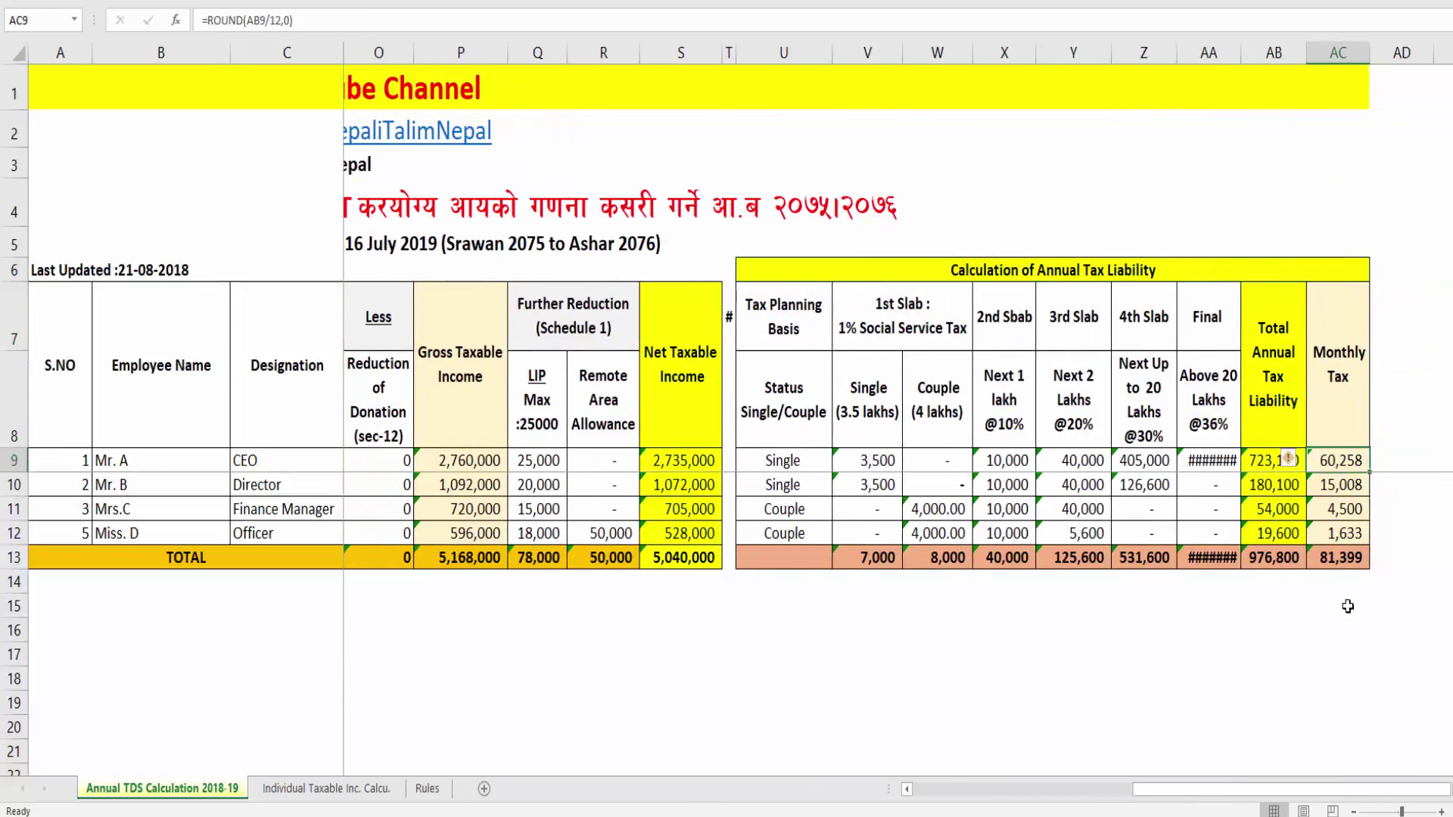
Step: Autofit the Above 20 Lakhs column so 264,600 shows, then move back along row 12
double_click(1242, 57)
left_click(1142, 532)
key("Left")
key("Left")
key("Left")
key("Left")
key("Left")
key("Left")
key("Left")
key("Left")
key("Left")
key("Left")
key("Left")
key("Left")
key("Left")
key("Left")
key("Left")
key("Left")
key("Left")
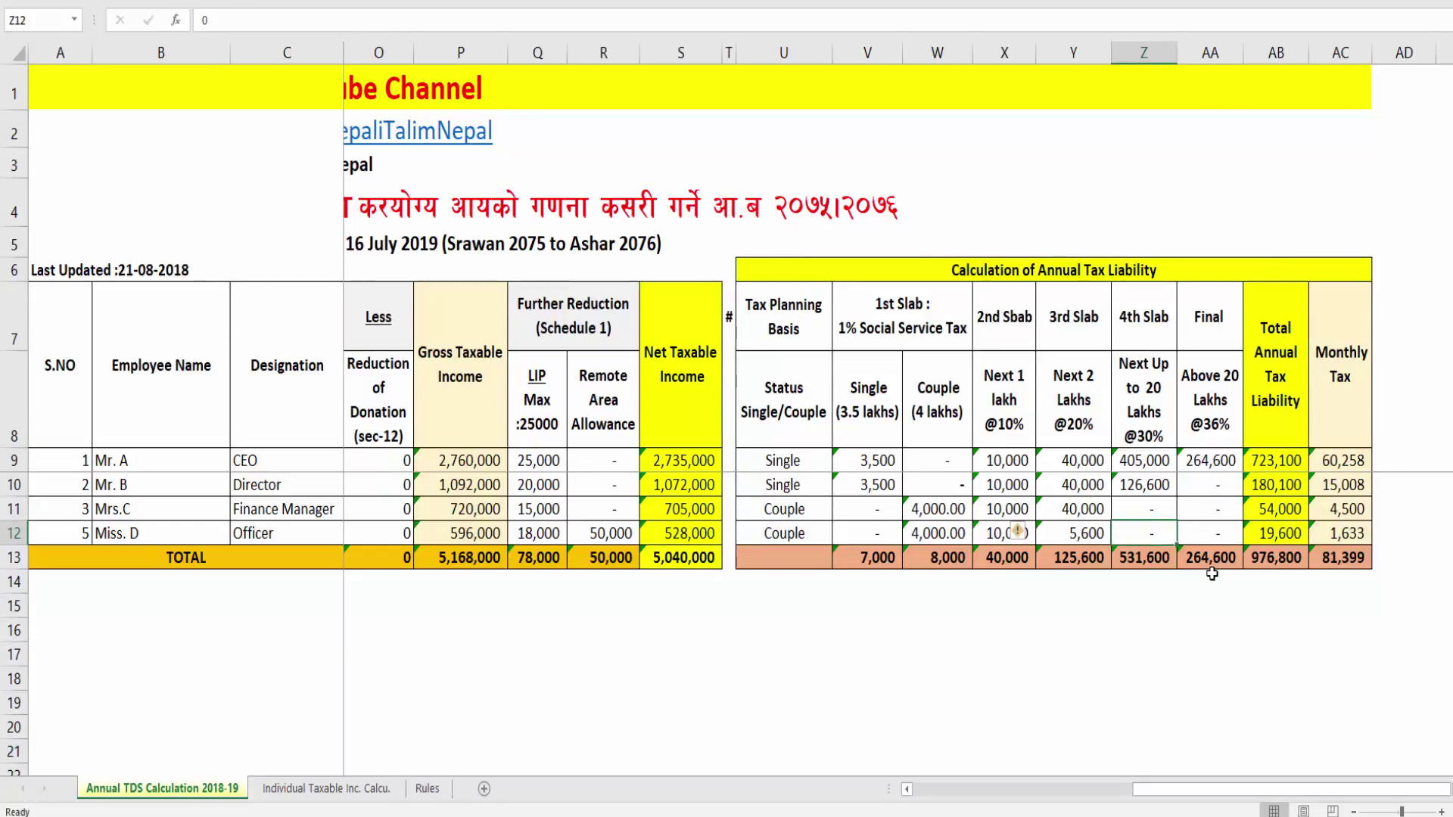
key("Left")
key("Left")
key("Left")
key("Left")
key("Left")
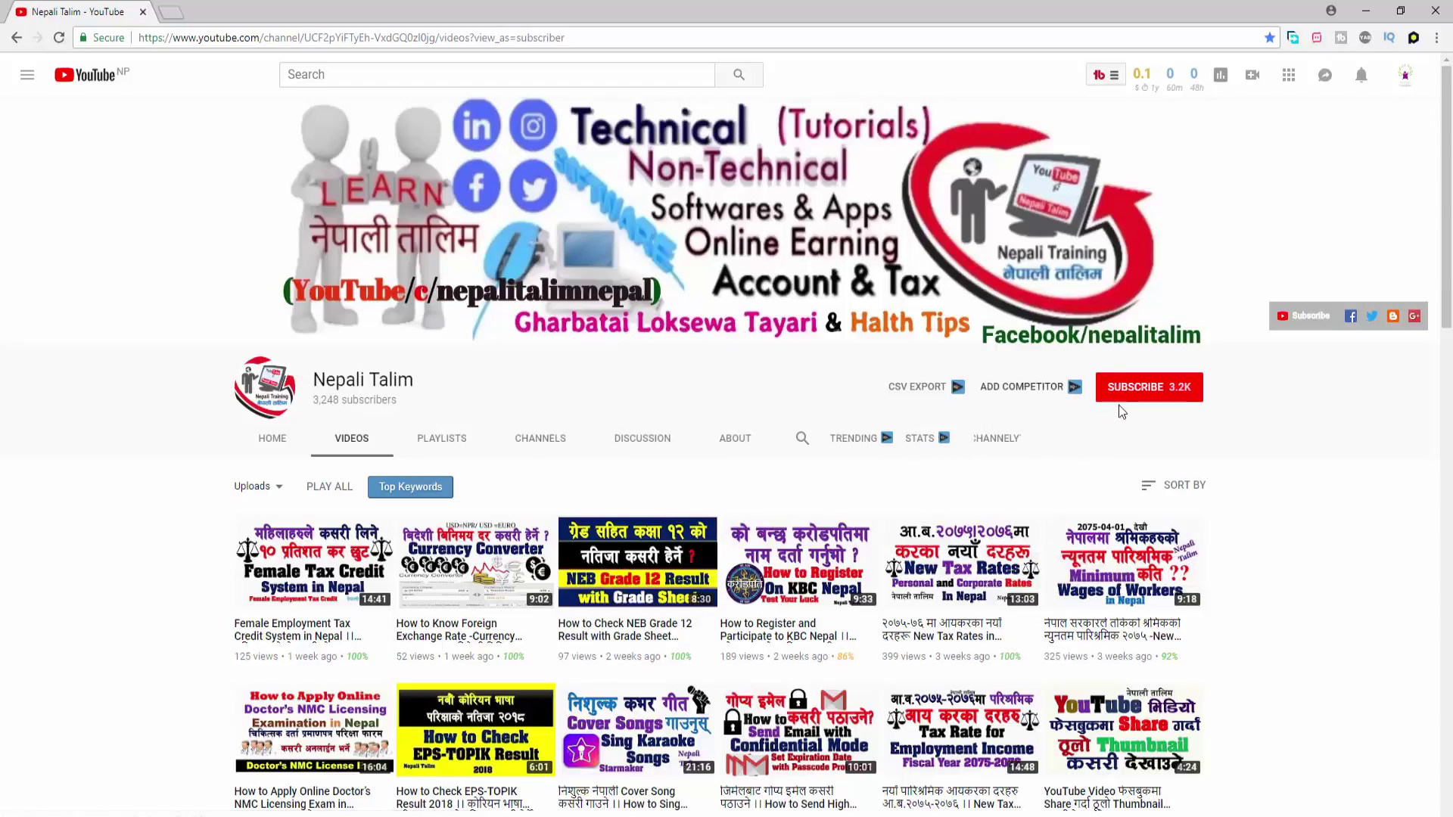
Step: Subscribe to Nepali Talim and enable bell notifications for all new videos
left_click(1141, 394)
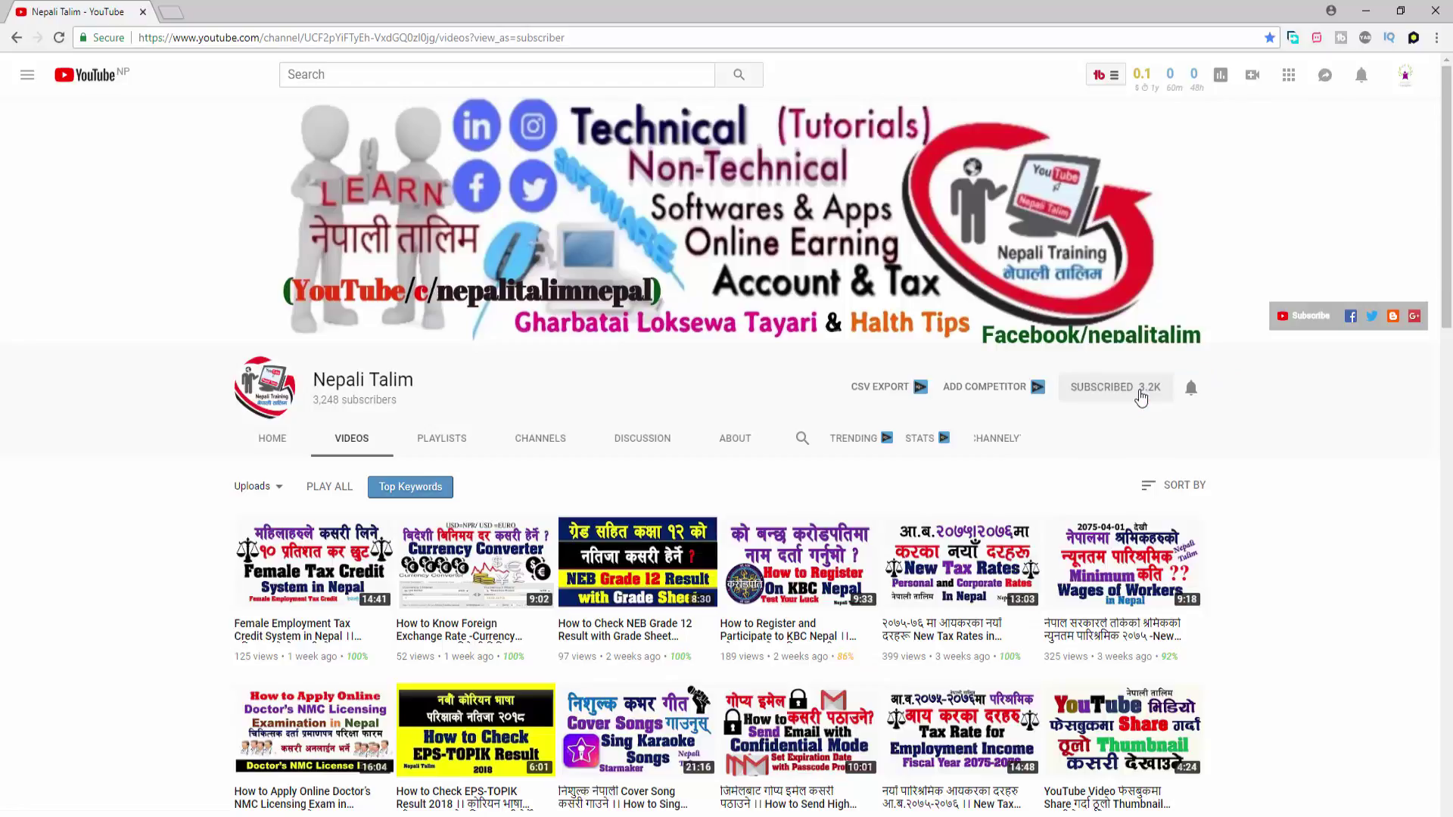
left_click(1191, 388)
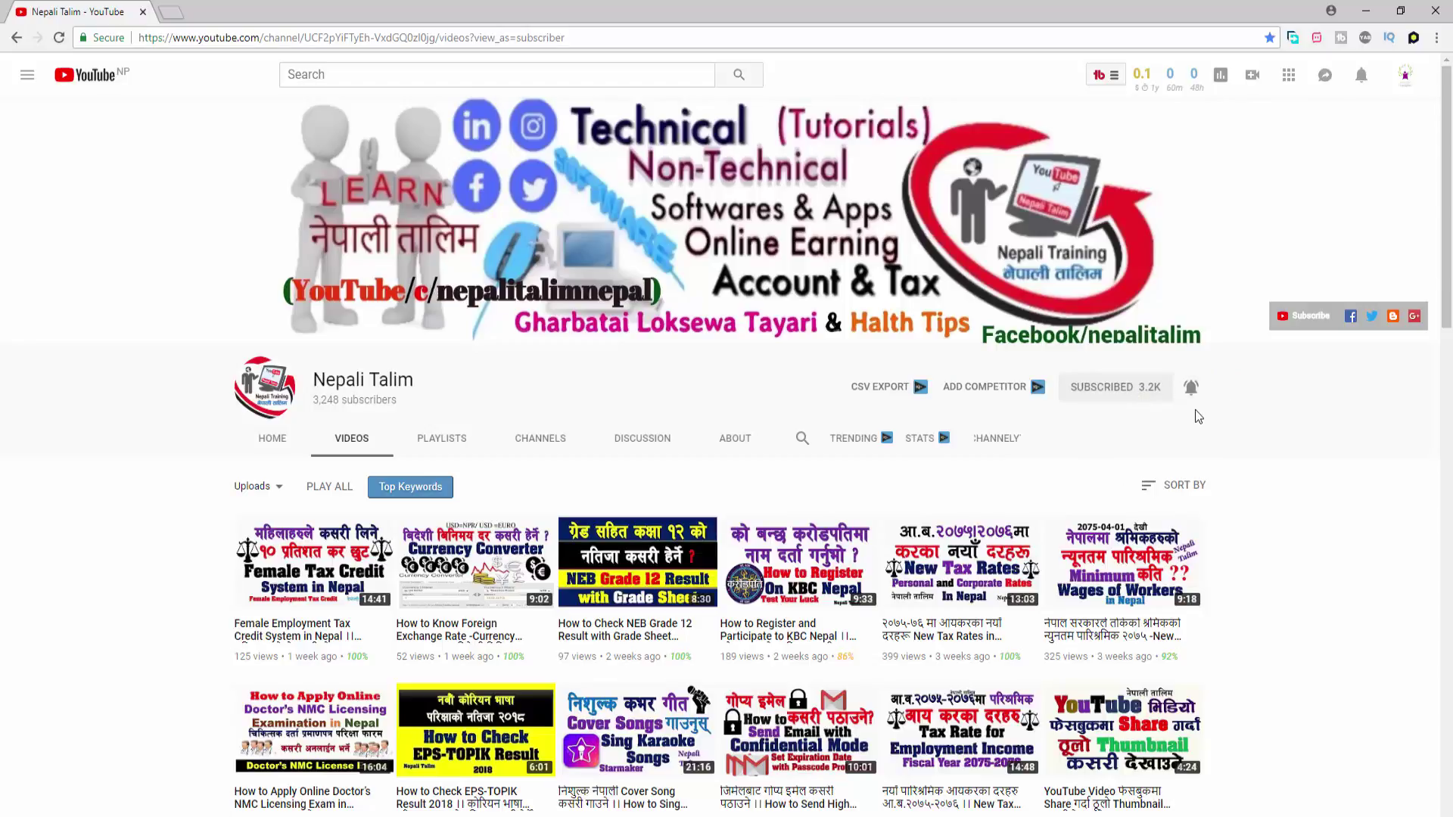